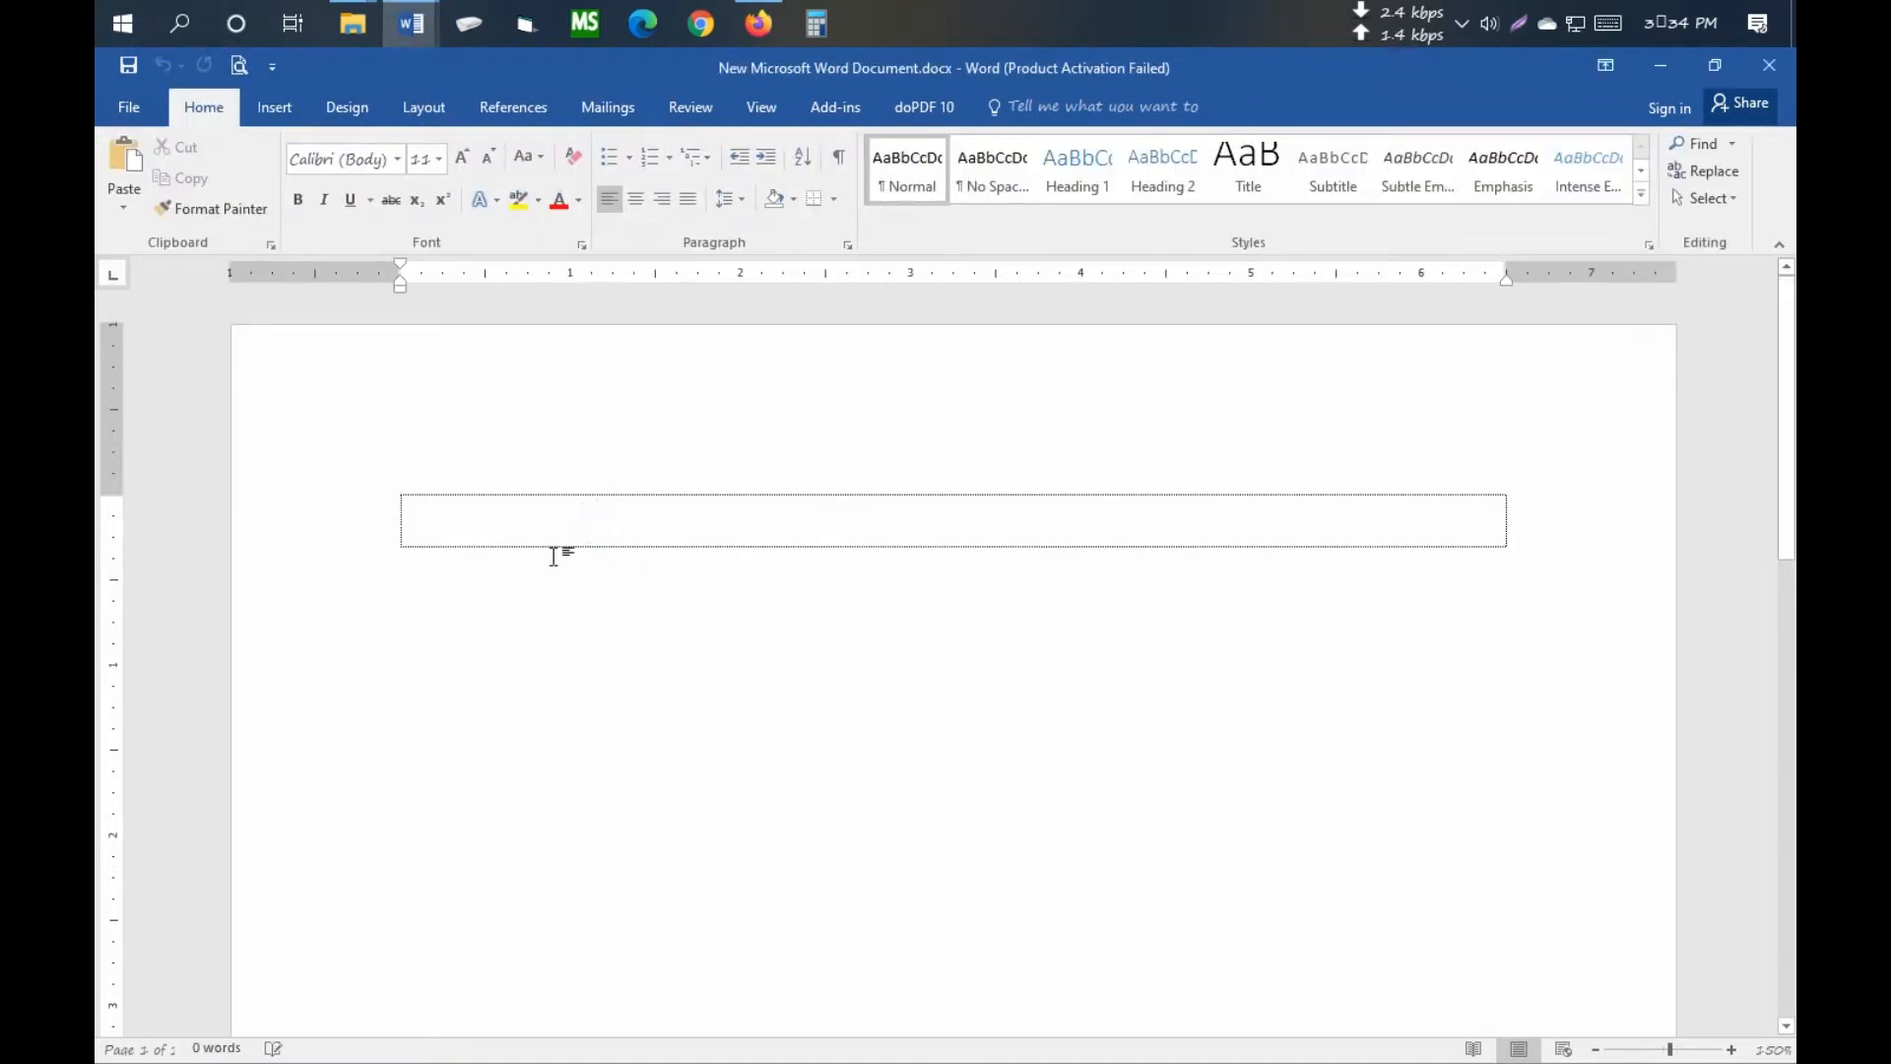
- Set A4 paper with 0.5" top, bottom and right margins and a 1.25" left margin
left_click(424, 112)
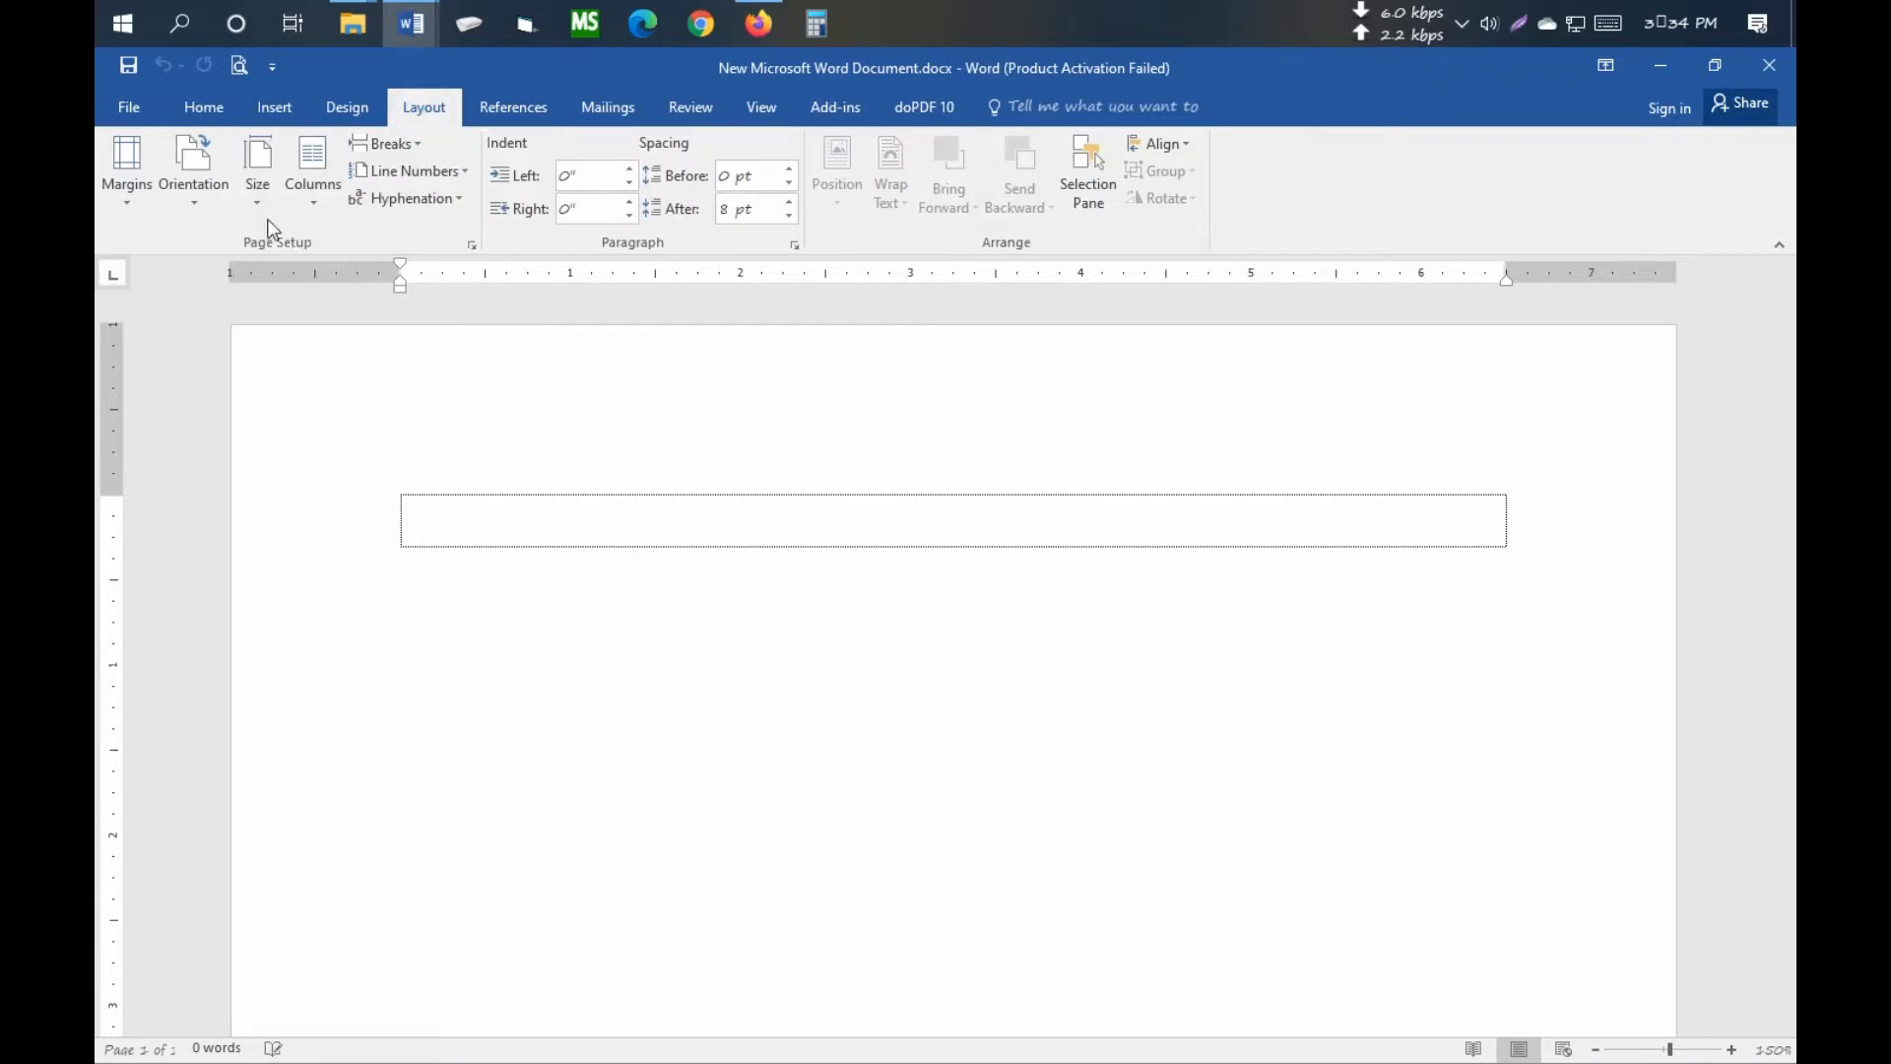
left_click(473, 245)
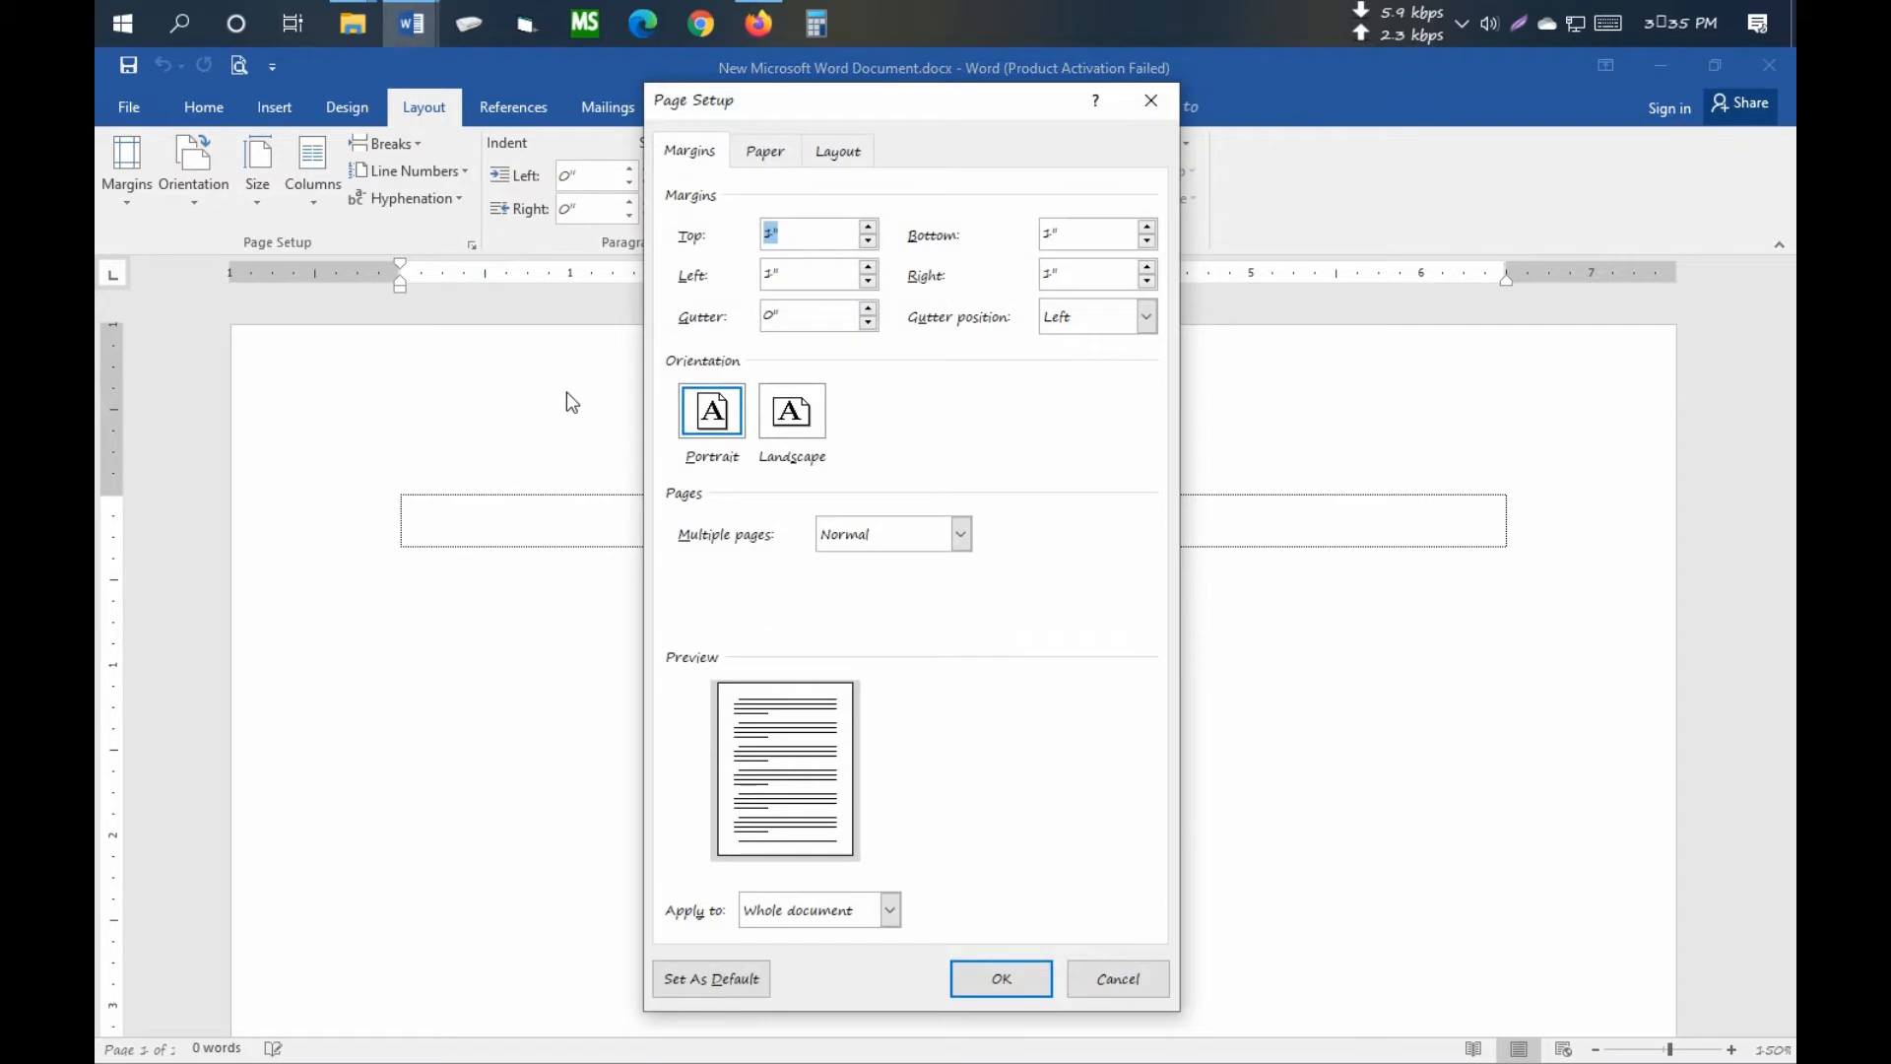
left_click(691, 157)
left_click_drag(783, 232, 698, 238)
type("0.5")
key("Tab")
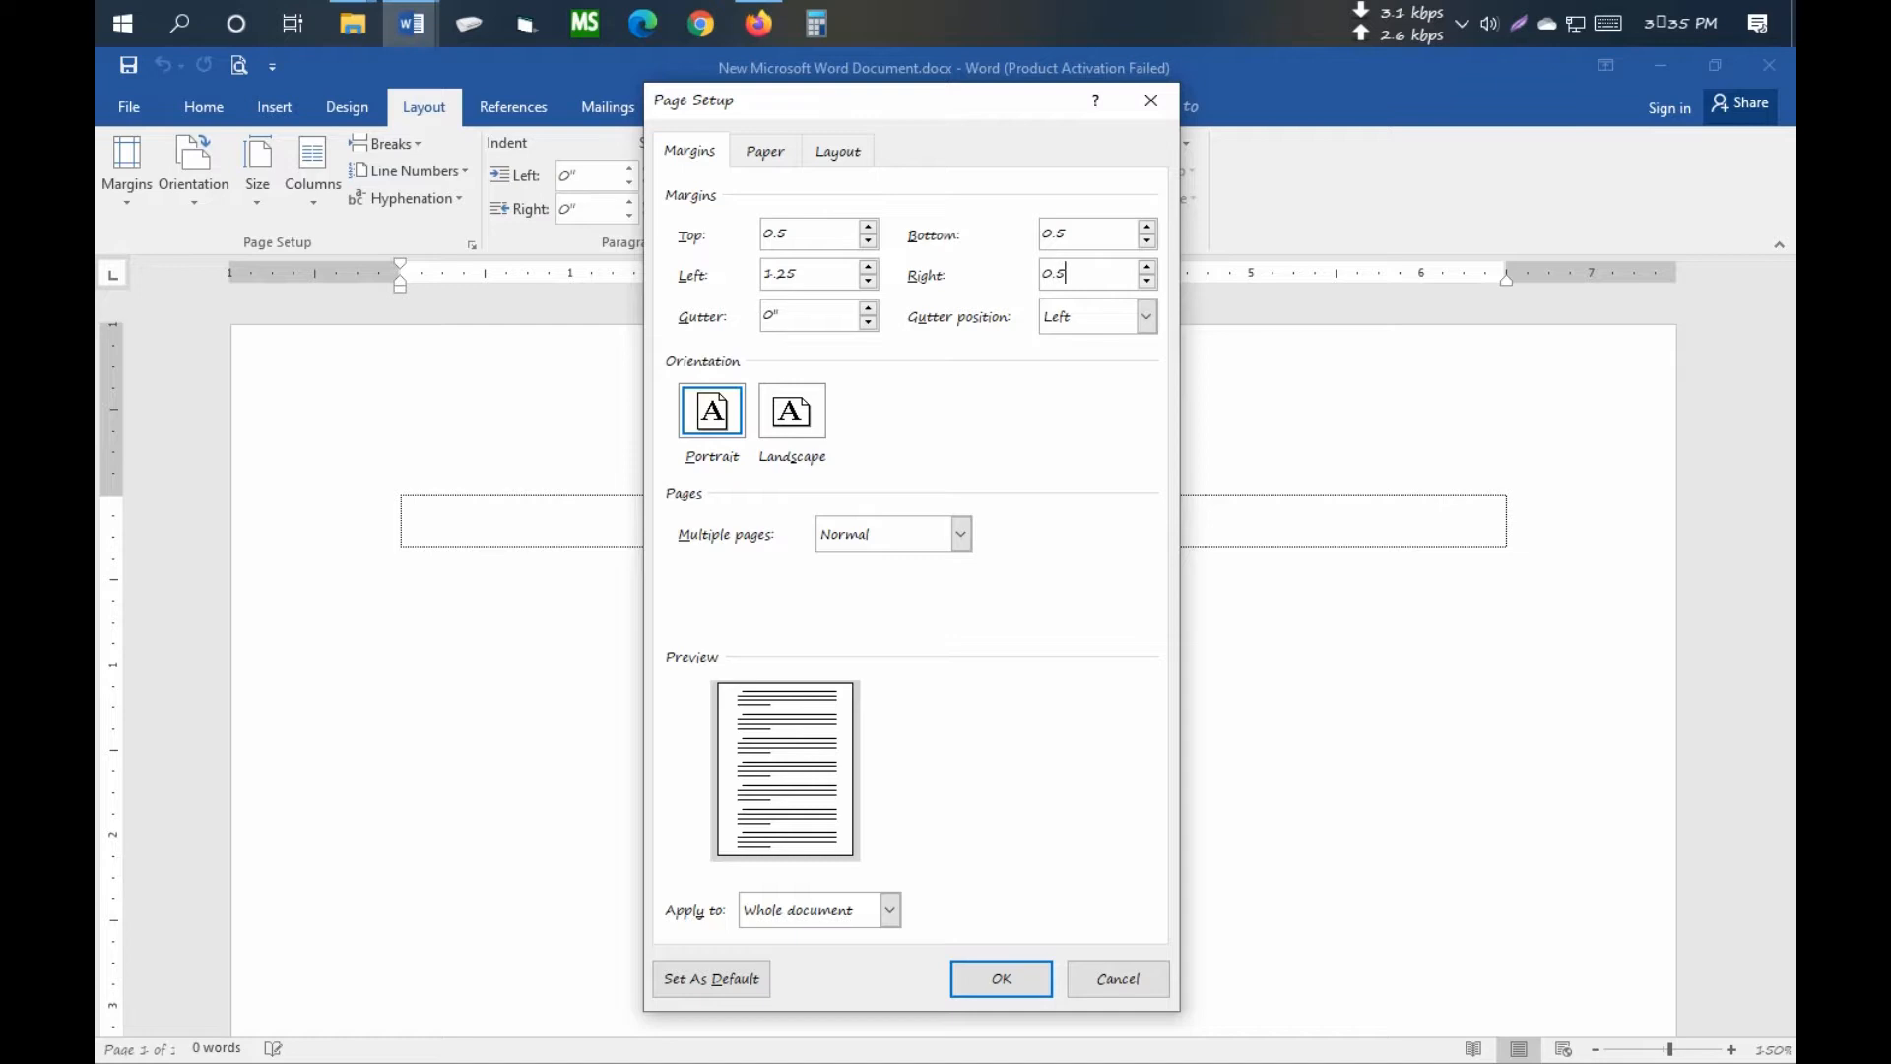
left_click(763, 153)
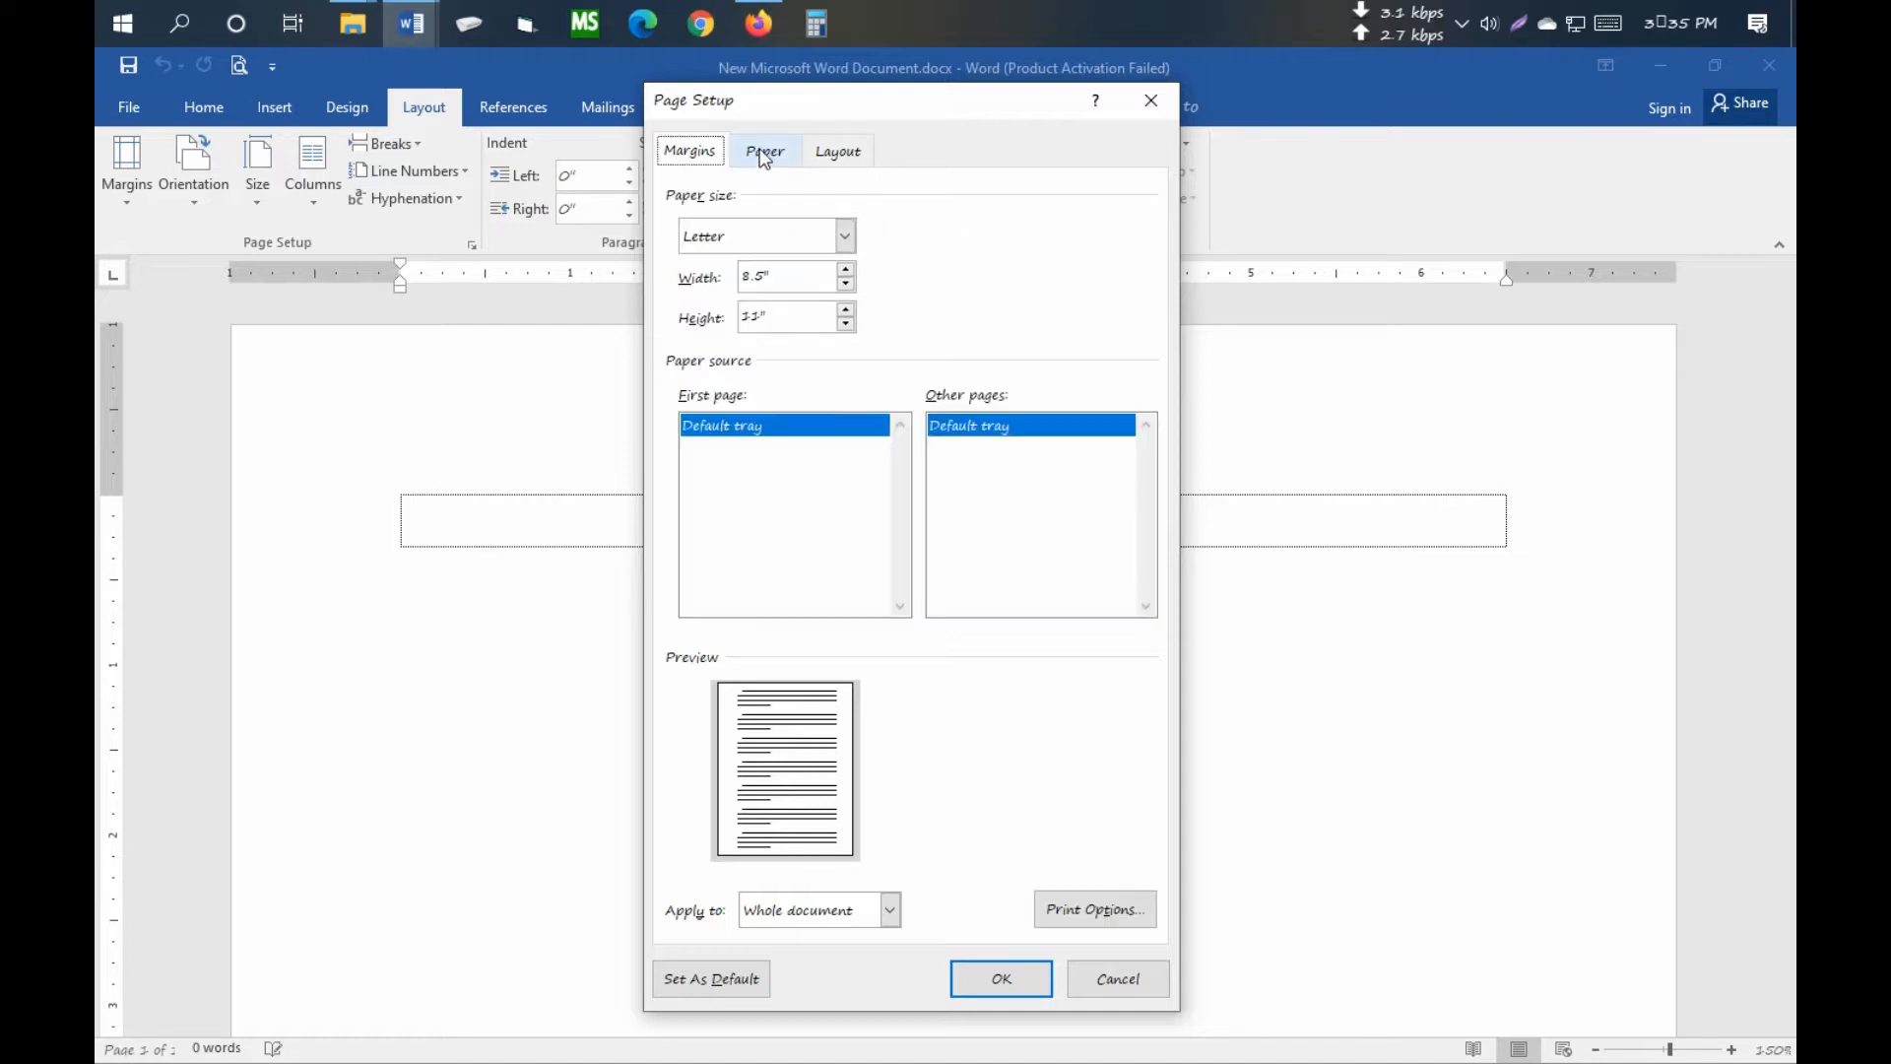
left_click(845, 236)
scroll(837, 291, "down", 1)
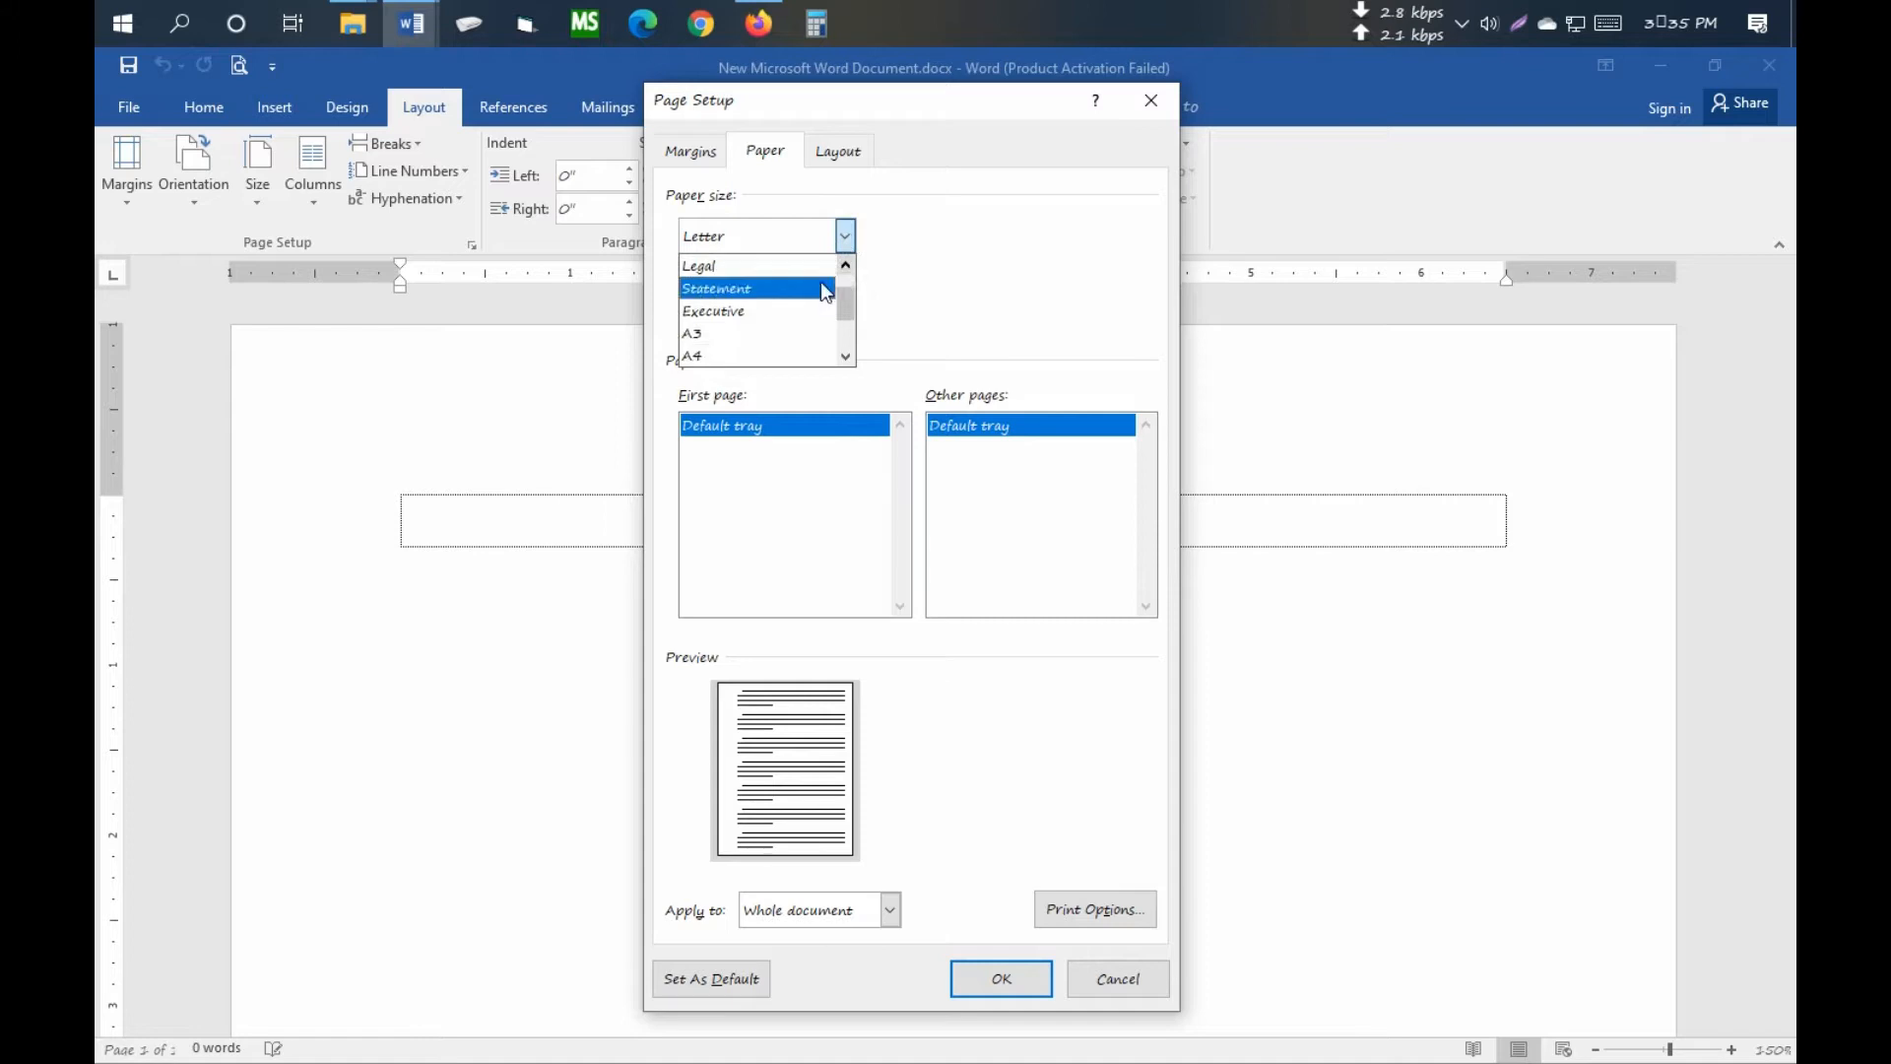
left_click(711, 358)
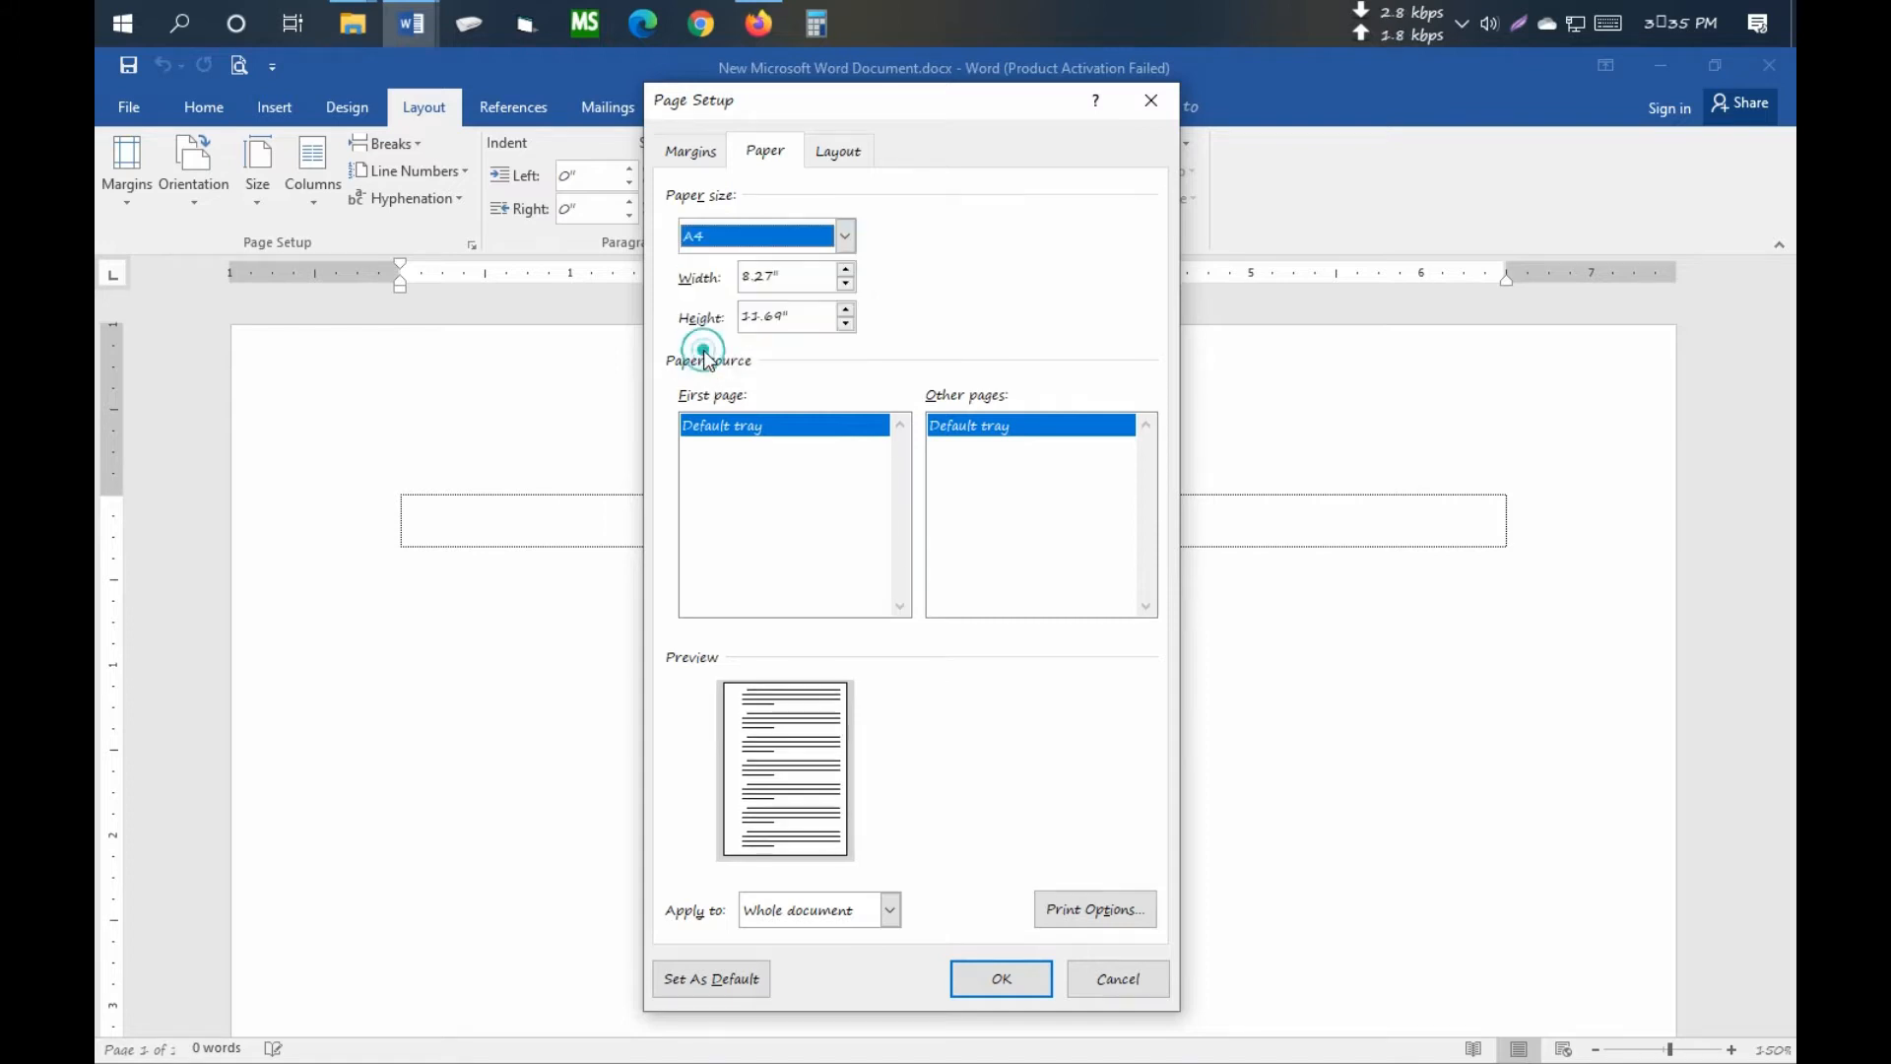
left_click(1002, 979)
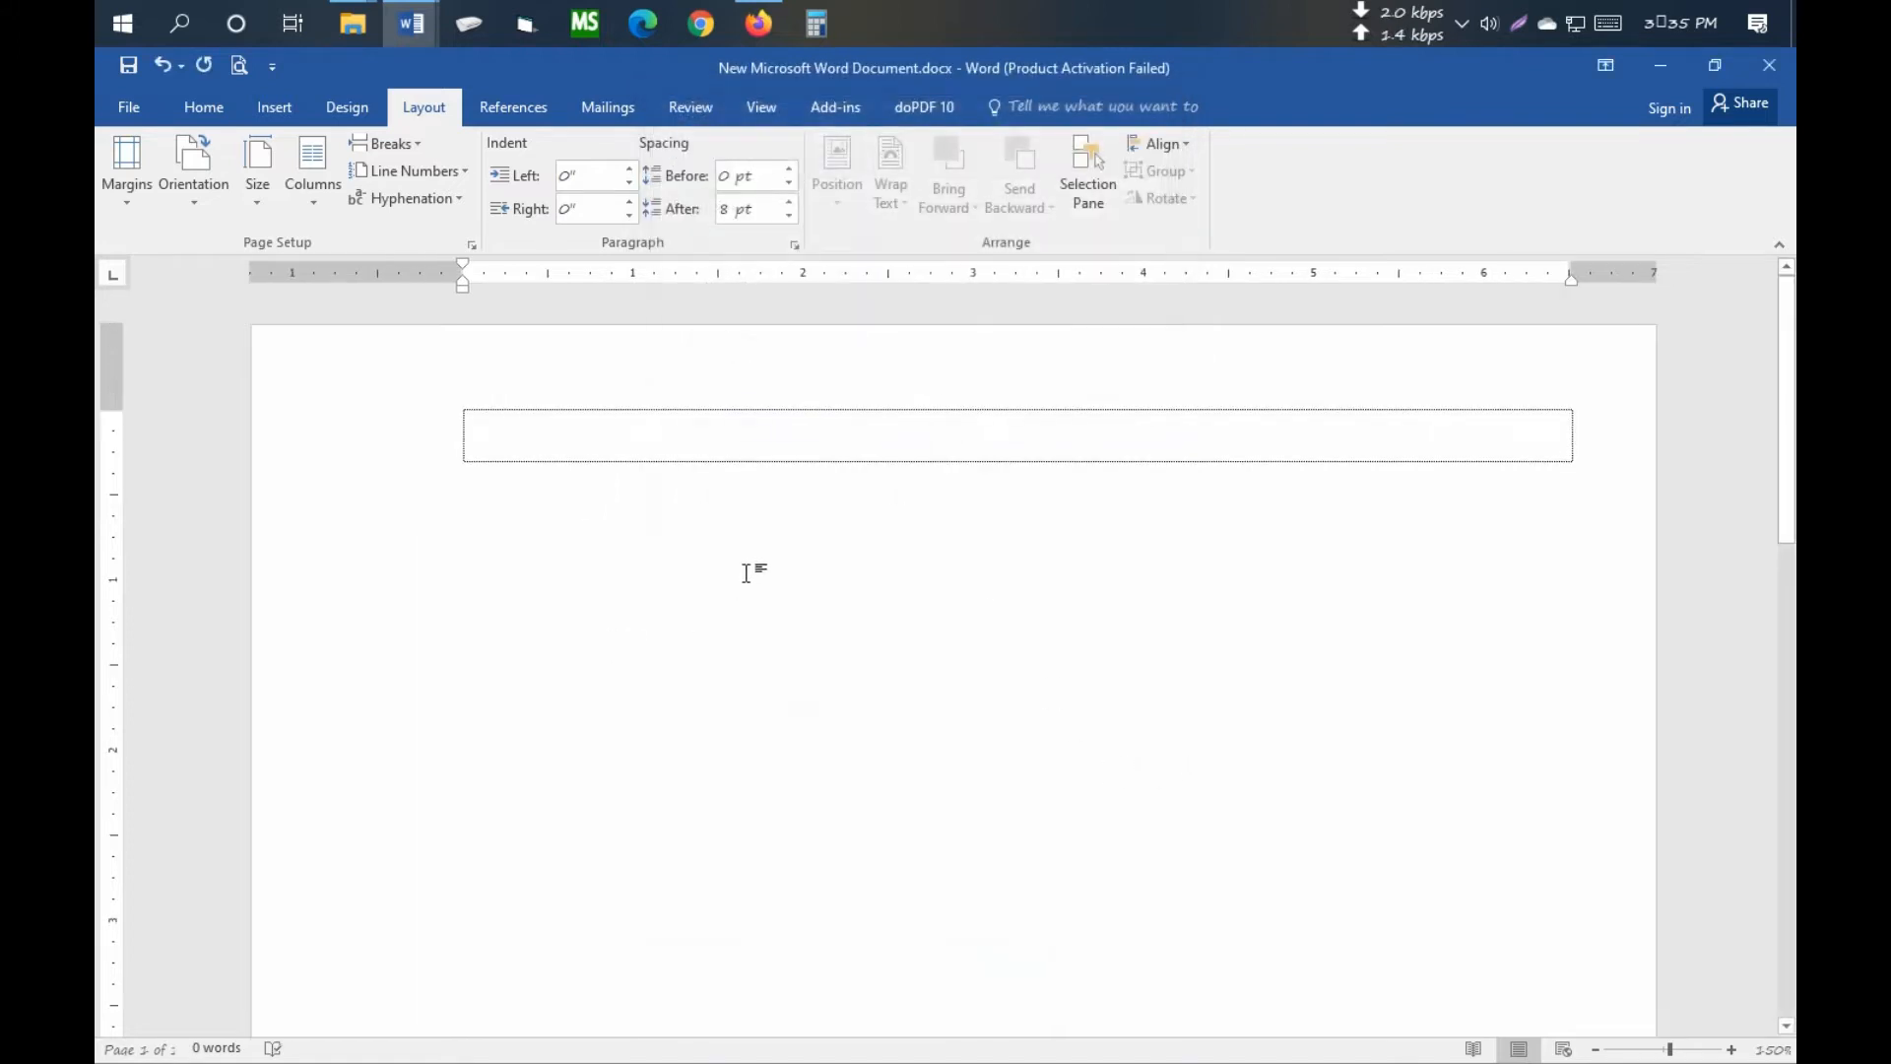
scroll(827, 586, "down", 5)
scroll(828, 585, "up", 2)
- Insert the Screenshot_4.jpg sample resume picture from the Desktop
left_click(688, 394)
left_click(585, 399)
left_click(674, 382)
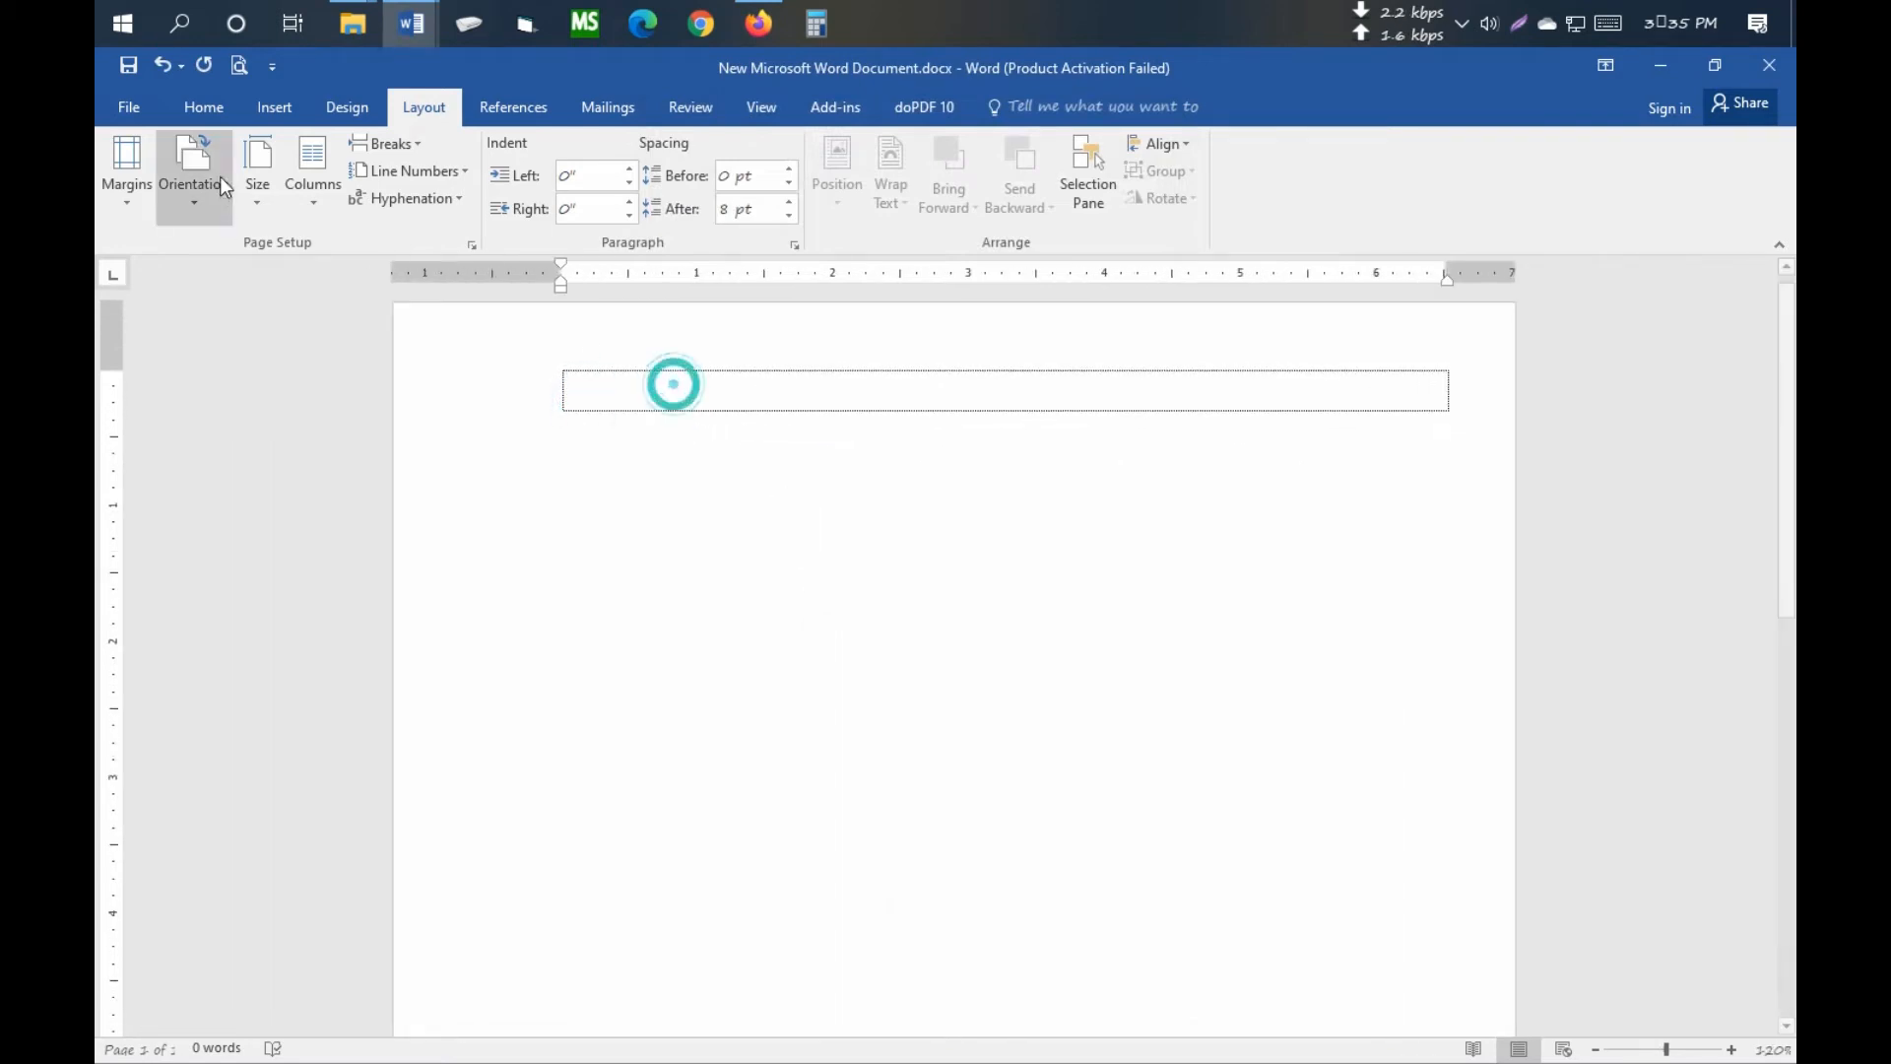
left_click(266, 111)
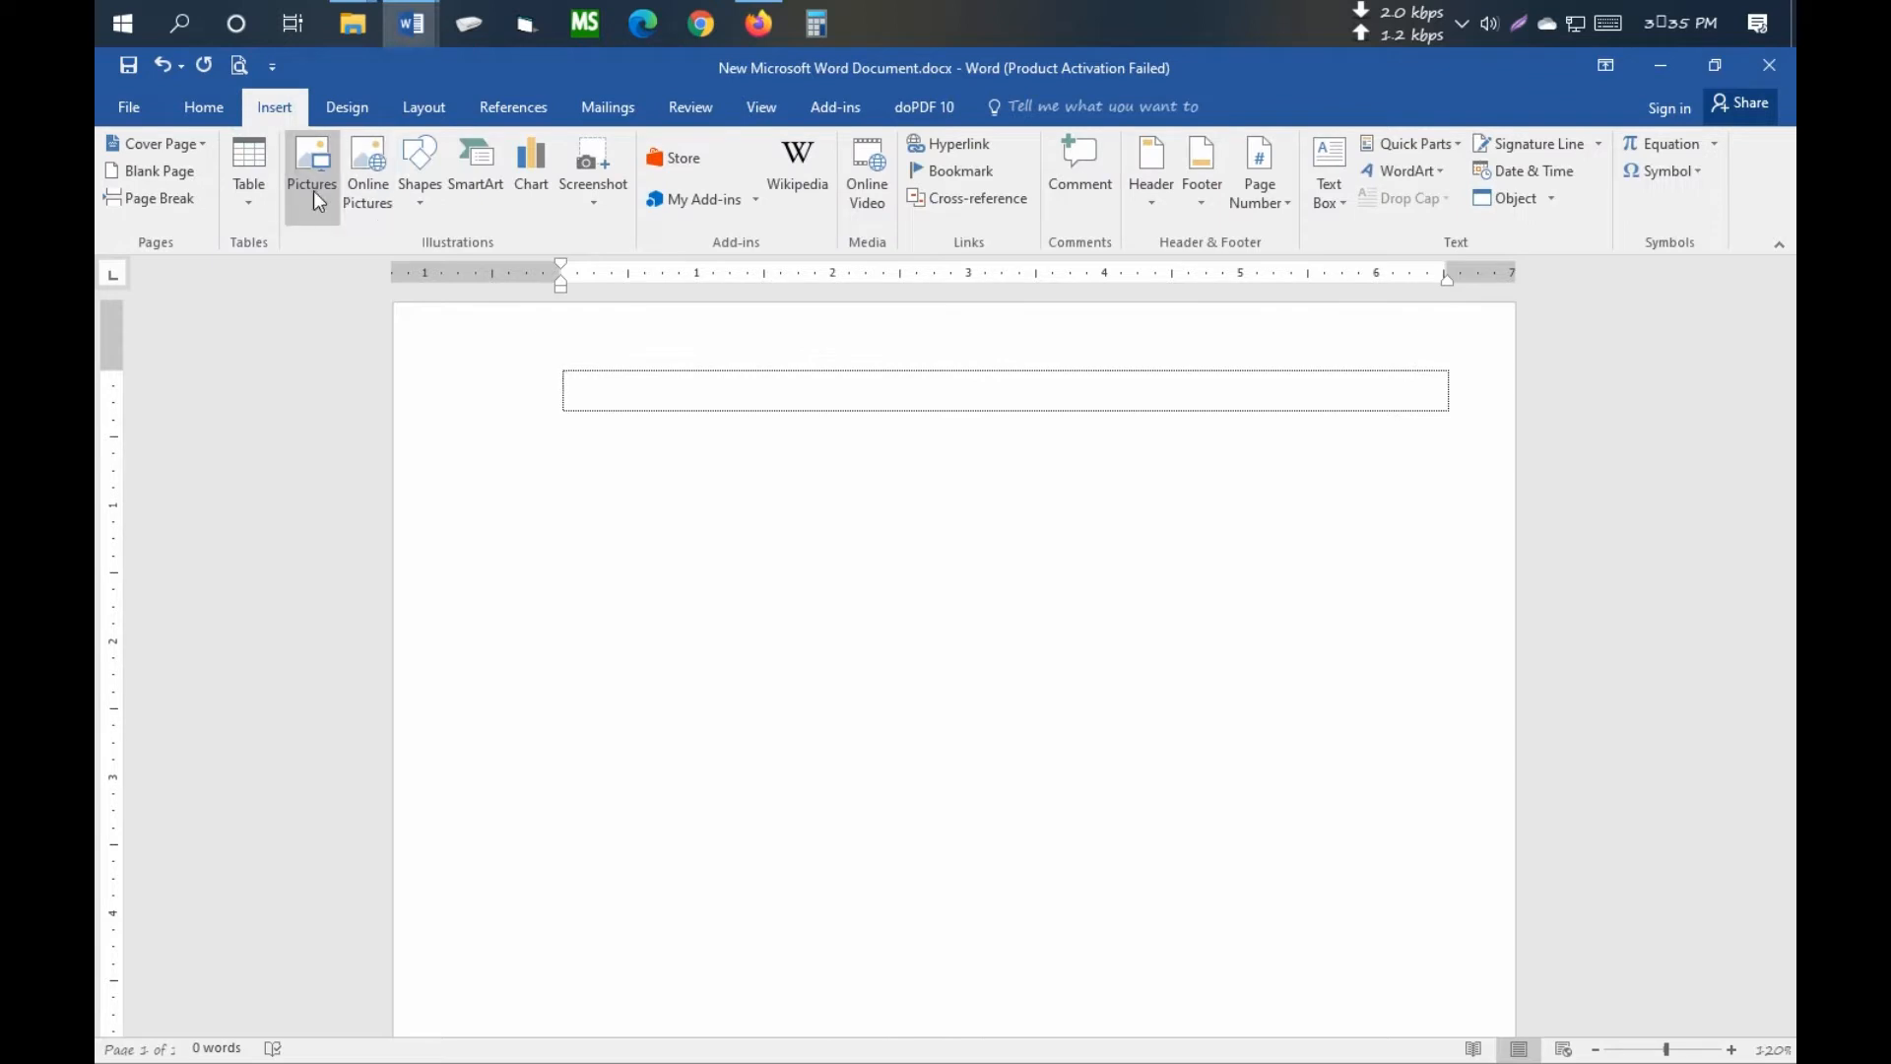
left_click(324, 166)
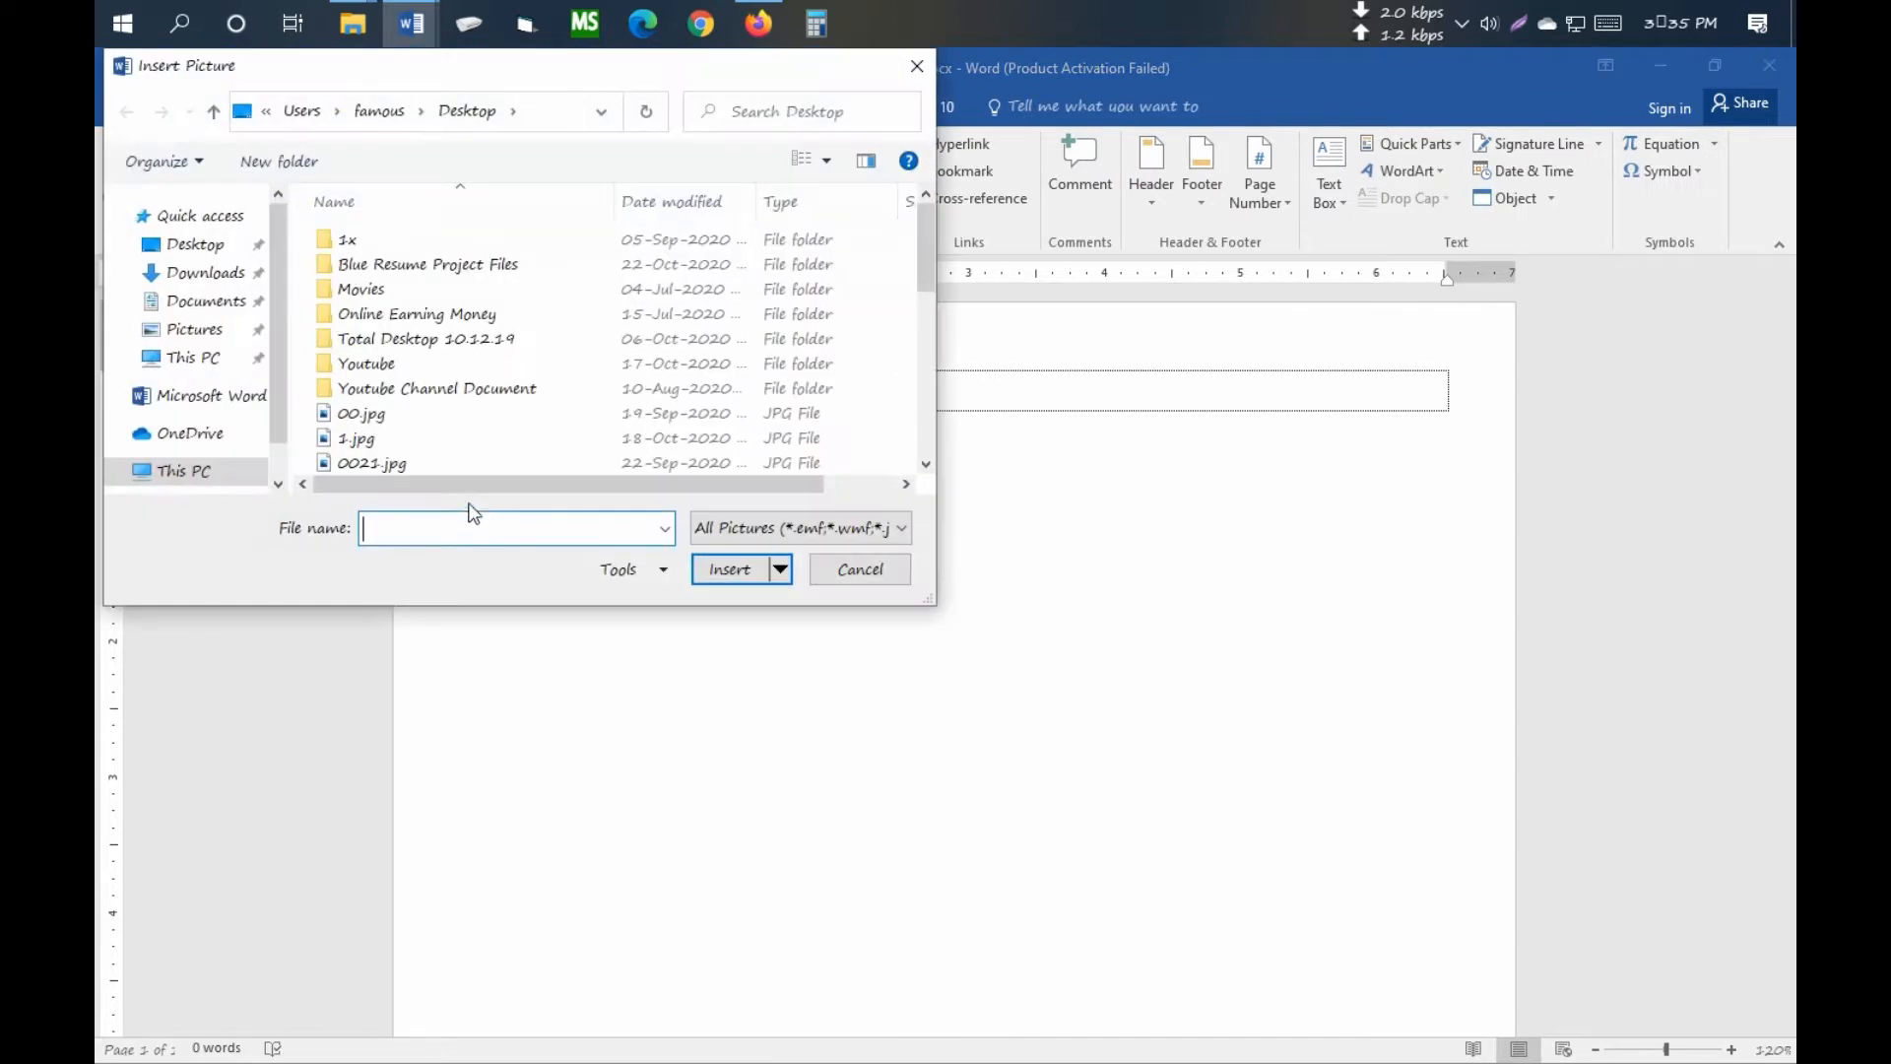
left_click(193, 245)
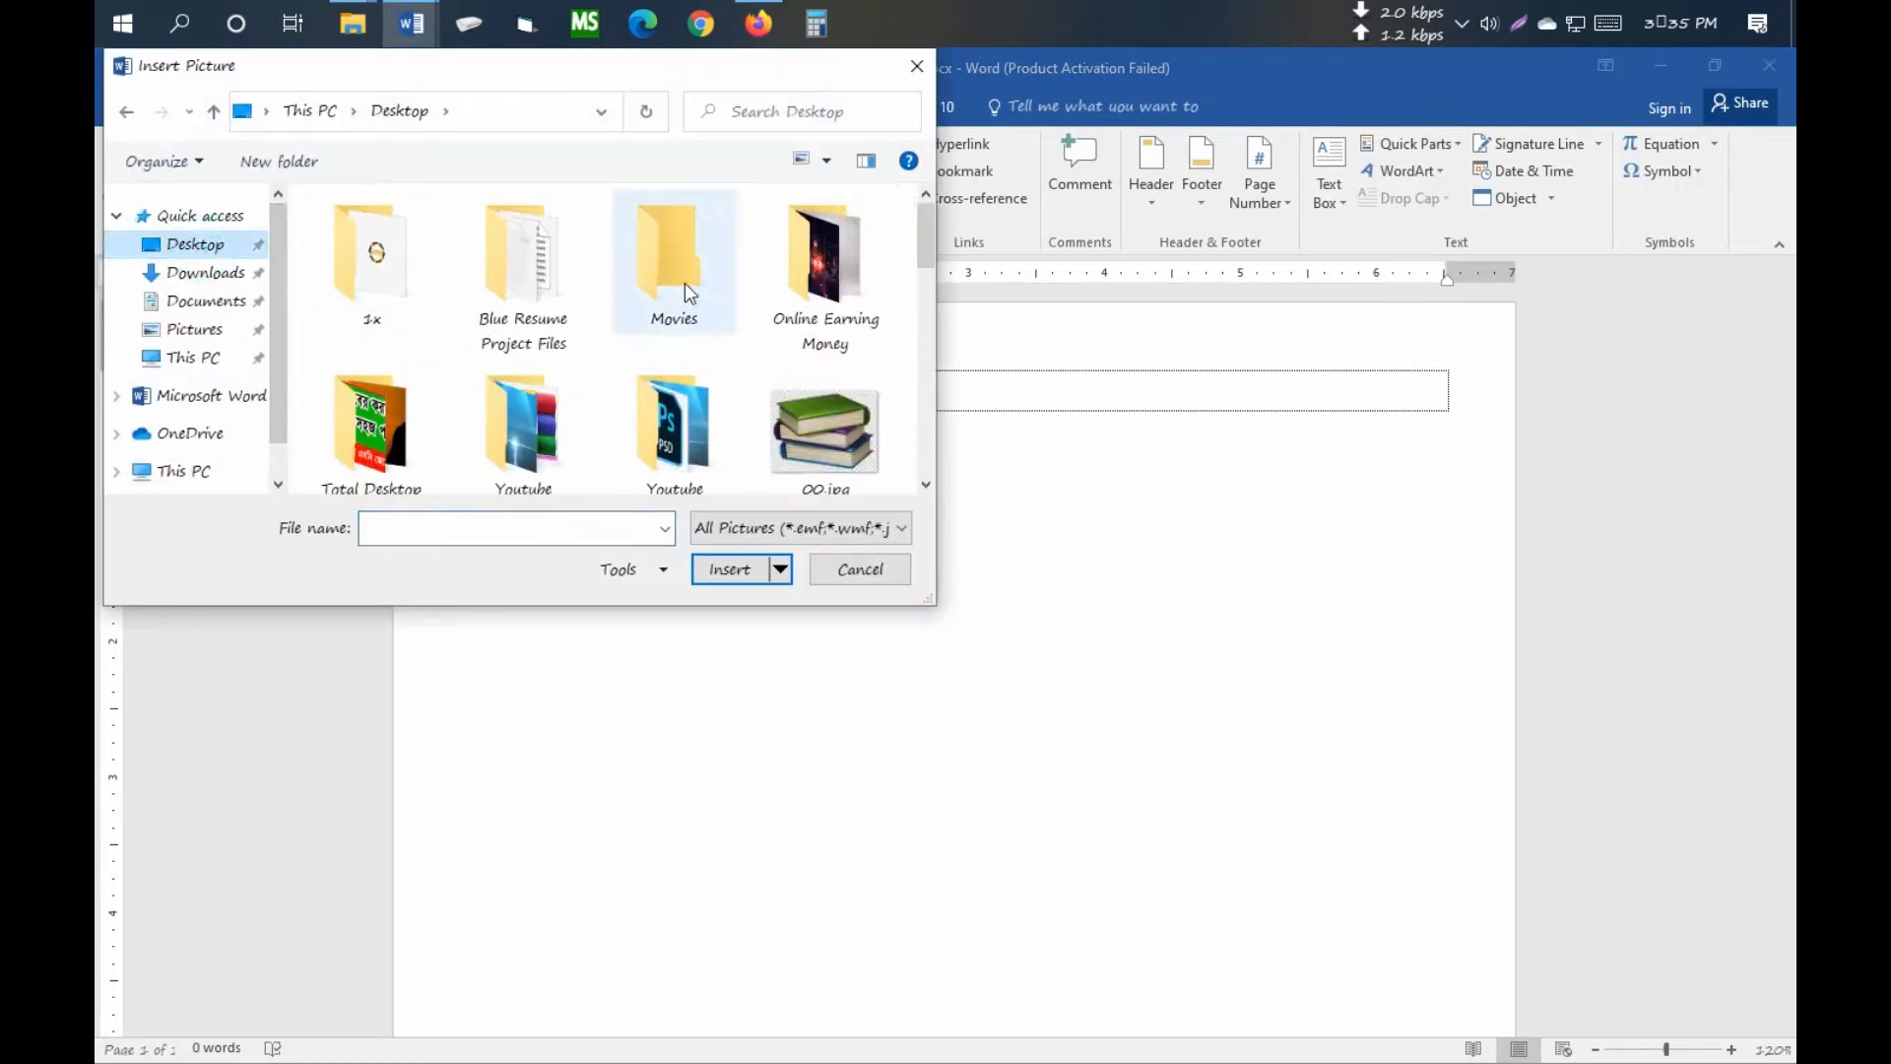
left_click_drag(928, 246, 919, 406)
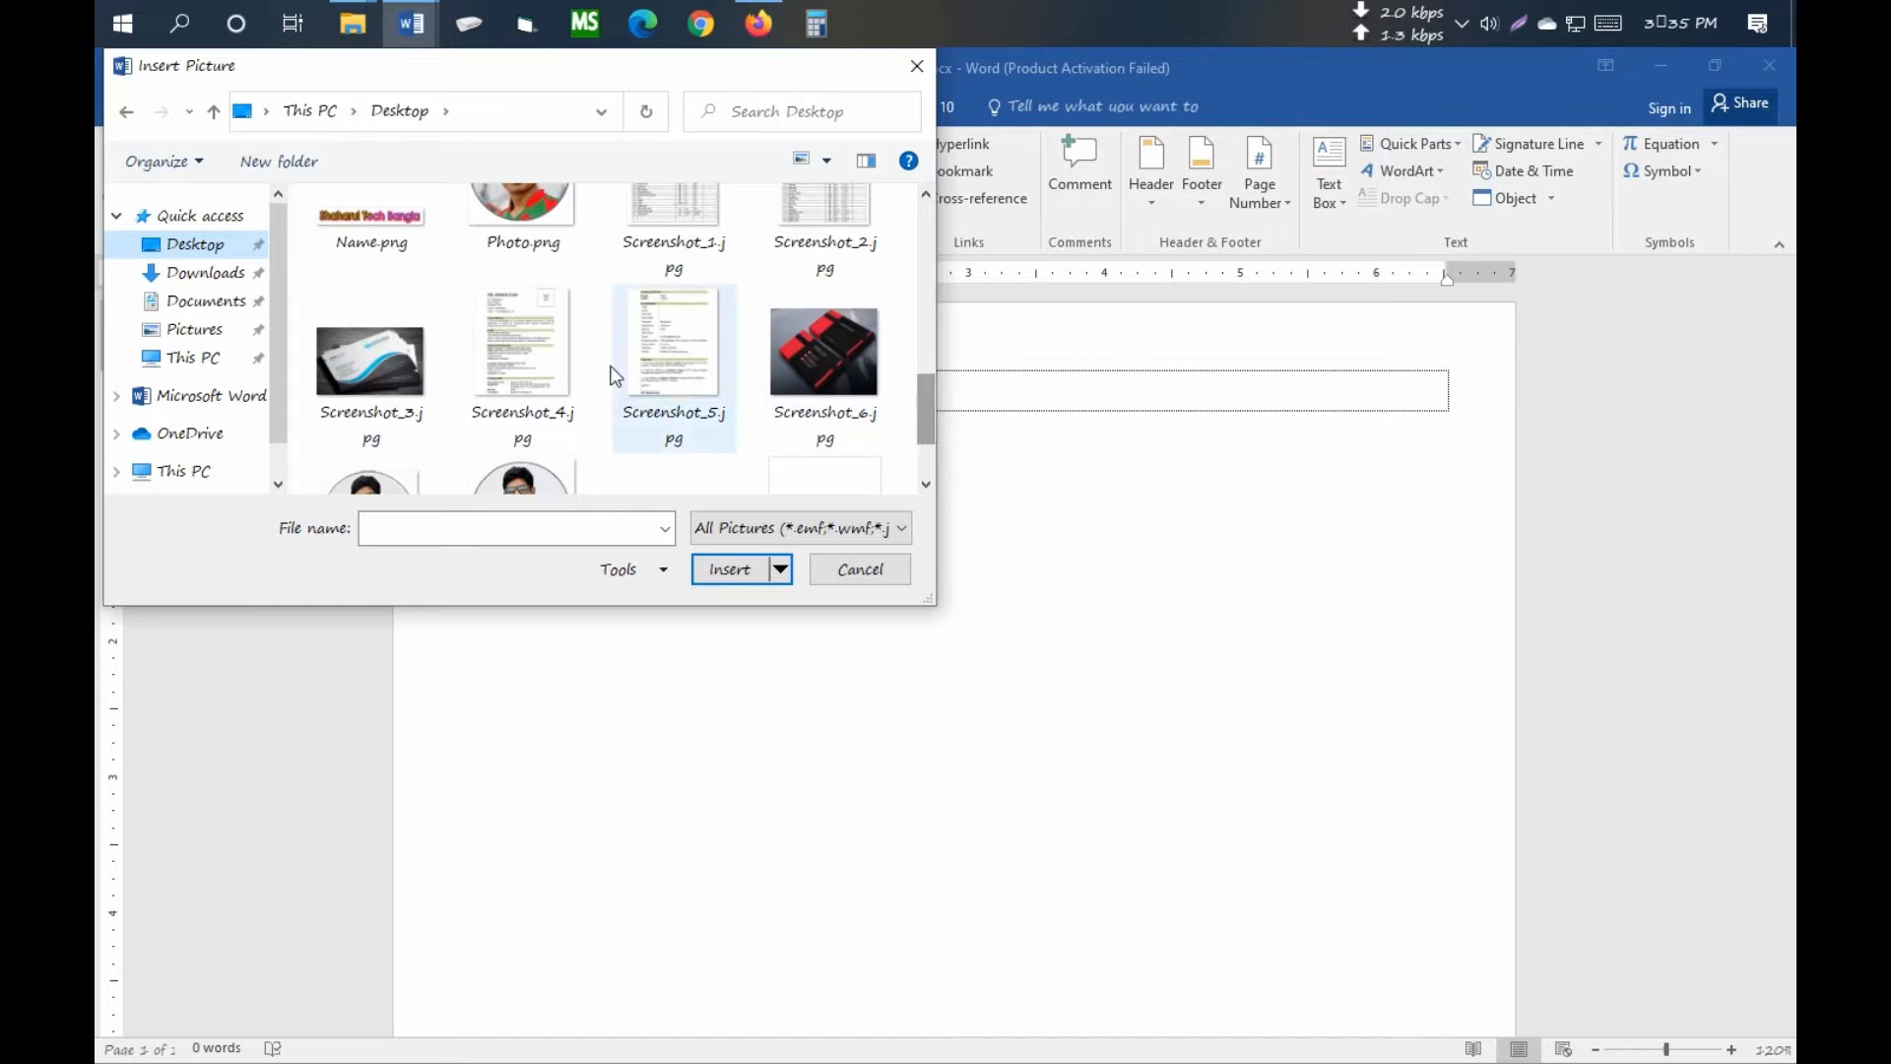
left_click(523, 364)
left_click(744, 577)
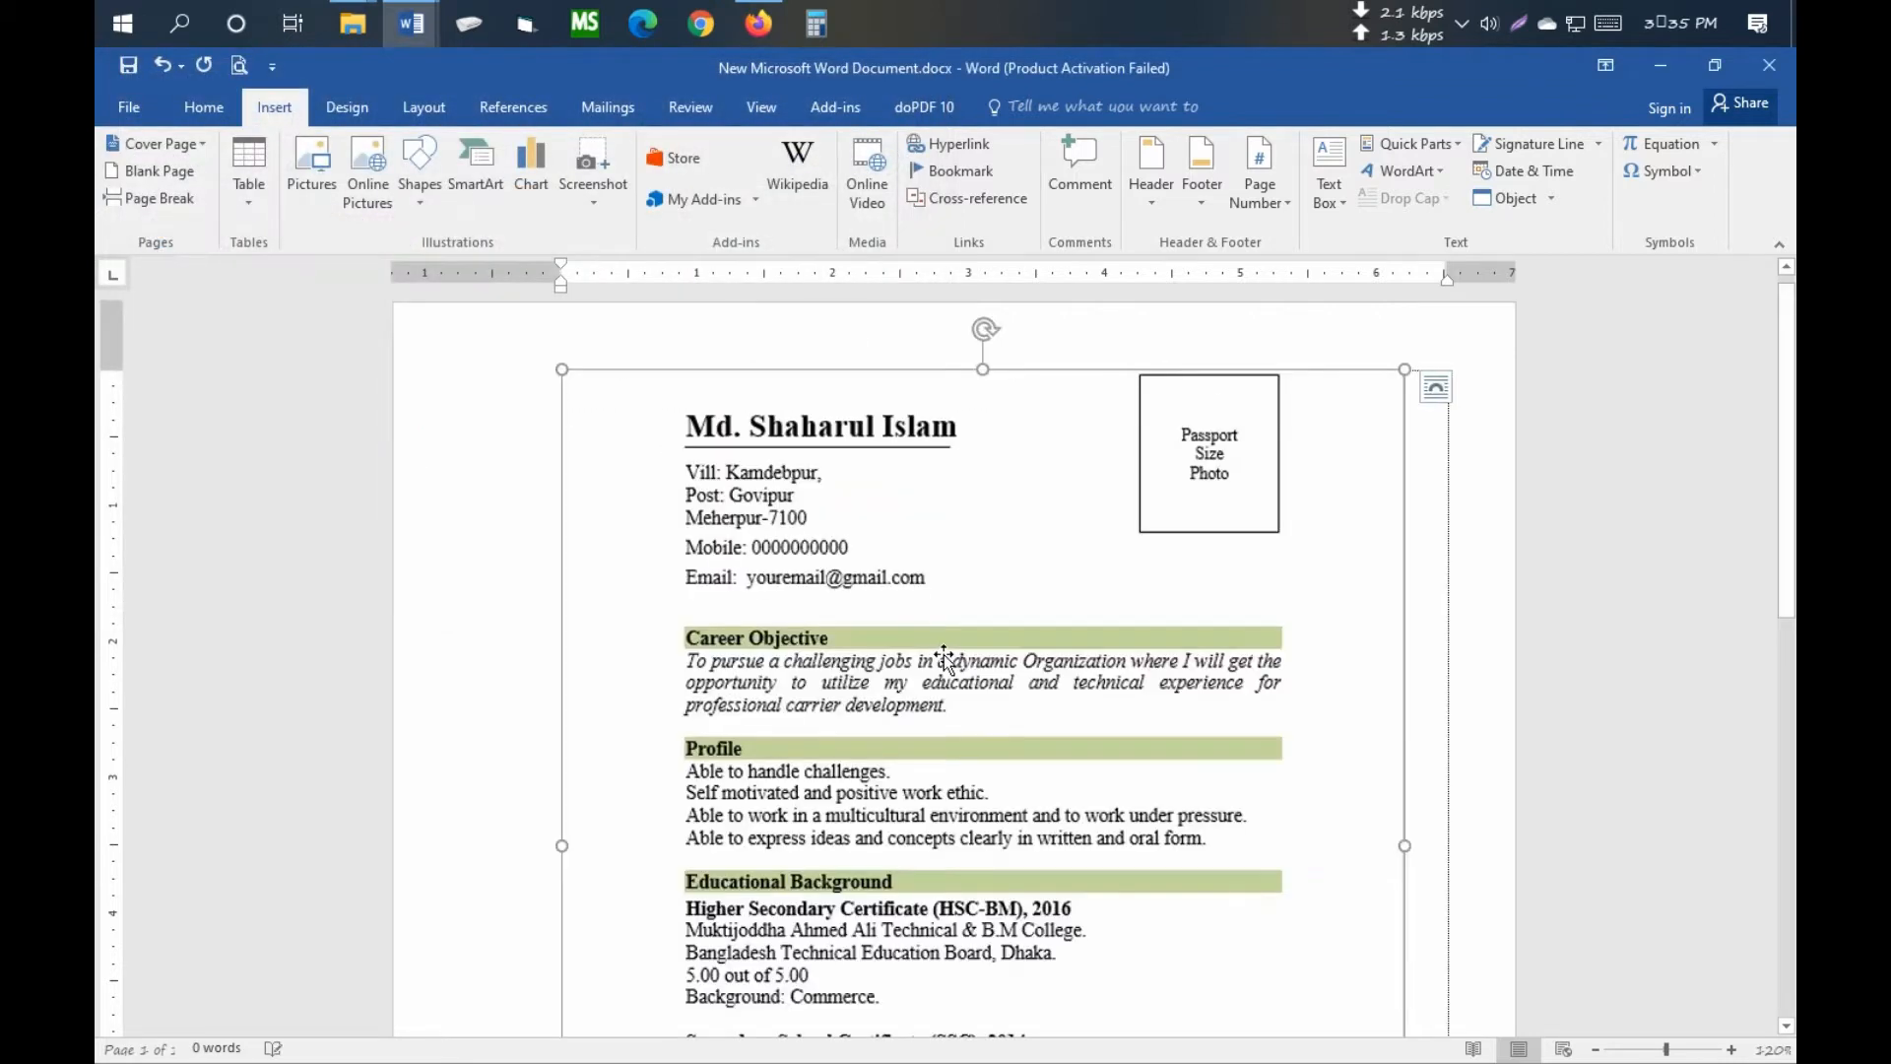
- Float the resume picture in front of text and move it lower on the page
left_click(878, 587)
left_click(1247, 196)
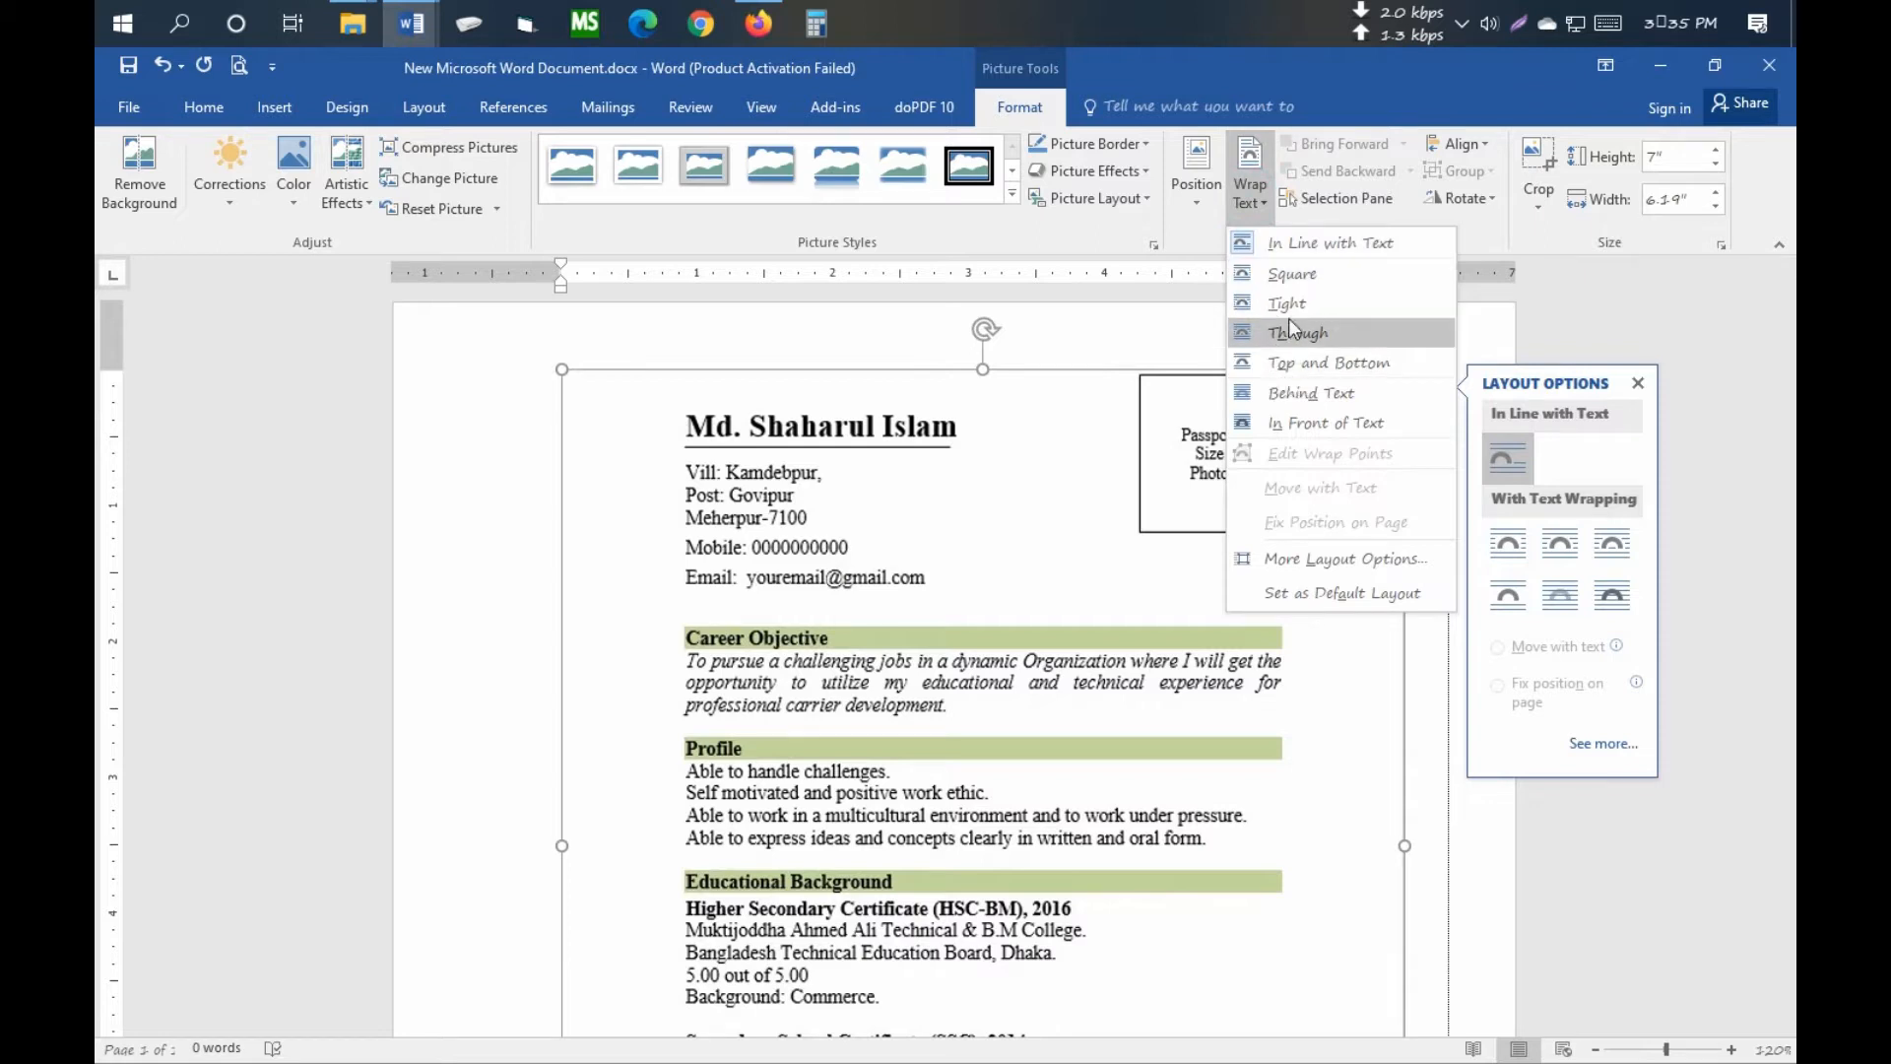
left_click(1297, 426)
left_click_drag(989, 706, 948, 720)
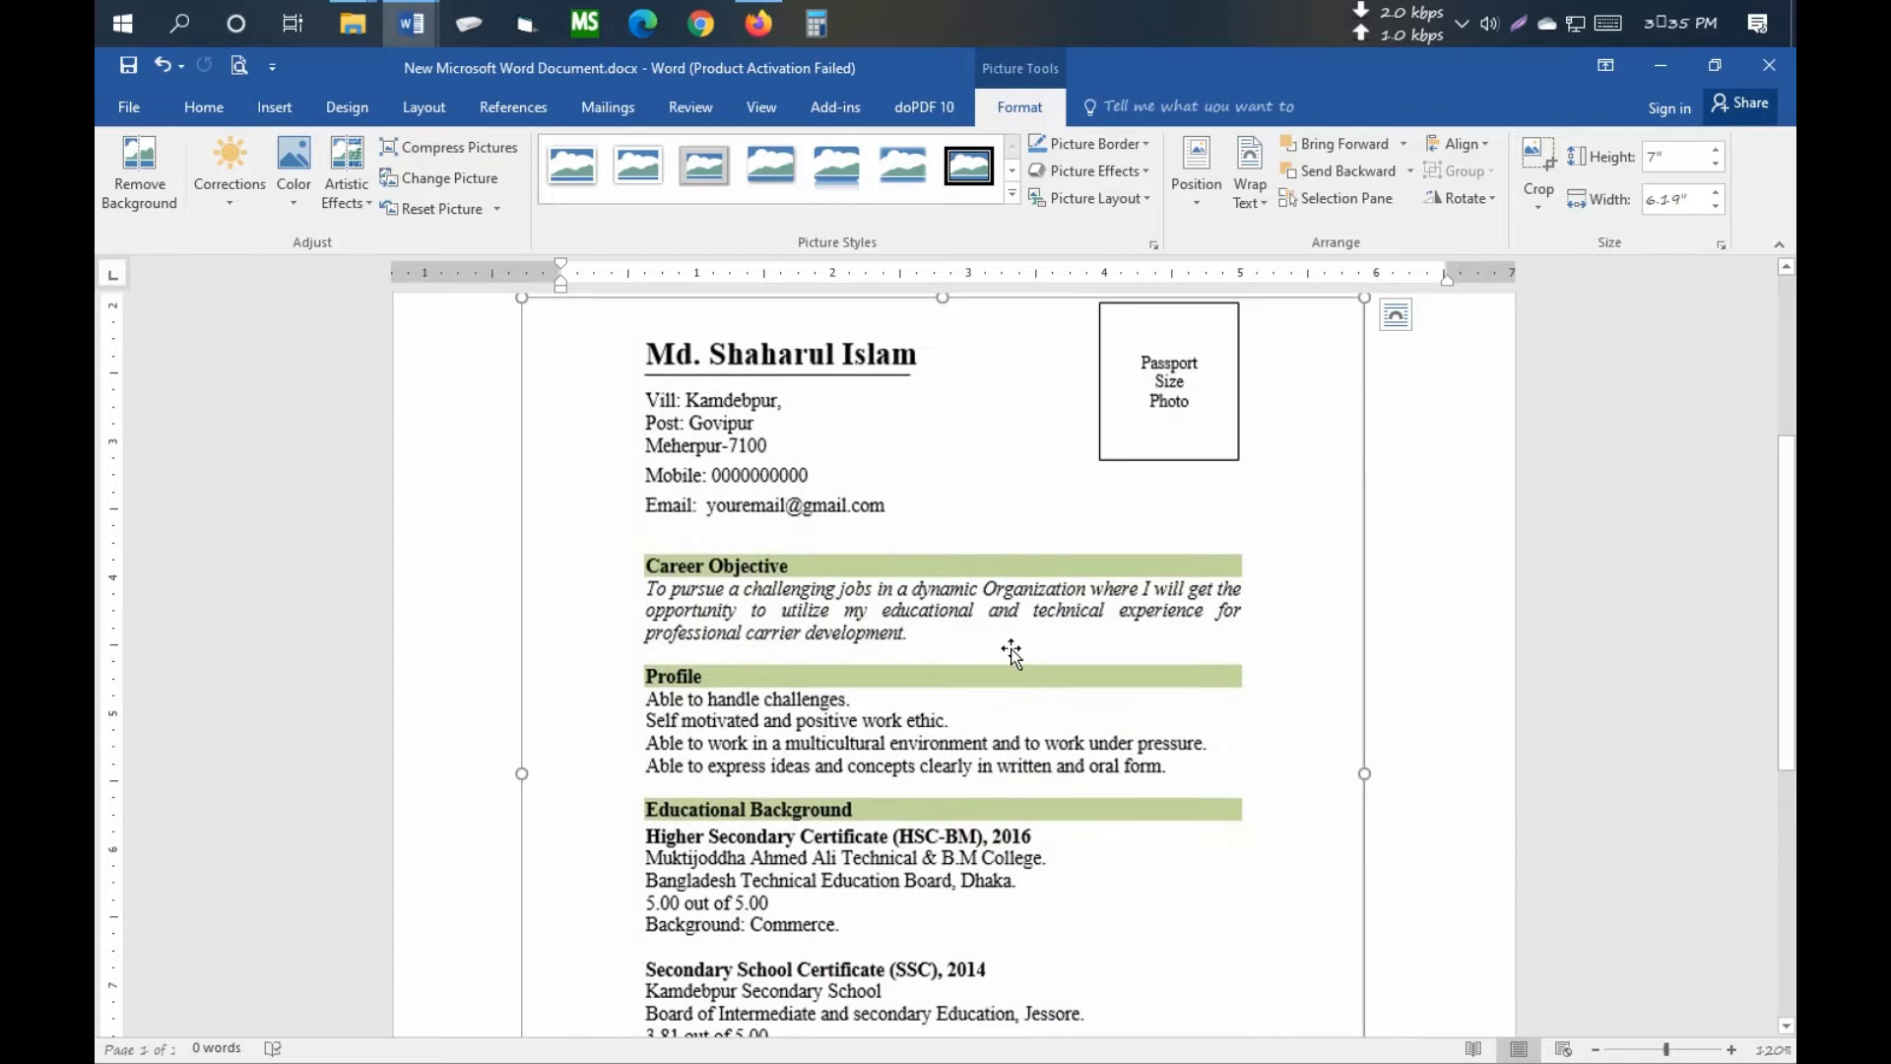
scroll(985, 646, "up", 4)
left_click_drag(808, 731, 812, 747)
scroll(837, 714, "down", 3)
scroll(727, 452, "up", 4)
left_click(653, 374)
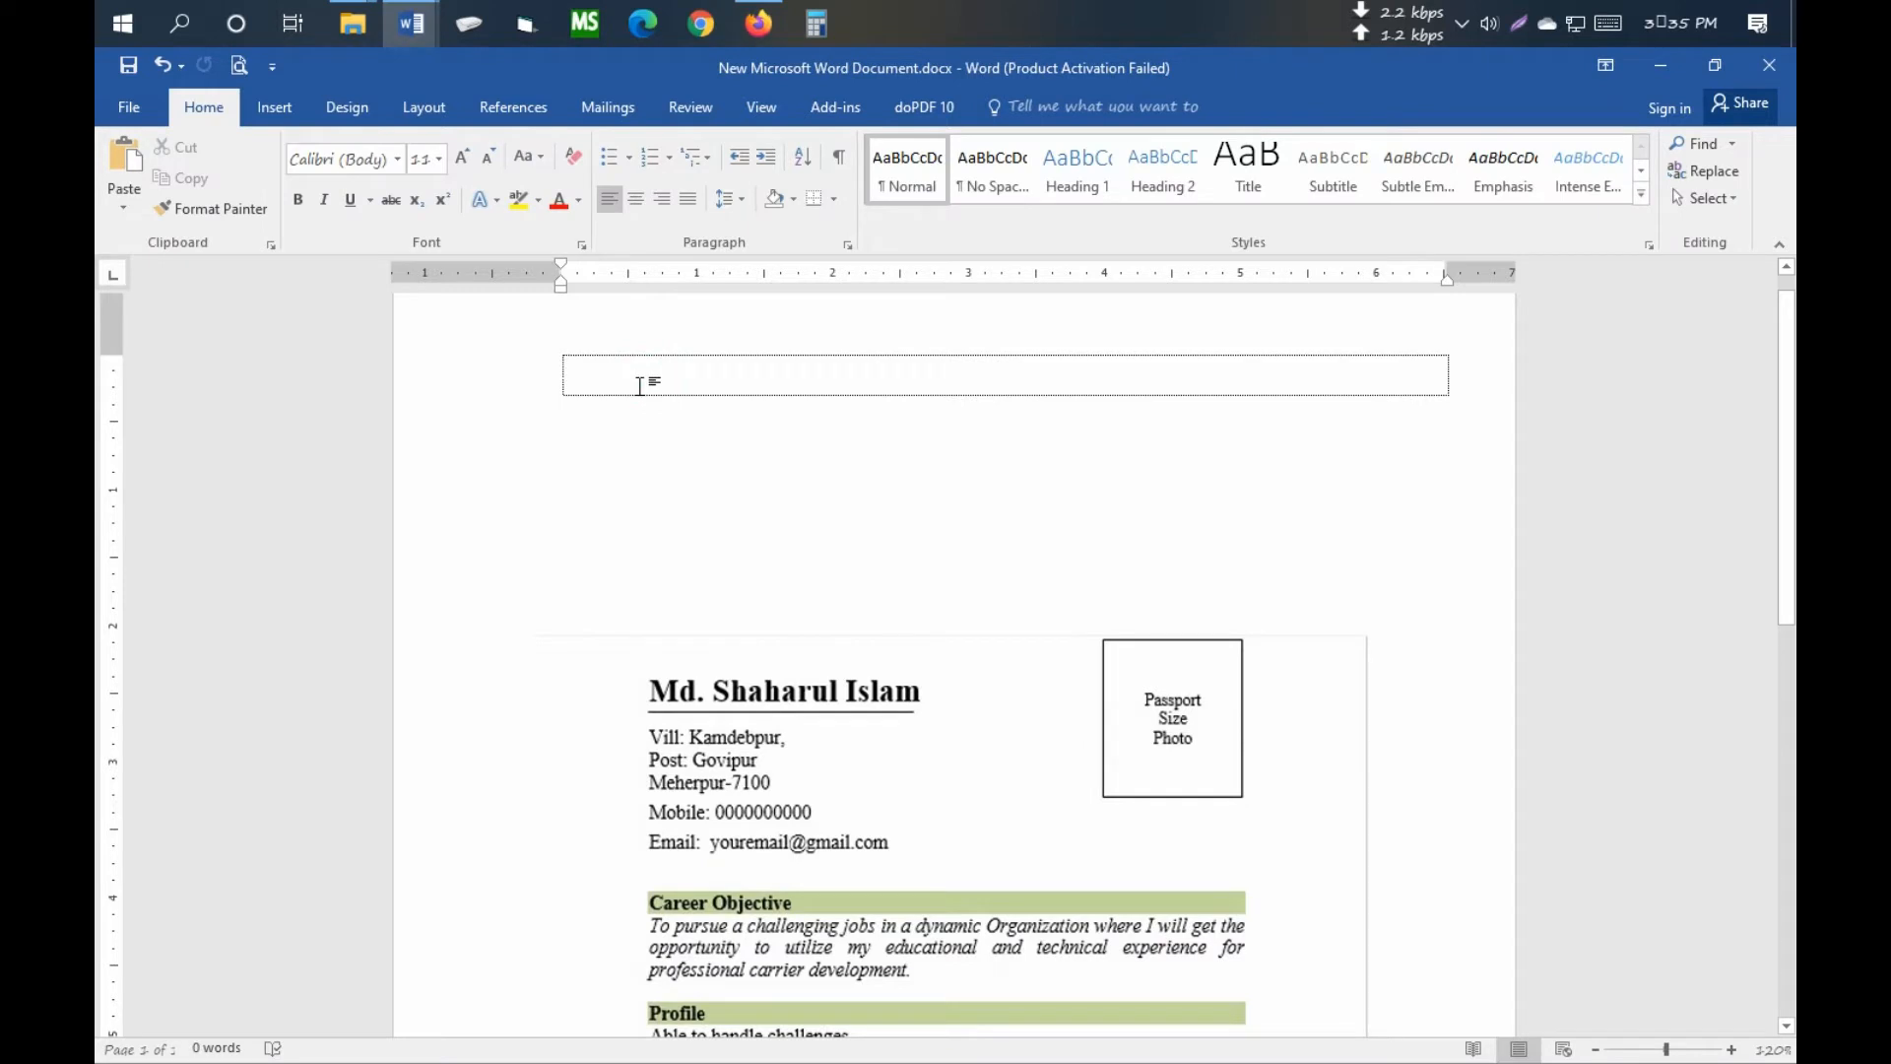
- Set the top box font to Times New Roman at 12 pt
left_click(398, 162)
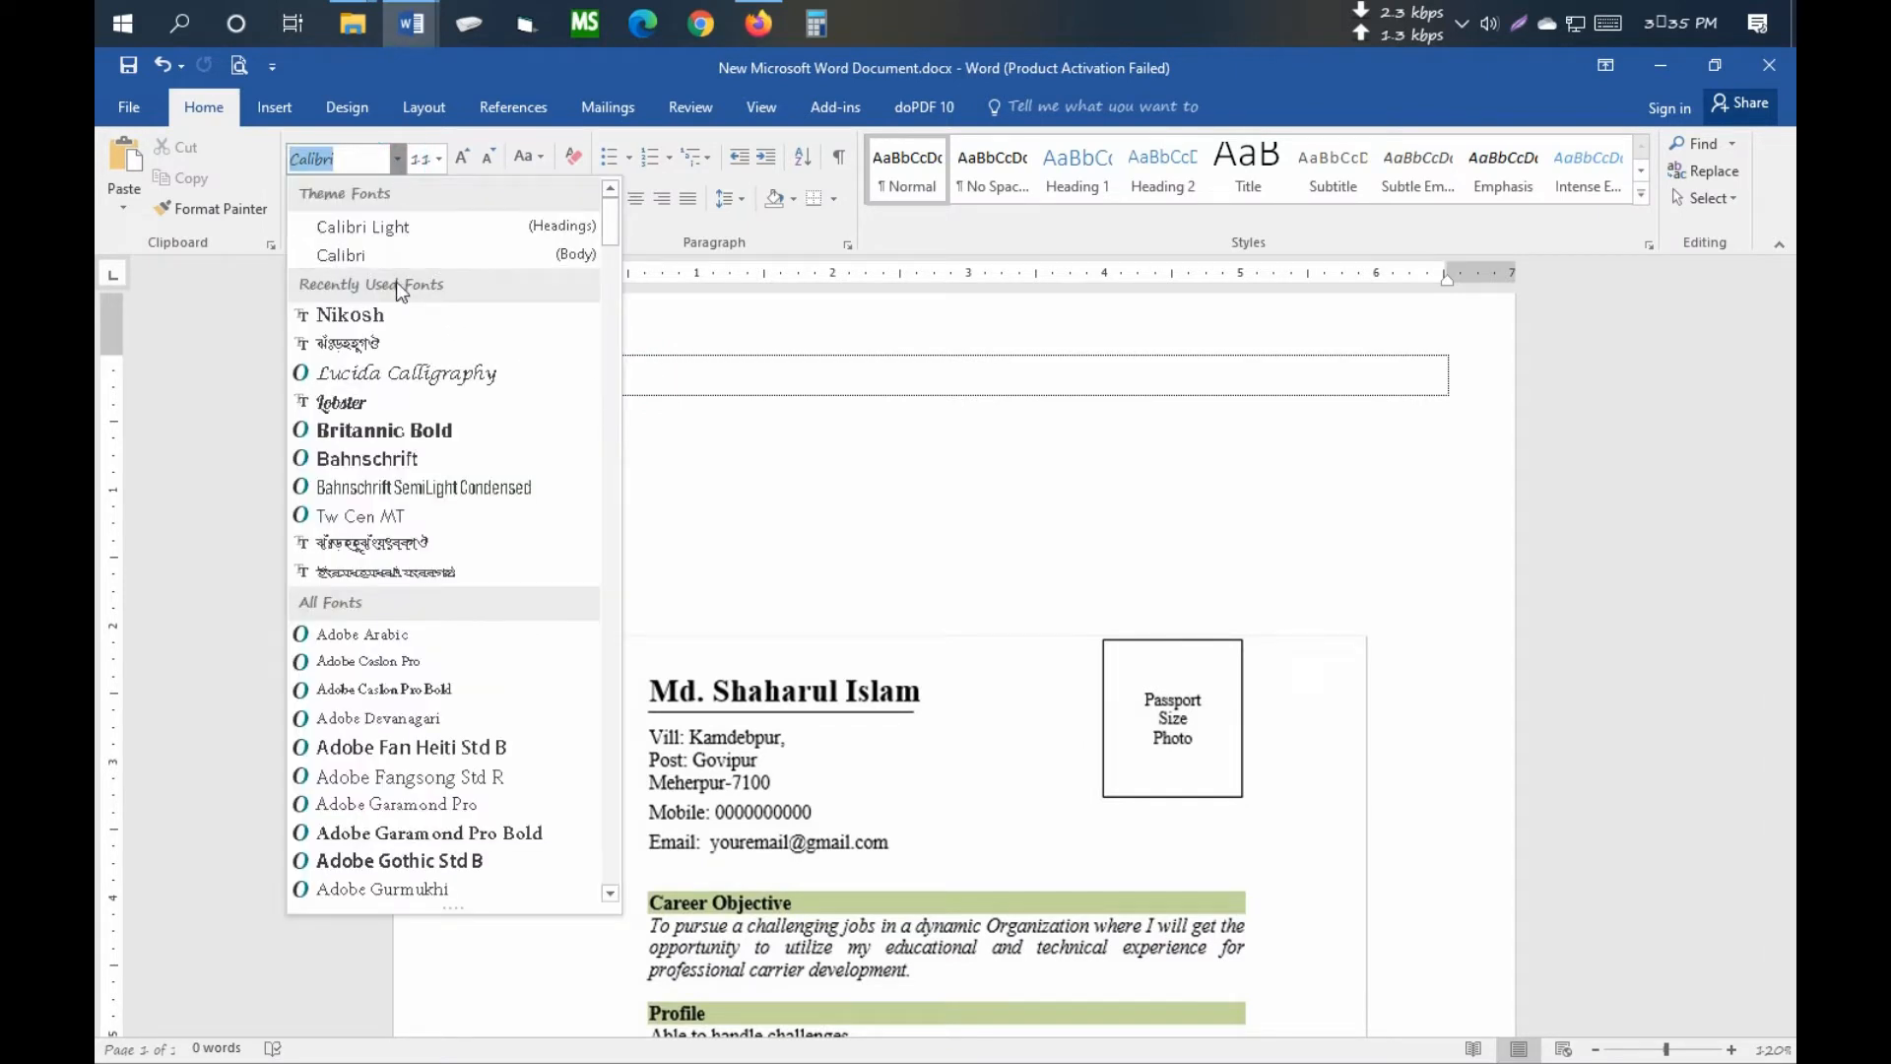
left_click_drag(610, 225, 613, 826)
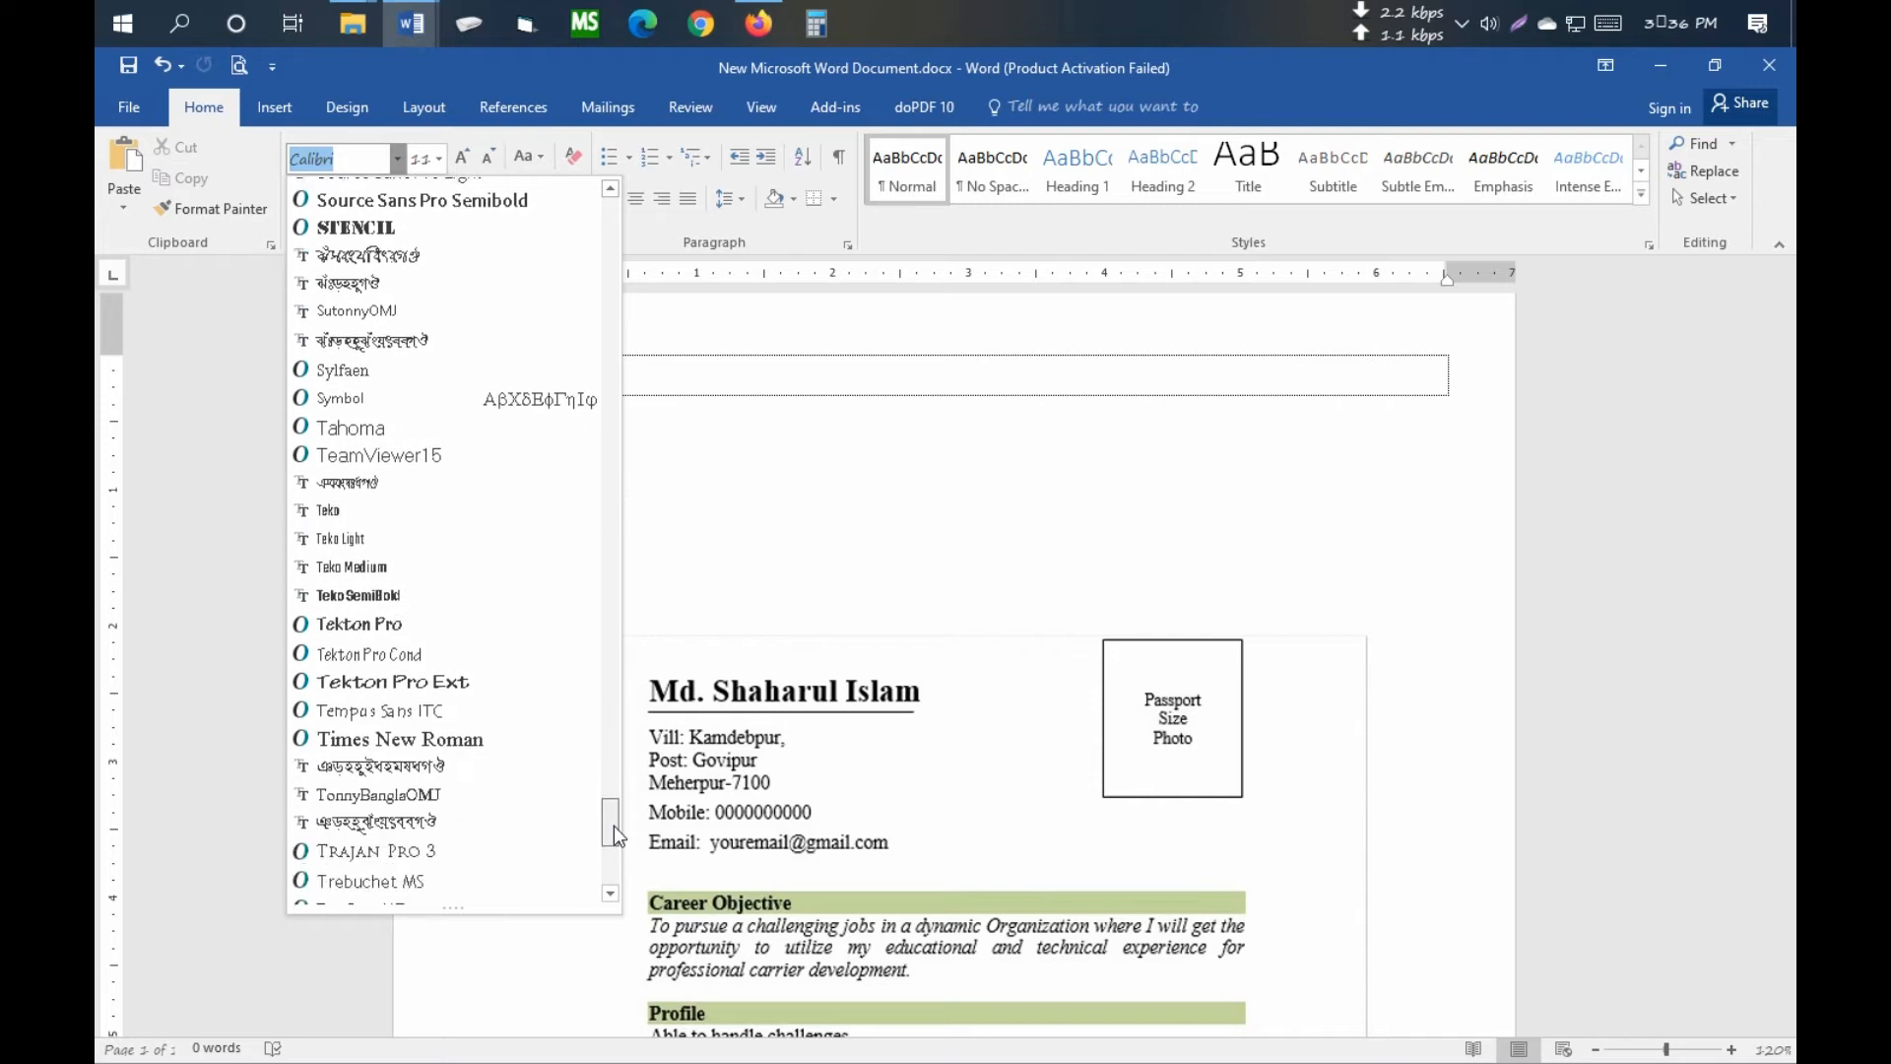
left_click(469, 747)
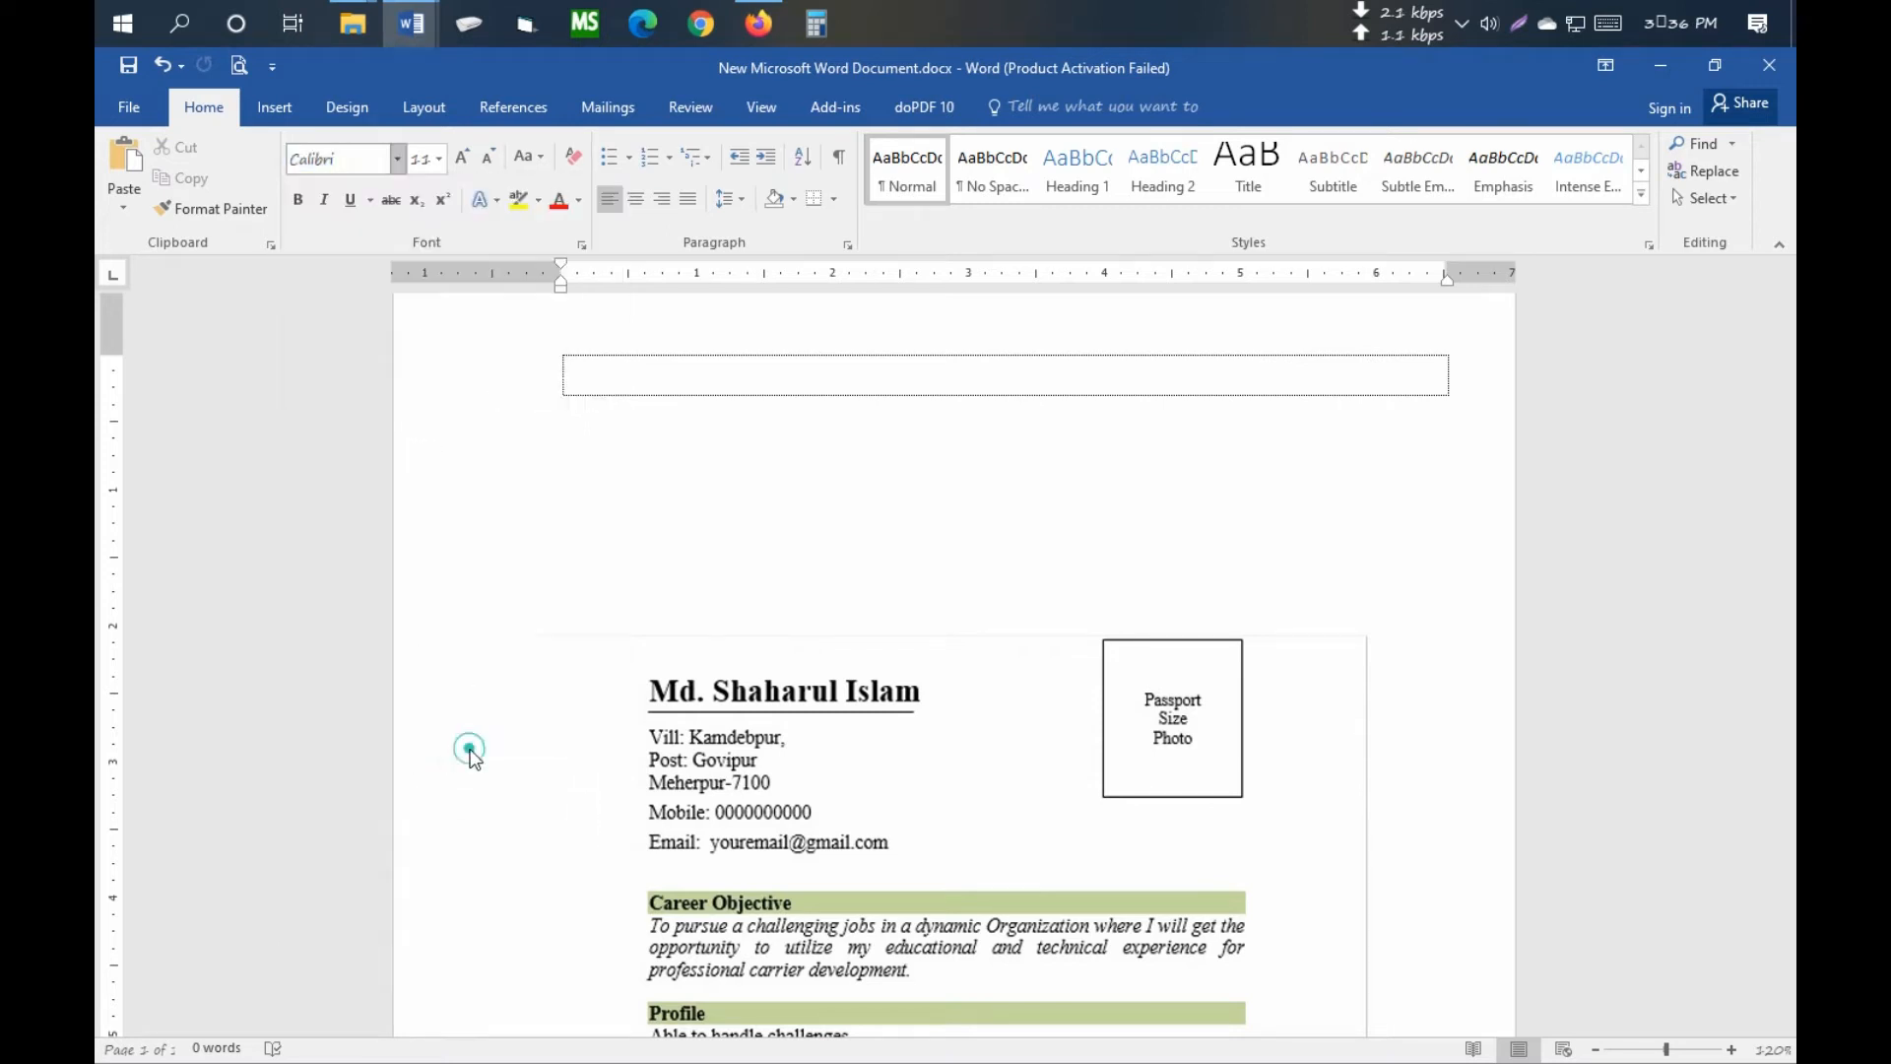
left_click(440, 163)
left_click(441, 163)
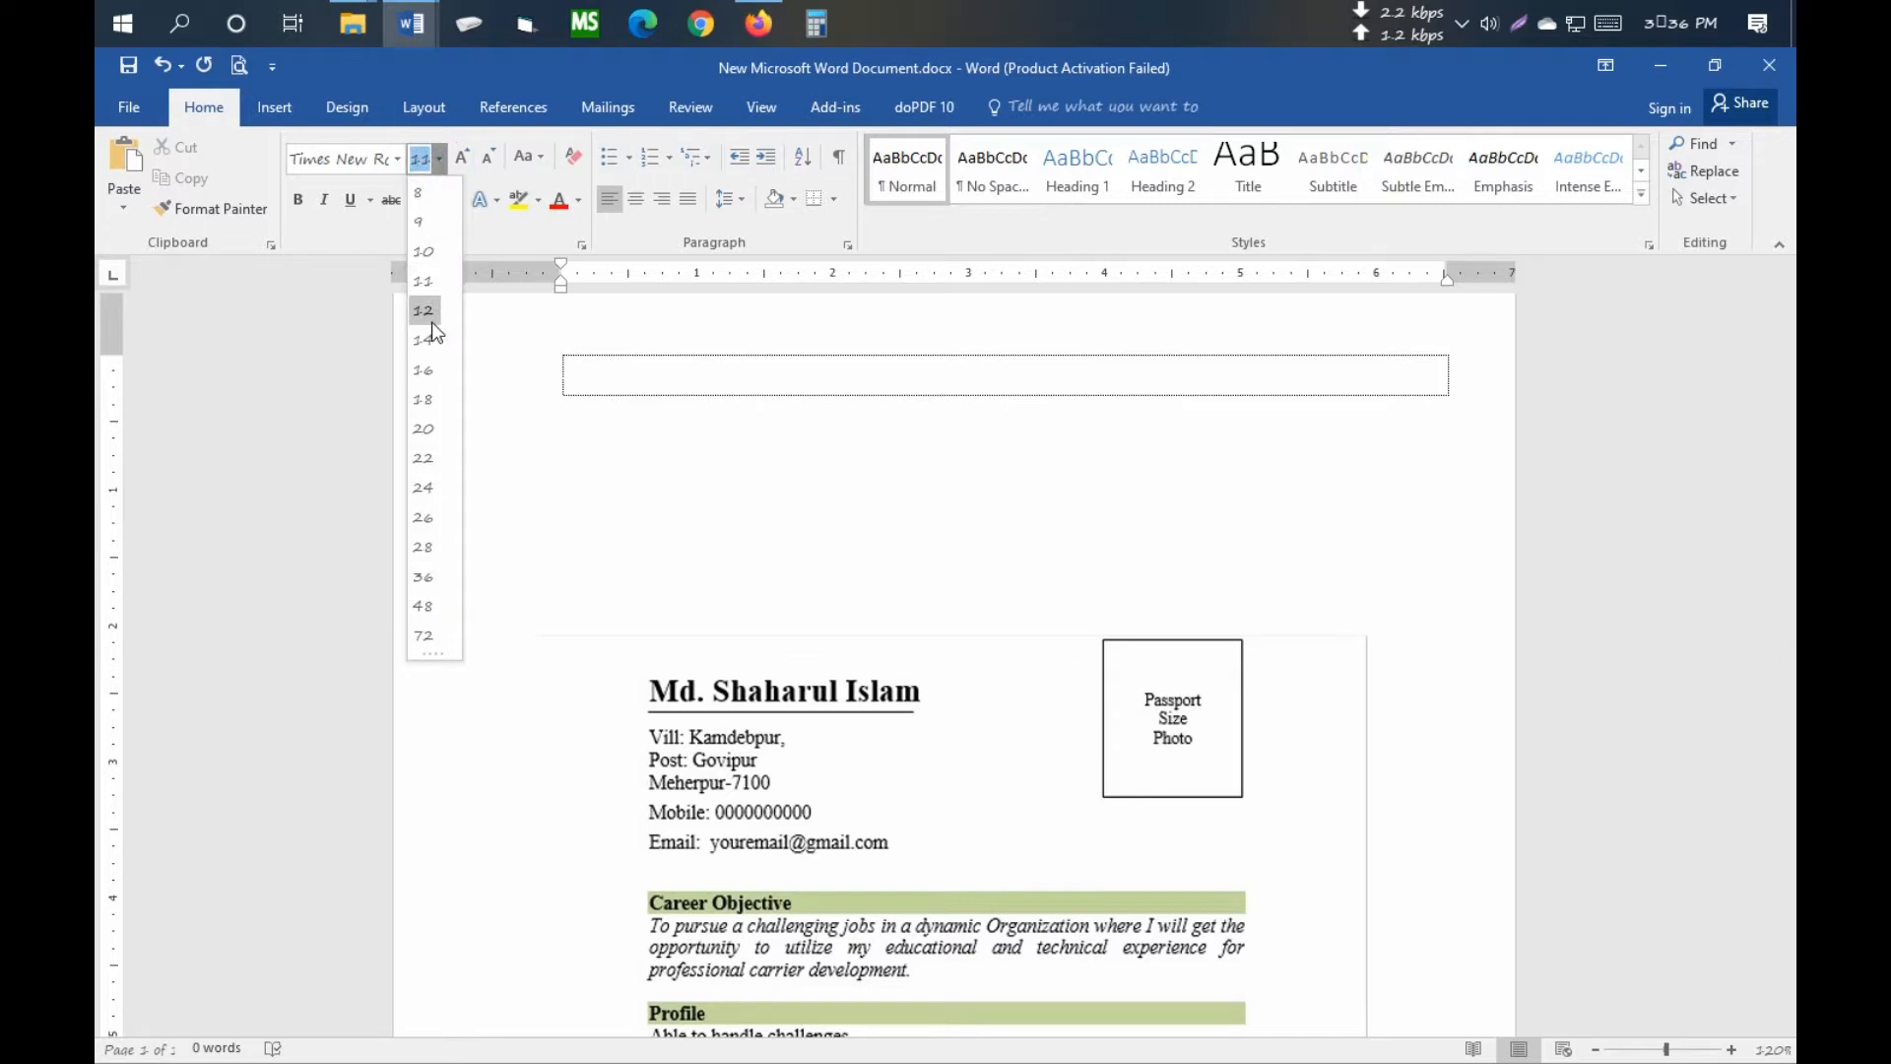
left_click(423, 310)
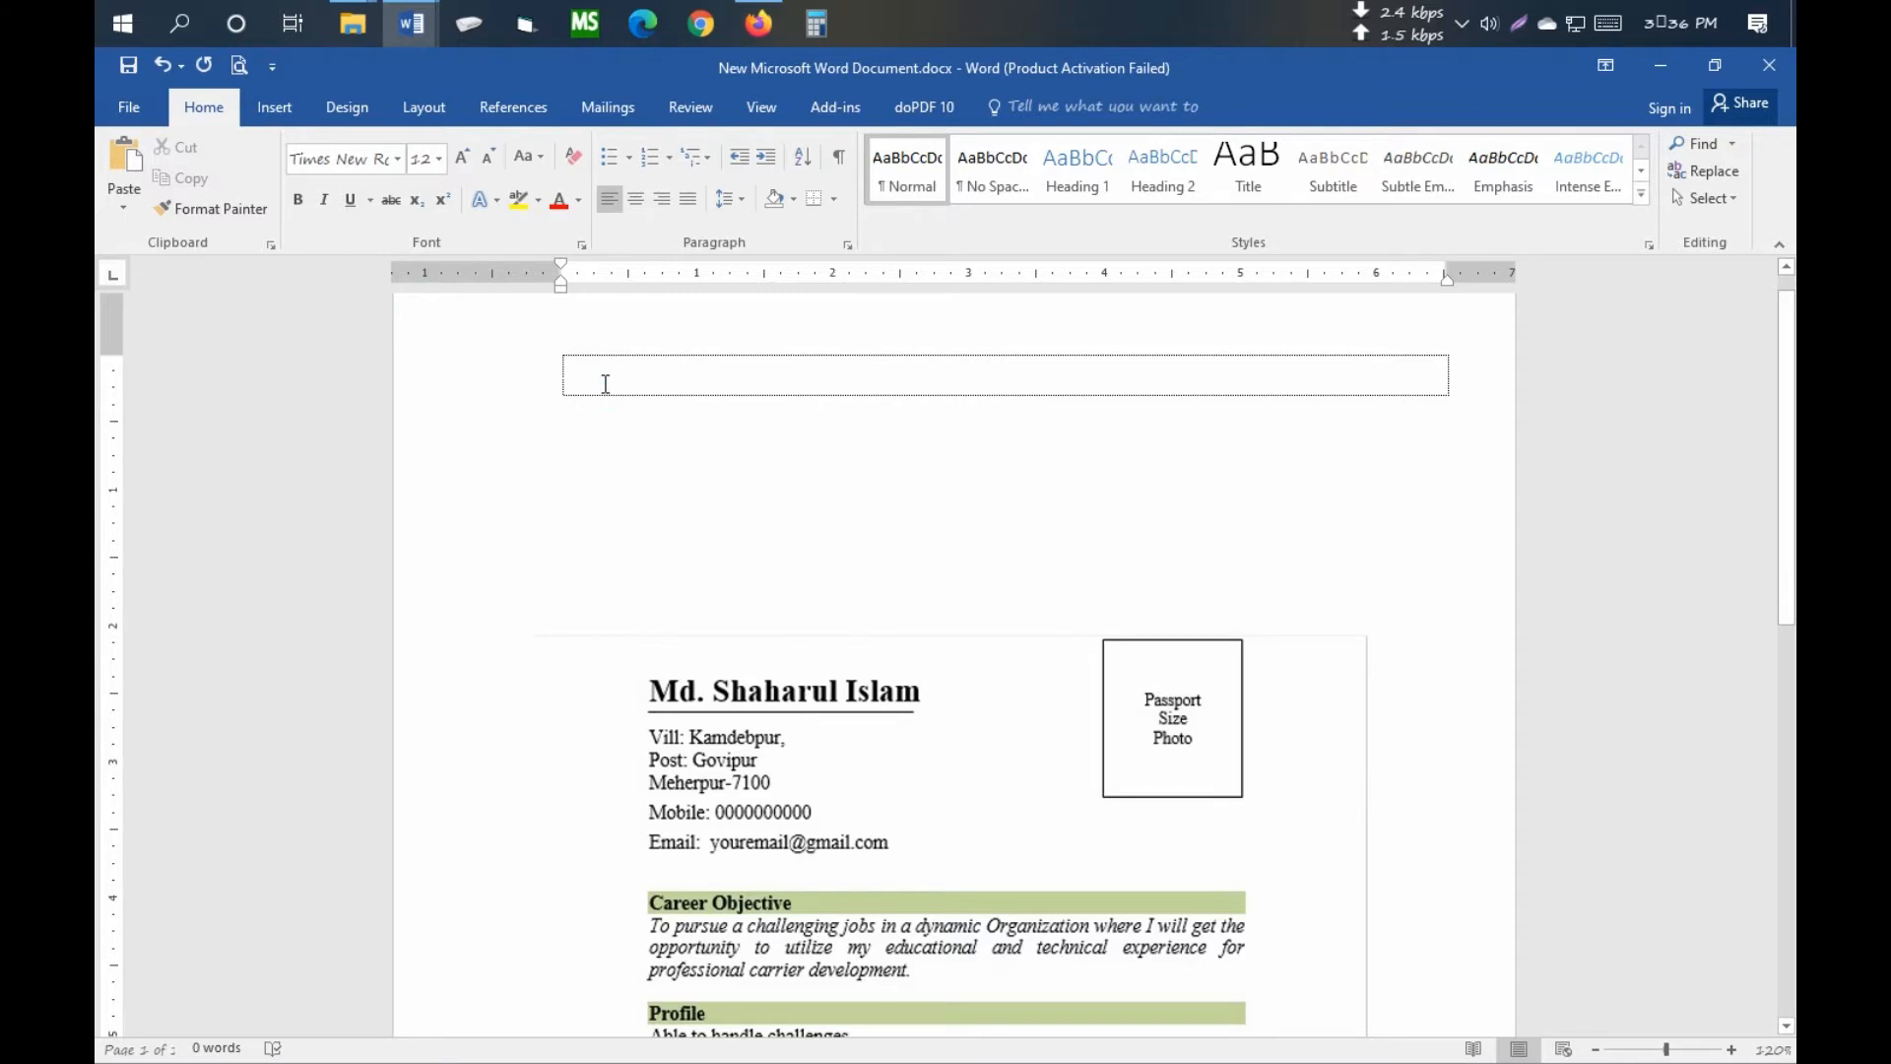
- Drag the sample resume picture up closer beneath the top box
scroll(609, 399, "up", 8, "ctrl")
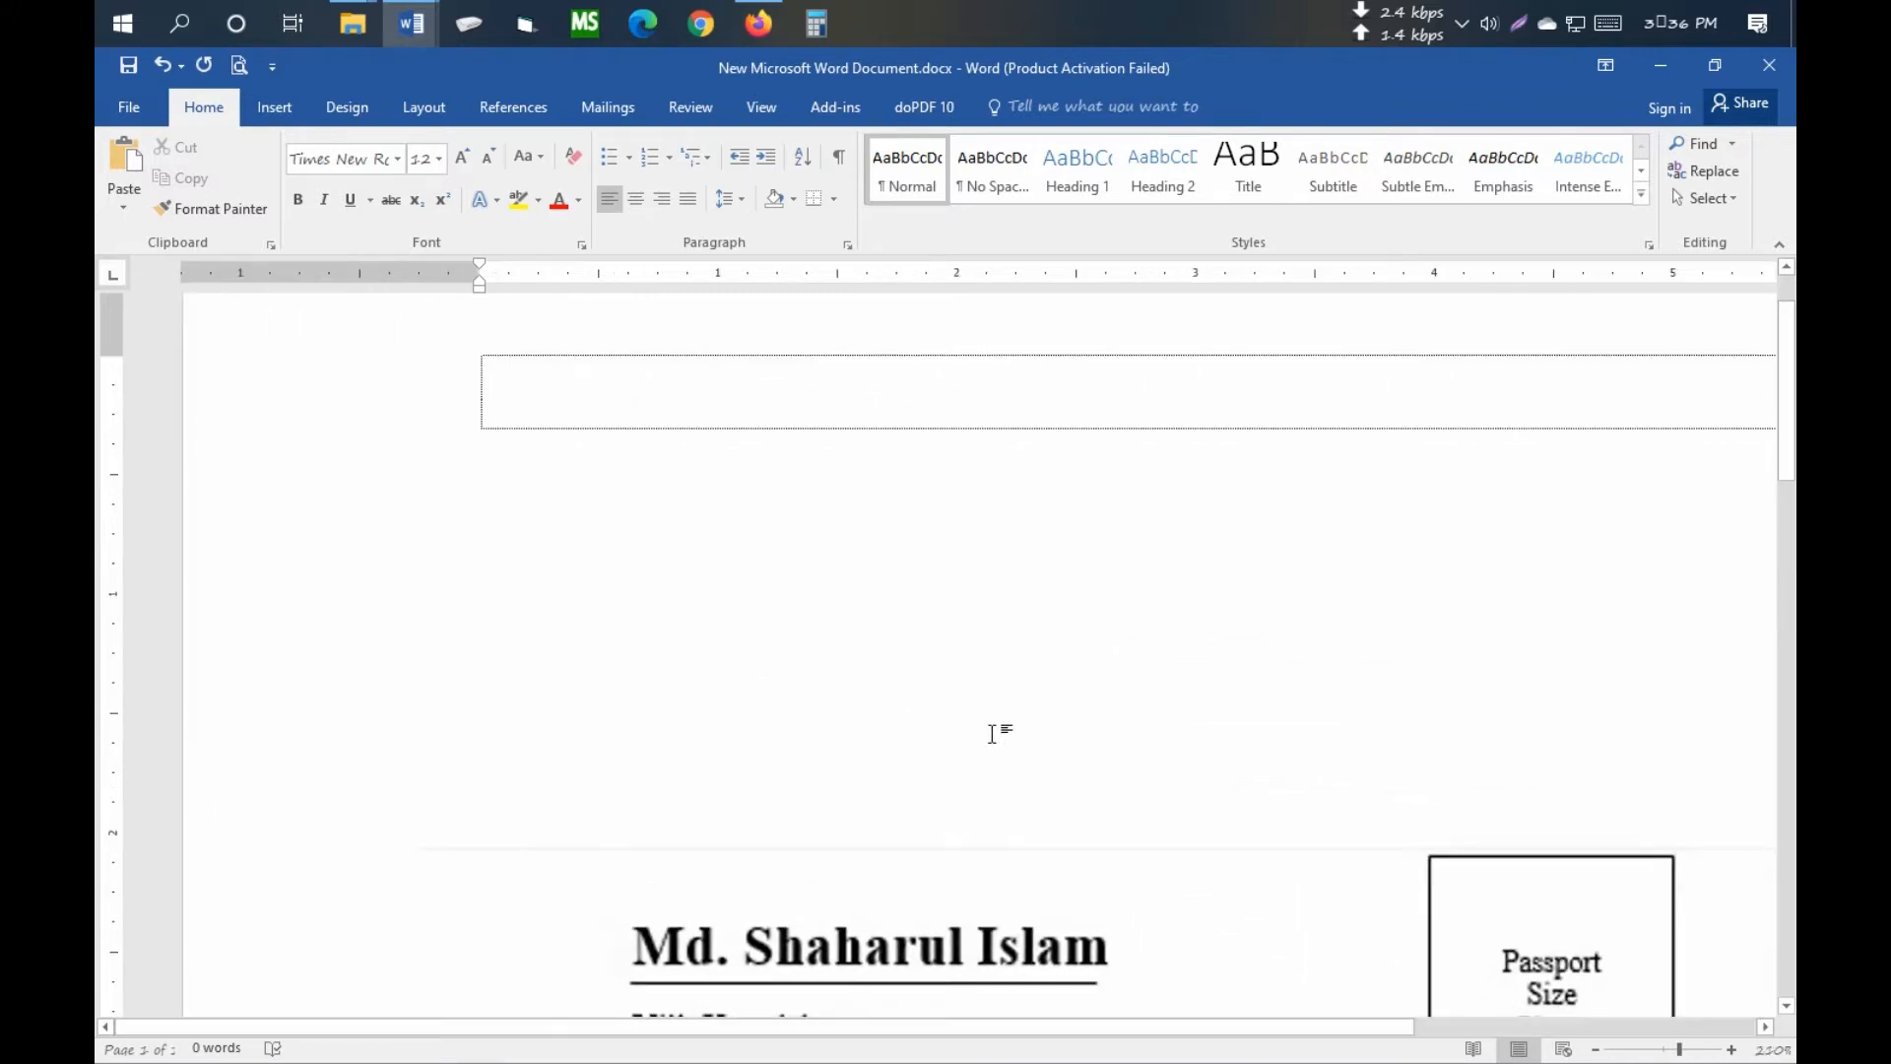
scroll(992, 735, "down", 1, "ctrl")
left_click(860, 900)
scroll(895, 826, "down", 4)
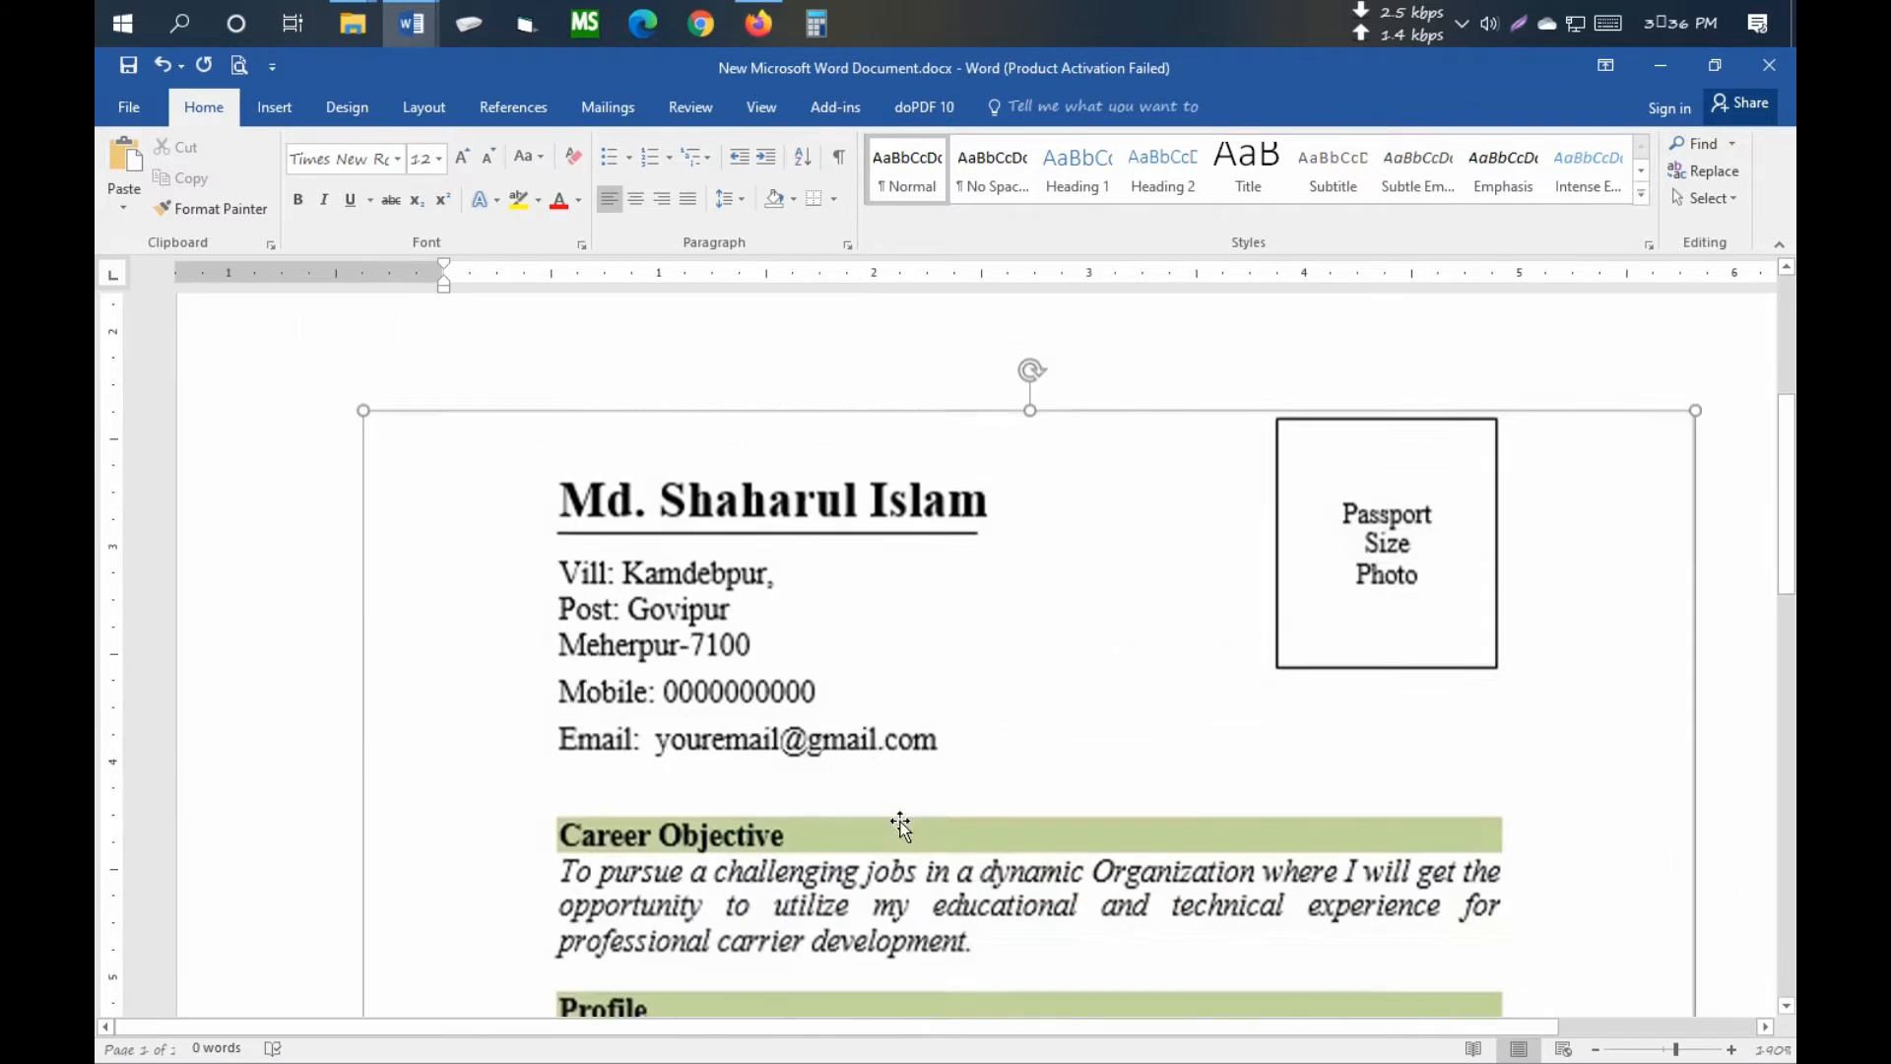
scroll(910, 777, "up", 5)
left_click(545, 455)
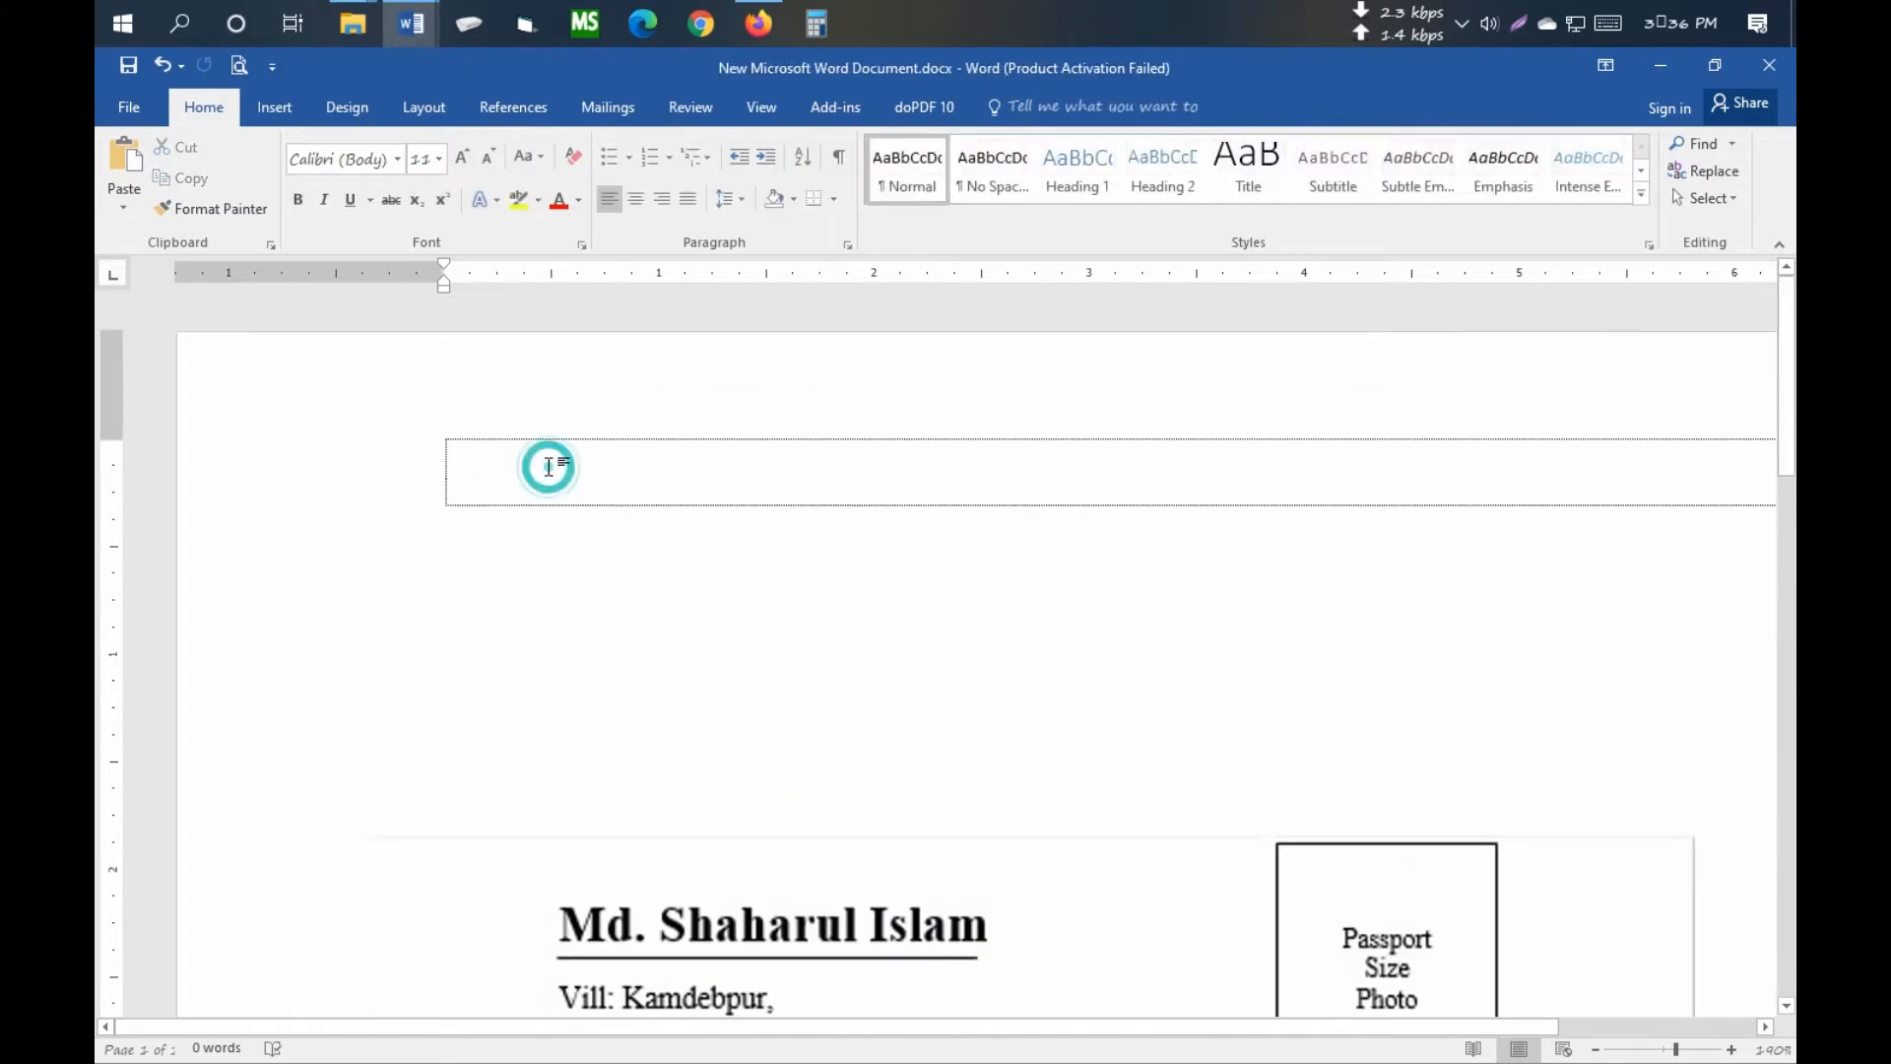
left_click_drag(676, 892, 682, 789)
scroll(665, 503, "down", 4)
scroll(654, 542, "up", 4)
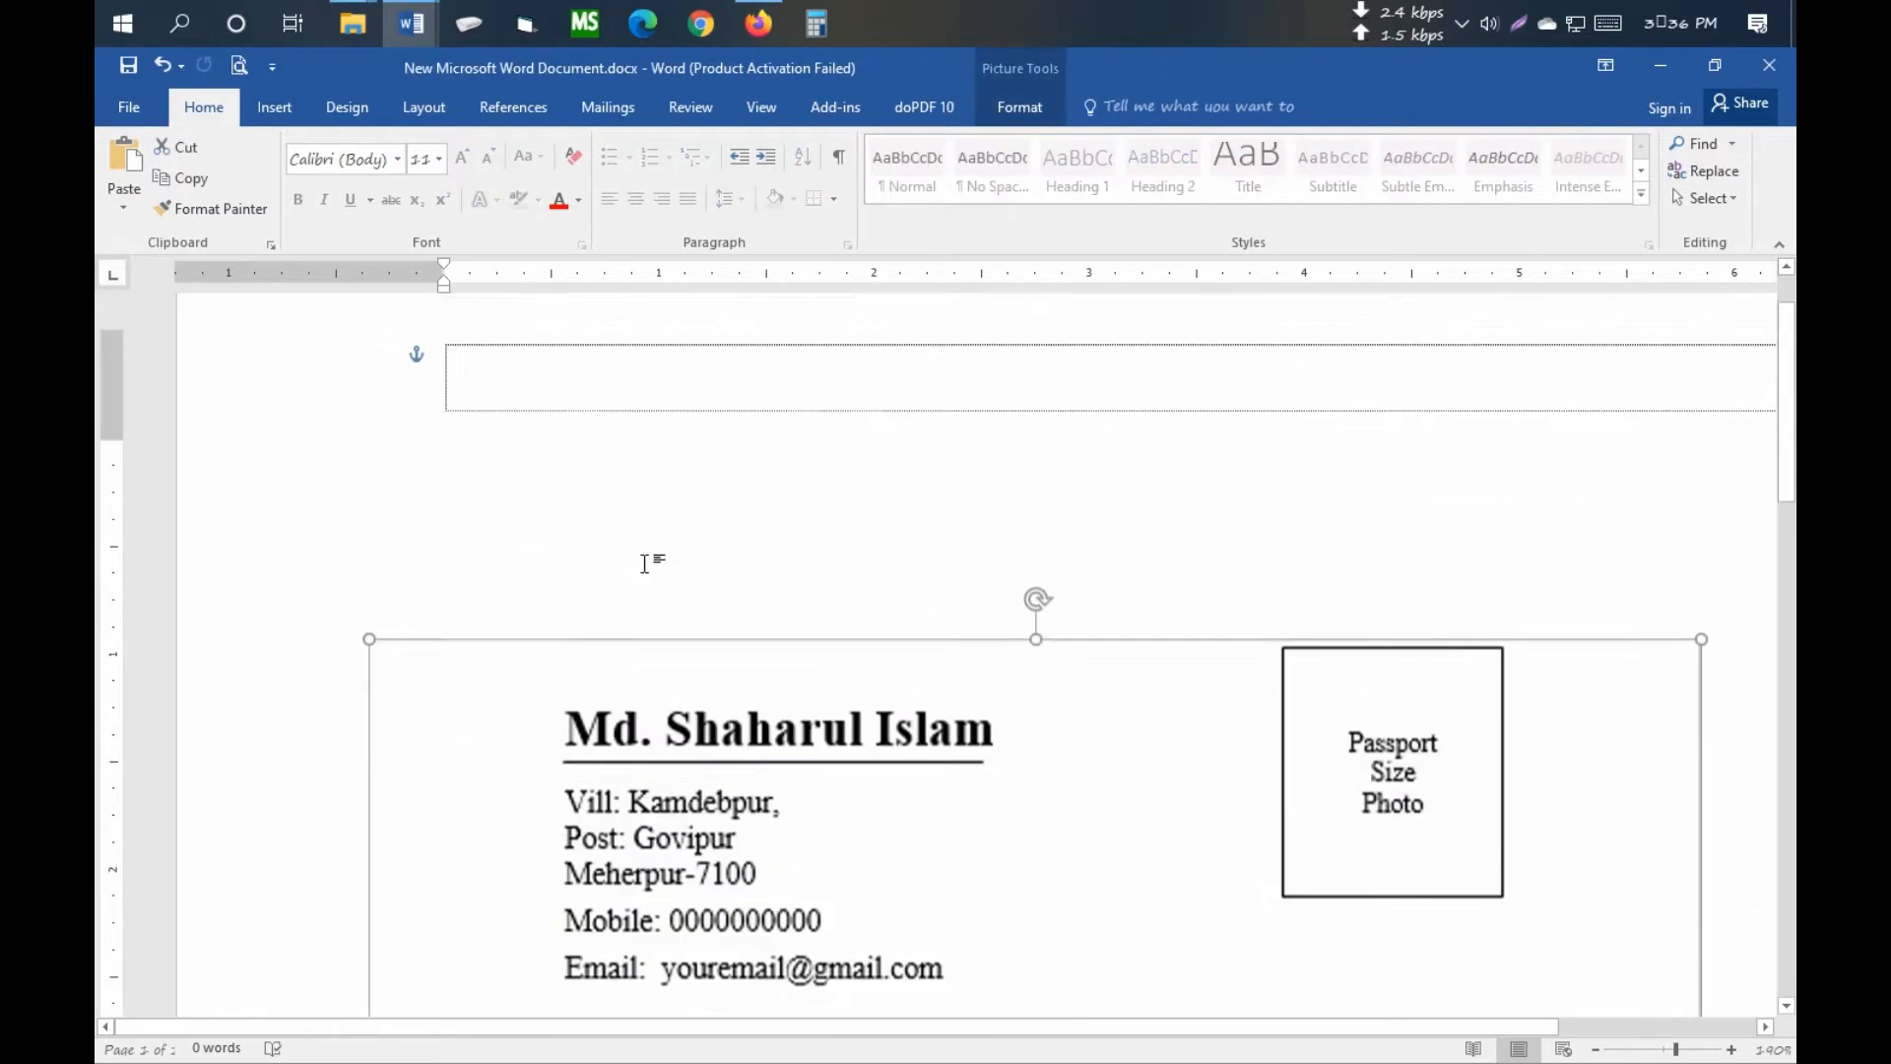
left_click(611, 475)
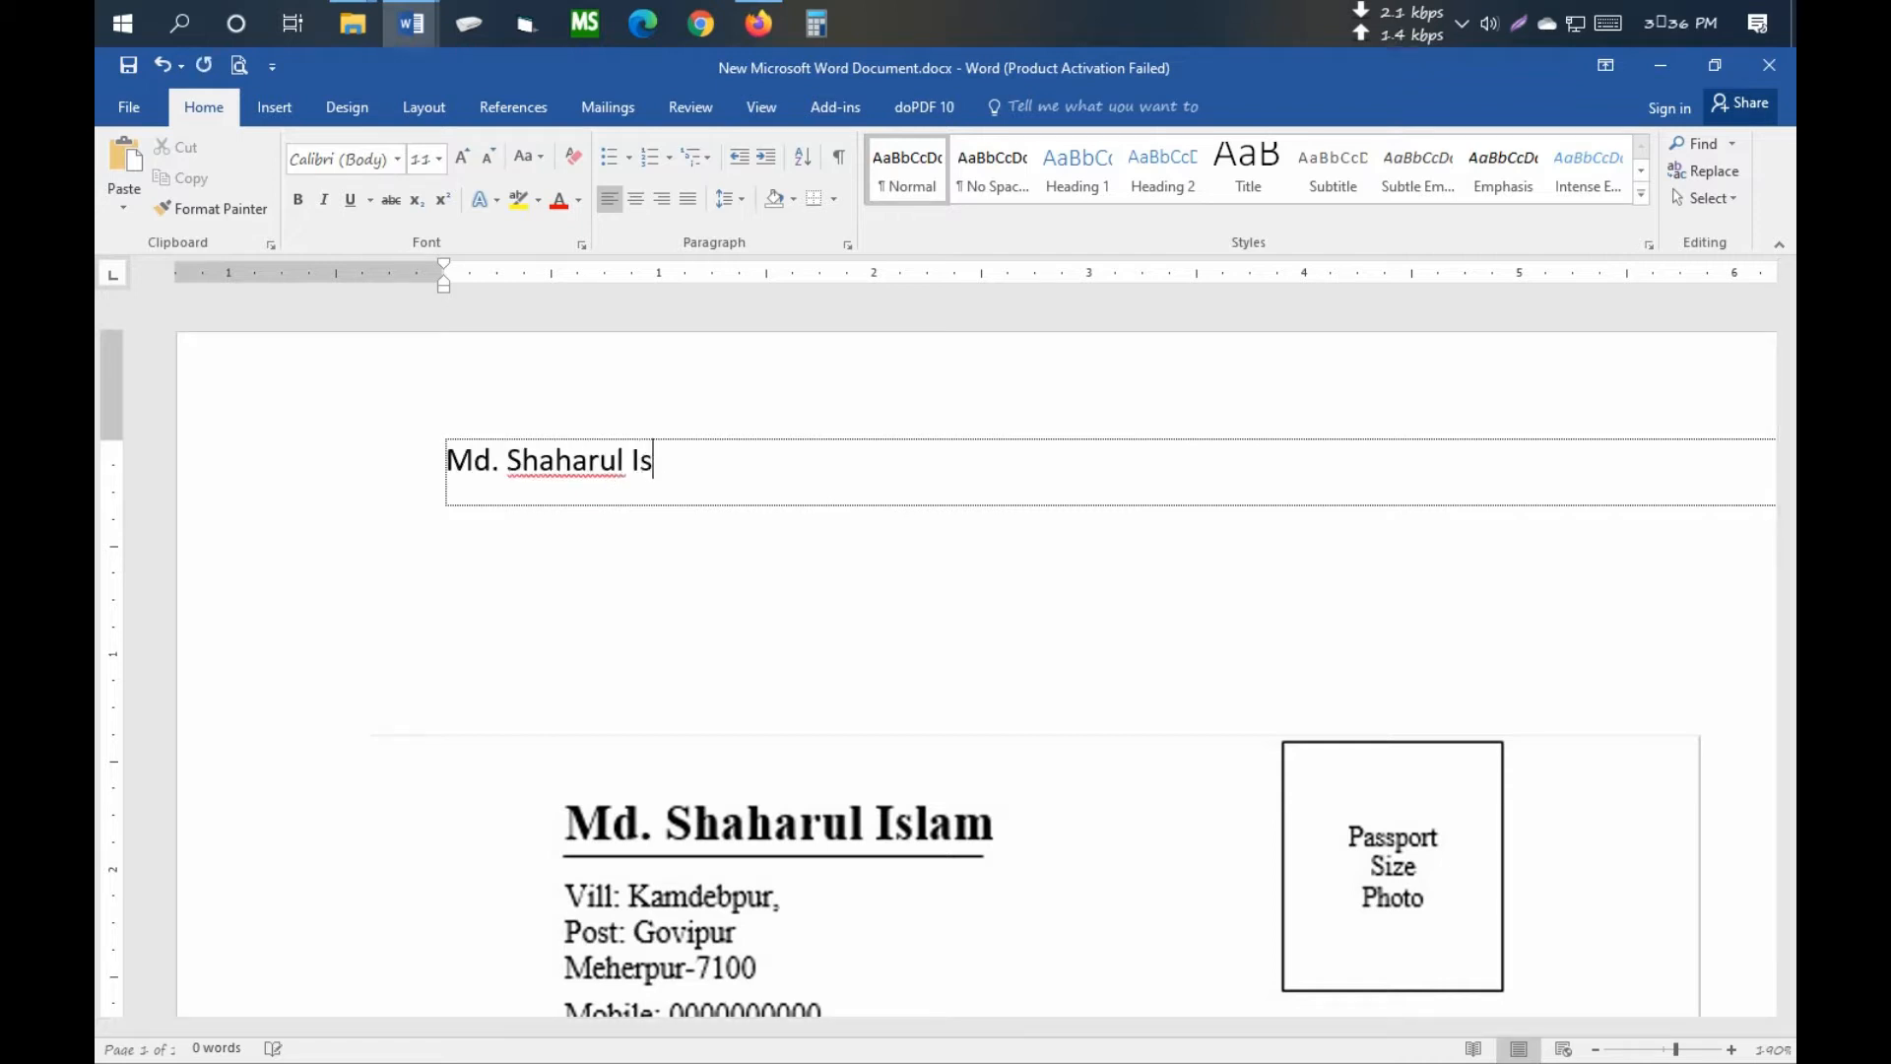
- Type the owner's name and, on the next line, the start of the village address
key("Return")
scroll(621, 455, "down", 3)
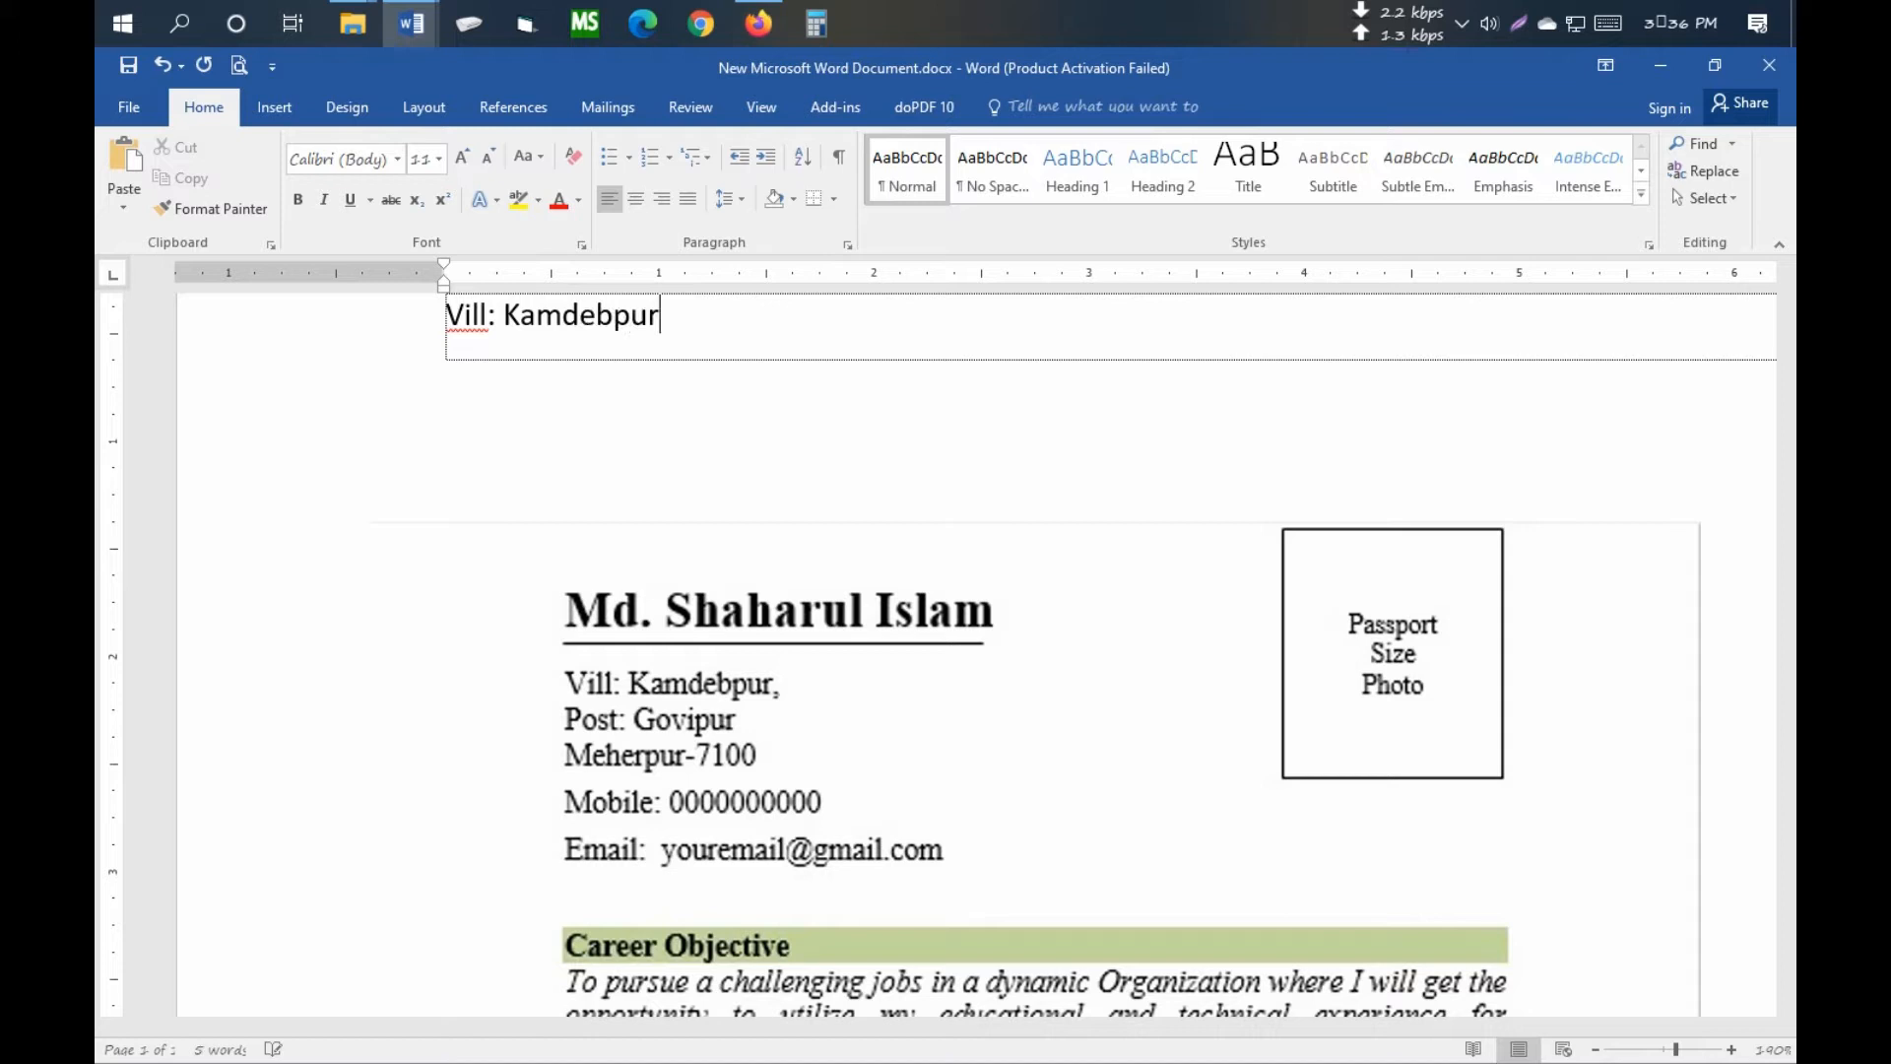
scroll(622, 461, "up", 3)
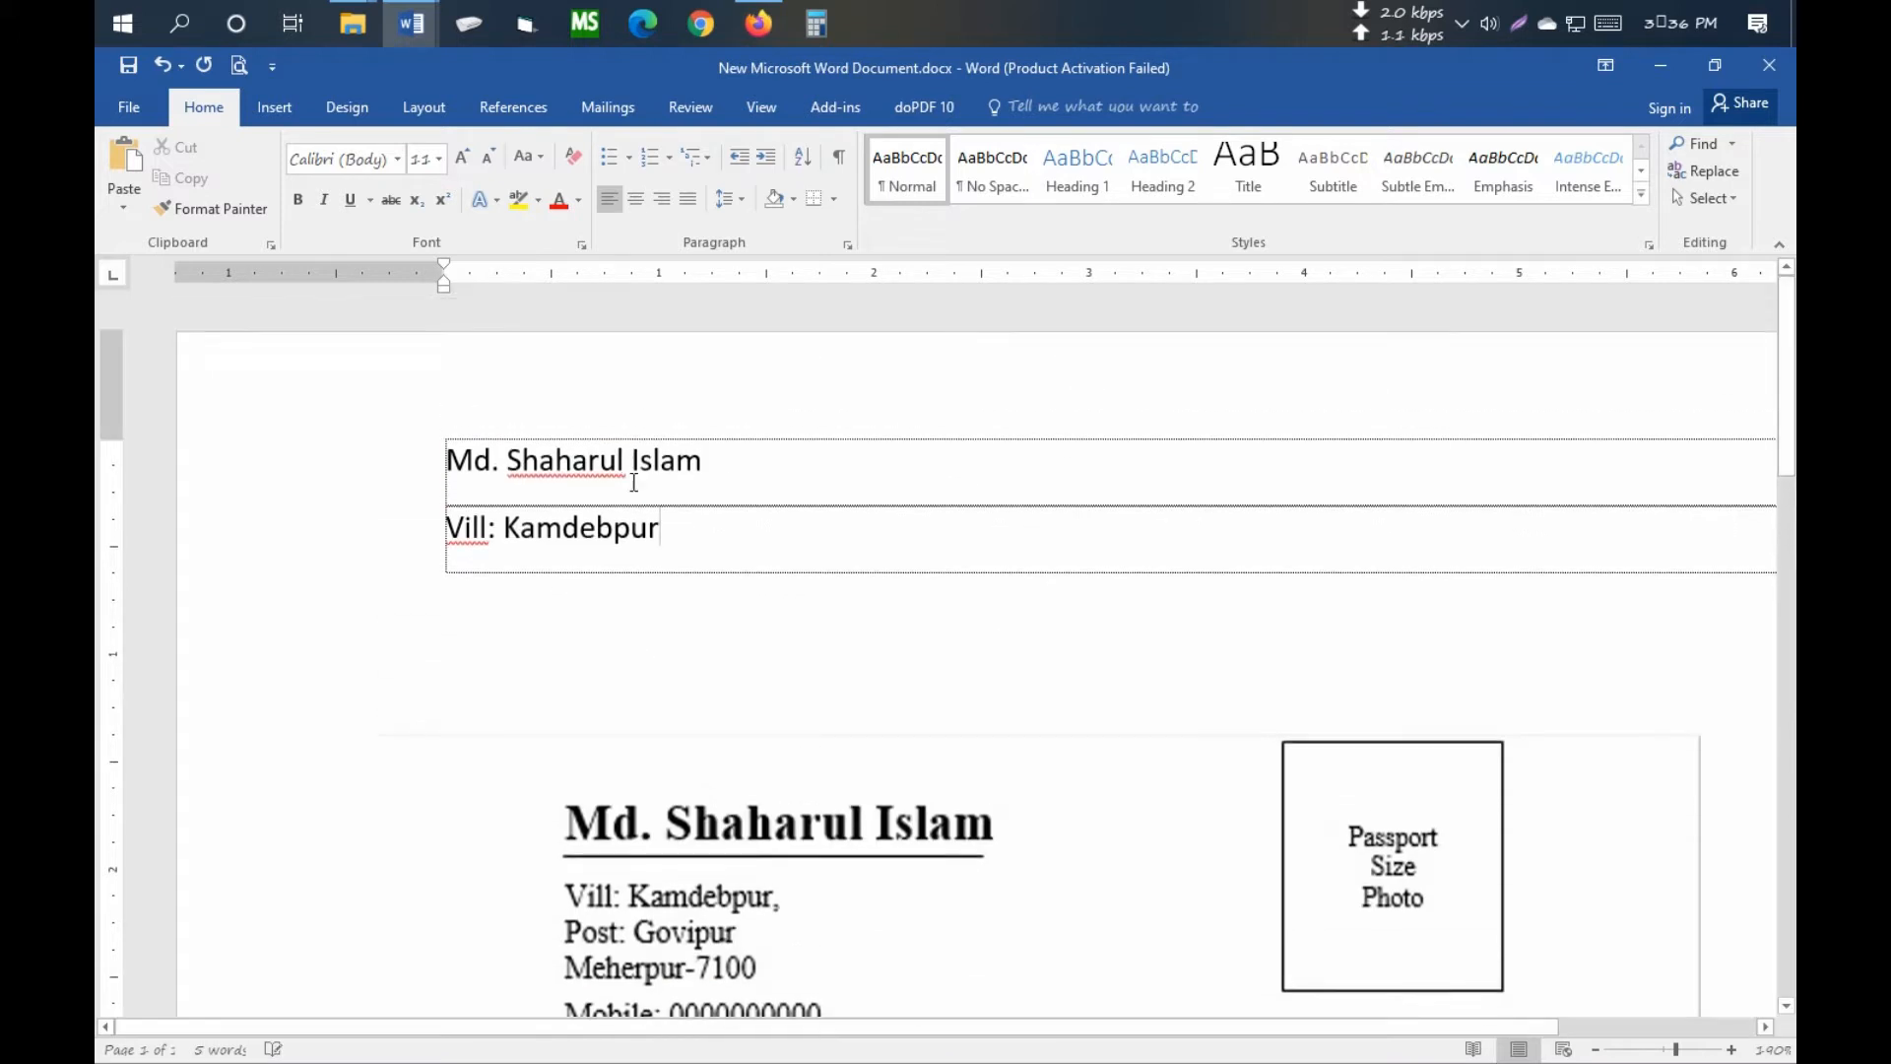
- Apply Times New Roman to all the document text
key("ctrl+a")
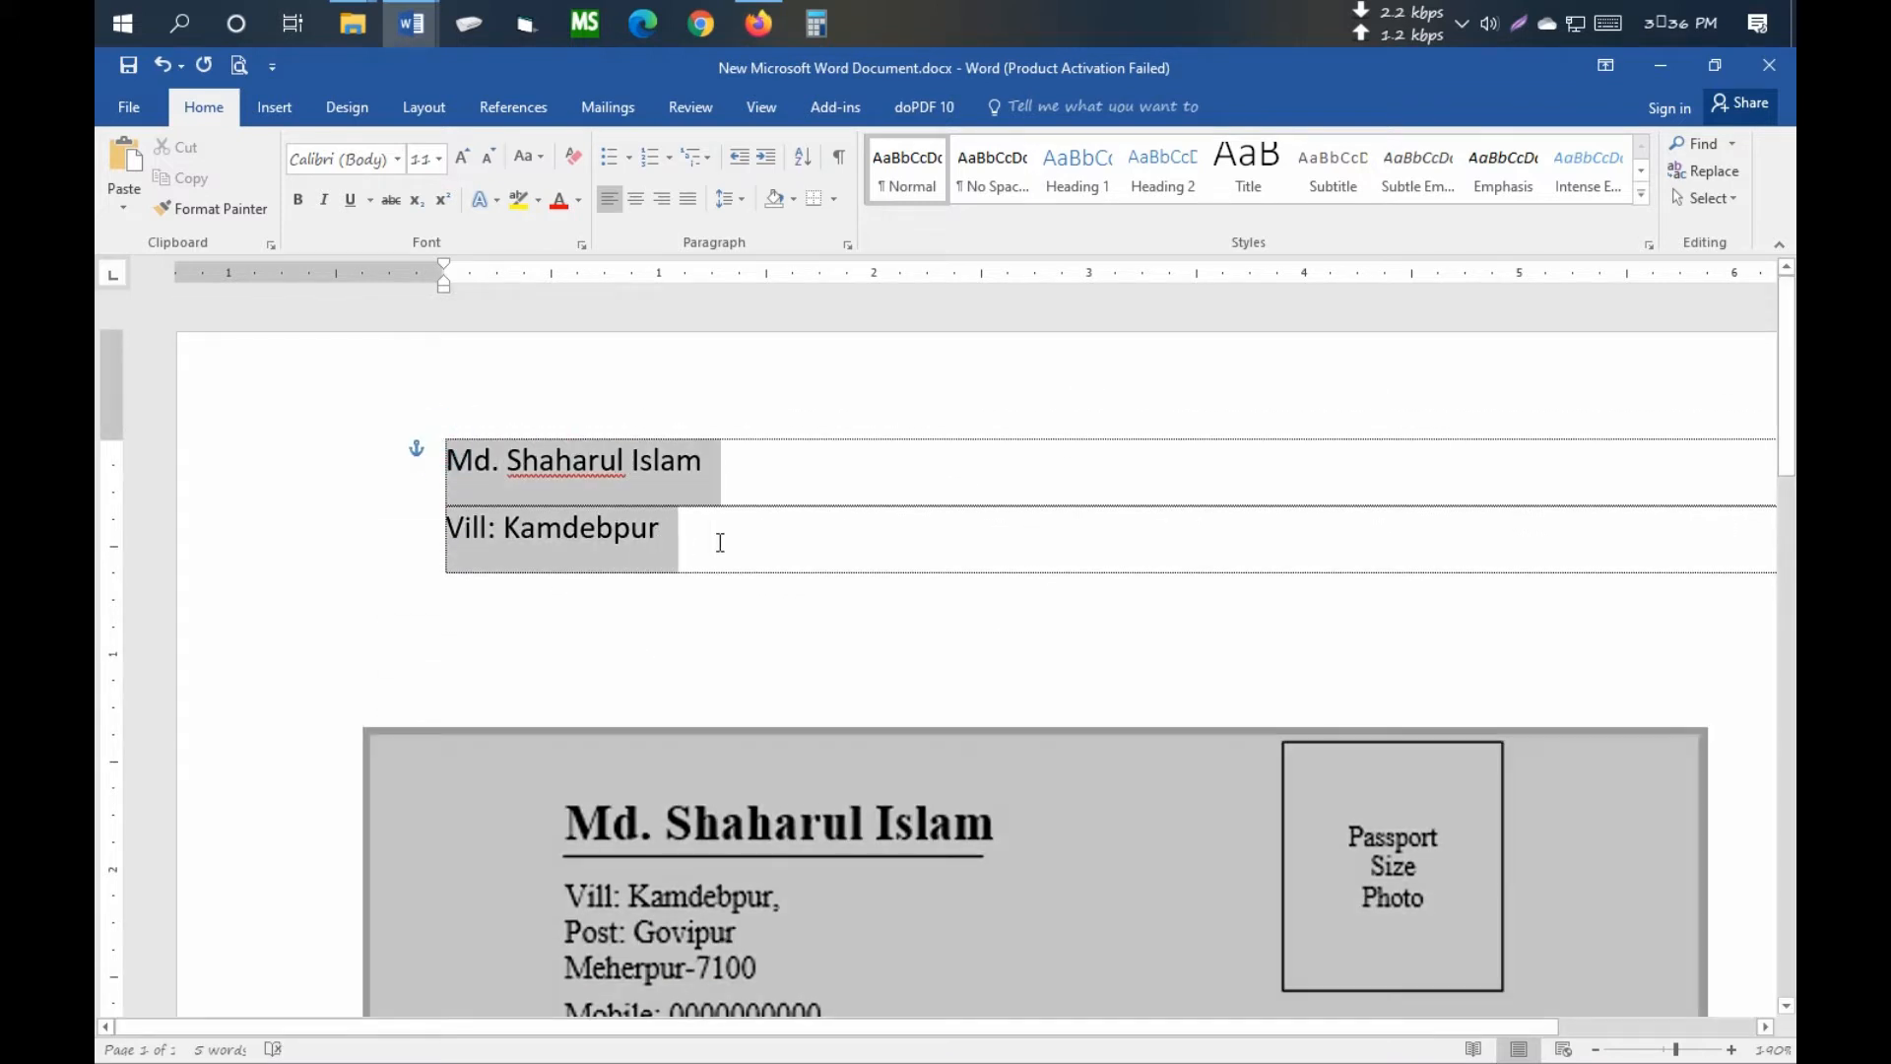
left_click(399, 165)
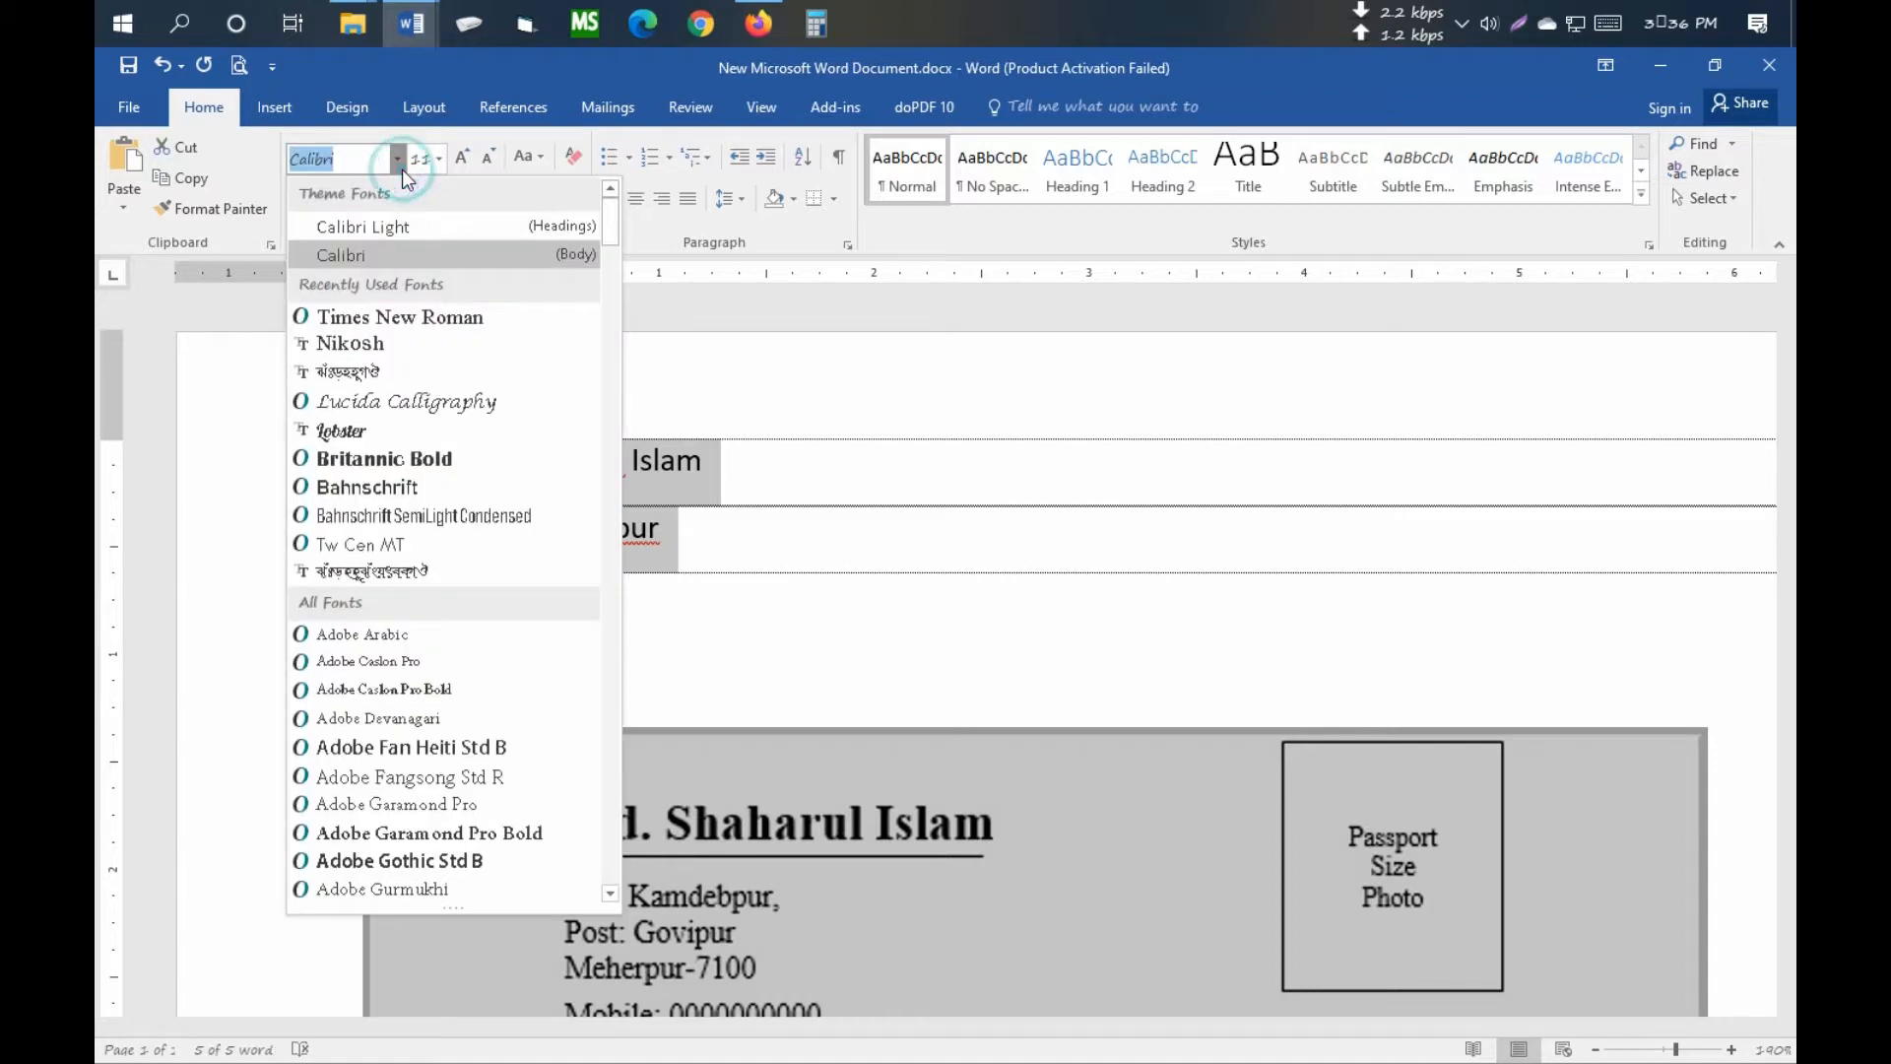
left_click(401, 316)
left_click(719, 548)
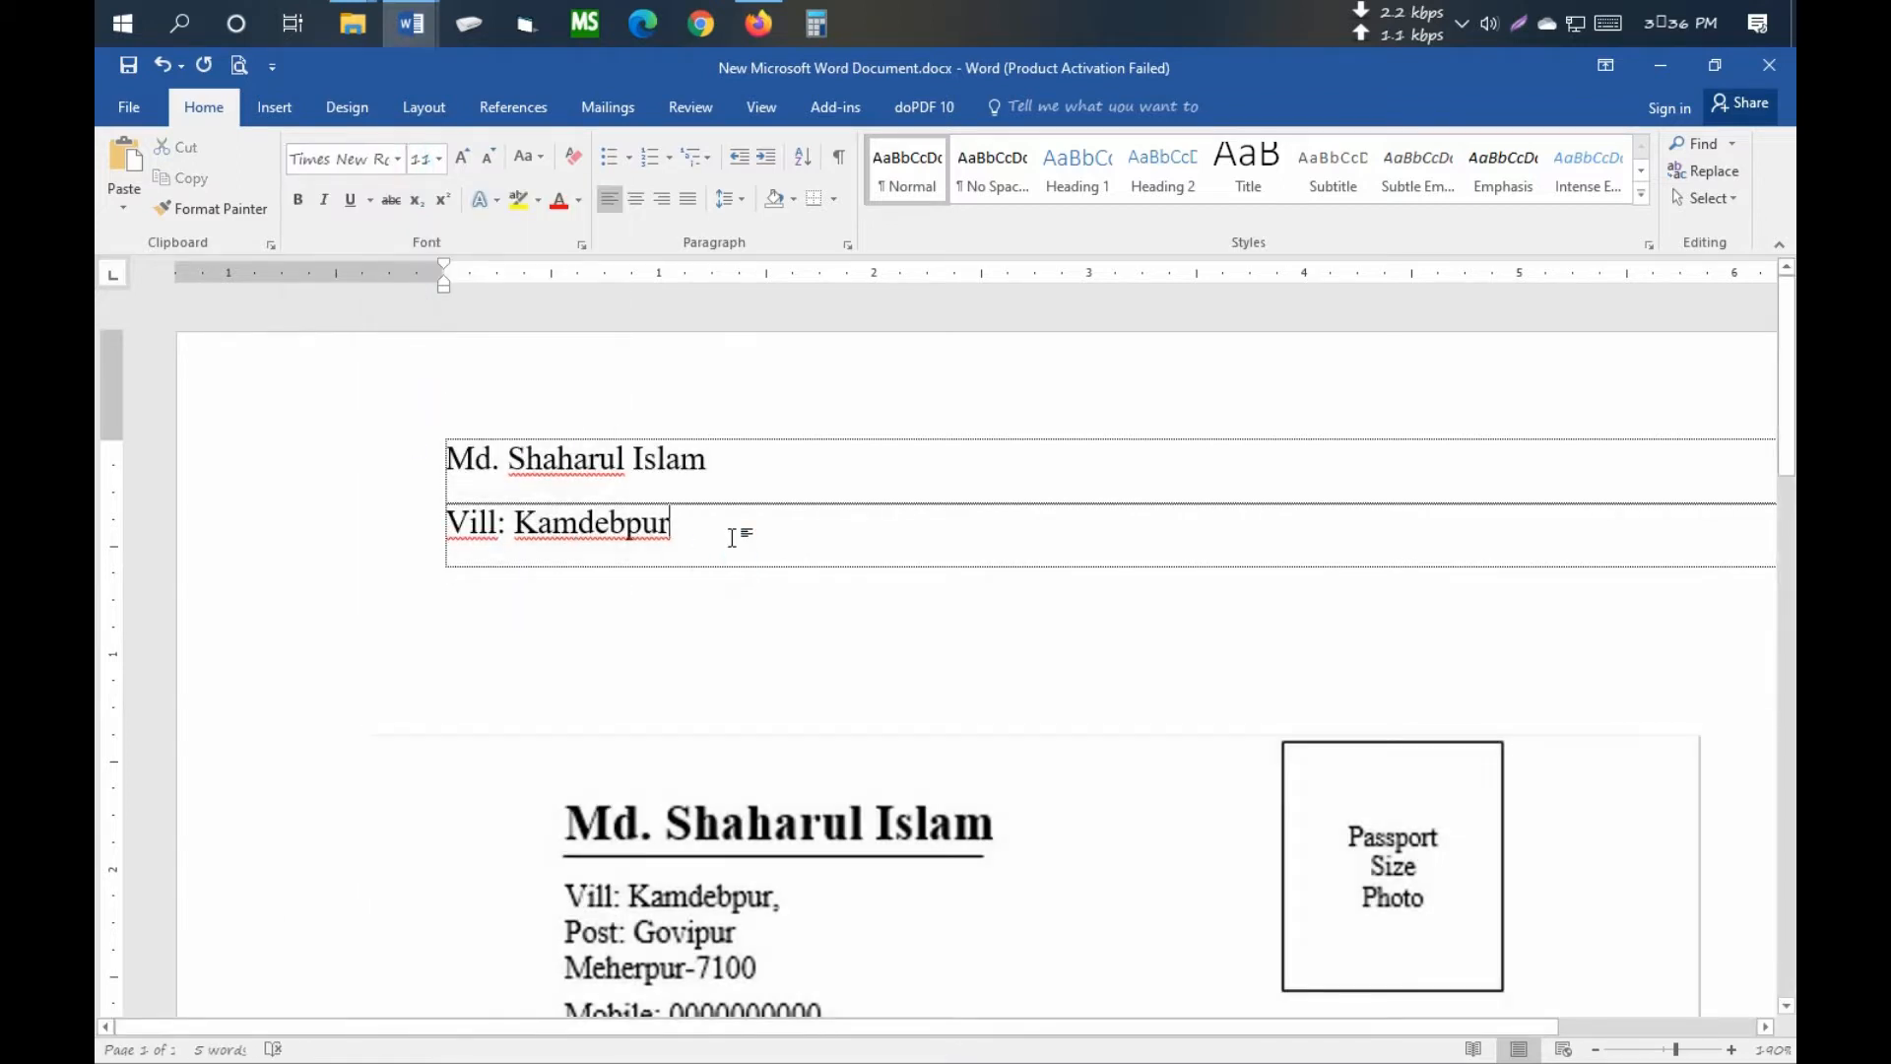
key("Tab")
- Add table rows for the post office and the district with postcode
key("Tab")
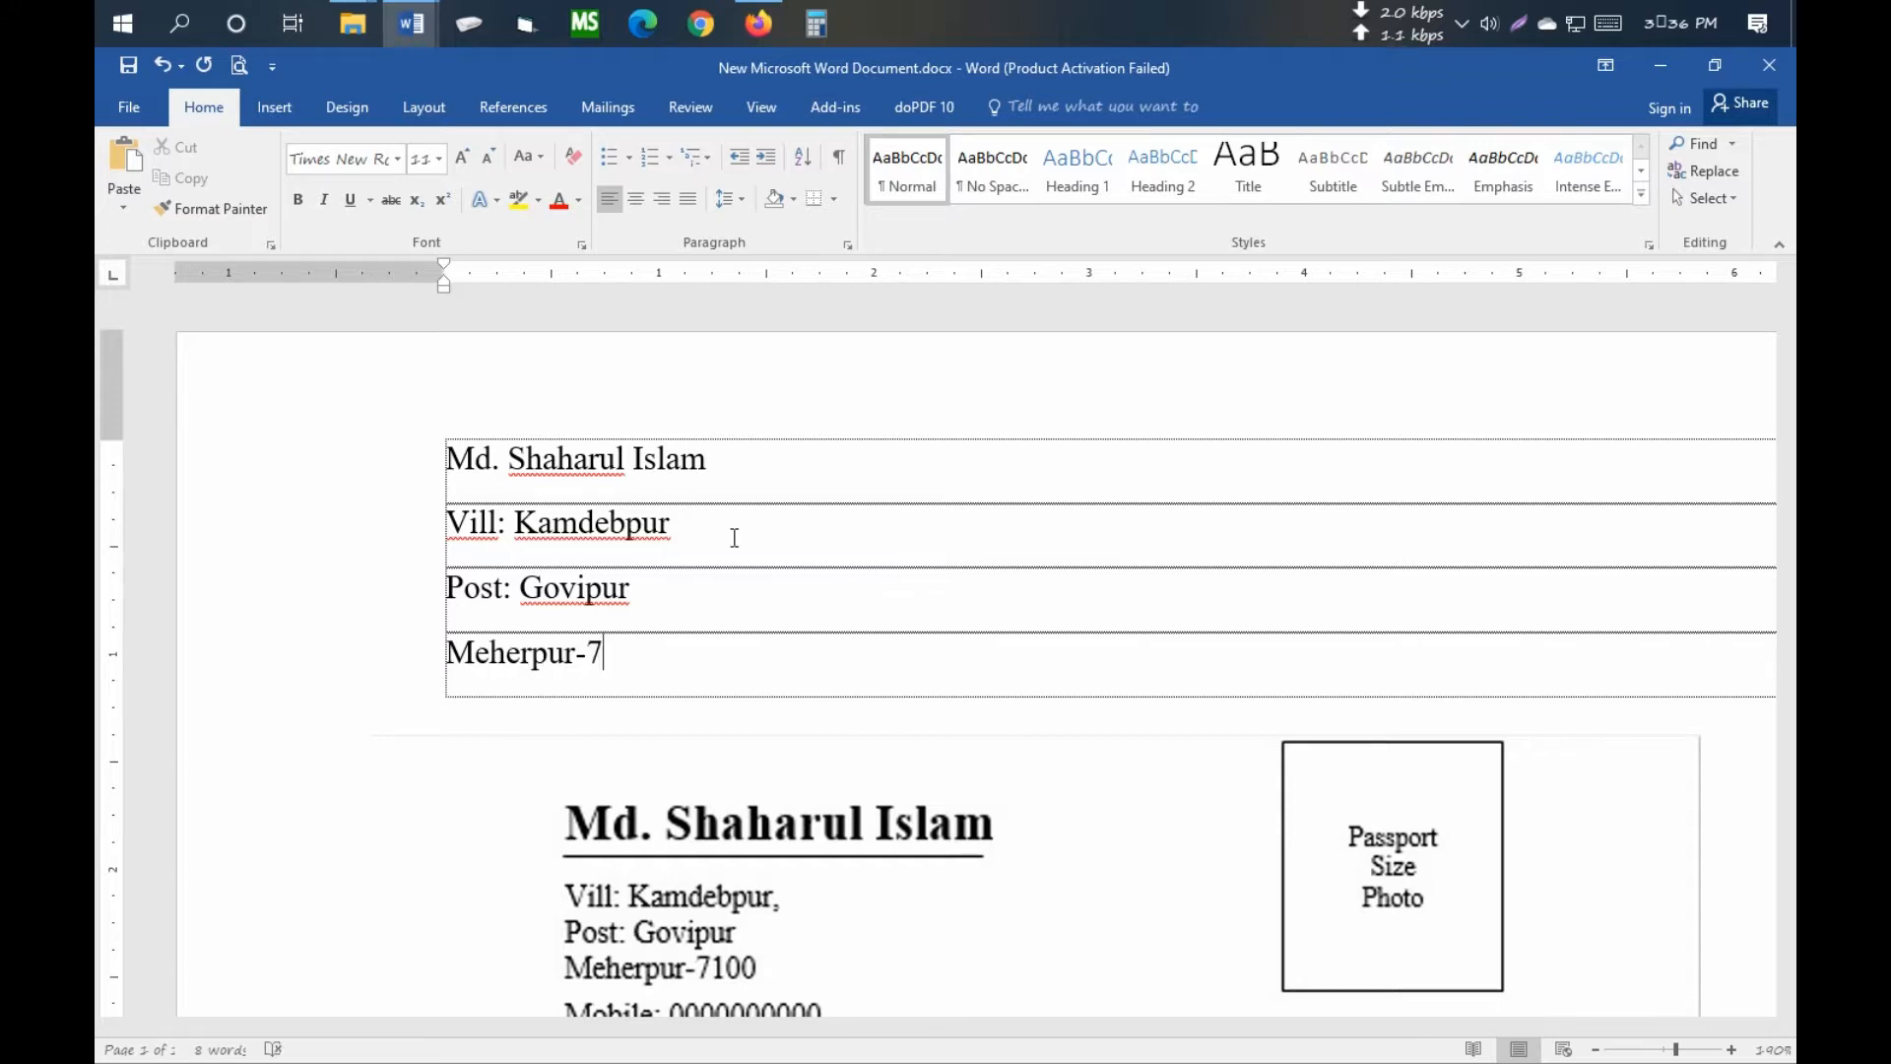
key("Tab")
scroll(747, 599, "down", 3)
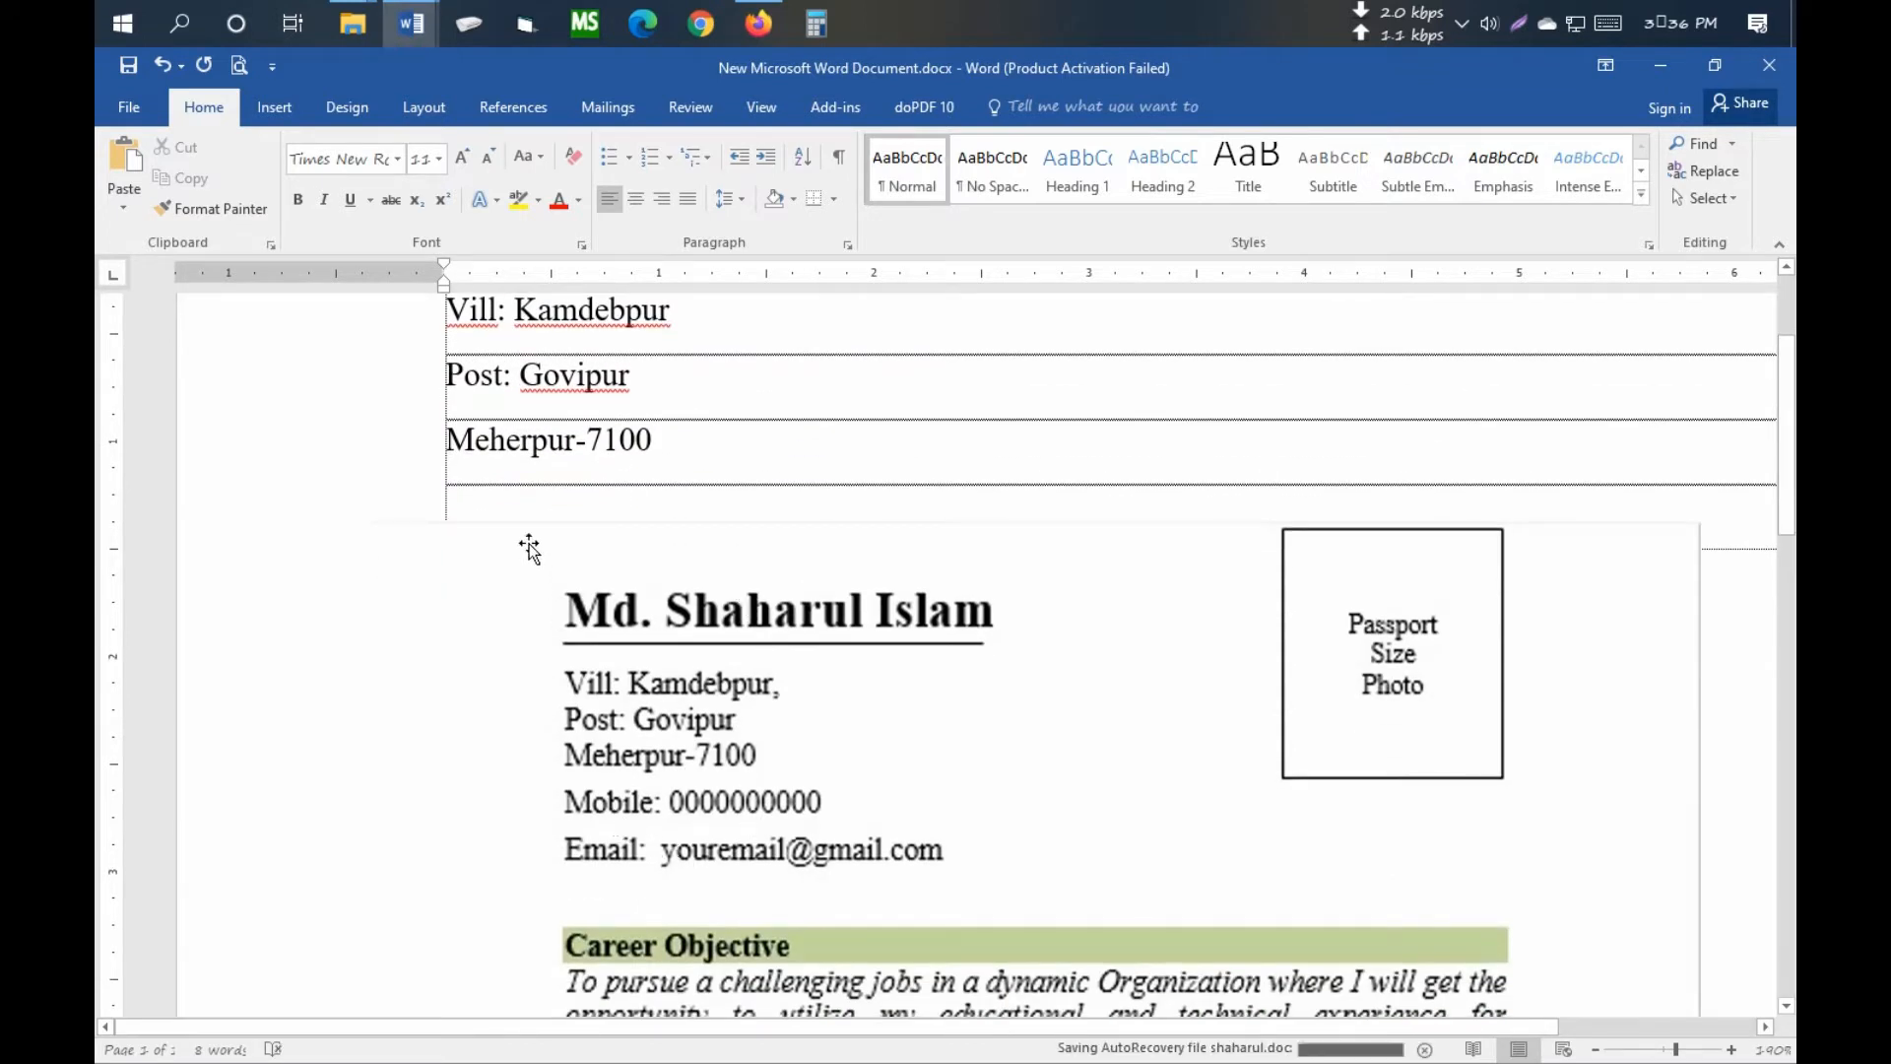
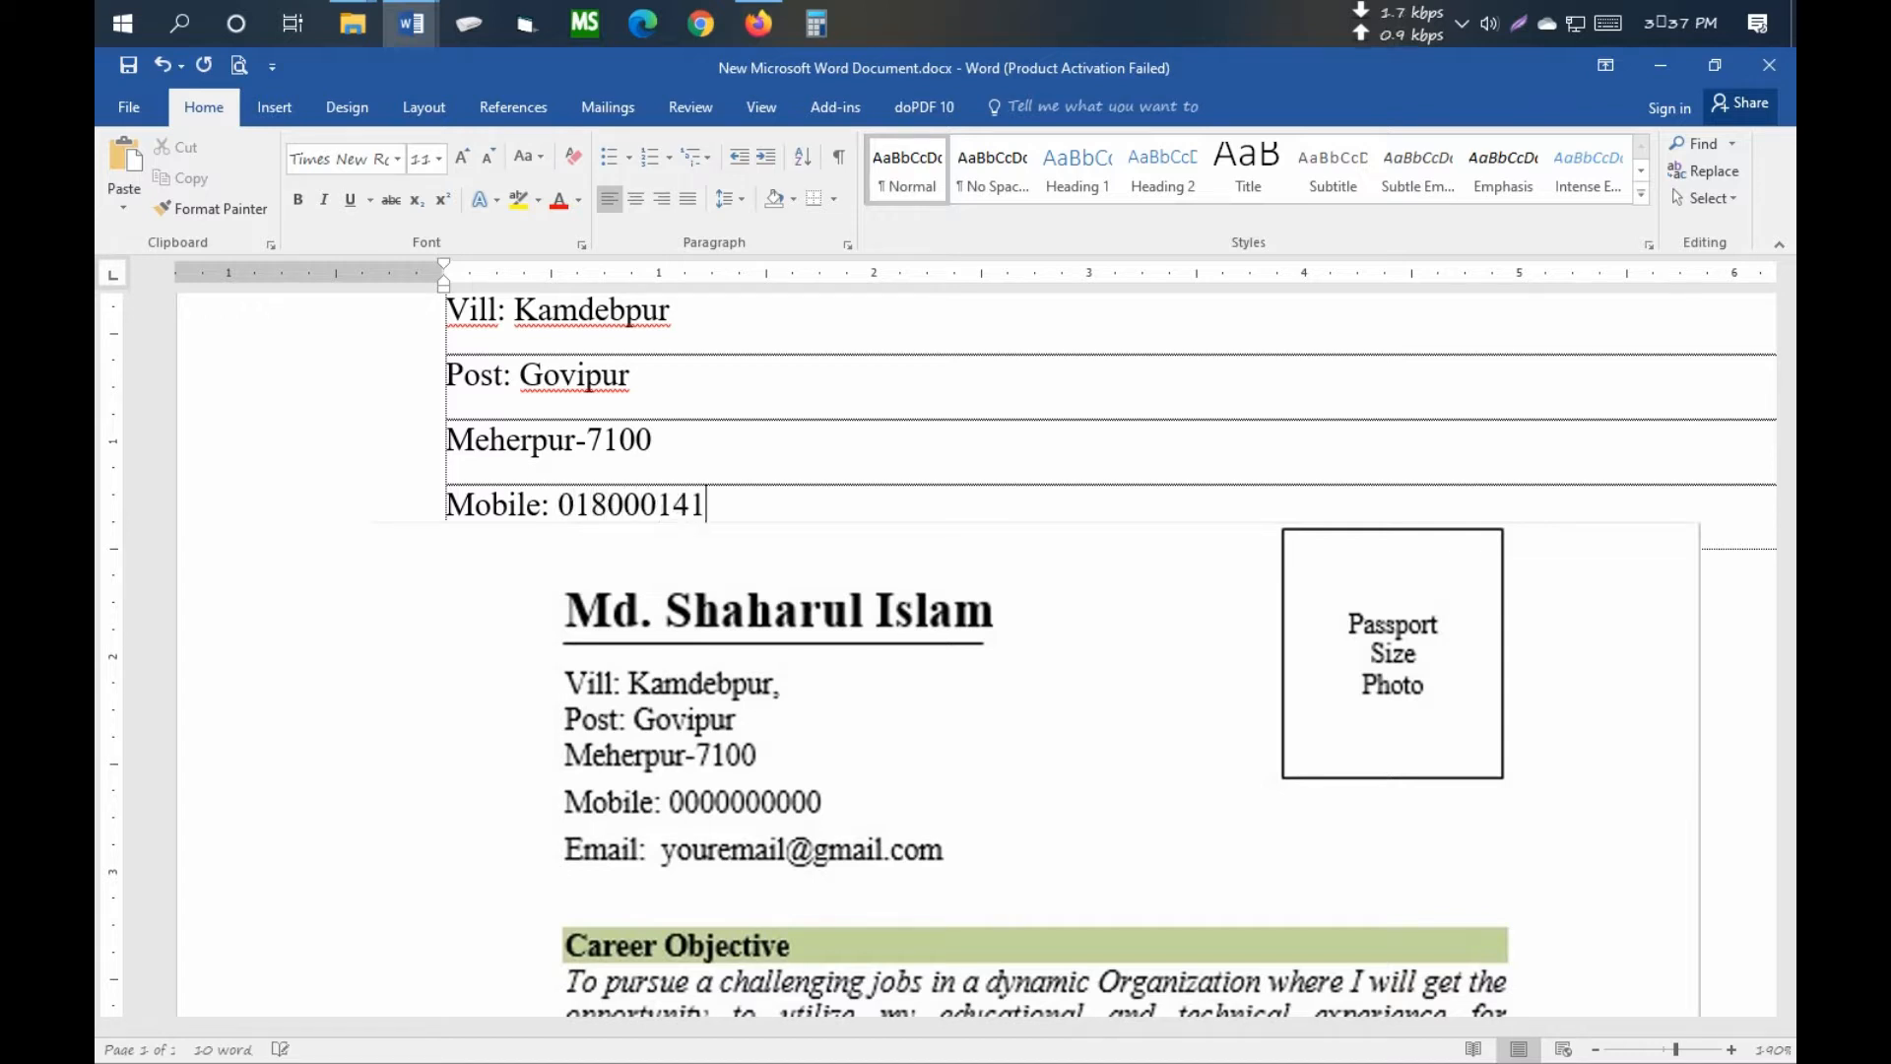
- Add the mobile number row, correcting the mistyped digits
key("BackSpace")
key("BackSpace")
key("Return")
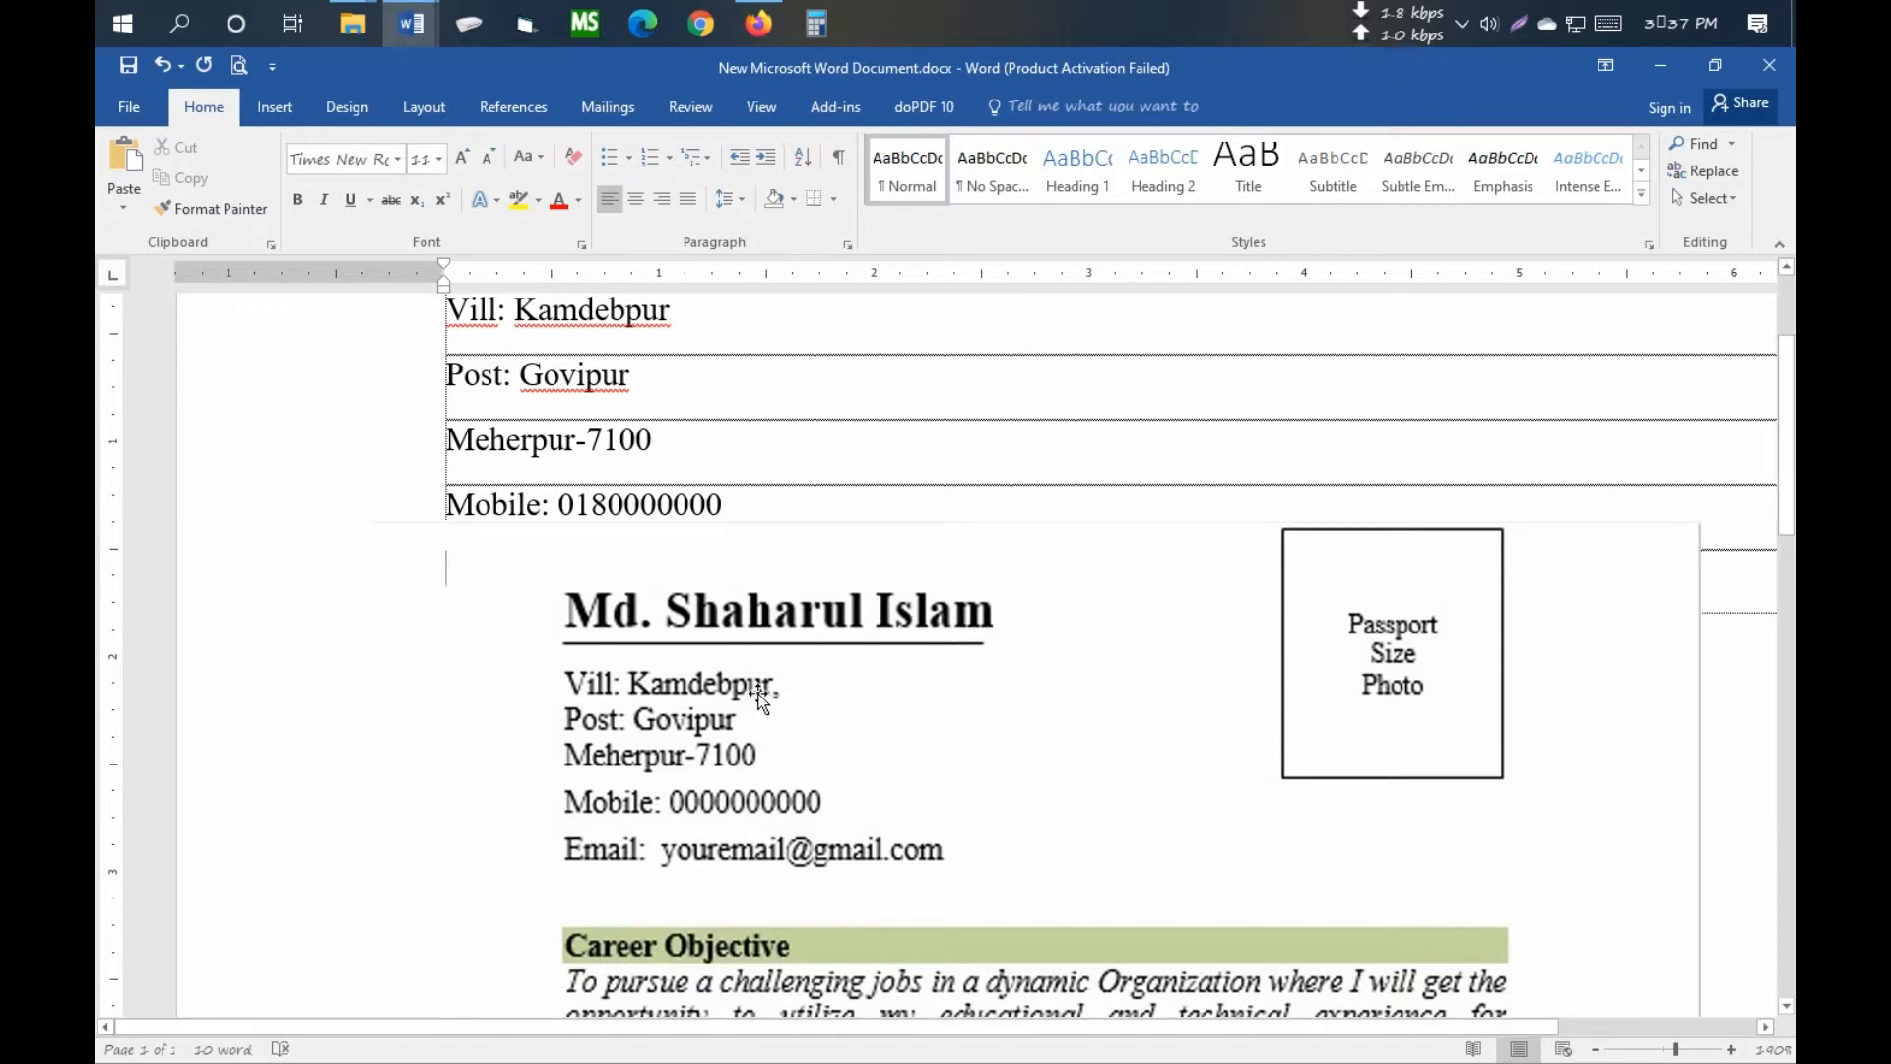
- Add the e-mail address row, removing stray letters and fixing a typo
type("e")
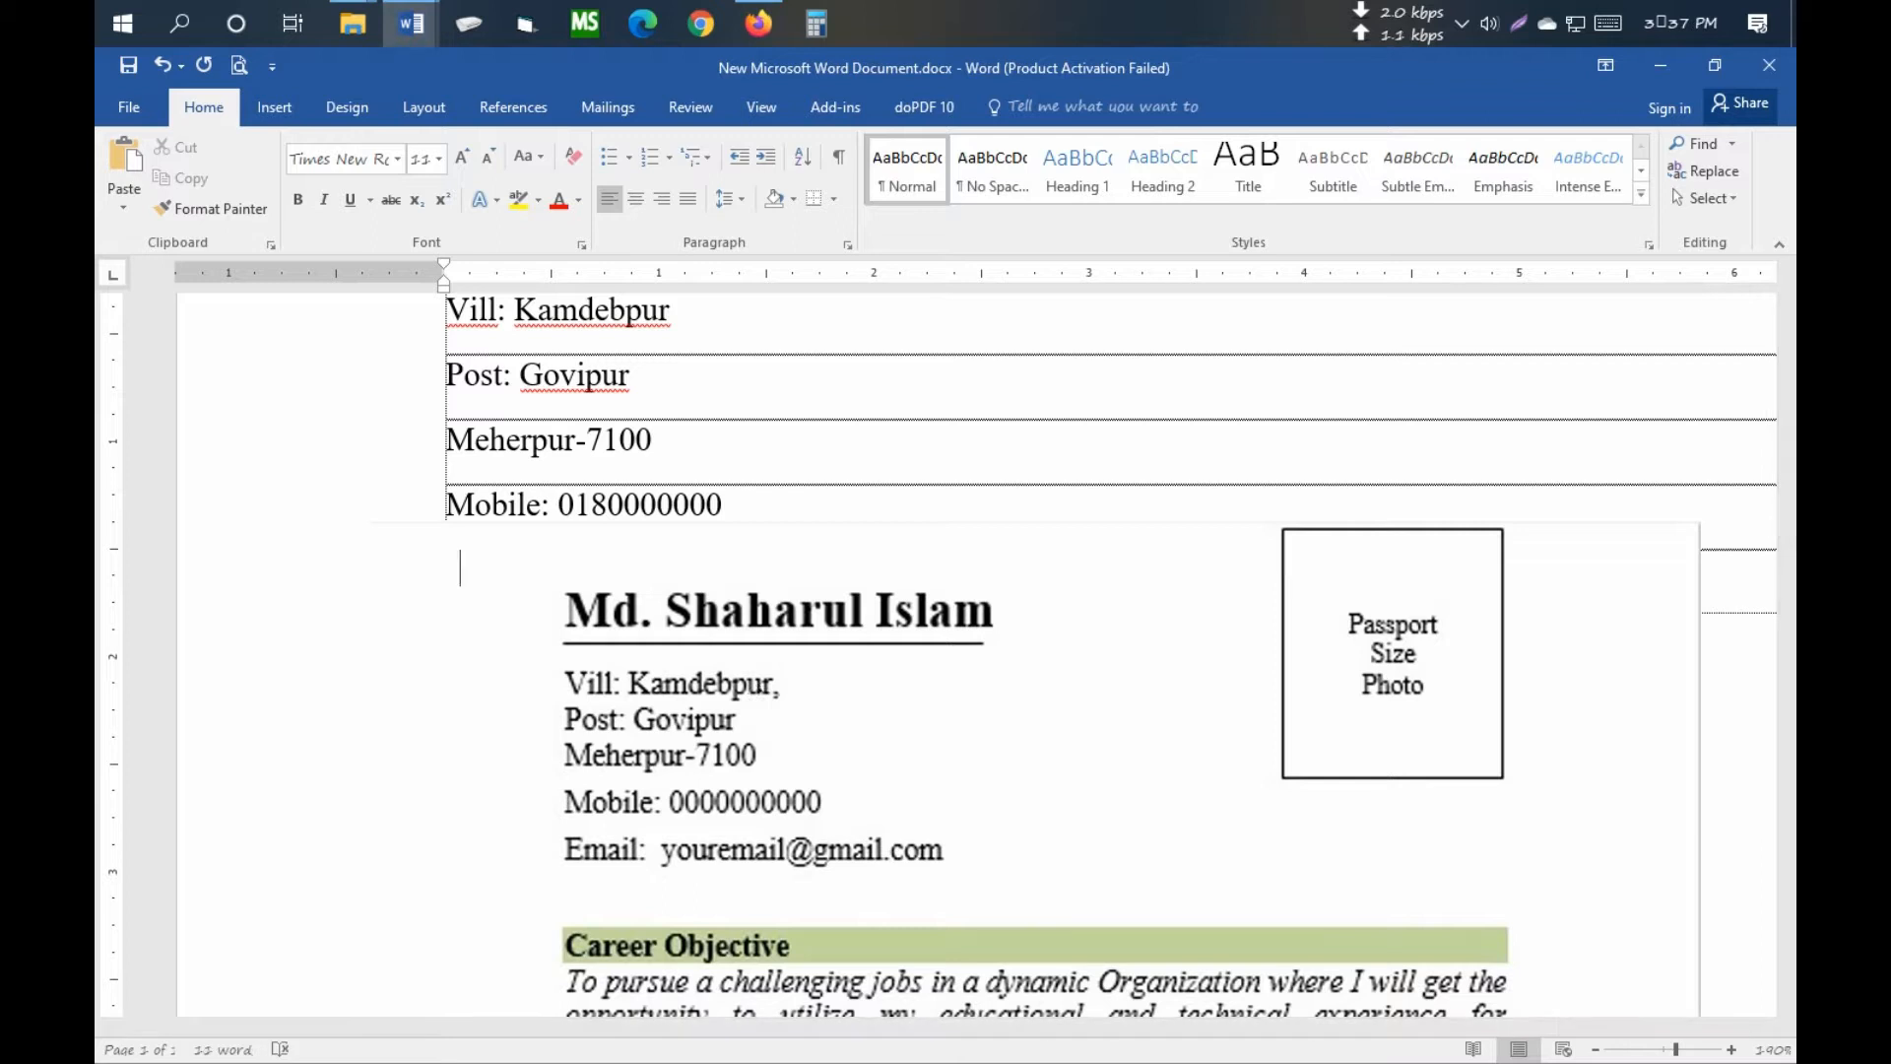
type("m")
left_click_drag(796, 624, 763, 767)
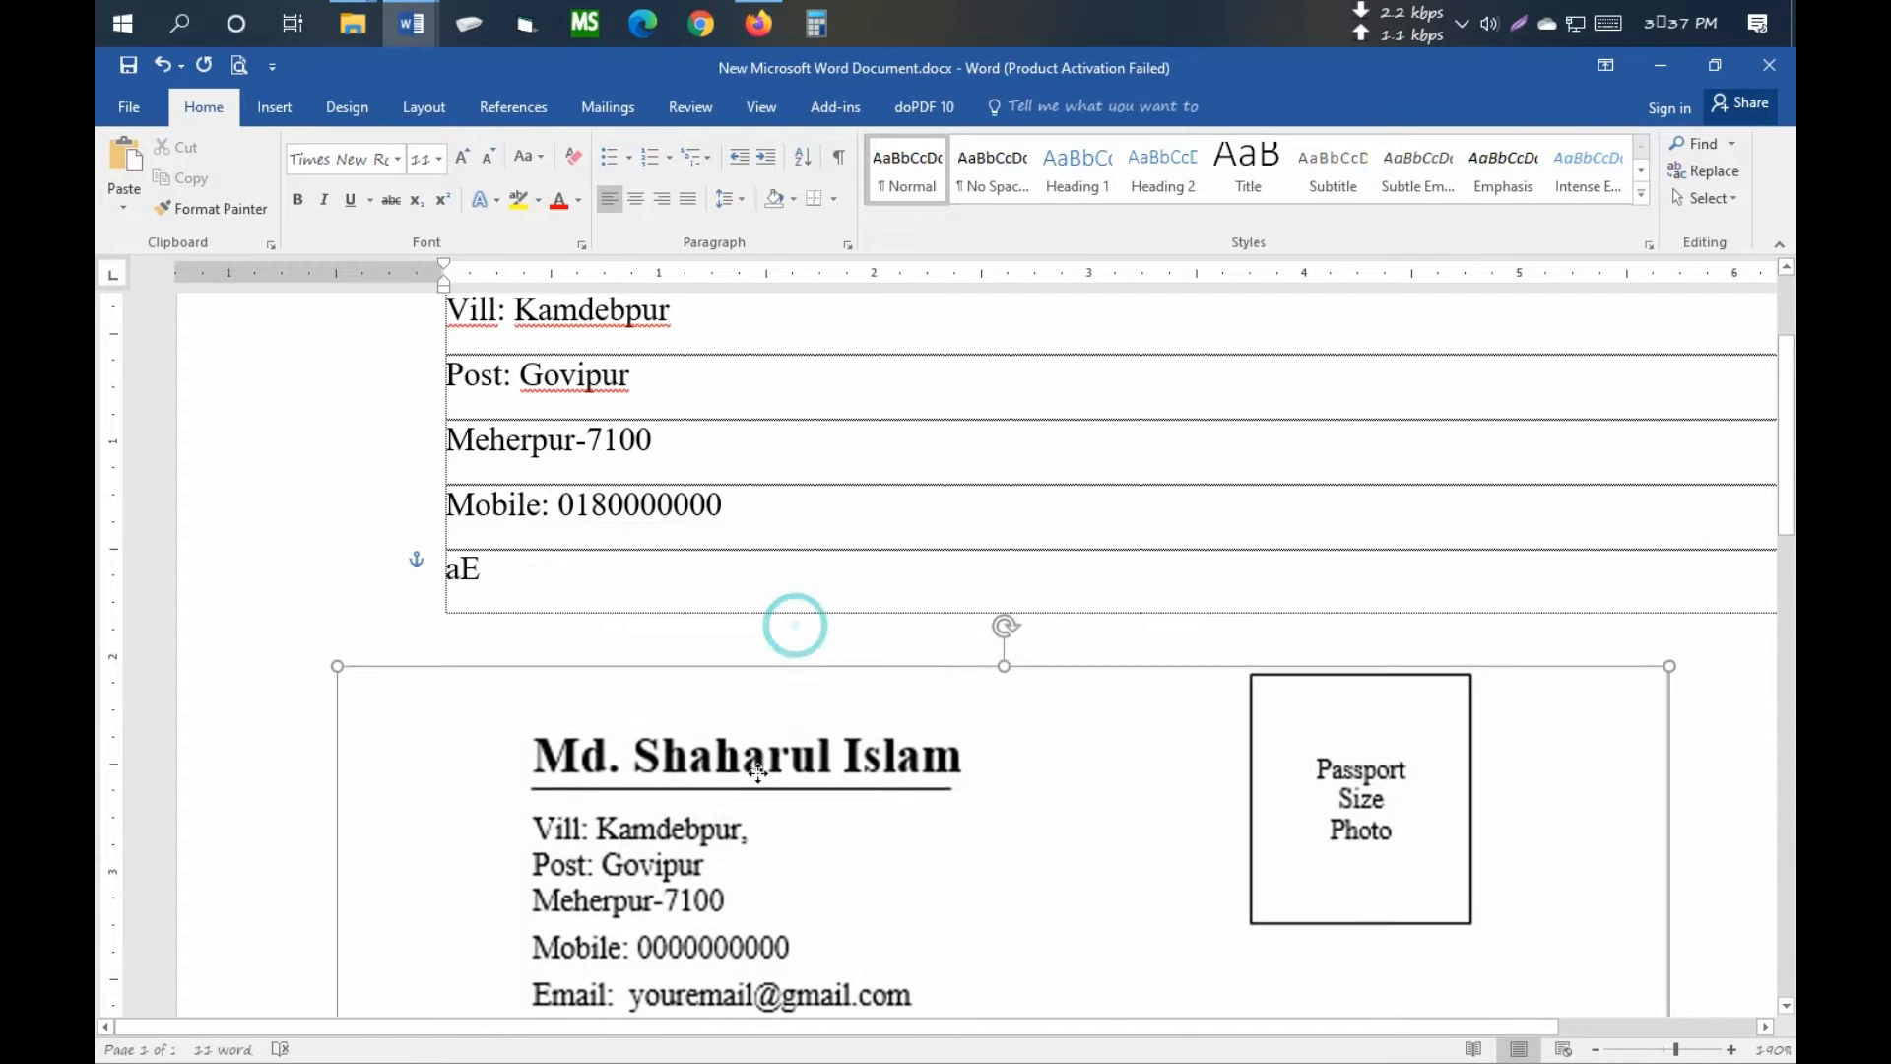
scroll(759, 754, "down", 4)
scroll(759, 694, "up", 3)
left_click(515, 528)
key("BackSpace")
key("BackSpace")
type("Ema")
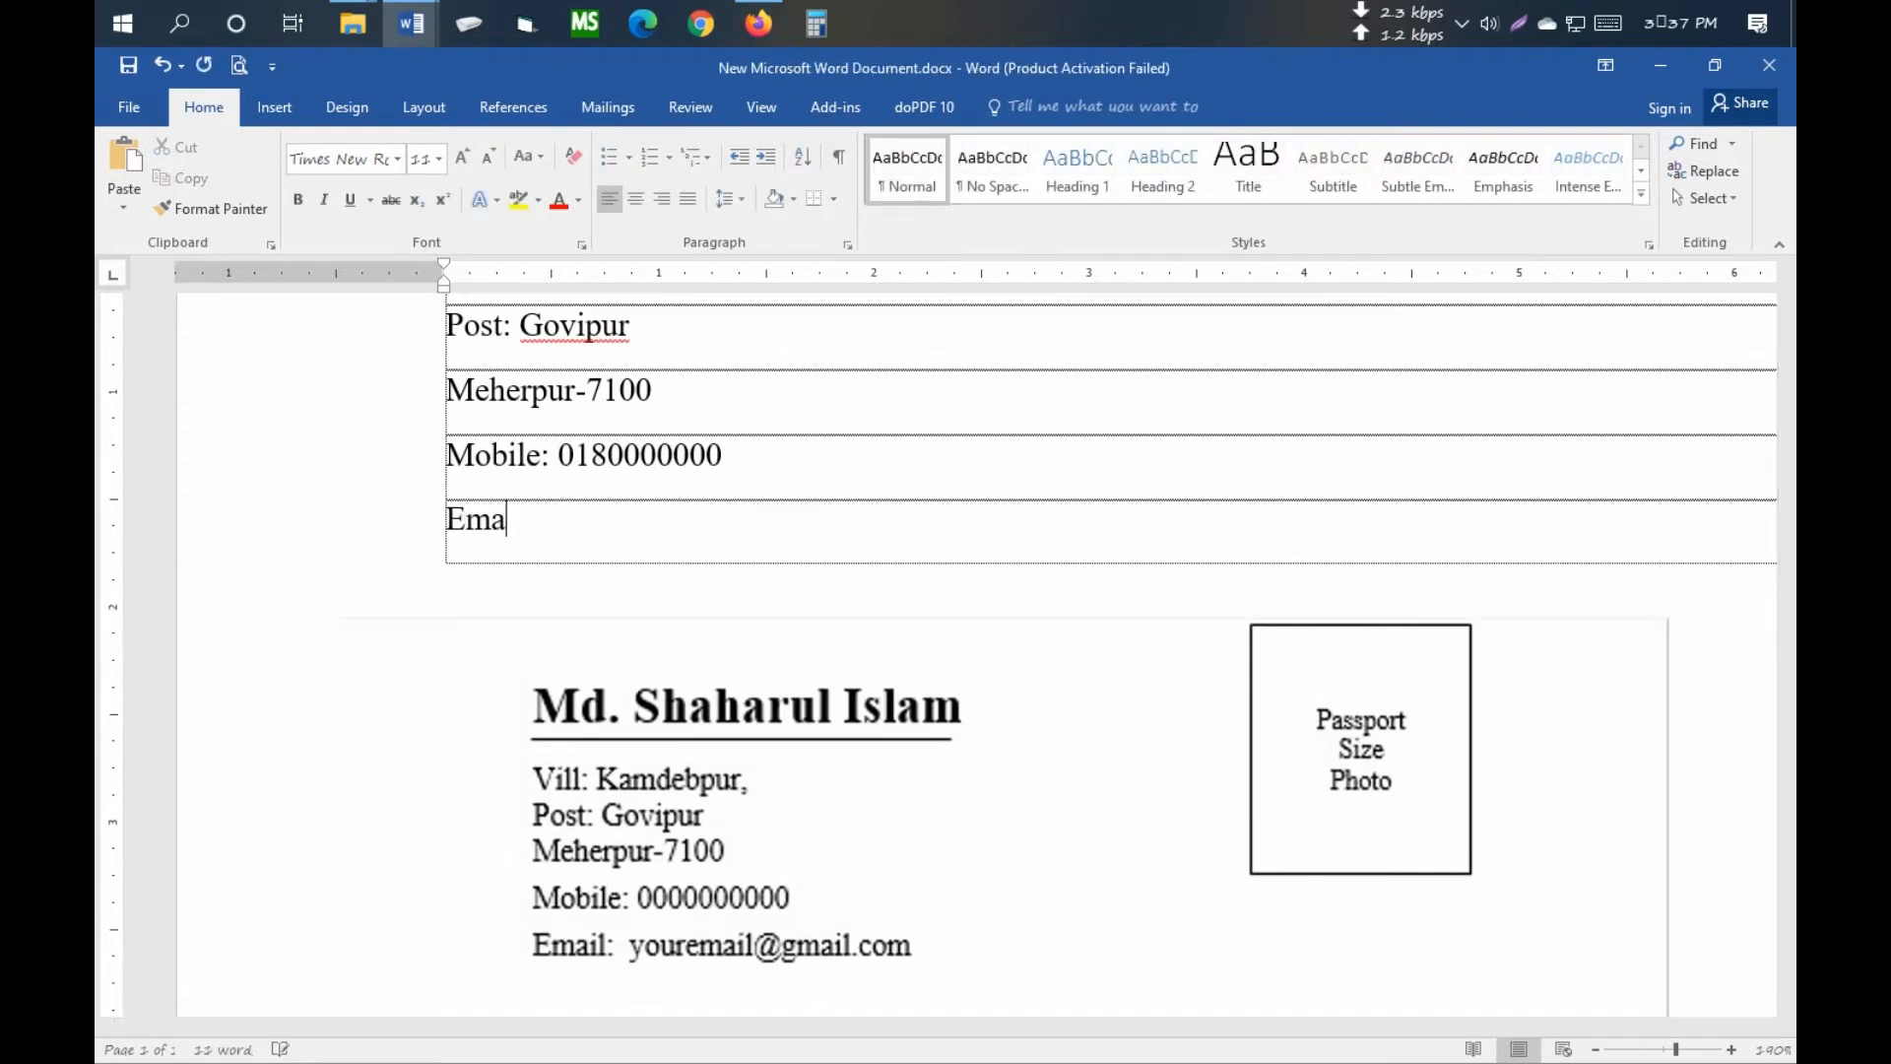
type("il: Yo")
key("BackSpace")
key("BackSpace")
key("BackSpace")
key("BackSpace")
type("ourmail@gmail.com")
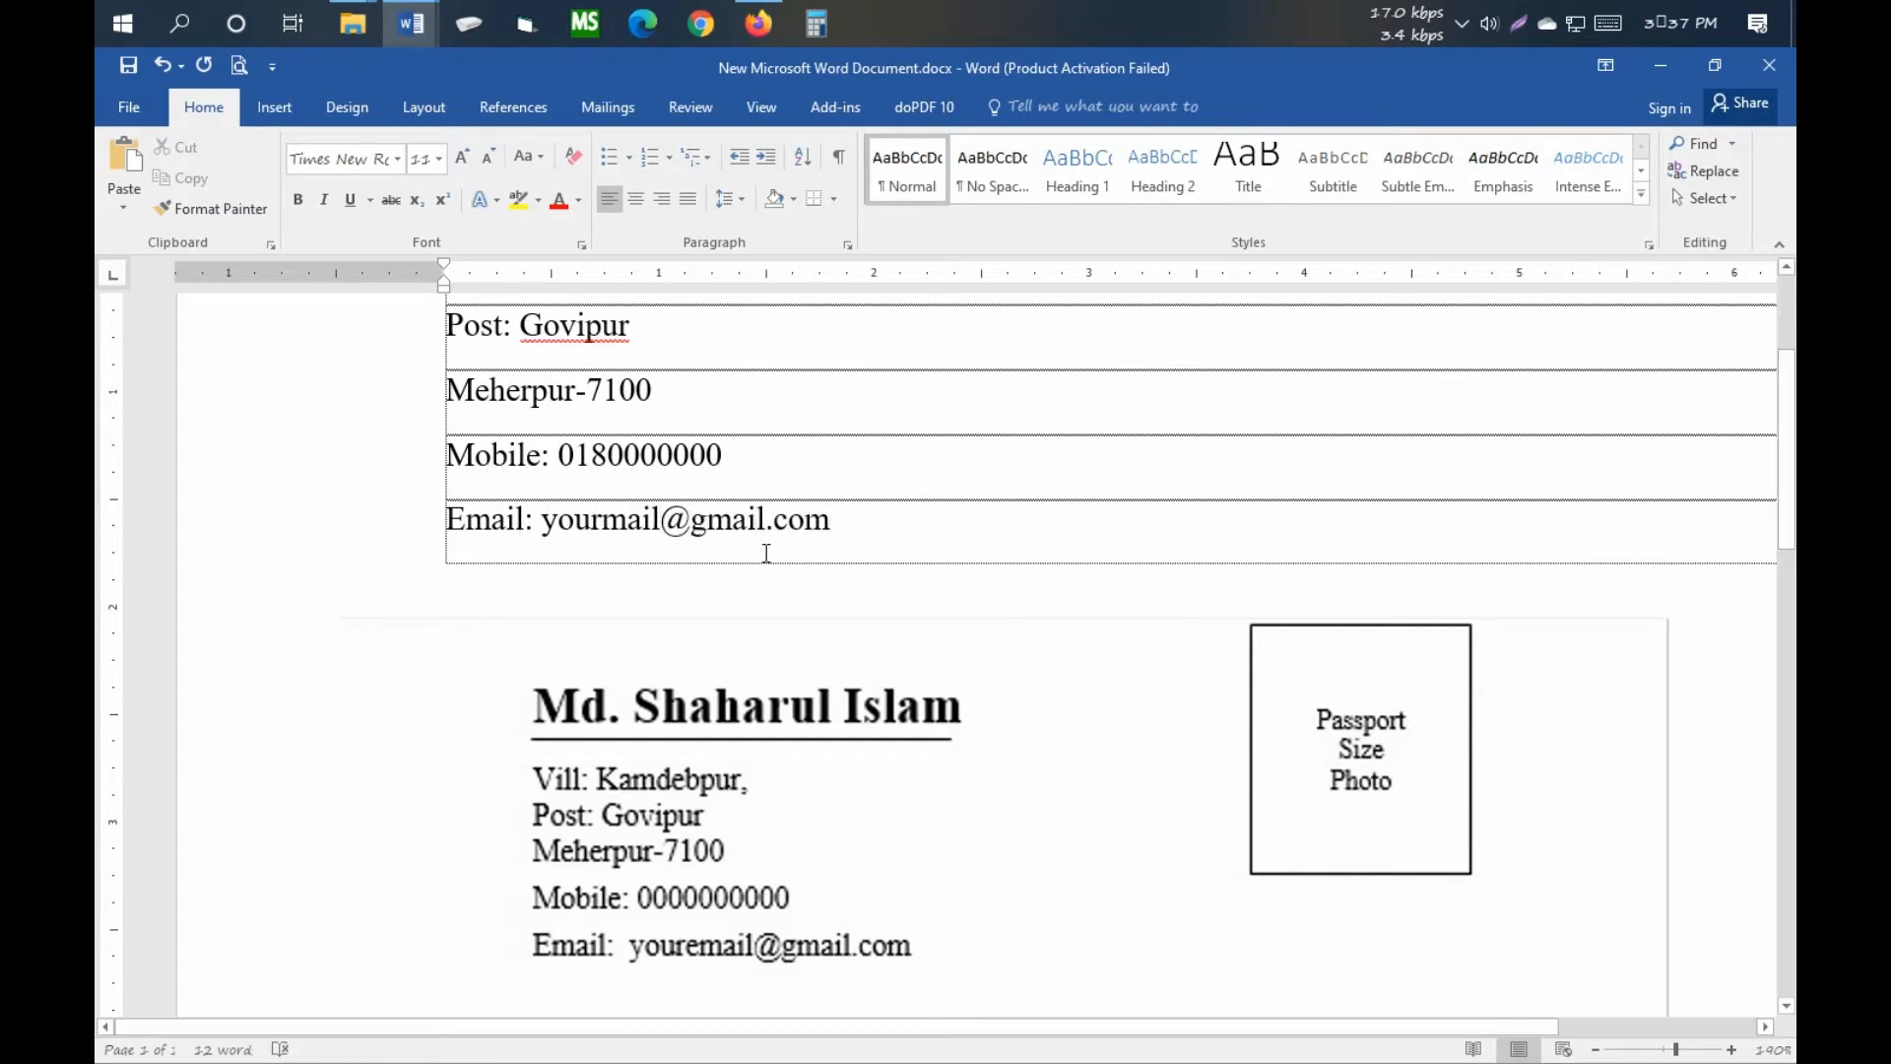
scroll(769, 549, "down", 4)
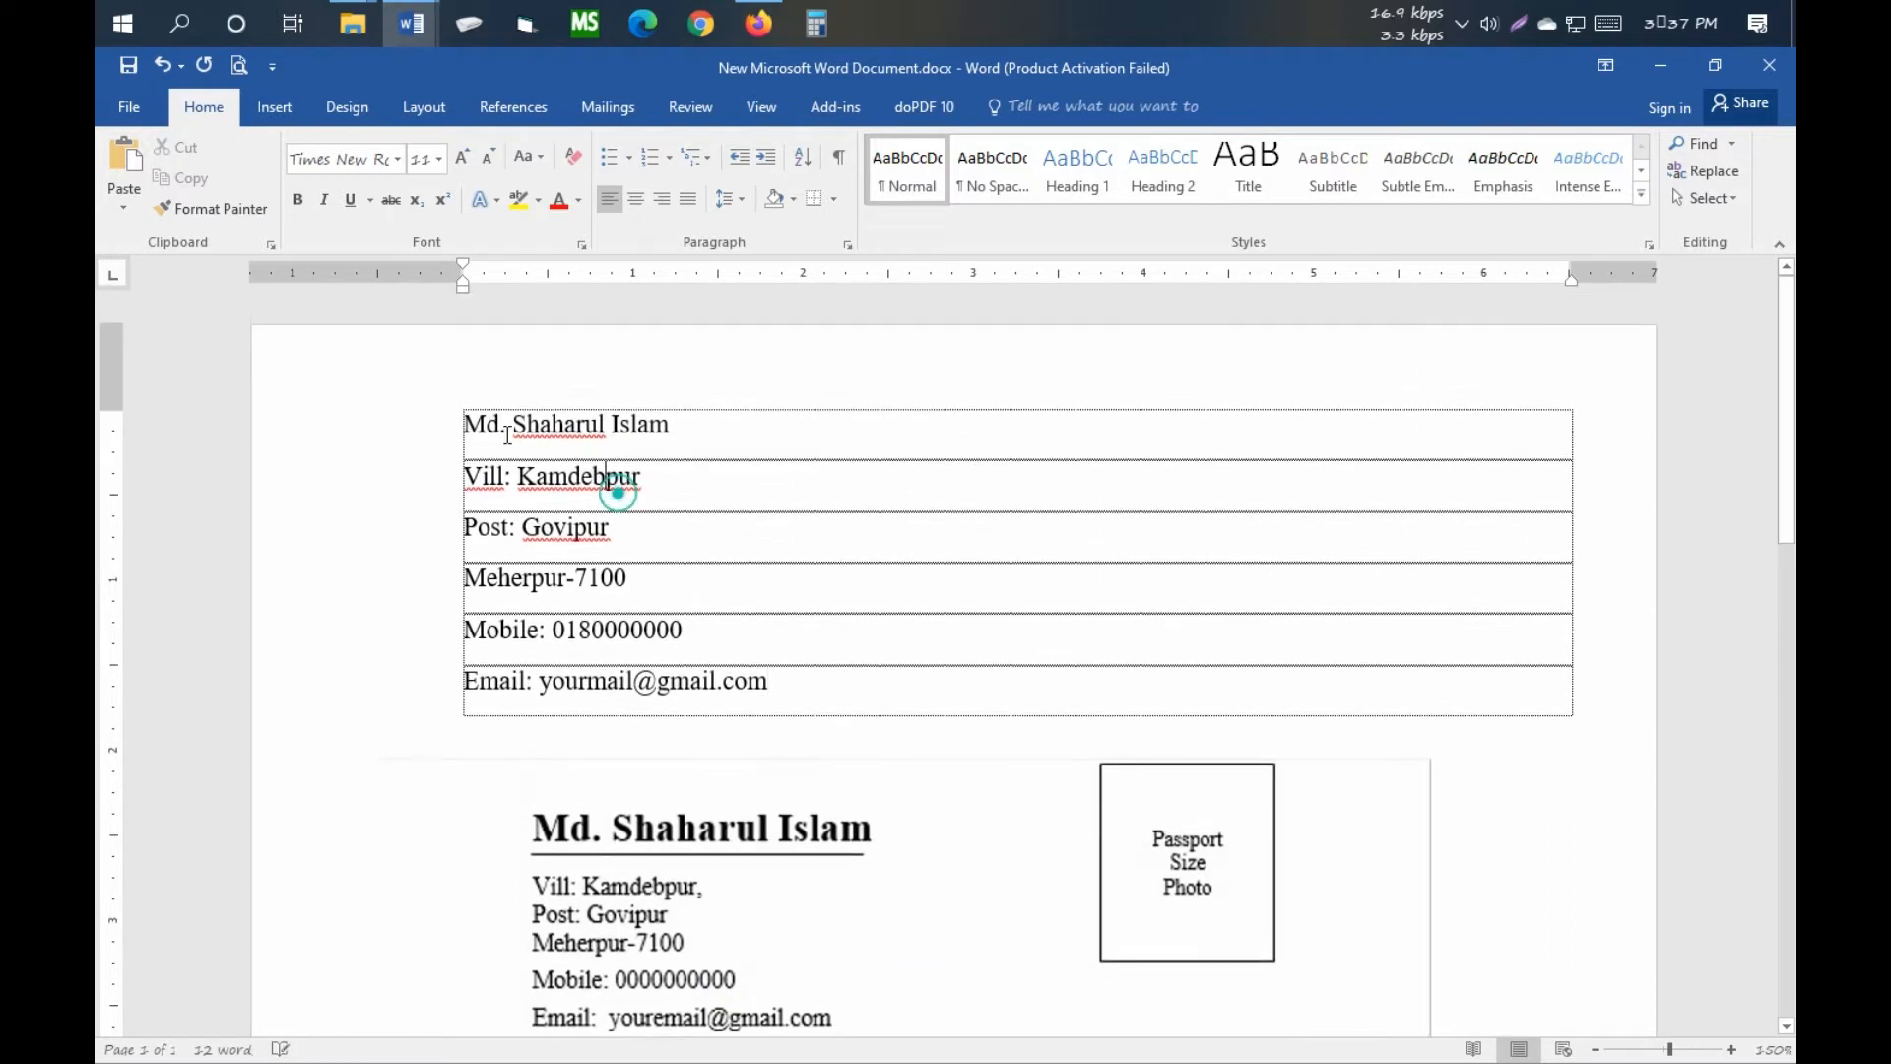
- Push the sample resume picture lower on the page
left_click_drag(465, 422, 815, 673)
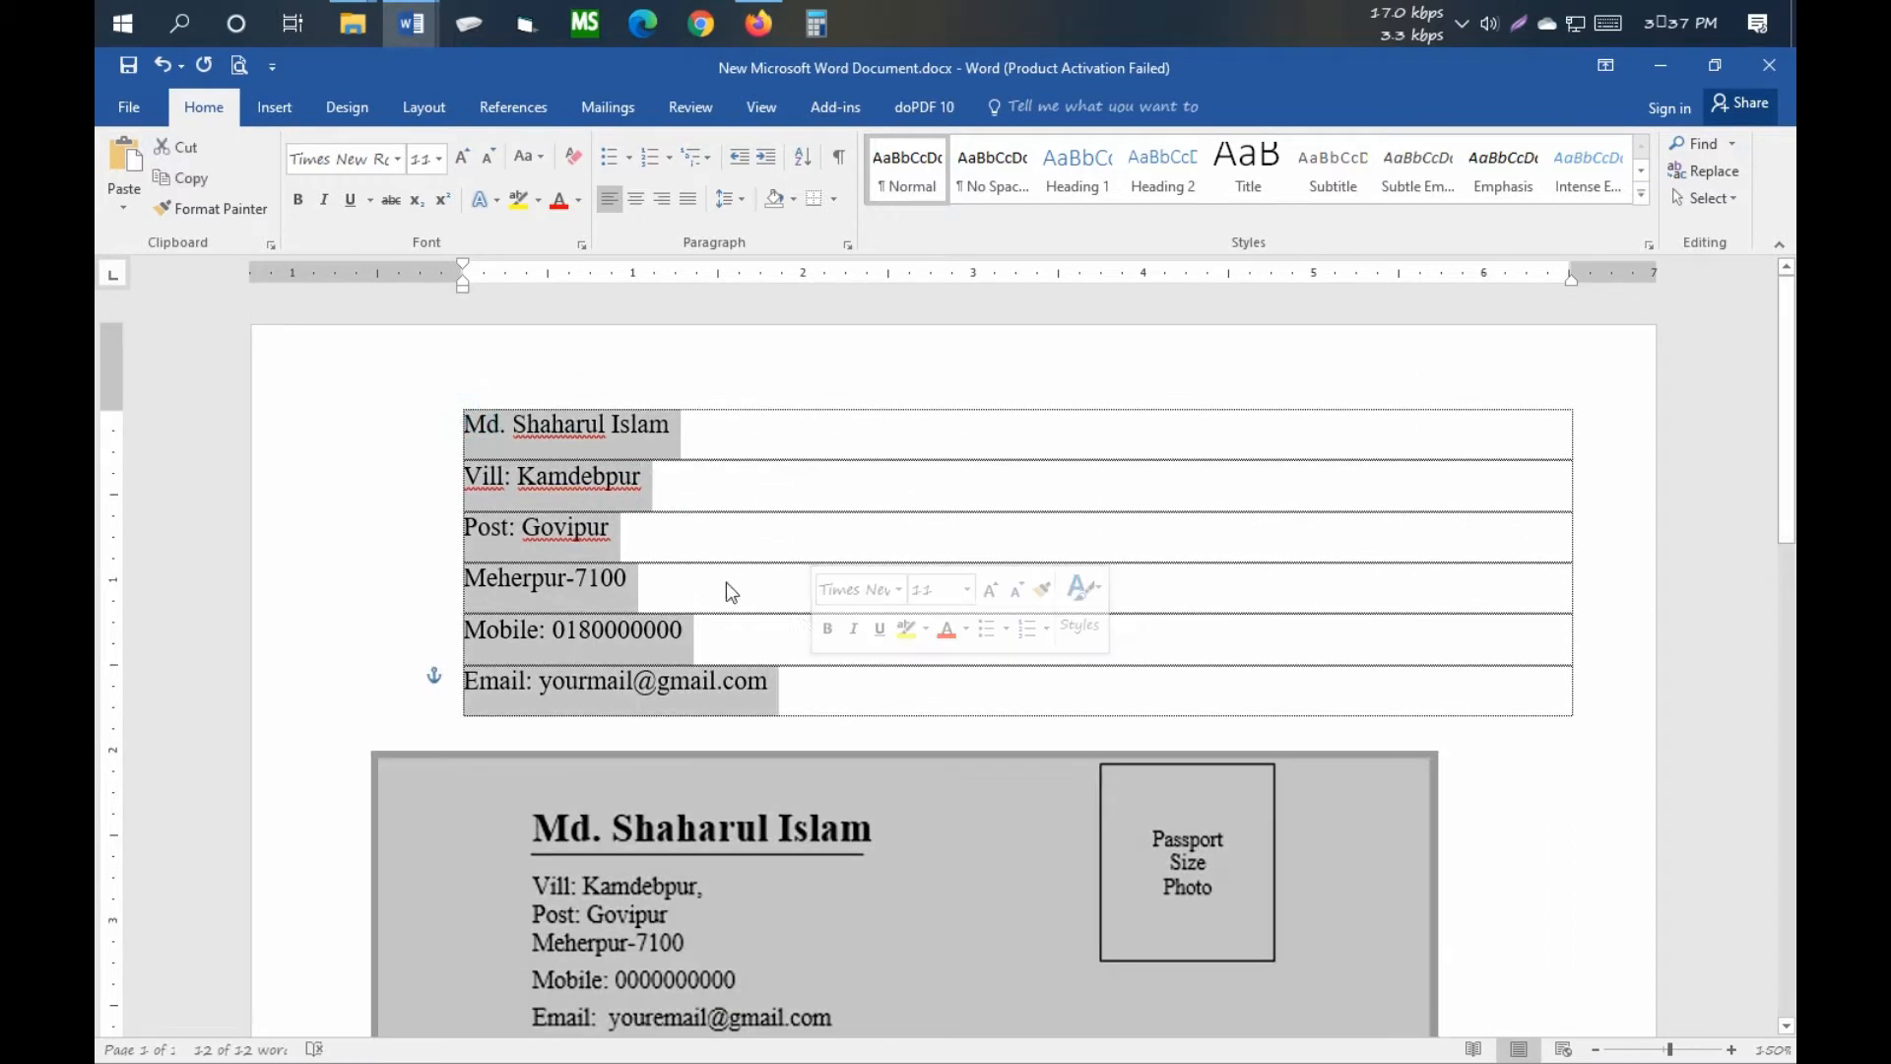
left_click(696, 561)
left_click_drag(689, 849, 704, 1044)
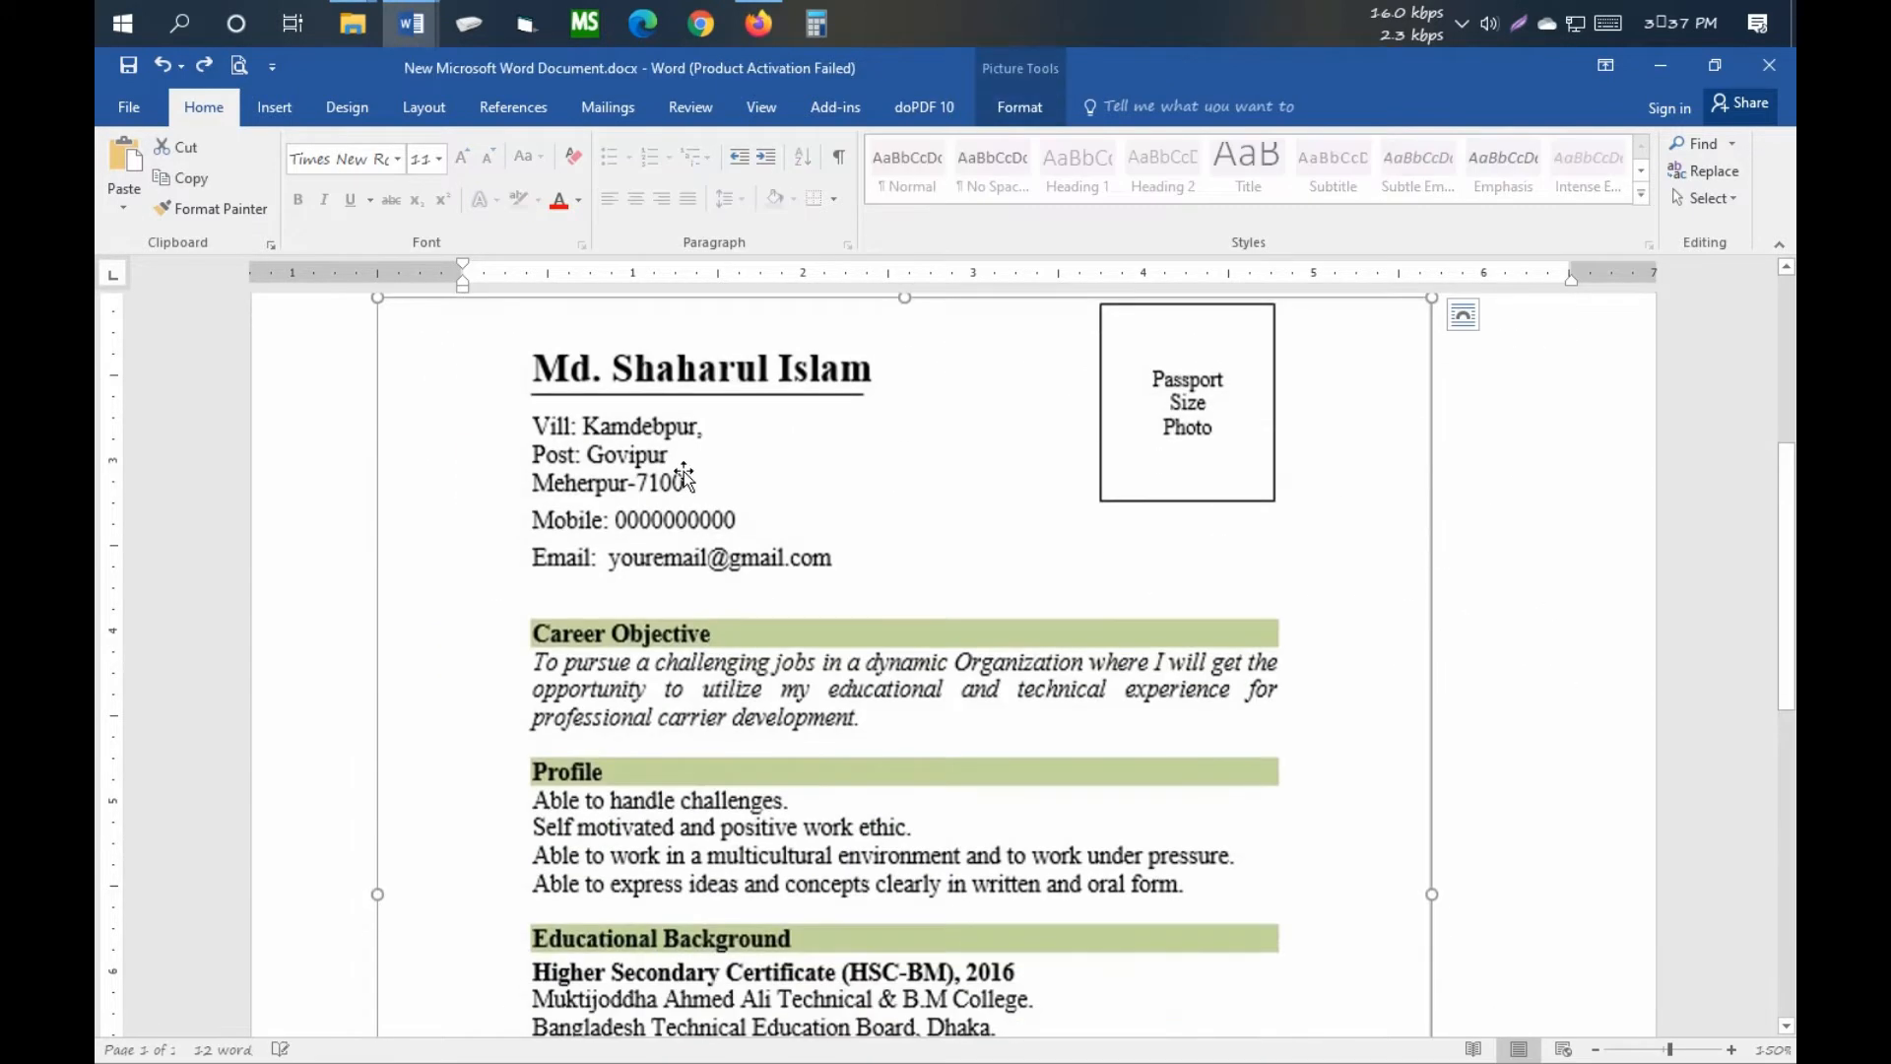
scroll(686, 493, "up", 5)
scroll(572, 769, "down", 7, "ctrl")
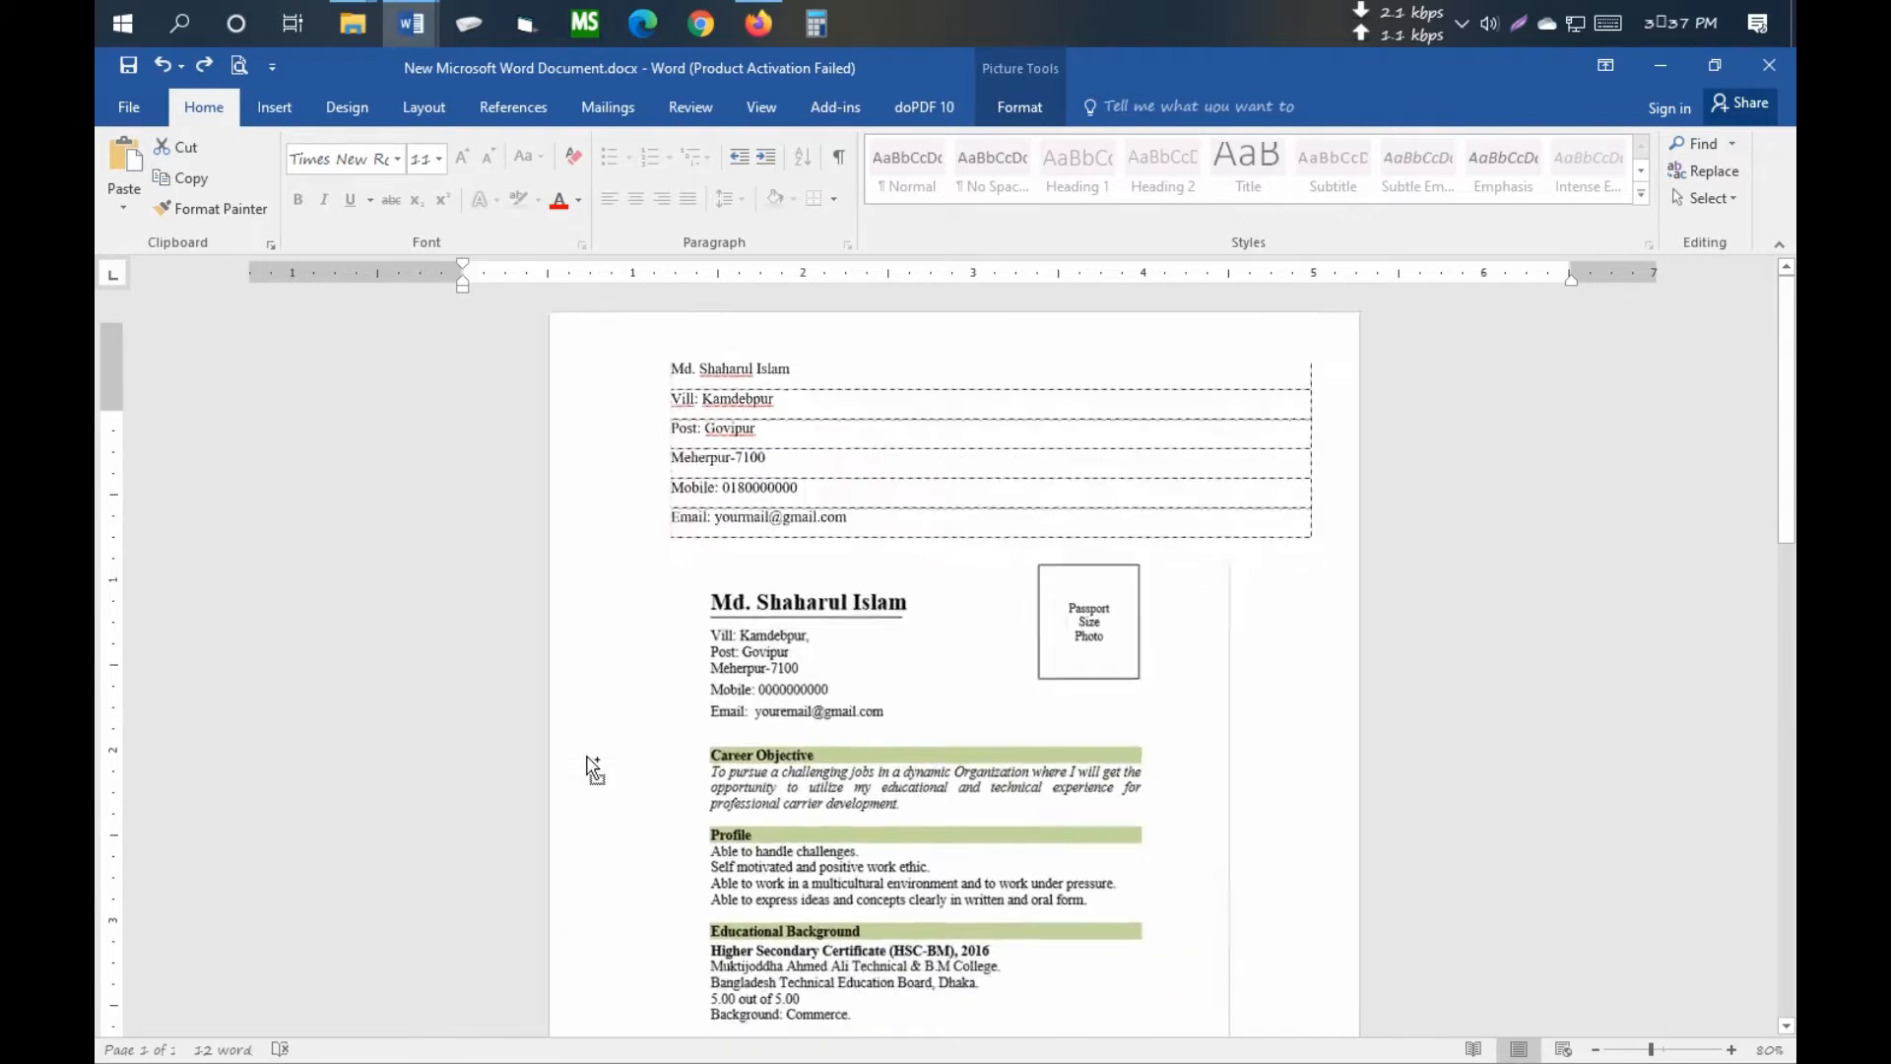
scroll(808, 689, "down", 3)
scroll(814, 798, "up", 5)
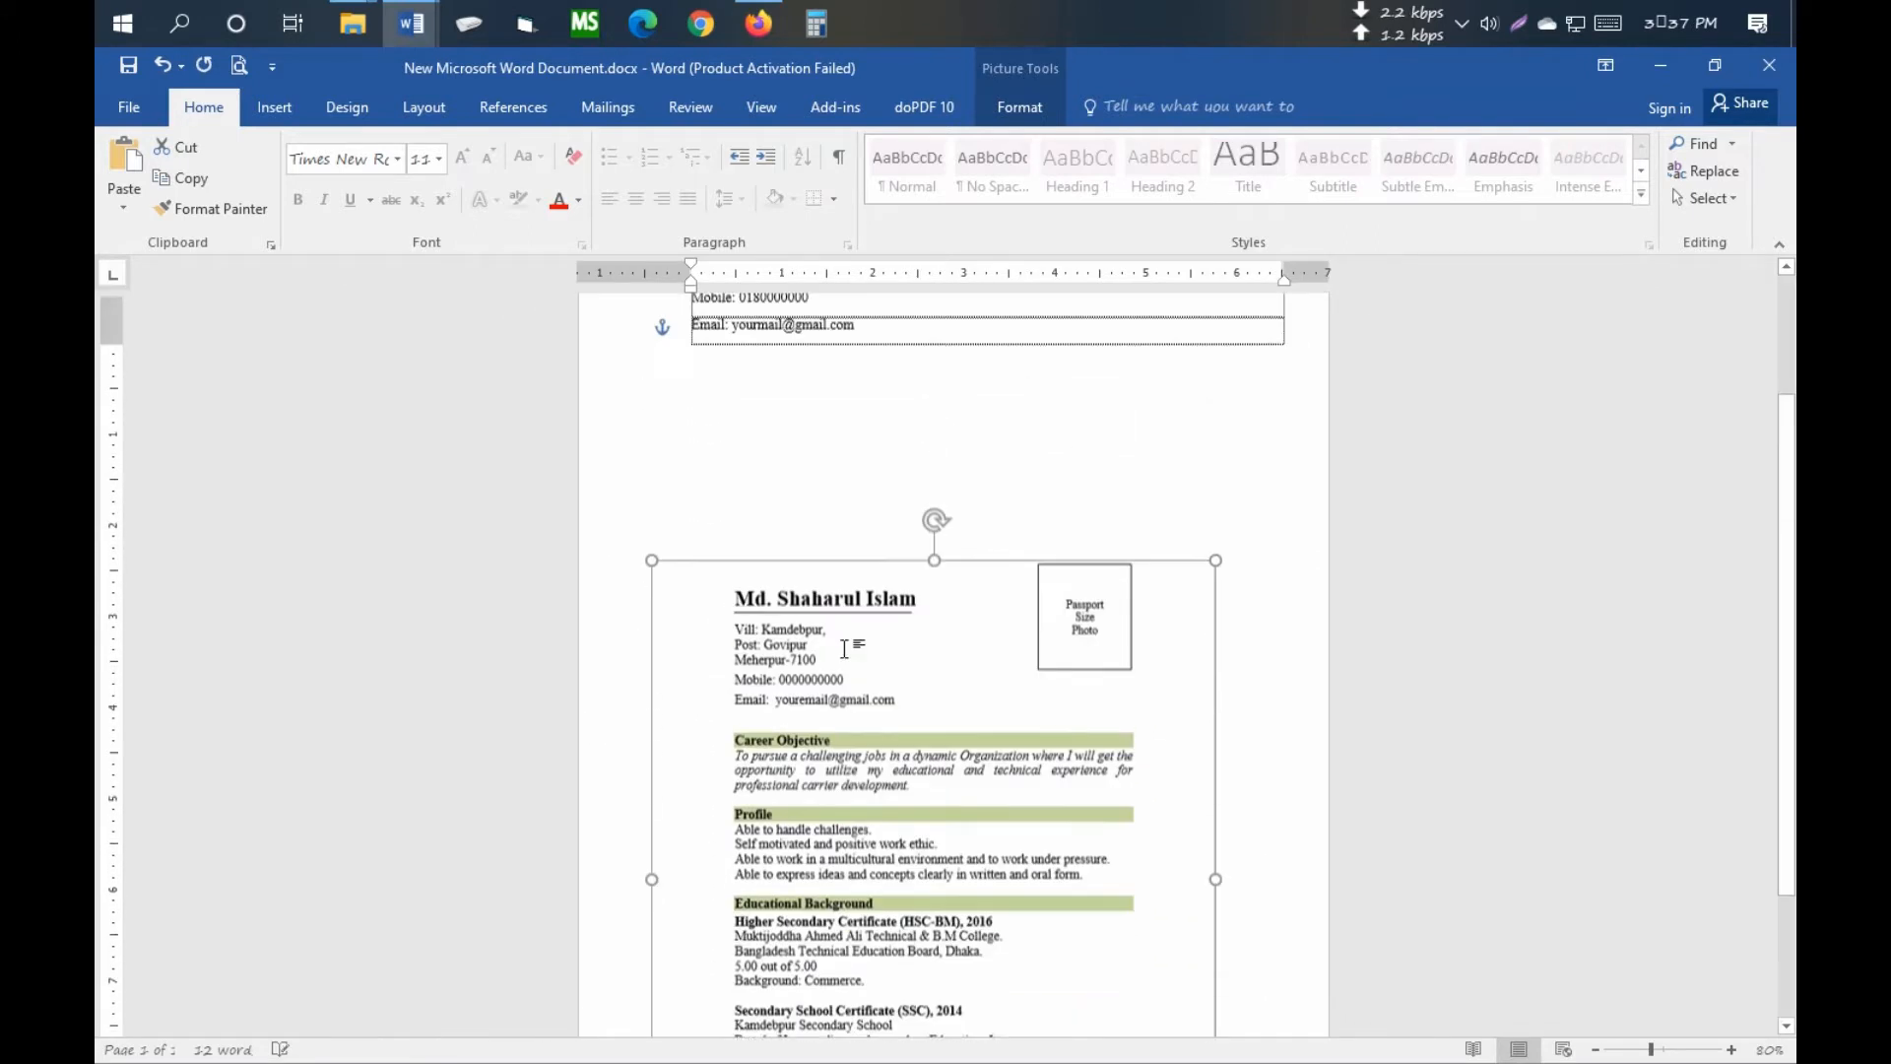
- Give the contact lines 1.0 line spacing and remove the space after paragraphs
left_click_drag(693, 359, 841, 540)
scroll(840, 541, "up", 8, "ctrl")
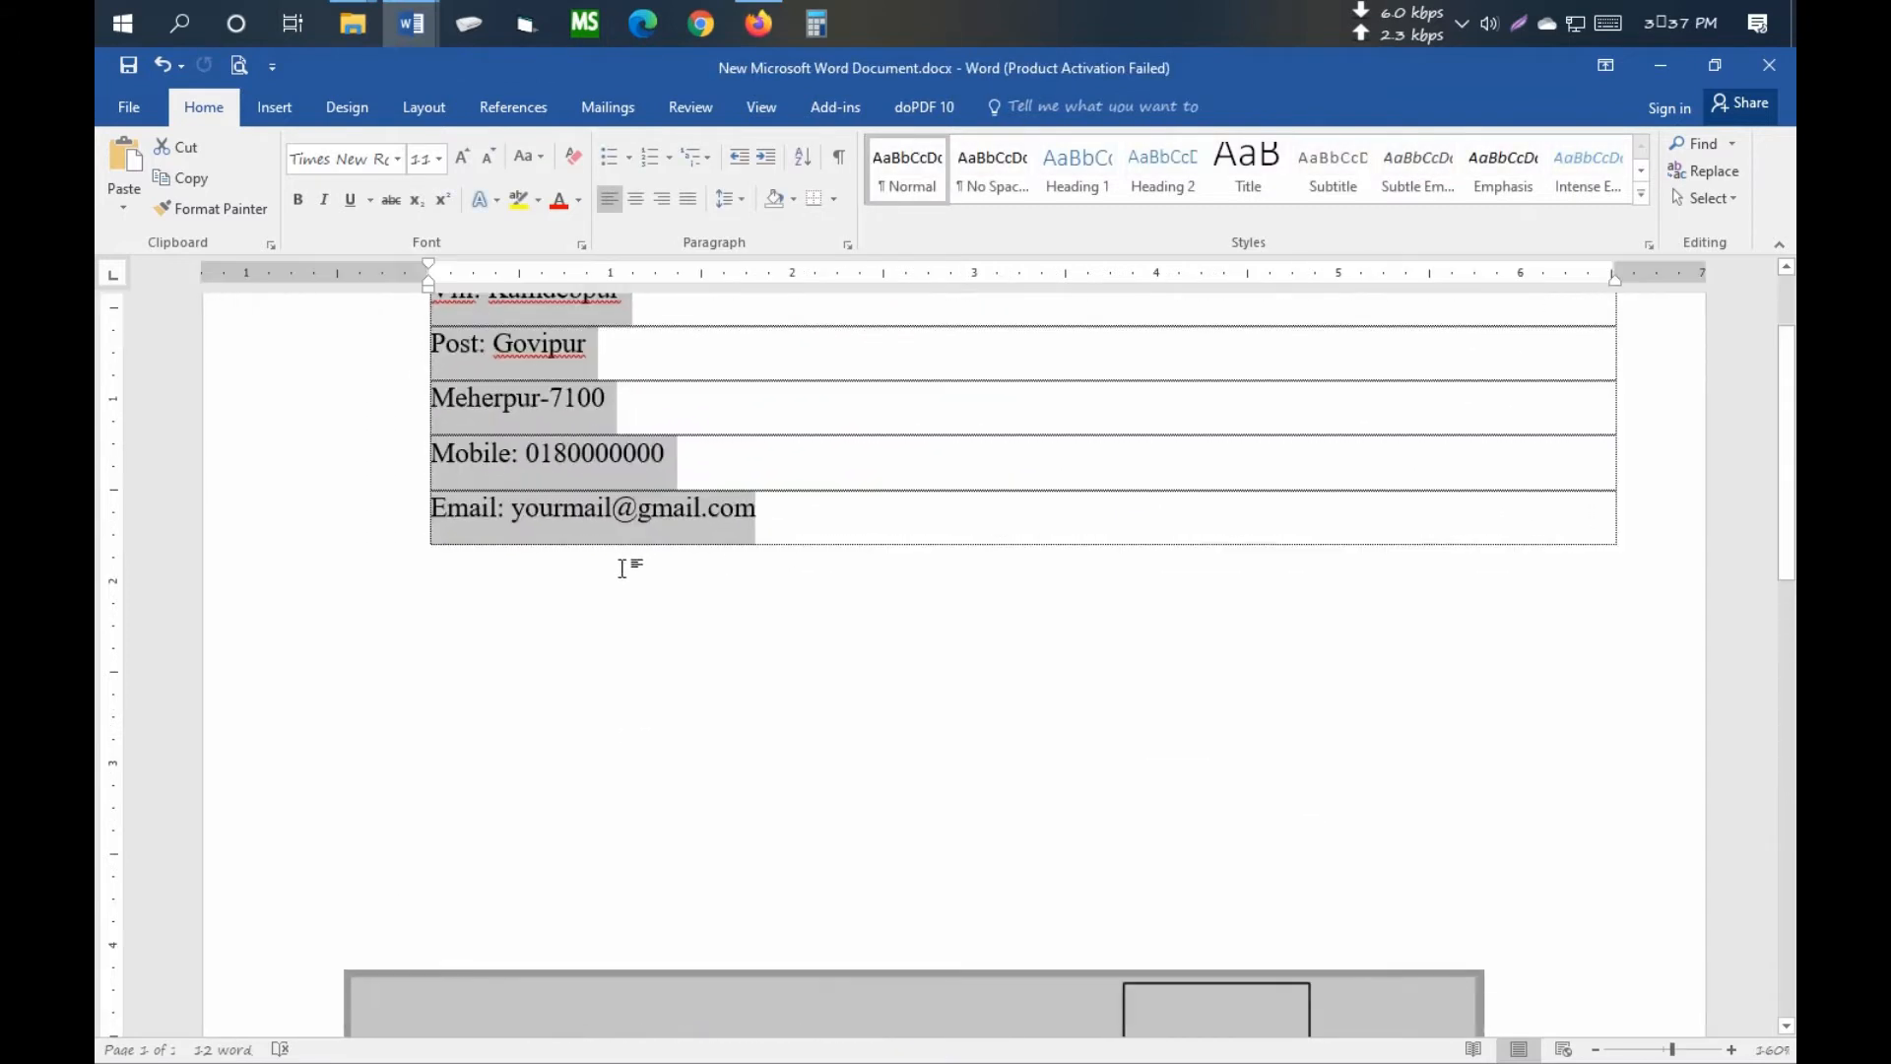
left_click(741, 200)
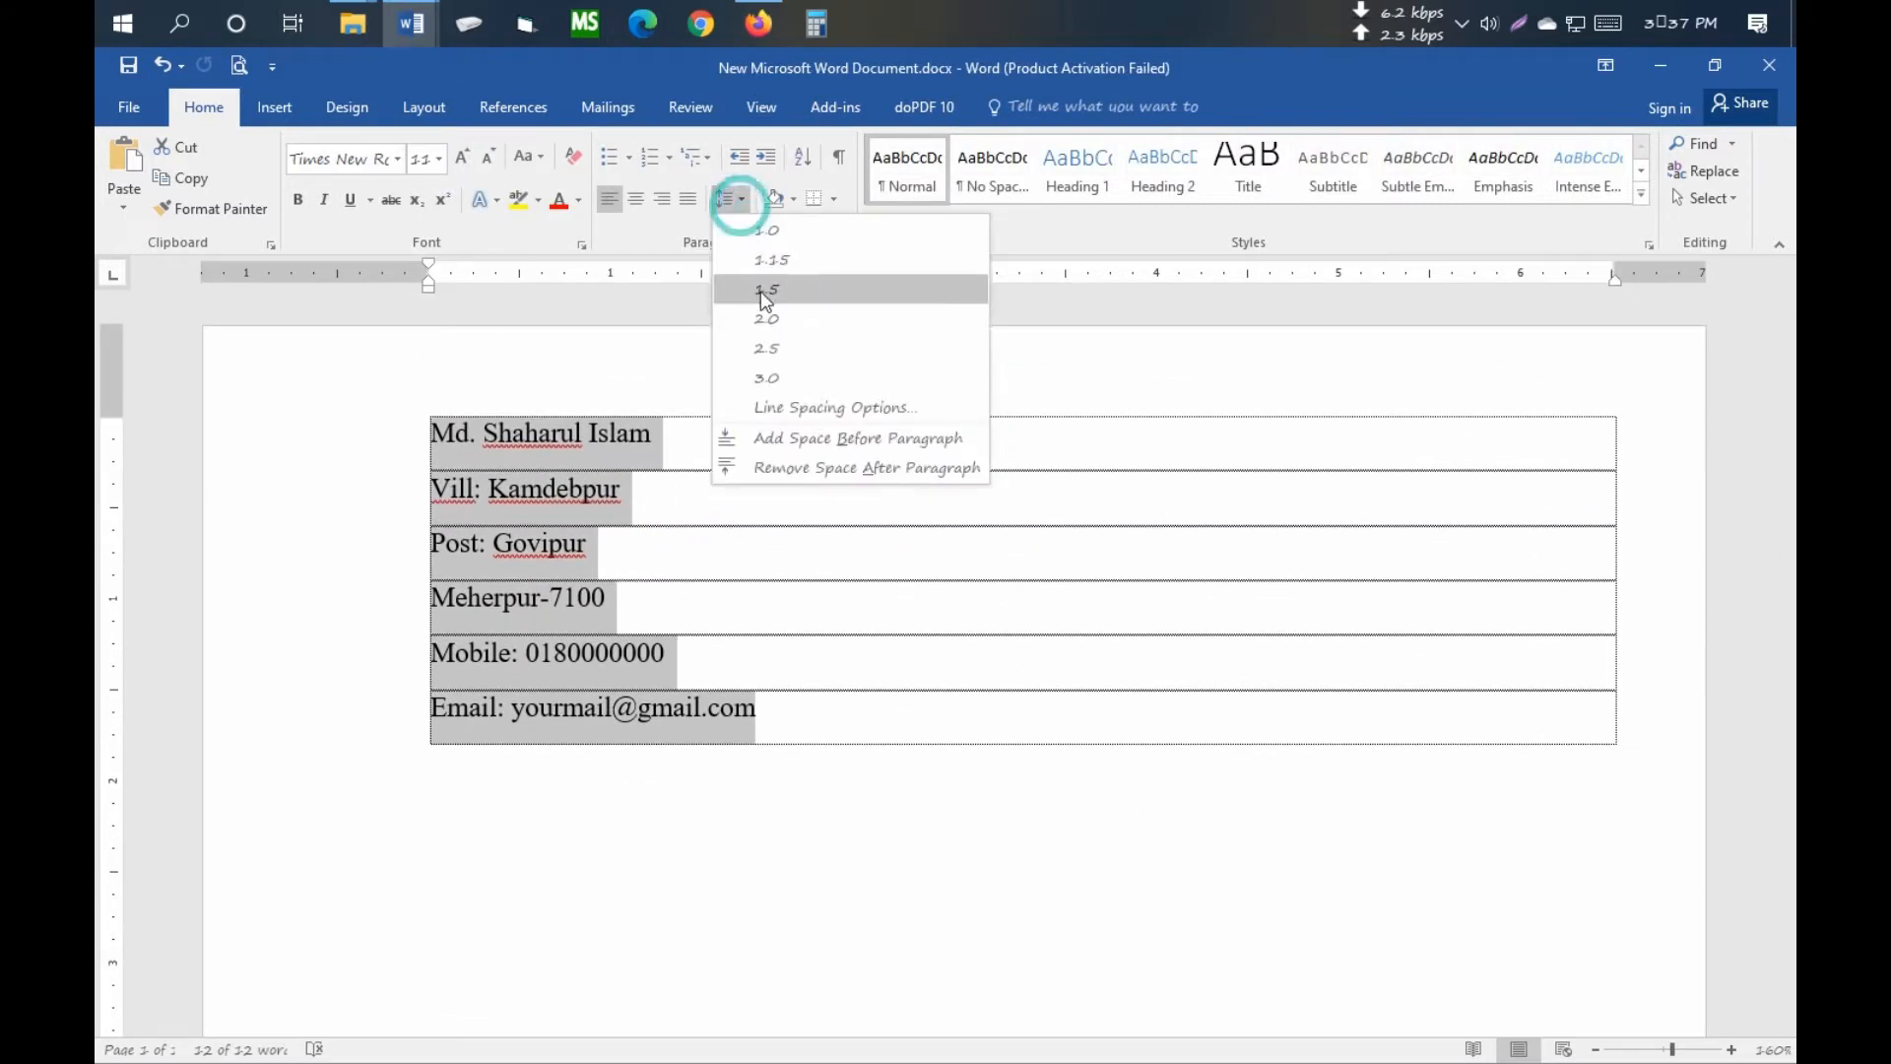
left_click(778, 233)
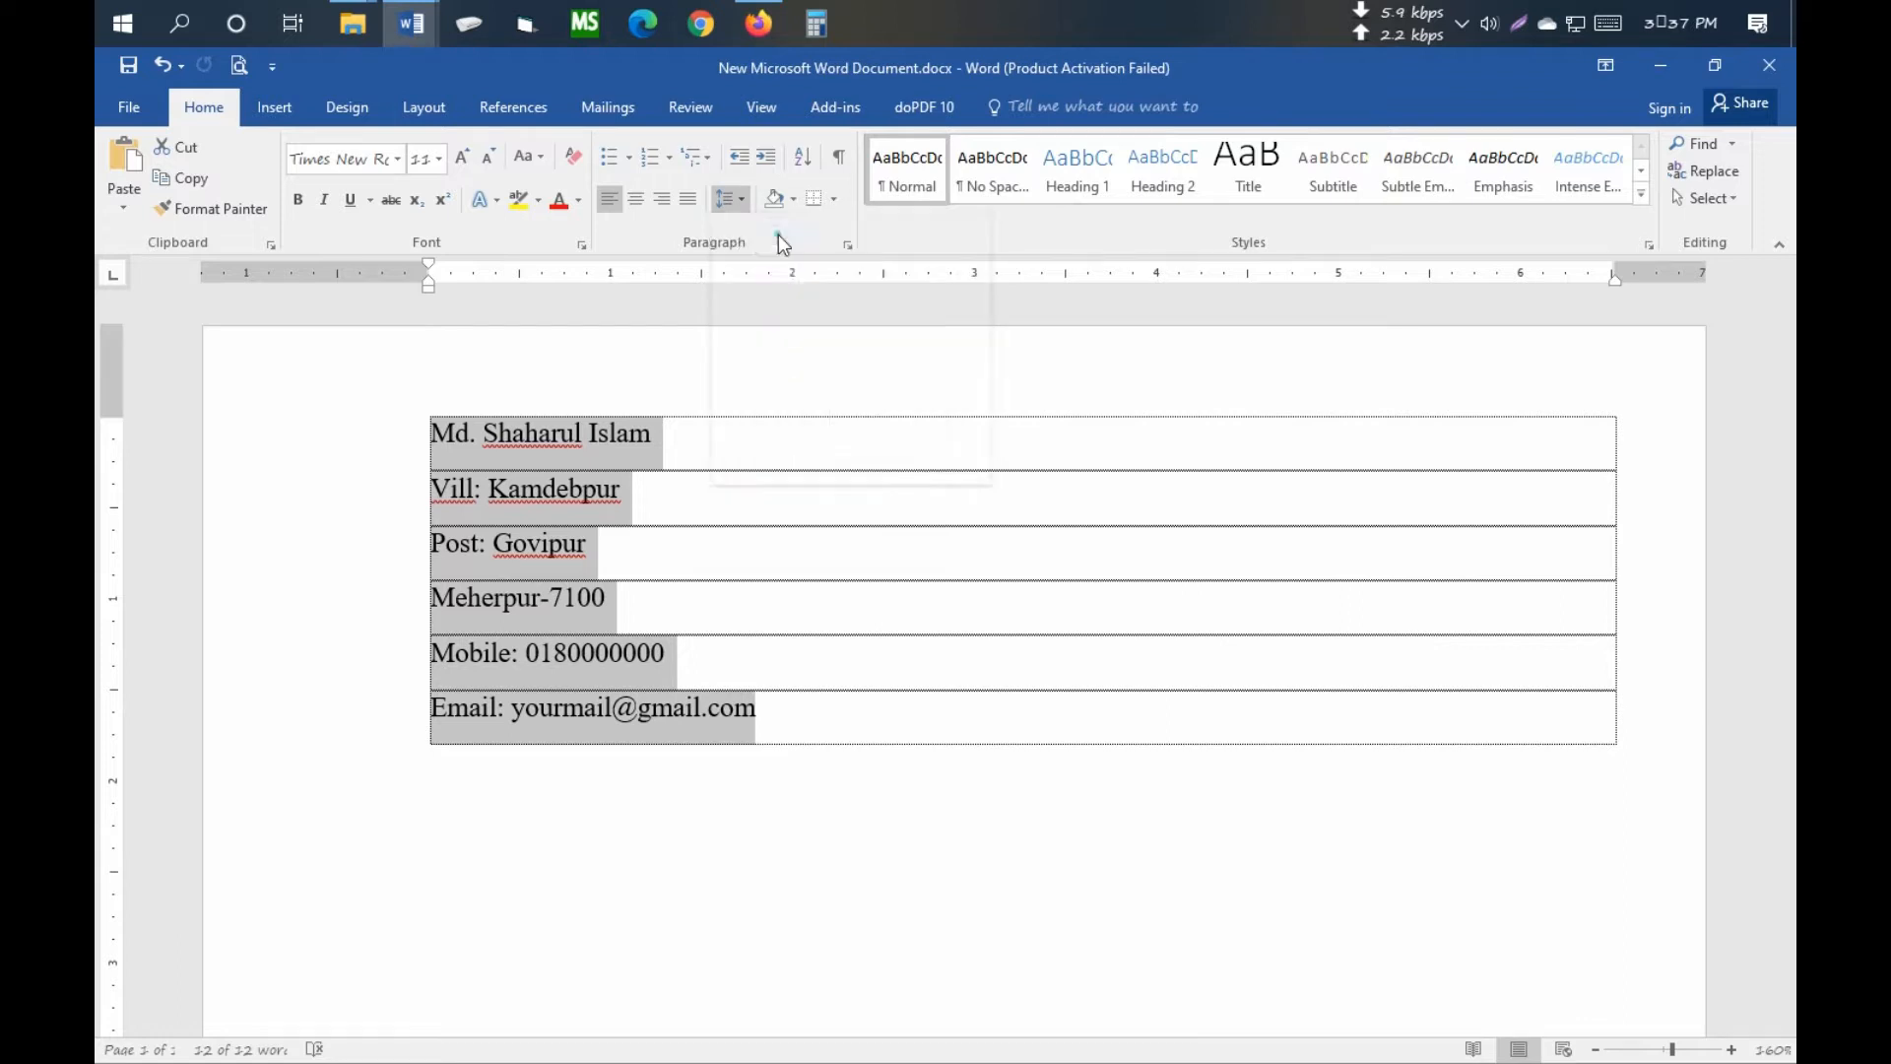
left_click(733, 201)
left_click(861, 475)
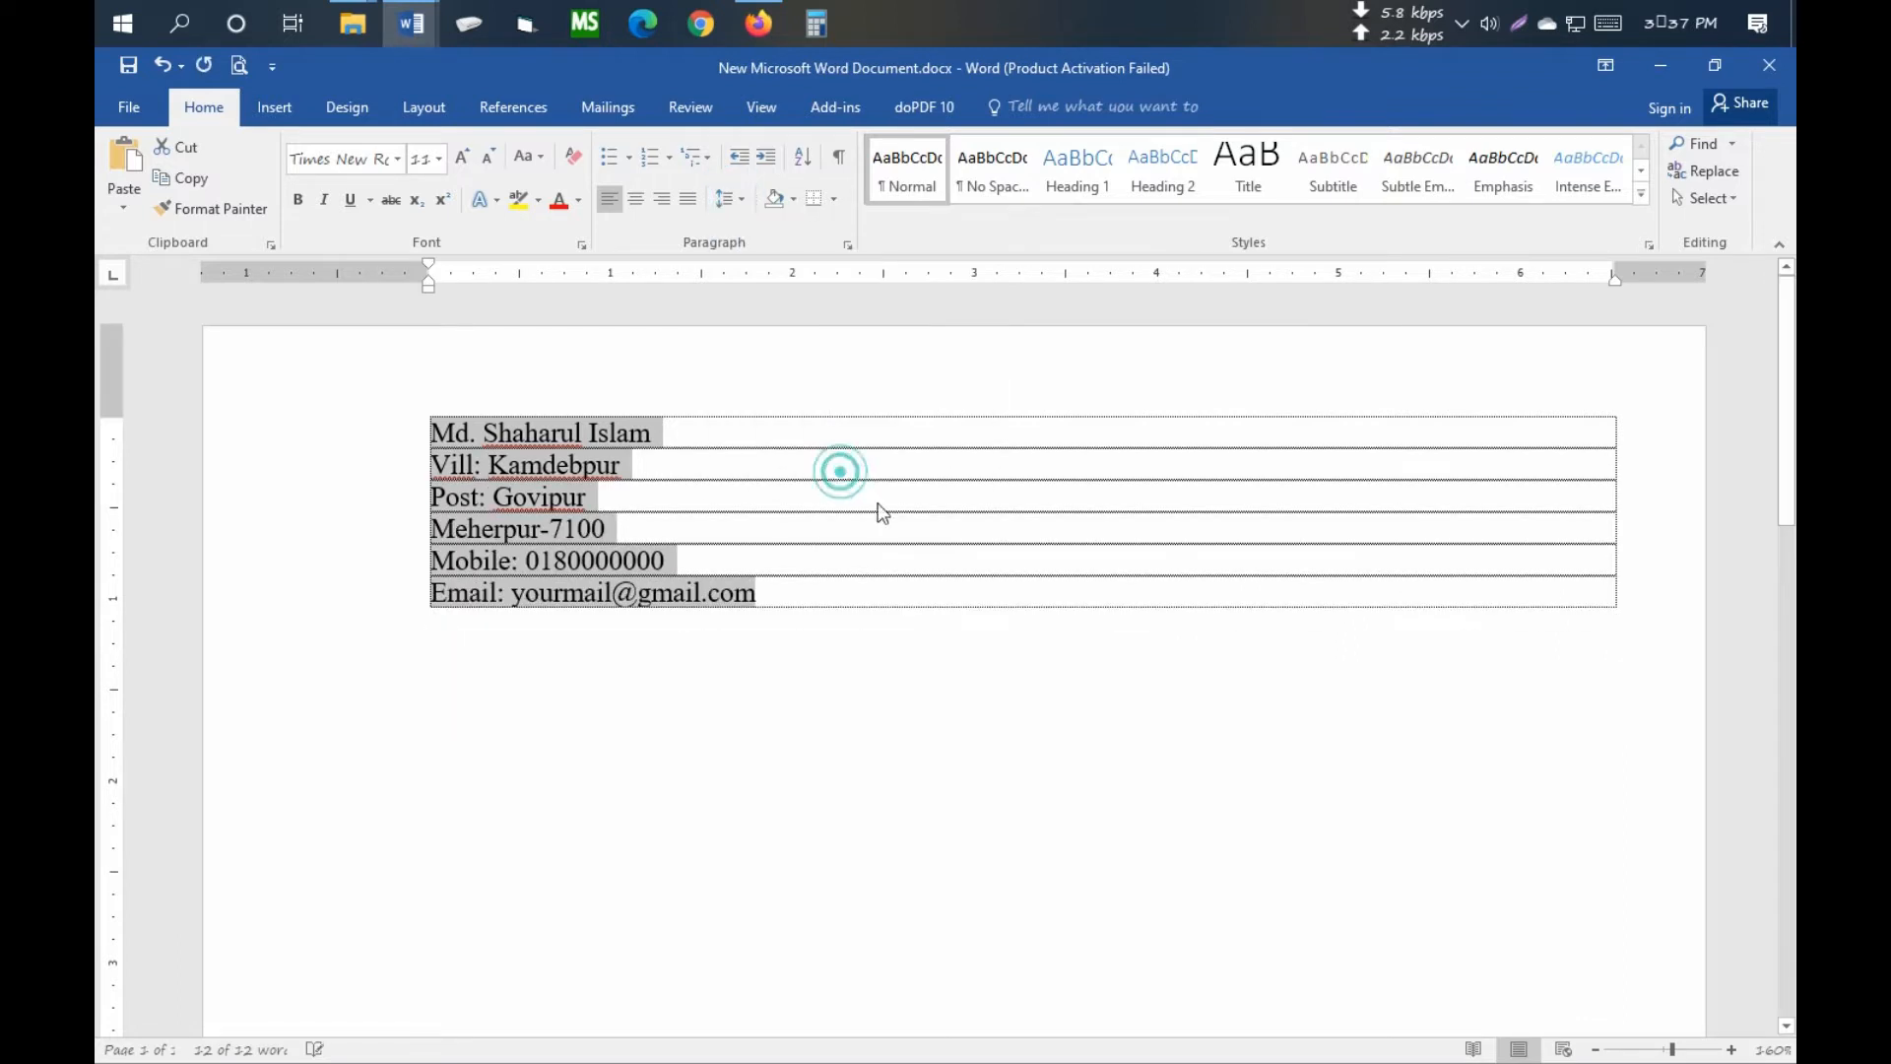
- Add an empty line beneath the name in the table
left_click(603, 515)
left_click(667, 440)
key("Return")
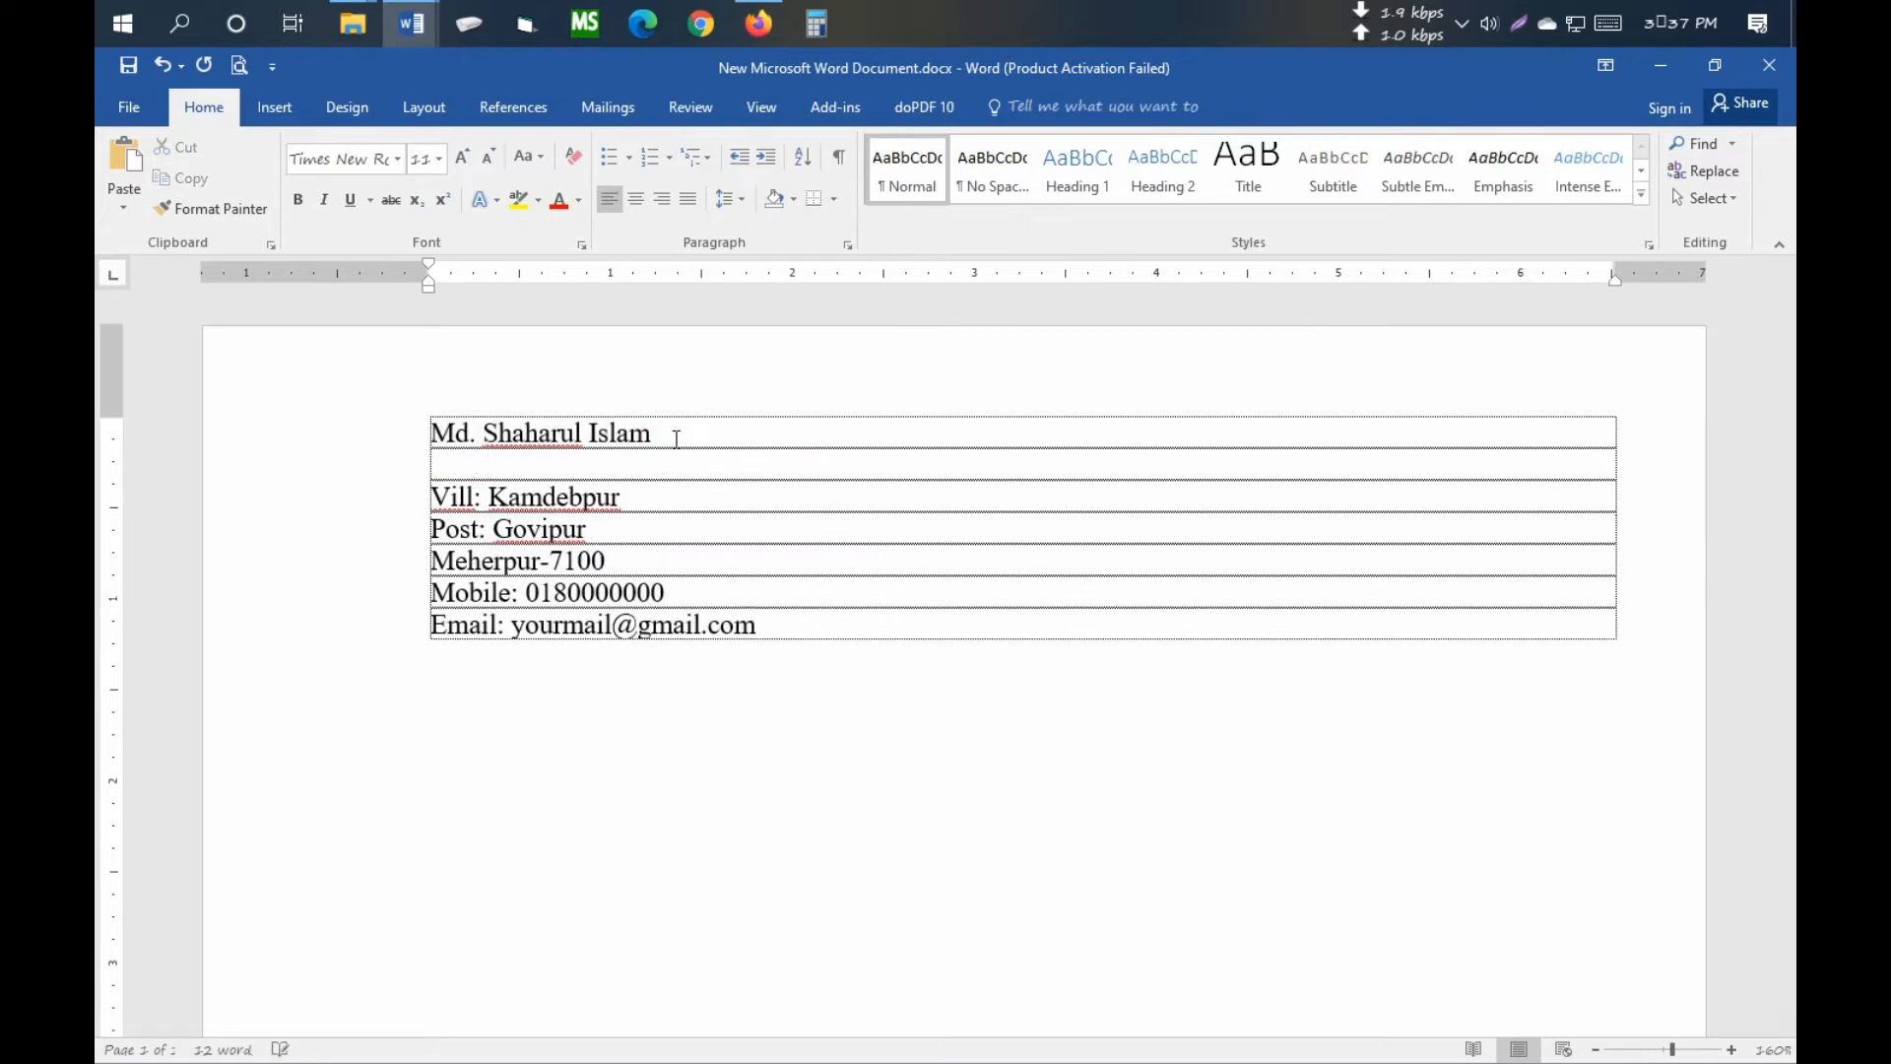
scroll(905, 540, "down", 2)
scroll(903, 541, "down", 5)
left_click_drag(772, 925, 800, 754)
scroll(837, 615, "down", 3)
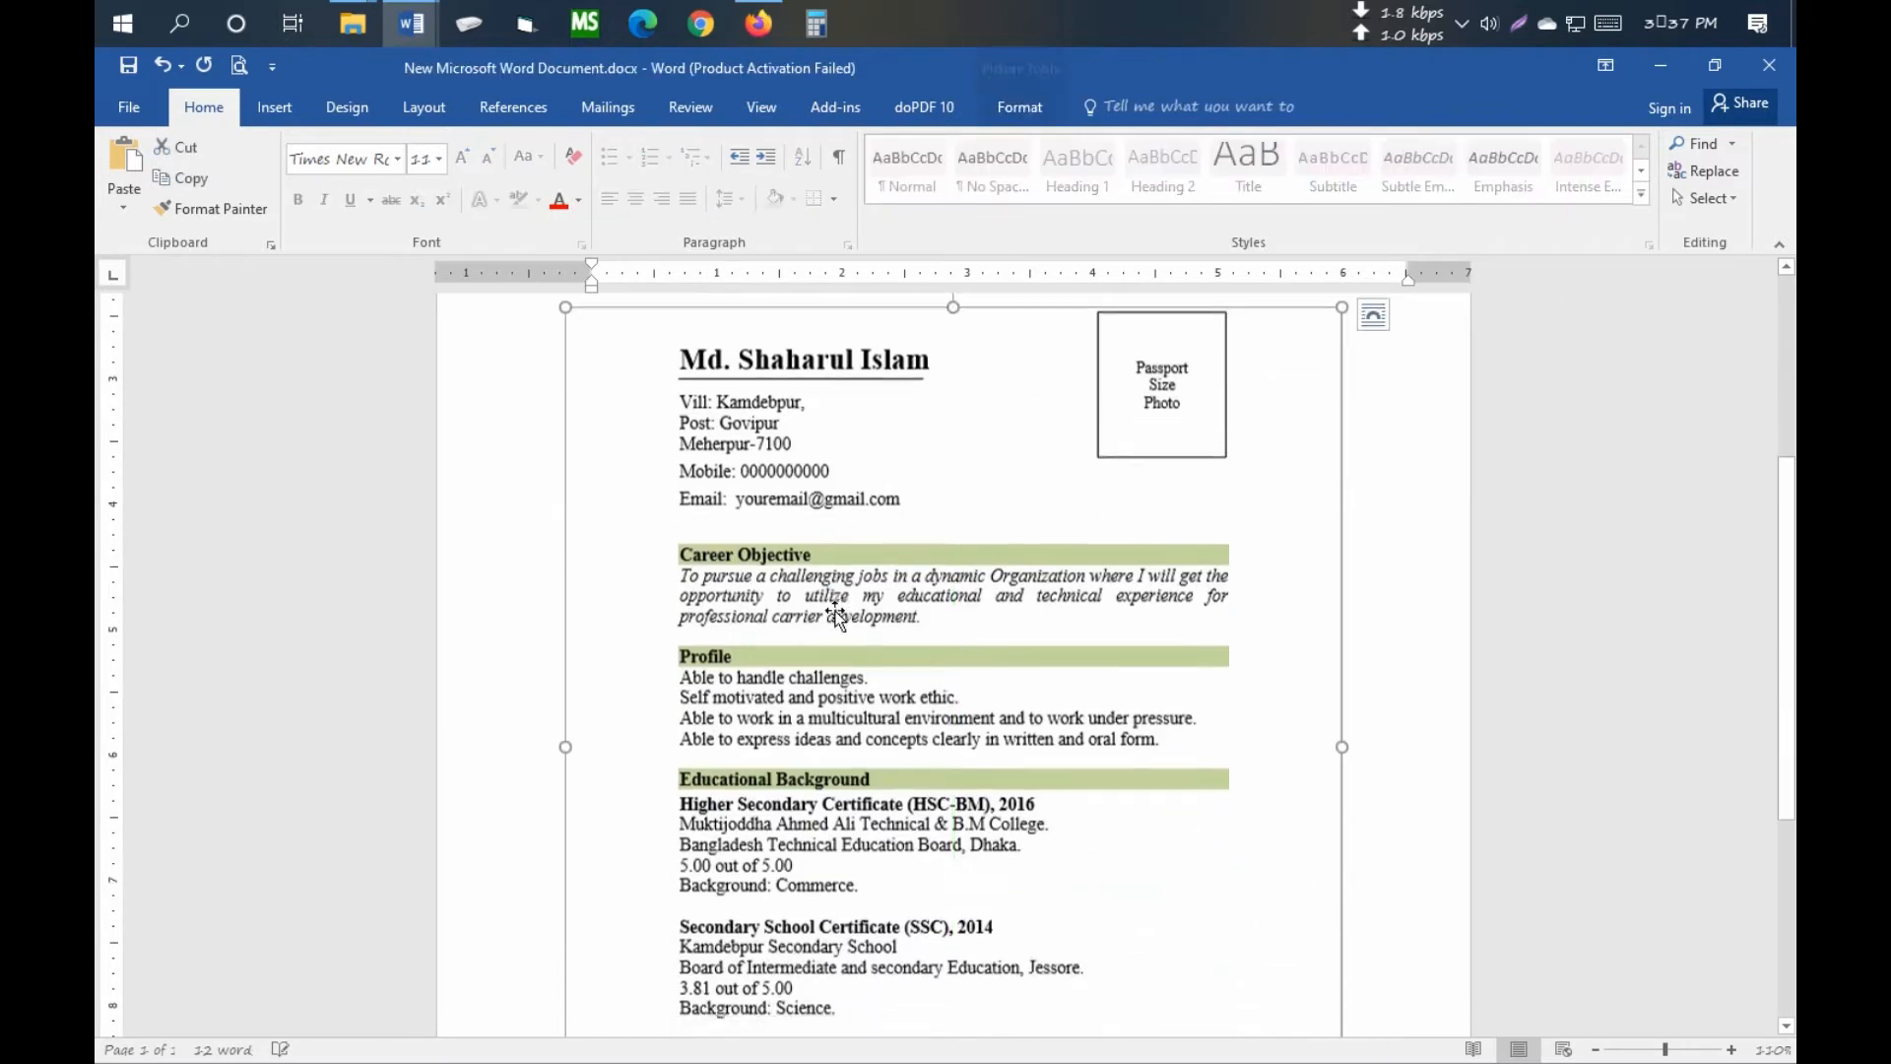
scroll(836, 616, "up", 3)
- Make the name line bold at 20 pt
left_click(718, 376)
left_click_drag(754, 390, 591, 390)
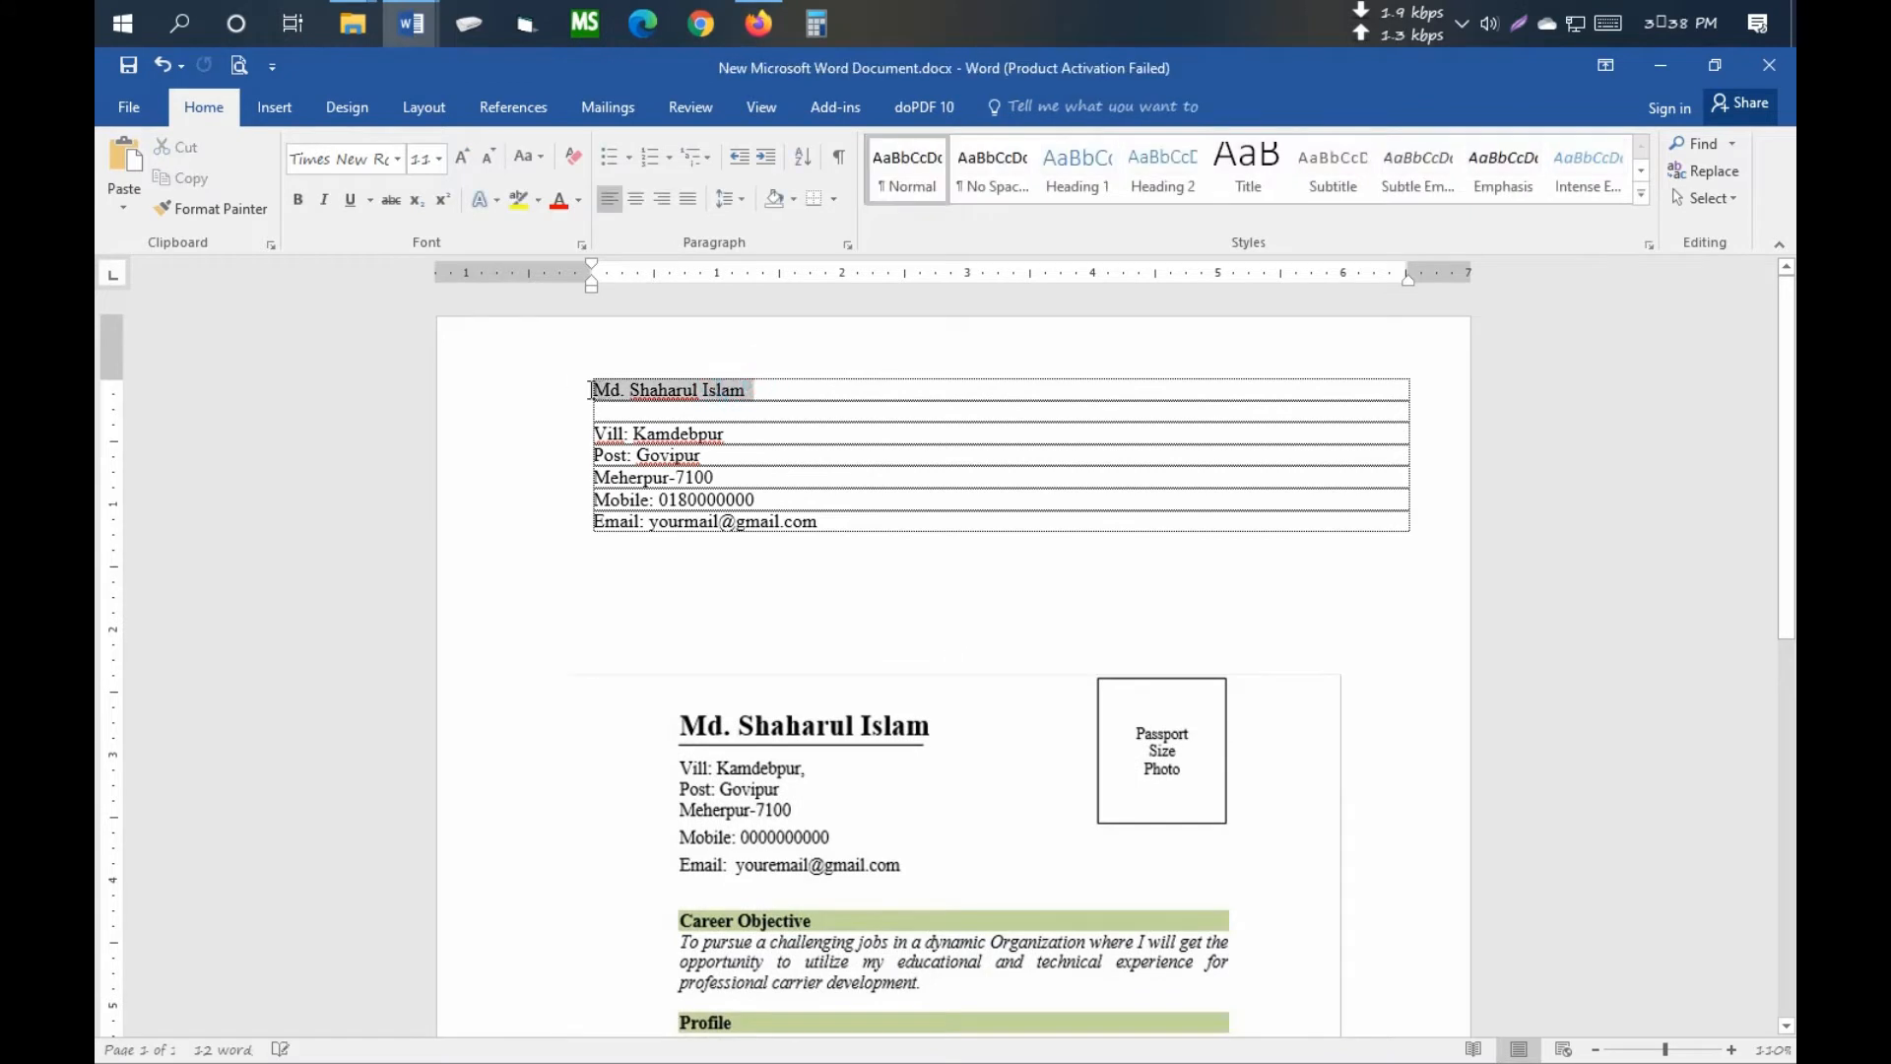
left_click(438, 163)
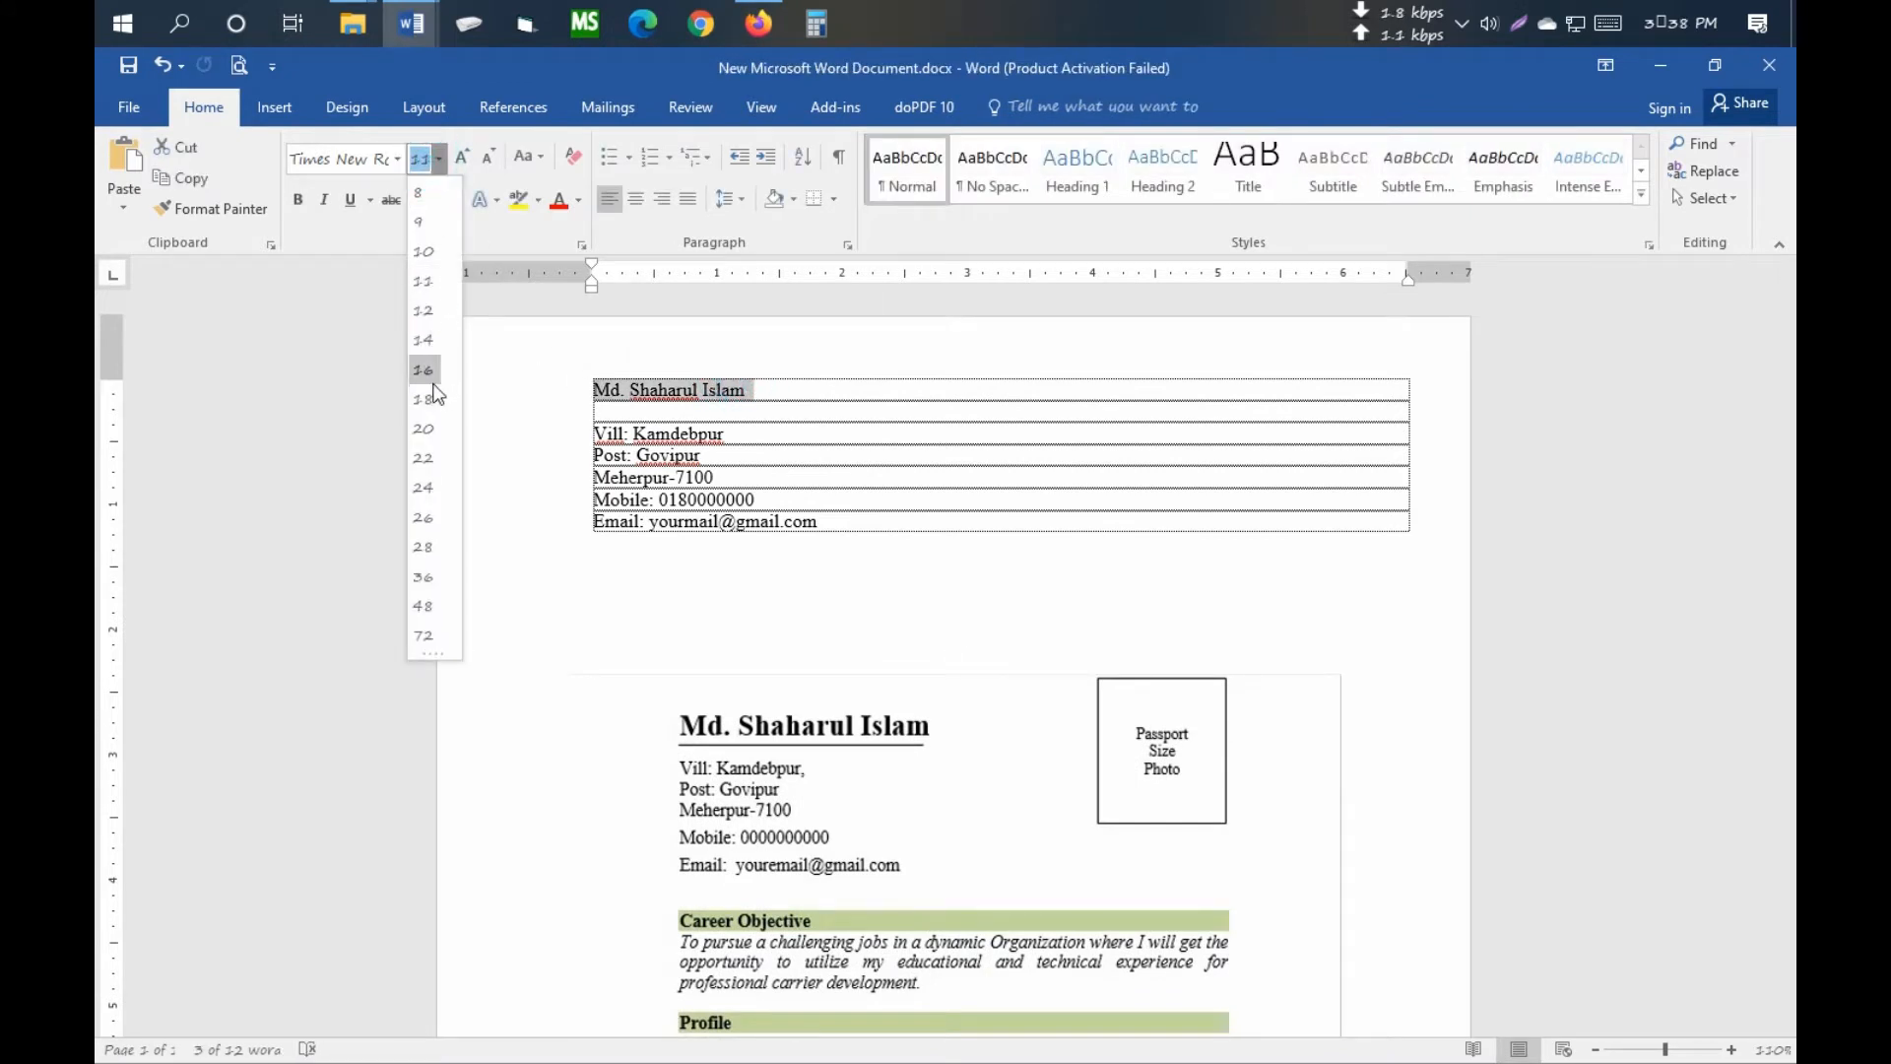
left_click(421, 436)
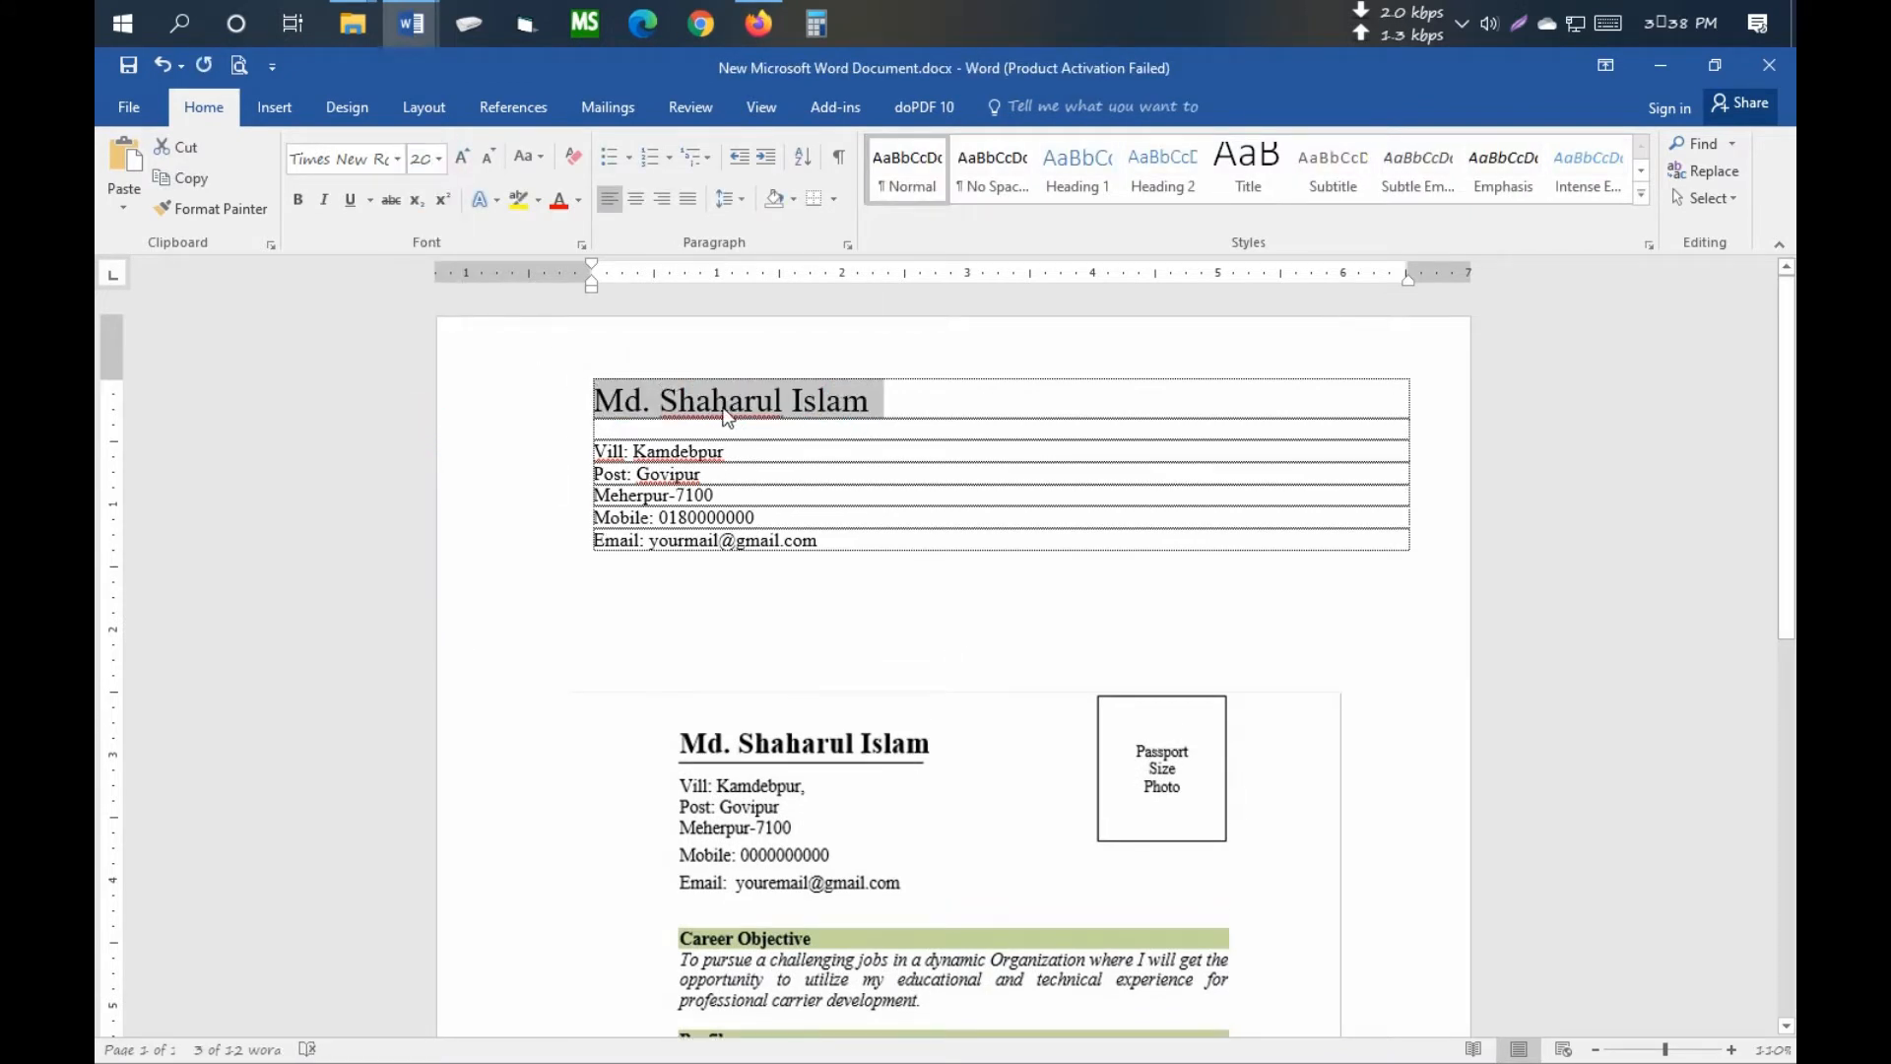
left_click(297, 200)
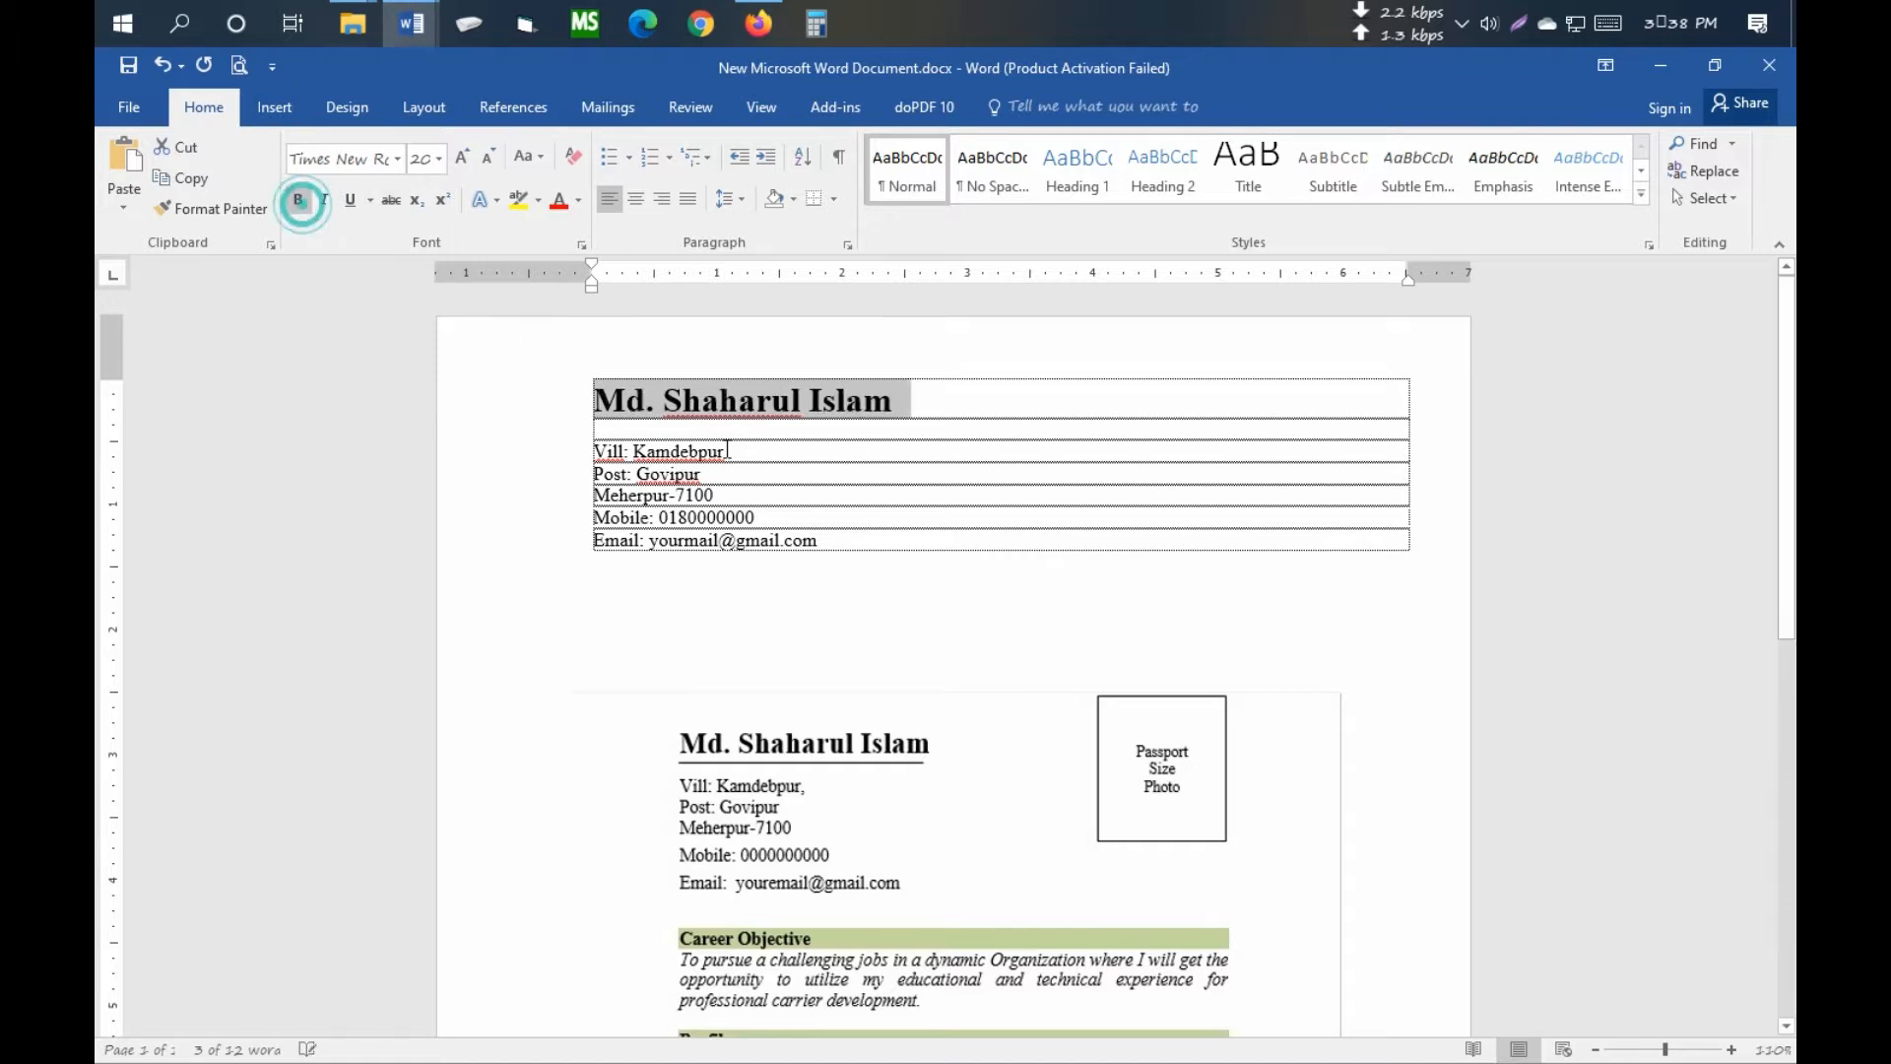
left_click(818, 402)
- Shrink the empty row under the name to 9 pt
scroll(709, 389, "down", 1)
left_click(632, 364)
key("ctrl+bracketleft")
key("ctrl+bracketleft")
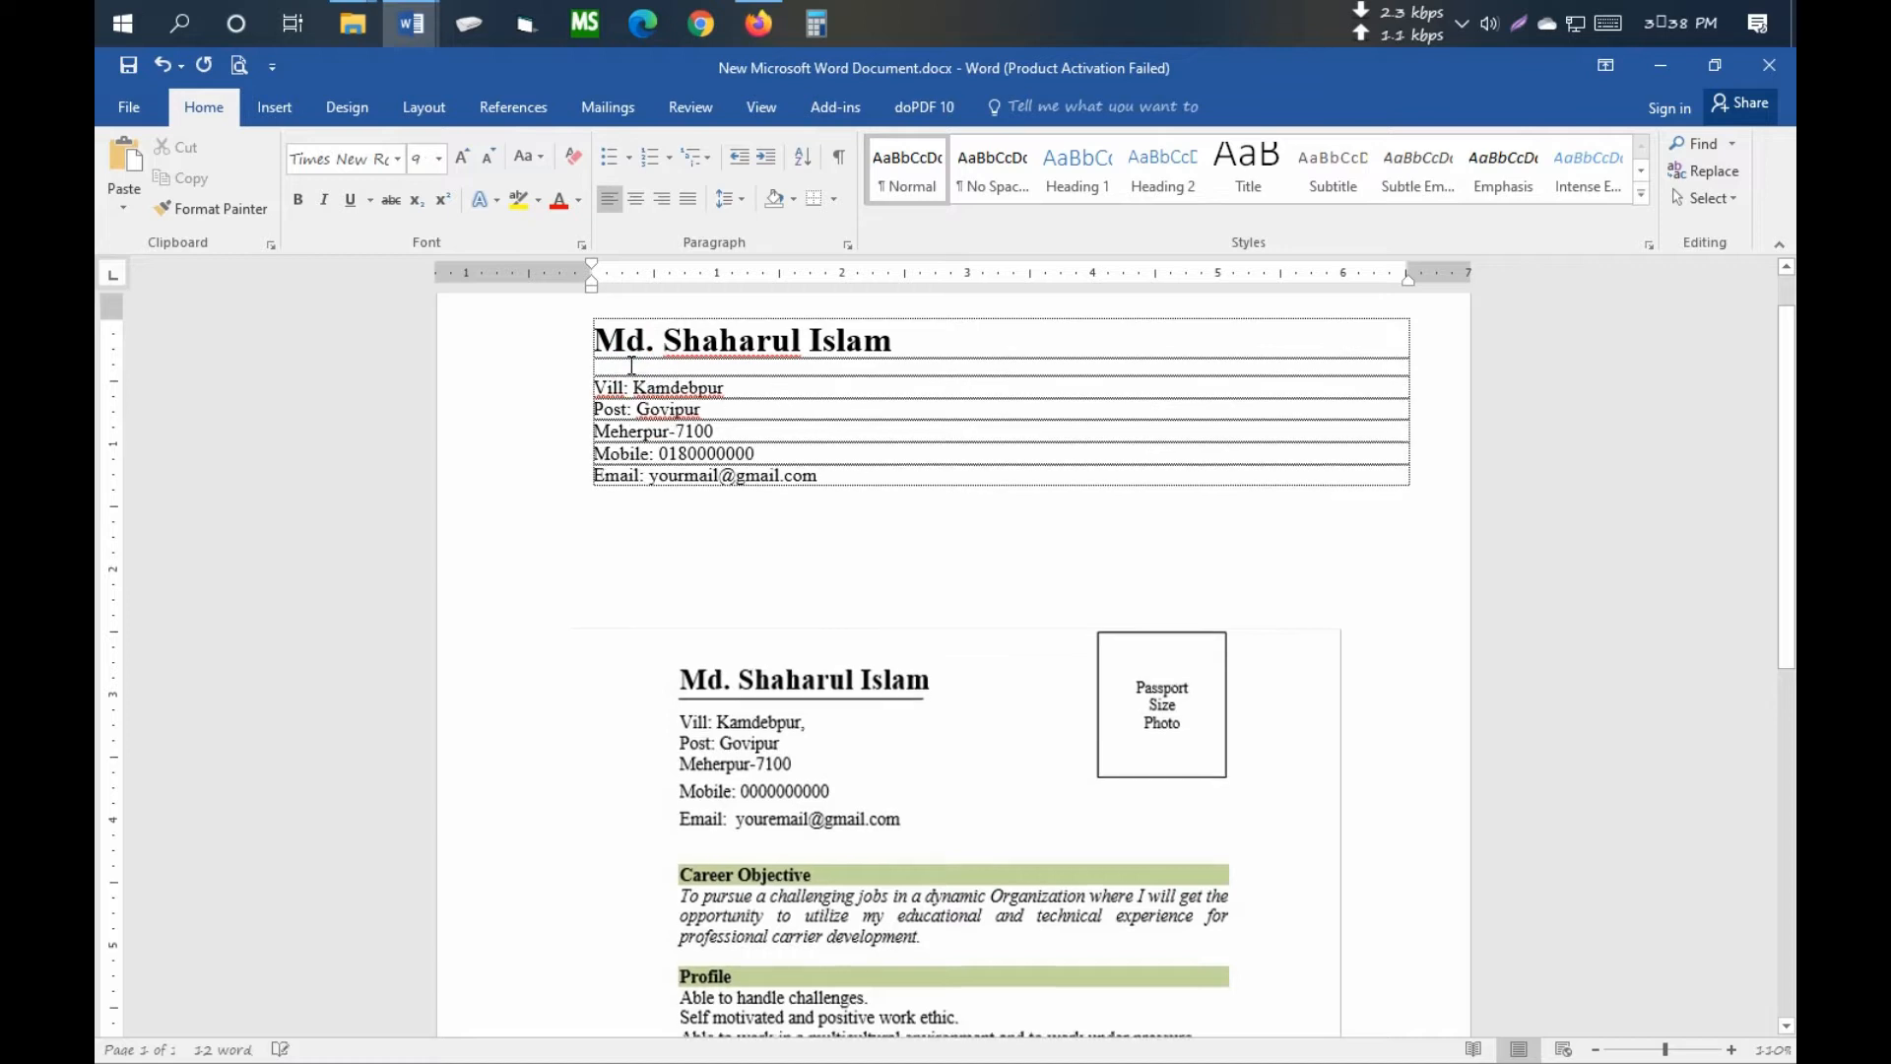
scroll(632, 364, "up", 7, "ctrl")
- Set the contact lines from Vill to Email to 1.15 line spacing
left_click(571, 547)
left_click_drag(410, 544, 798, 679)
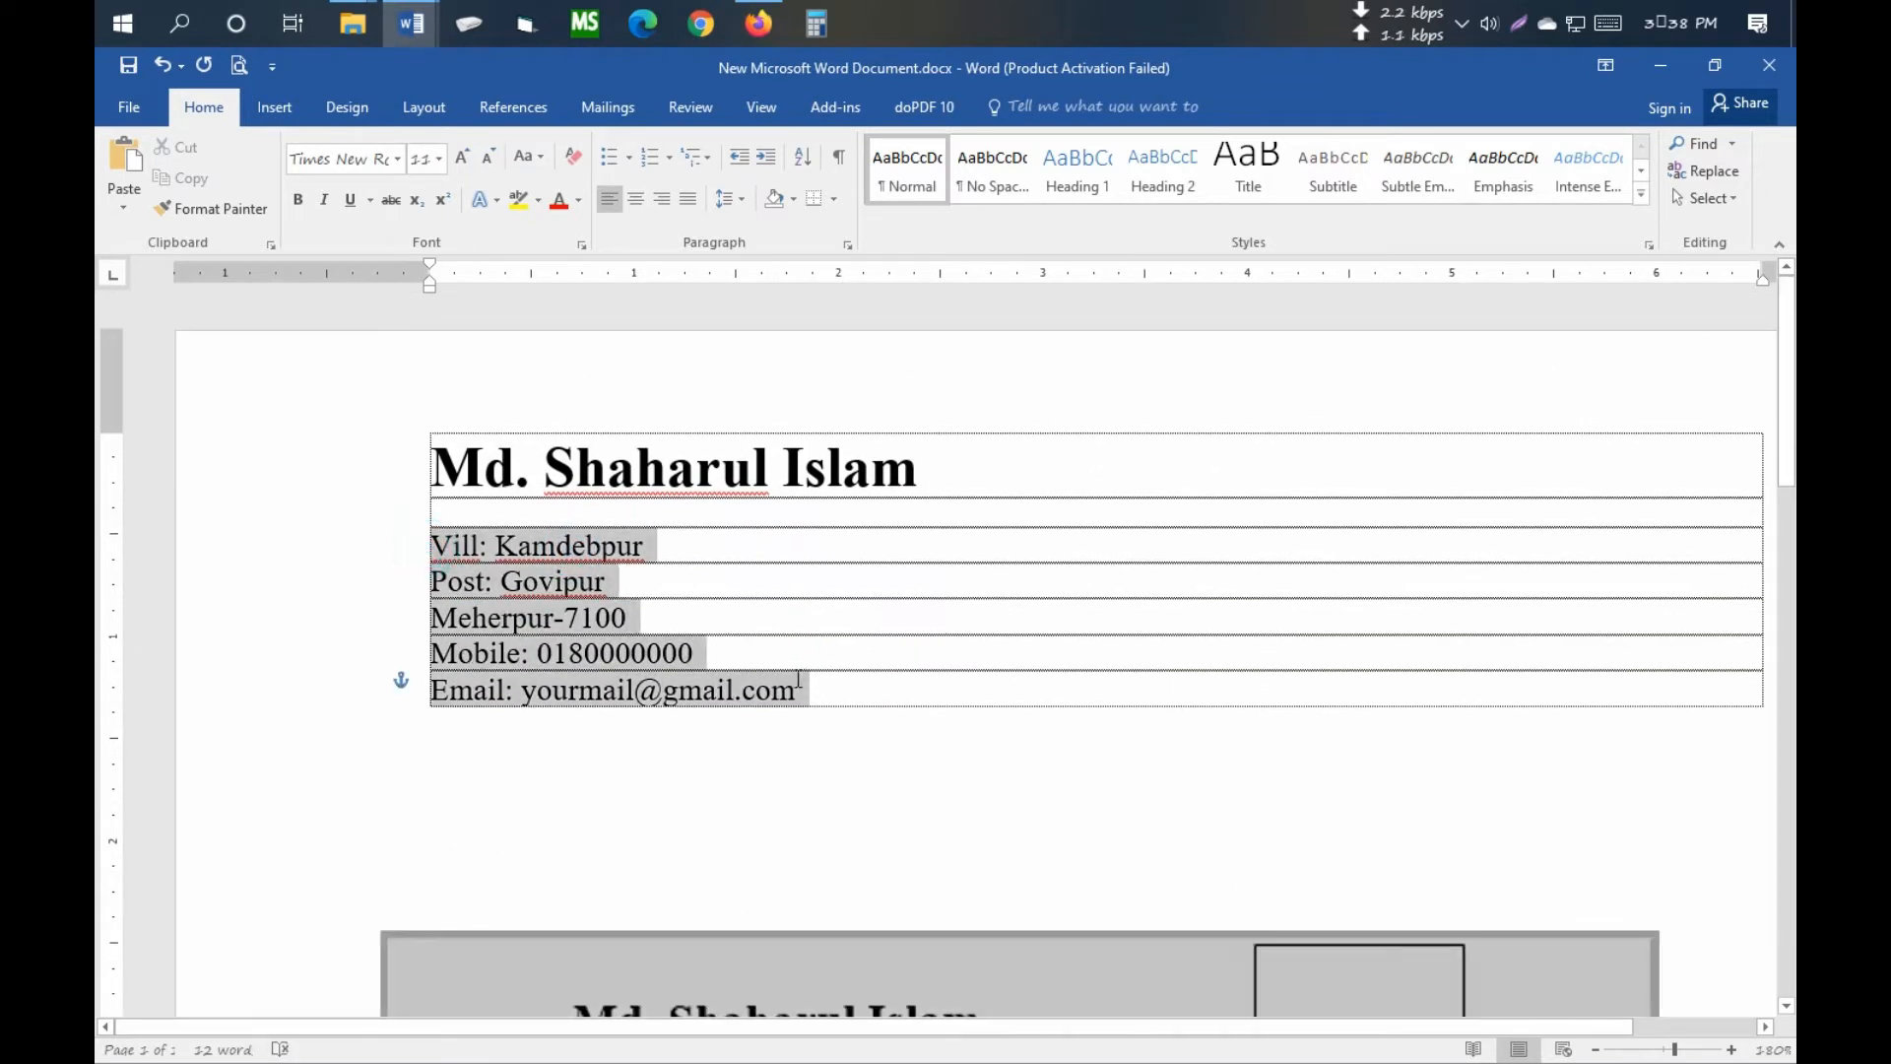
left_click(732, 200)
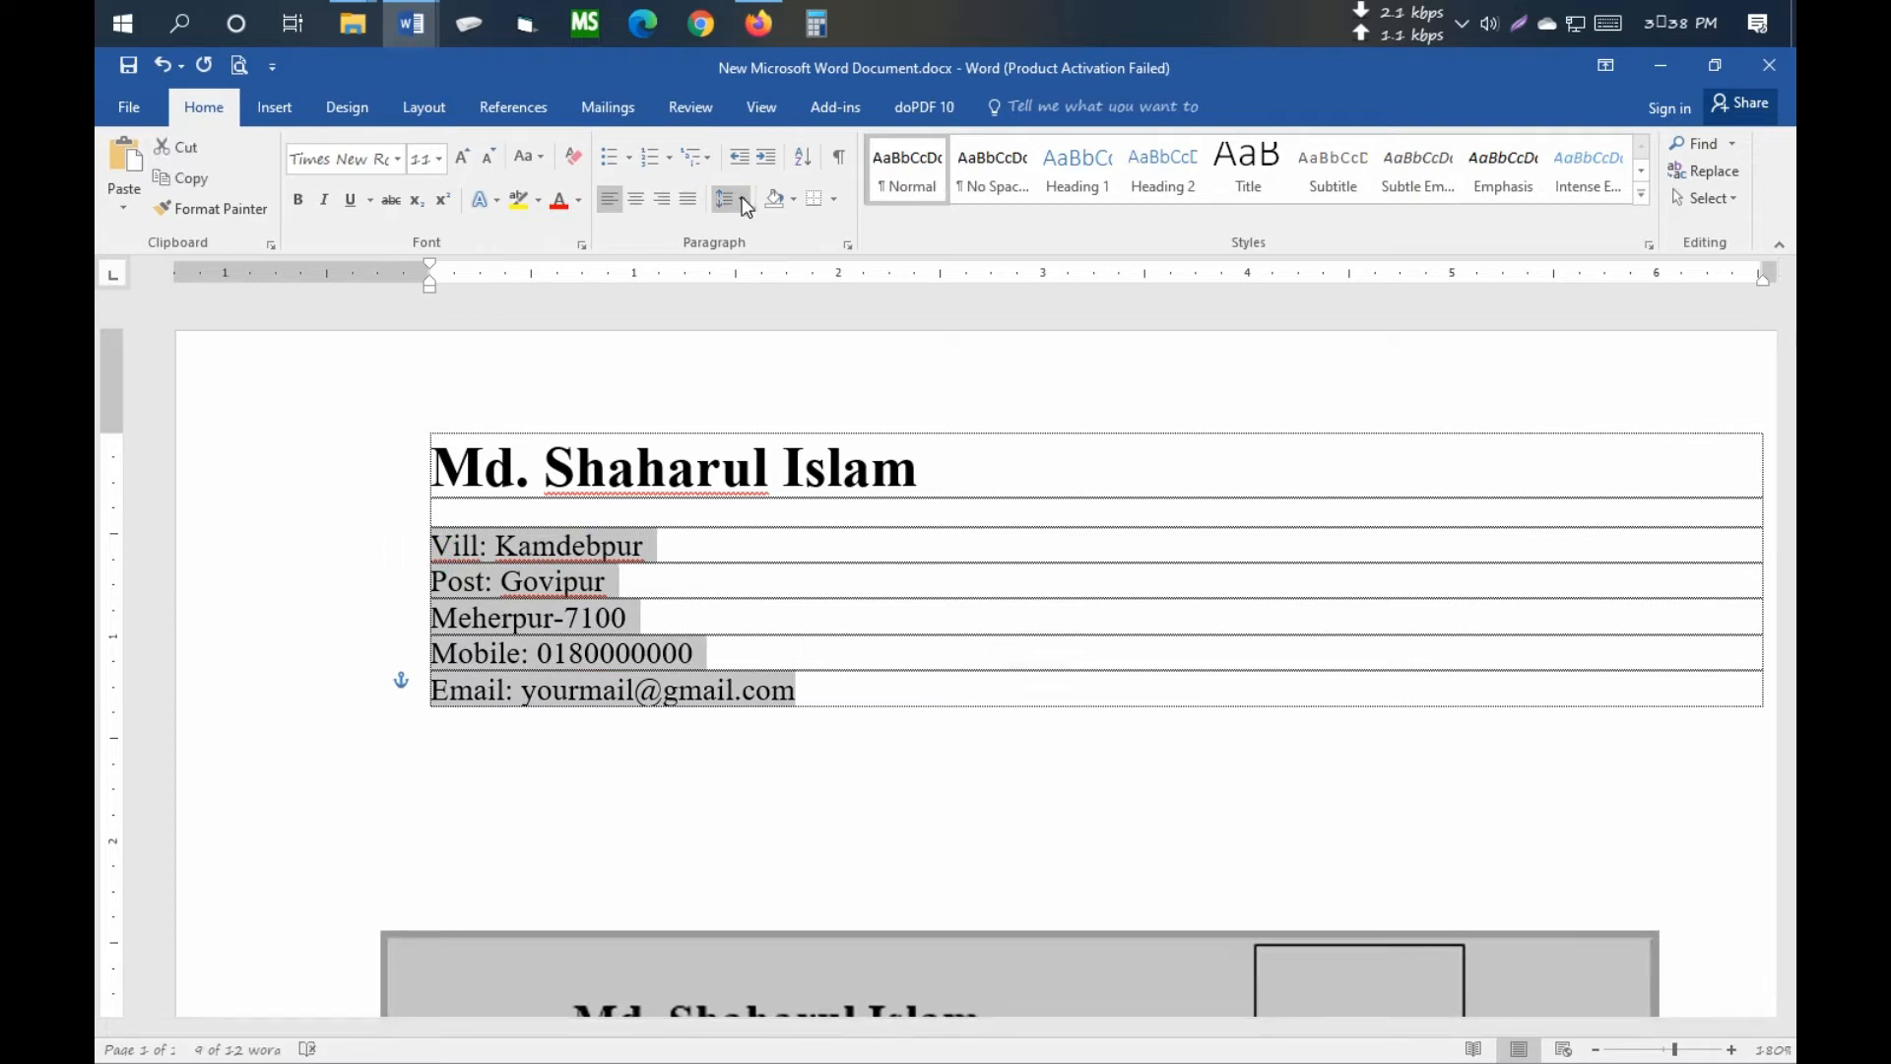
left_click(789, 262)
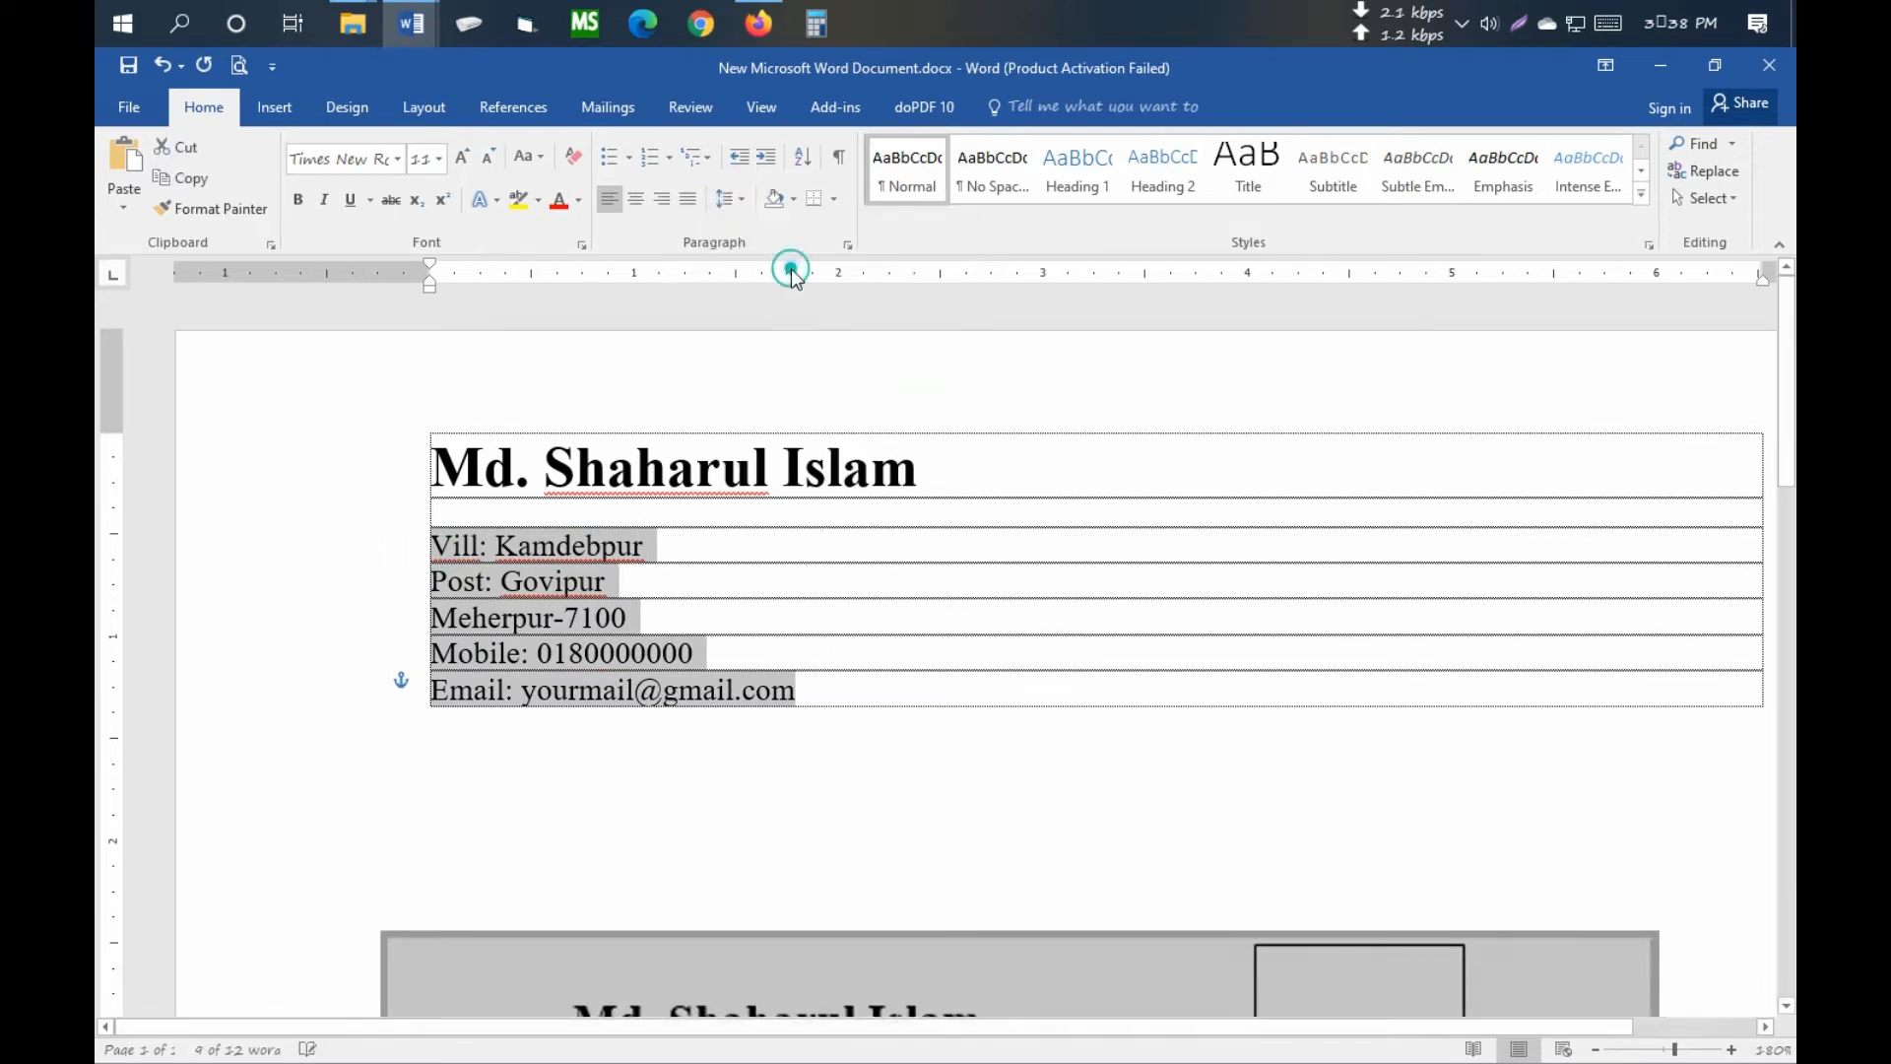
left_click(532, 612)
- Shift the sample resume picture slightly left below the header table
left_click(545, 442)
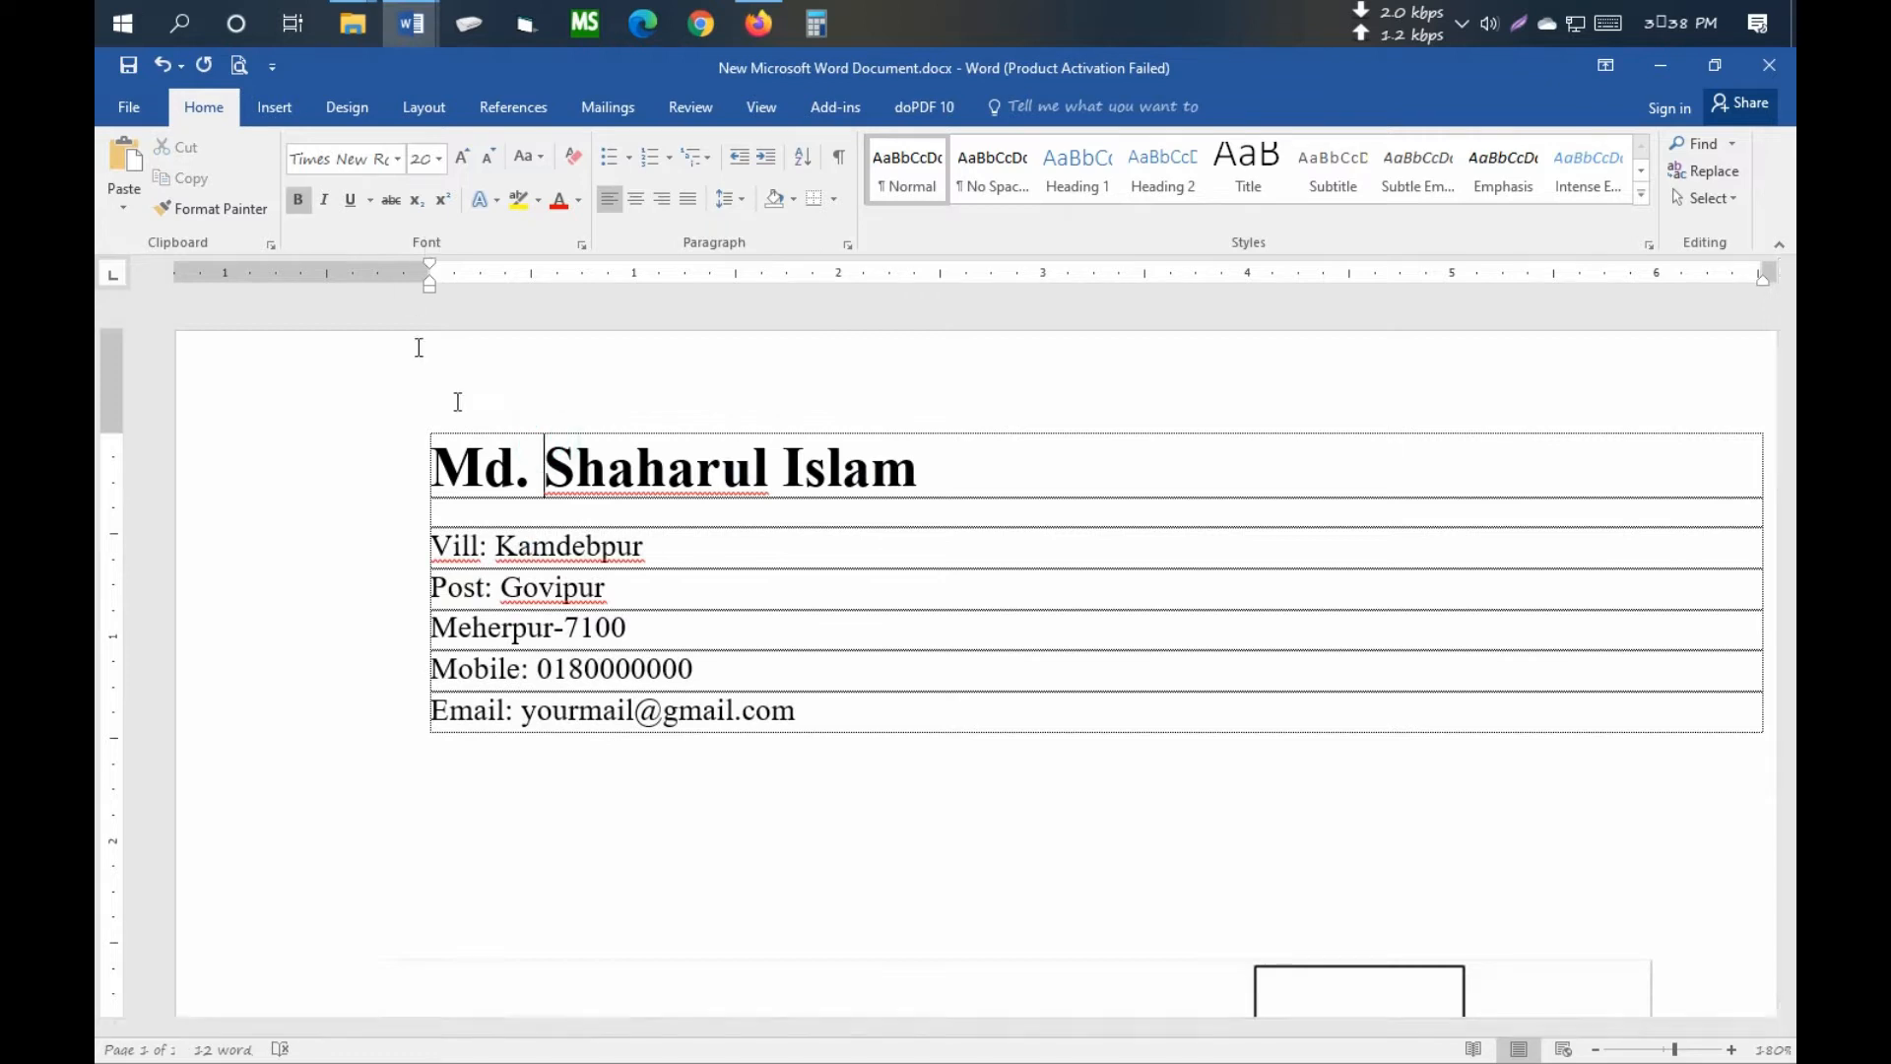
scroll(1215, 680, "down", 6, "ctrl")
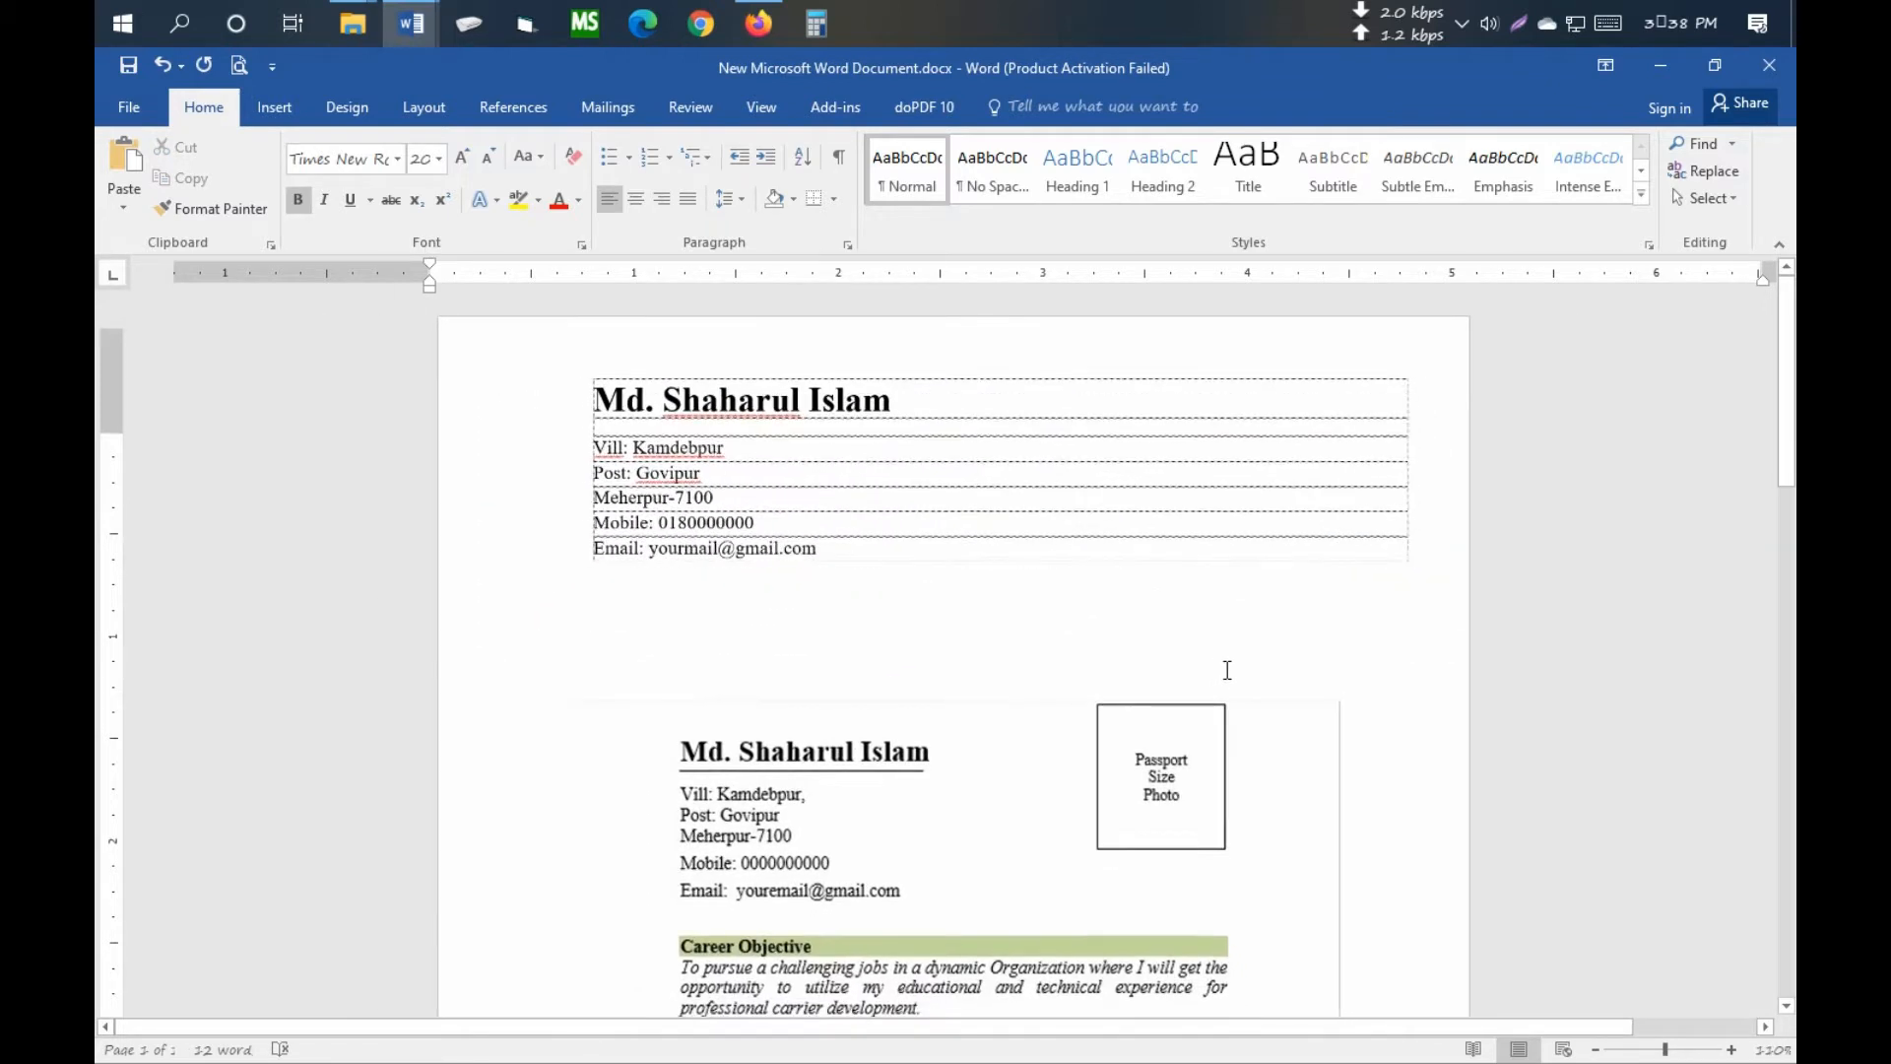
left_click_drag(872, 778, 792, 772)
scroll(886, 734, "down", 4)
scroll(970, 710, "up", 3)
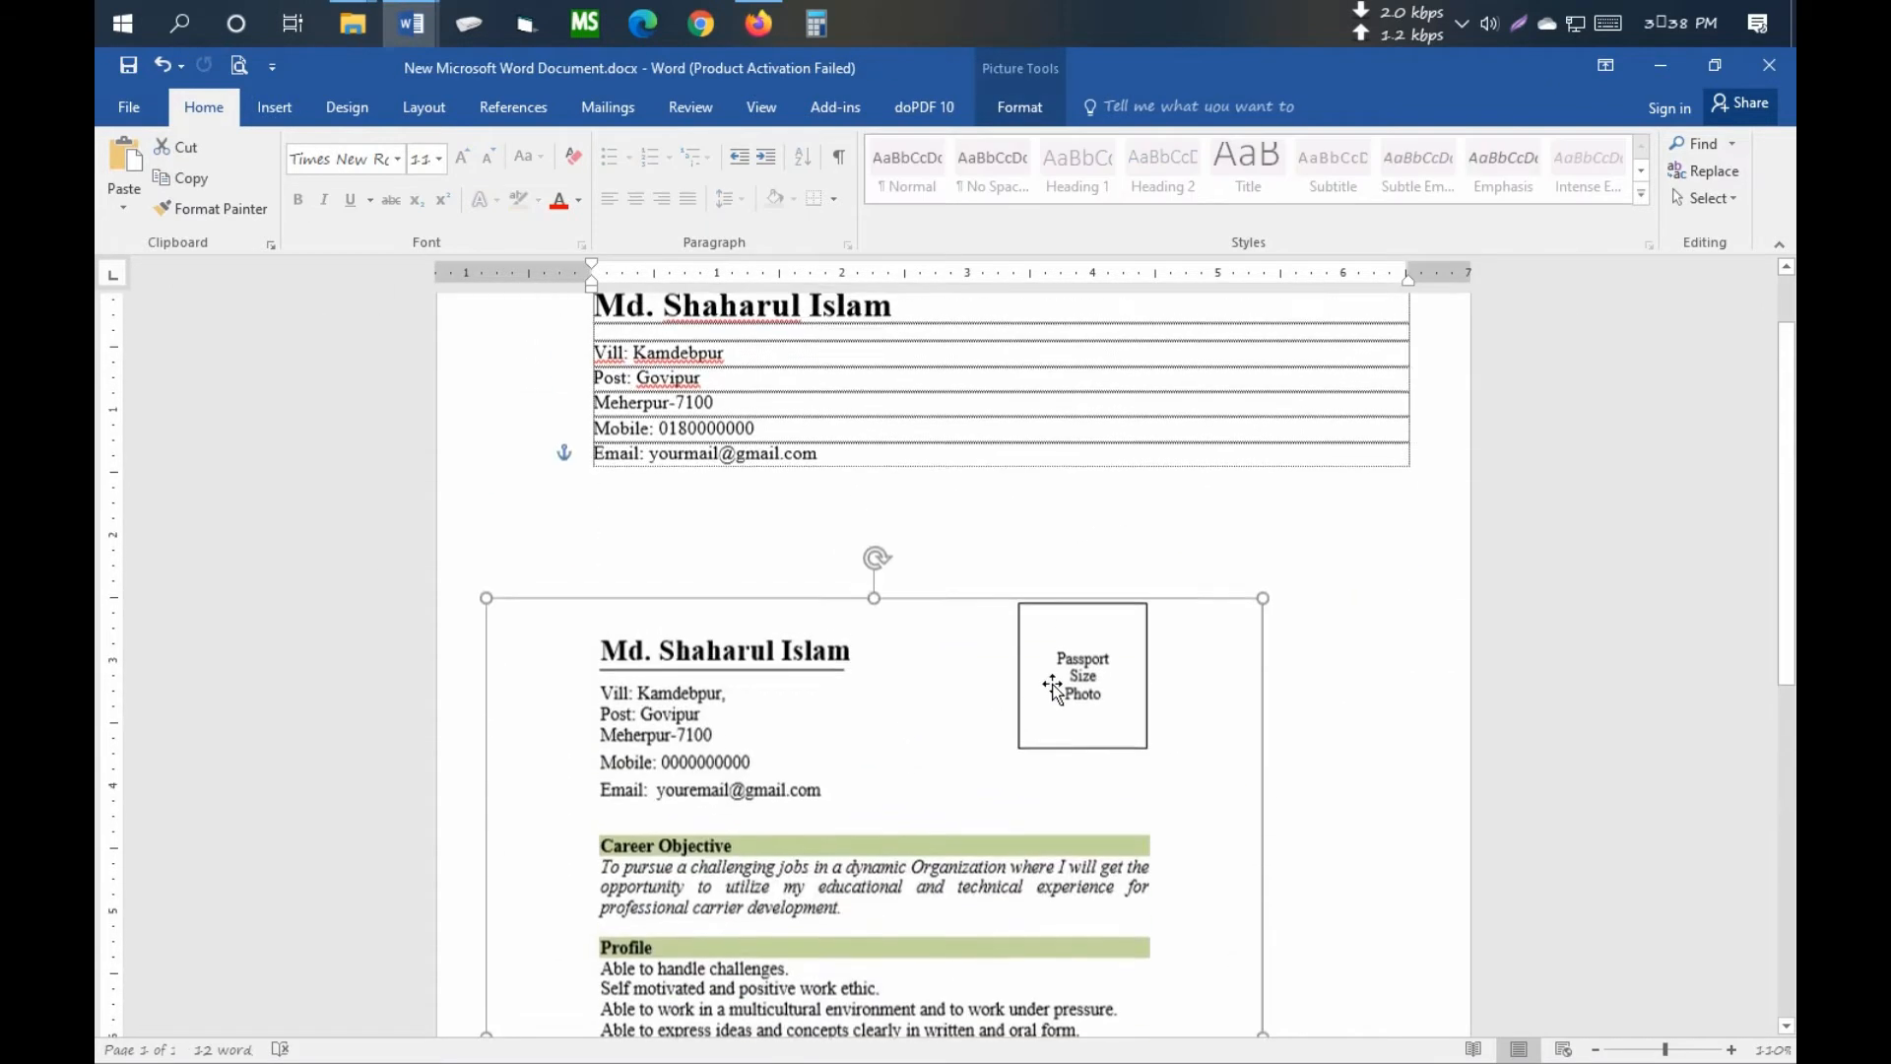
scroll(1068, 684, "up", 2)
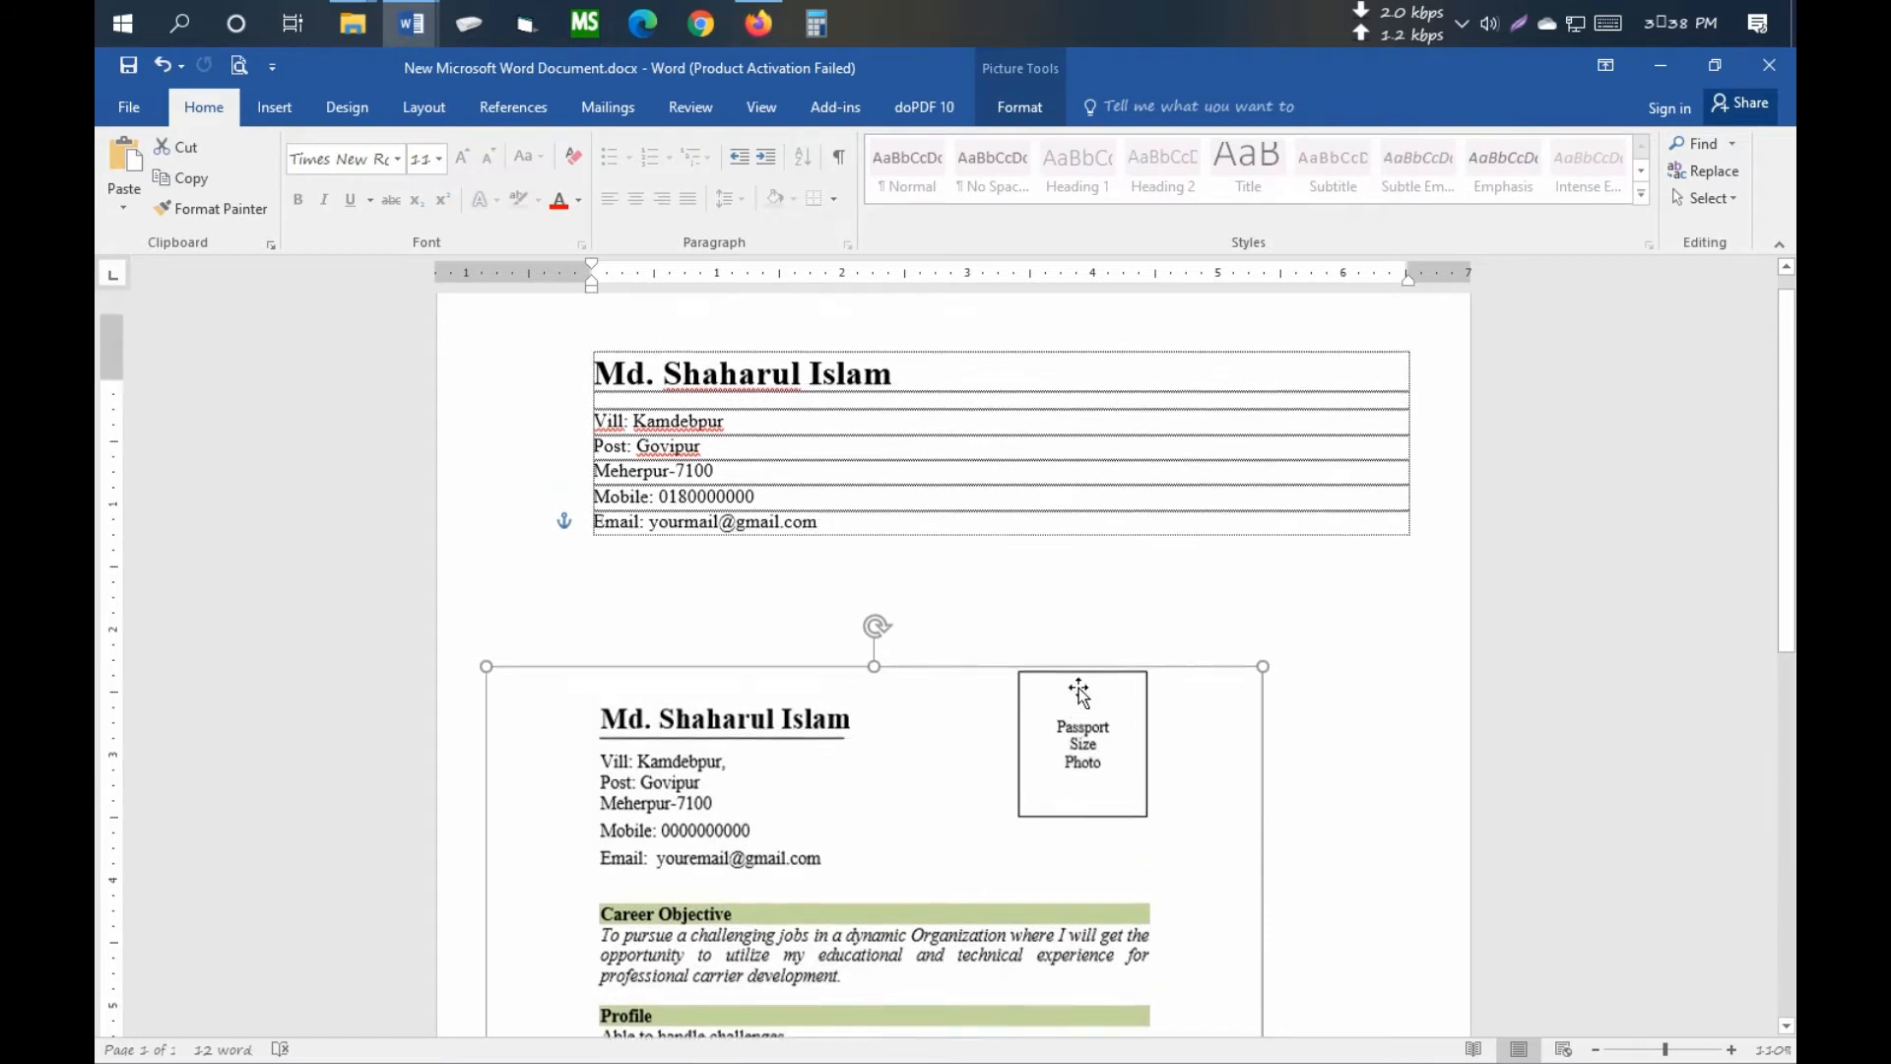
scroll(1254, 660, "up", 3, "ctrl")
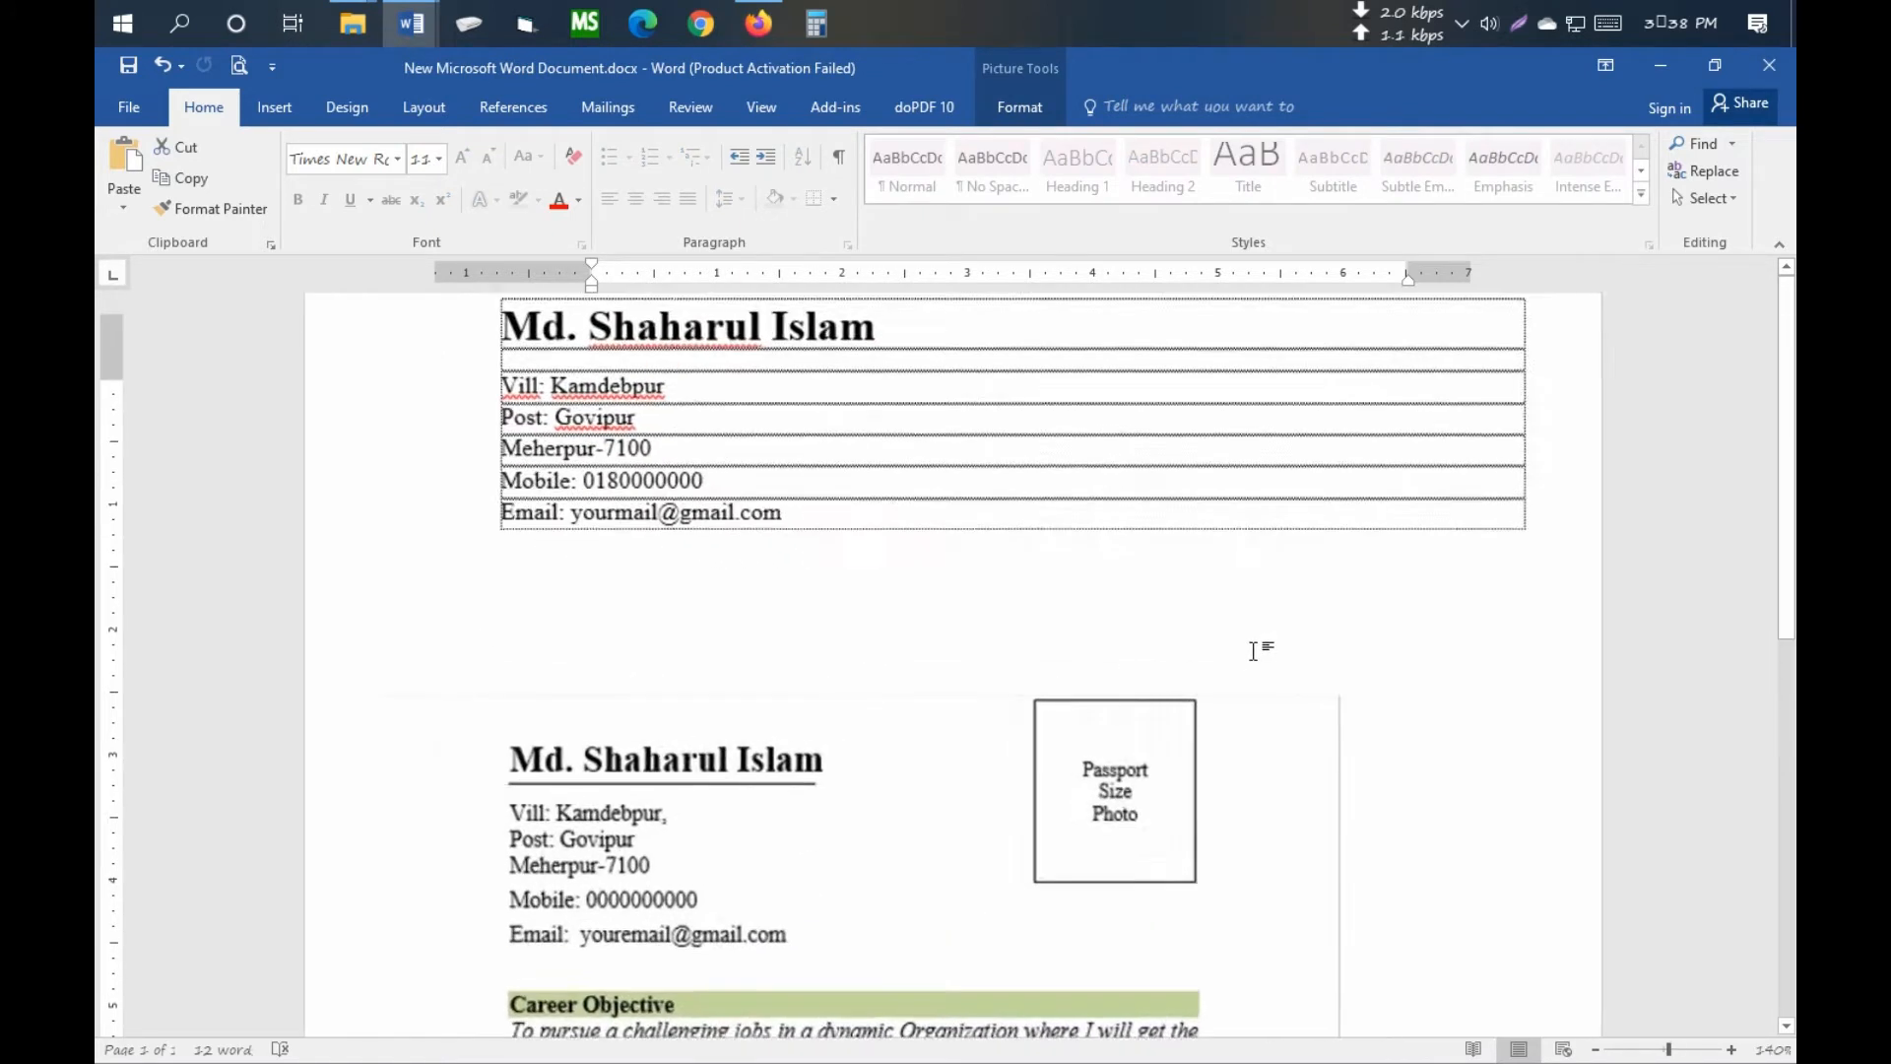
- Draw a text box over the header table's right end and type 'Passport Size Photo'
left_click(275, 106)
left_click(433, 203)
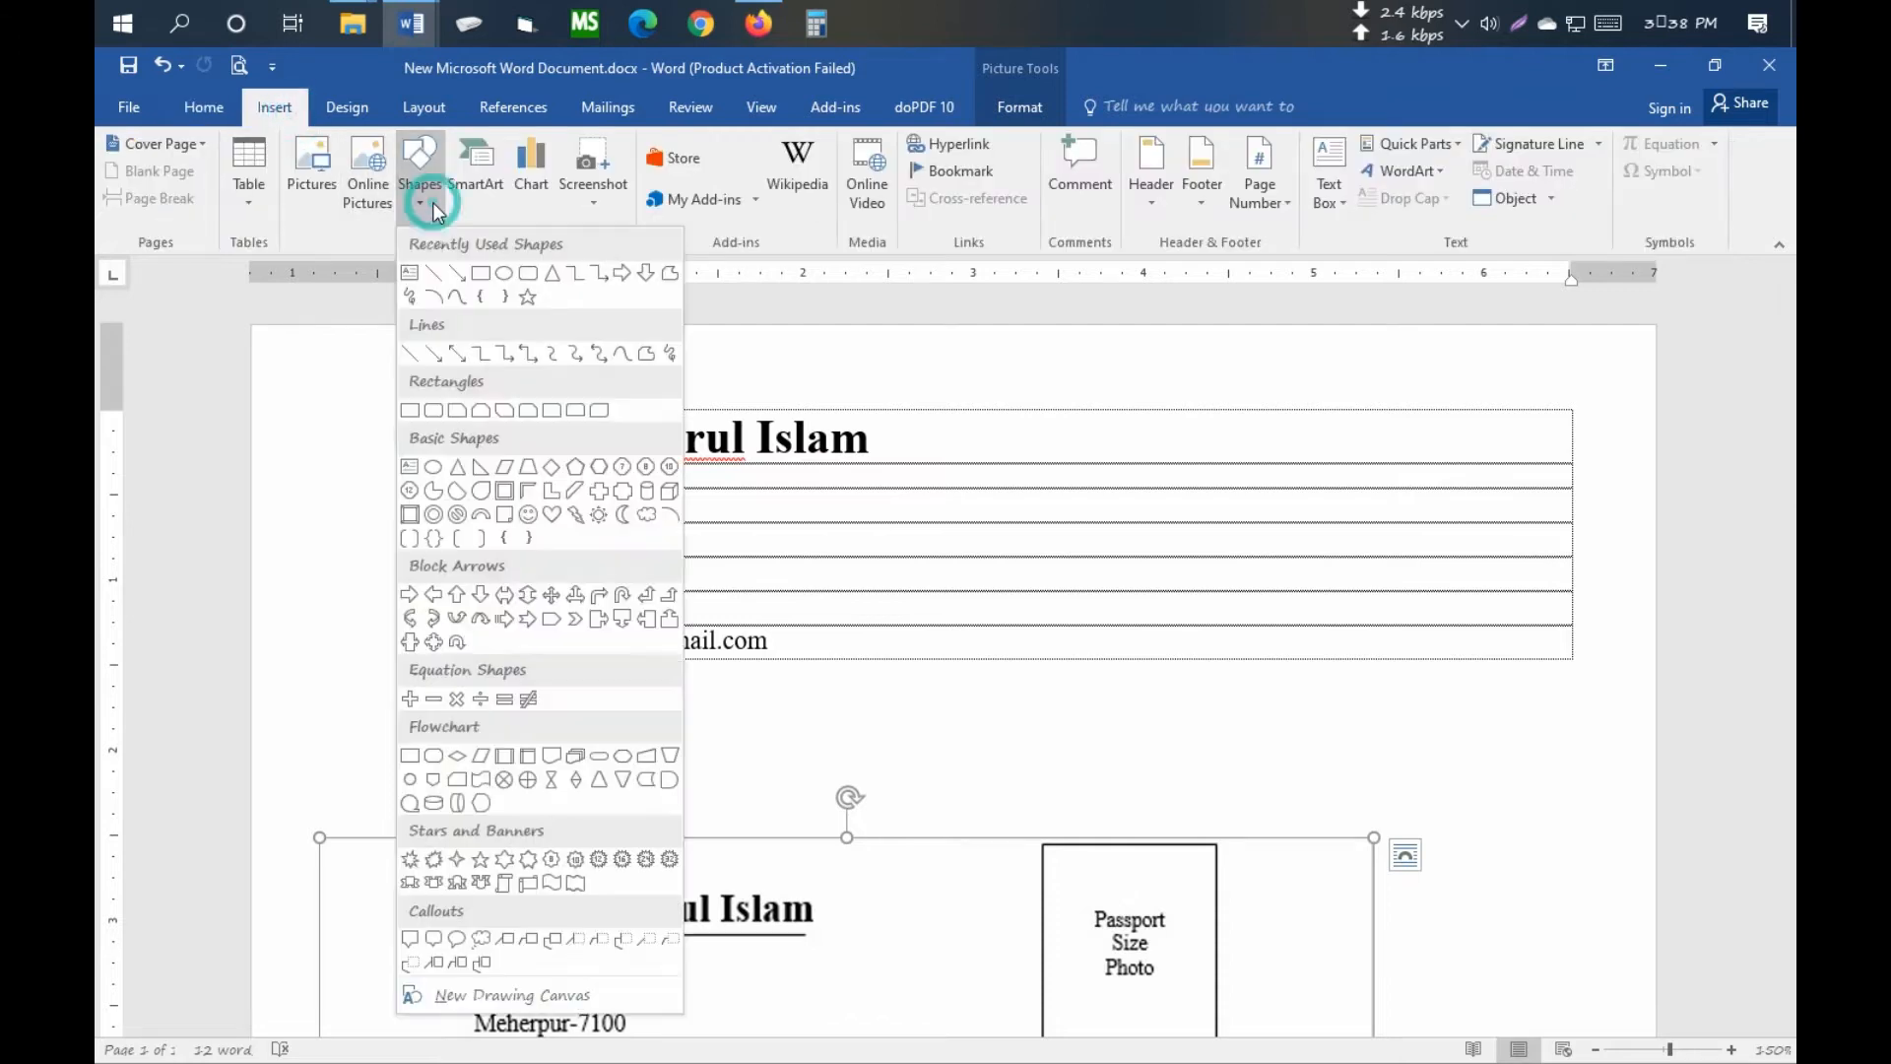
left_click(414, 276)
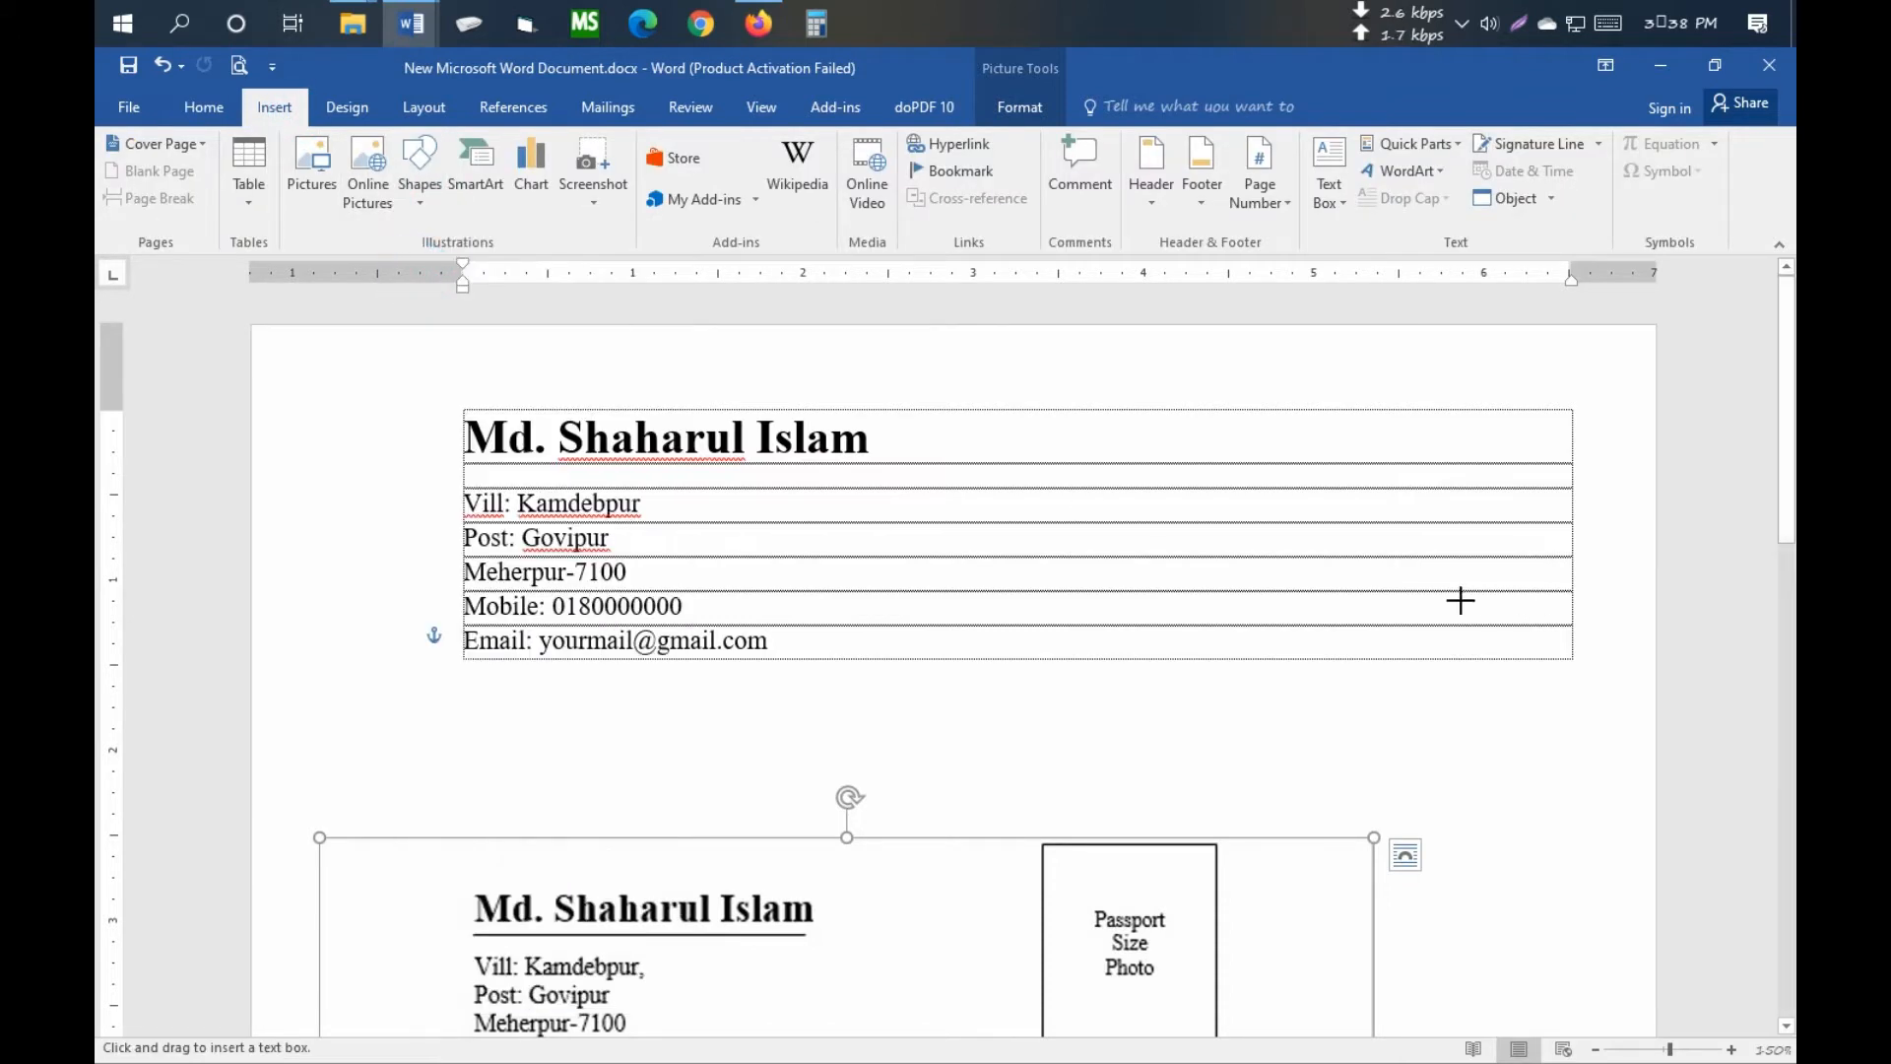
scroll(1333, 363, "down", 1)
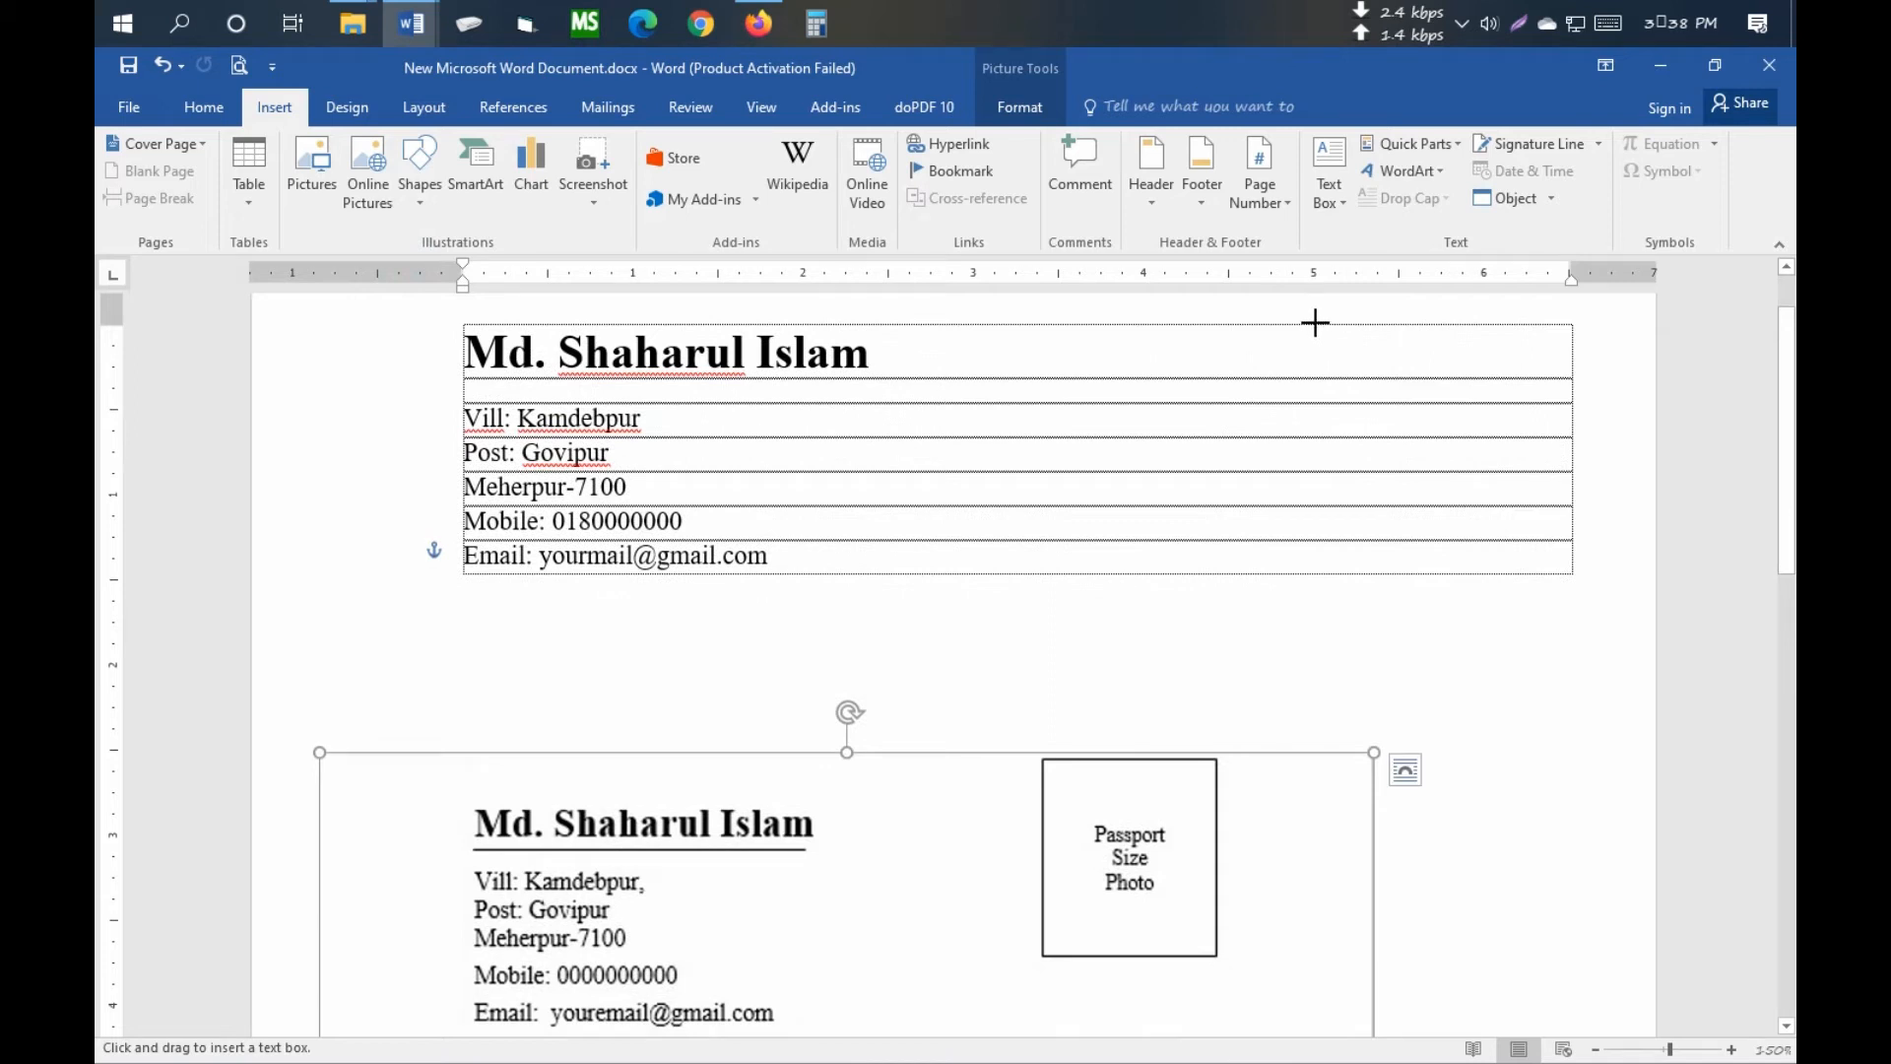
mouse_move(1353, 336)
left_mouse_down()
mouse_move(1487, 528)
mouse_move(1553, 557)
mouse_move(1566, 541)
mouse_move(1571, 559)
left_mouse_up()
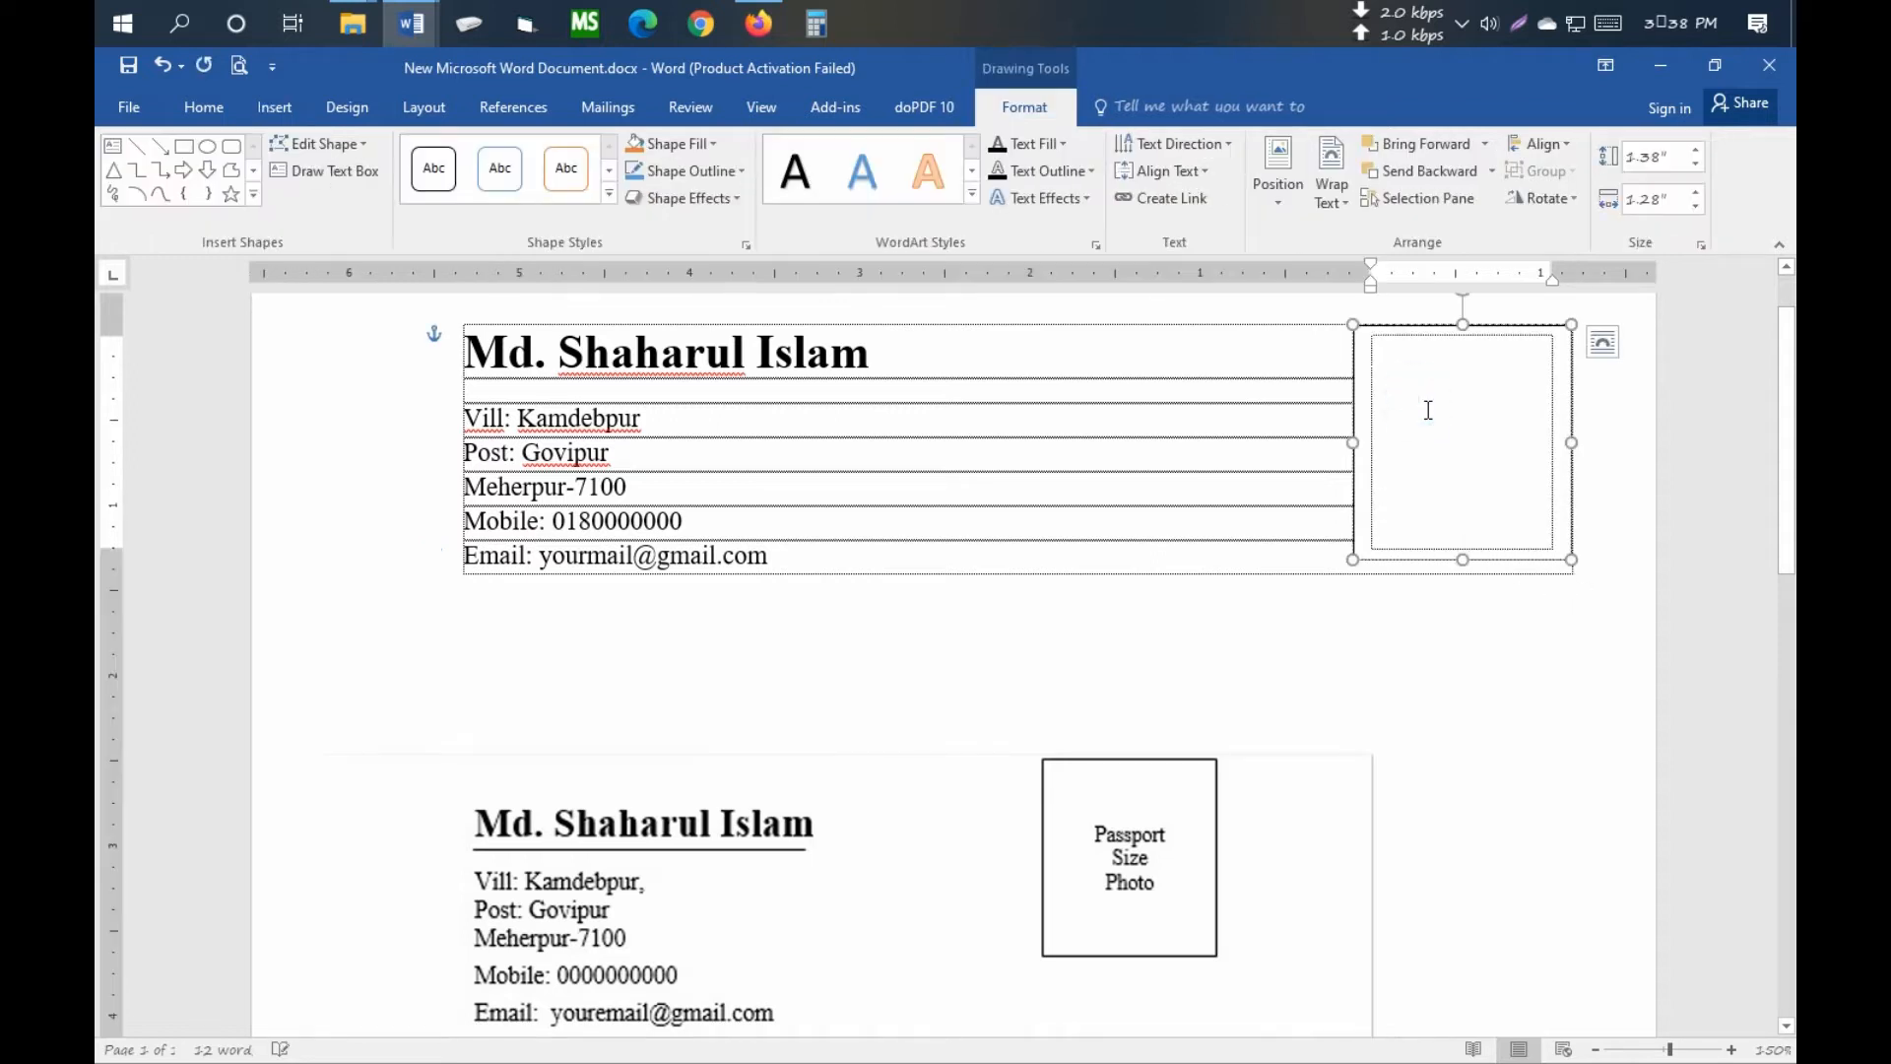
type("Photo")
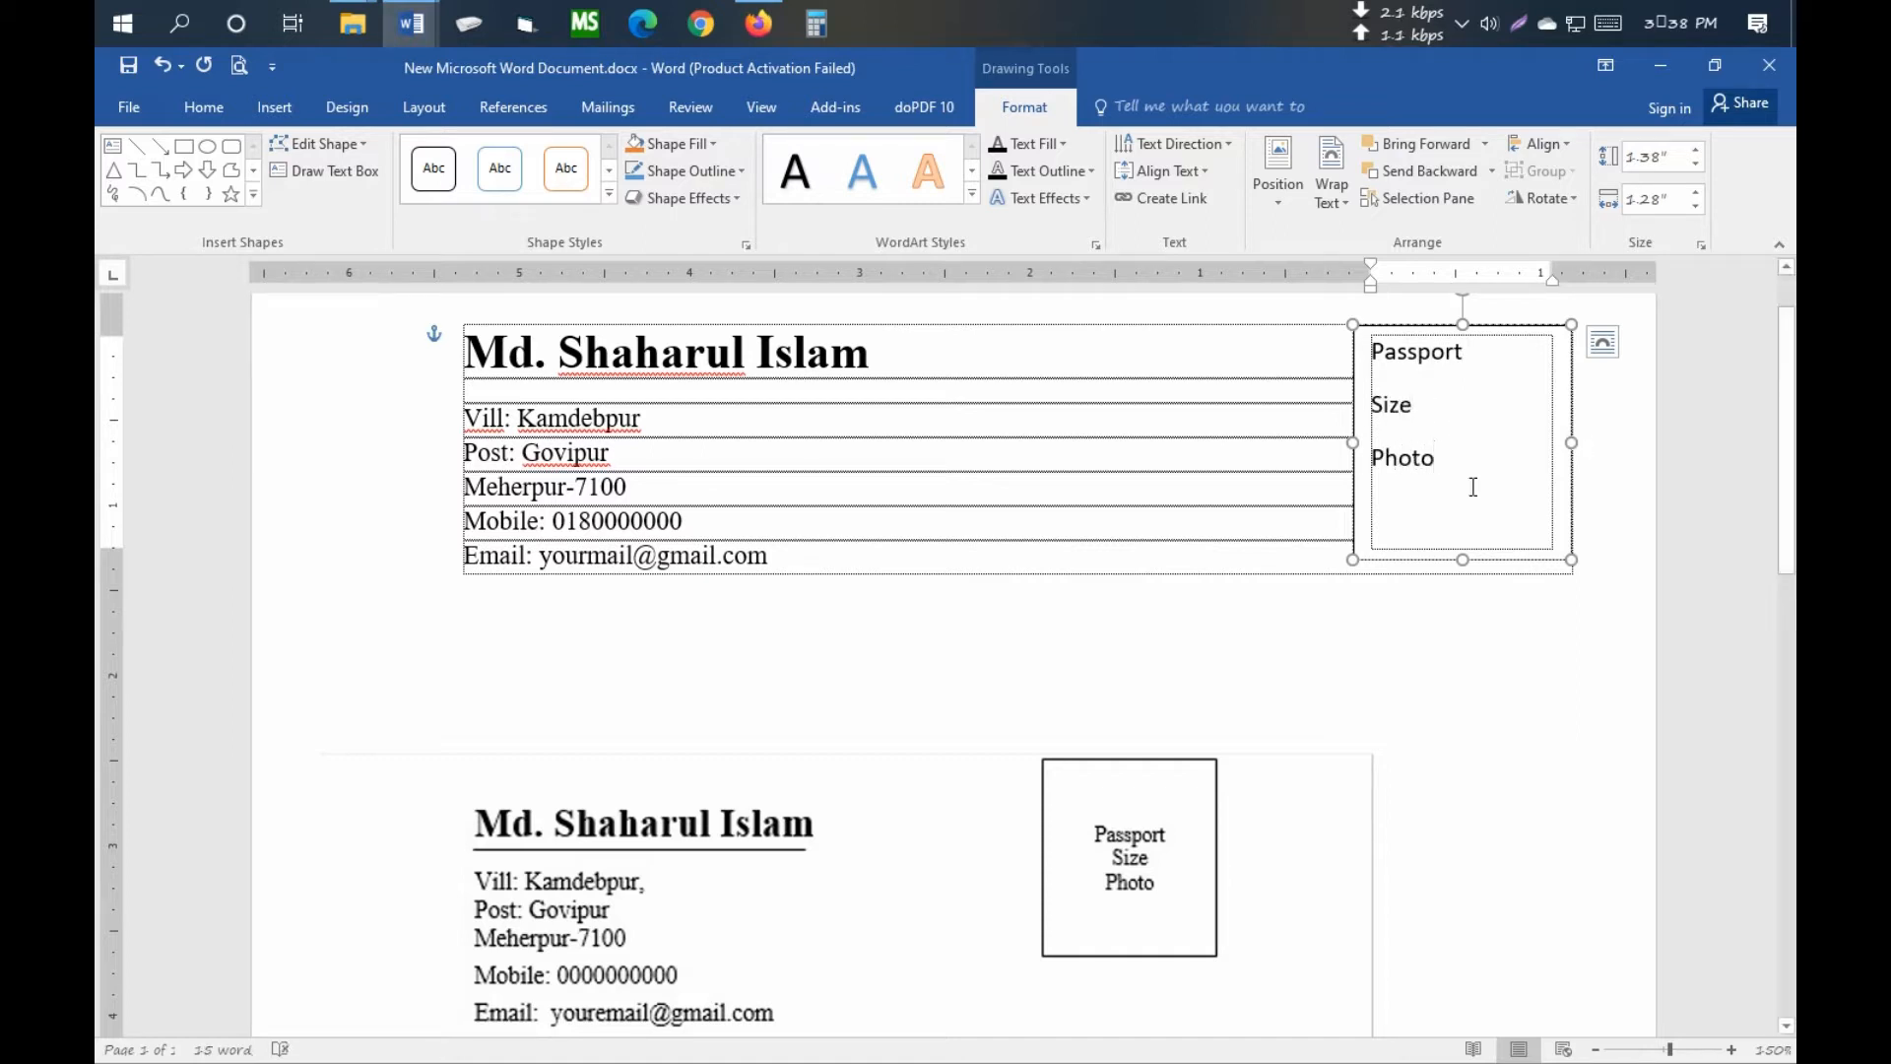
- Set the photo box text to Times New Roman and centre it
key("ctrl+a")
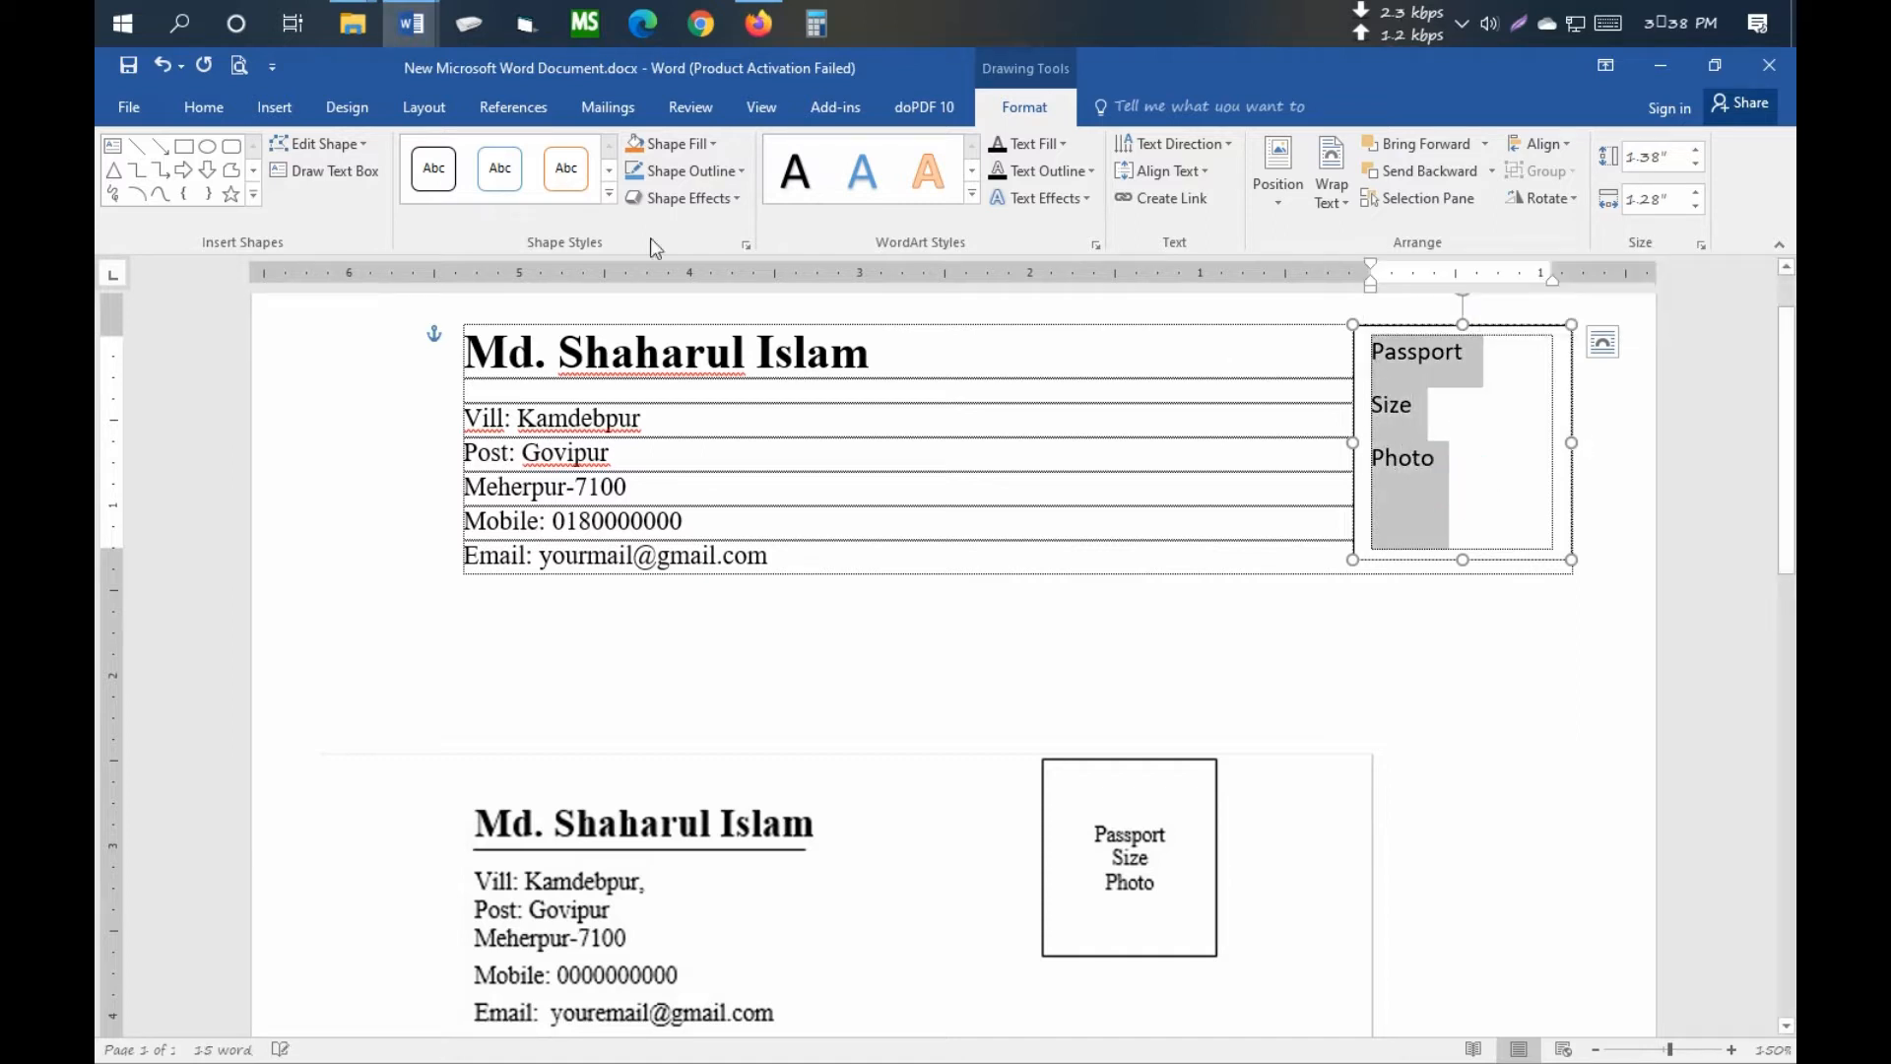
left_click(197, 114)
left_click(397, 157)
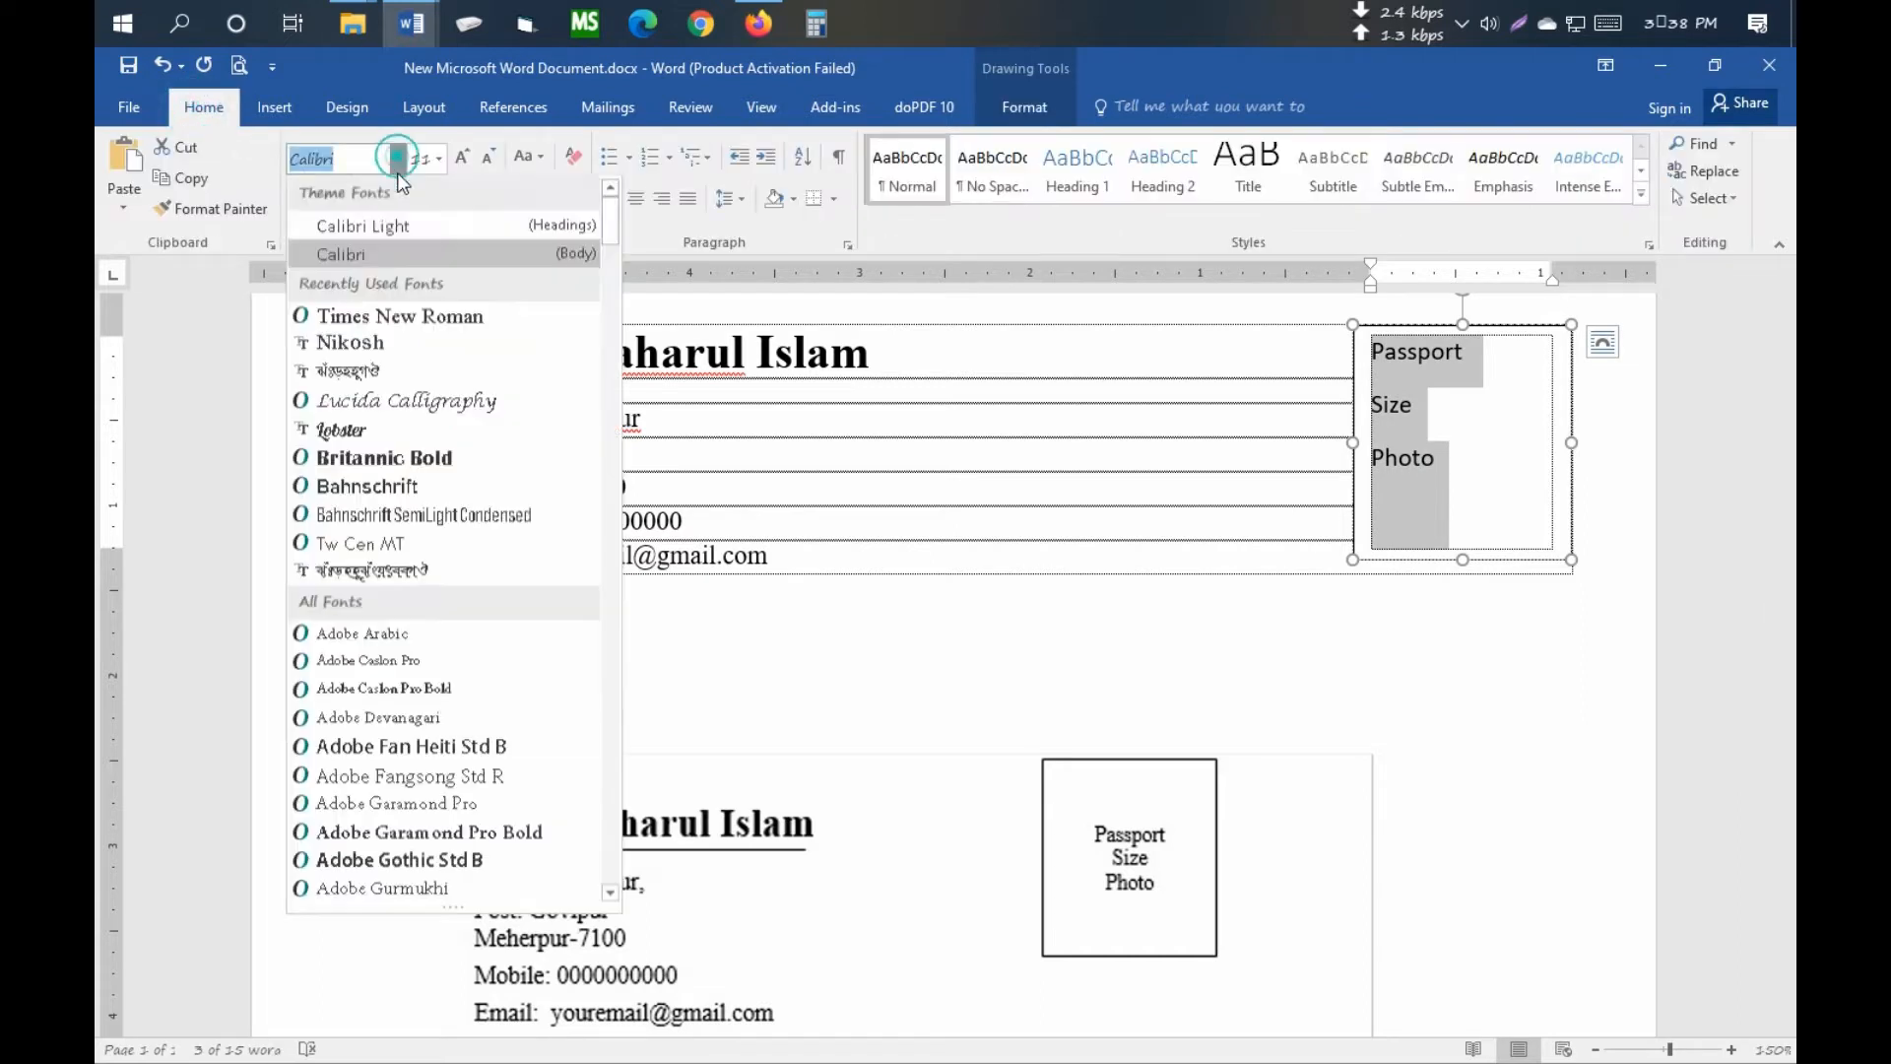
left_click(395, 317)
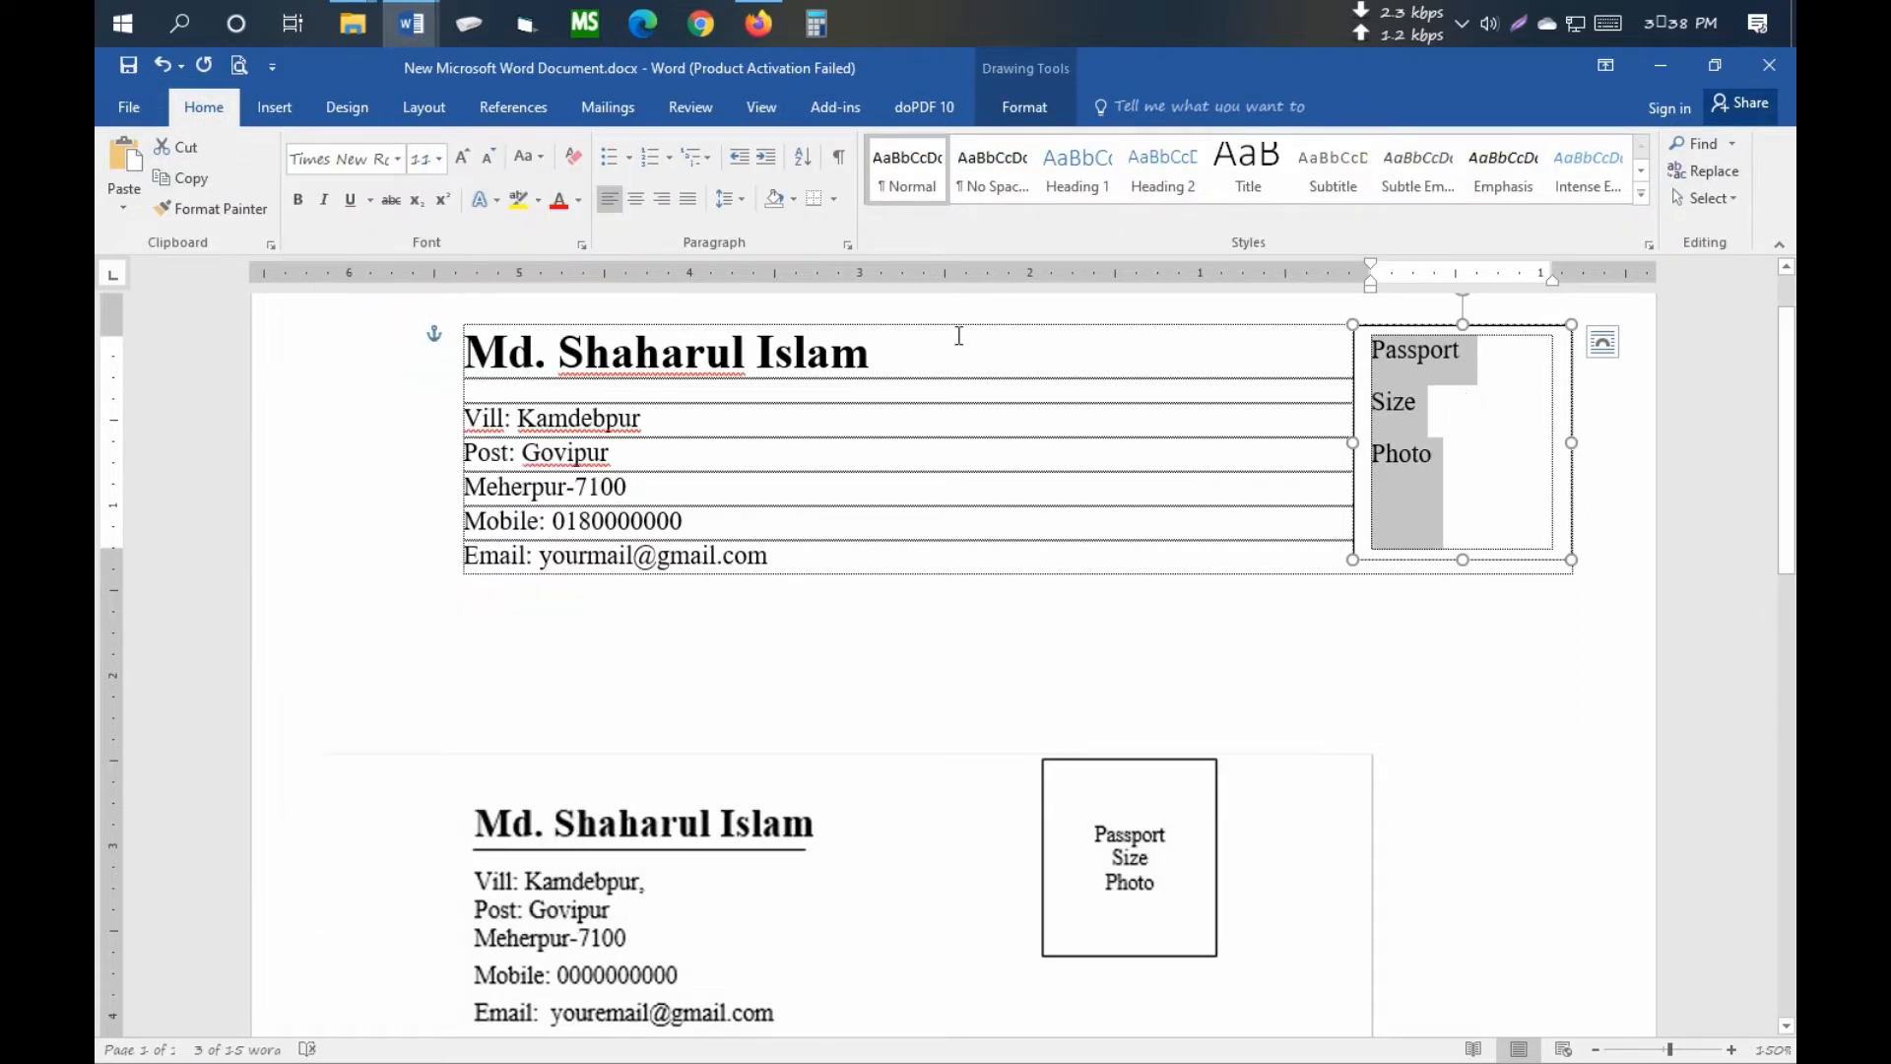
left_click(636, 199)
left_click(1461, 404)
- Add a size-5 blank line above Passport and remove the space after each paragraph
left_click(1419, 351)
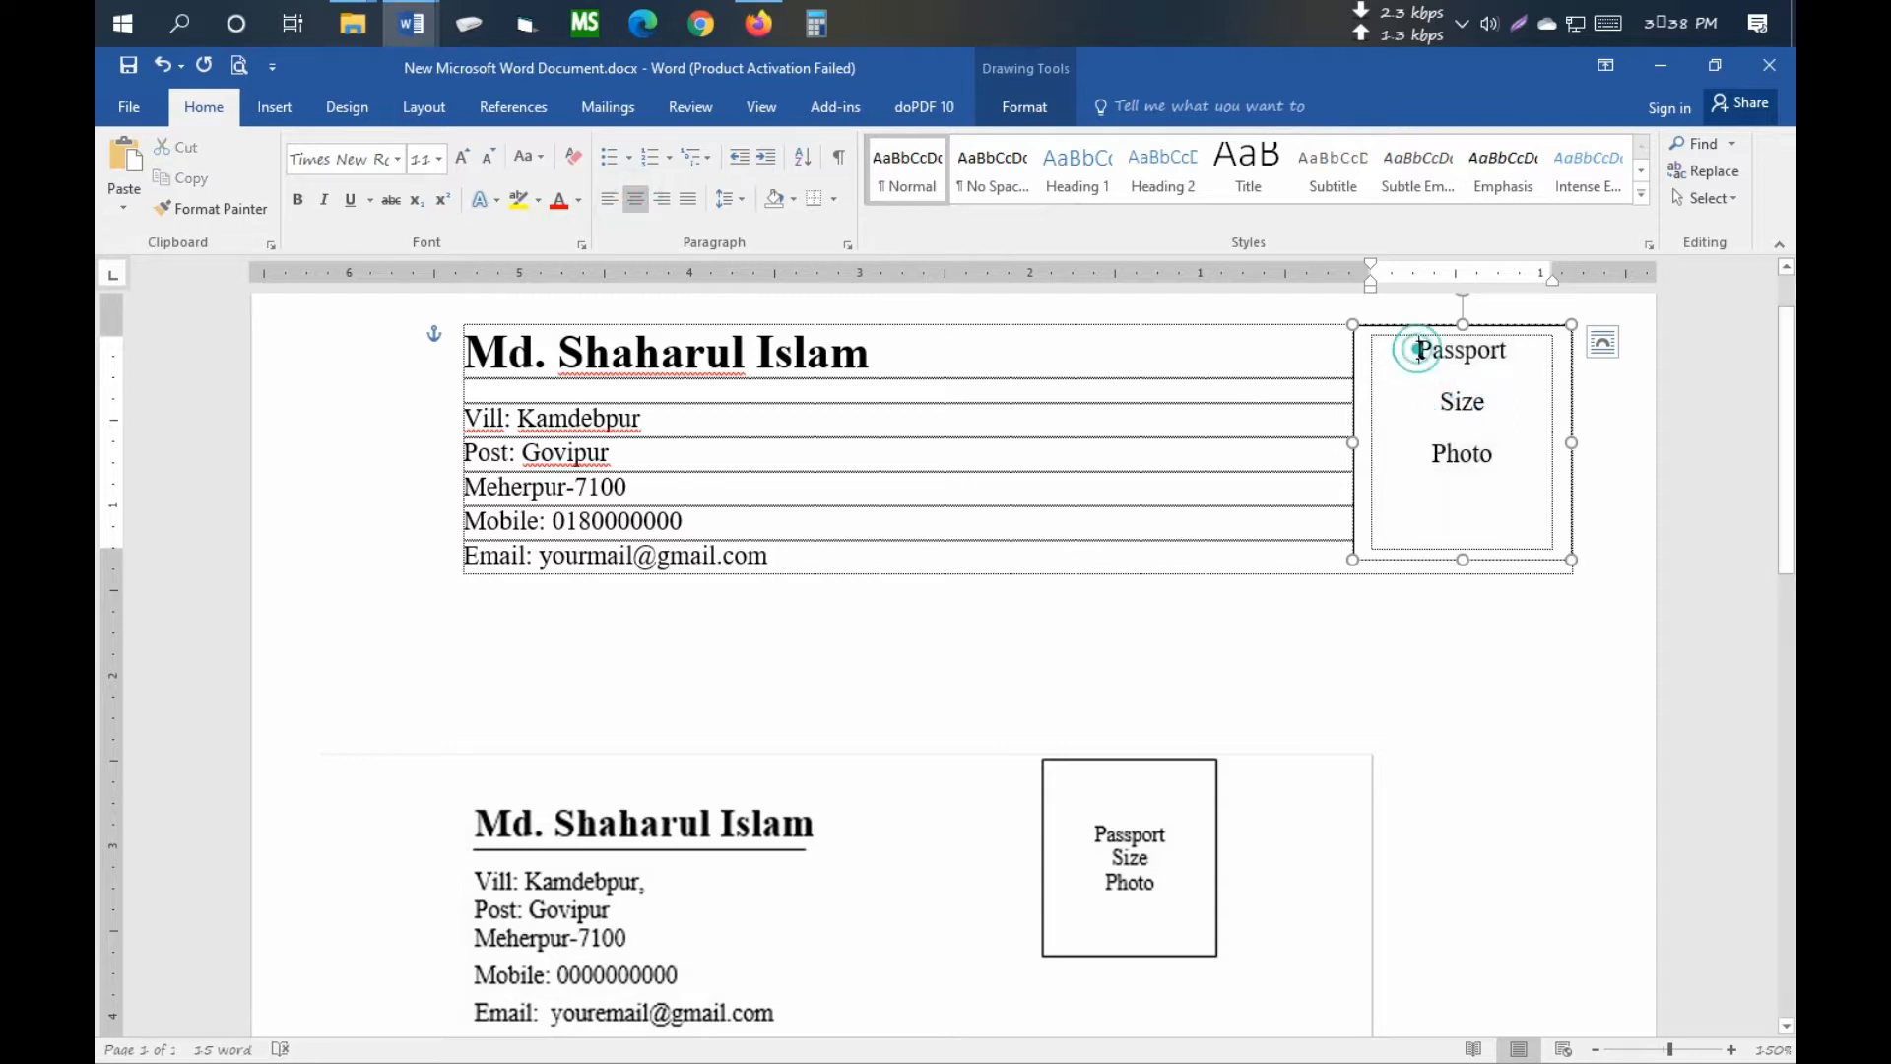
key("Return")
left_click(1469, 365)
key("ctrl+[")
key("ctrl+[")
key("ctrl+[")
key("ctrl+[")
key("ctrl+[")
key("ctrl+[")
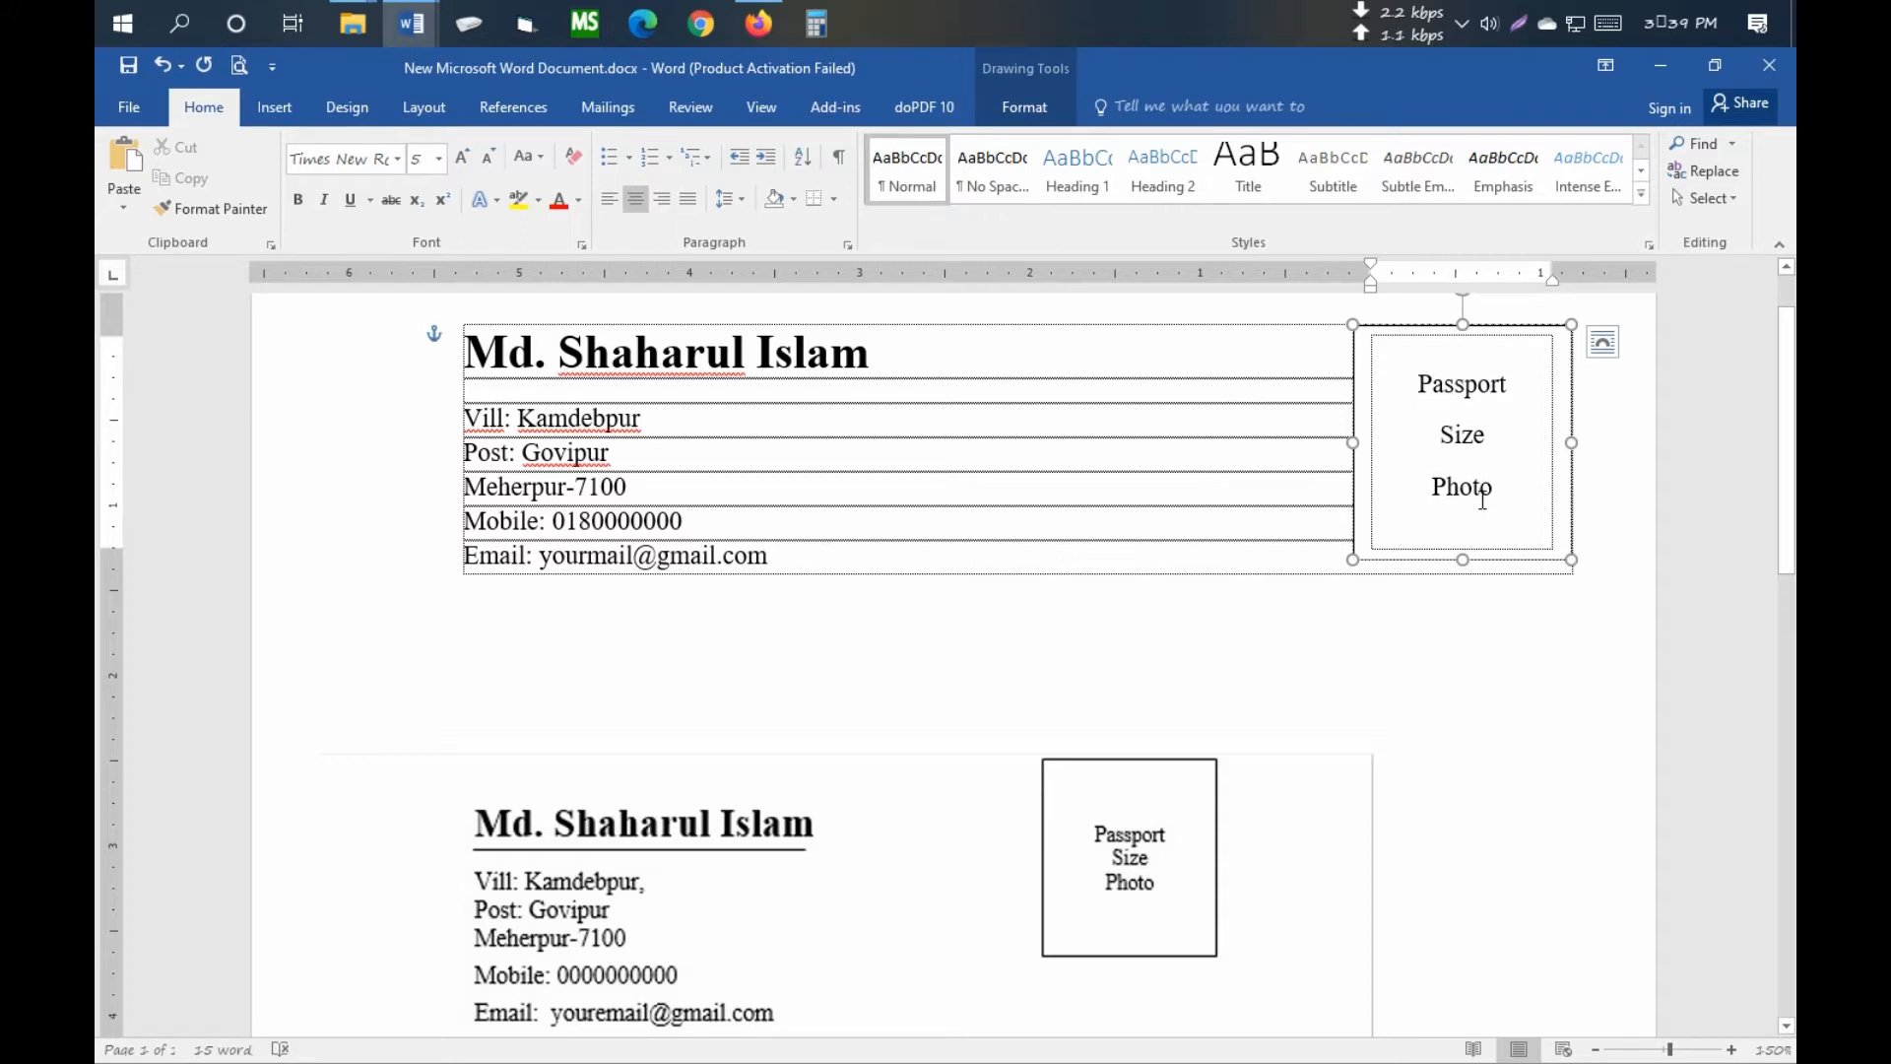
left_click_drag(1493, 499, 1419, 380)
left_click(726, 199)
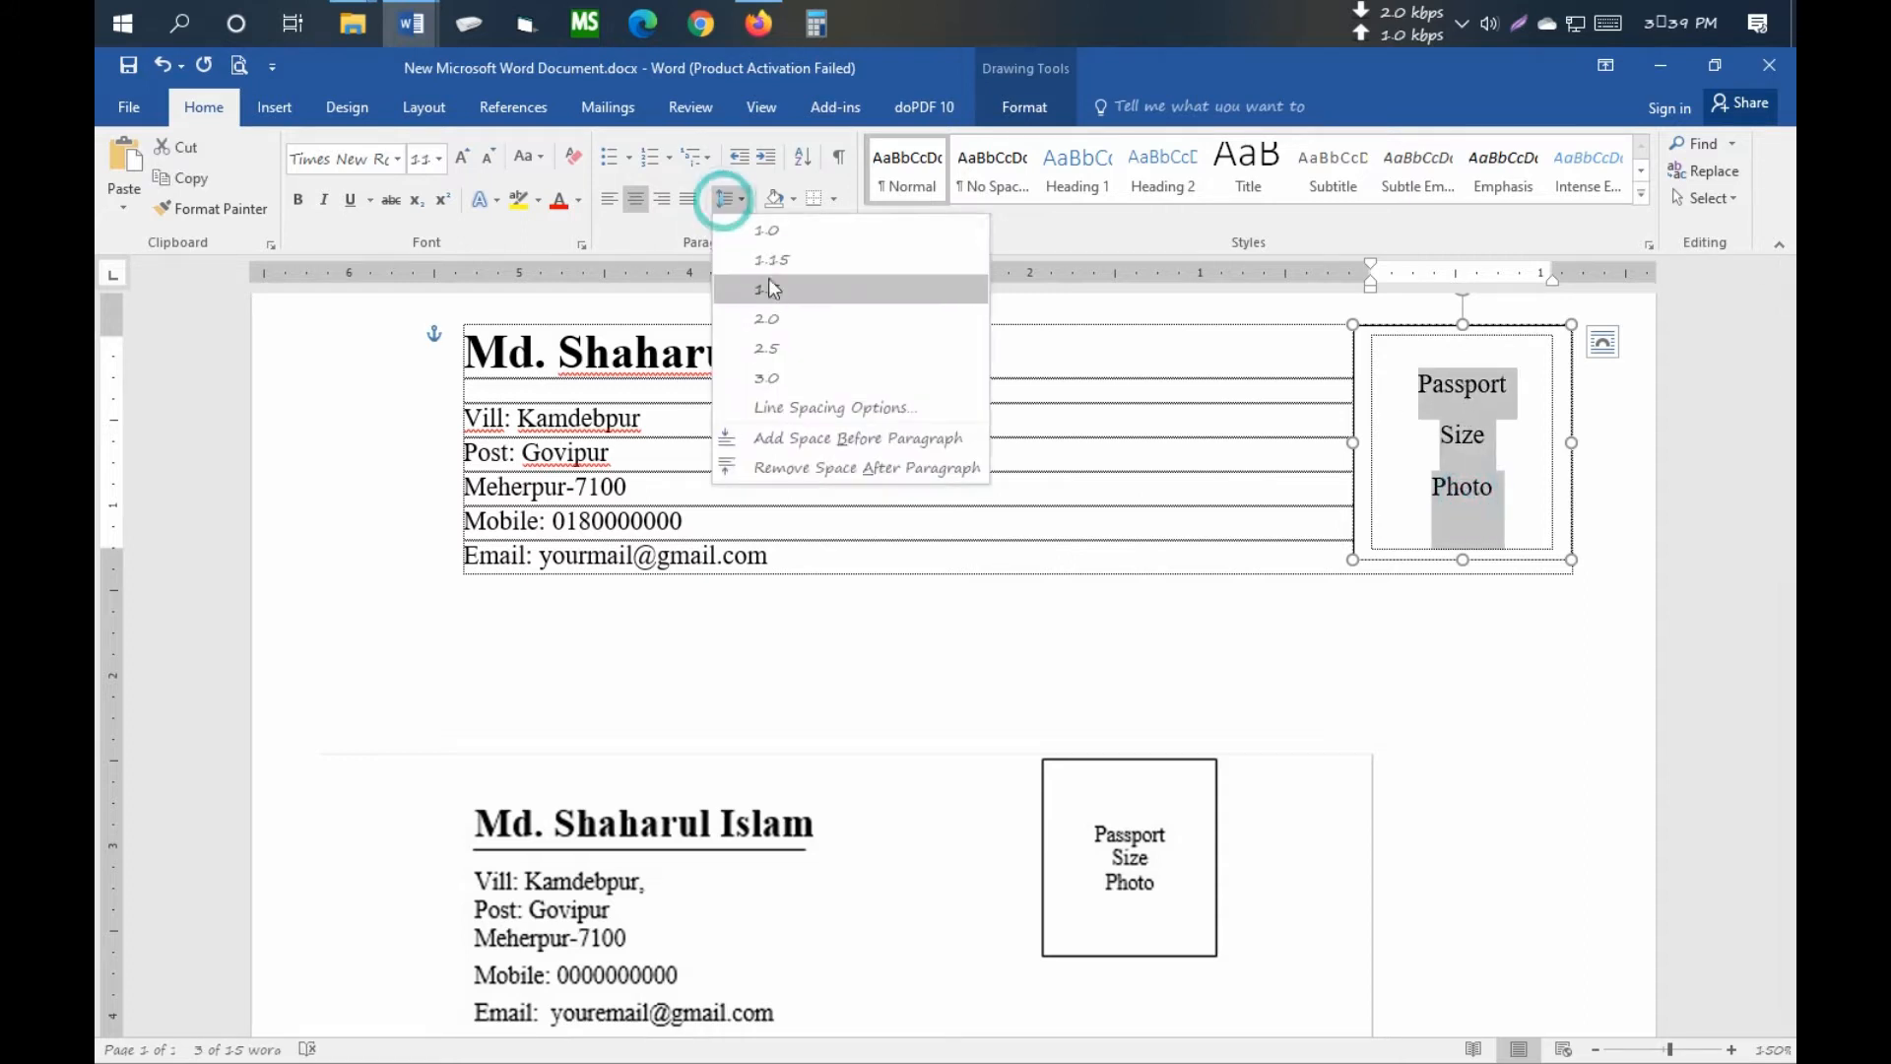
left_click(800, 465)
- Keep a single blank line above the photo text, leave the box and open the print preview
left_click(1462, 438)
left_click(1466, 359)
key("Return")
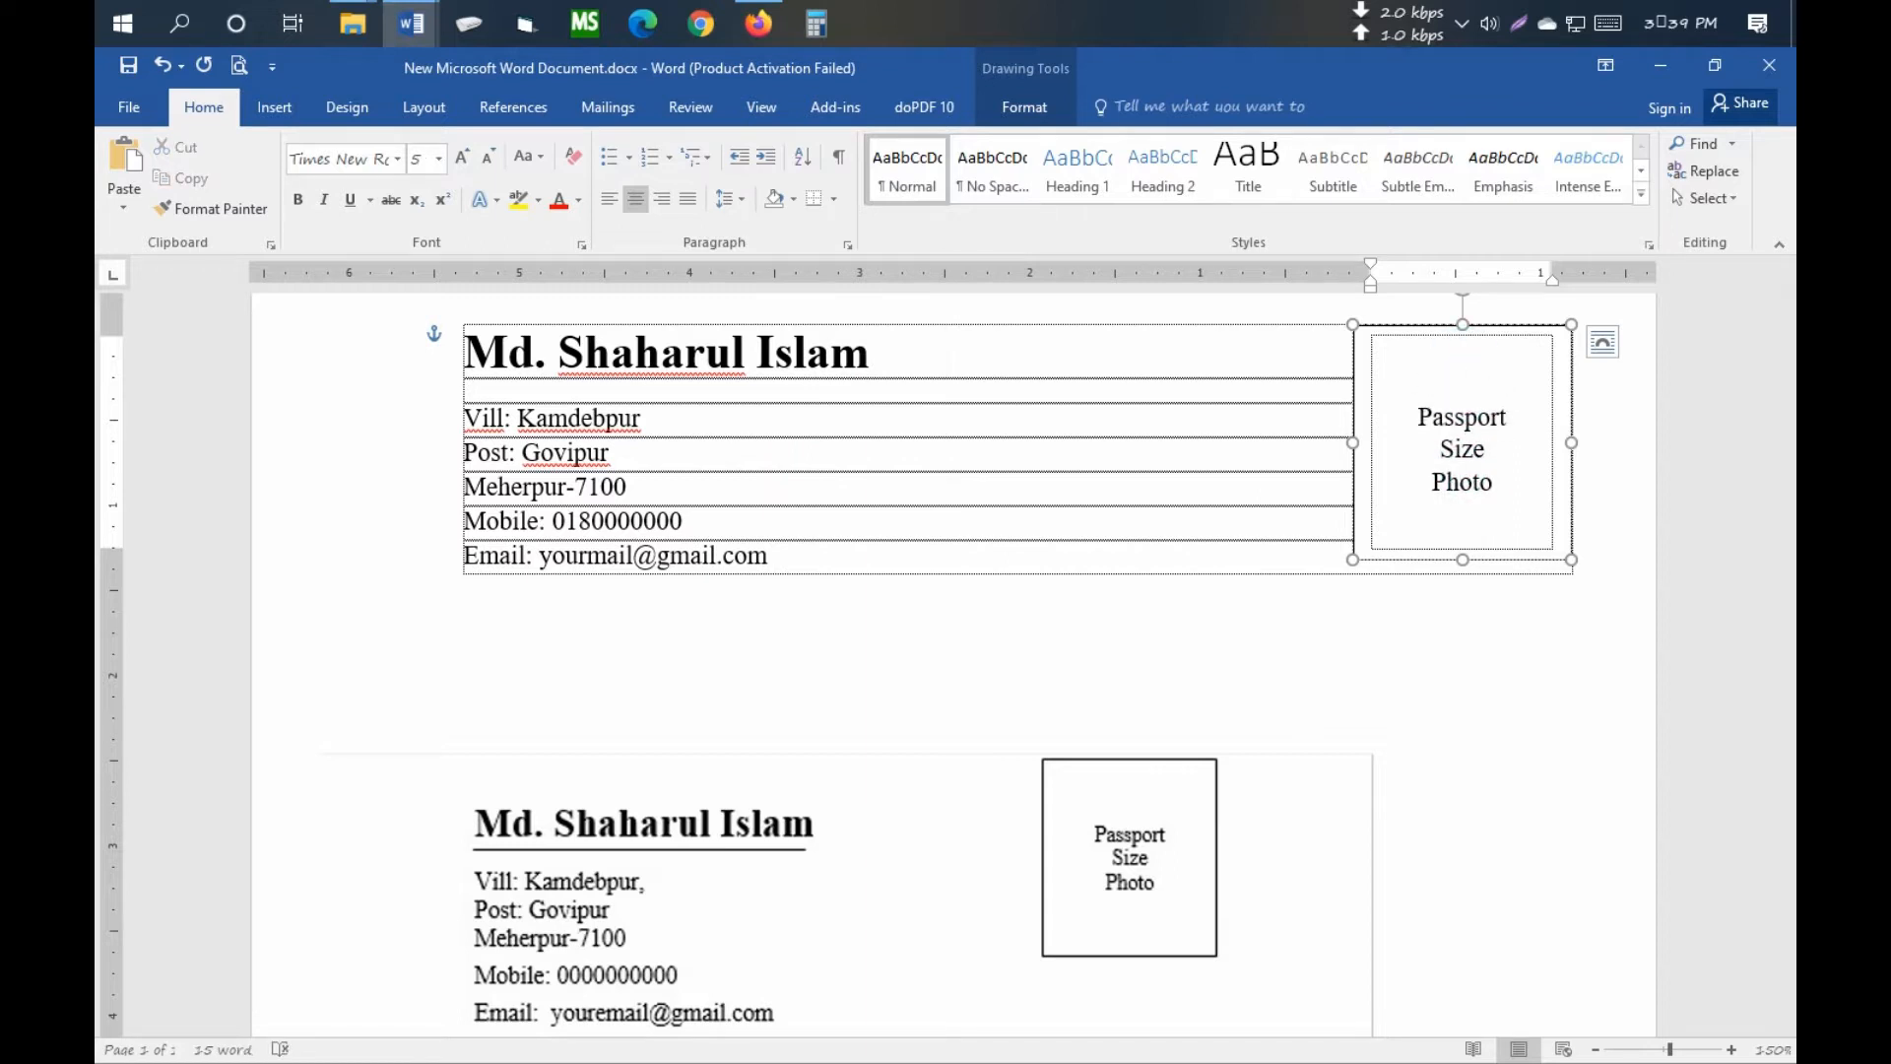
key("BackSpace")
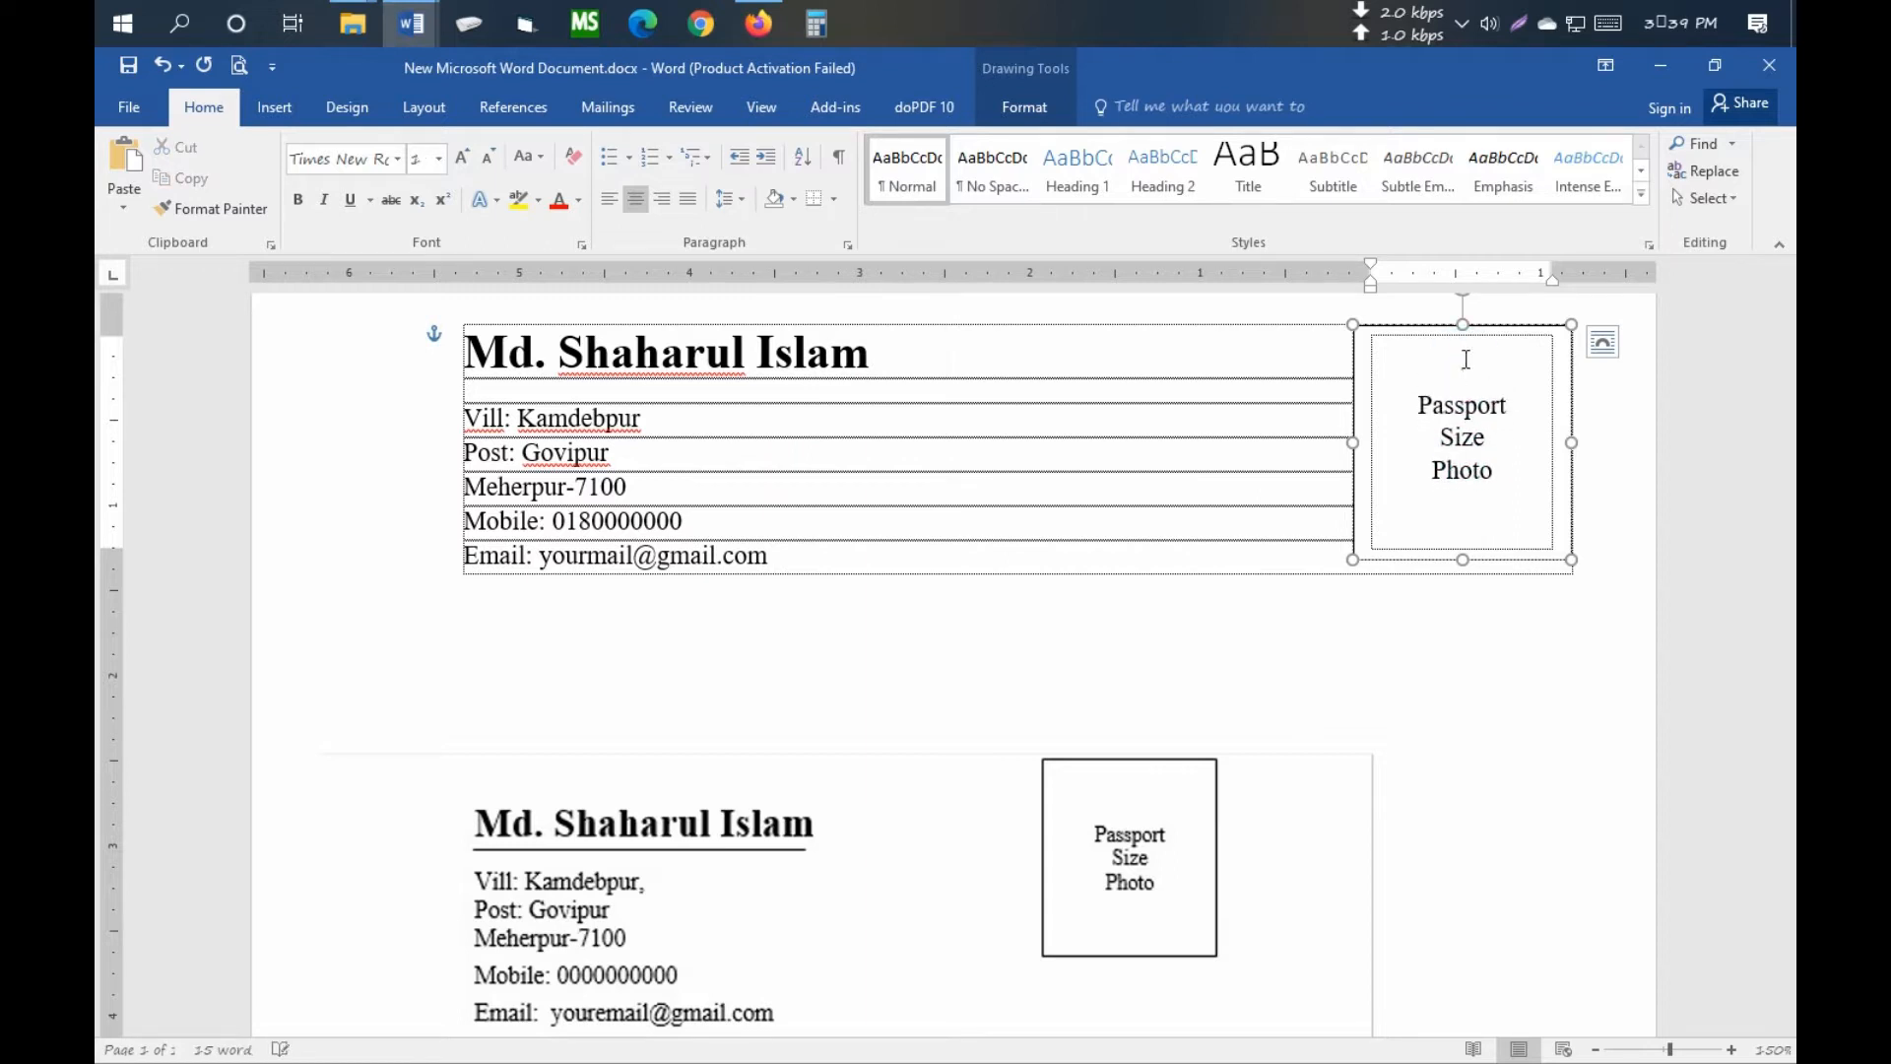
left_click(978, 467)
scroll(1000, 458, "down", 1)
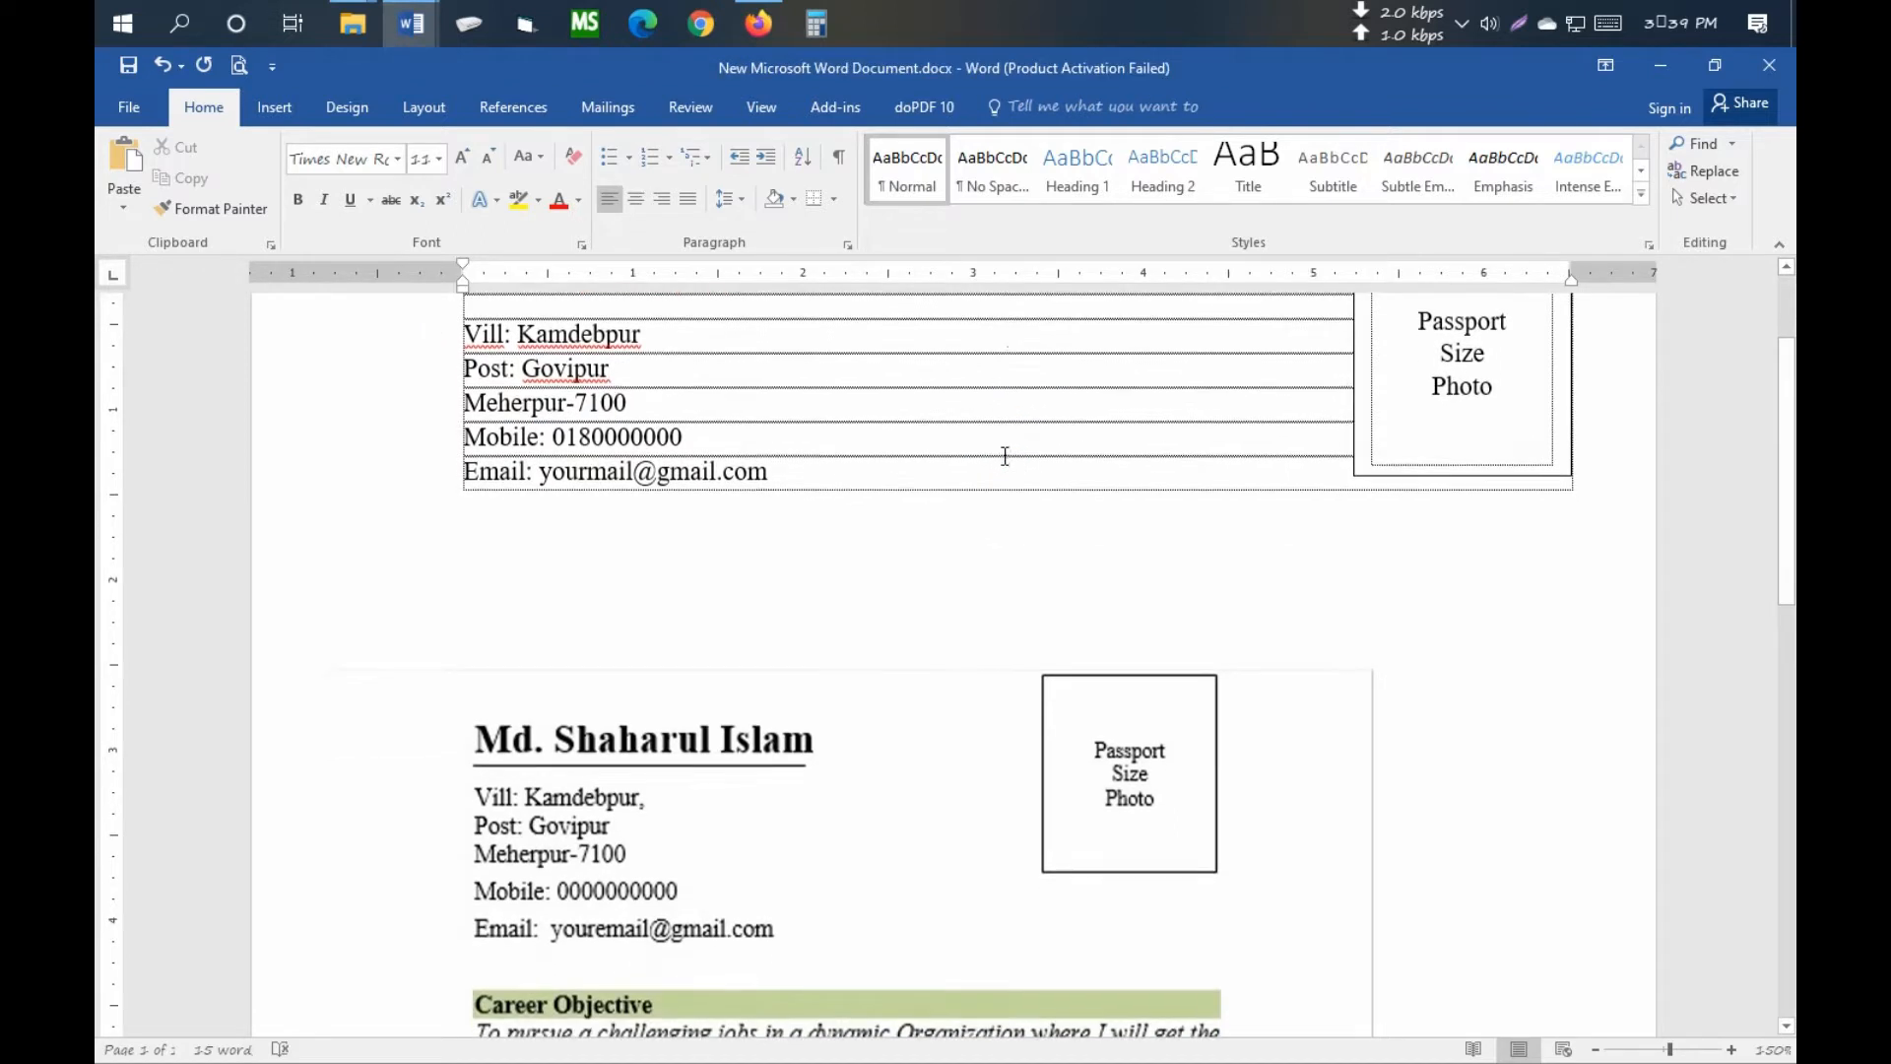
scroll(1084, 542, "down", 2)
scroll(1084, 545, "up", 1)
key("ctrl+p")
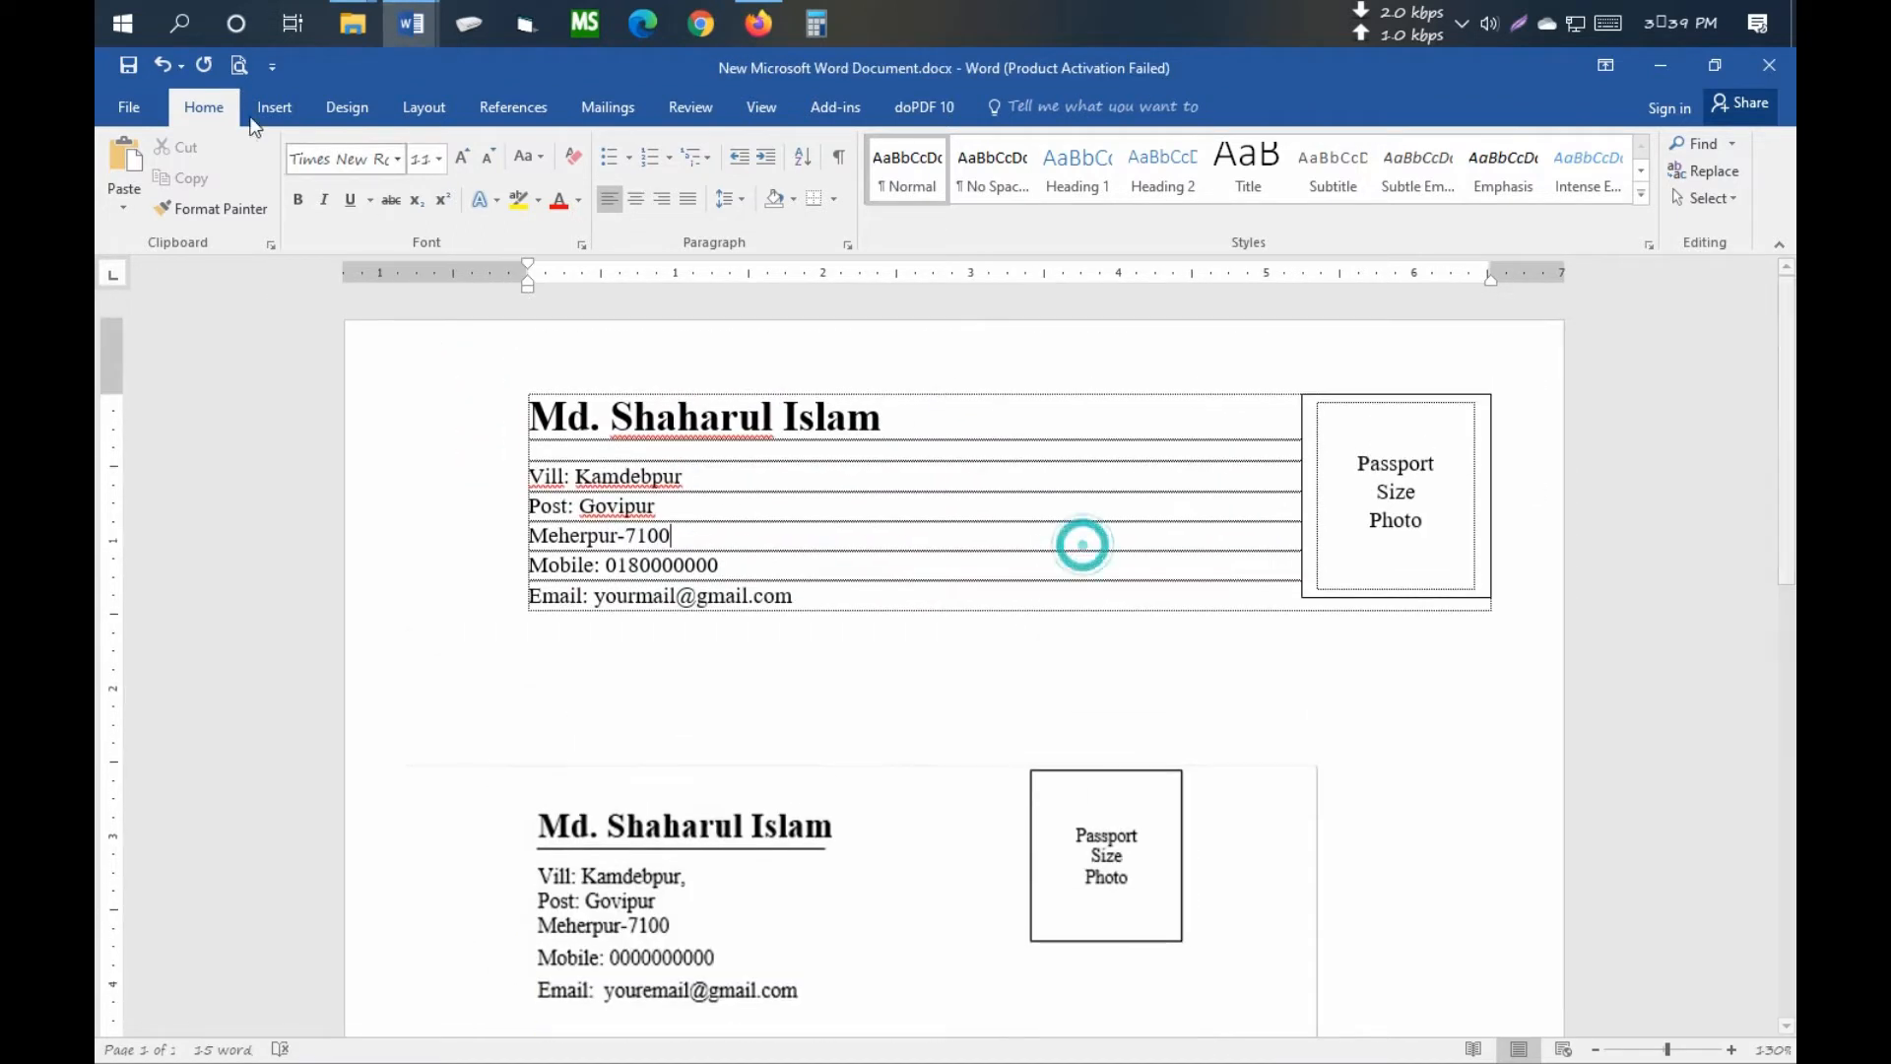
- Check the print preview, then add three empty full-width rows below the Email row
scroll(1229, 593, "up", 6)
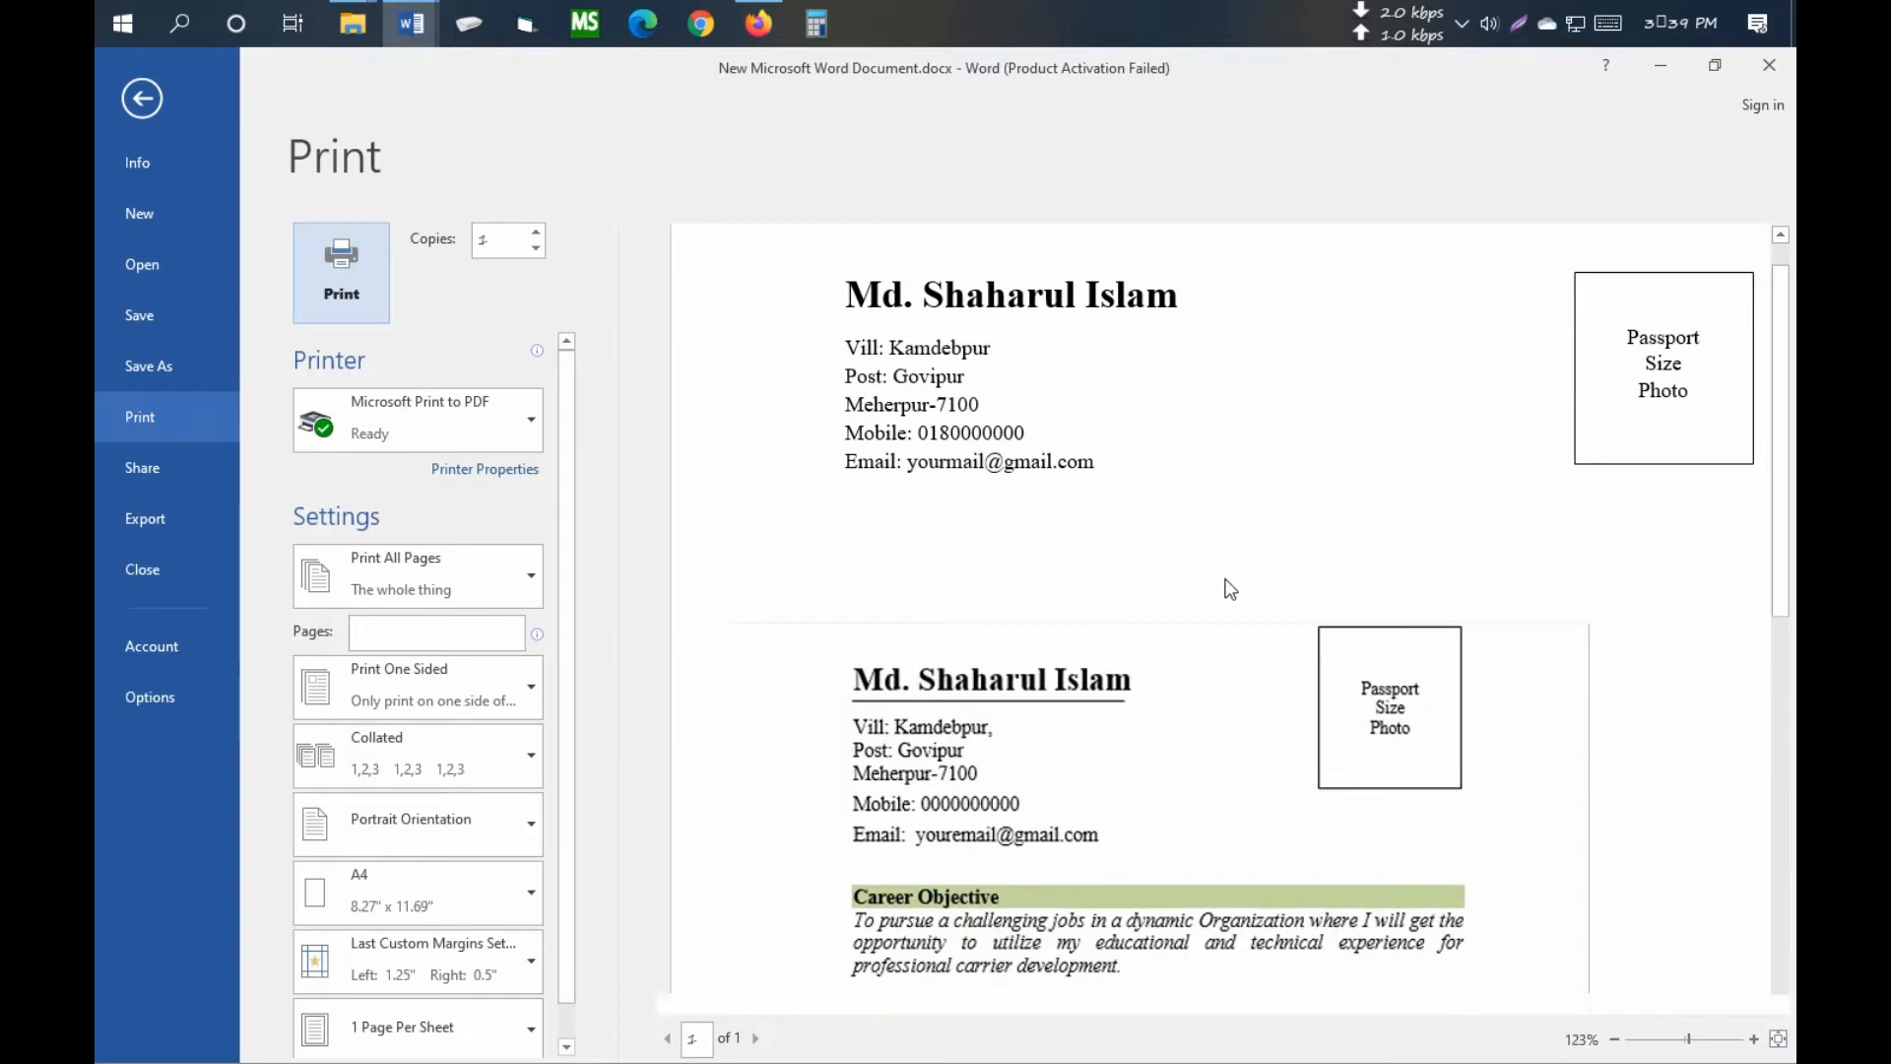
scroll(1228, 591, "down", 2)
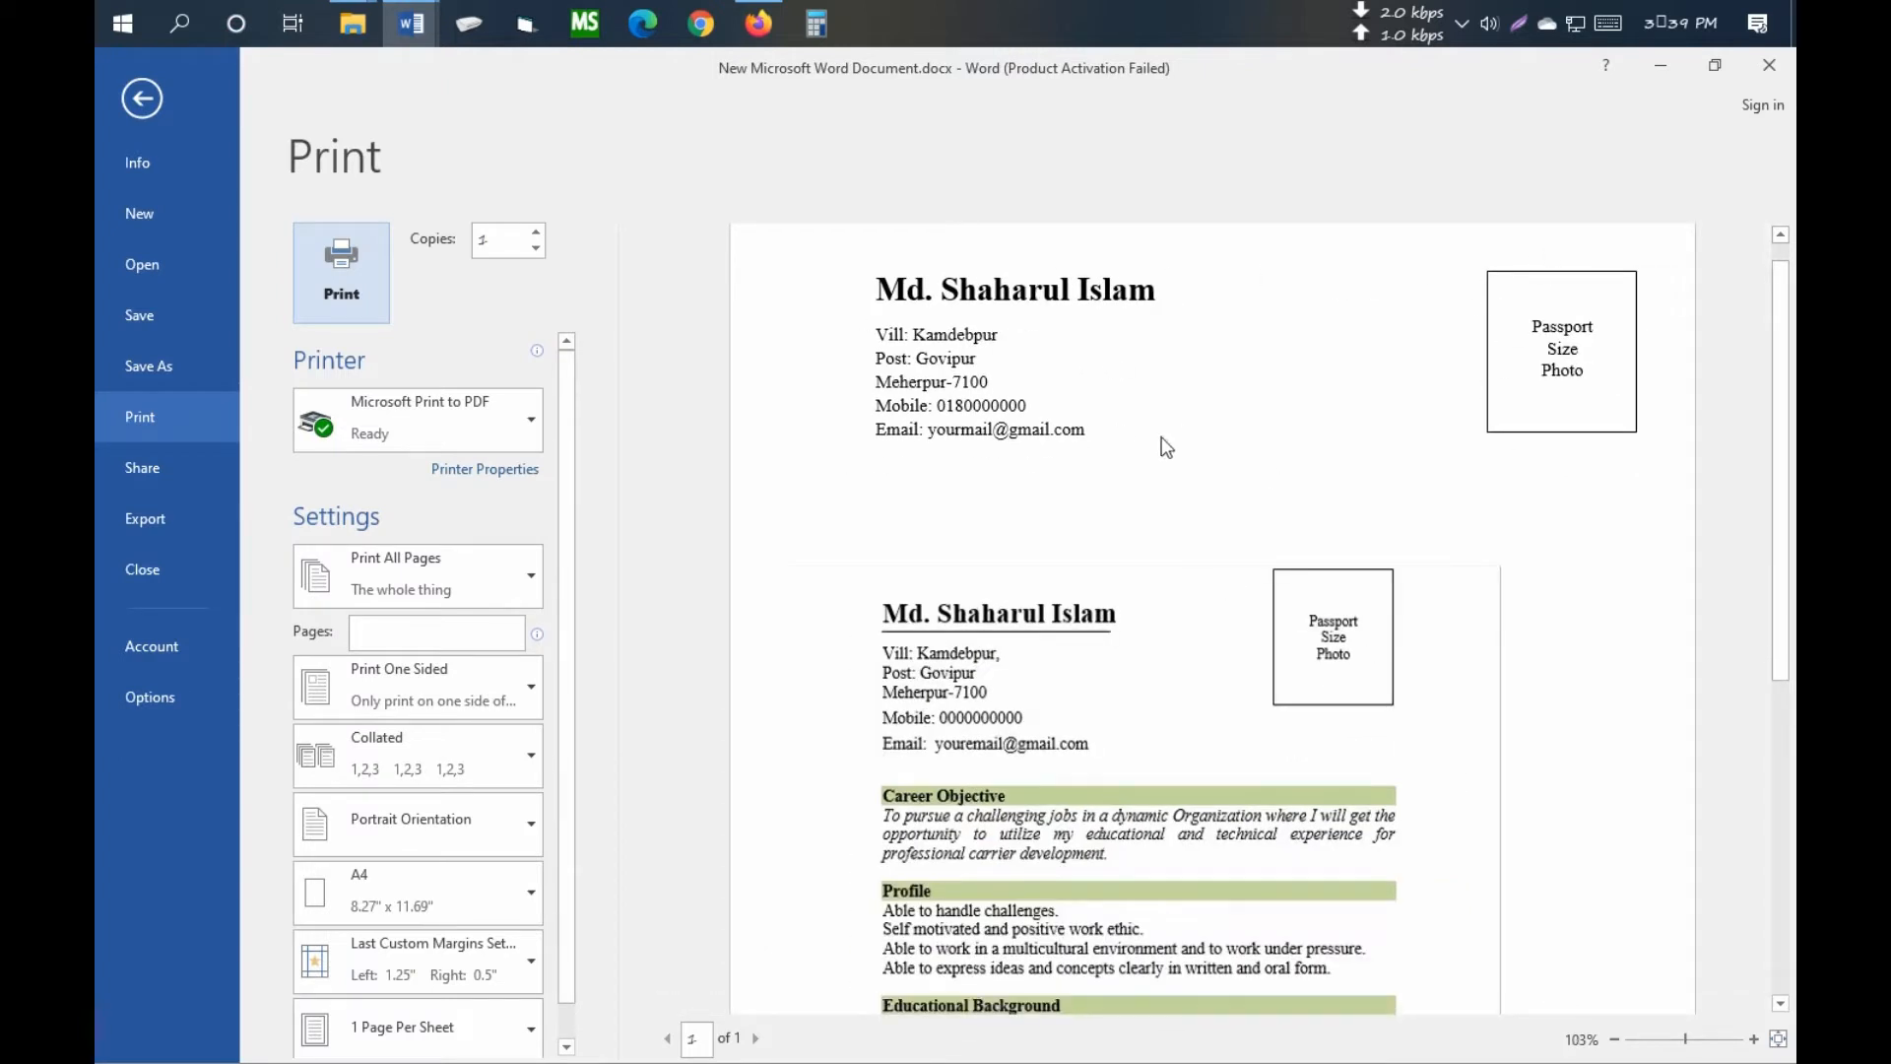
scroll(1141, 720, "down", 2)
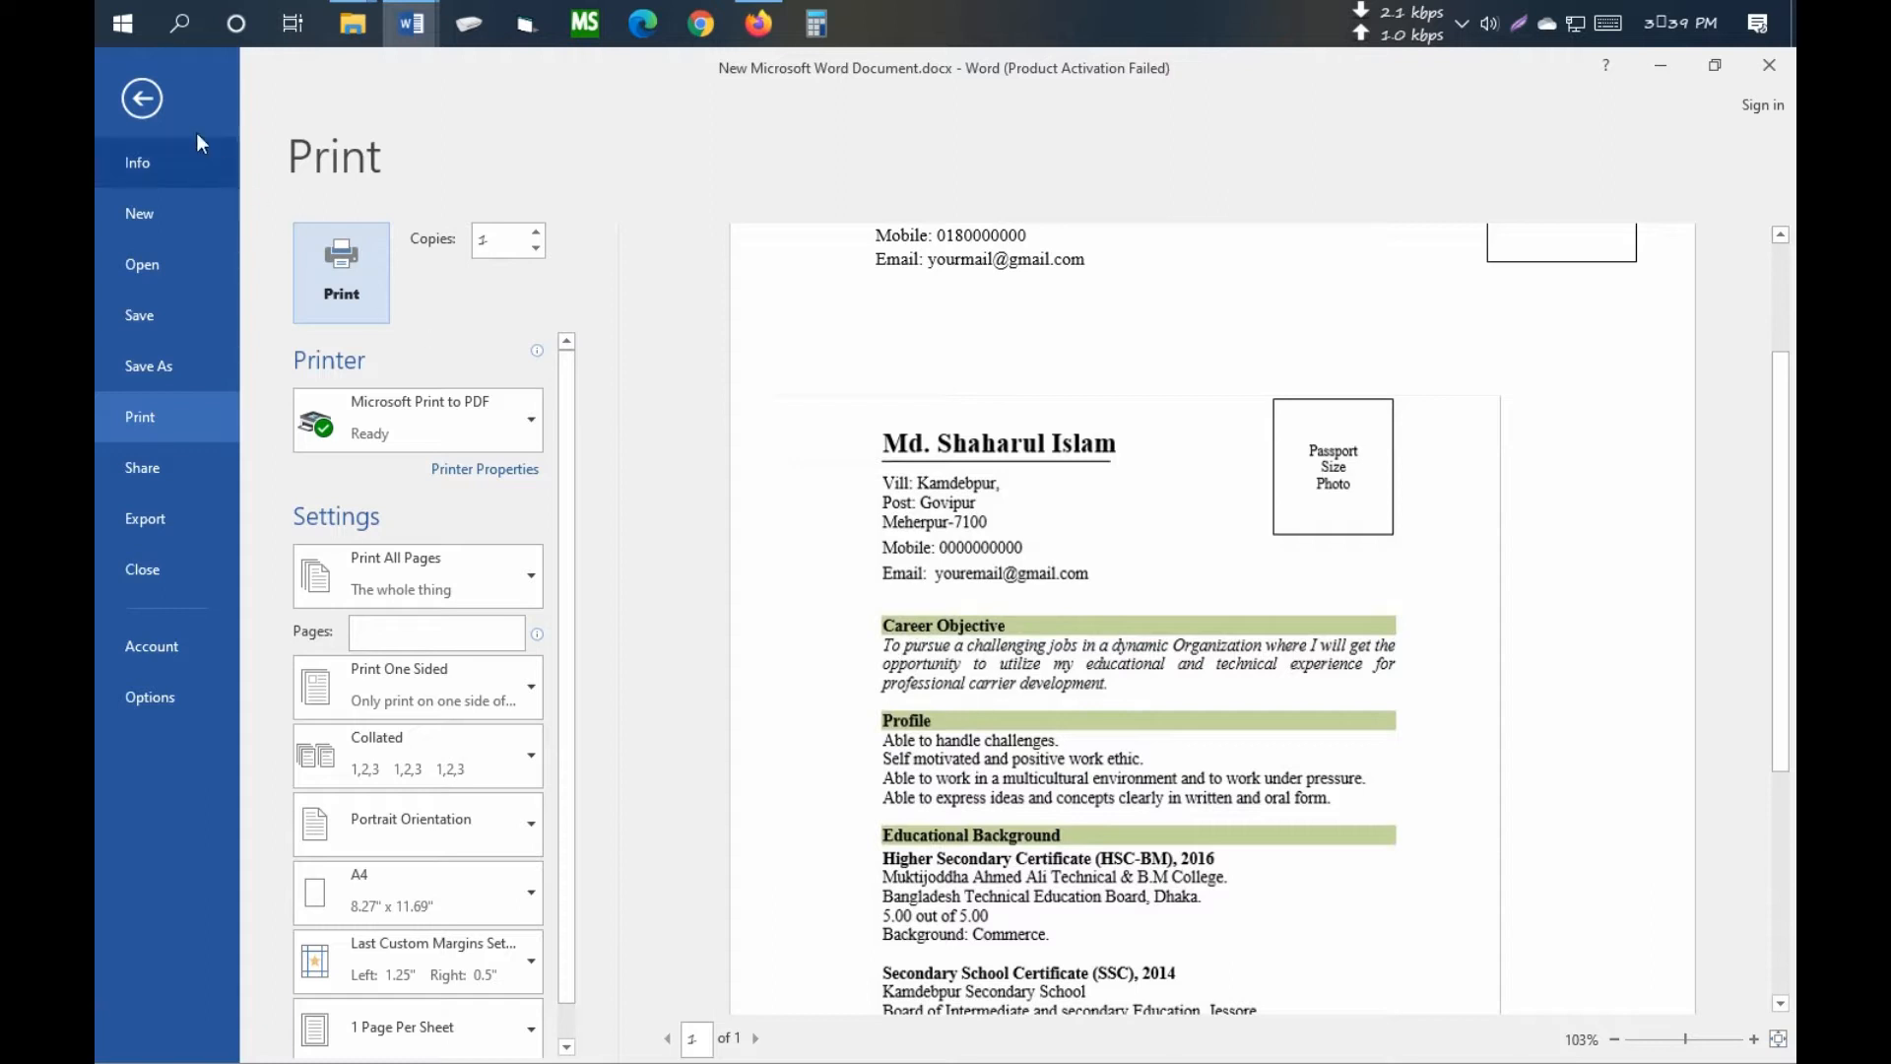
left_click(142, 99)
left_click(839, 606)
key("Tab")
key("Tab")
key("Tab")
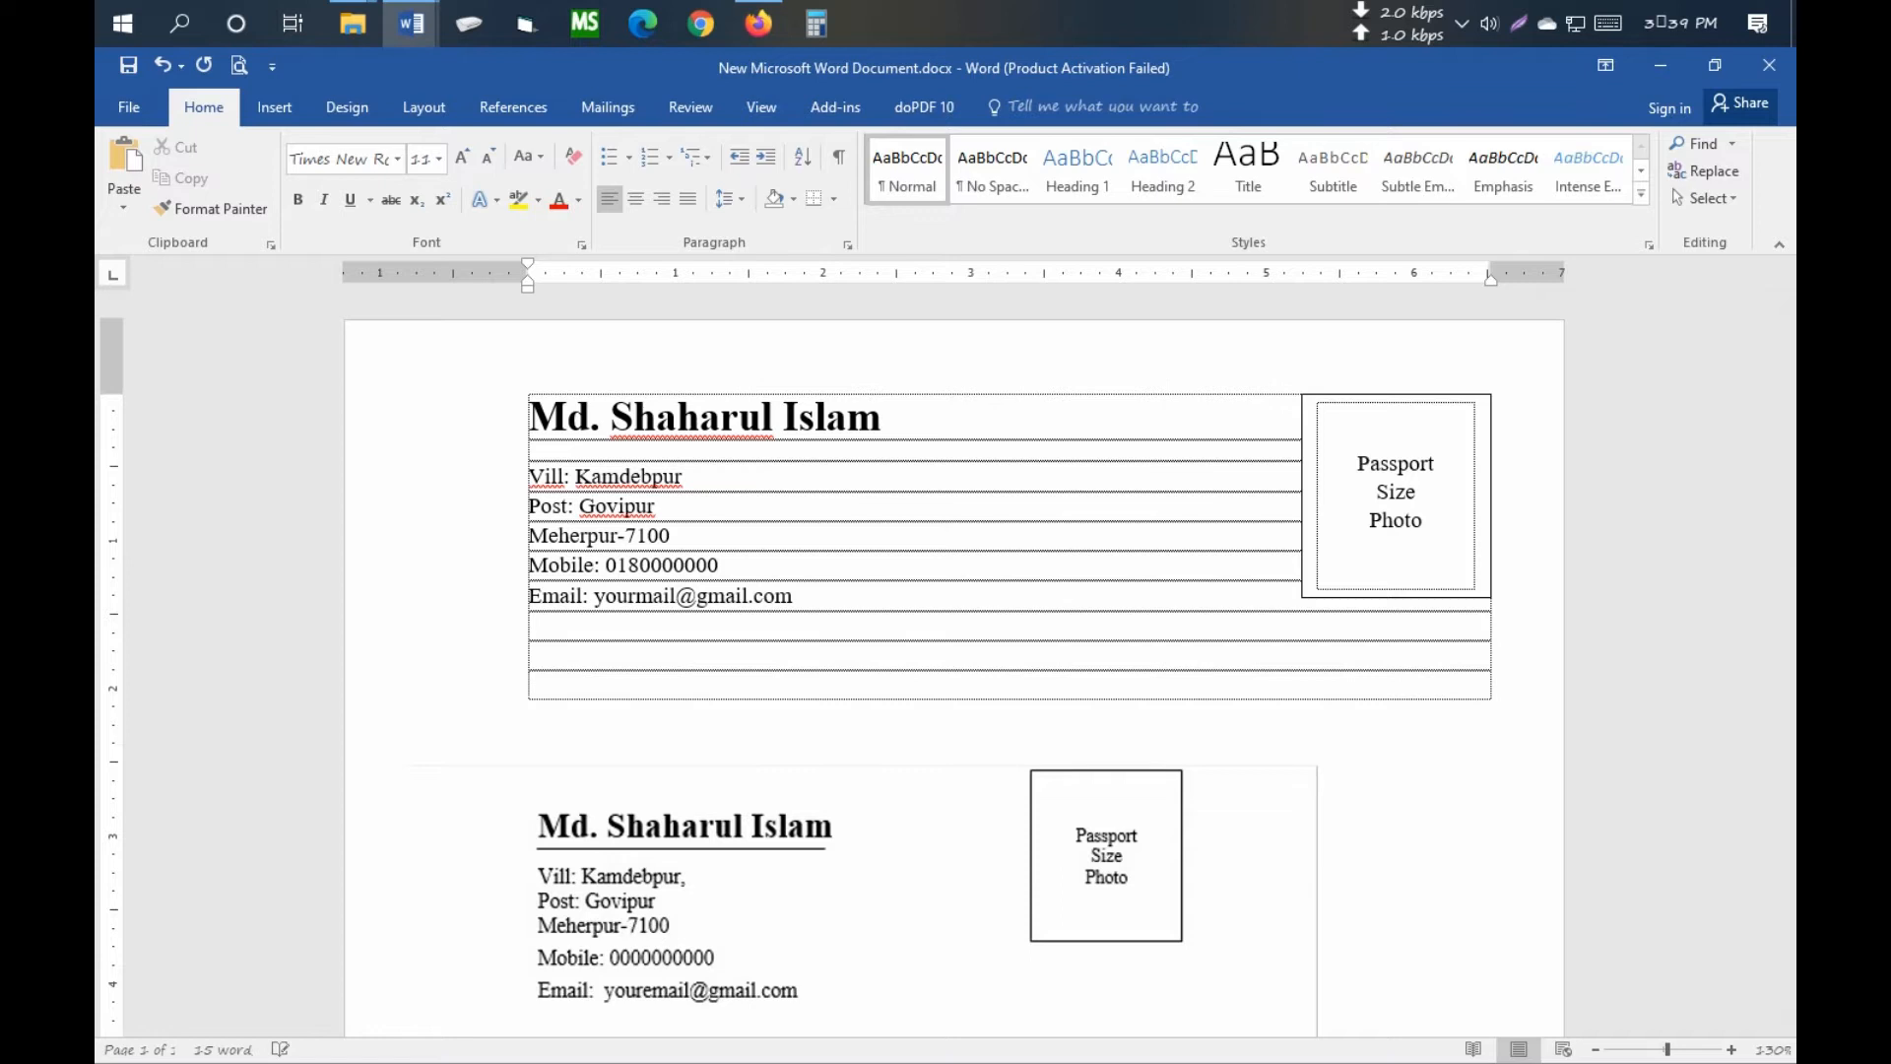
scroll(849, 616, "down", 2)
- Crop the sample resume picture to 5.2" tall so it begins at Career Objective
left_click(944, 663)
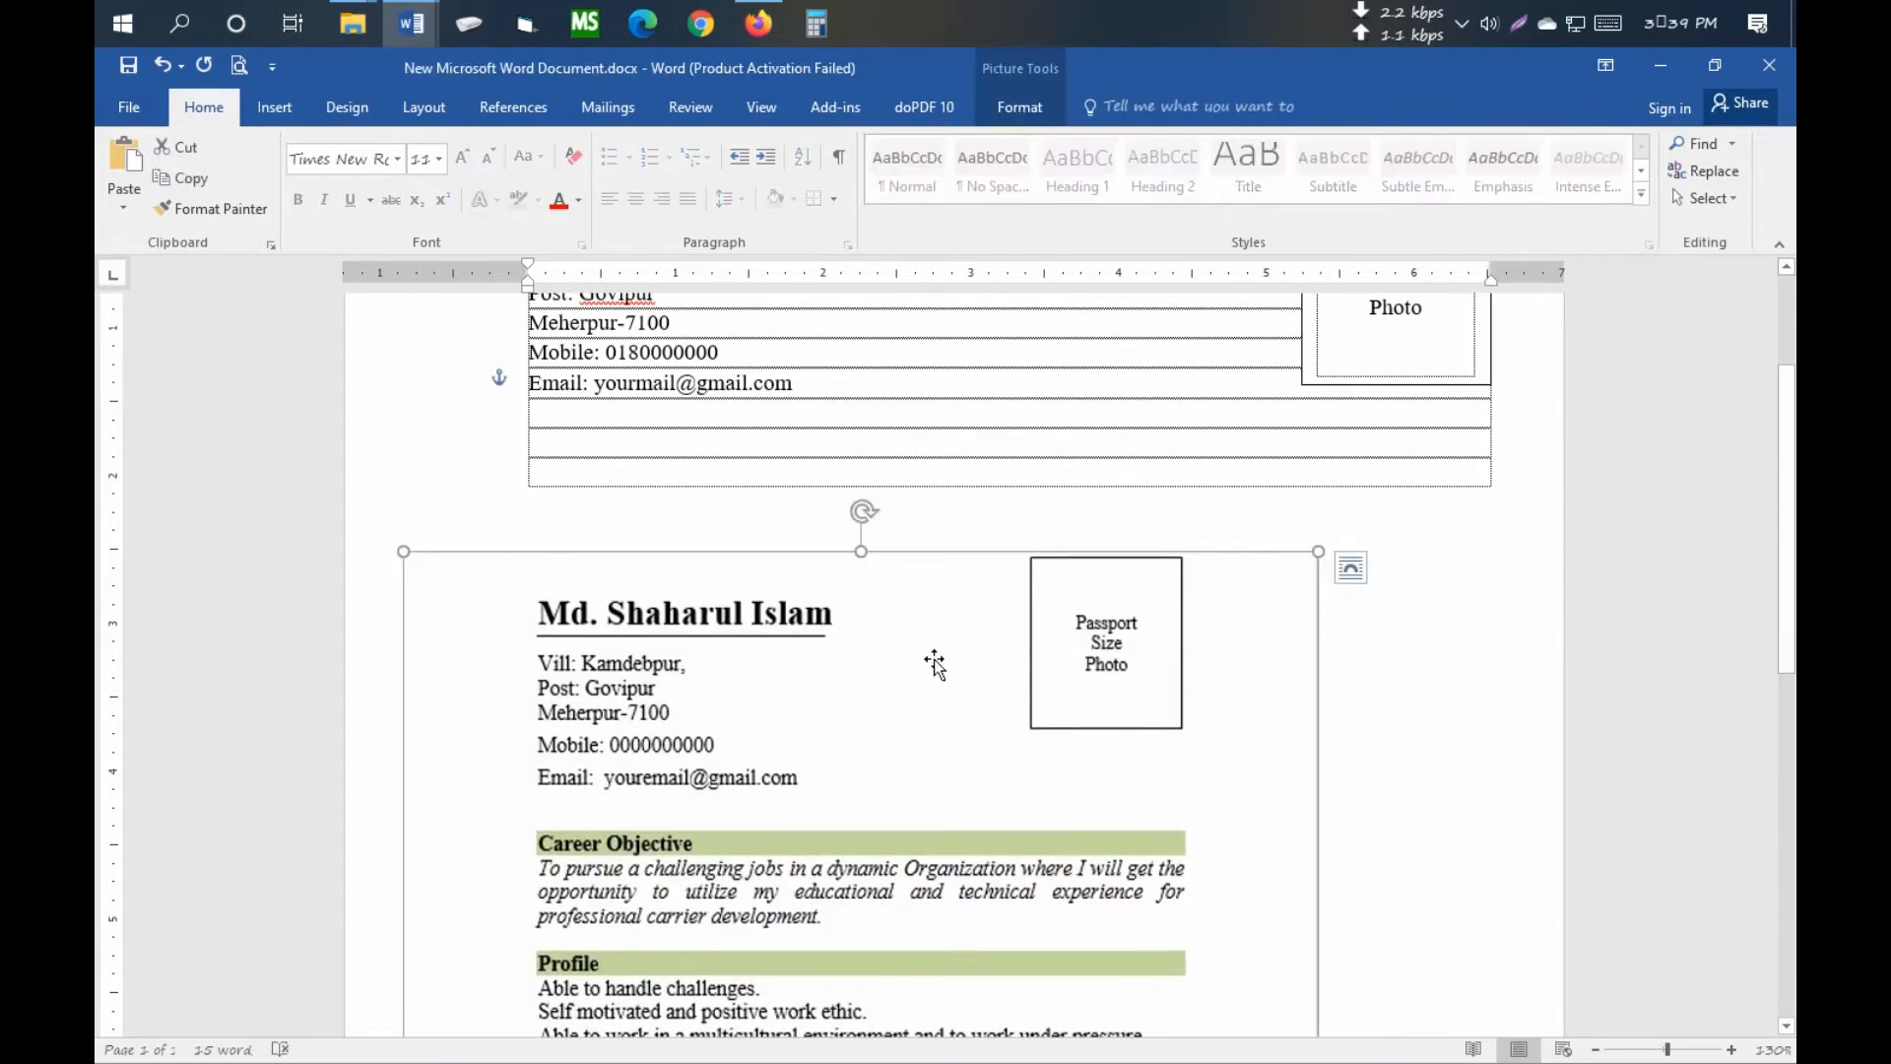
left_click(1019, 107)
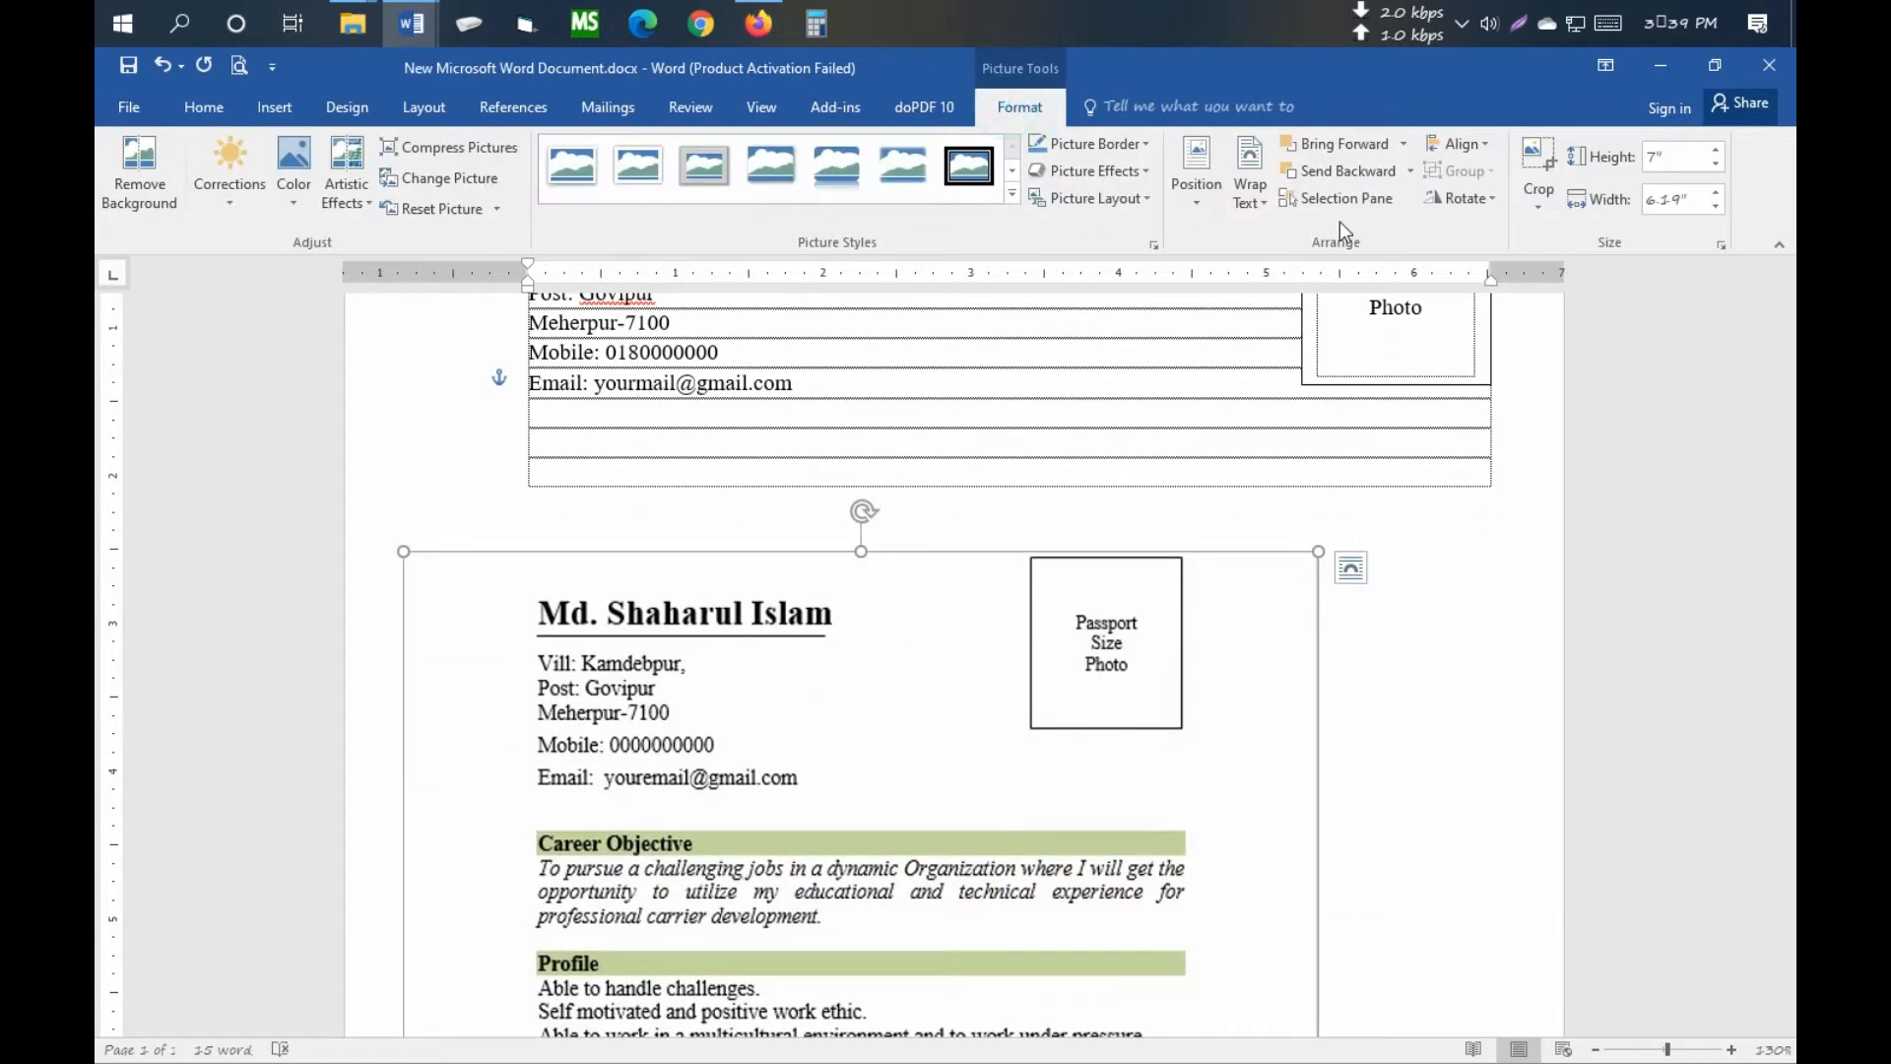
left_click(1540, 167)
scroll(862, 551, "down", 1)
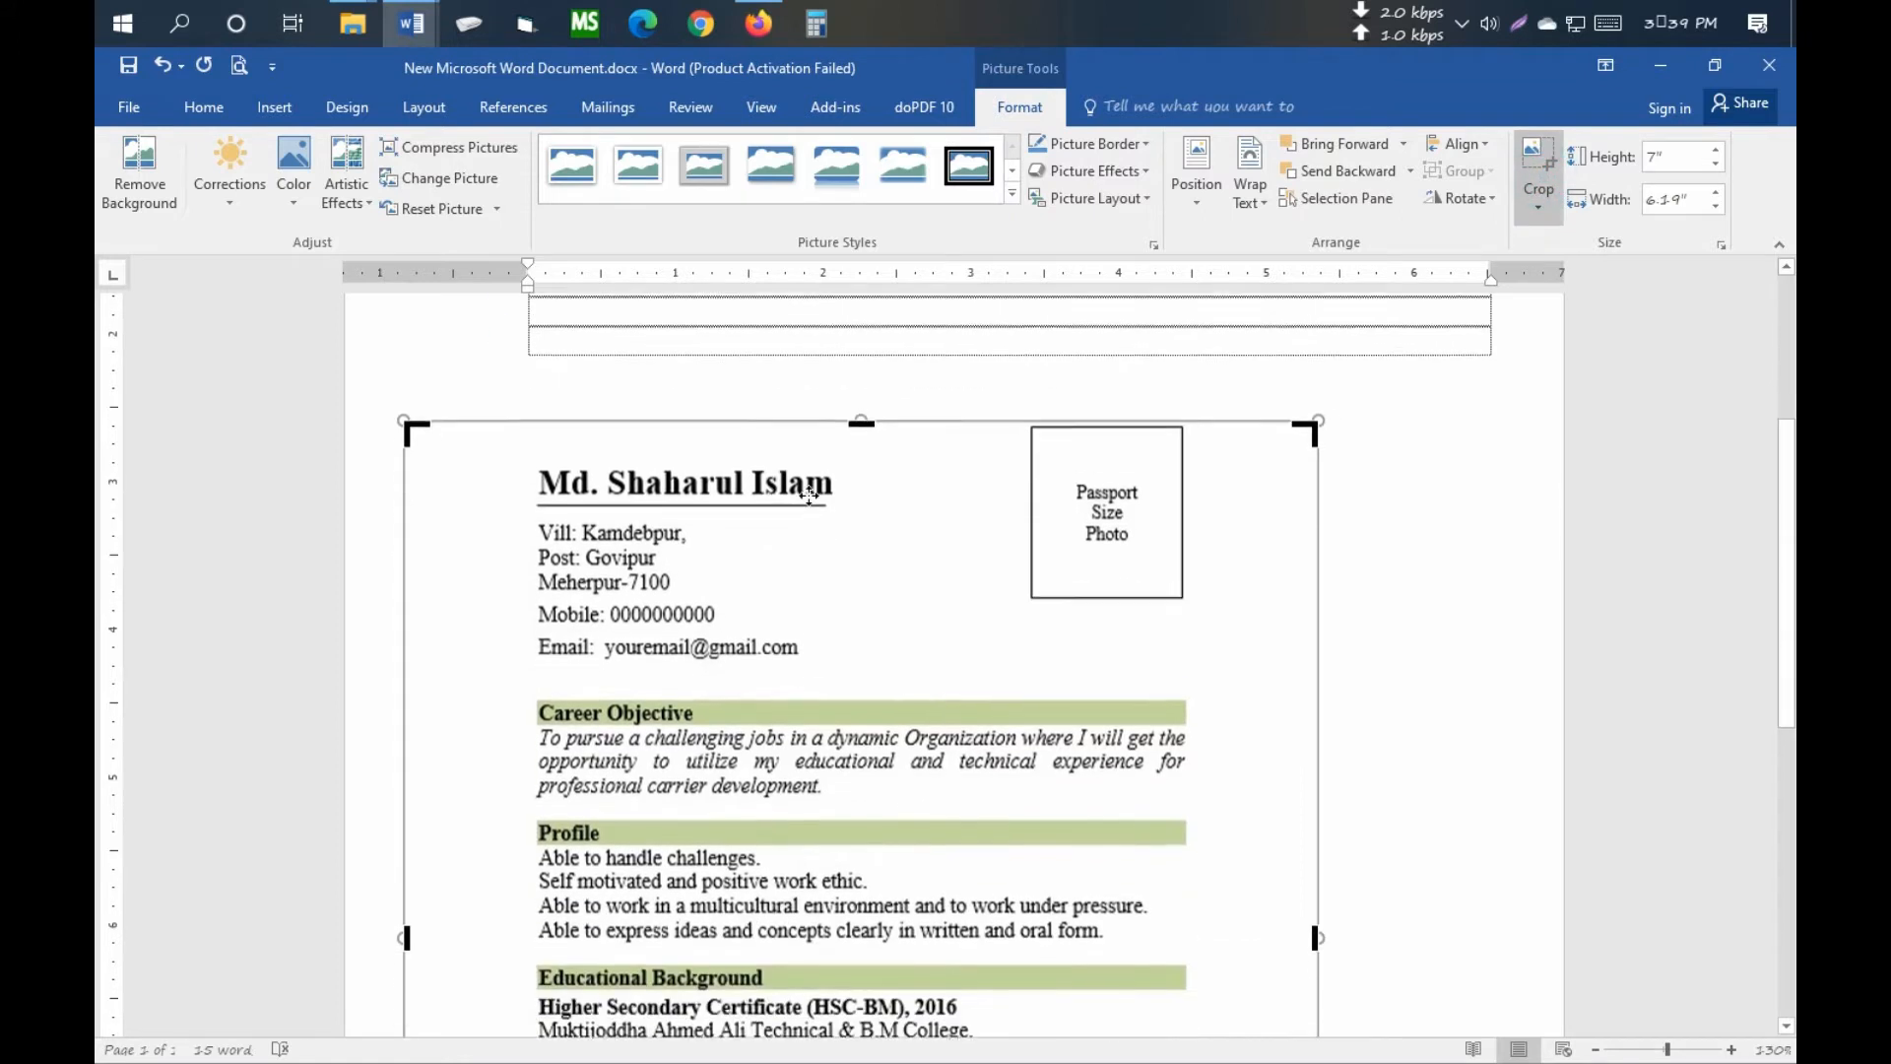
left_click_drag(862, 411, 862, 678)
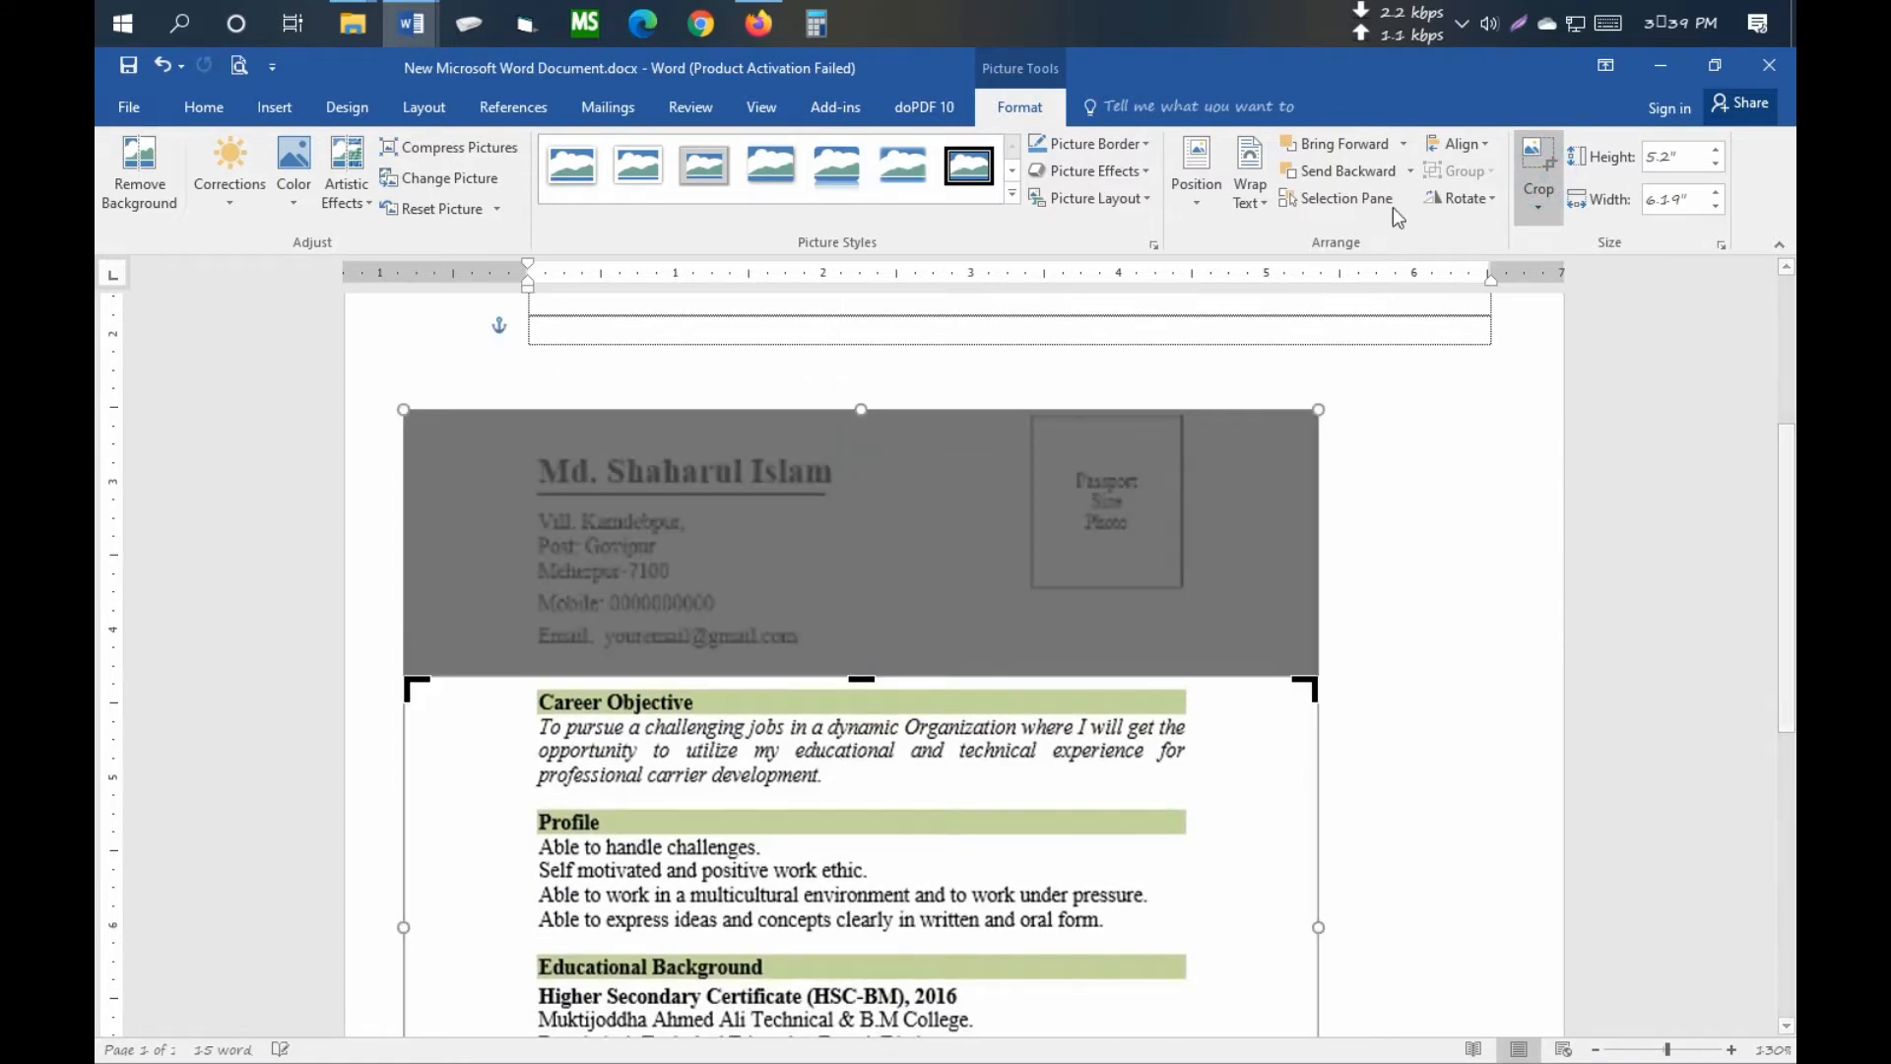
left_click(1530, 162)
scroll(788, 689, "up", 2)
left_click_drag(811, 942, 860, 820)
scroll(877, 759, "down", 5)
scroll(883, 746, "up", 5)
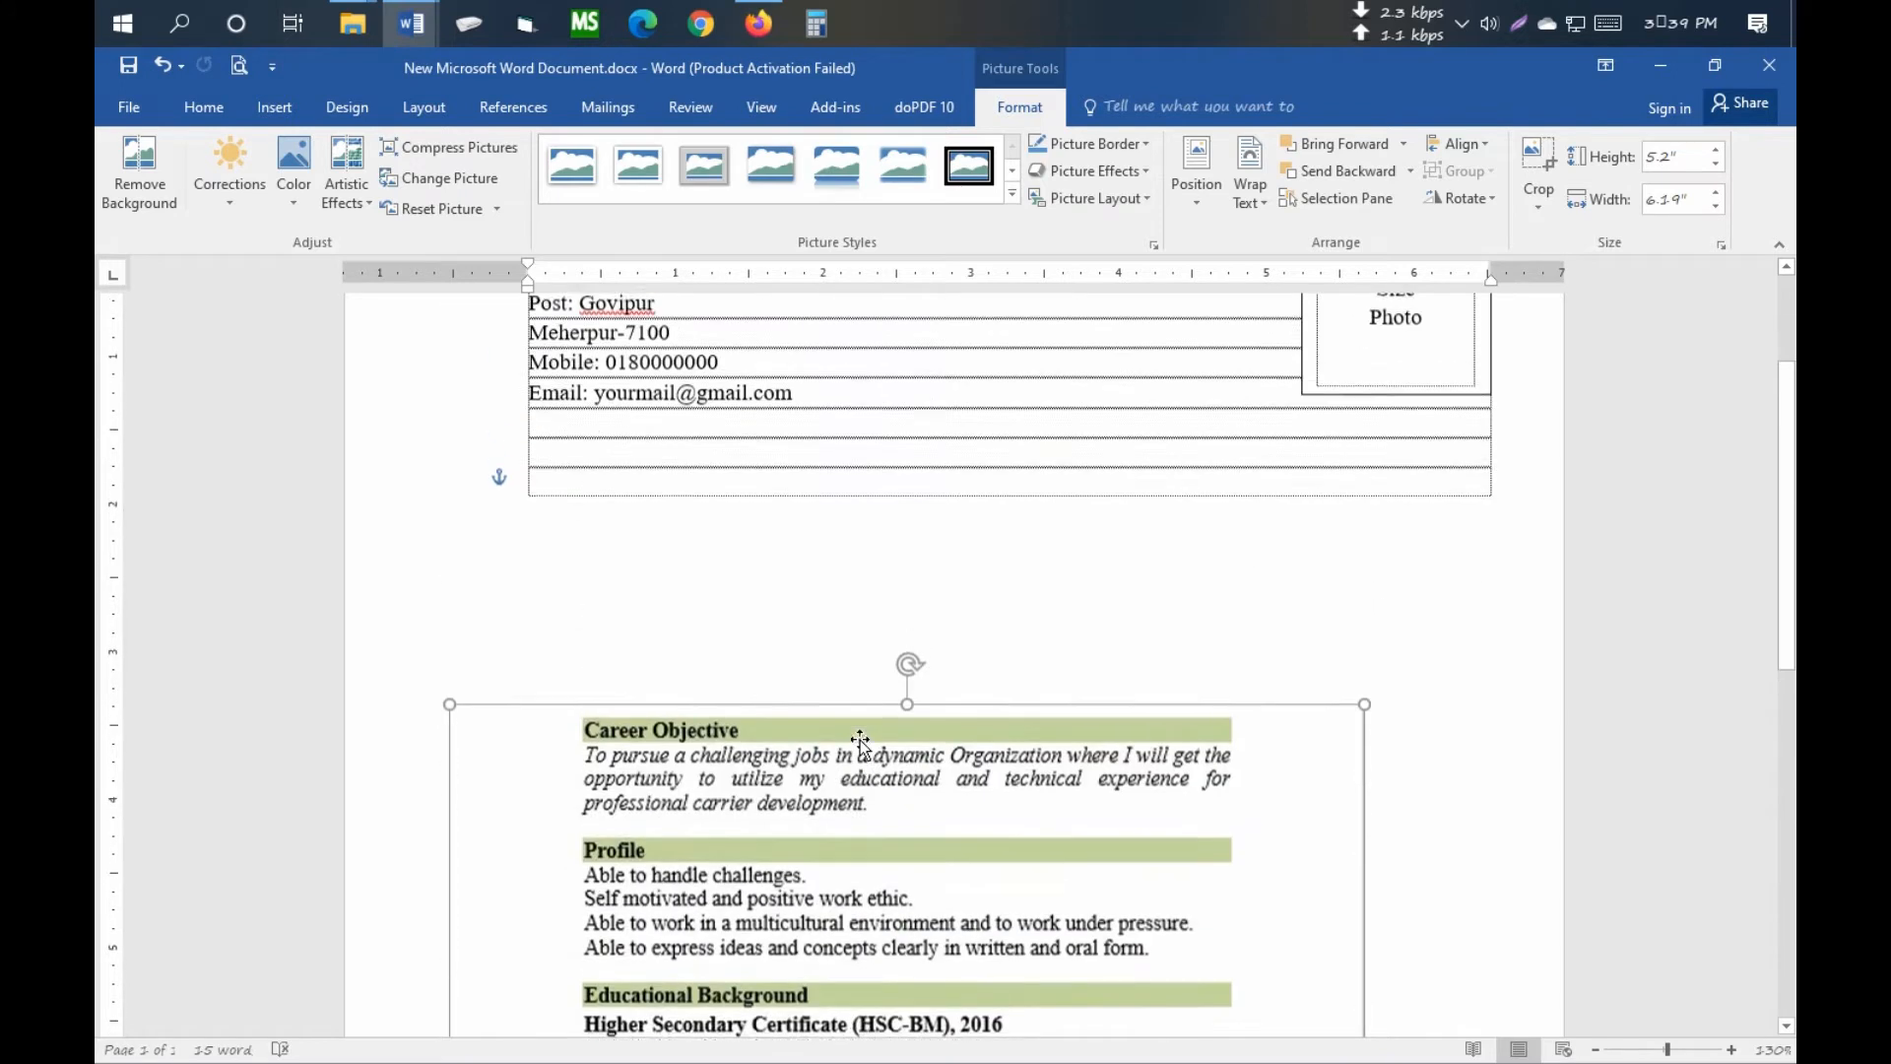
left_click(569, 472)
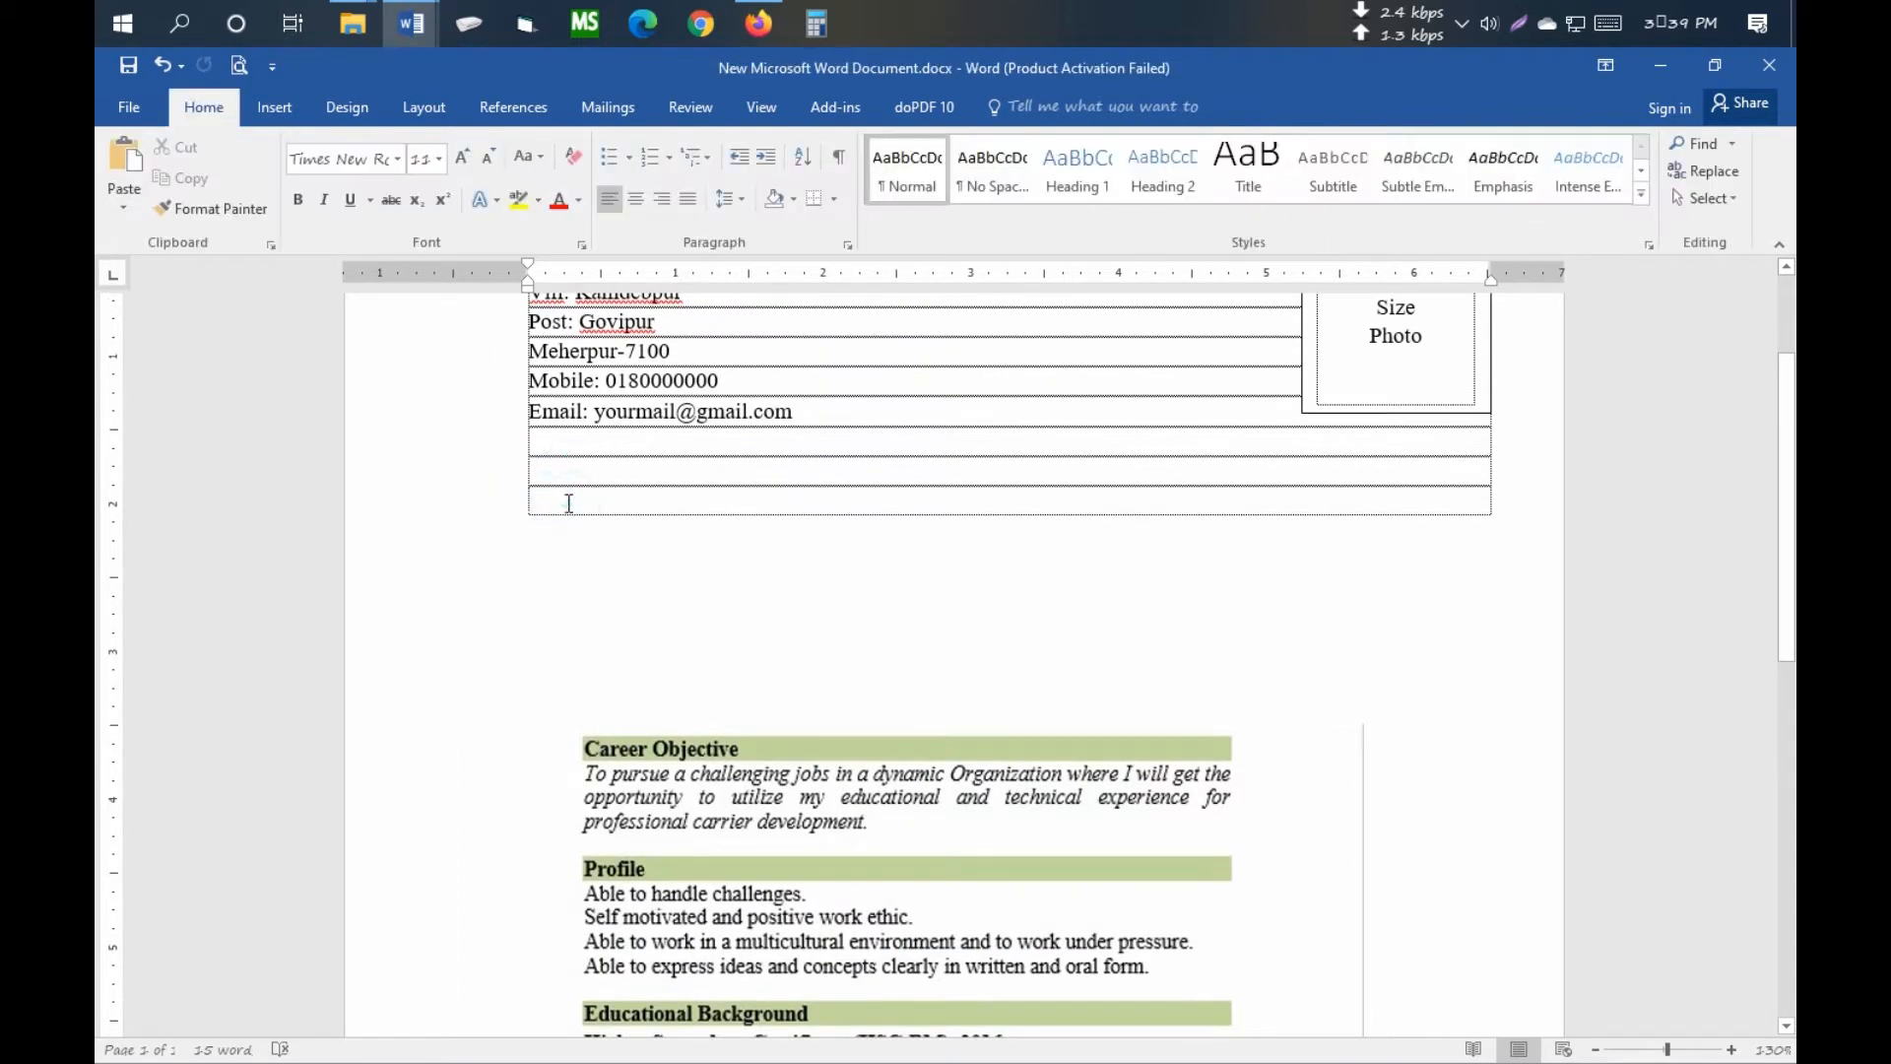
- Add two rows to the table and copy the objective text from shaharul.doc
key("Tab")
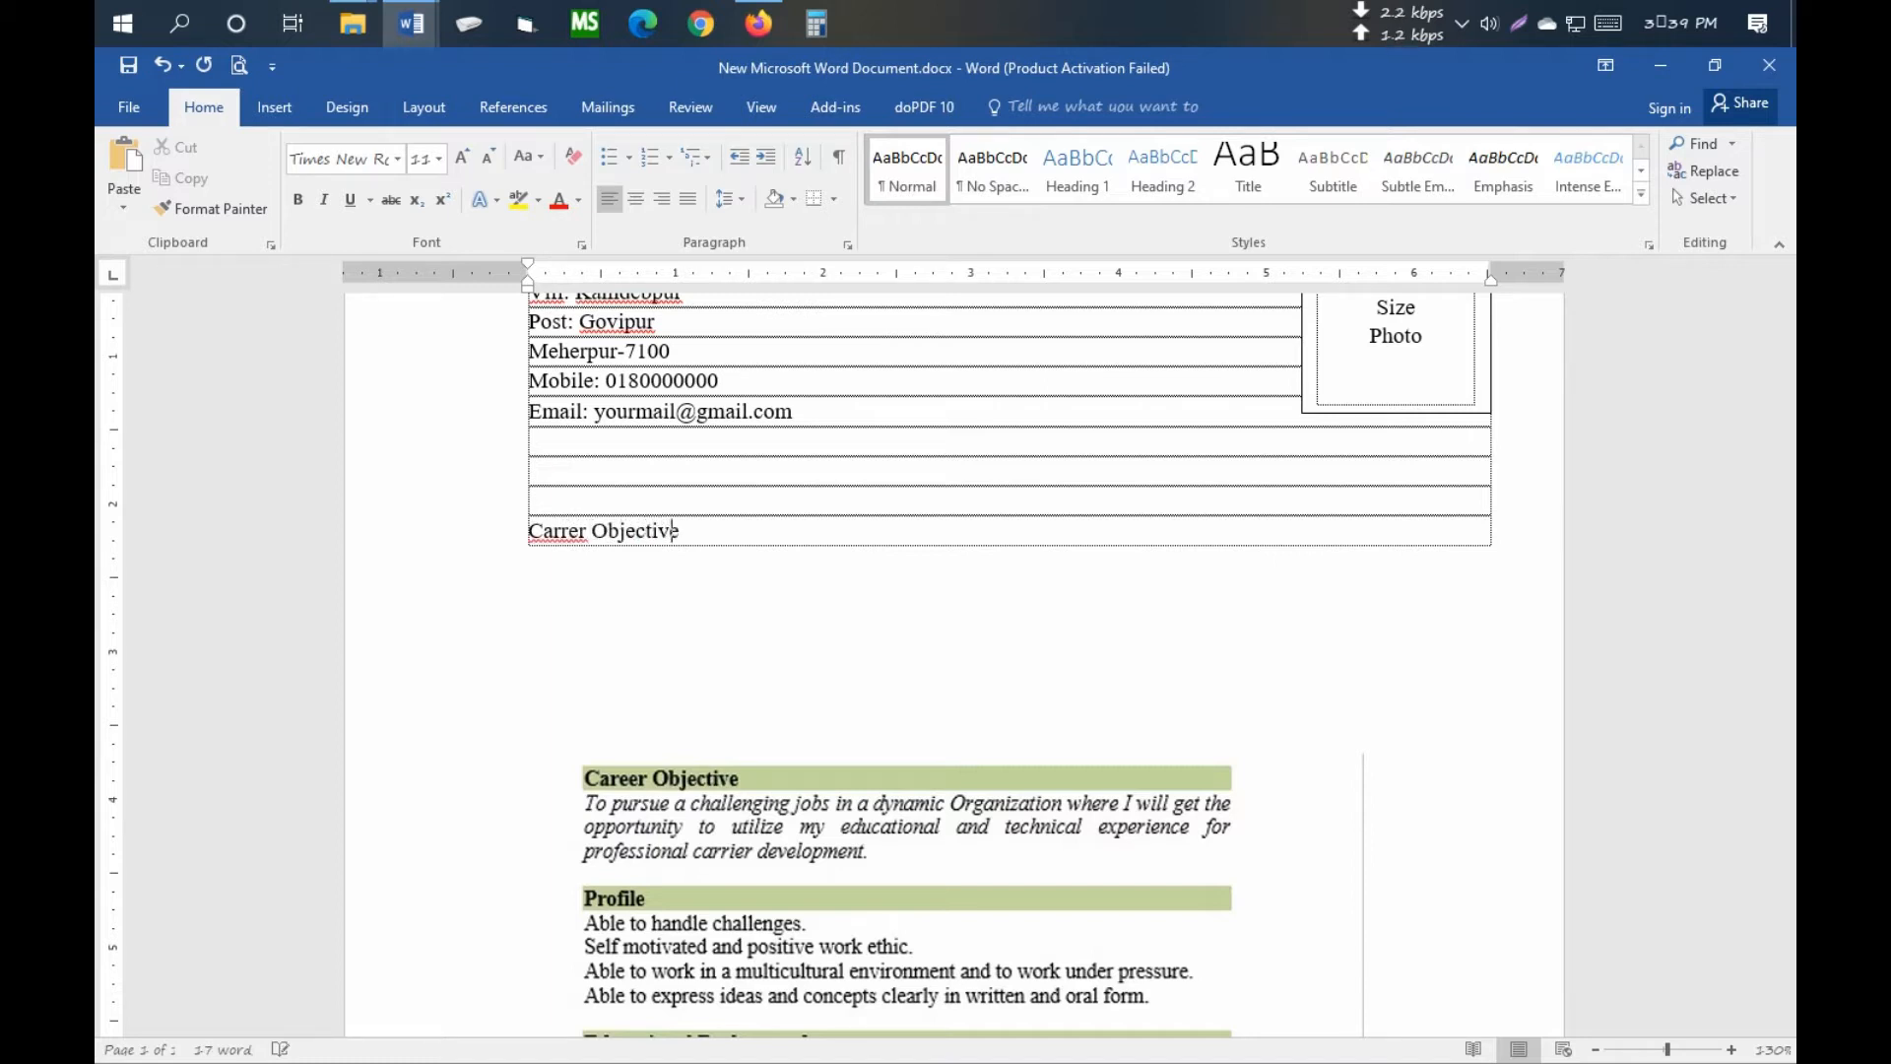
key("Tab")
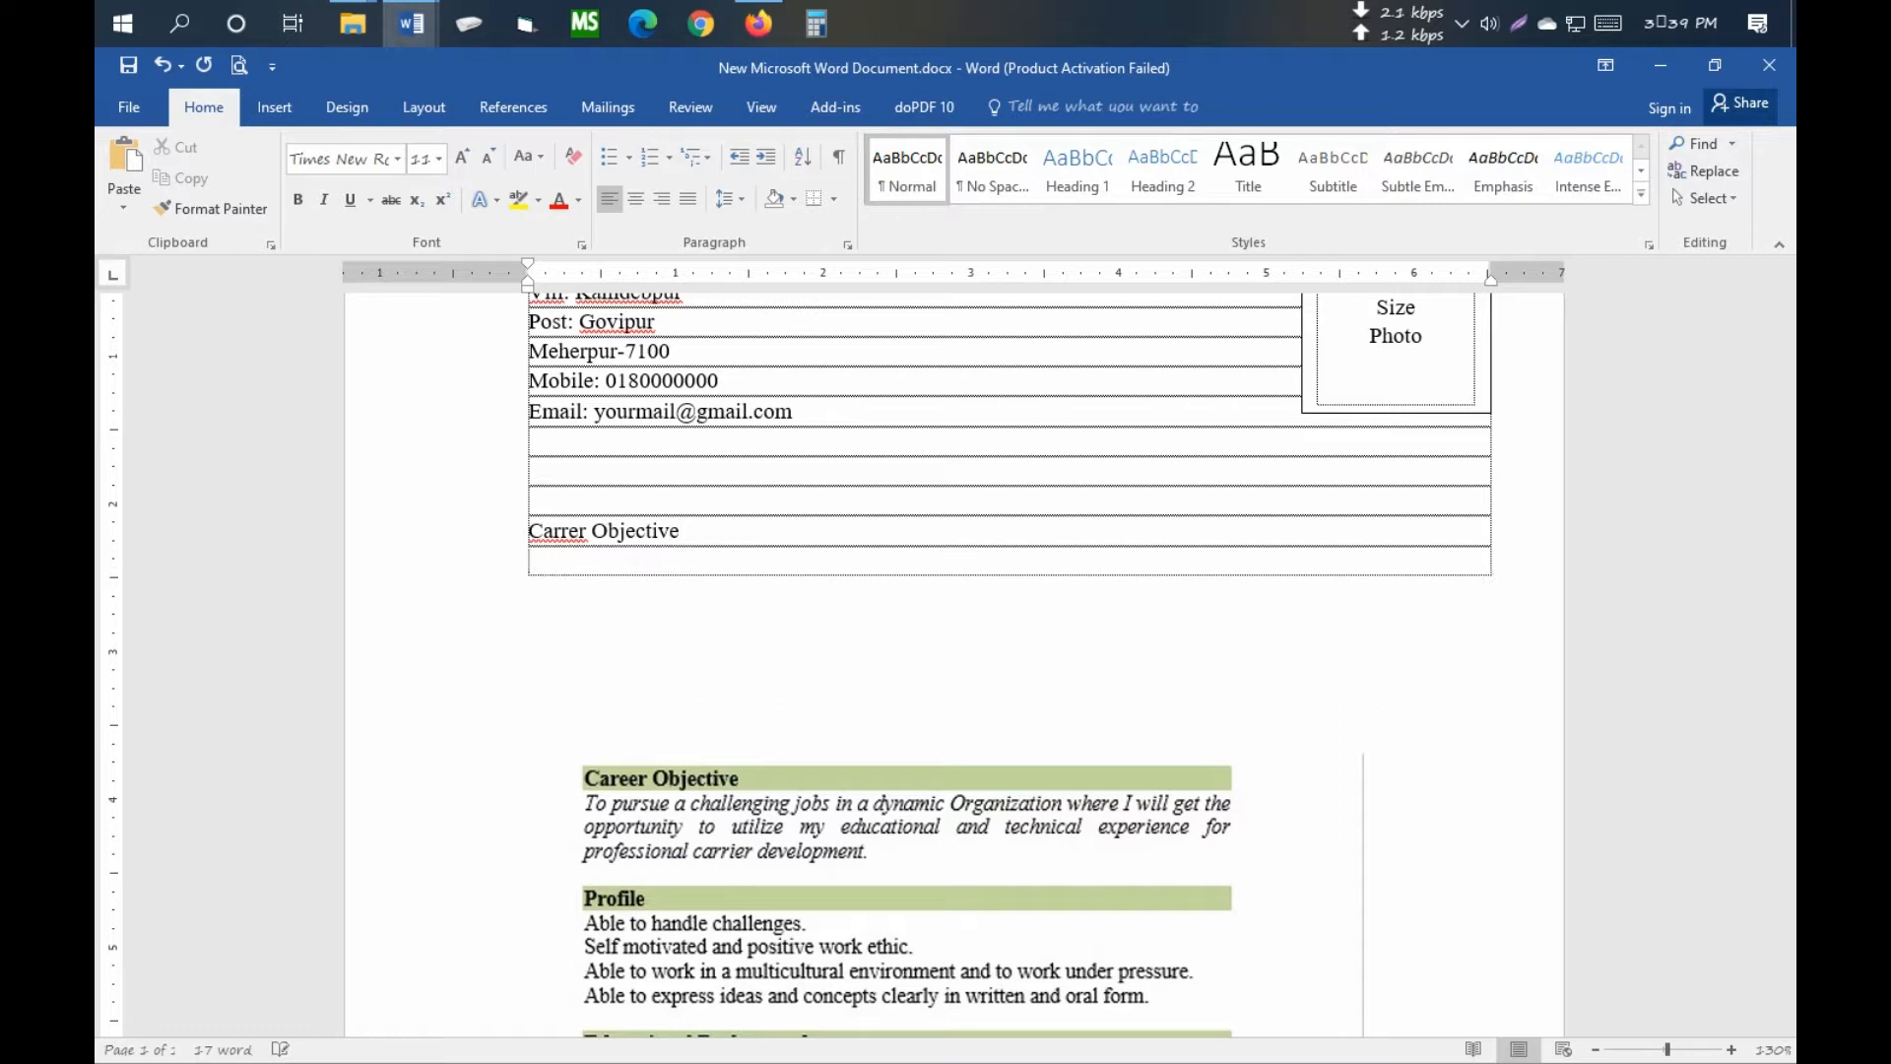
mouse_move(405, 28)
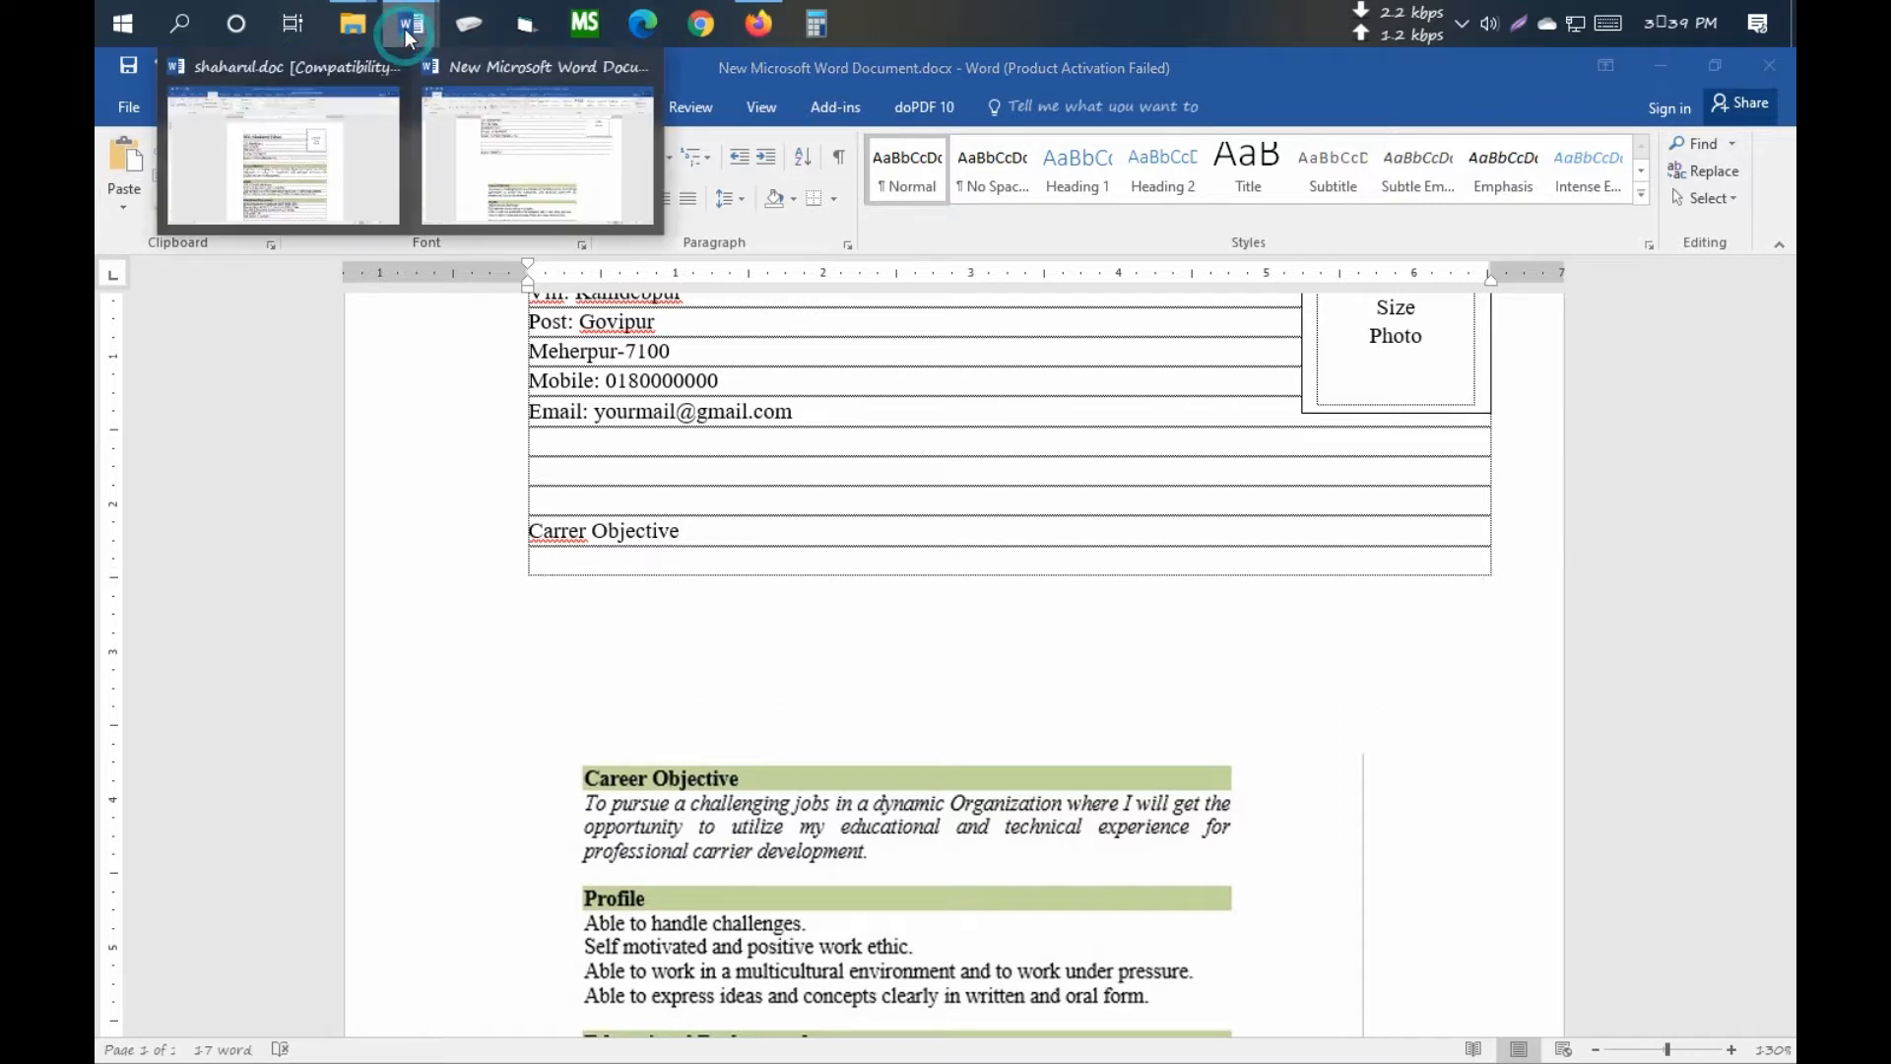
left_click(318, 167)
left_click_drag(931, 653, 648, 613)
key("ctrl+c")
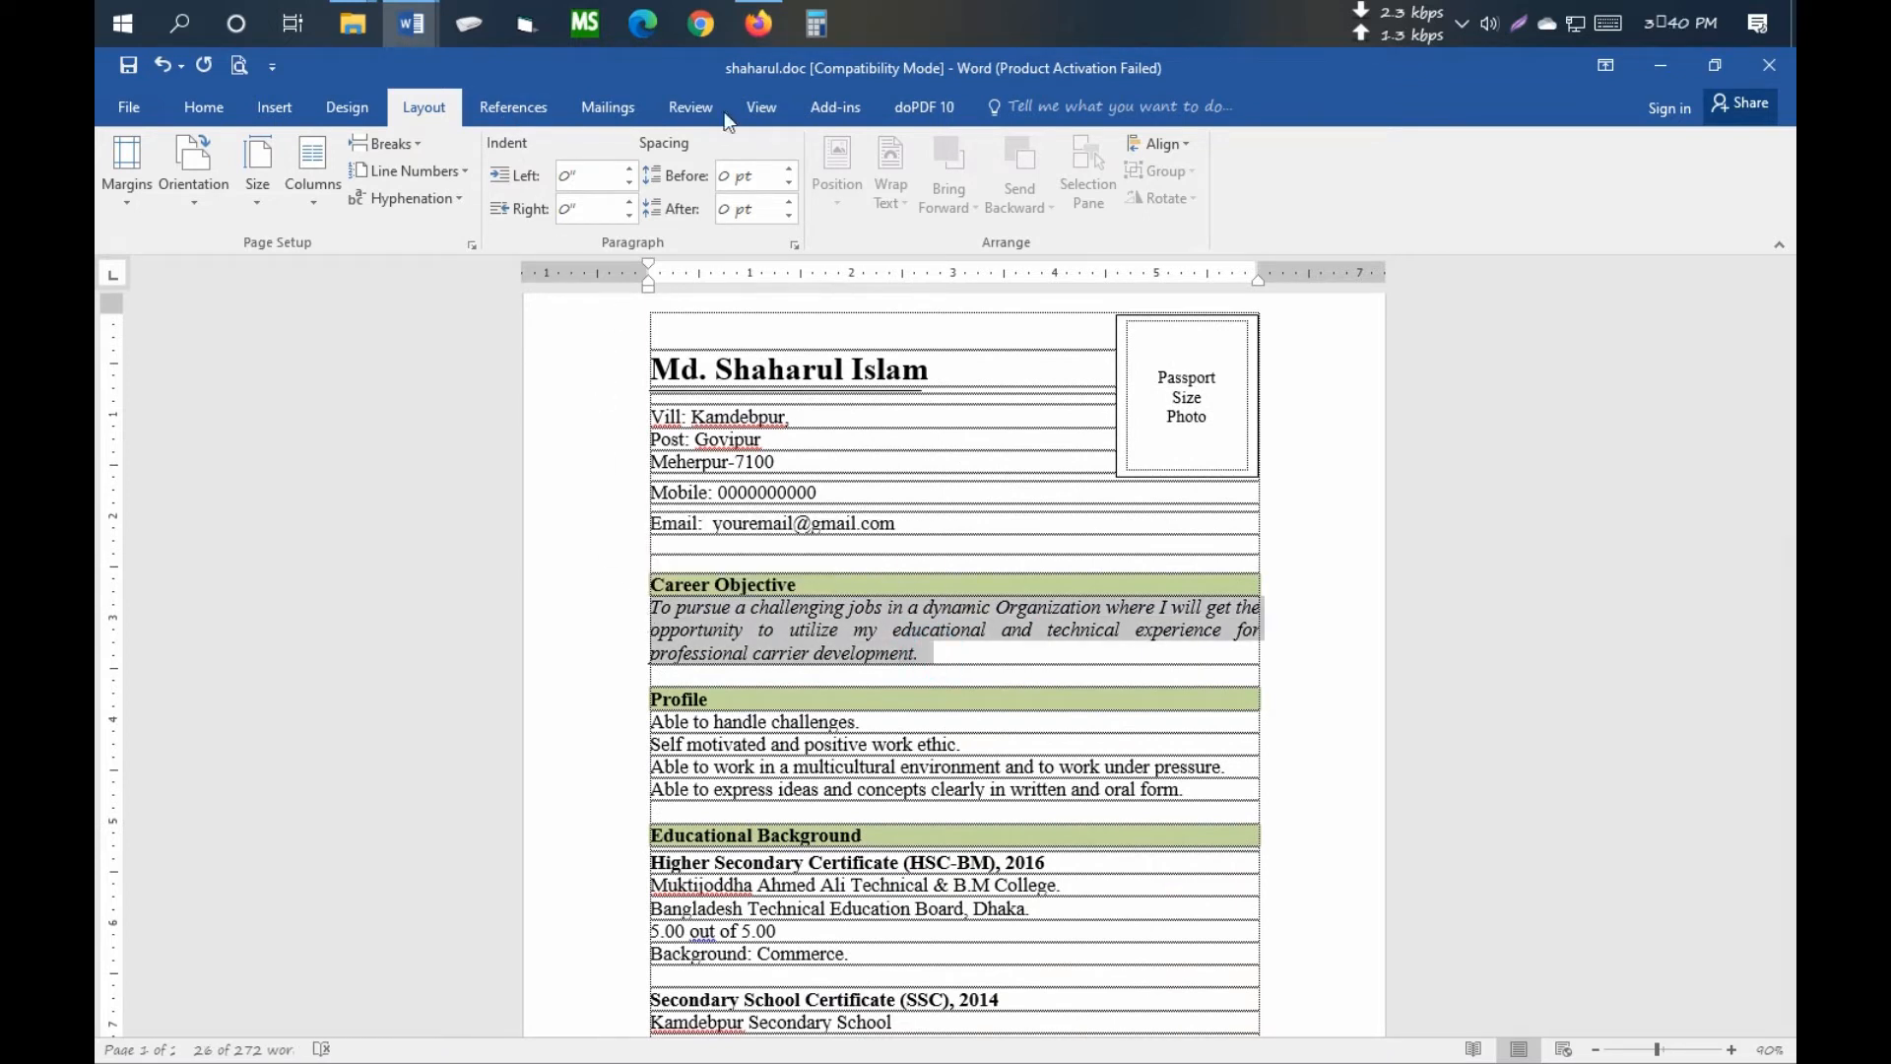
- Paste the objective under Carrer Objective, add a Profile row, and return to shaharul.doc
left_click(434, 30)
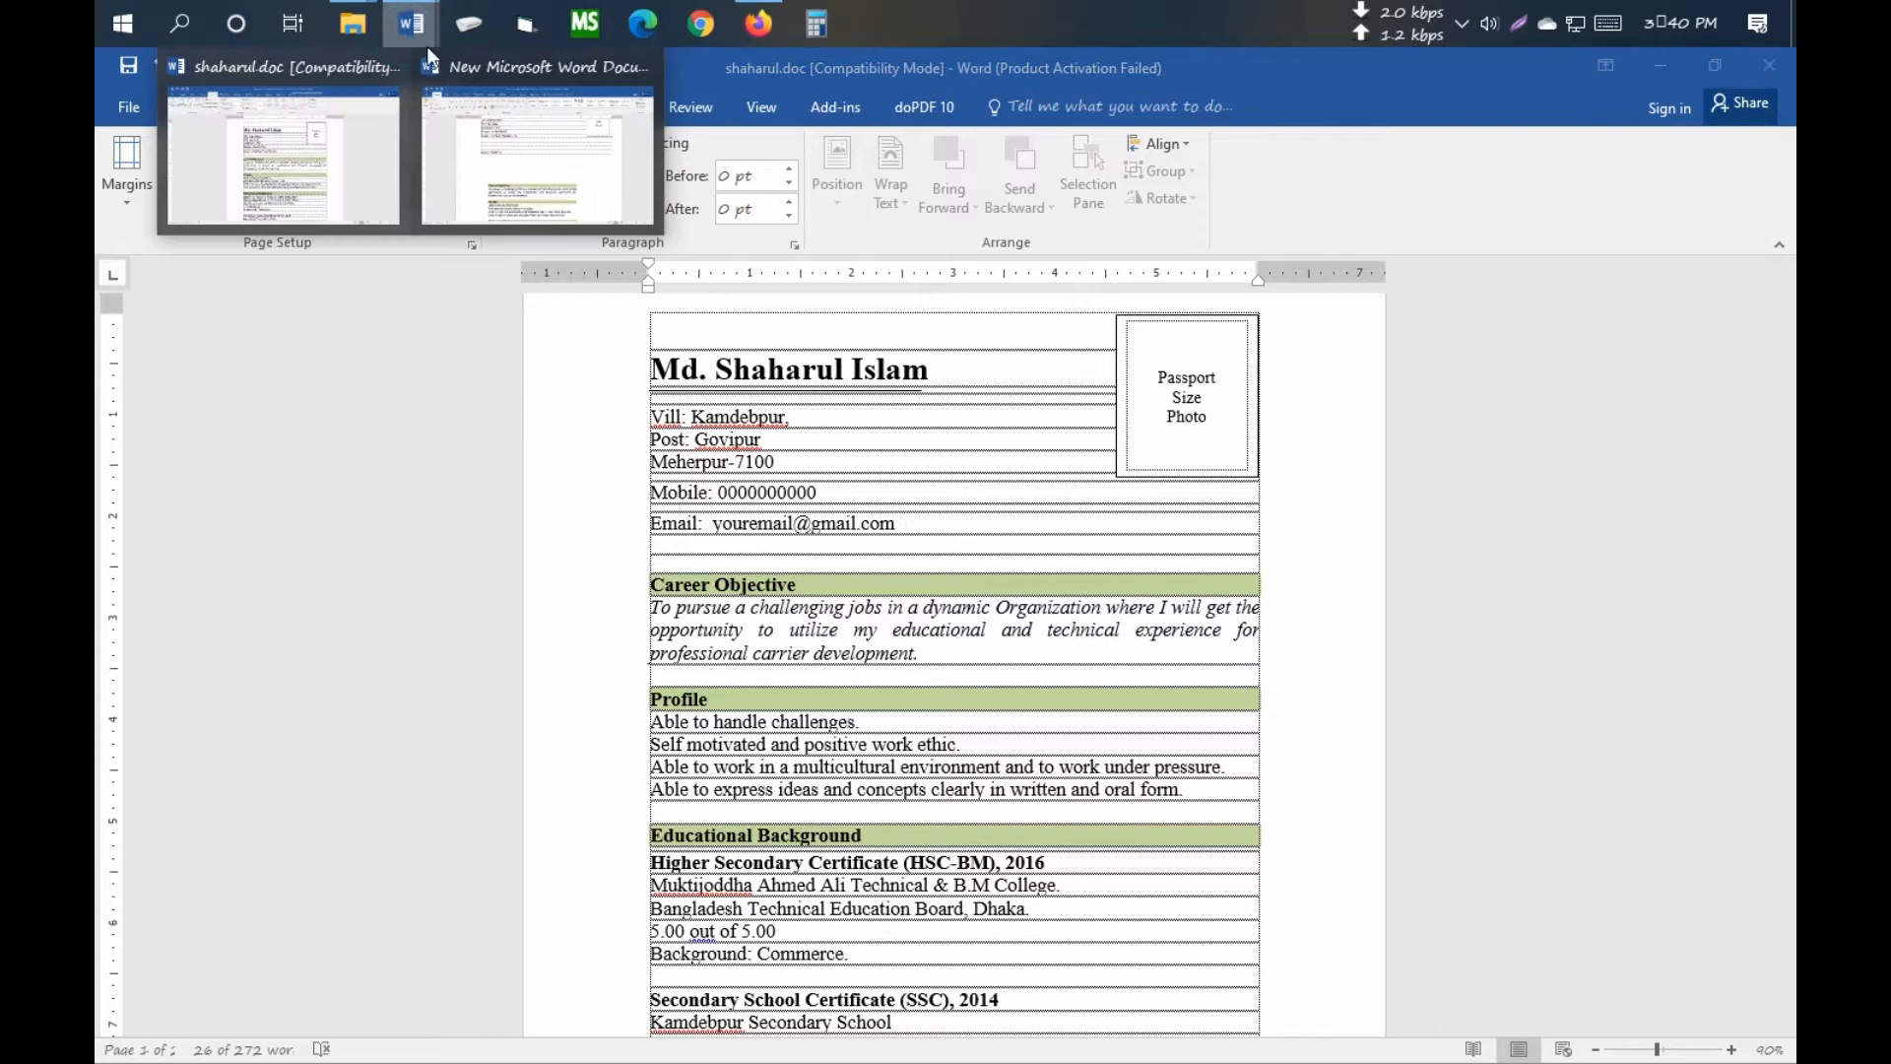
left_click(542, 148)
scroll(768, 633, "down", 1)
left_click(562, 422)
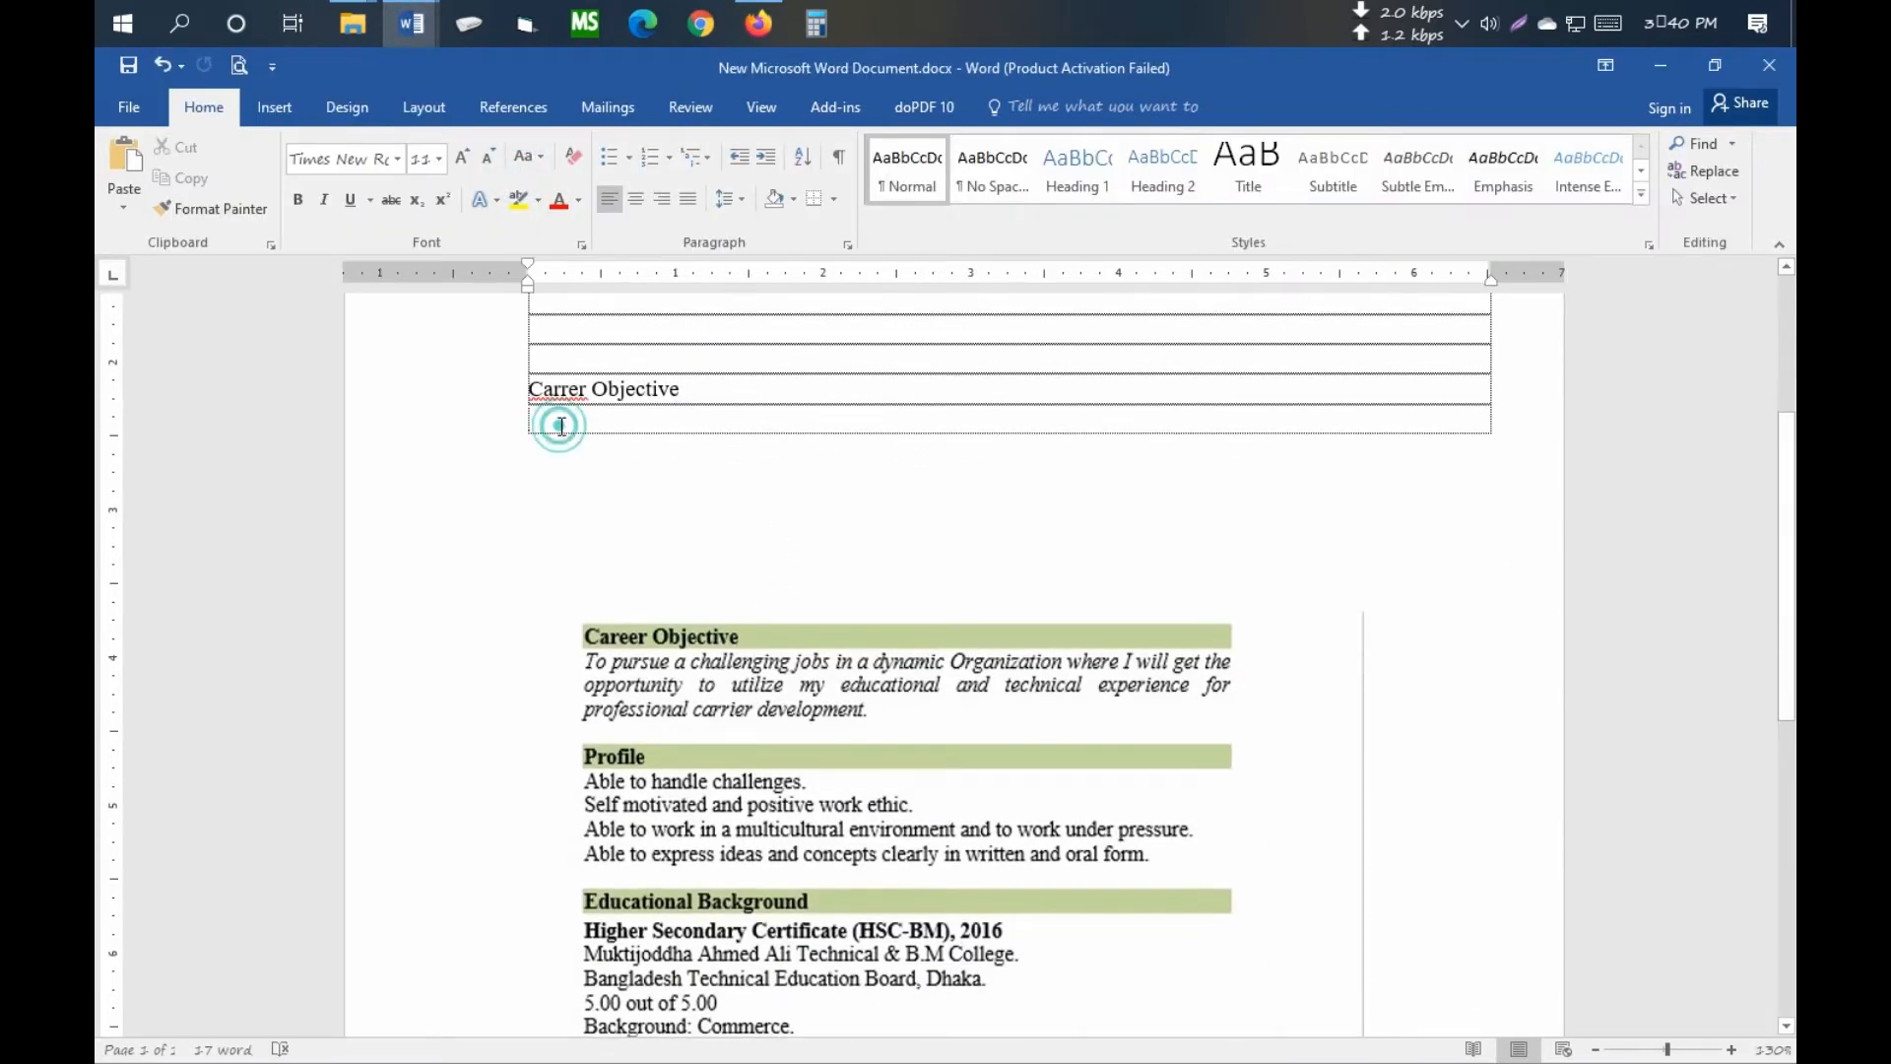
key("ctrl+v")
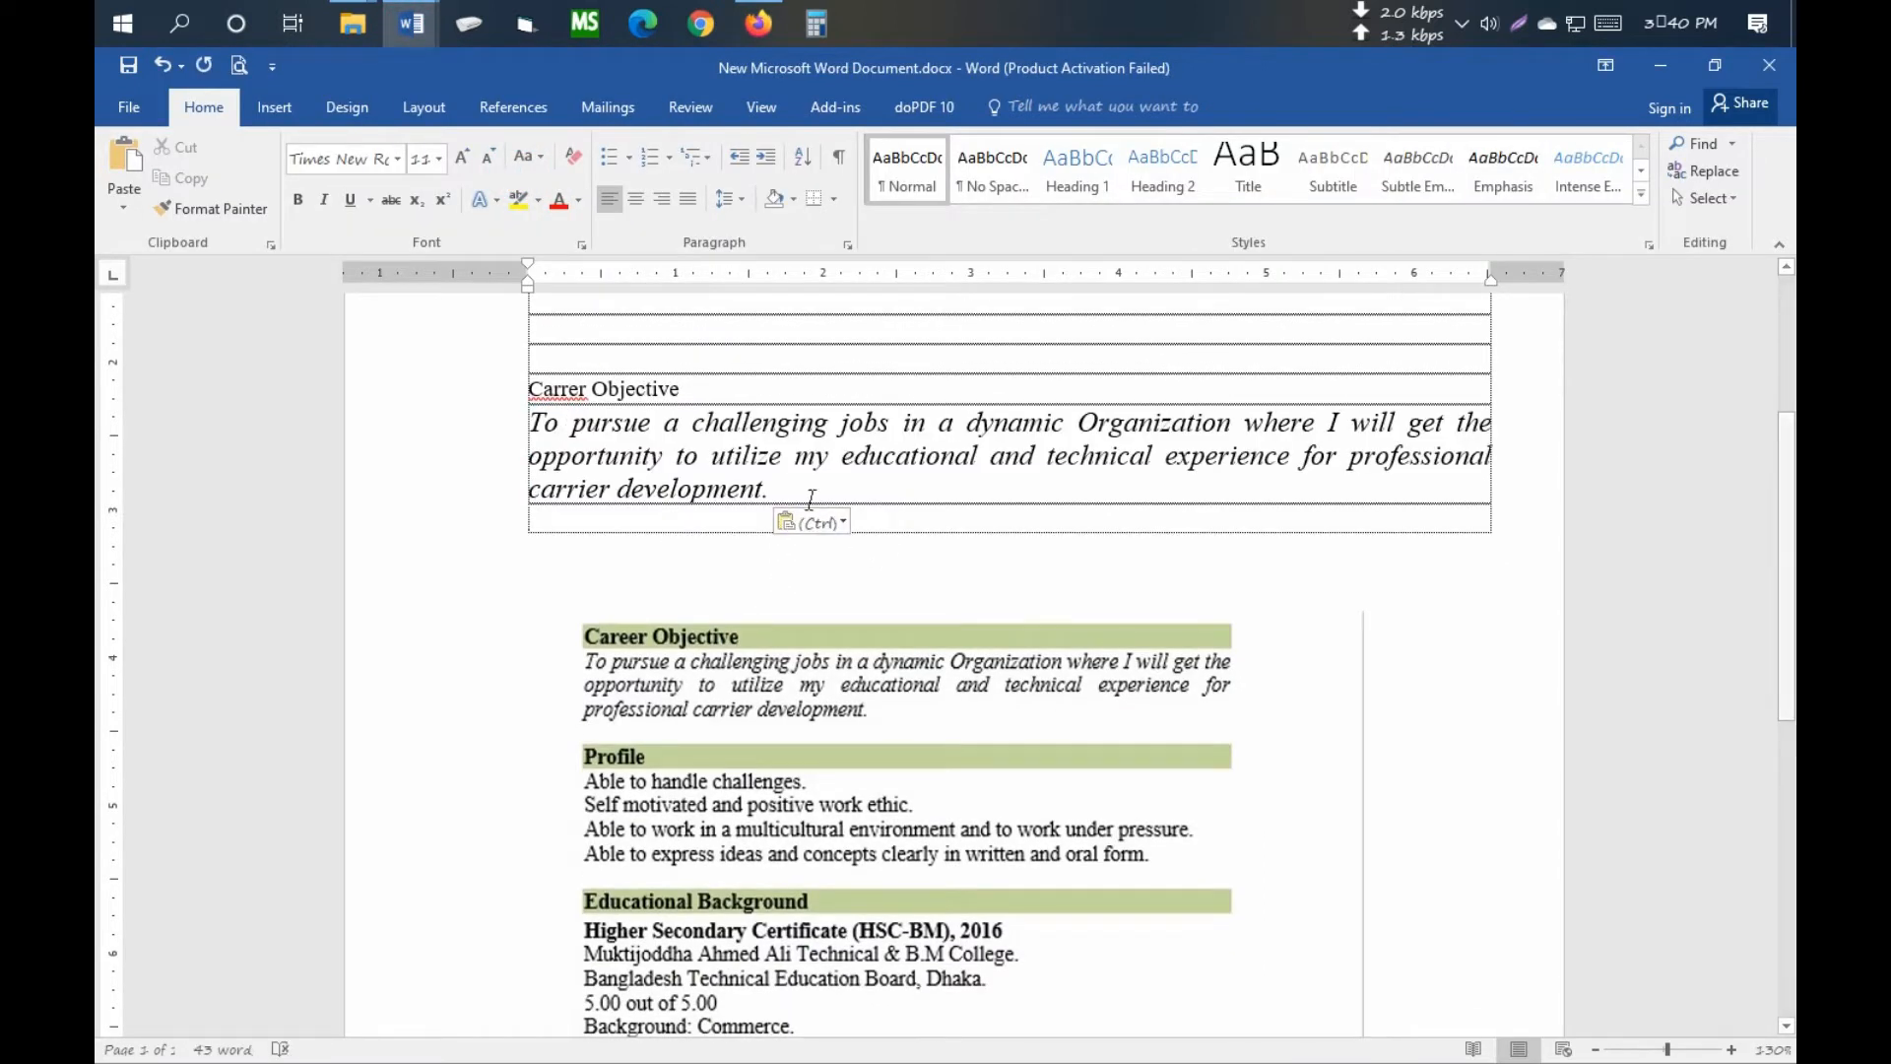
key("Tab")
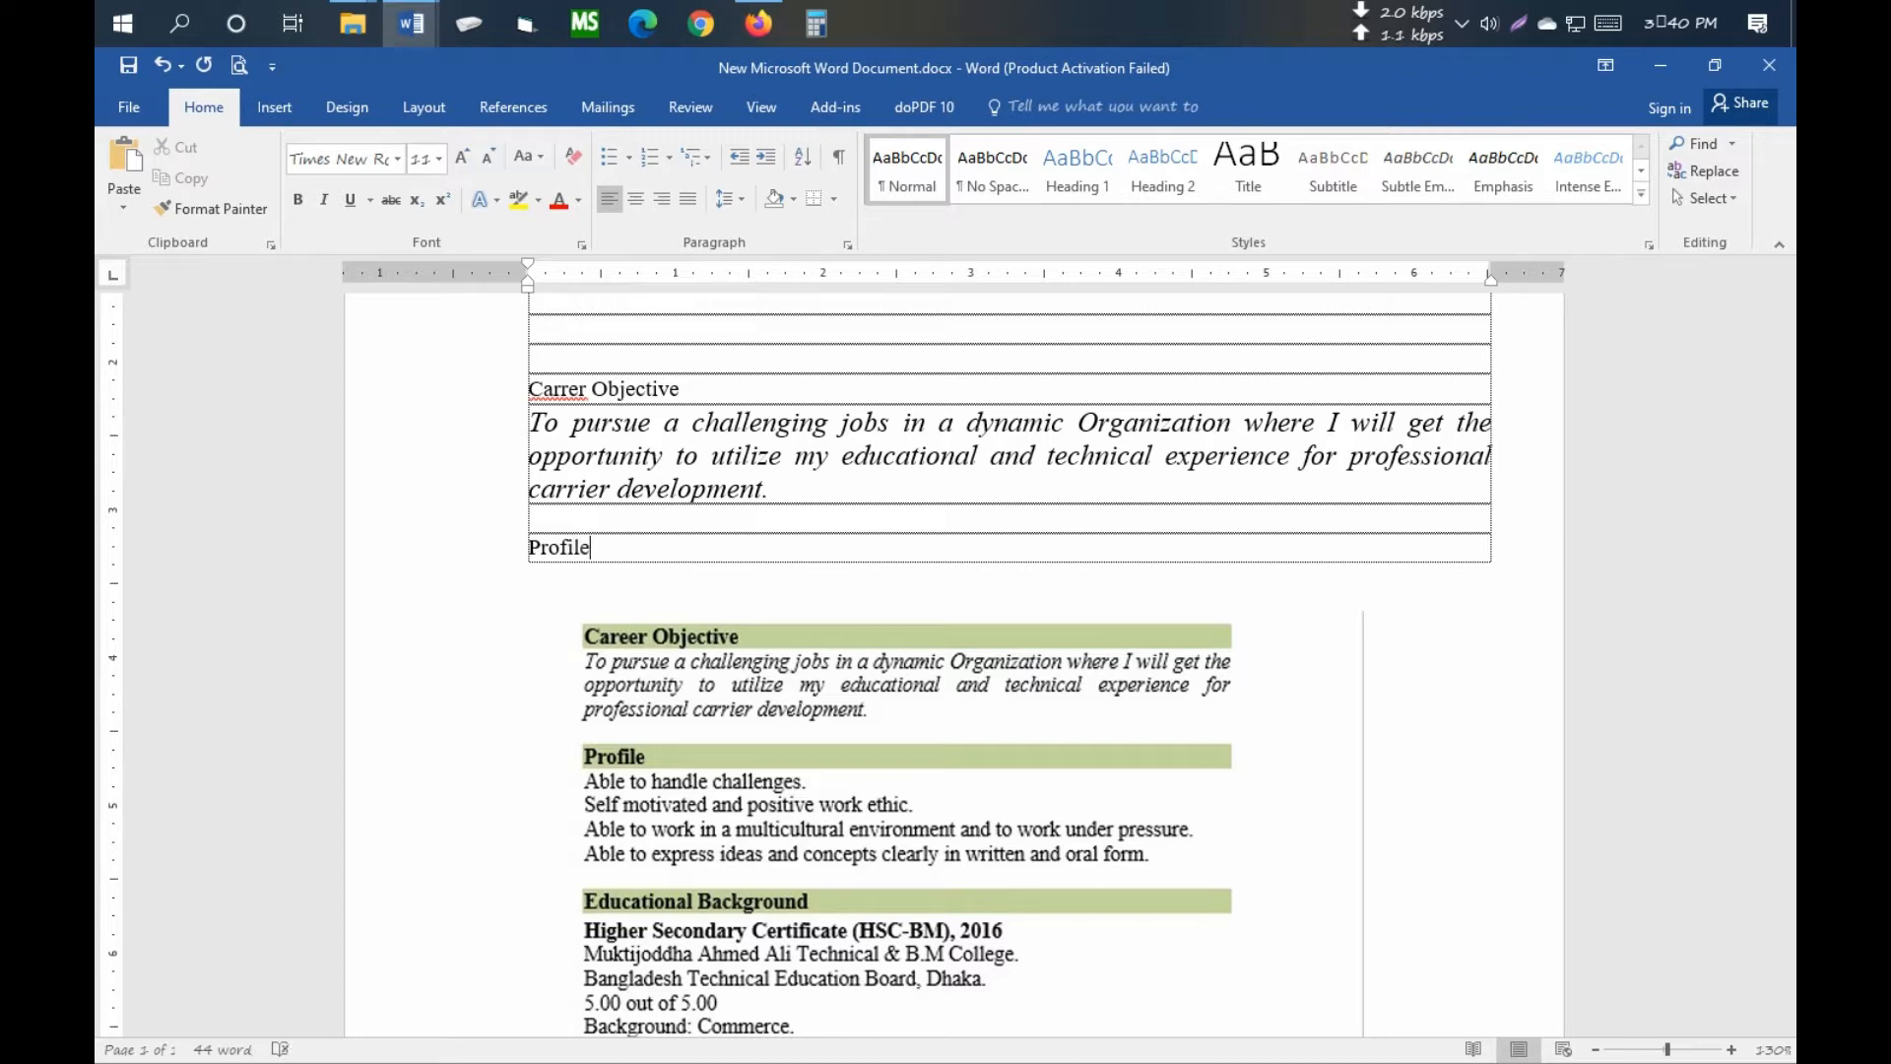
key("Tab")
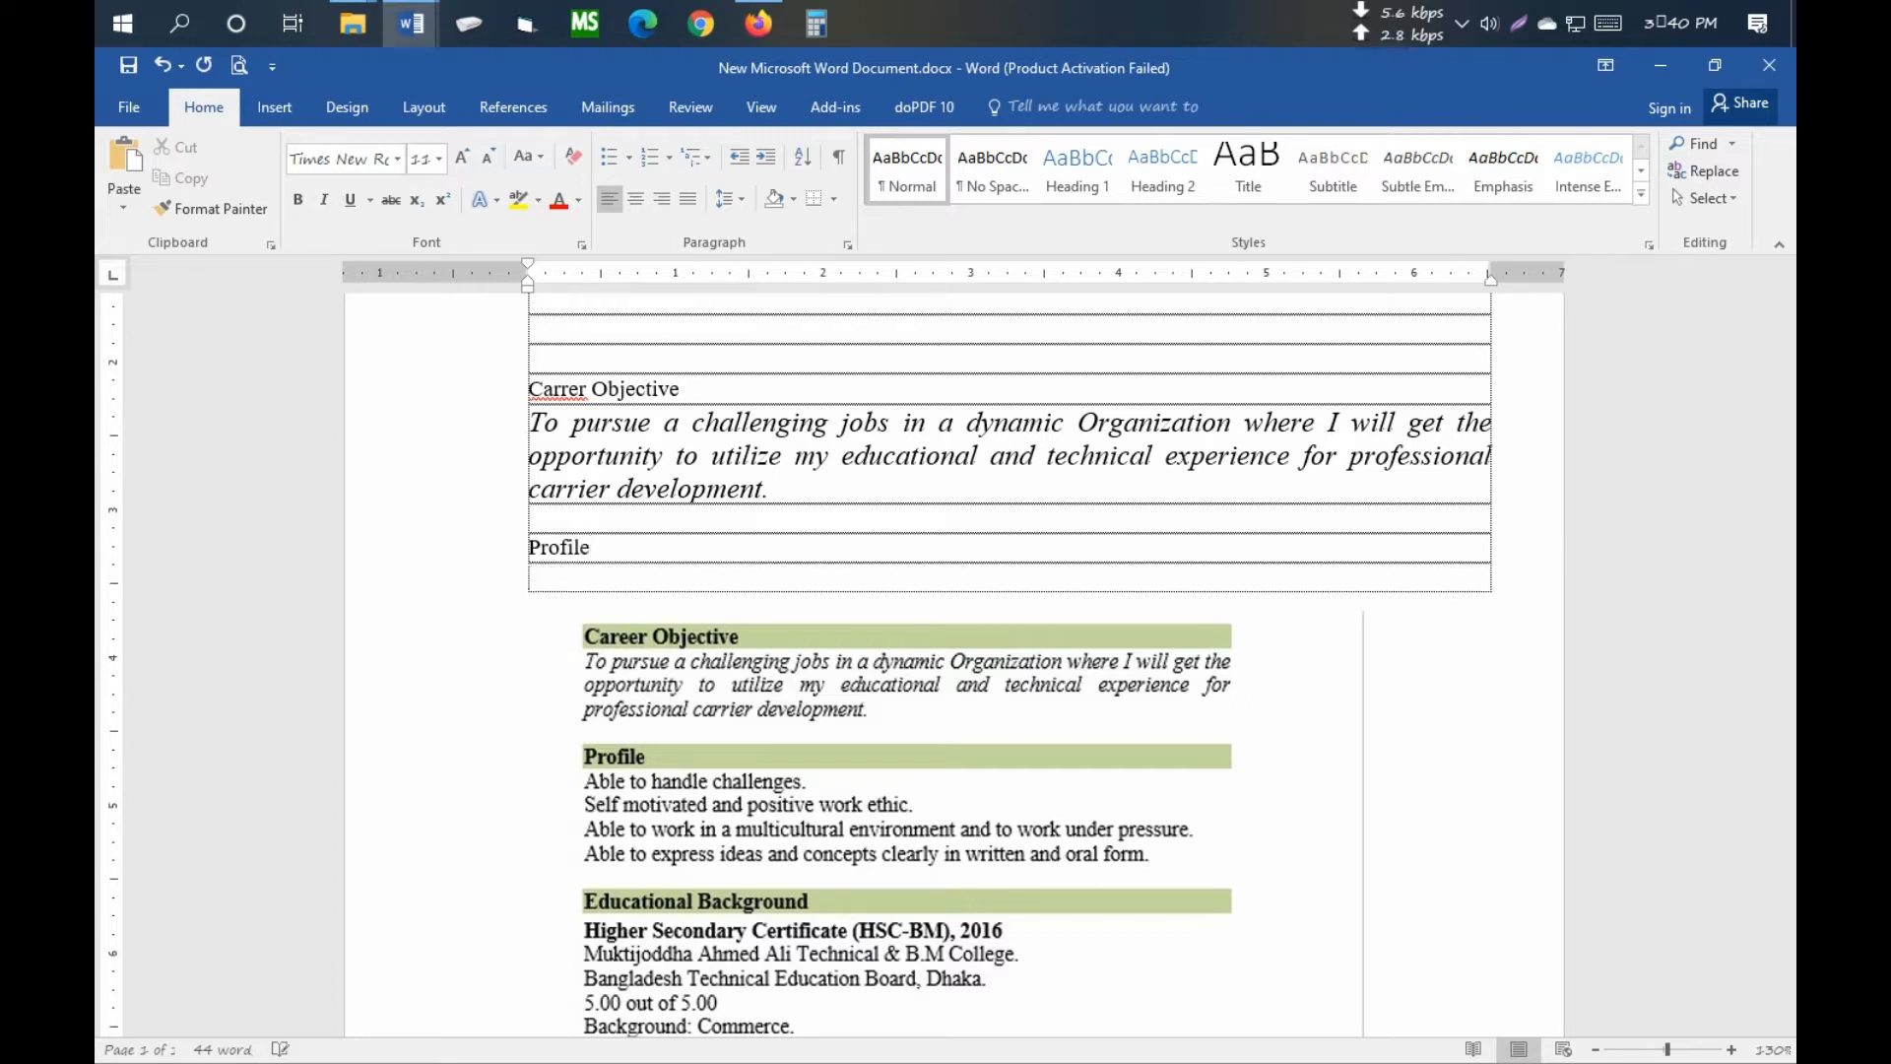
mouse_move(412, 23)
left_click(323, 169)
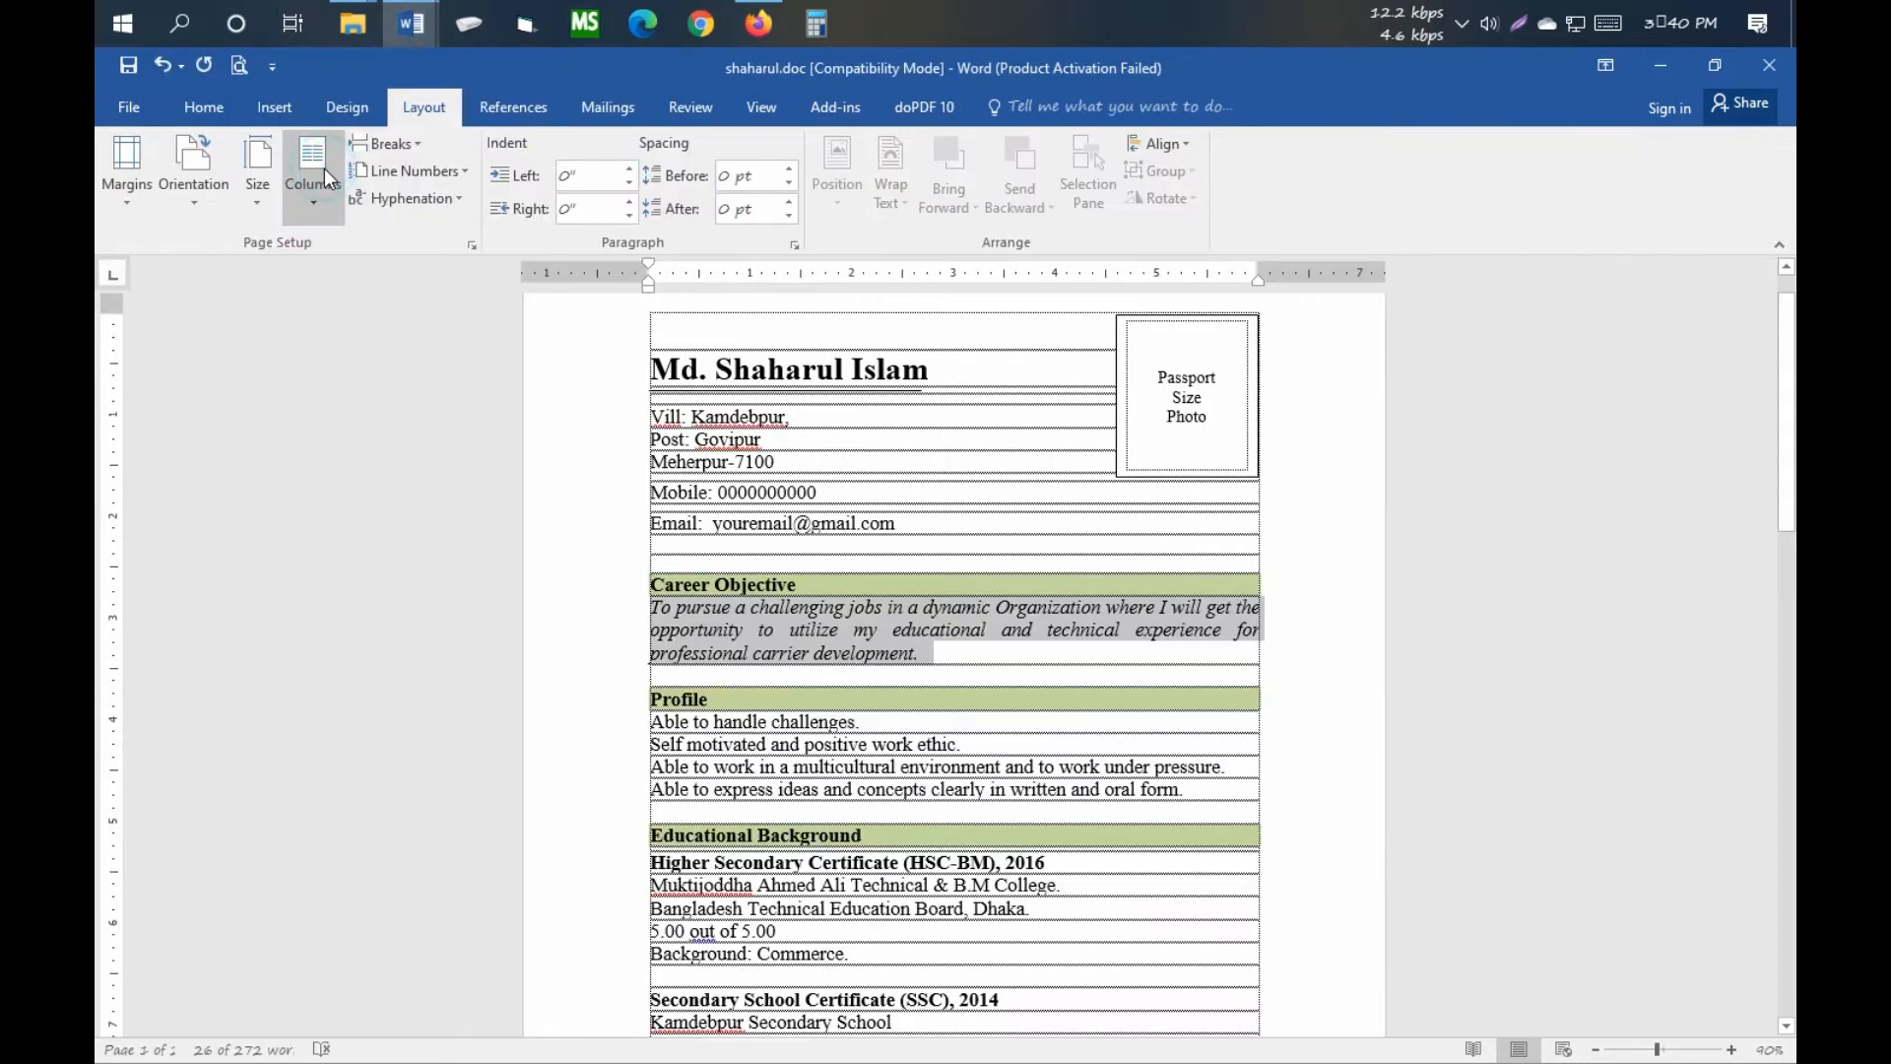
- Paste the four Profile lines from shaharul.doc into the row under Profile
scroll(624, 587, "down", 2)
left_click_drag(649, 576, 1197, 589)
key("ctrl+c")
scroll(1197, 590, "down", 1)
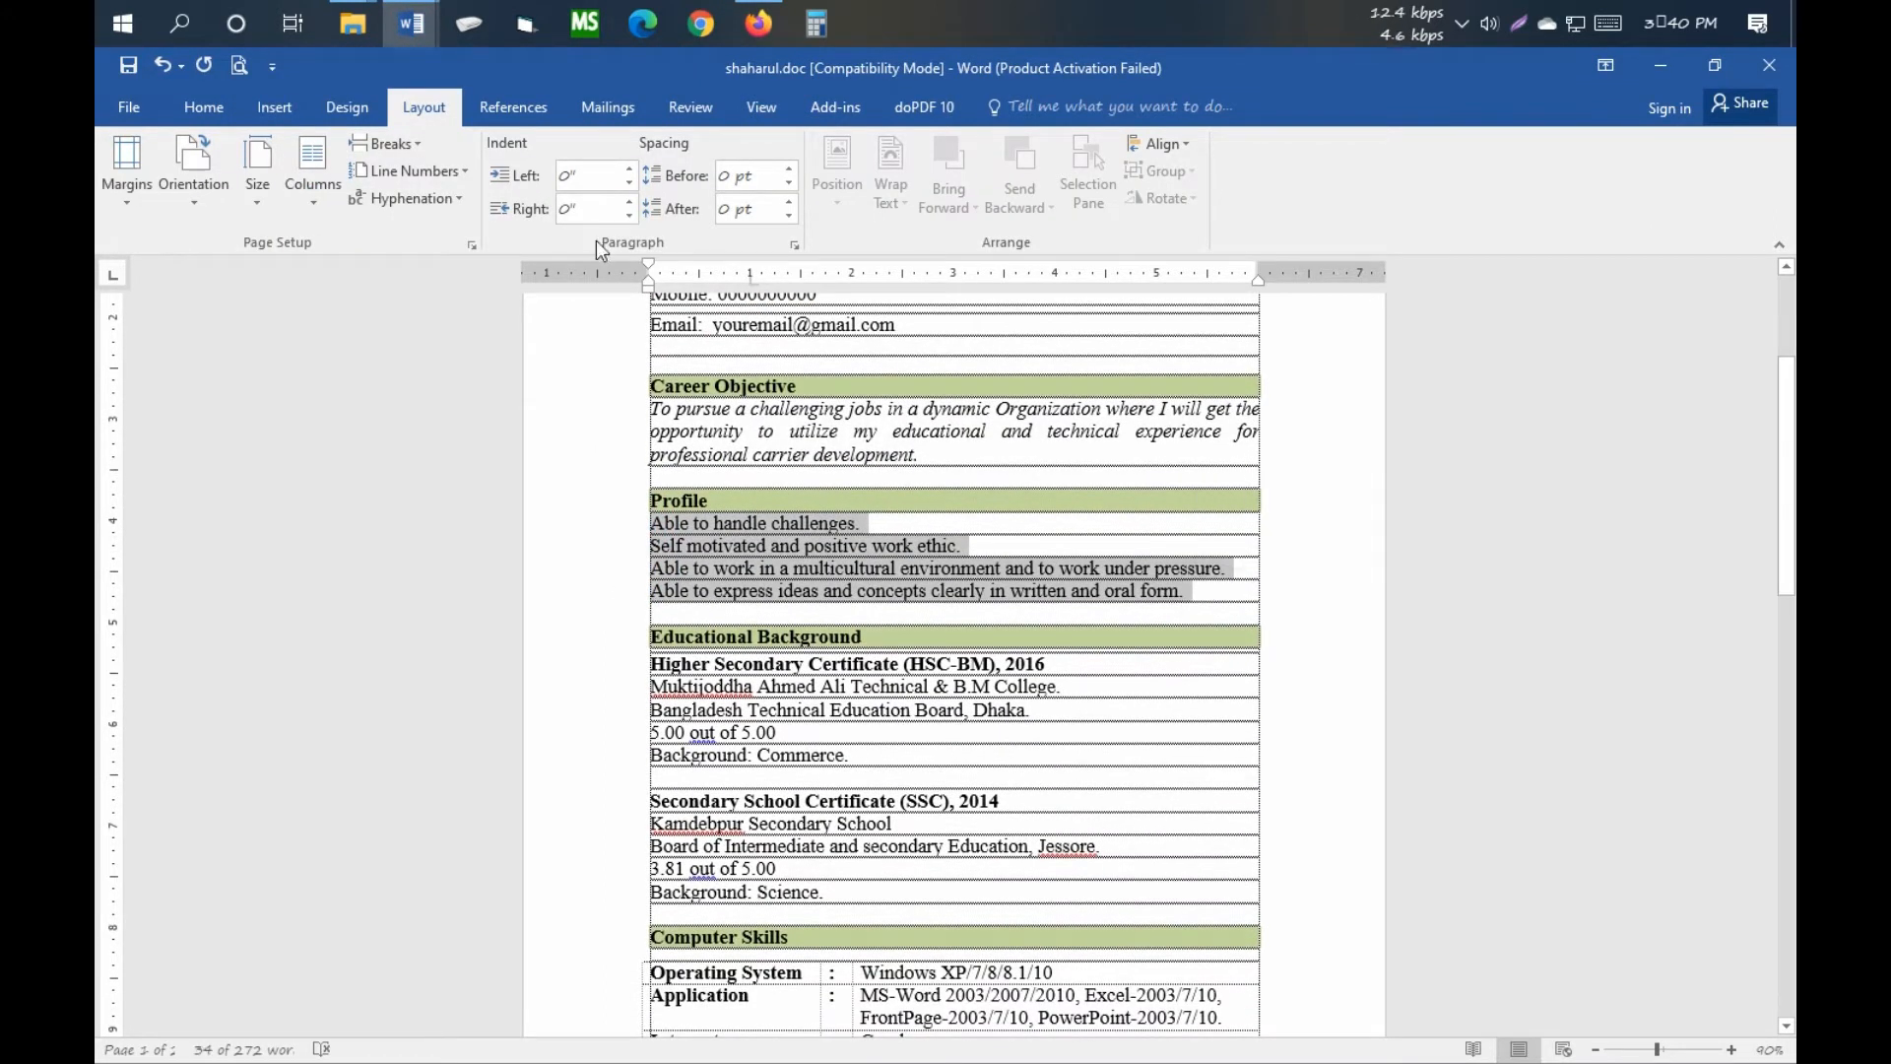
left_click(412, 24)
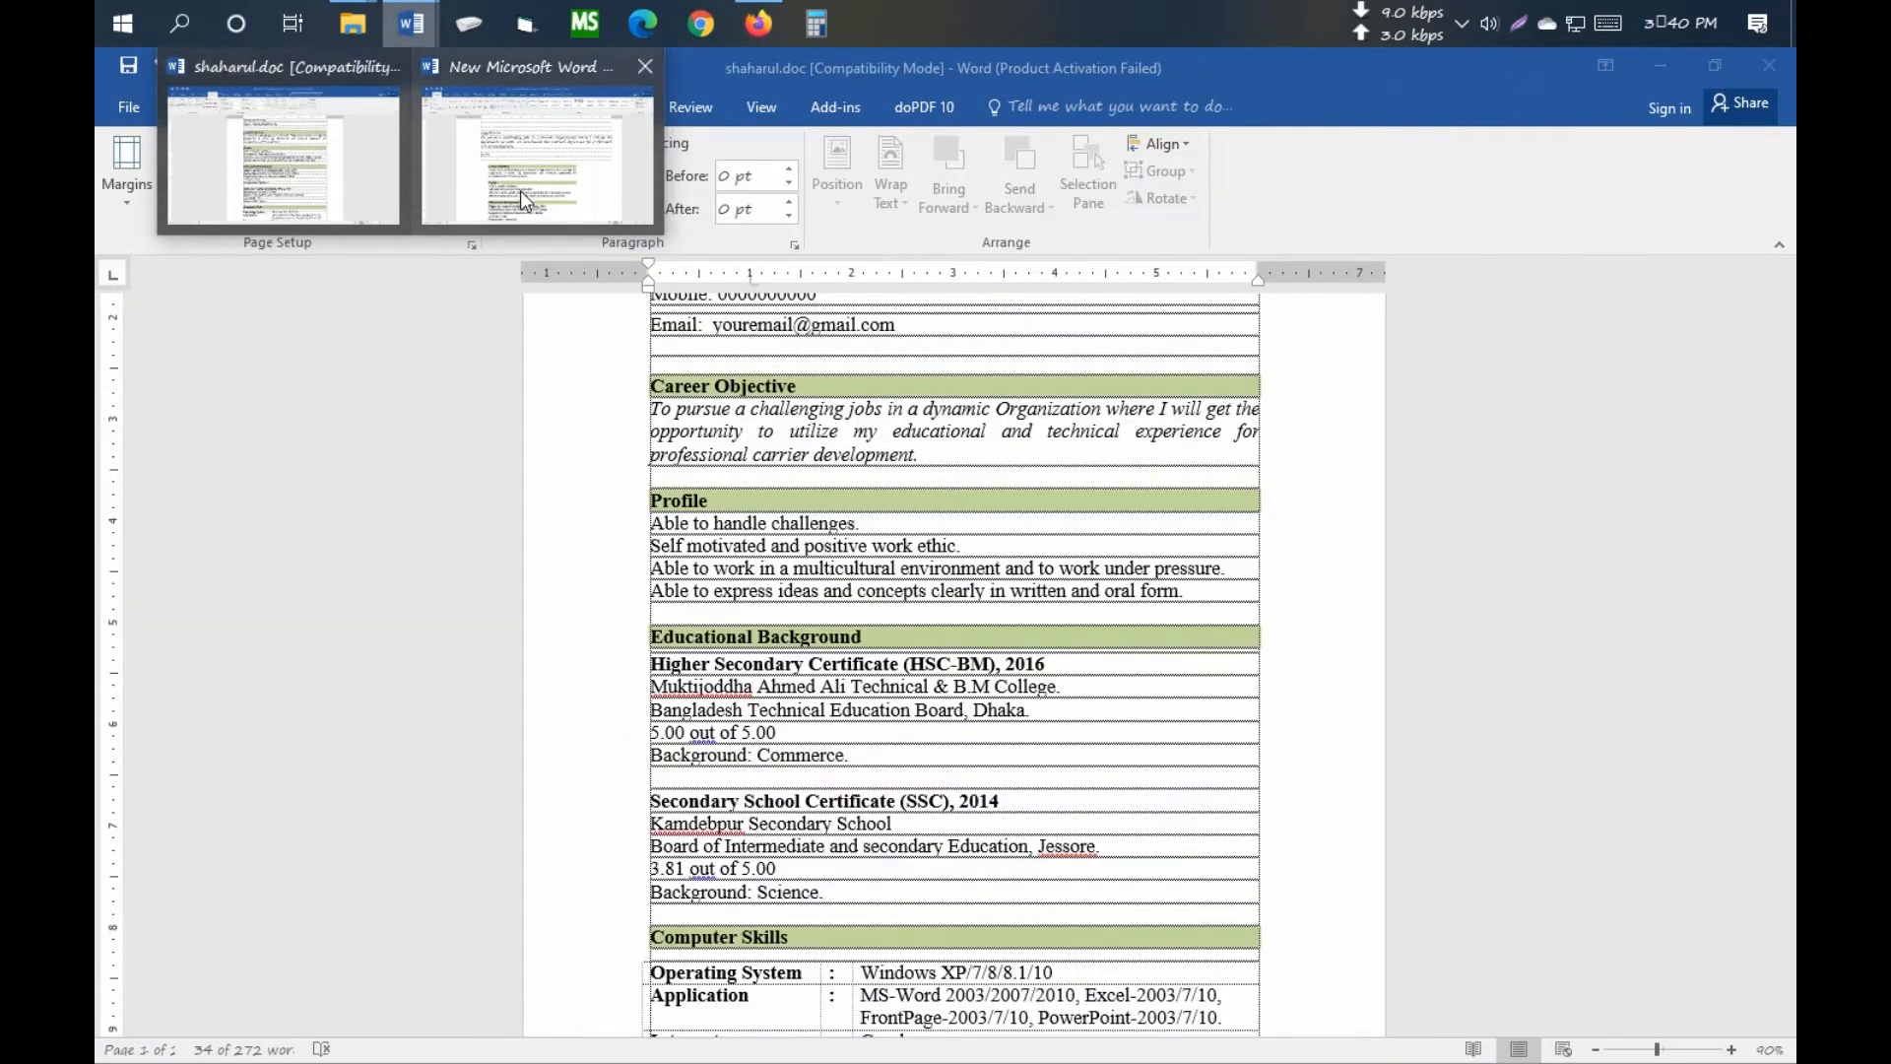
left_click(589, 178)
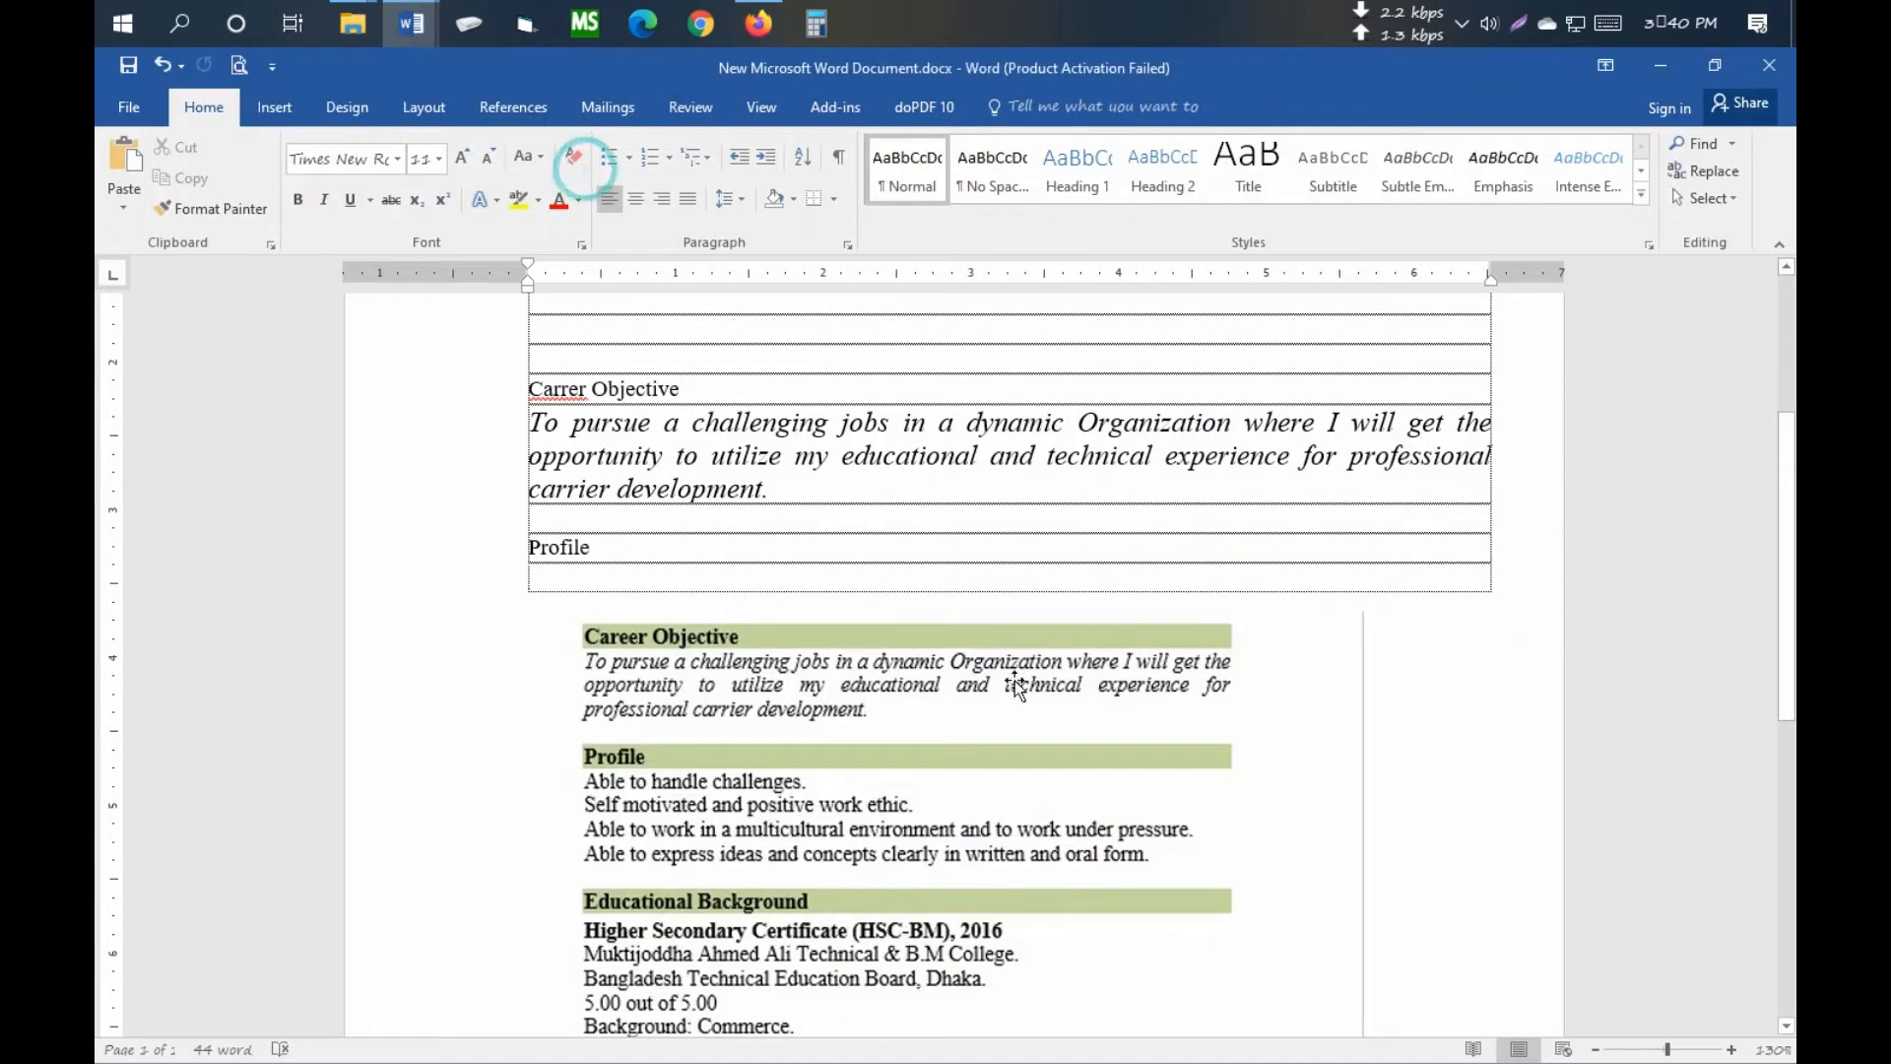
left_click(579, 579)
key("ctrl+v")
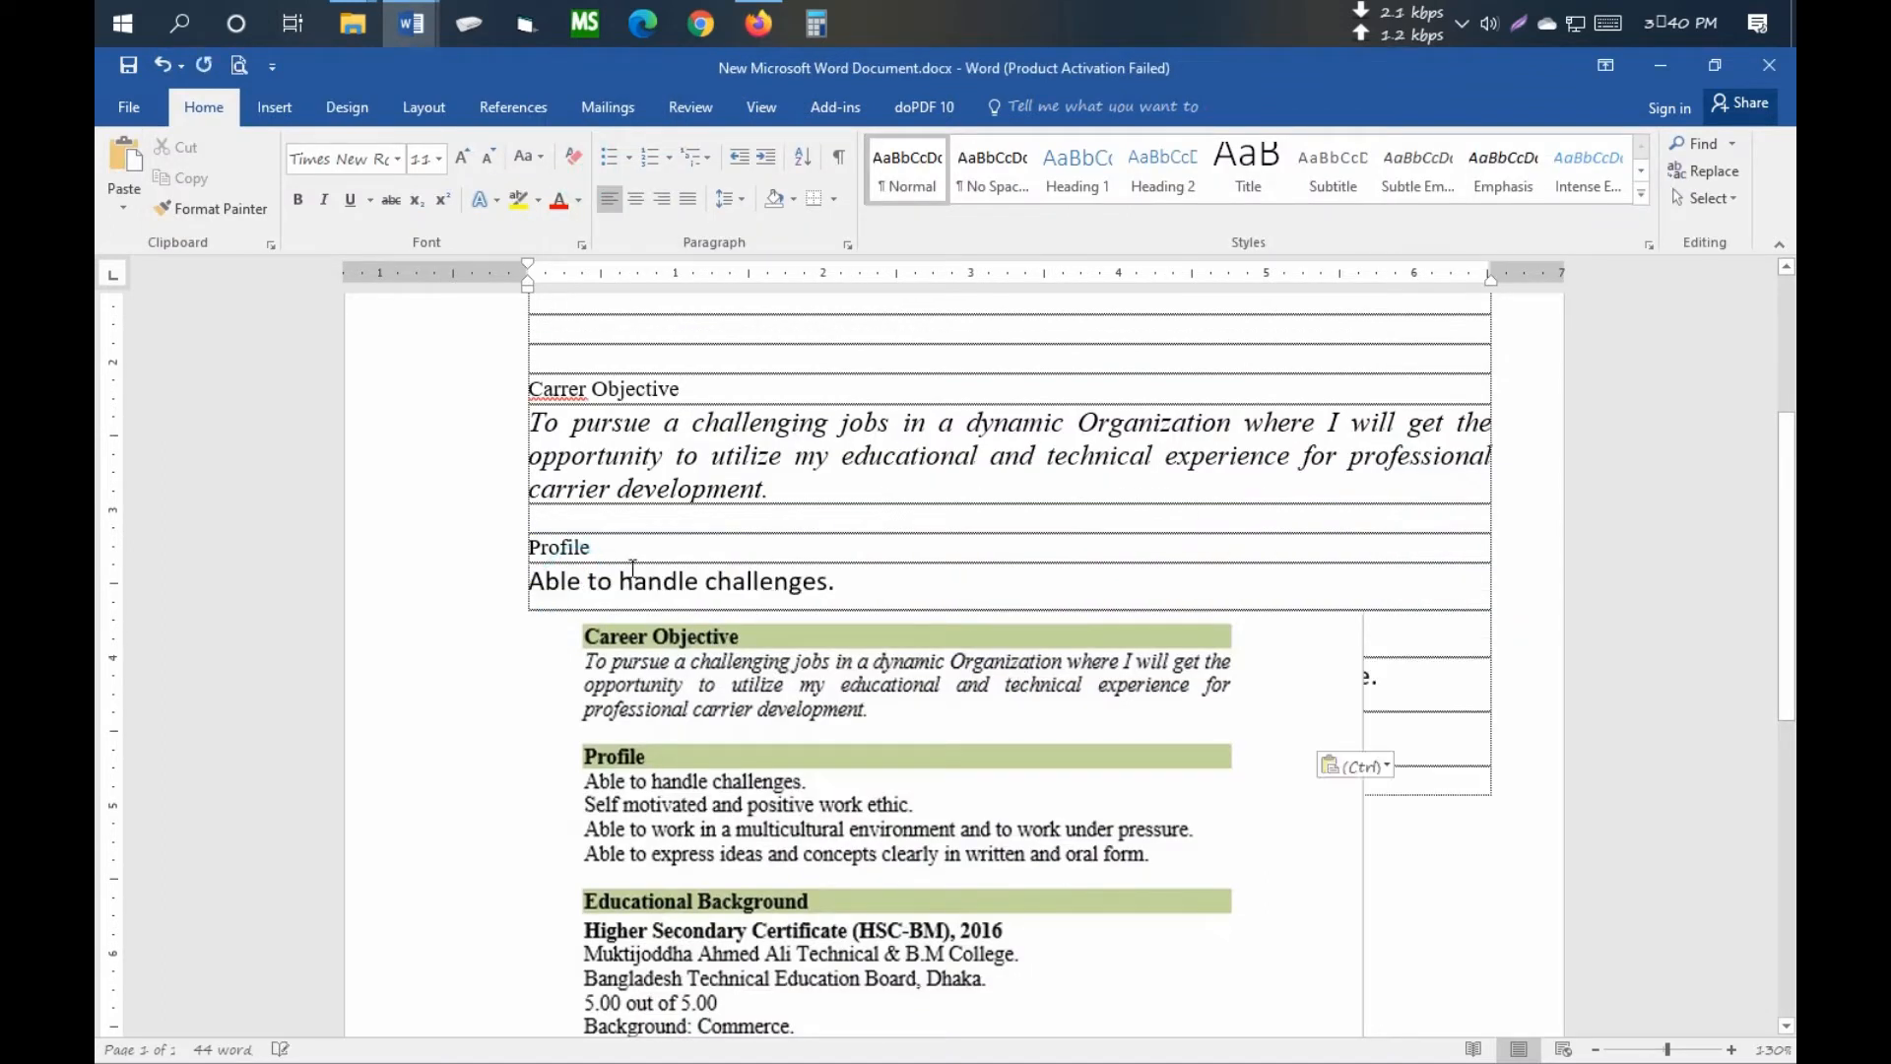
scroll(783, 680, "down", 4)
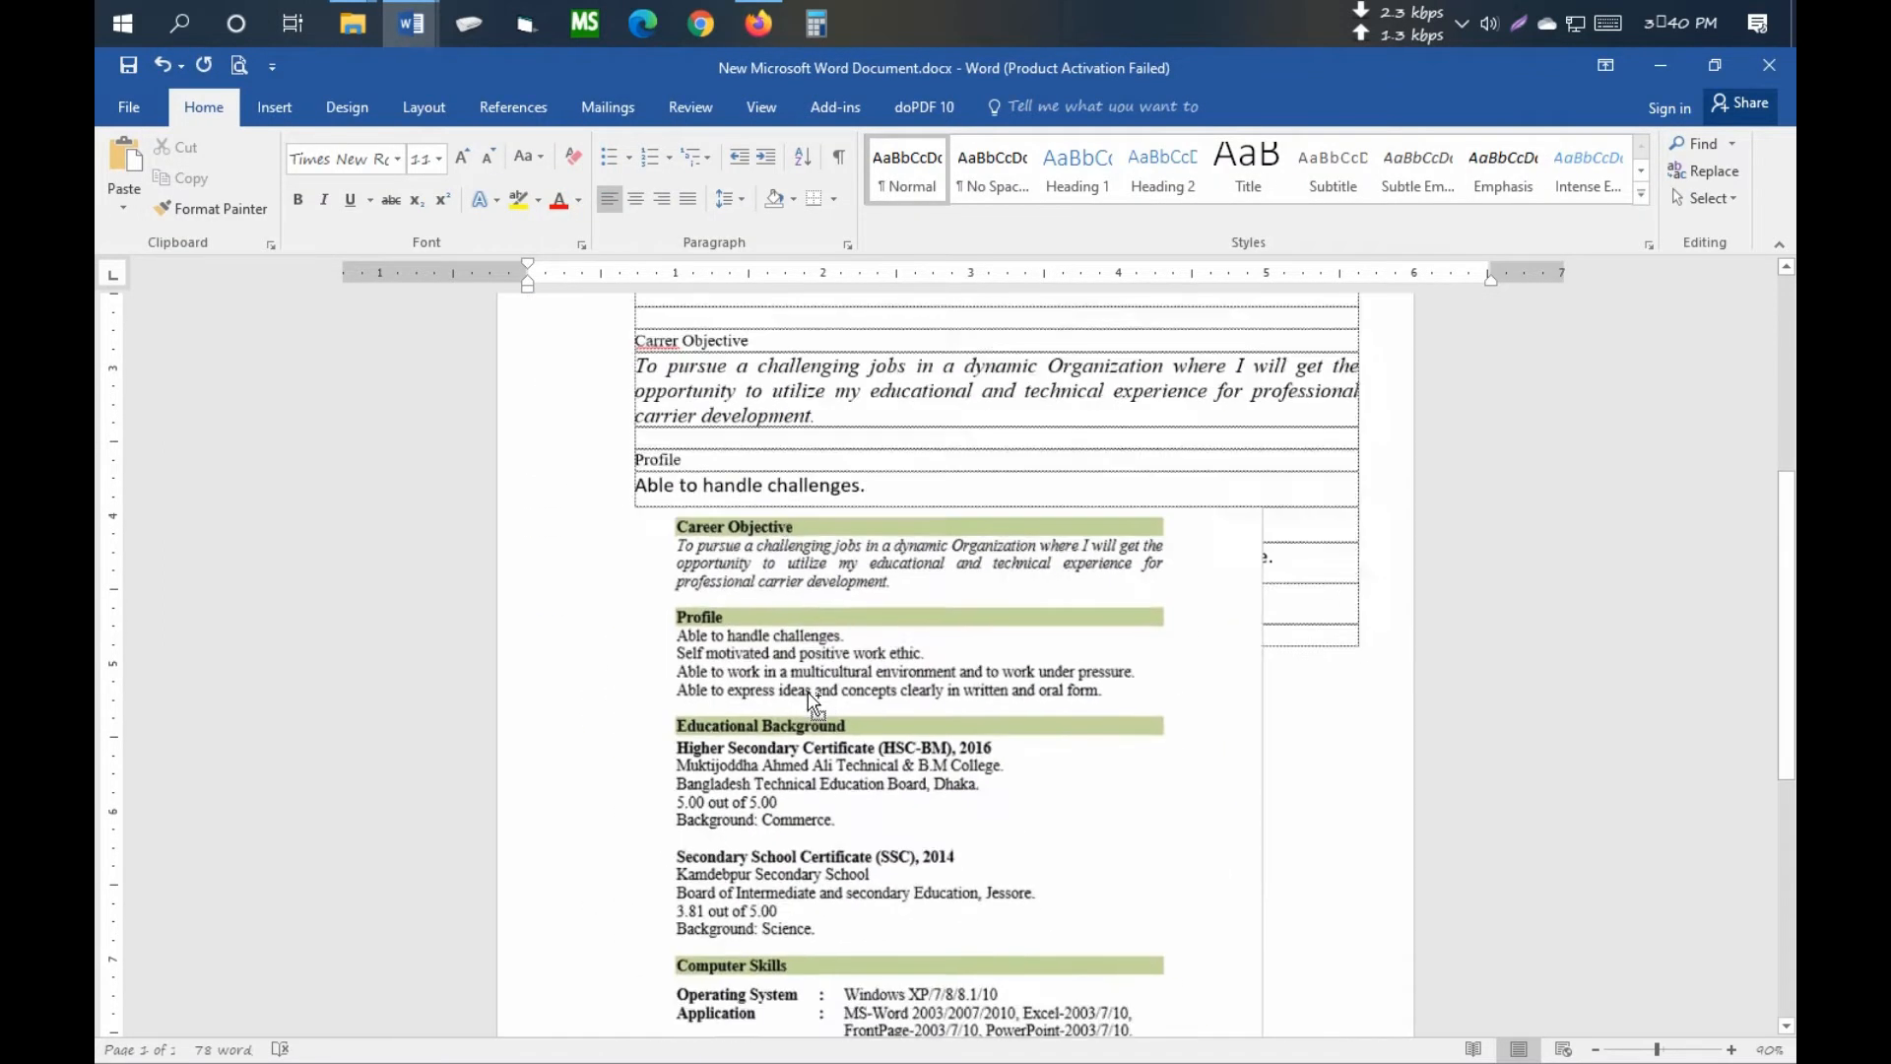
left_click_drag(849, 652, 845, 883)
scroll(875, 772, "down", 3)
scroll(875, 773, "up", 3)
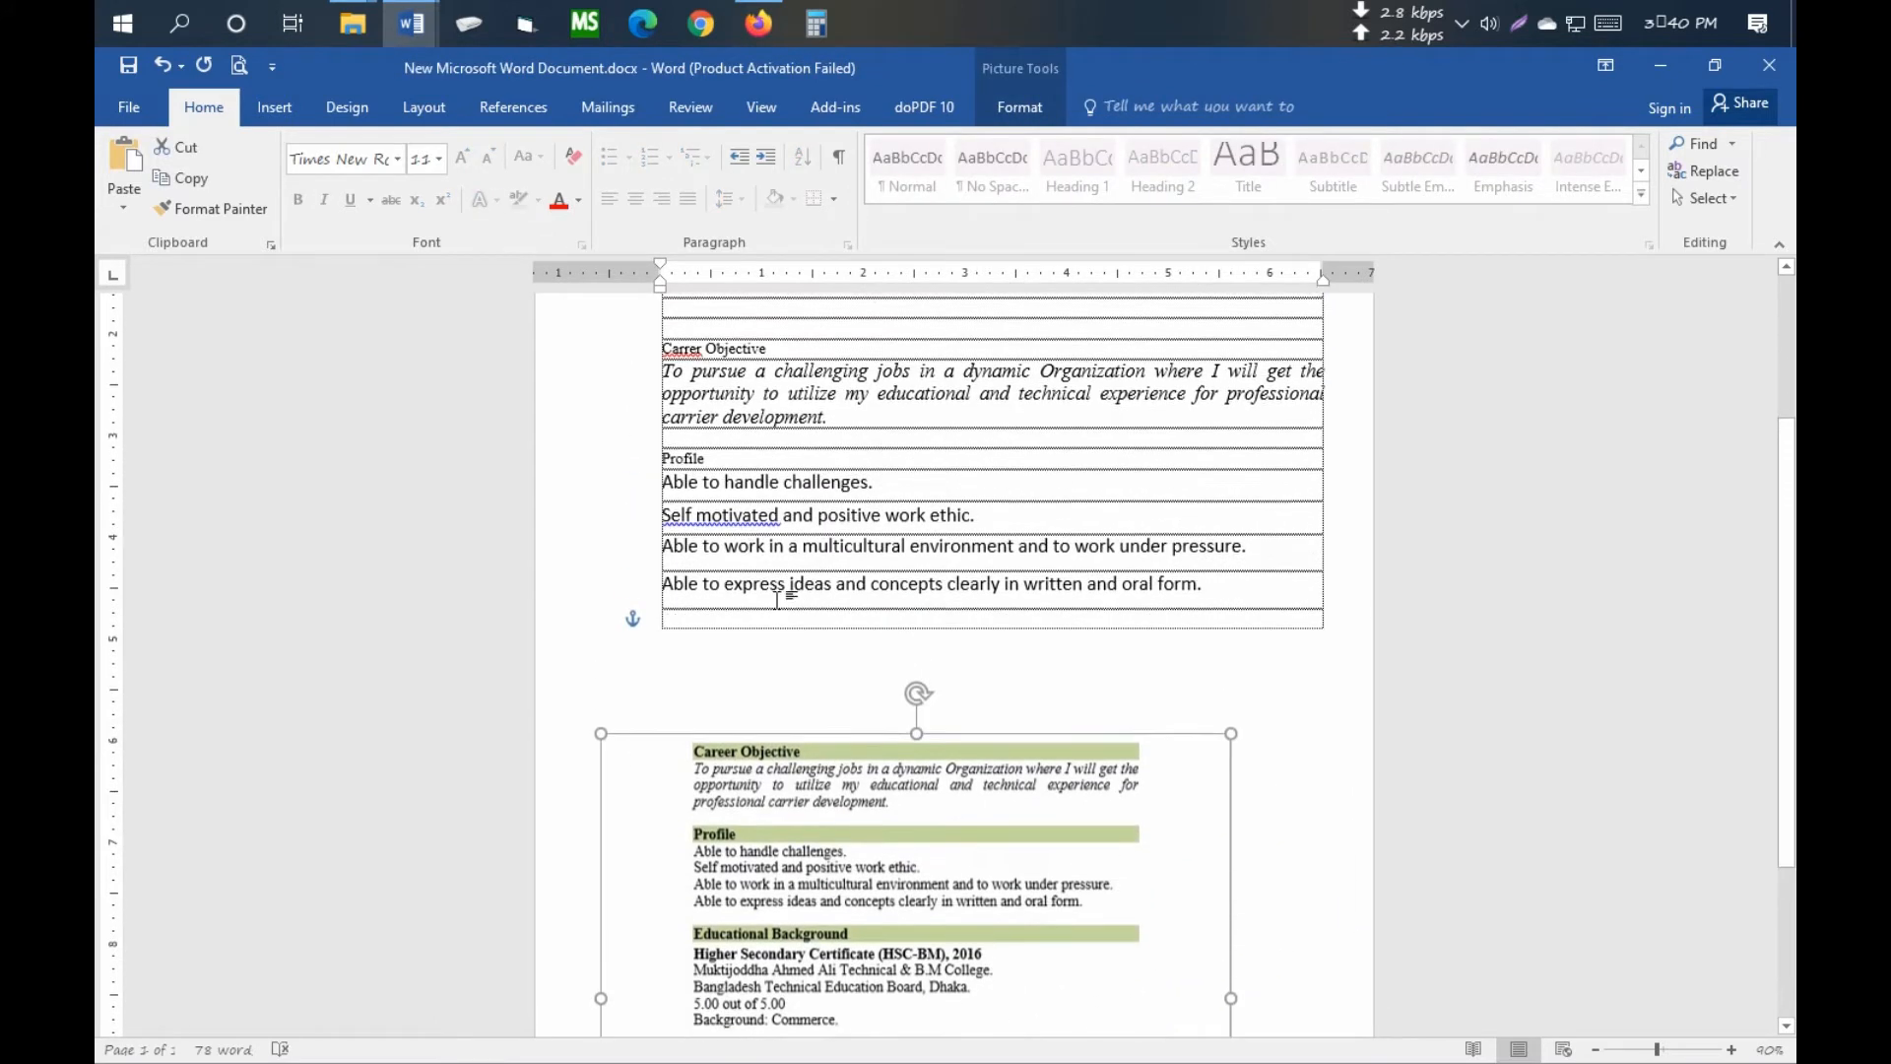
left_click(724, 516)
- Remove the space after each of the four Profile lines
scroll(742, 546, "up", 7)
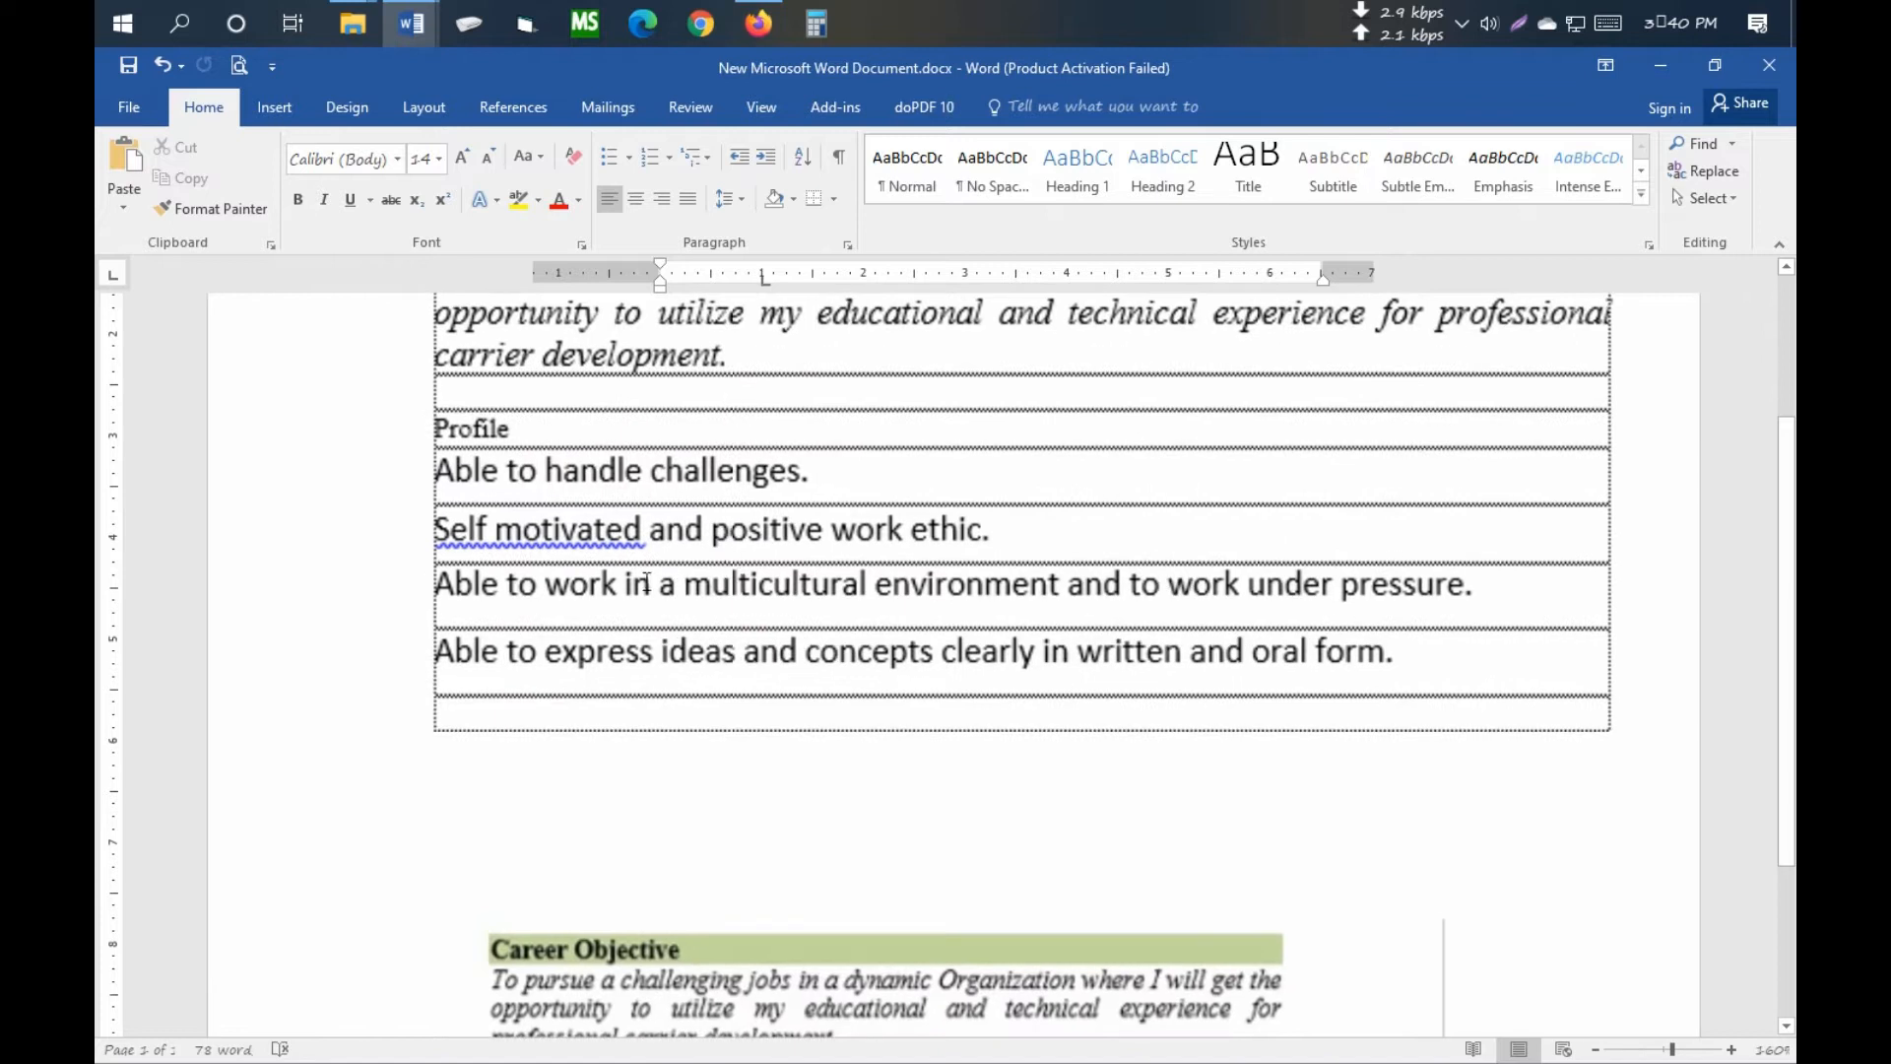
left_click_drag(434, 645, 1482, 832)
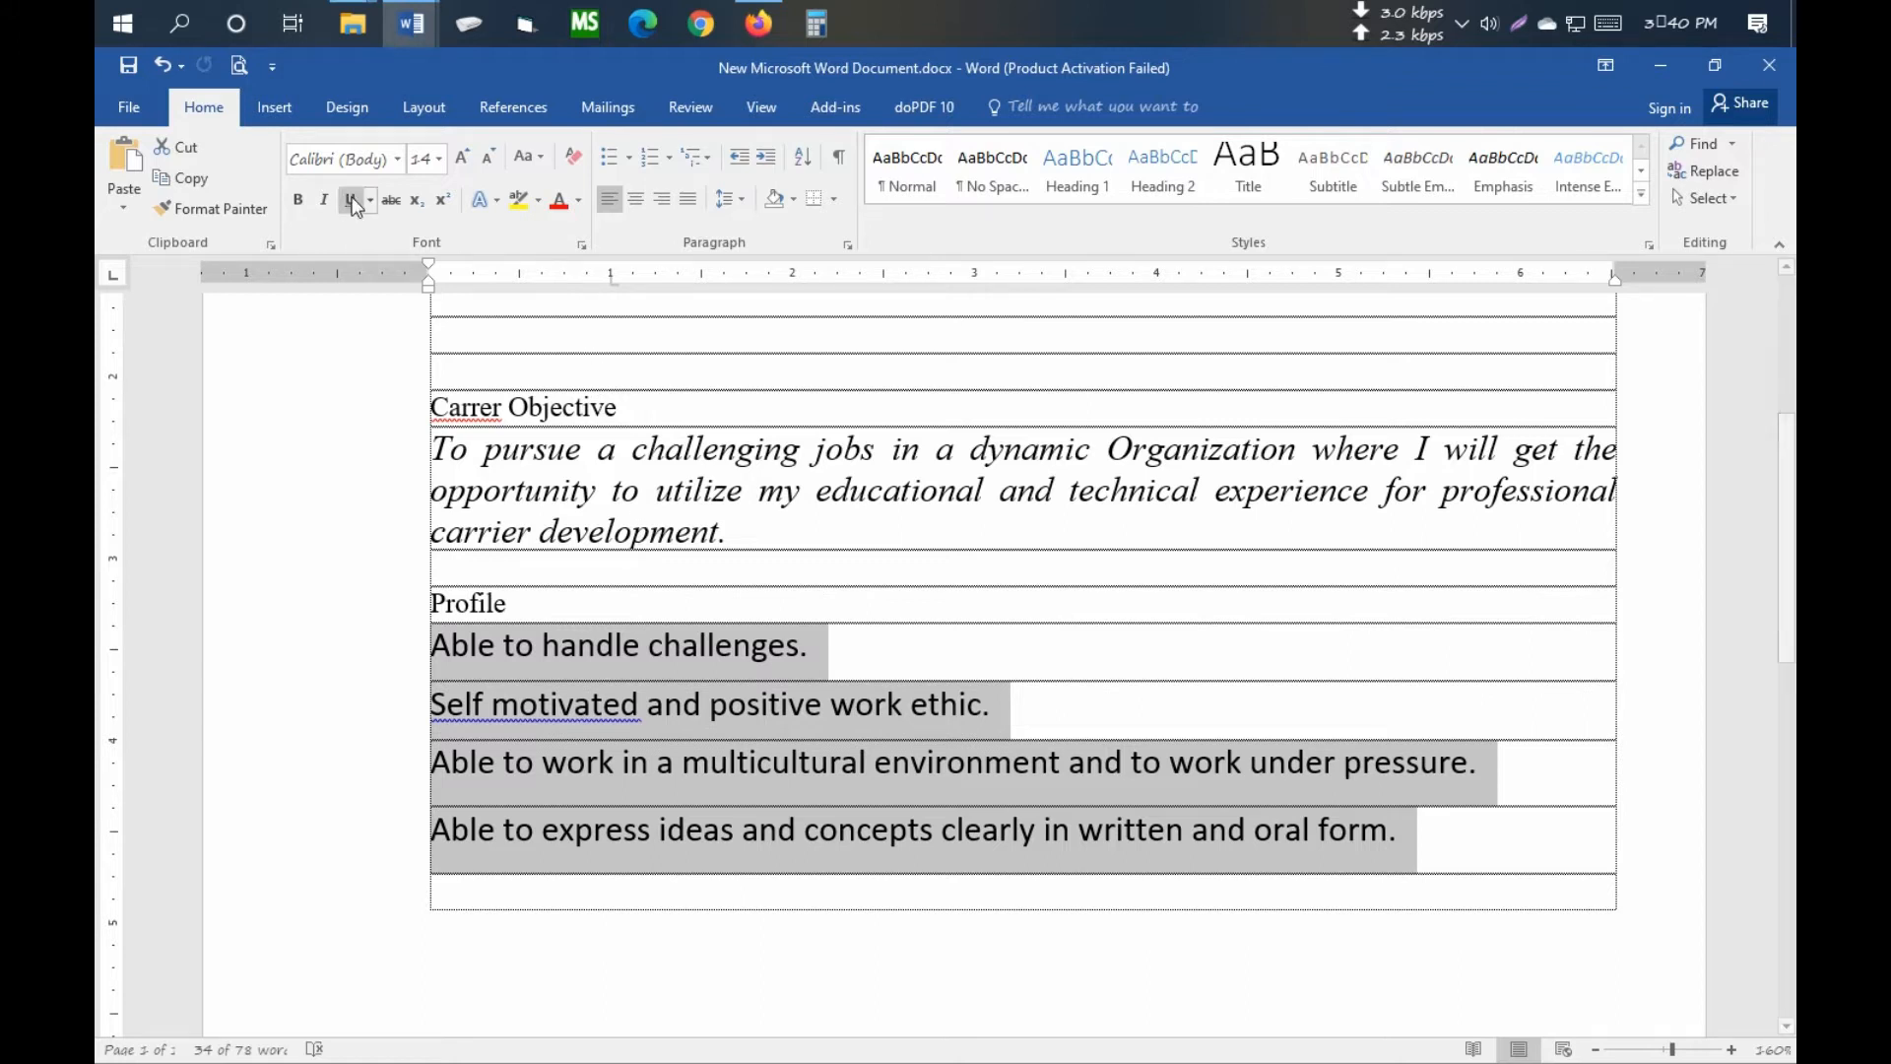
left_click(734, 199)
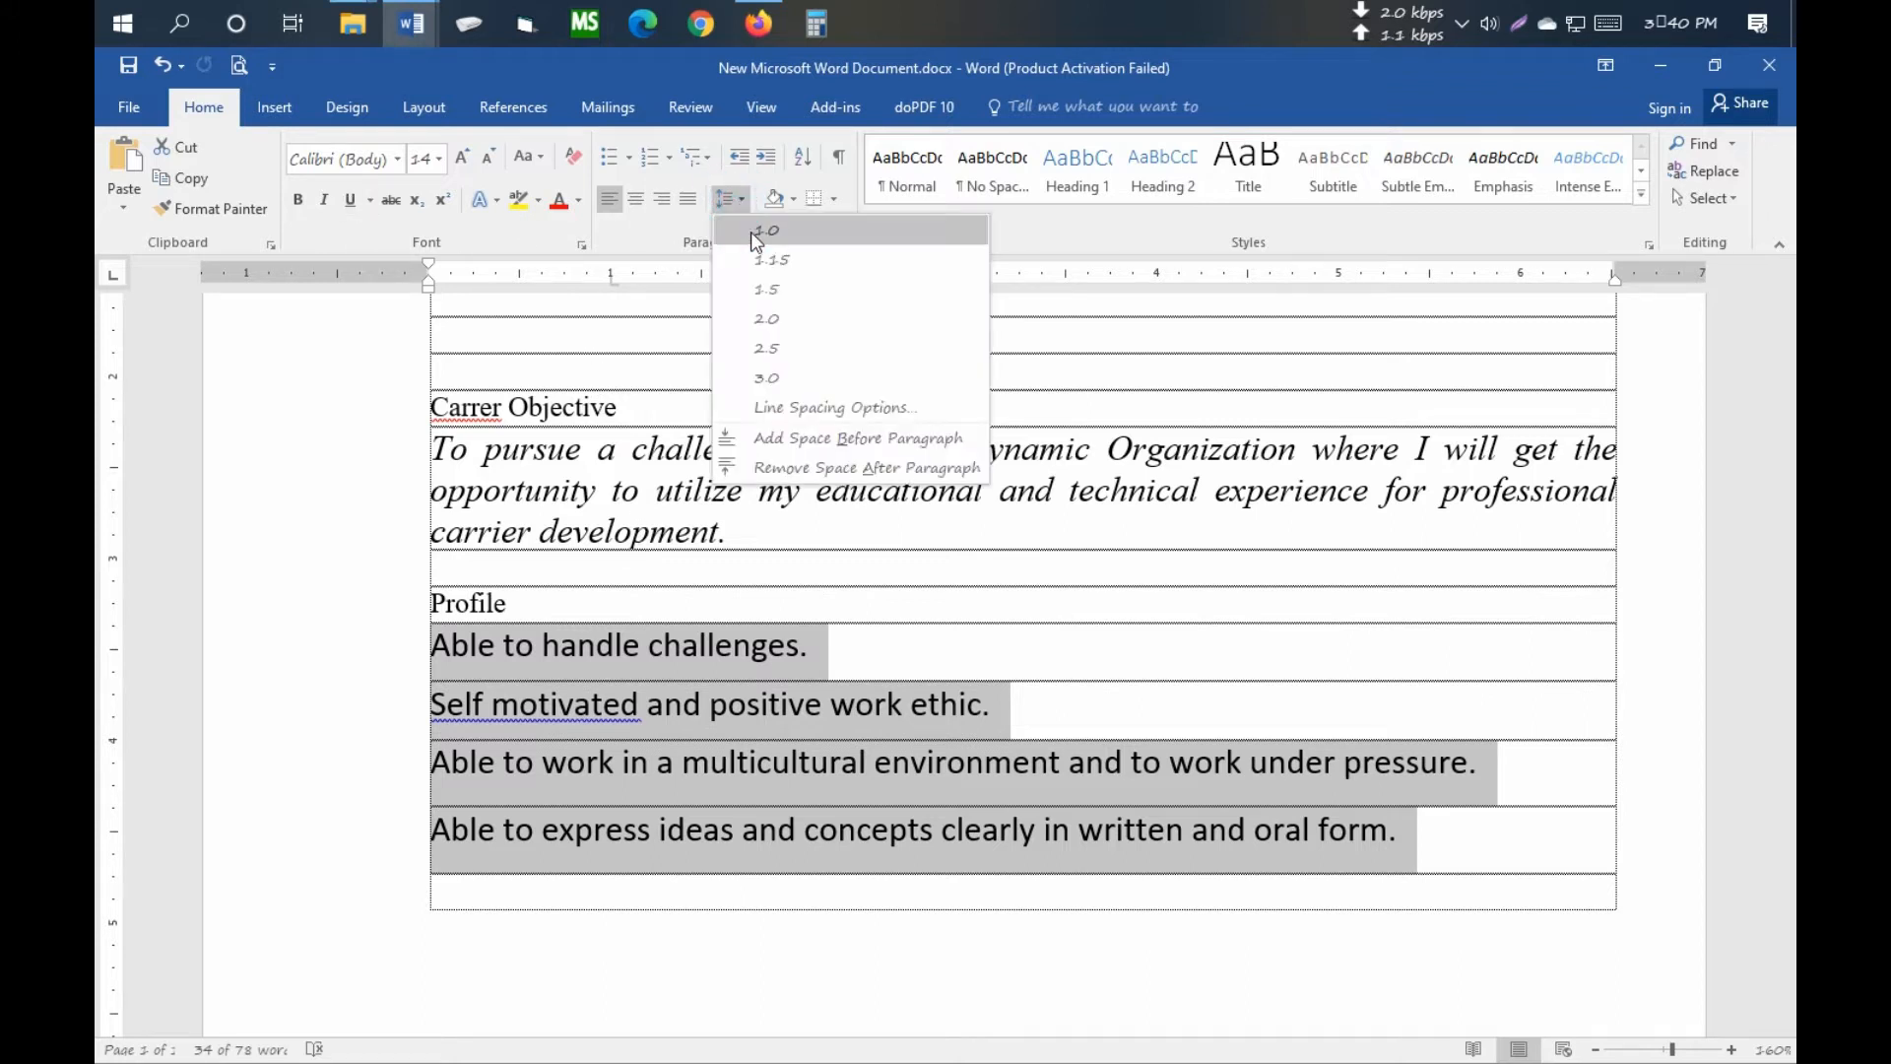
left_click(802, 465)
left_click(628, 667)
scroll(628, 667, "down", 2)
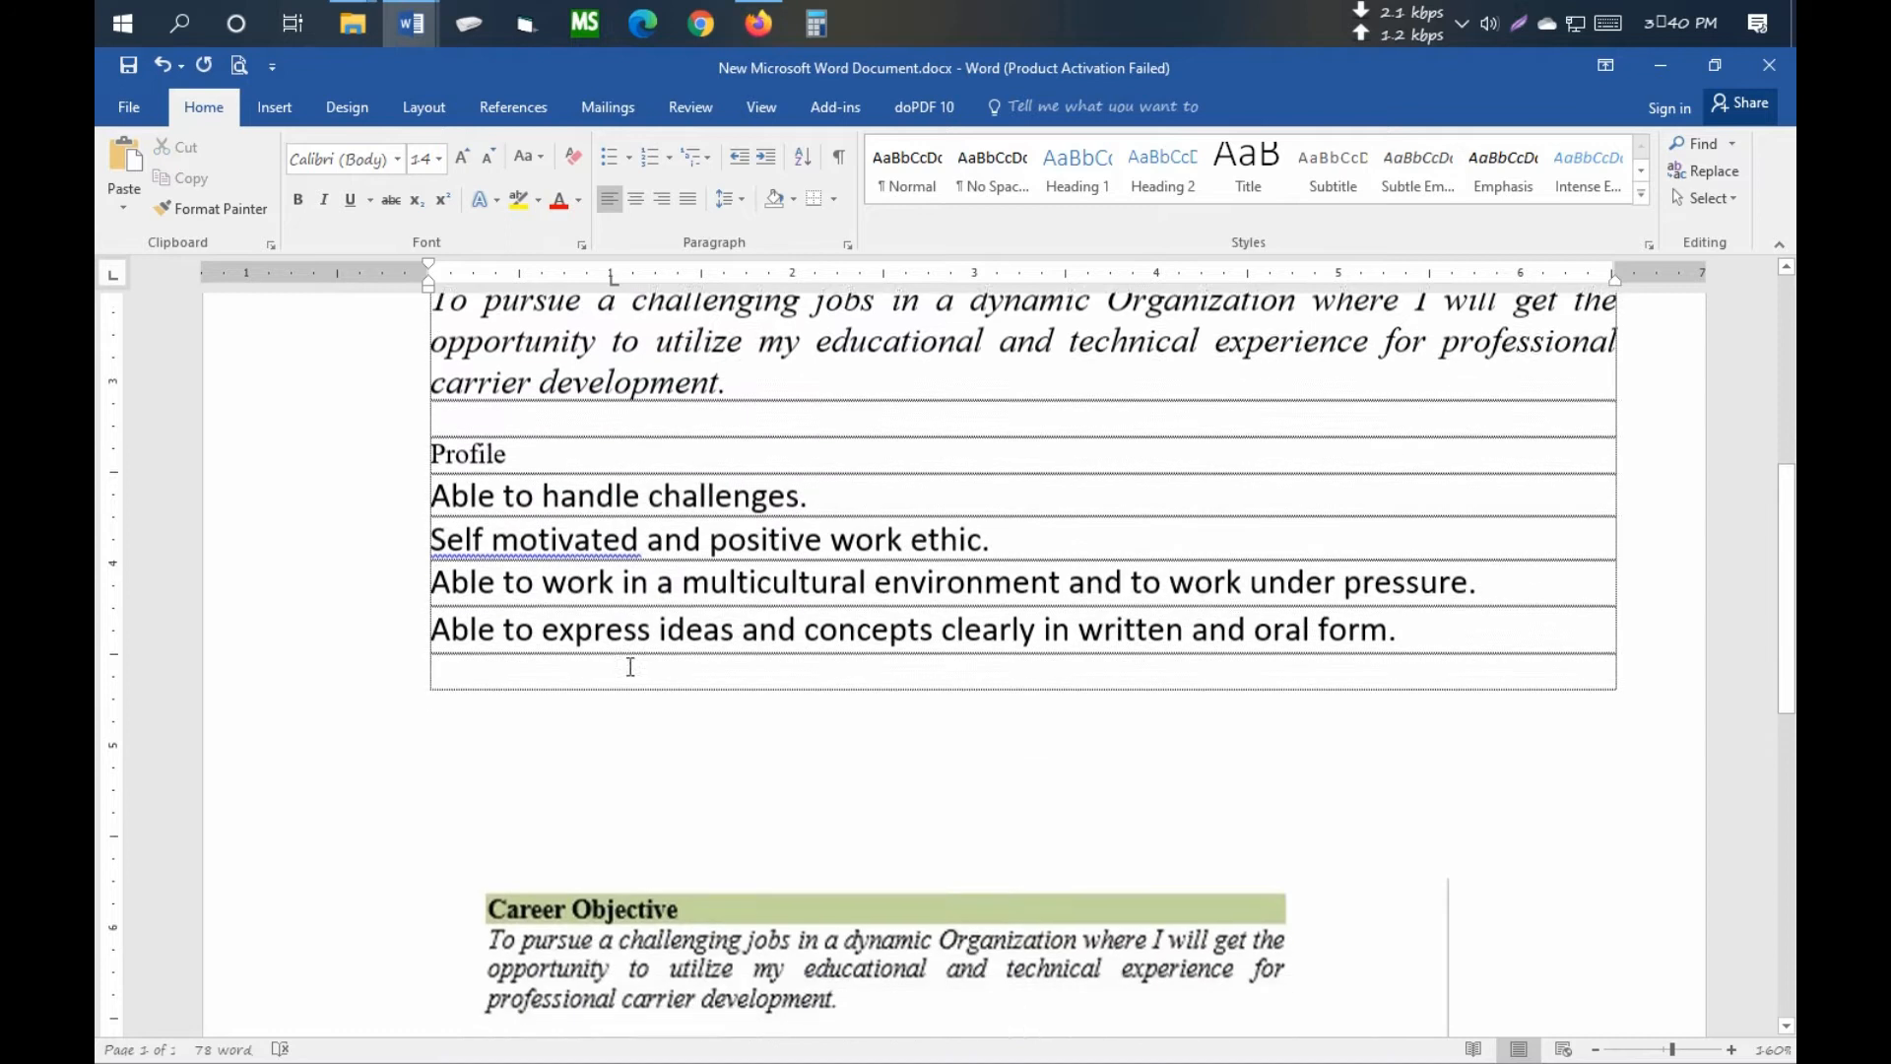
scroll(540, 504, "up", 3)
scroll(540, 504, "down", 2)
left_click(486, 510)
scroll(486, 511, "down", 2)
scroll(611, 533, "up", 3)
left_click_drag(511, 598, 479, 600)
scroll(985, 670, "down", 3)
left_click(1435, 526)
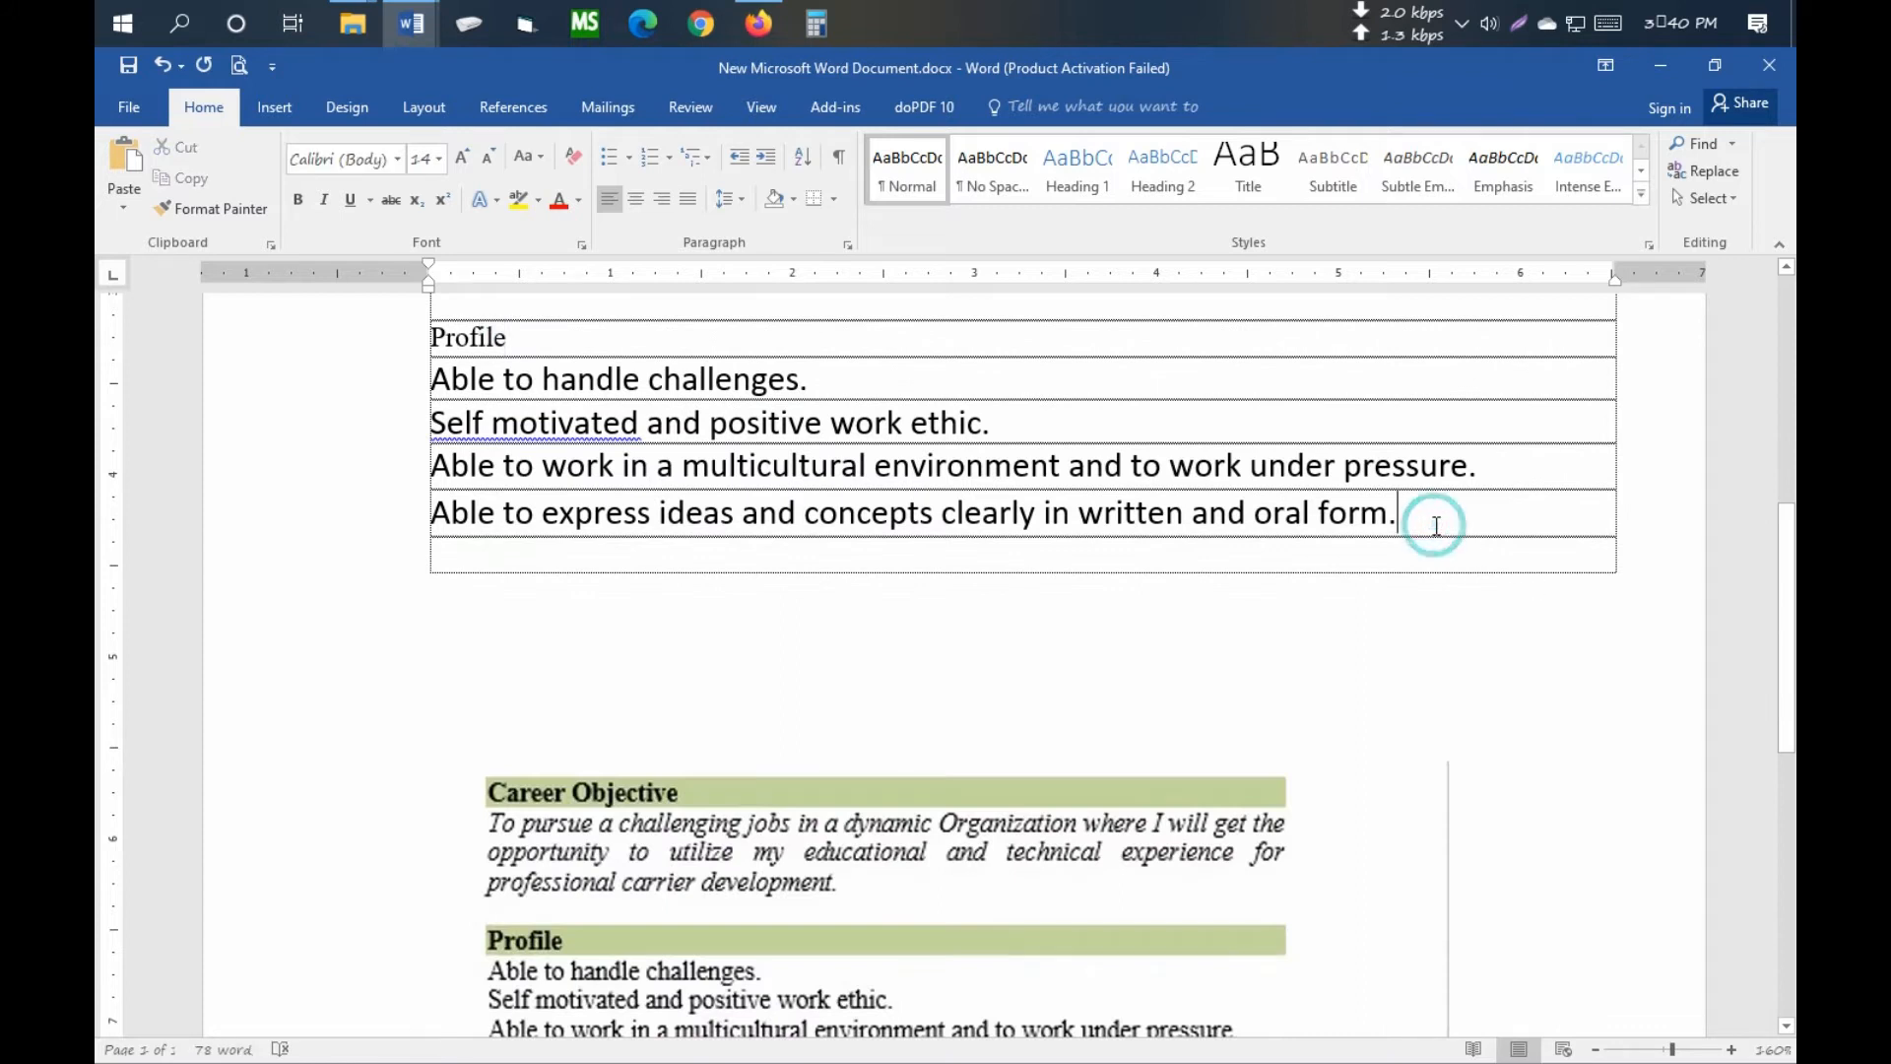
- Add an Education Background heading row with an empty row beneath it
key("Return")
key("Return")
scroll(1395, 582, "down", 3)
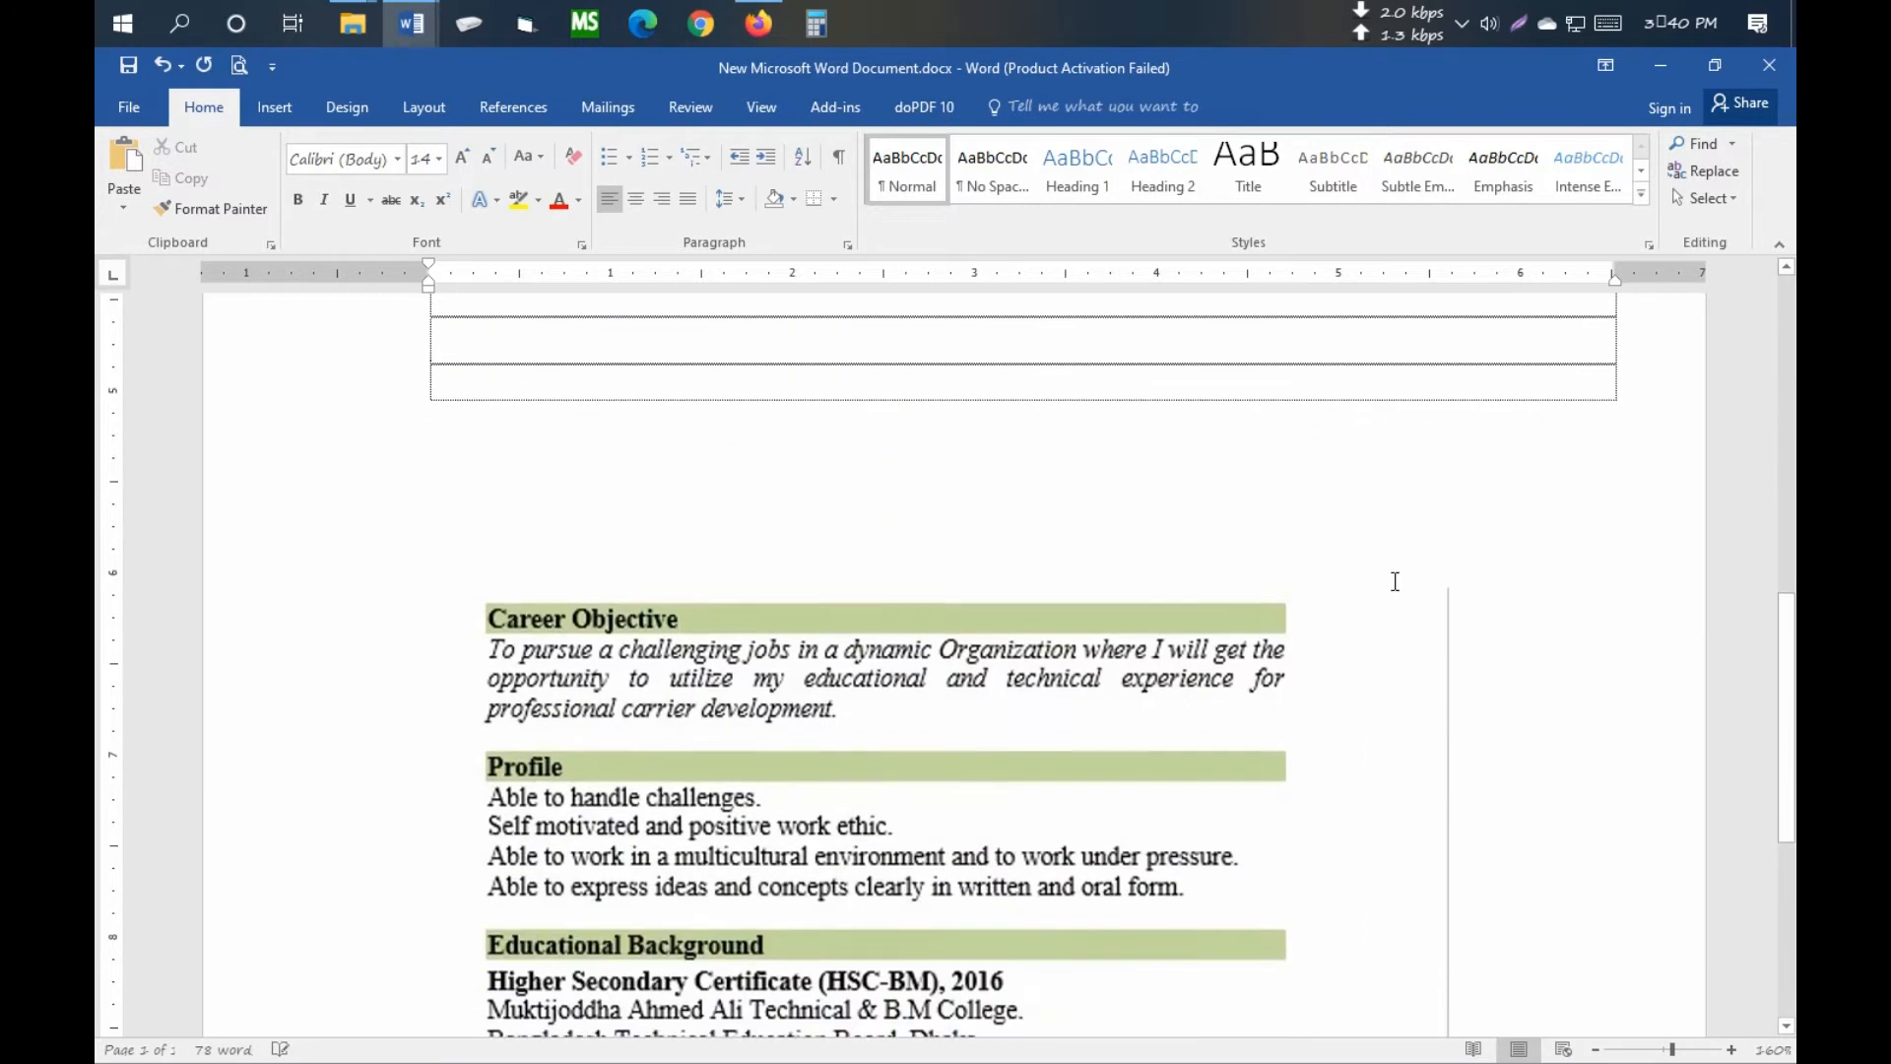
scroll(1194, 788, "down", 1)
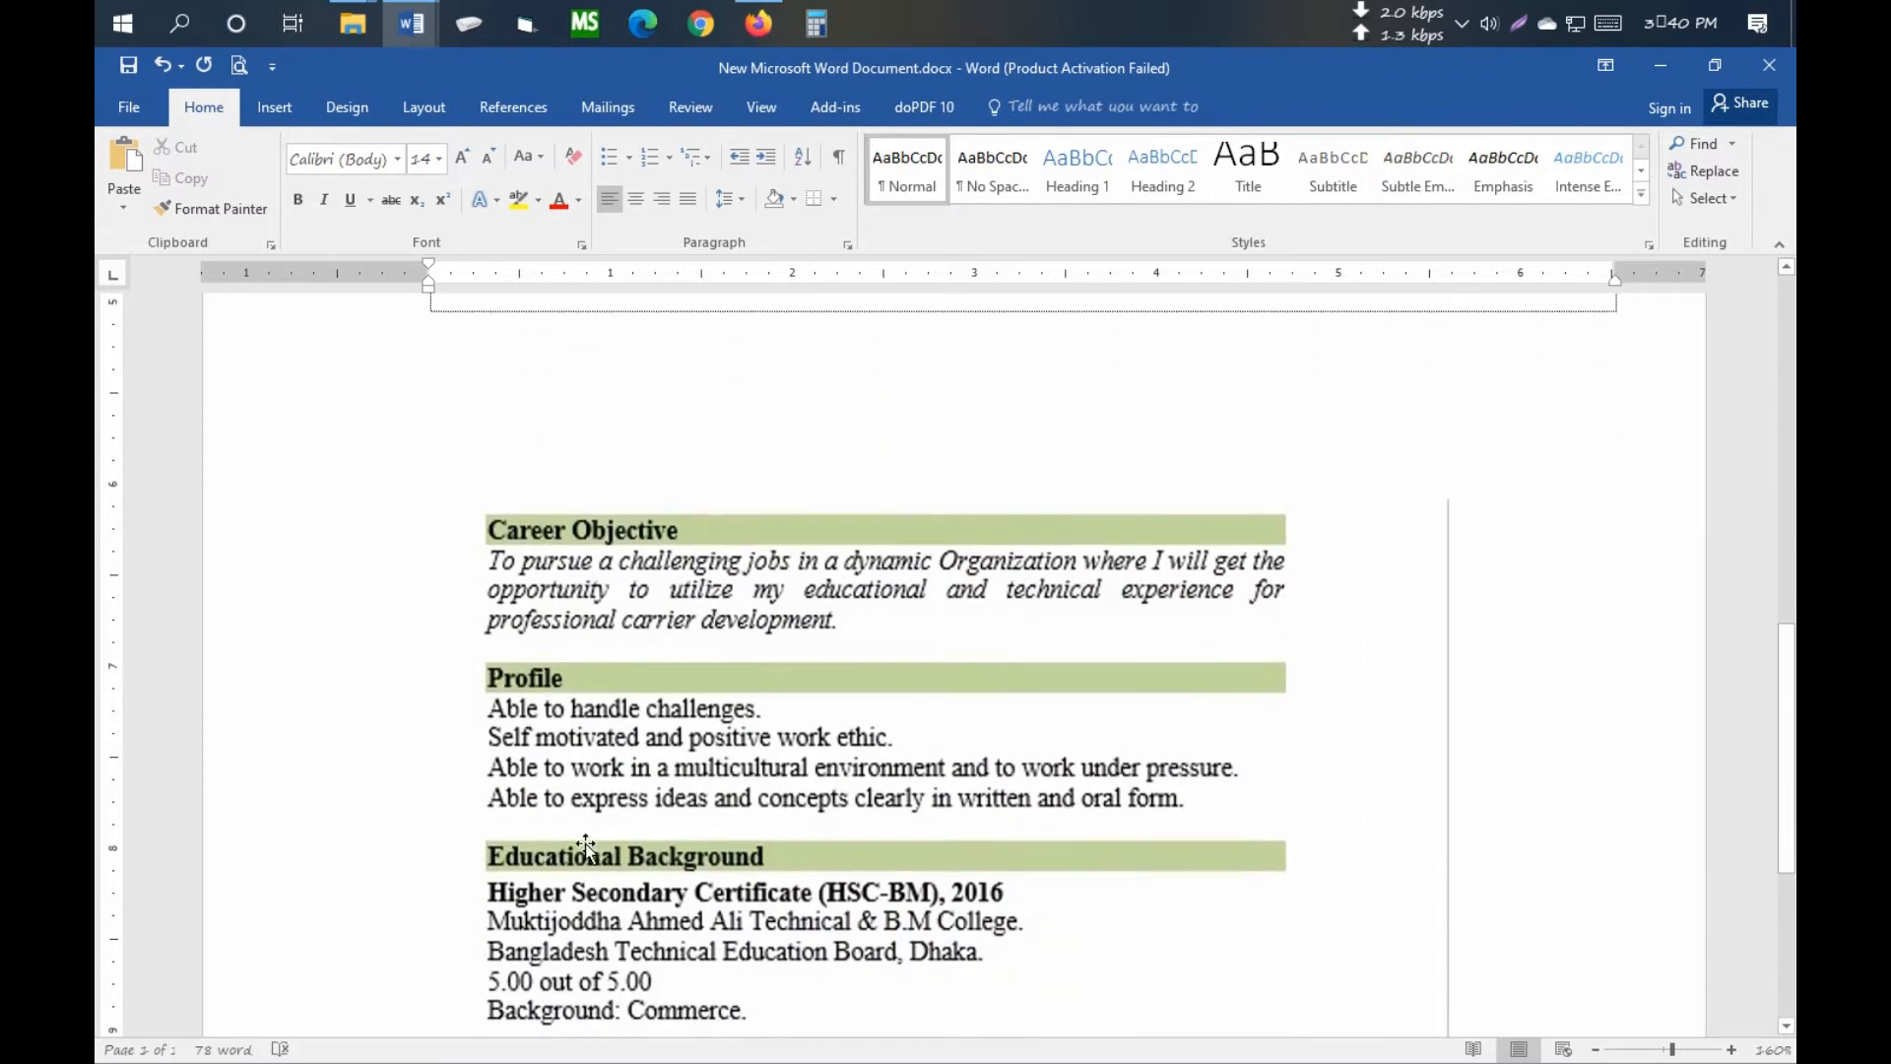
scroll(586, 845, "up", 4)
left_click(490, 618)
type("Education Background")
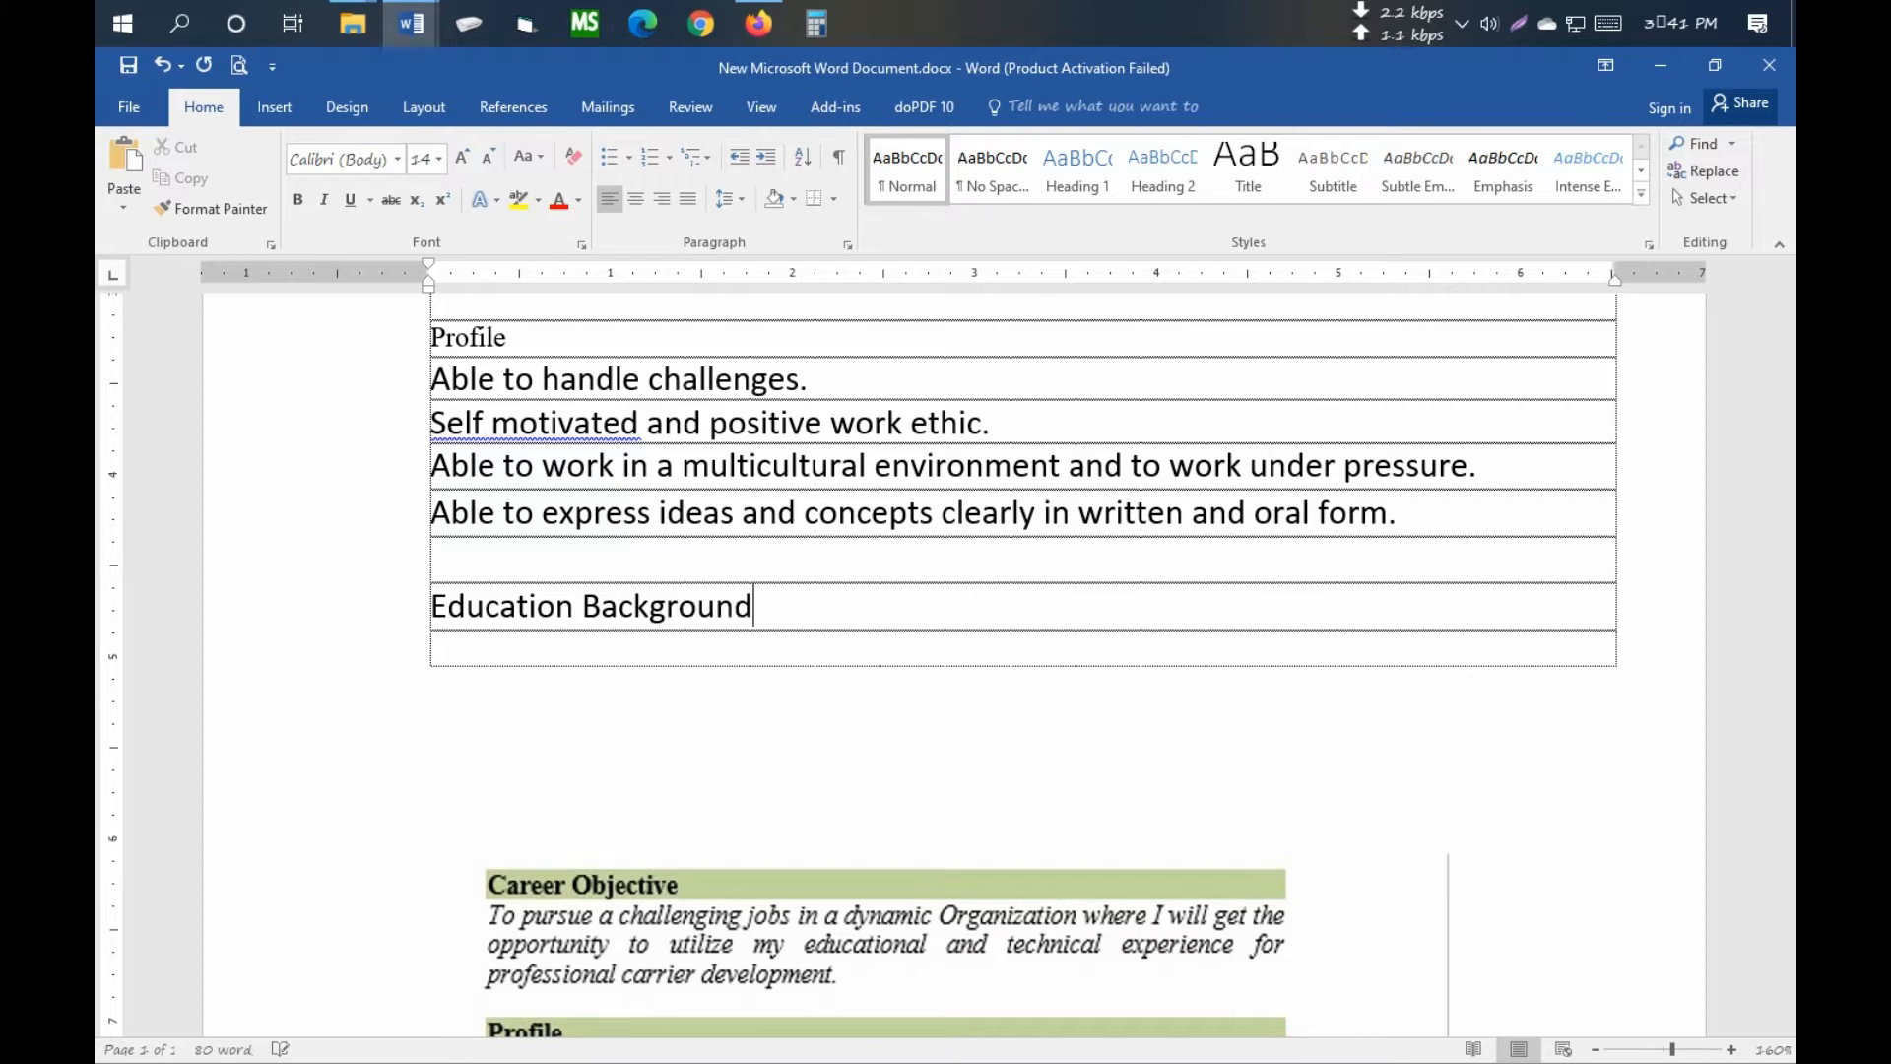
key("Return")
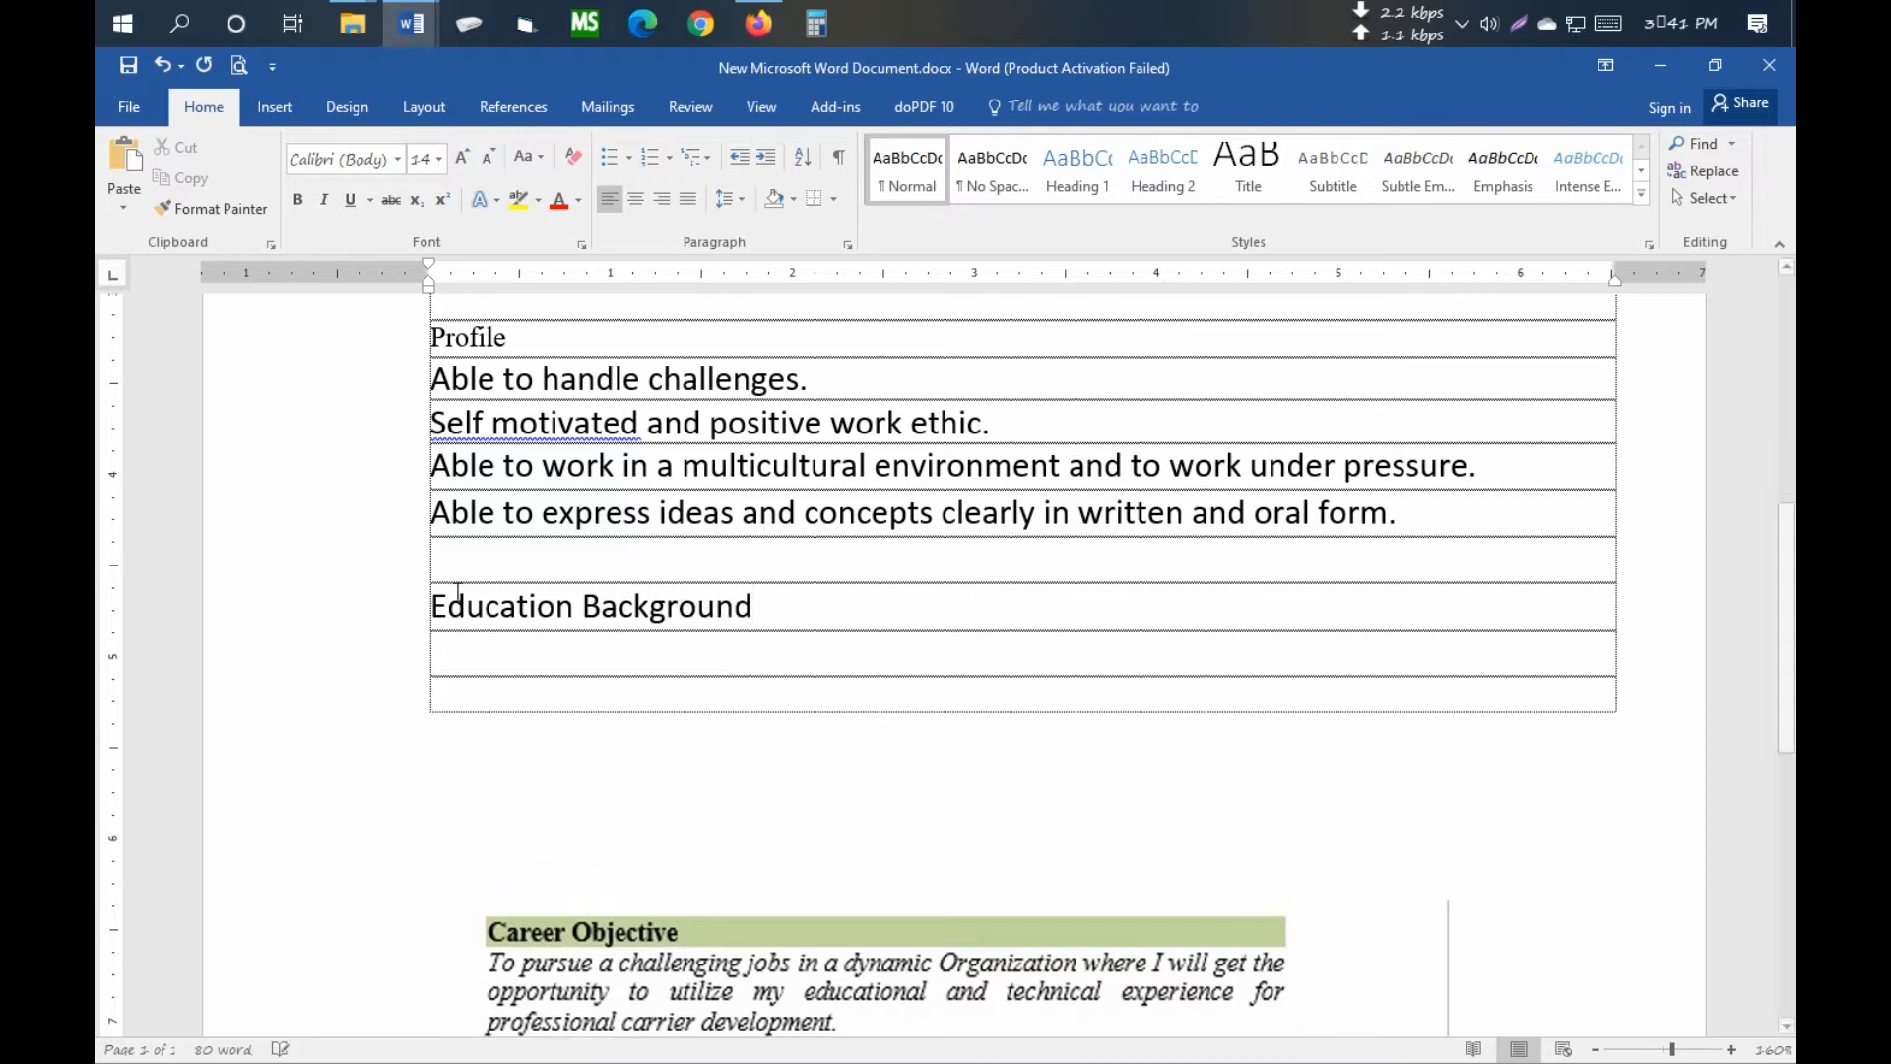
- Copy the HSC and SSC details from shaharul.doc and paste them under Education Background
mouse_move(404, 31)
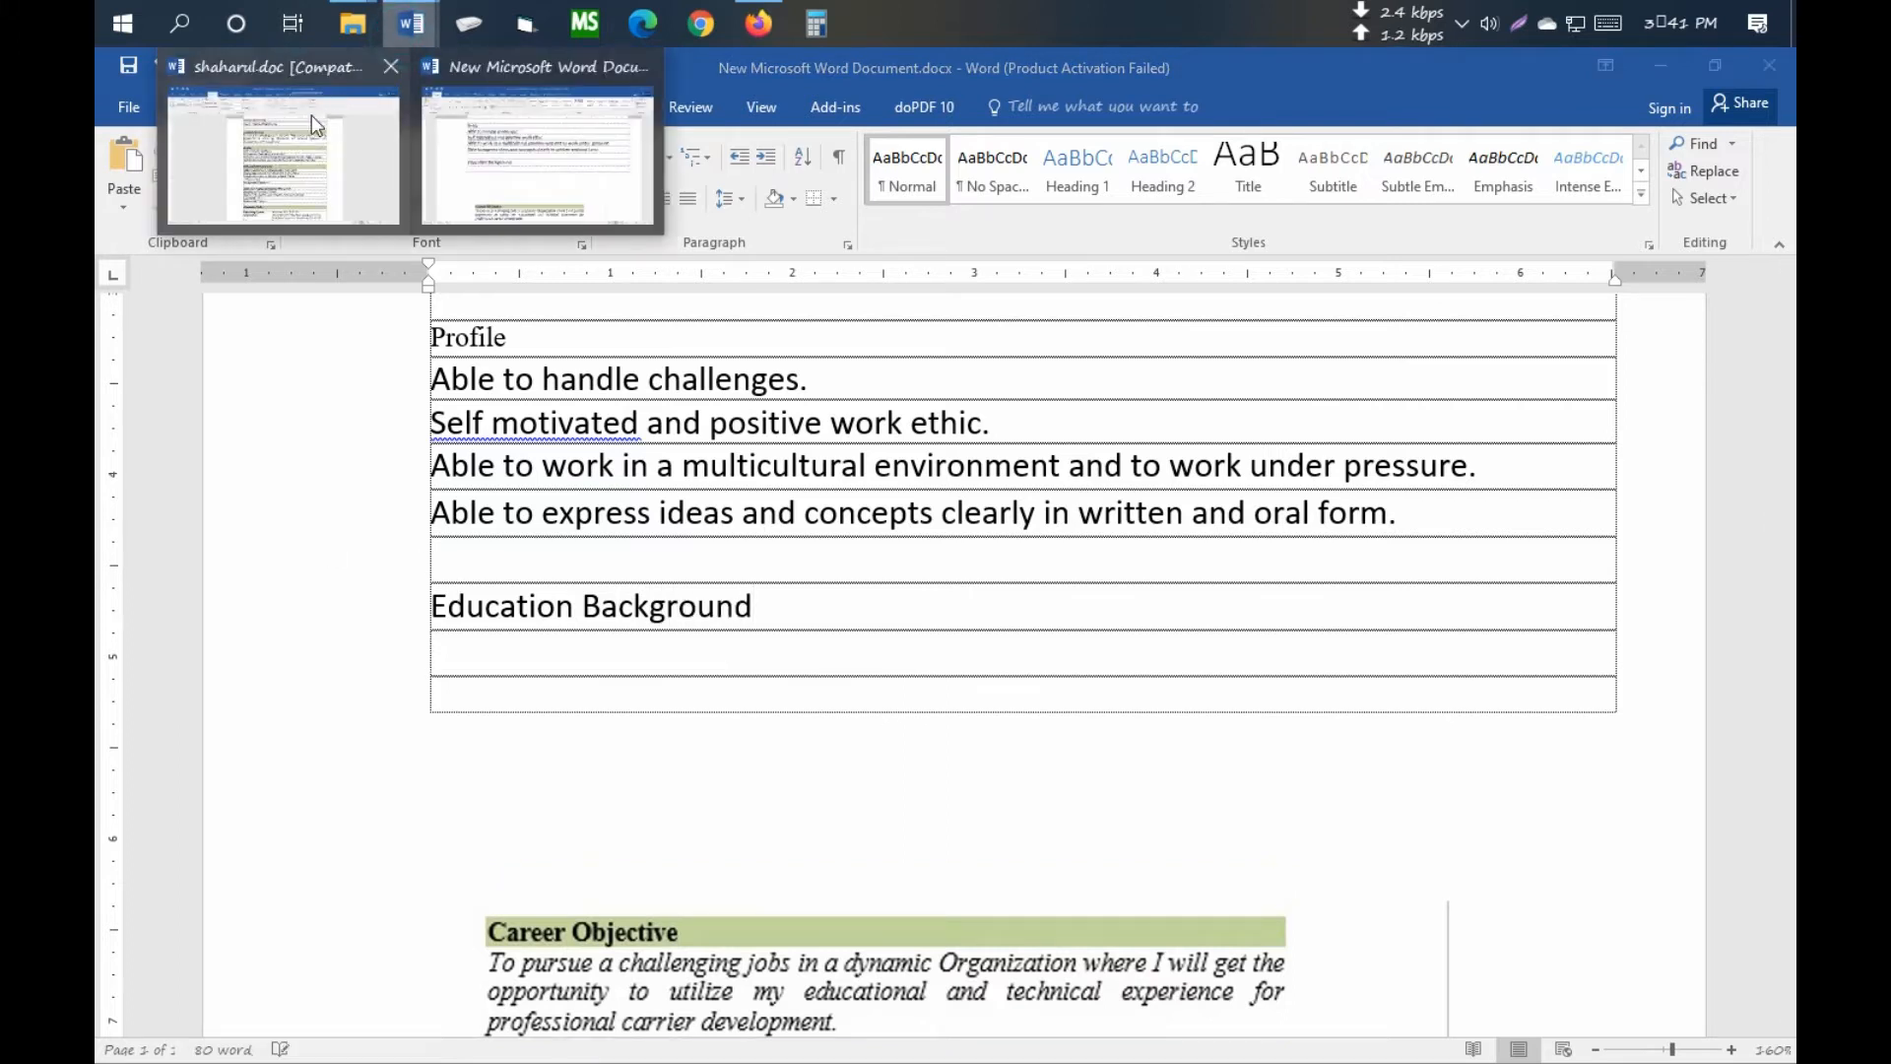
left_click(311, 115)
scroll(907, 672, "down", 1)
scroll(907, 670, "up", 6, "ctrl")
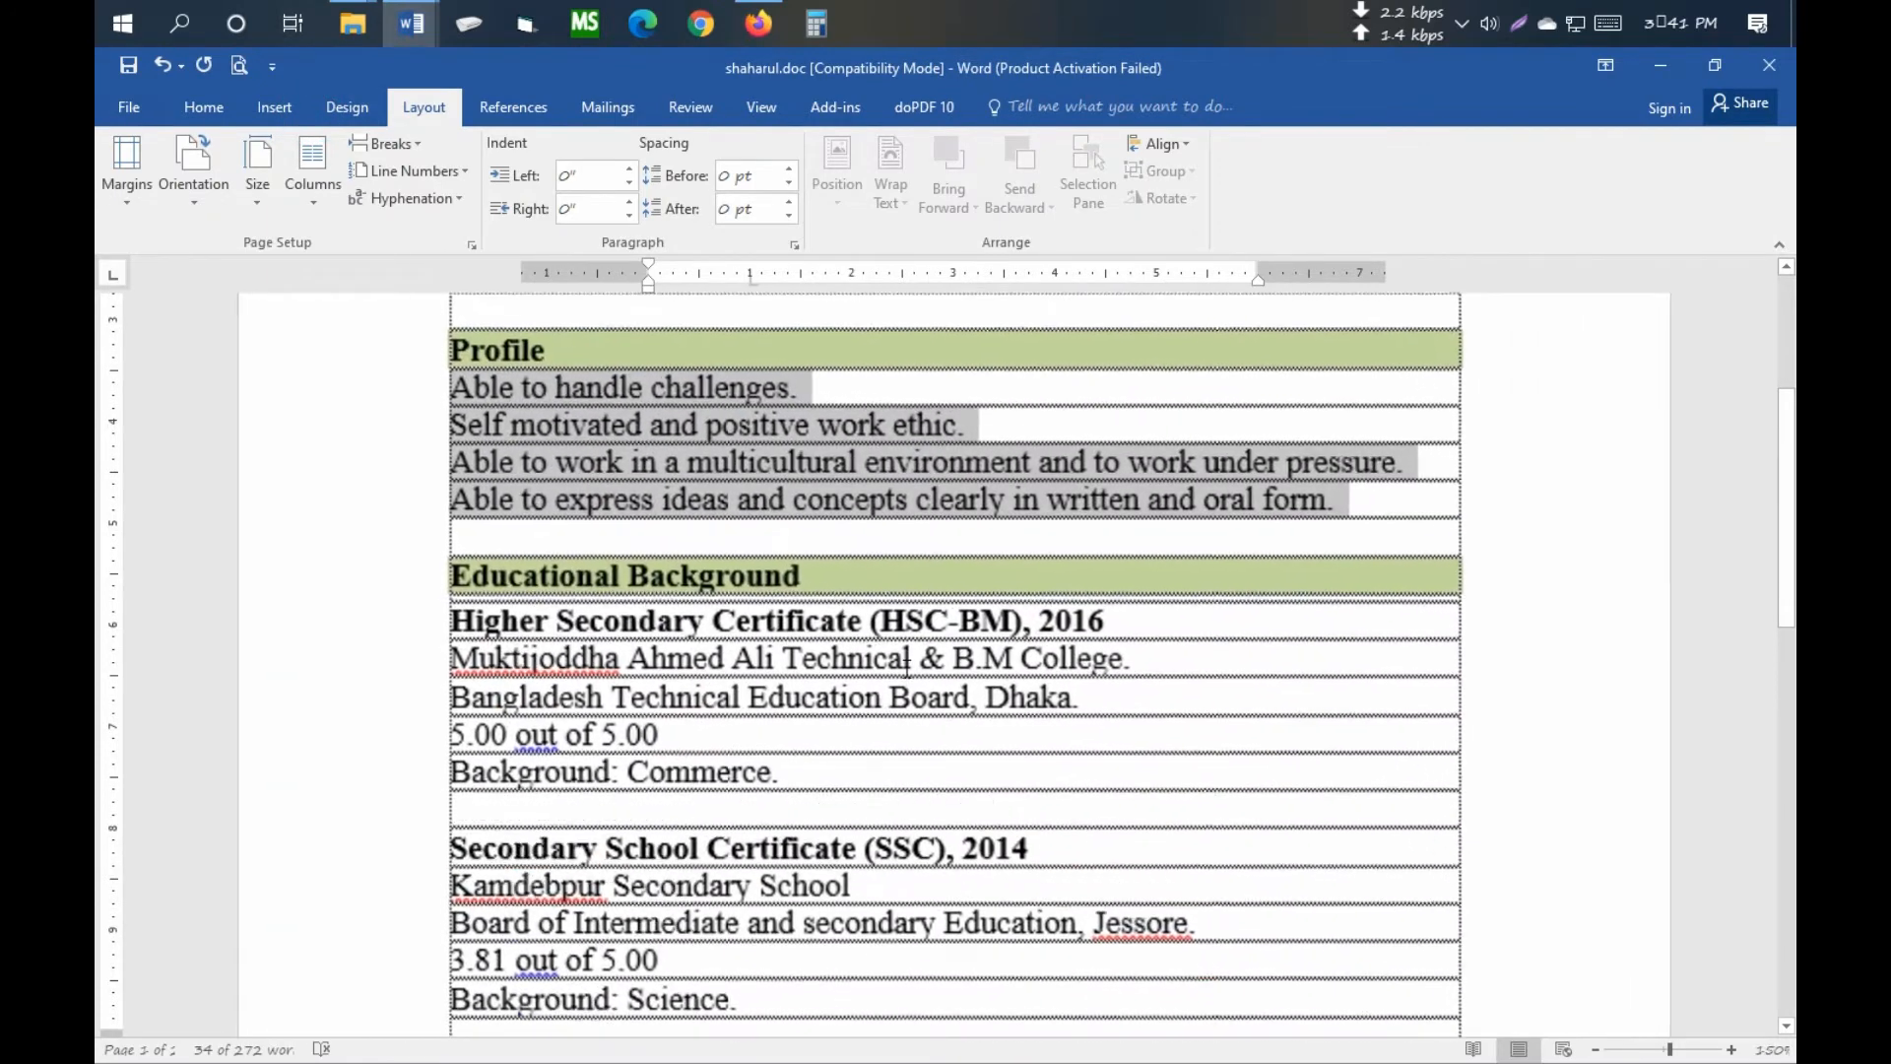
scroll(908, 661, "down", 2)
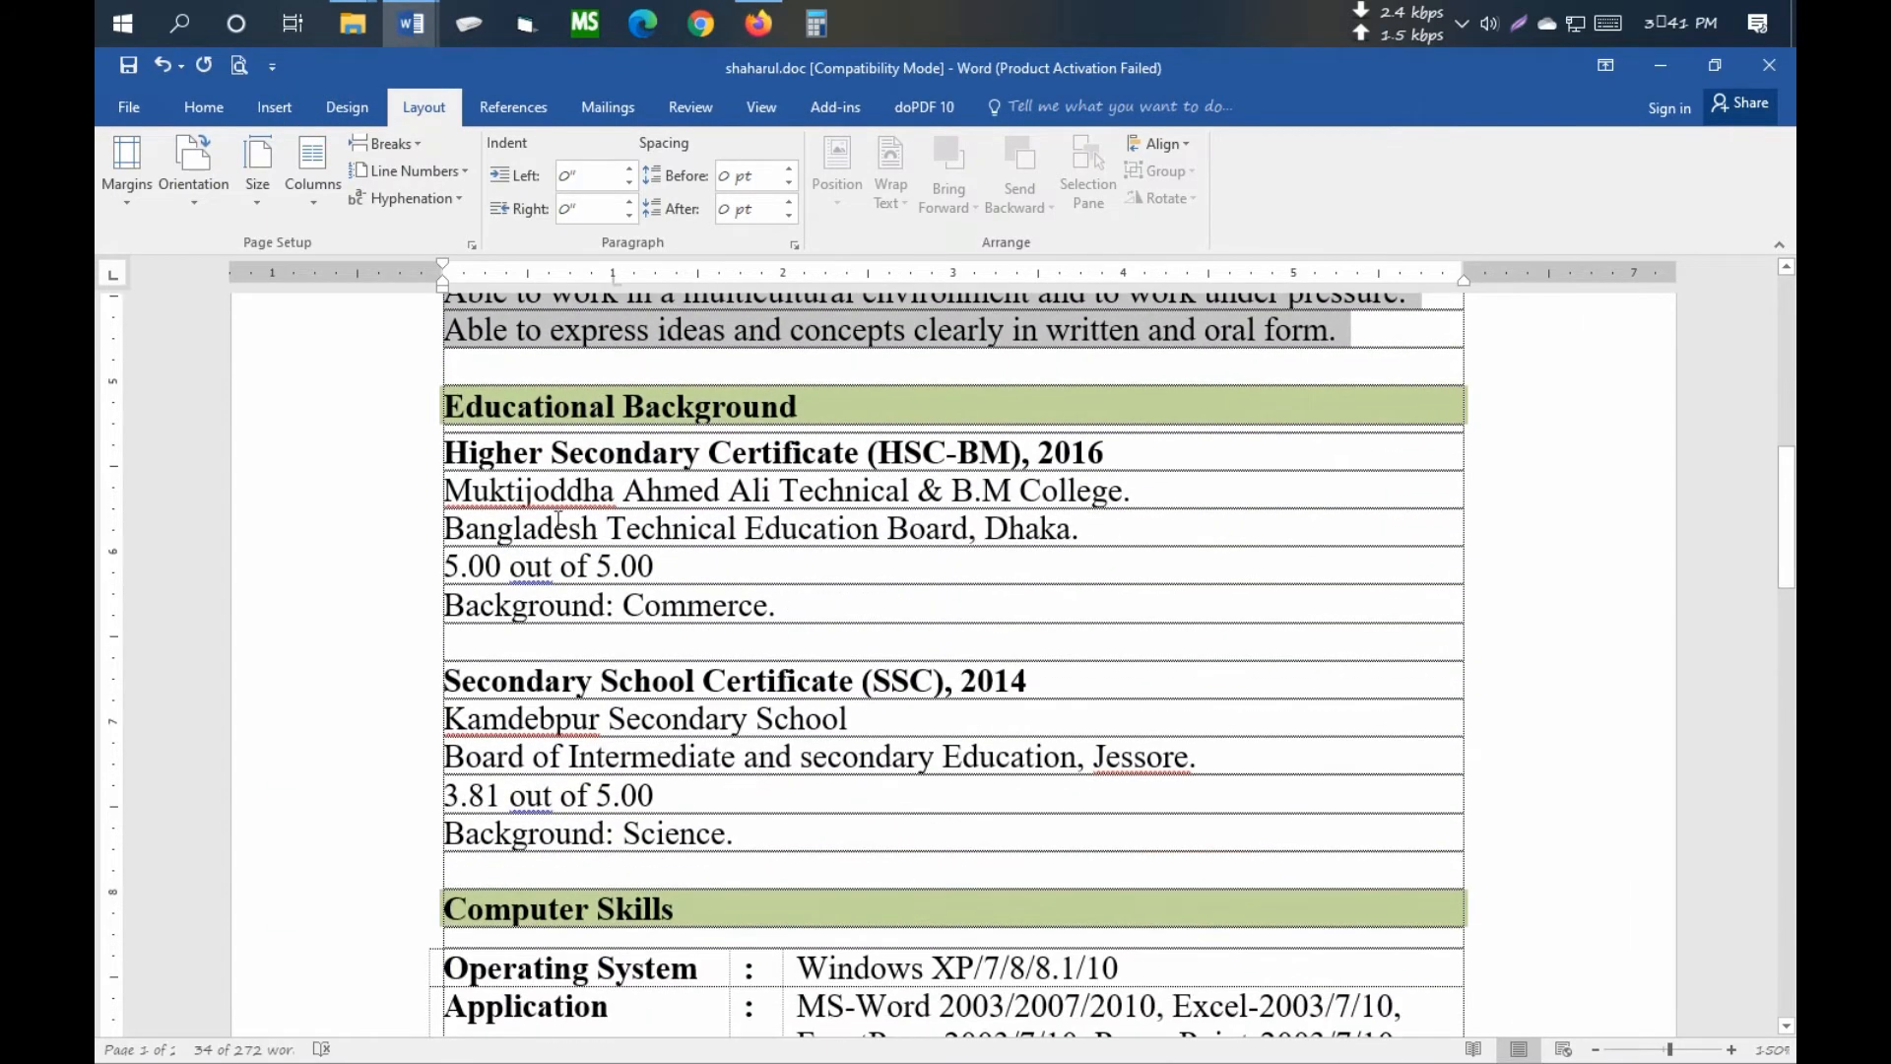
left_click_drag(441, 451, 800, 835)
key("ctrl+c")
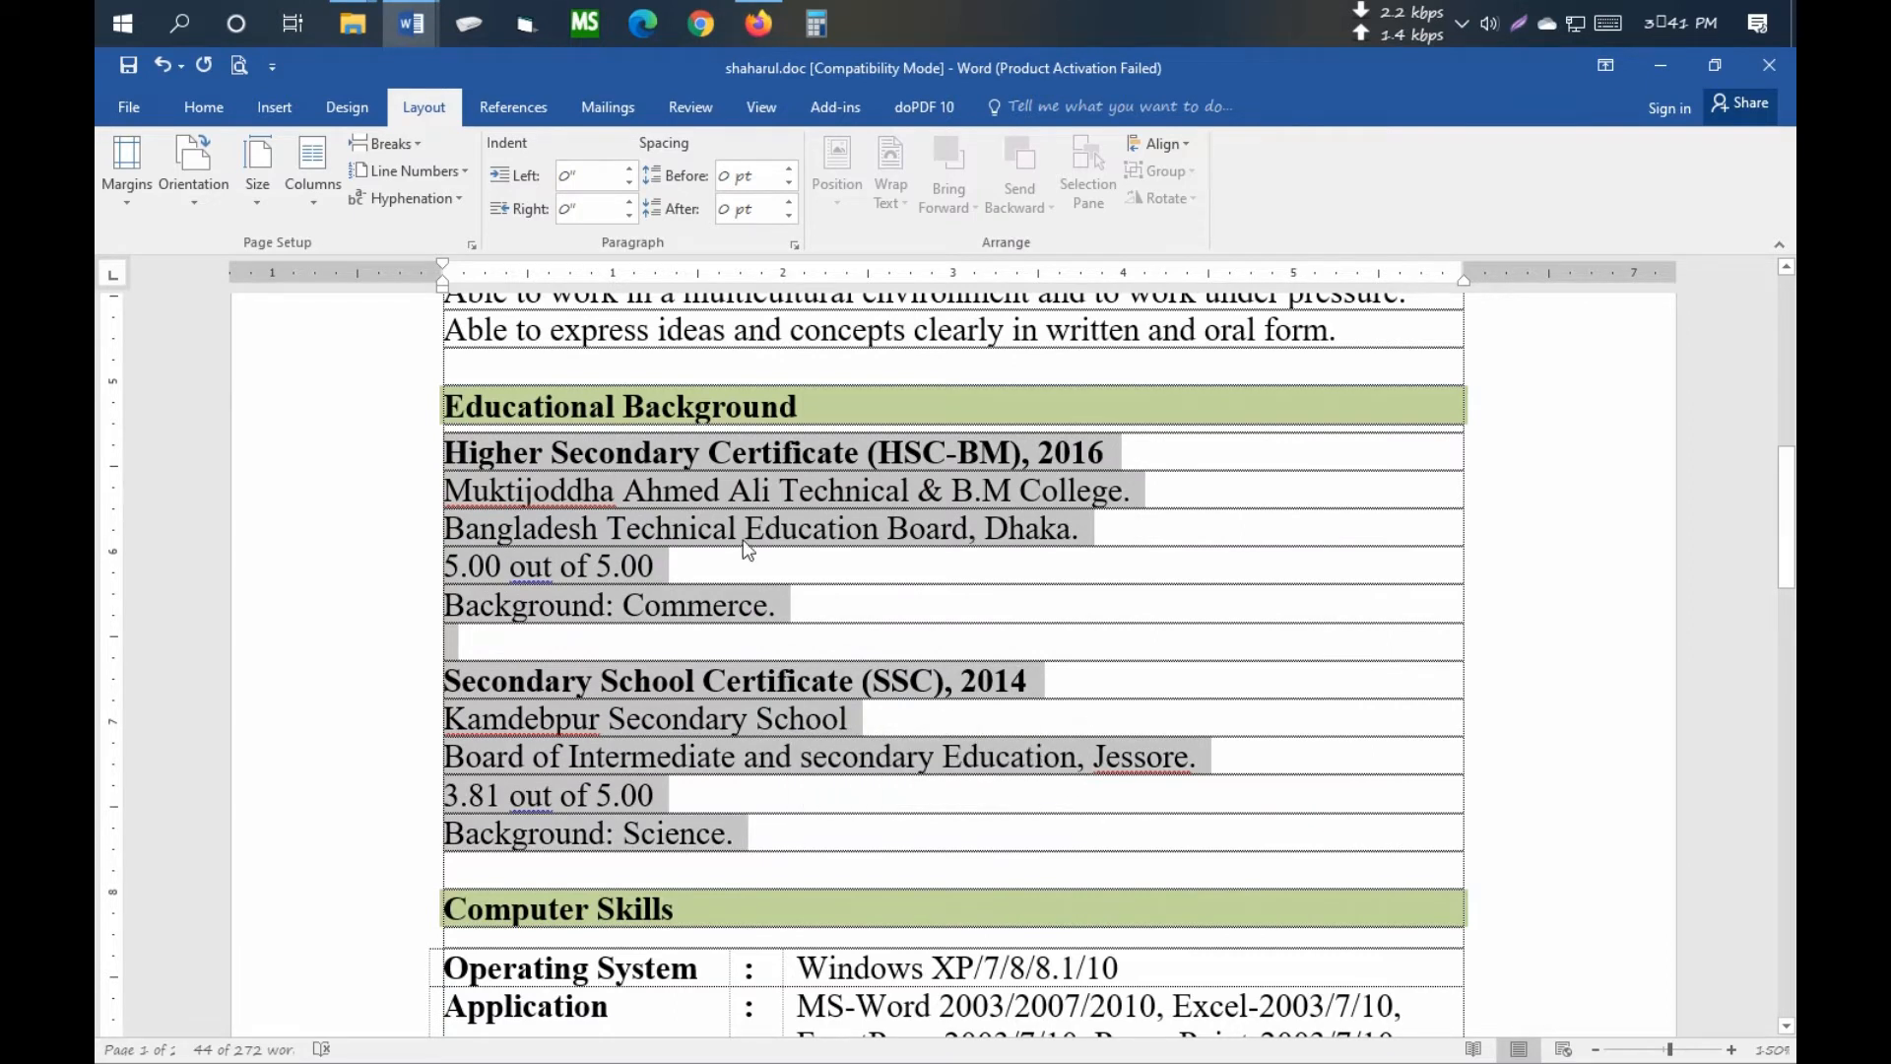
mouse_move(412, 23)
left_click(578, 177)
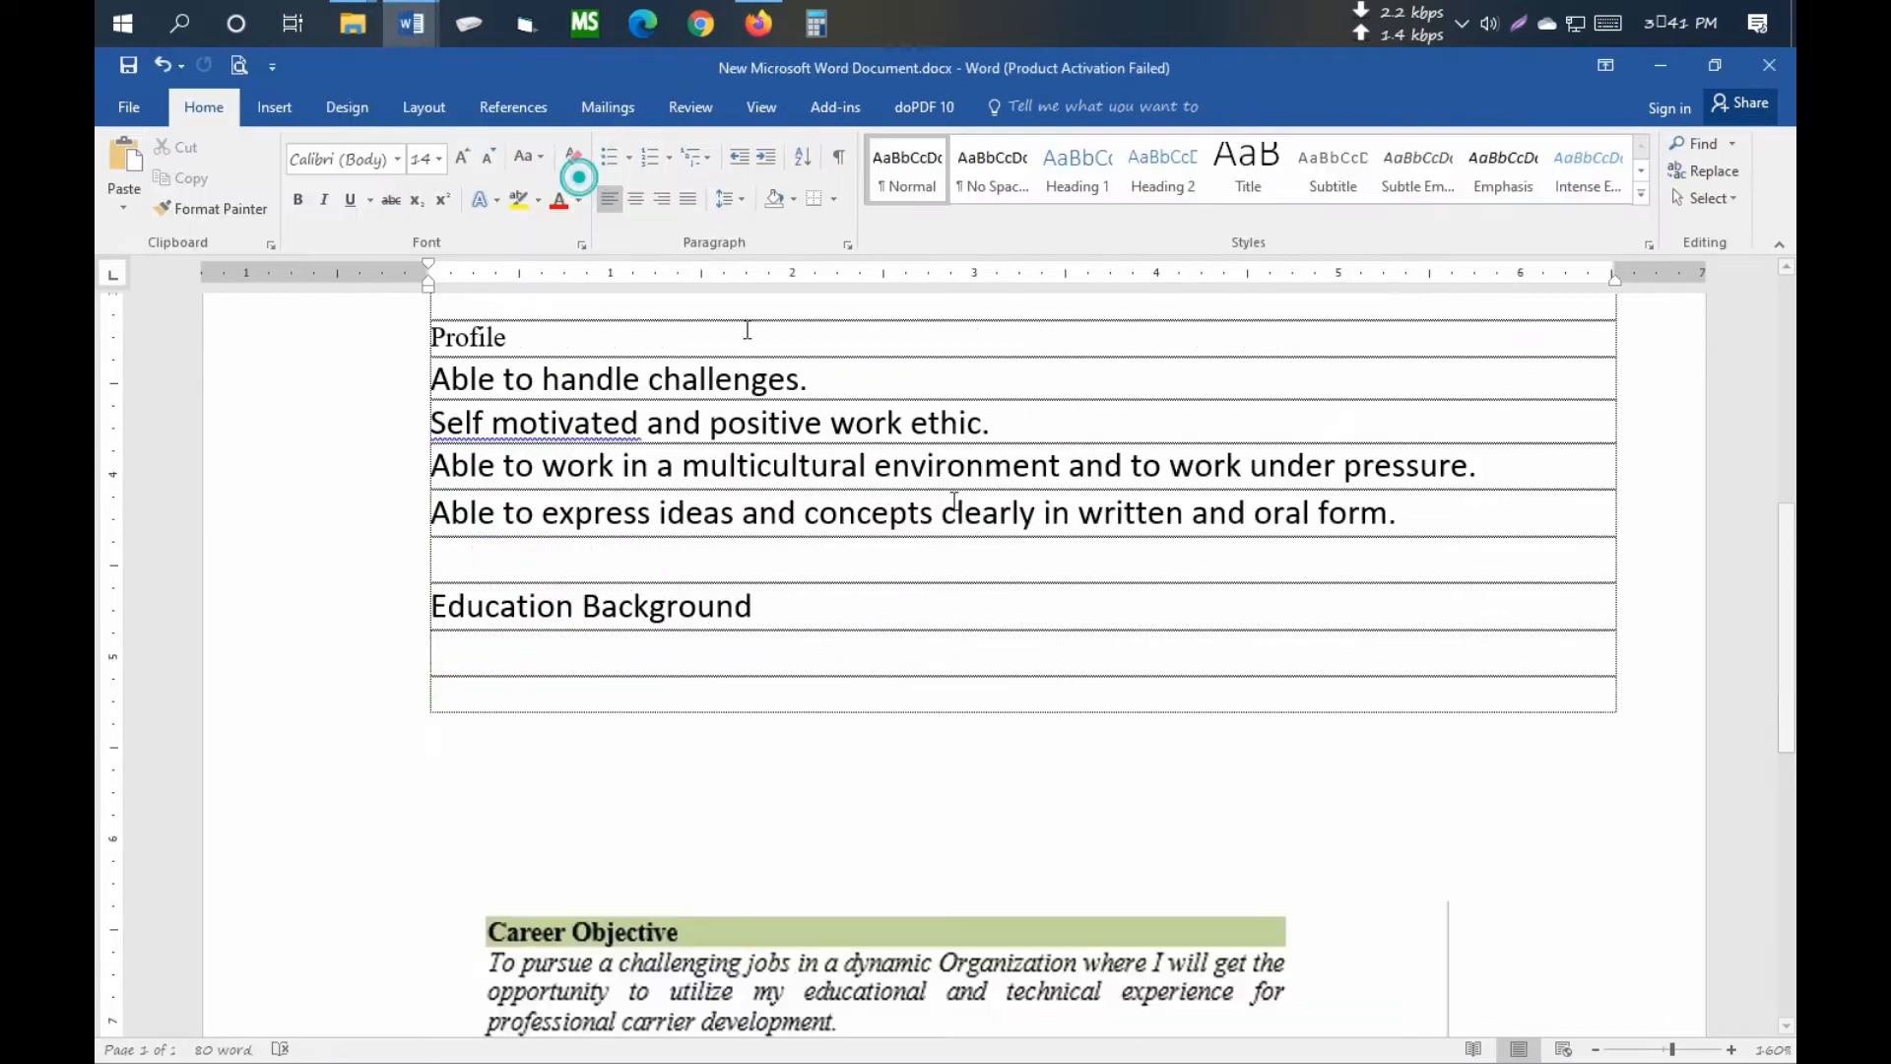
scroll(891, 670, "down", 6)
scroll(636, 533, "up", 4)
left_click(527, 476)
key("ctrl+v")
- Remove the space after each pasted HSC and SSC education line
scroll(689, 641, "up", 2)
scroll(500, 618, "down", 2)
scroll(503, 611, "up", 3)
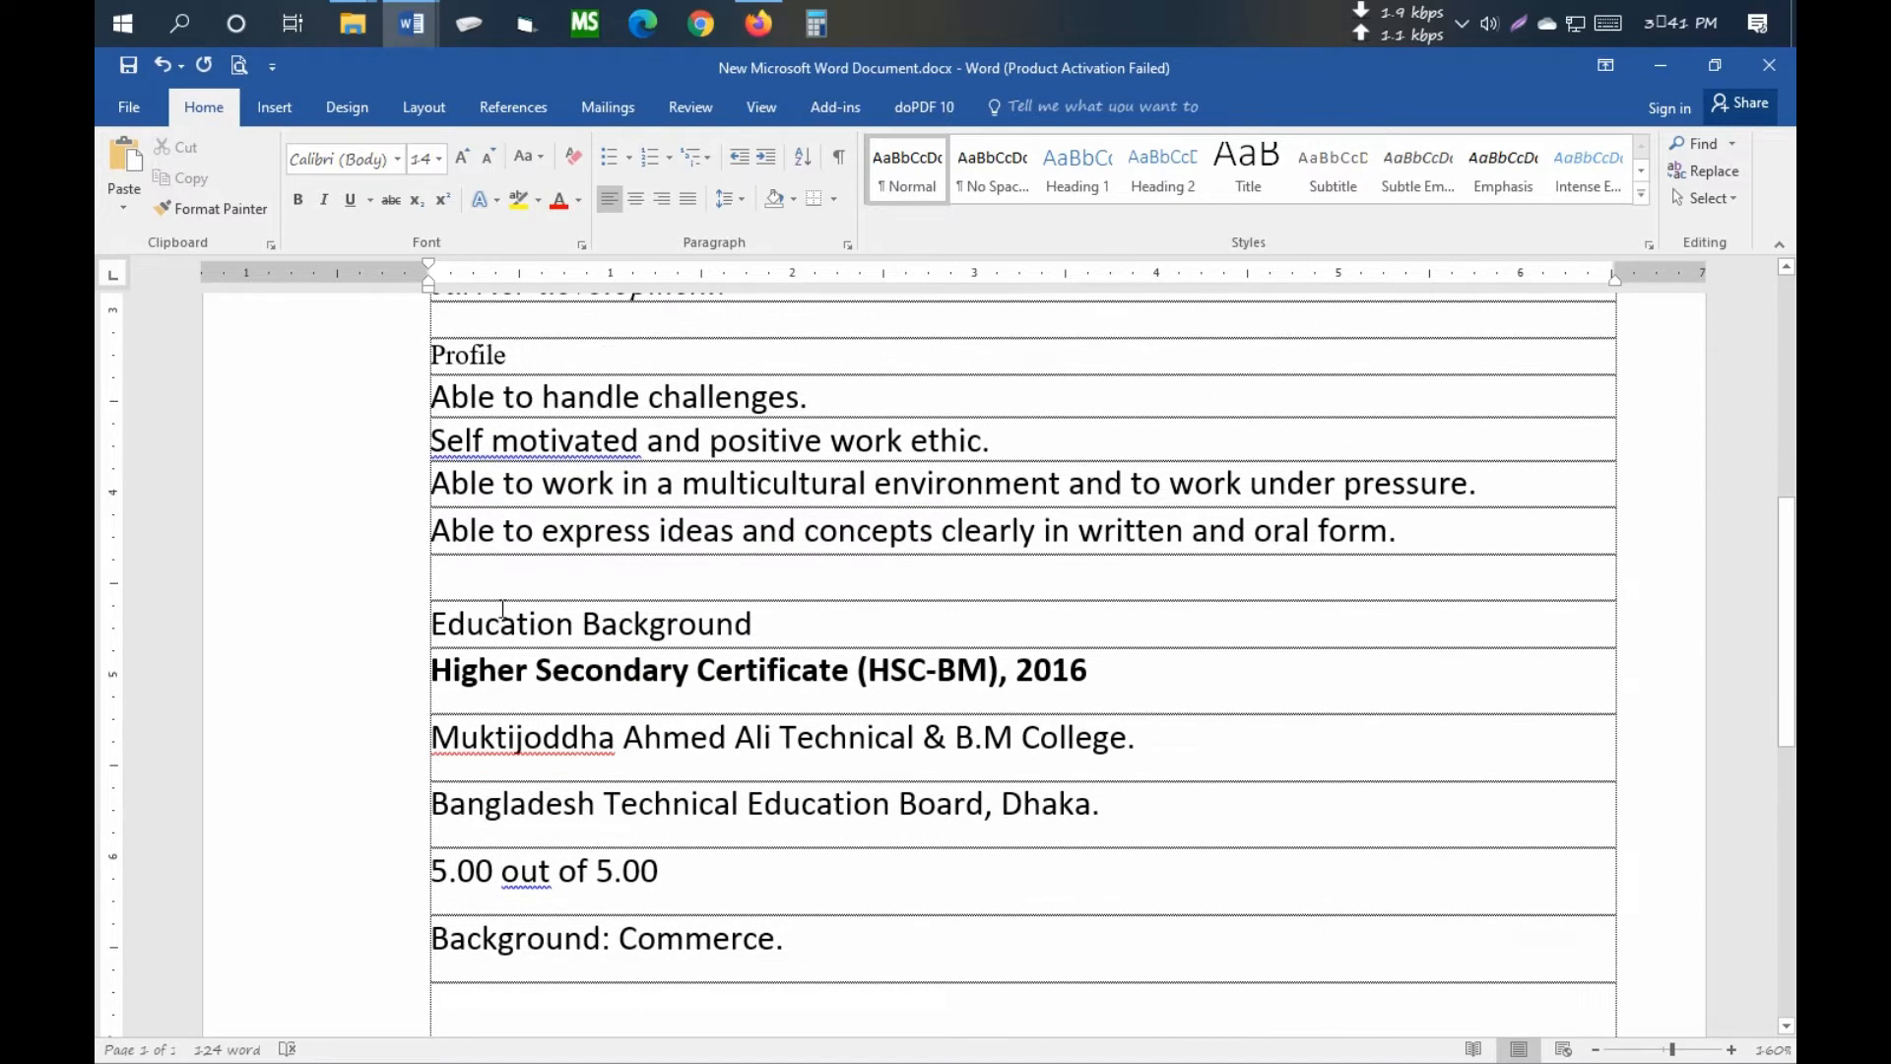
scroll(511, 653, "down", 2)
left_click_drag(431, 492, 748, 761)
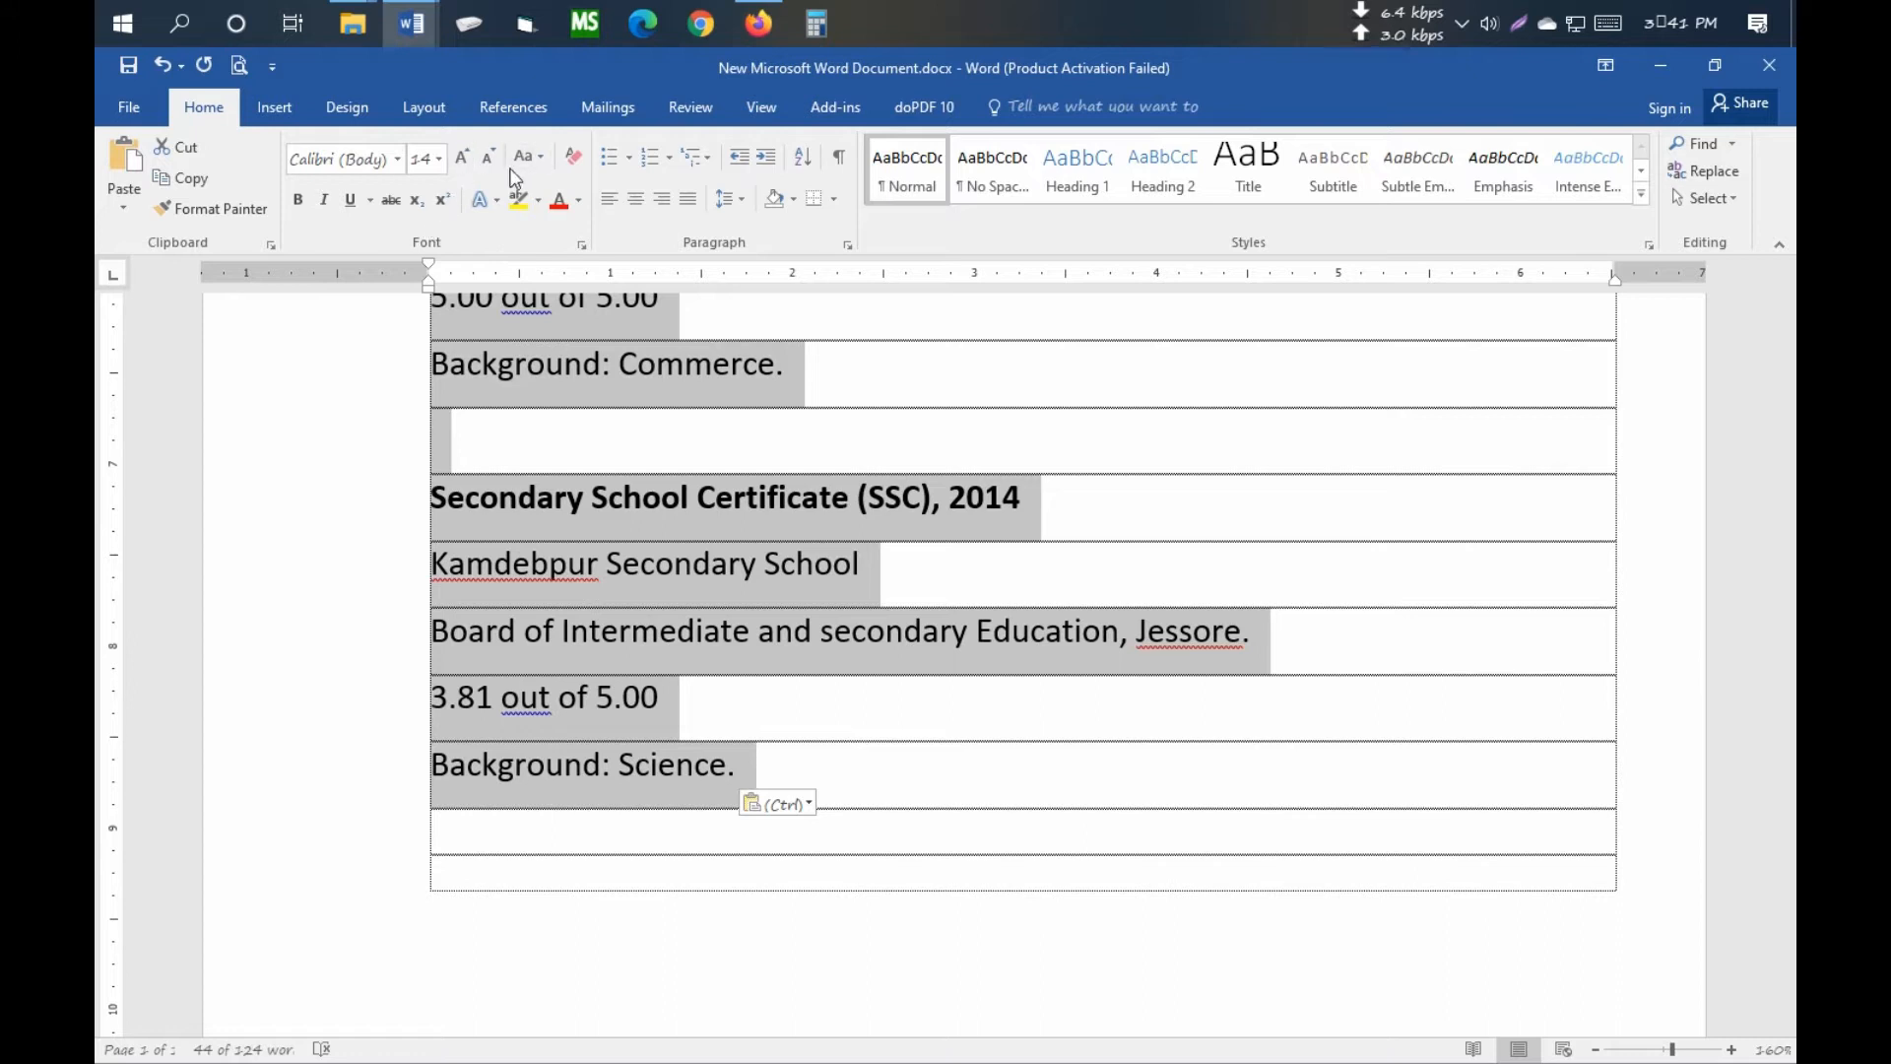
left_click(730, 199)
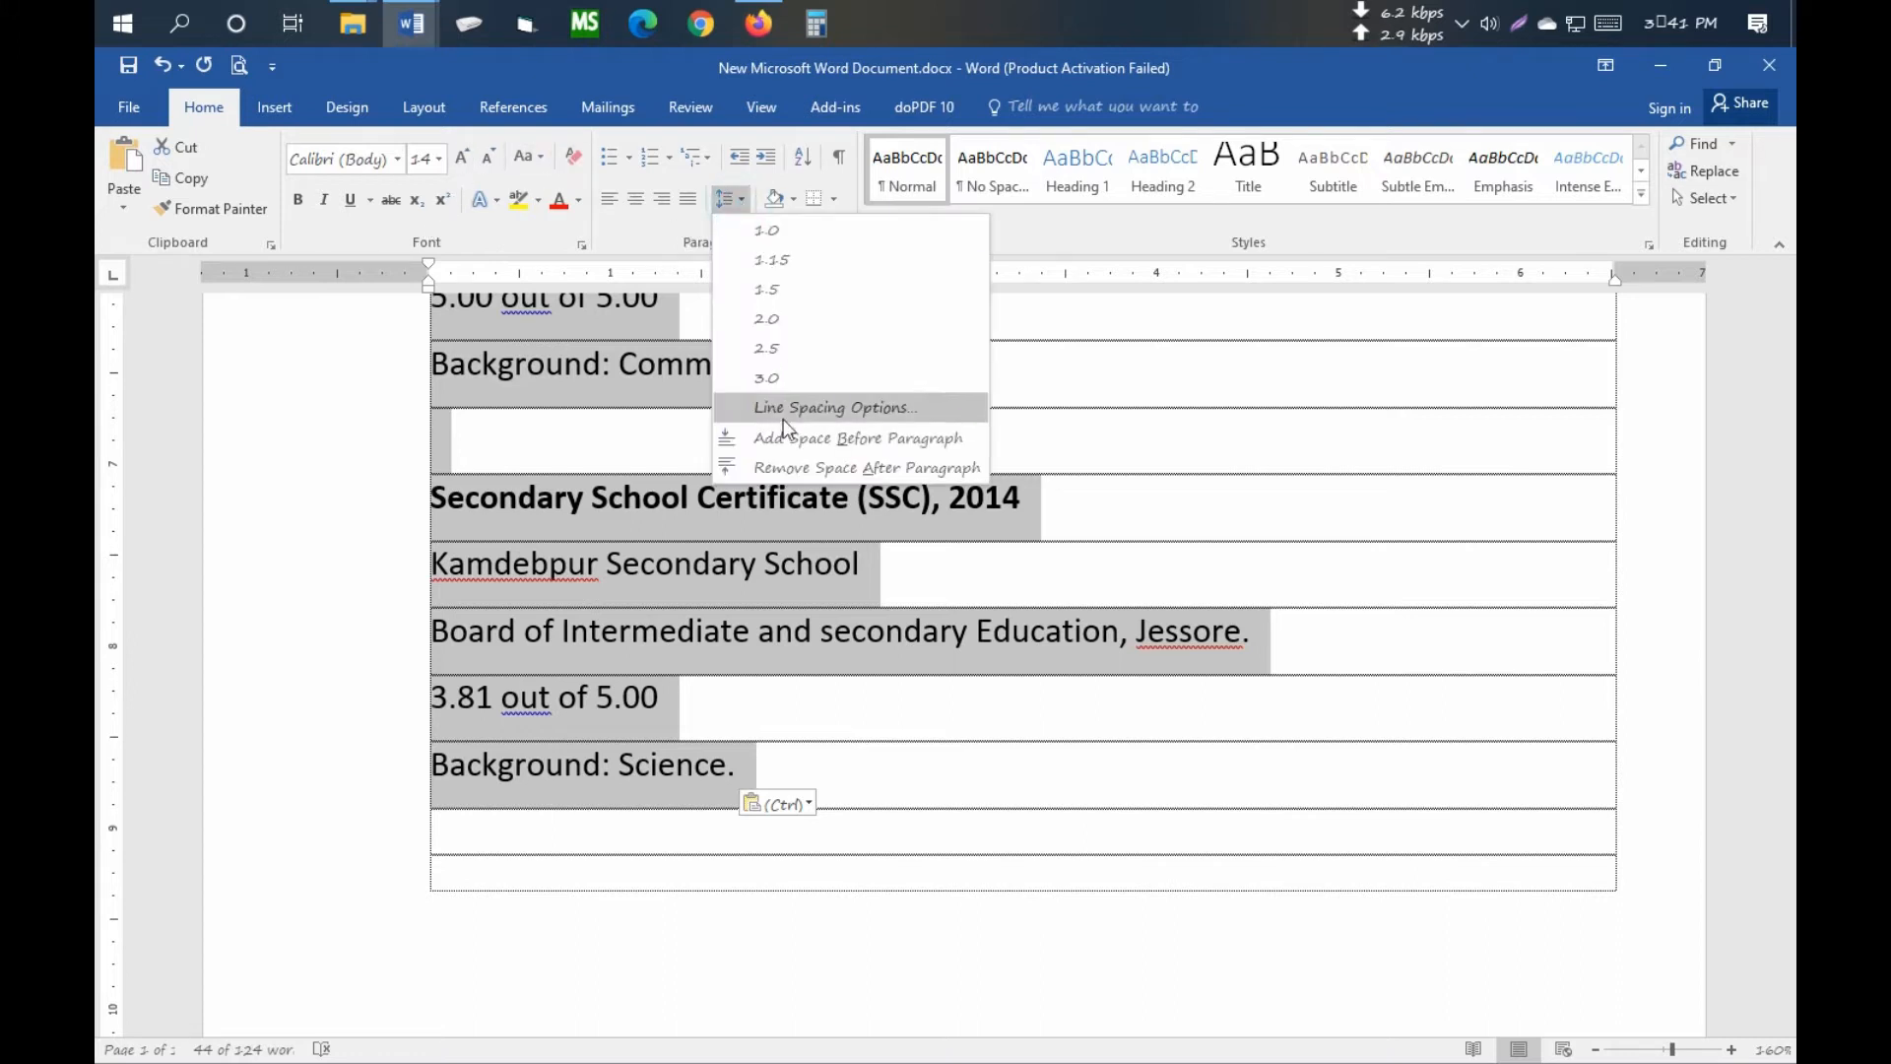
left_click(787, 467)
scroll(928, 534, "up", 5)
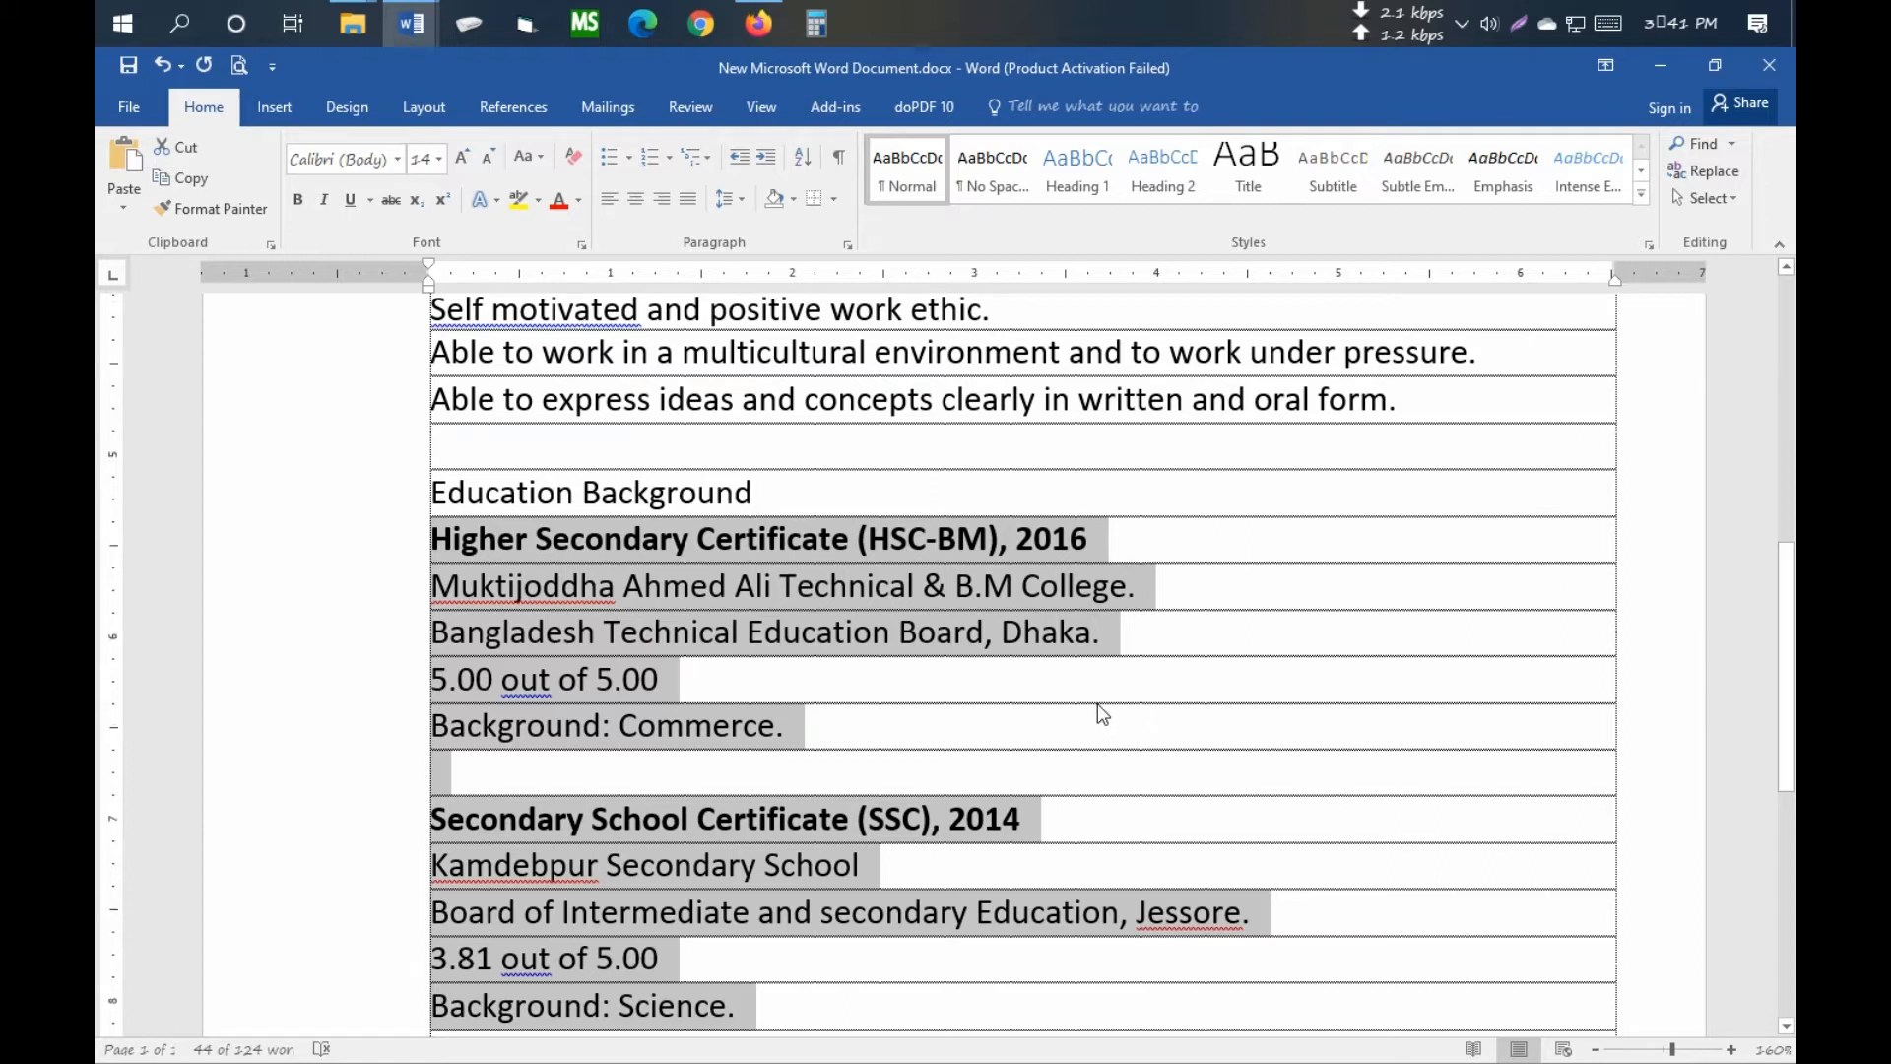
- Crop the sample picture to 1.57" showing Computer Skills and place it below the table
scroll(1098, 706, "down", 5)
left_click(772, 575)
scroll(873, 636, "down", 3)
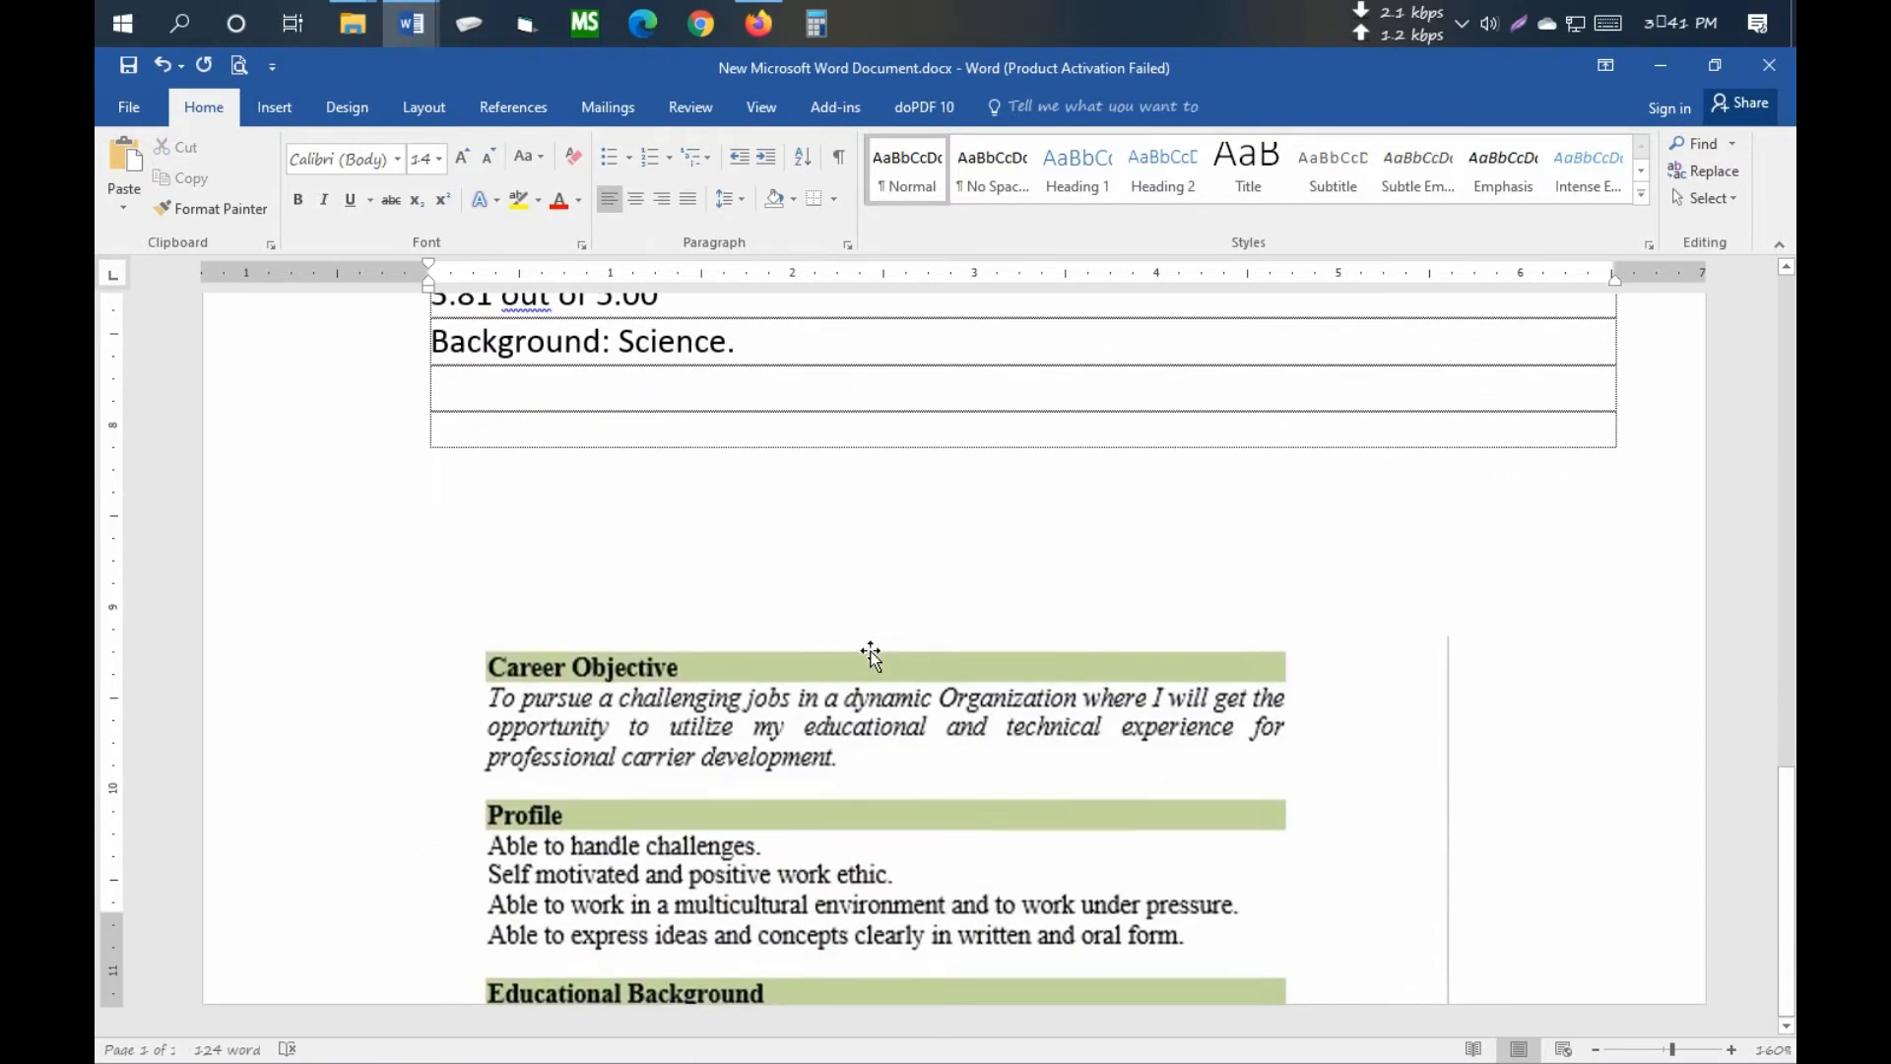
scroll(870, 655, "up", 2)
left_click_drag(837, 979, 891, 523)
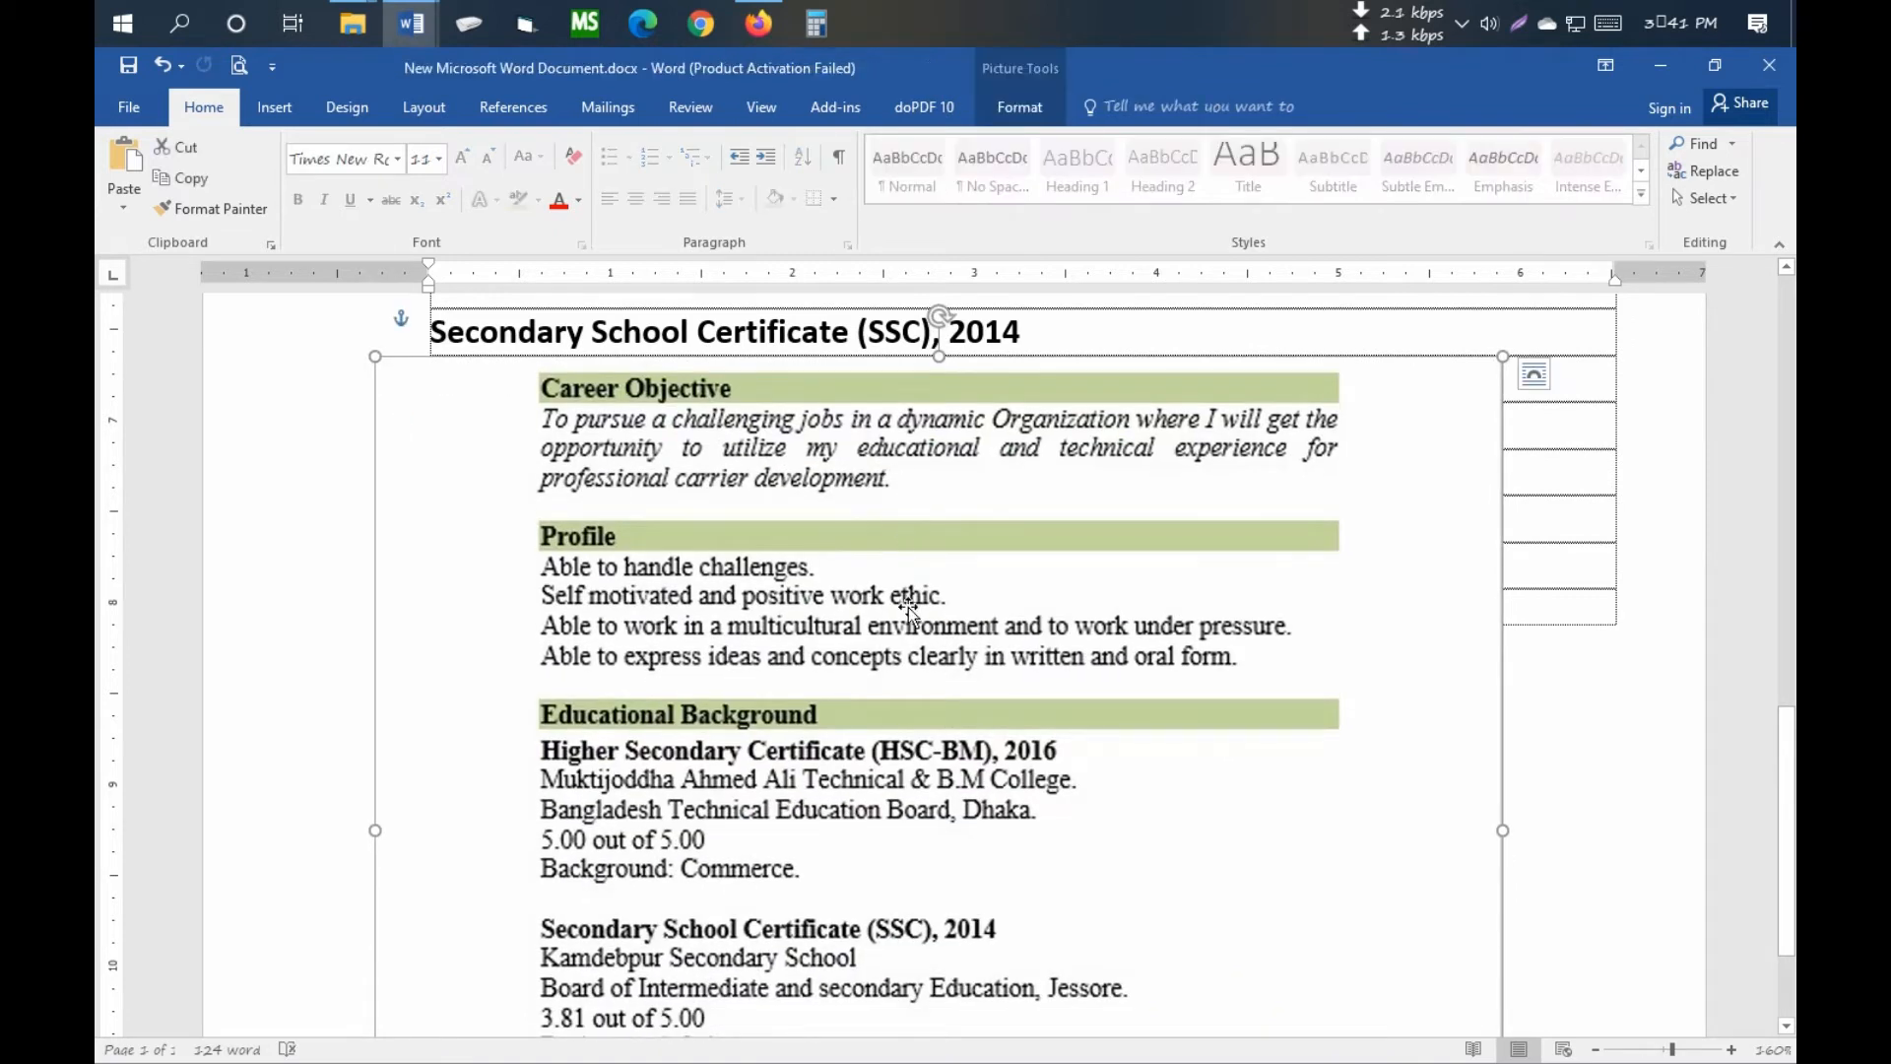
left_click(1016, 110)
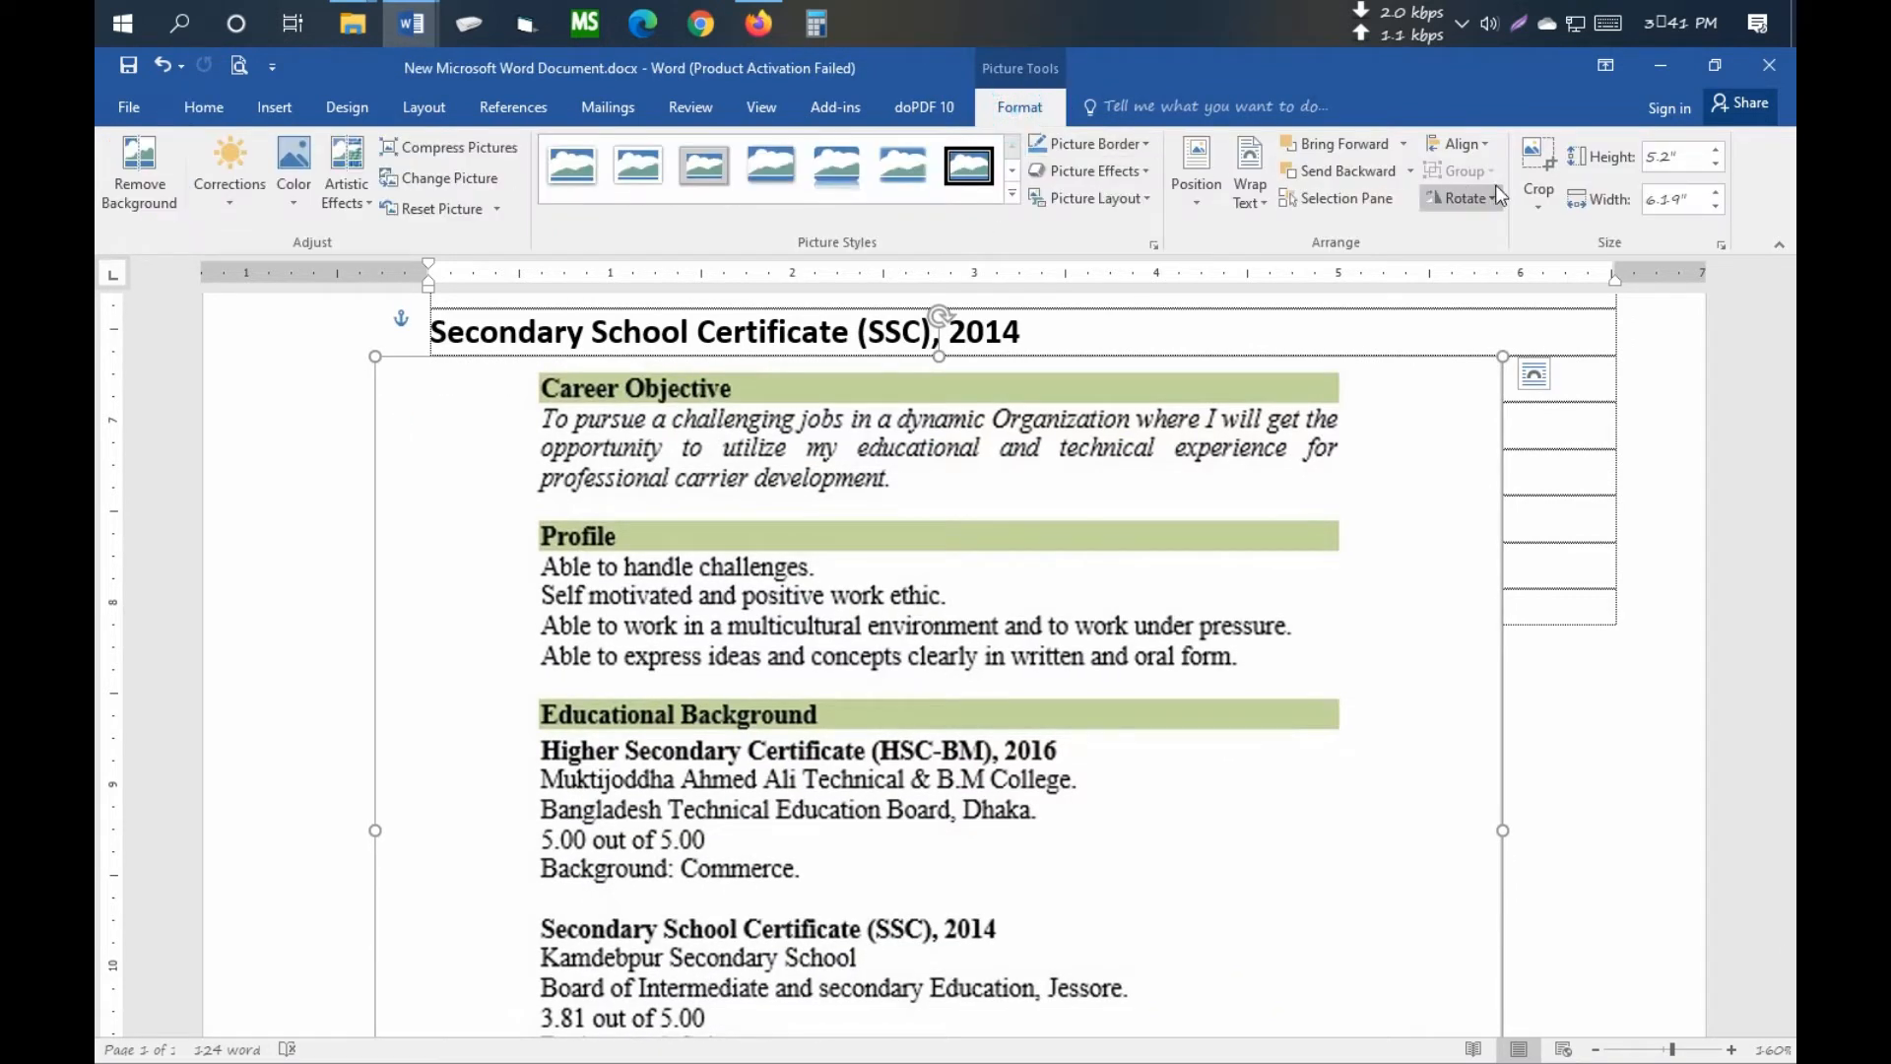
left_click(1538, 163)
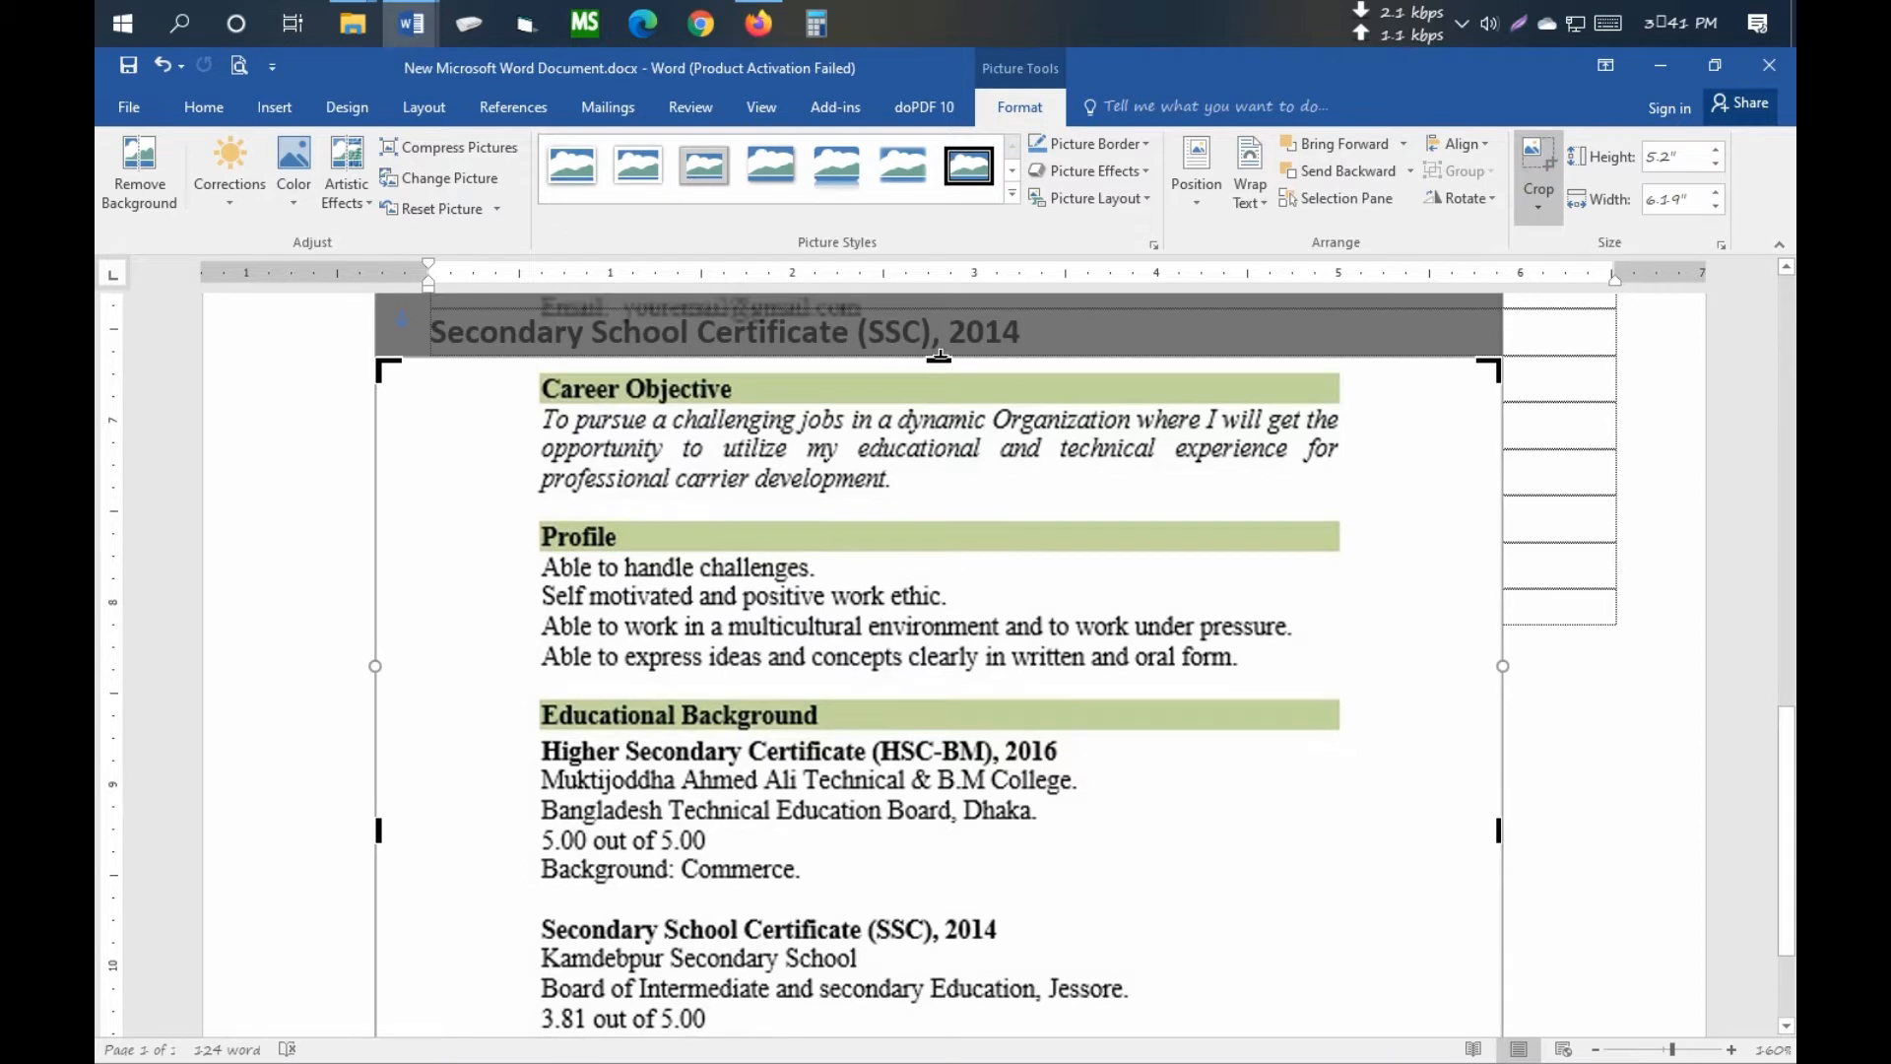
left_click_drag(938, 356, 861, 1015)
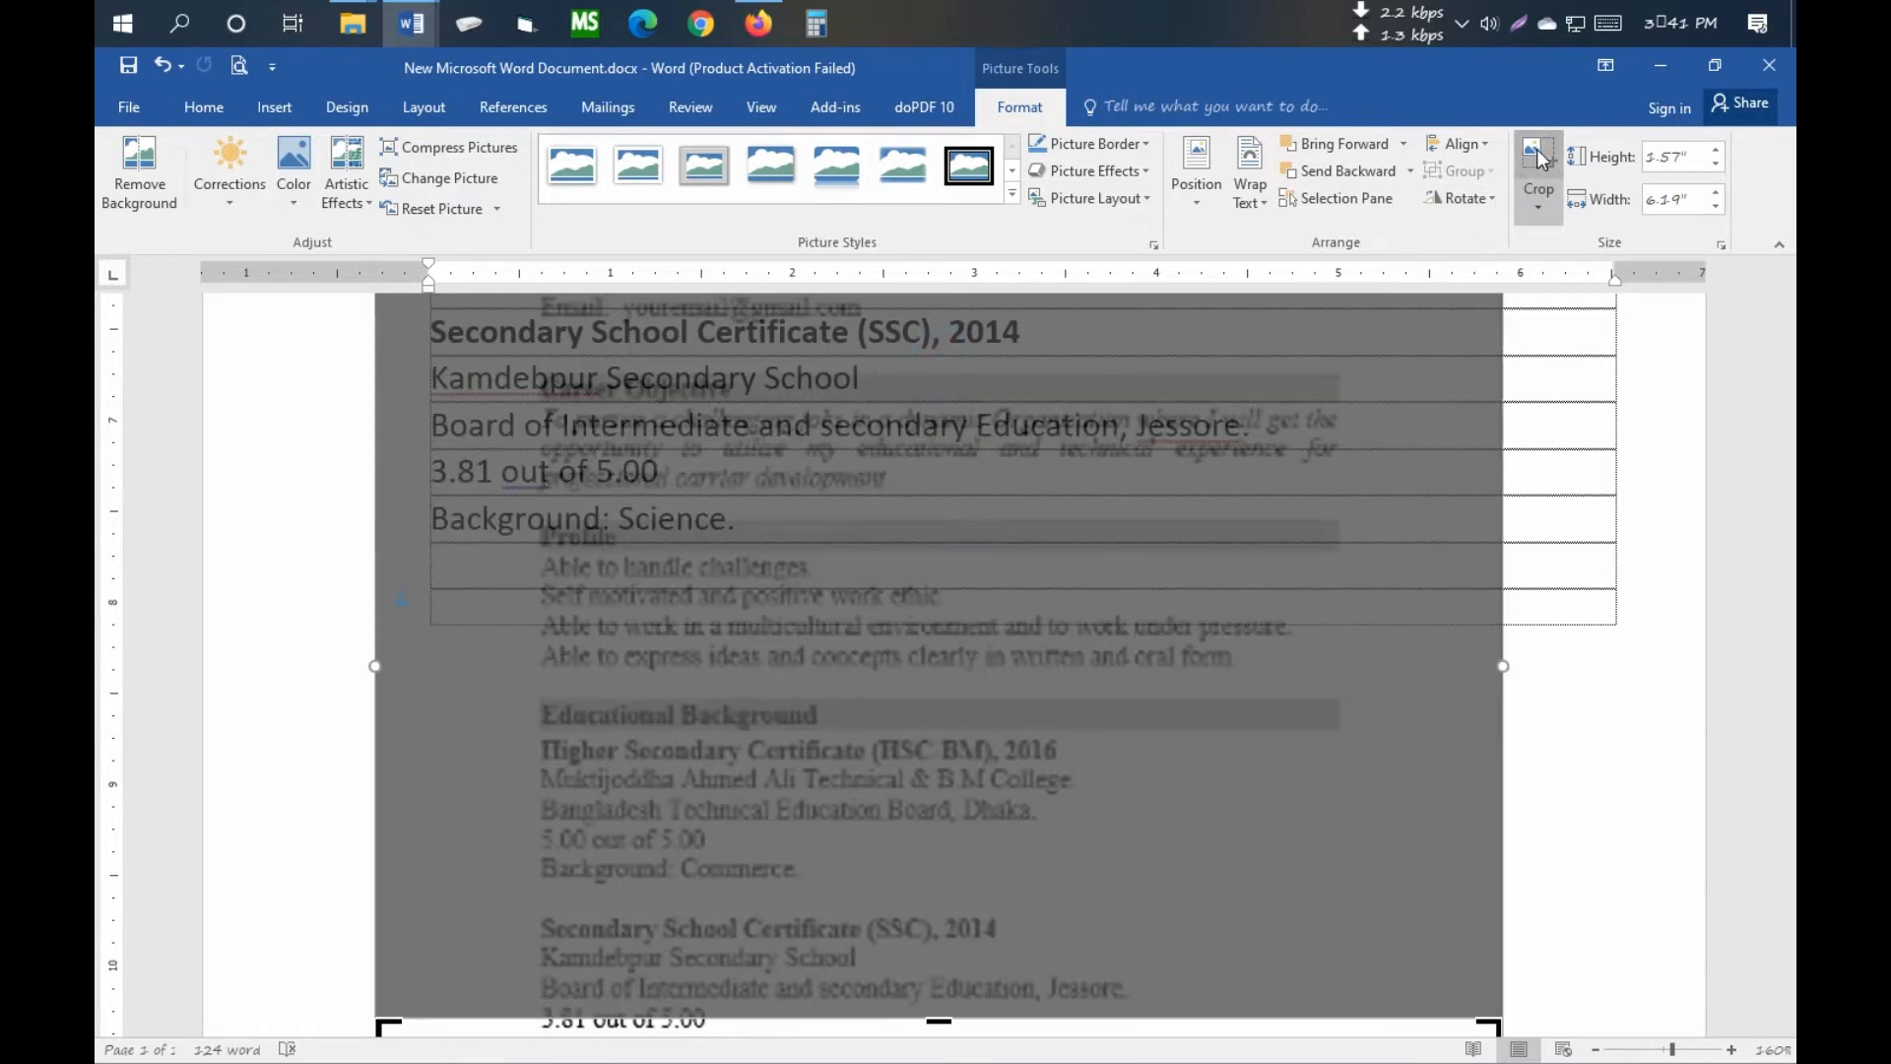
left_click(1540, 161)
scroll(903, 760, "down", 3)
left_click_drag(814, 890, 798, 681)
scroll(489, 489, "up", 1)
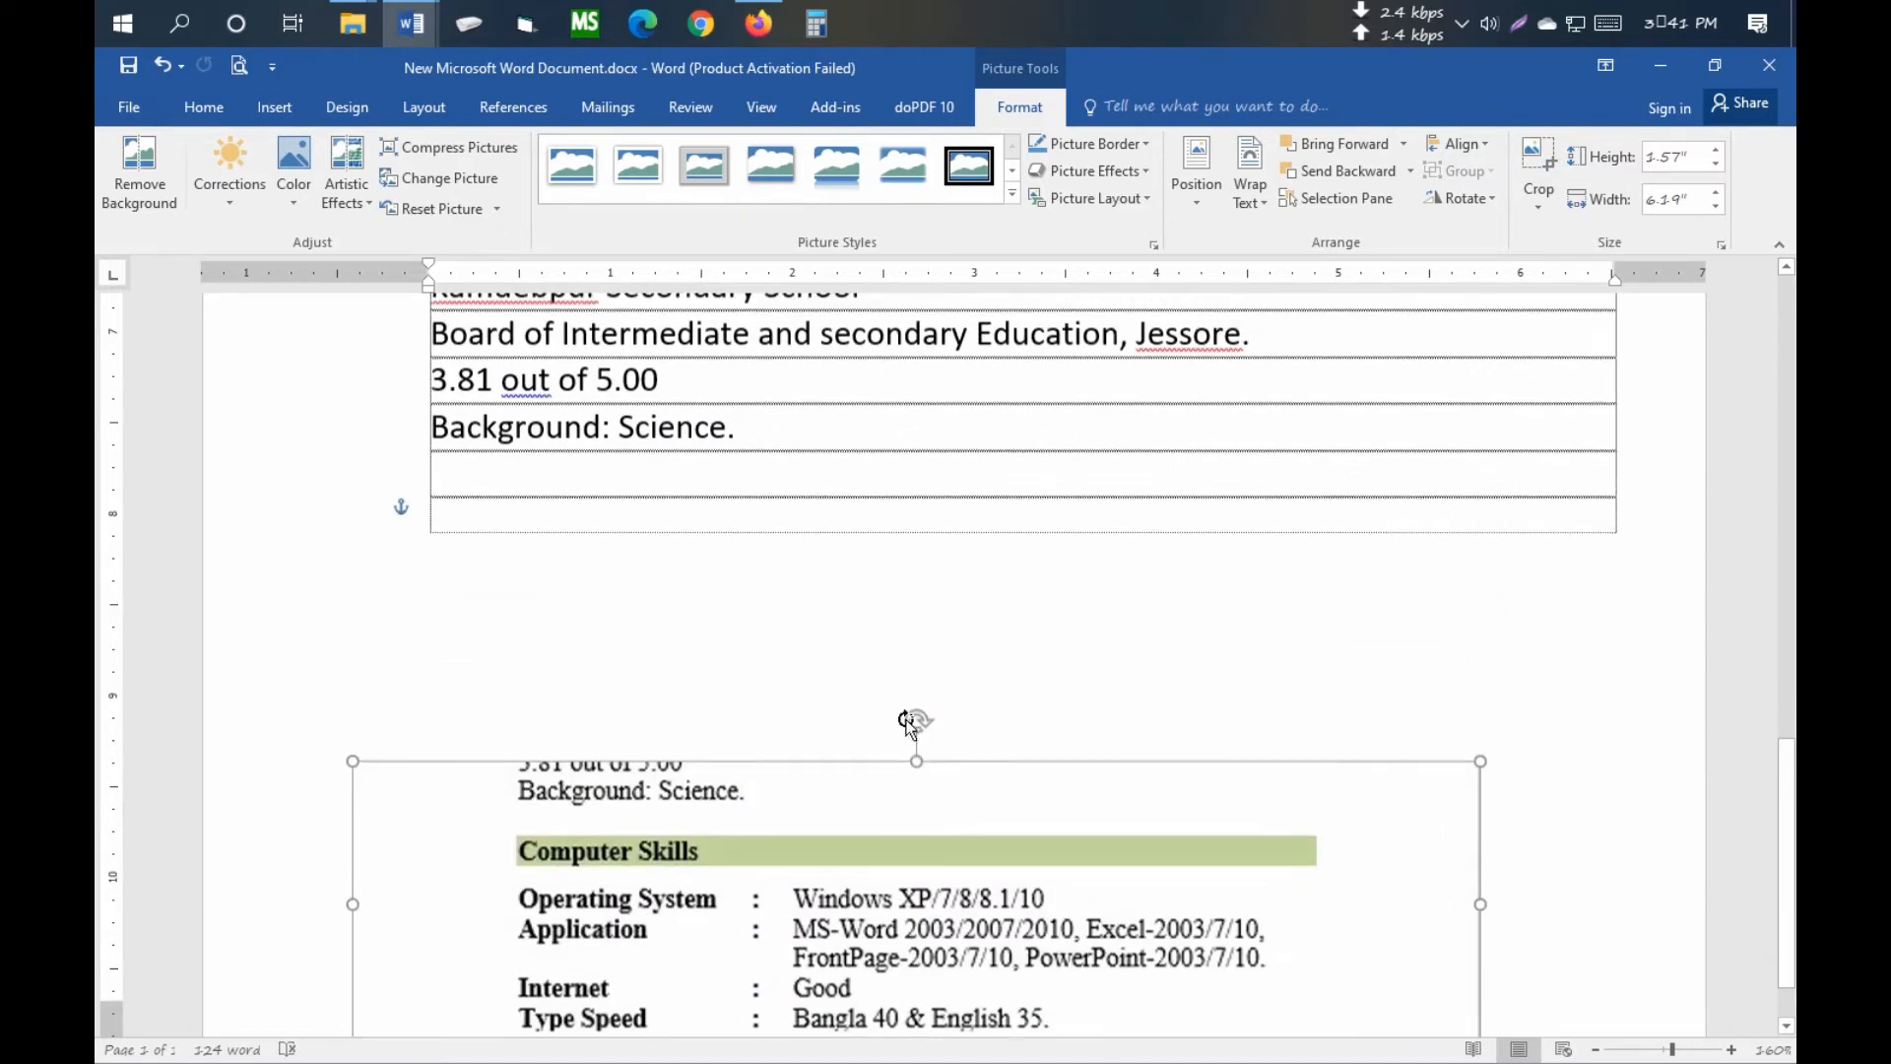
left_click(488, 489)
- Add a Computer Skills heading row with empty rows below and nudge the picture up
key("Return")
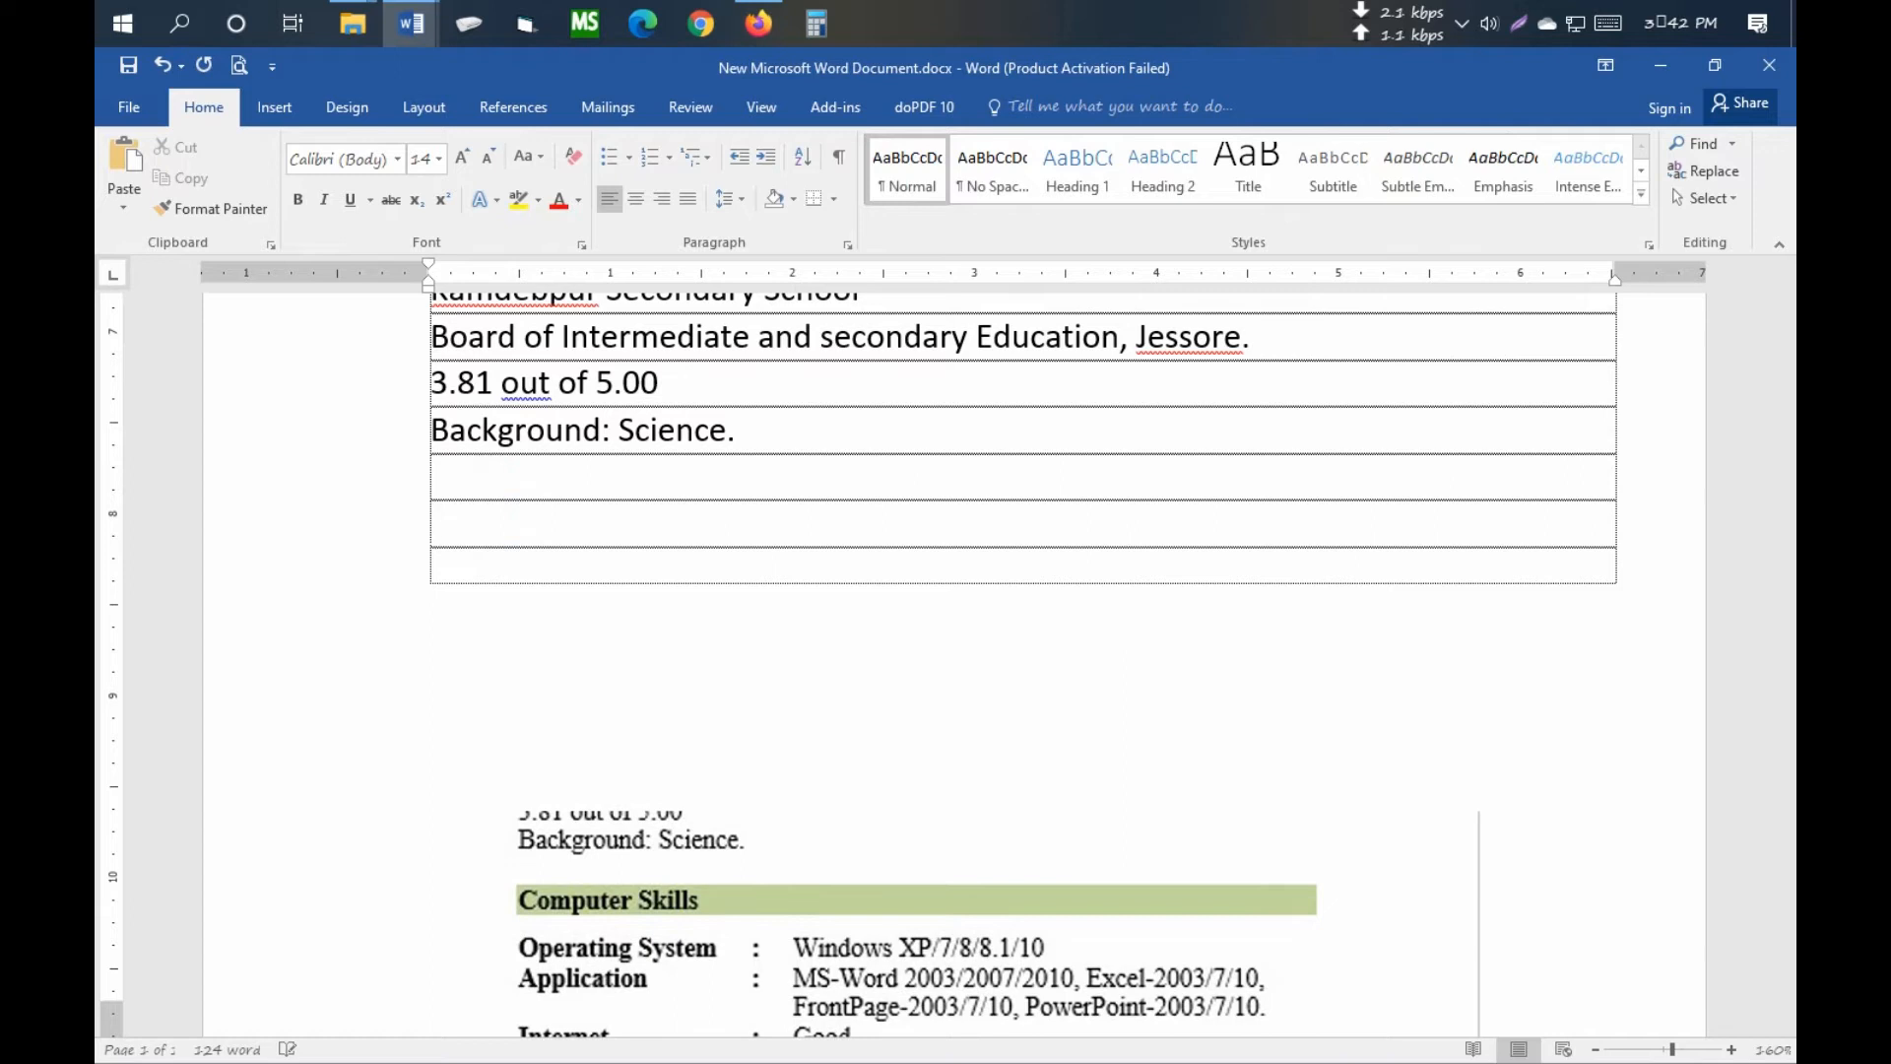
type("Computer Skills")
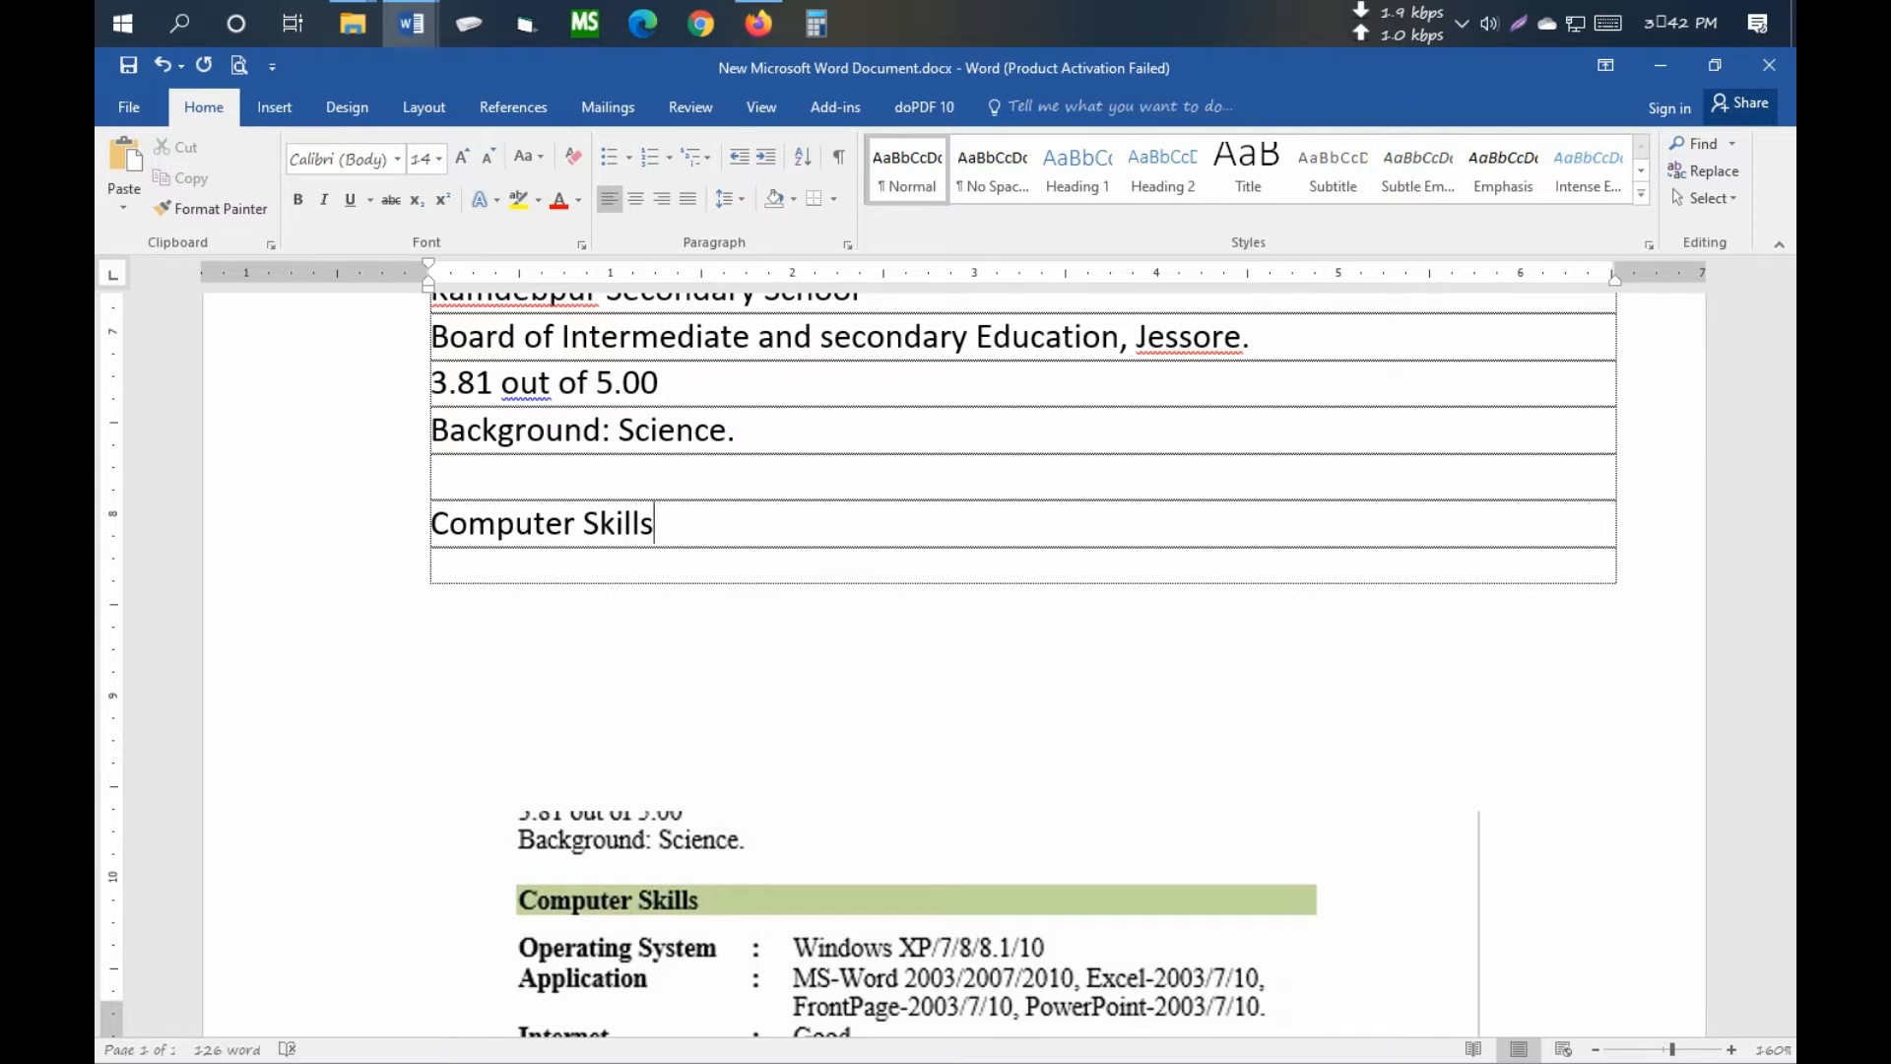
key("Return")
scroll(633, 557, "down", 1)
scroll(637, 565, "up", 2)
left_click(651, 946)
left_click_drag(625, 948, 613, 815)
left_click(477, 639)
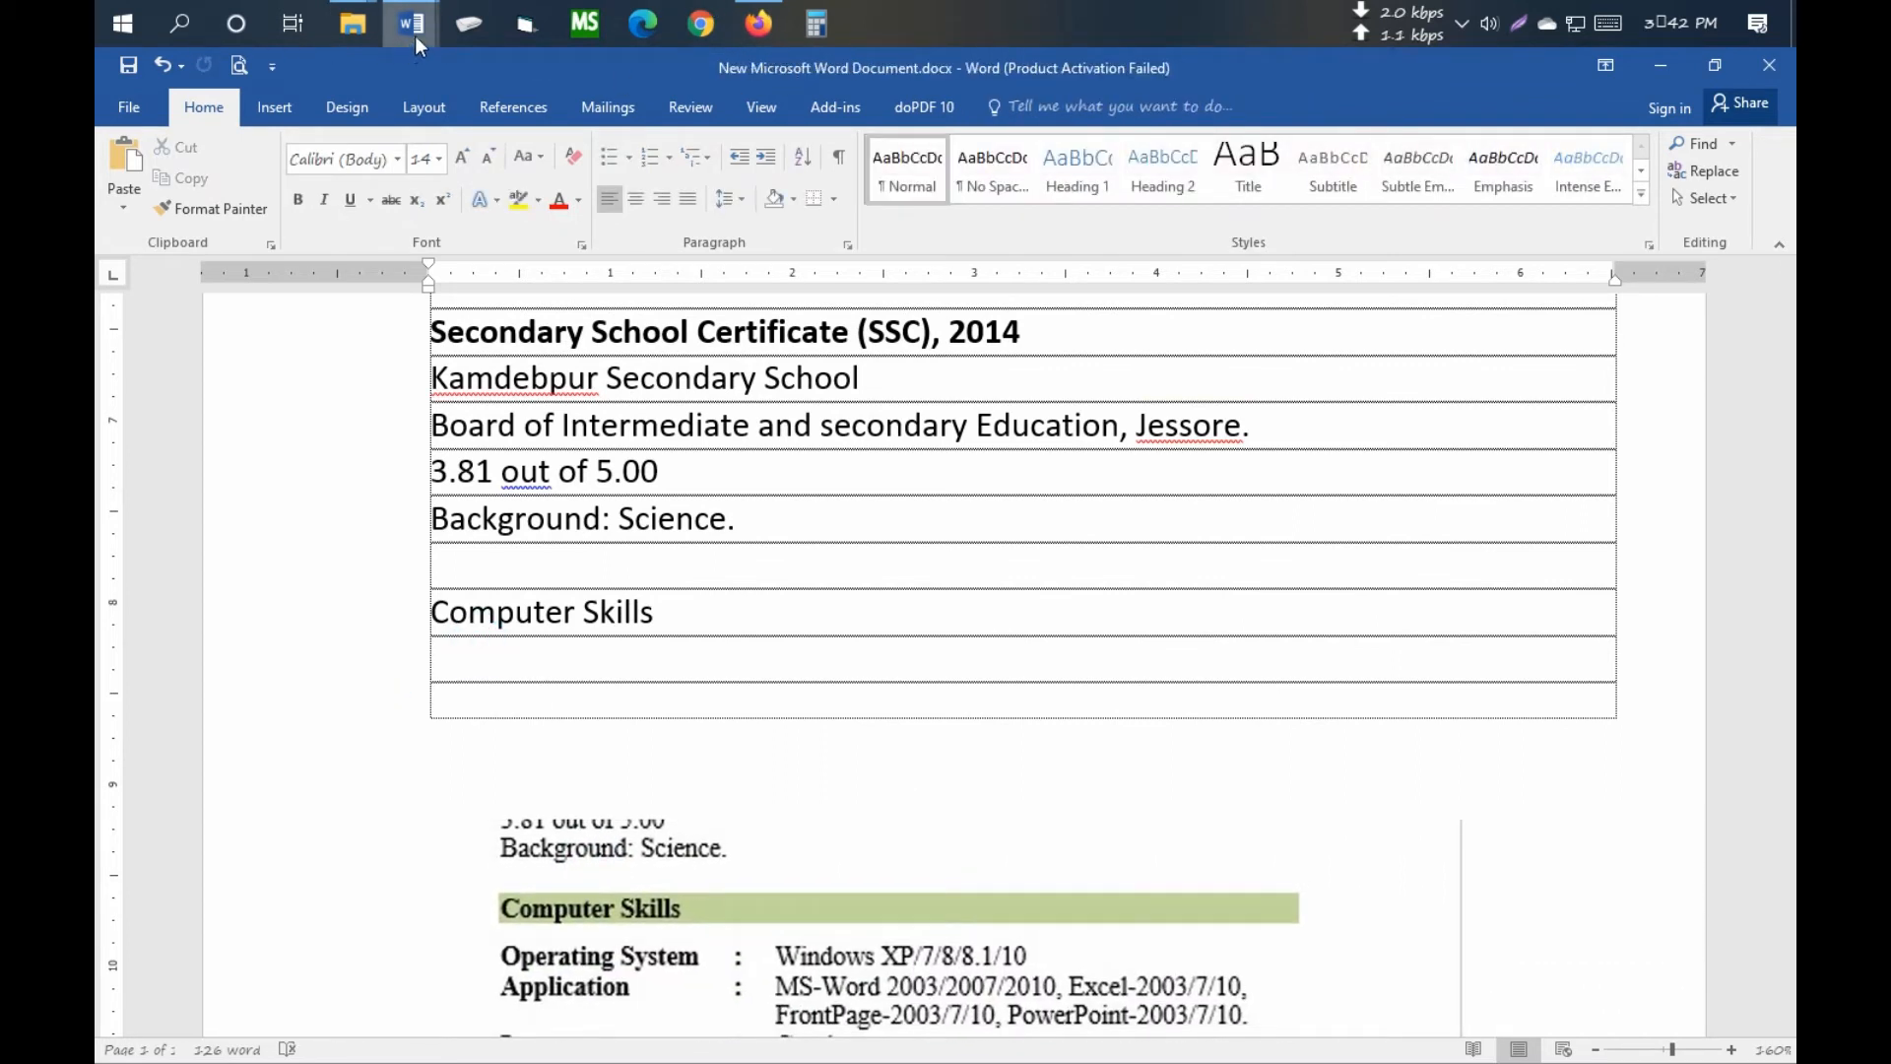
- Copy the whole Computer Skills table from the sample resume, then return to the new document
mouse_move(415, 35)
left_click(286, 167)
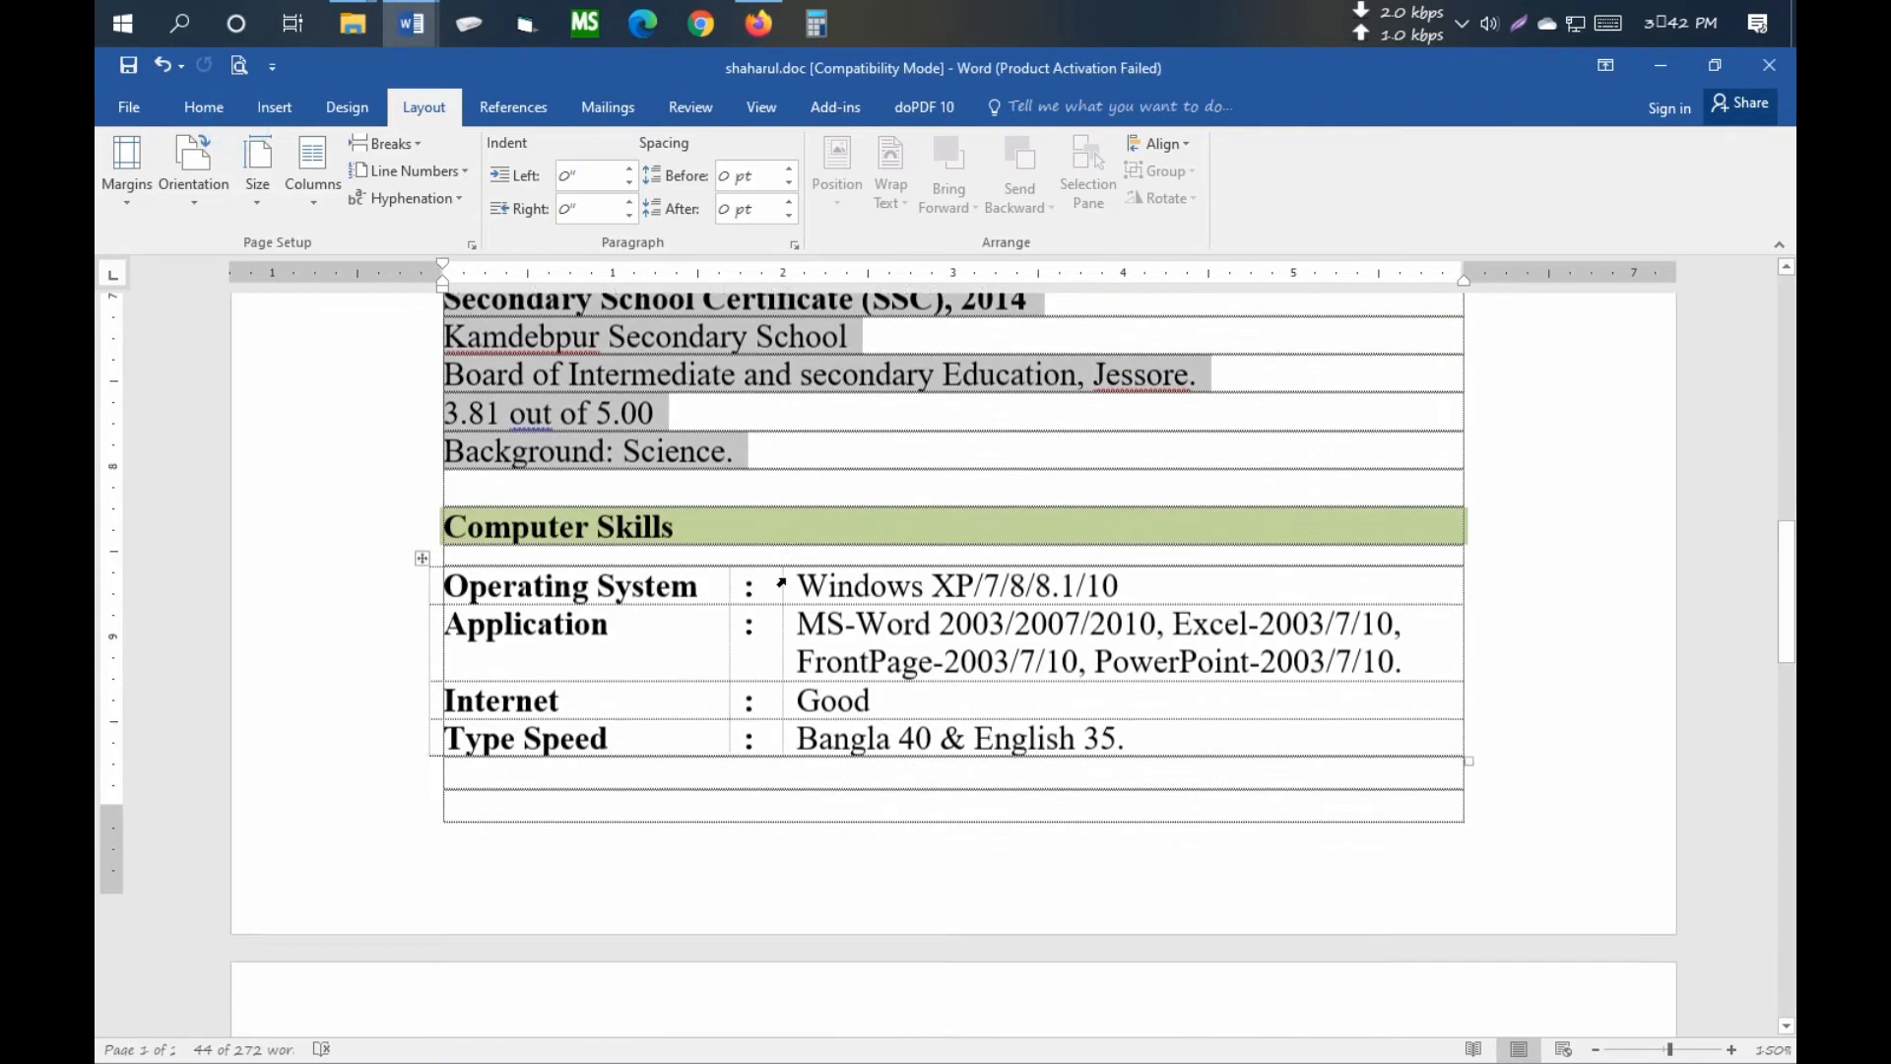
scroll(781, 582, "down", 2)
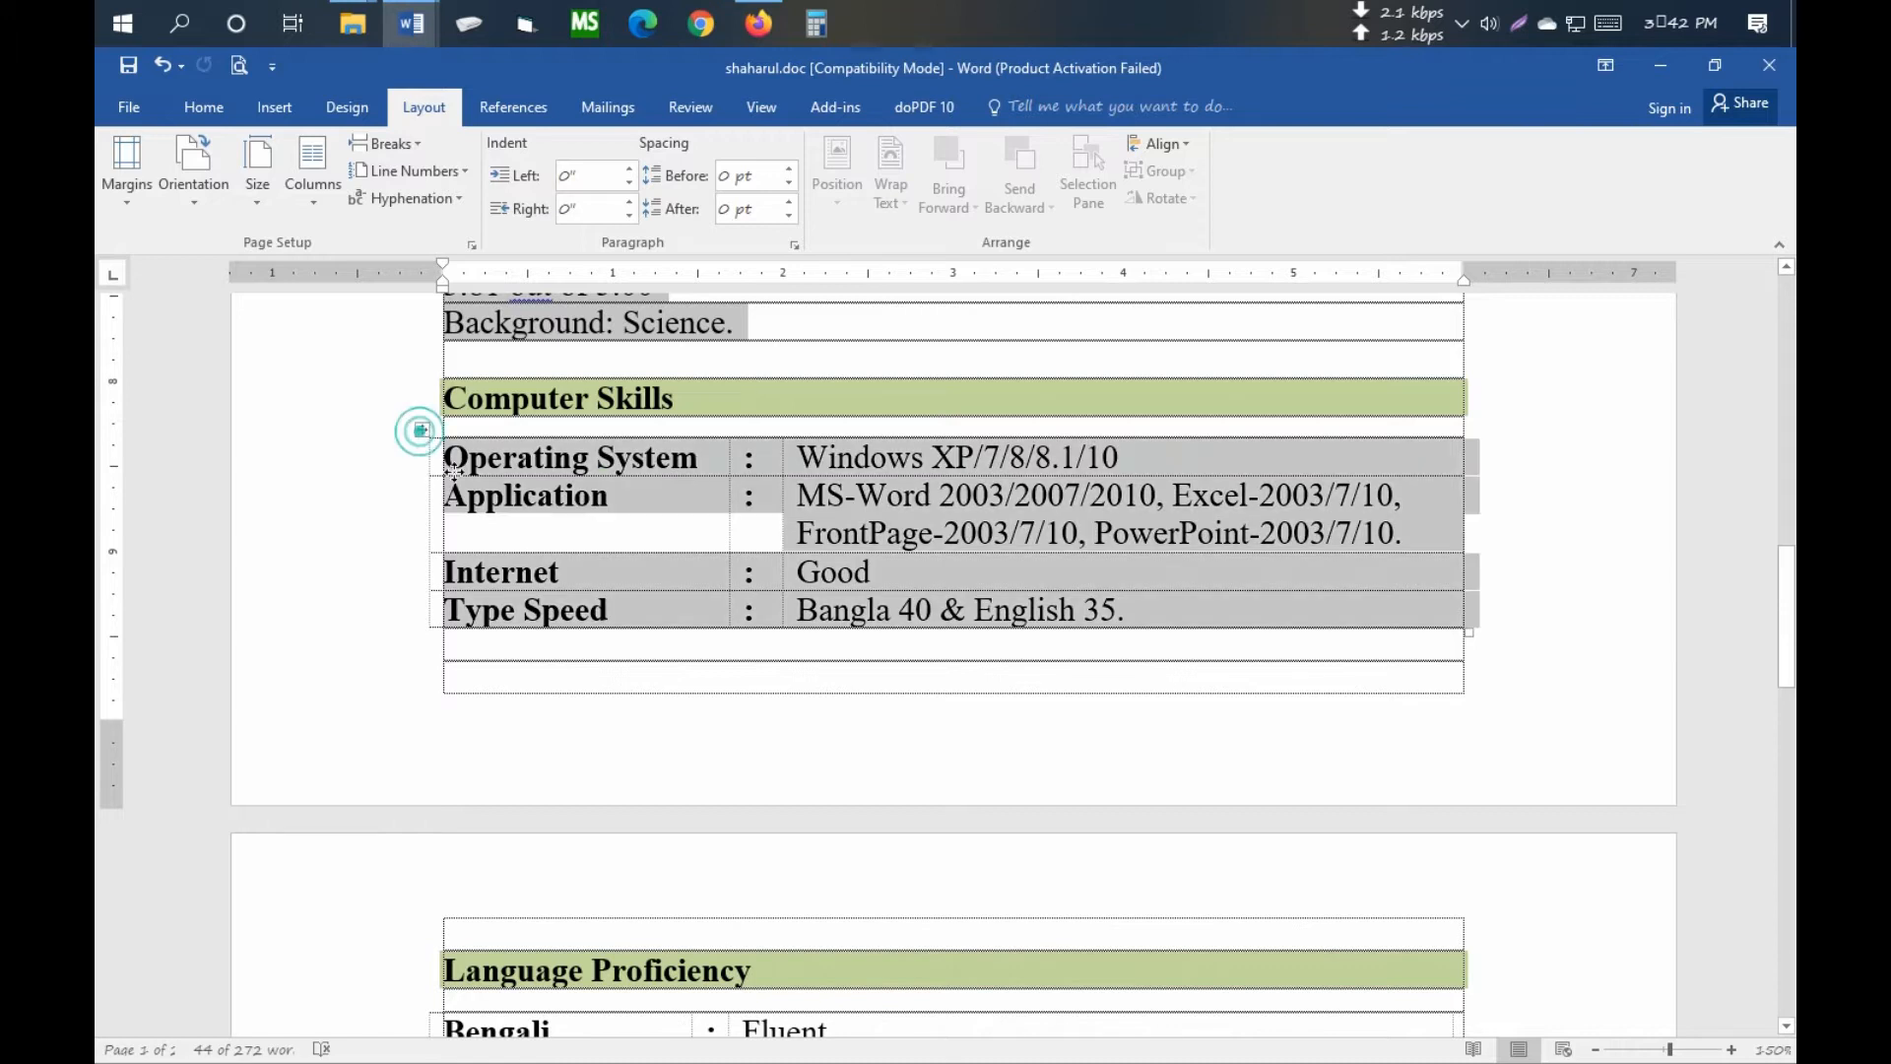
left_click(421, 429)
key("ctrl+c")
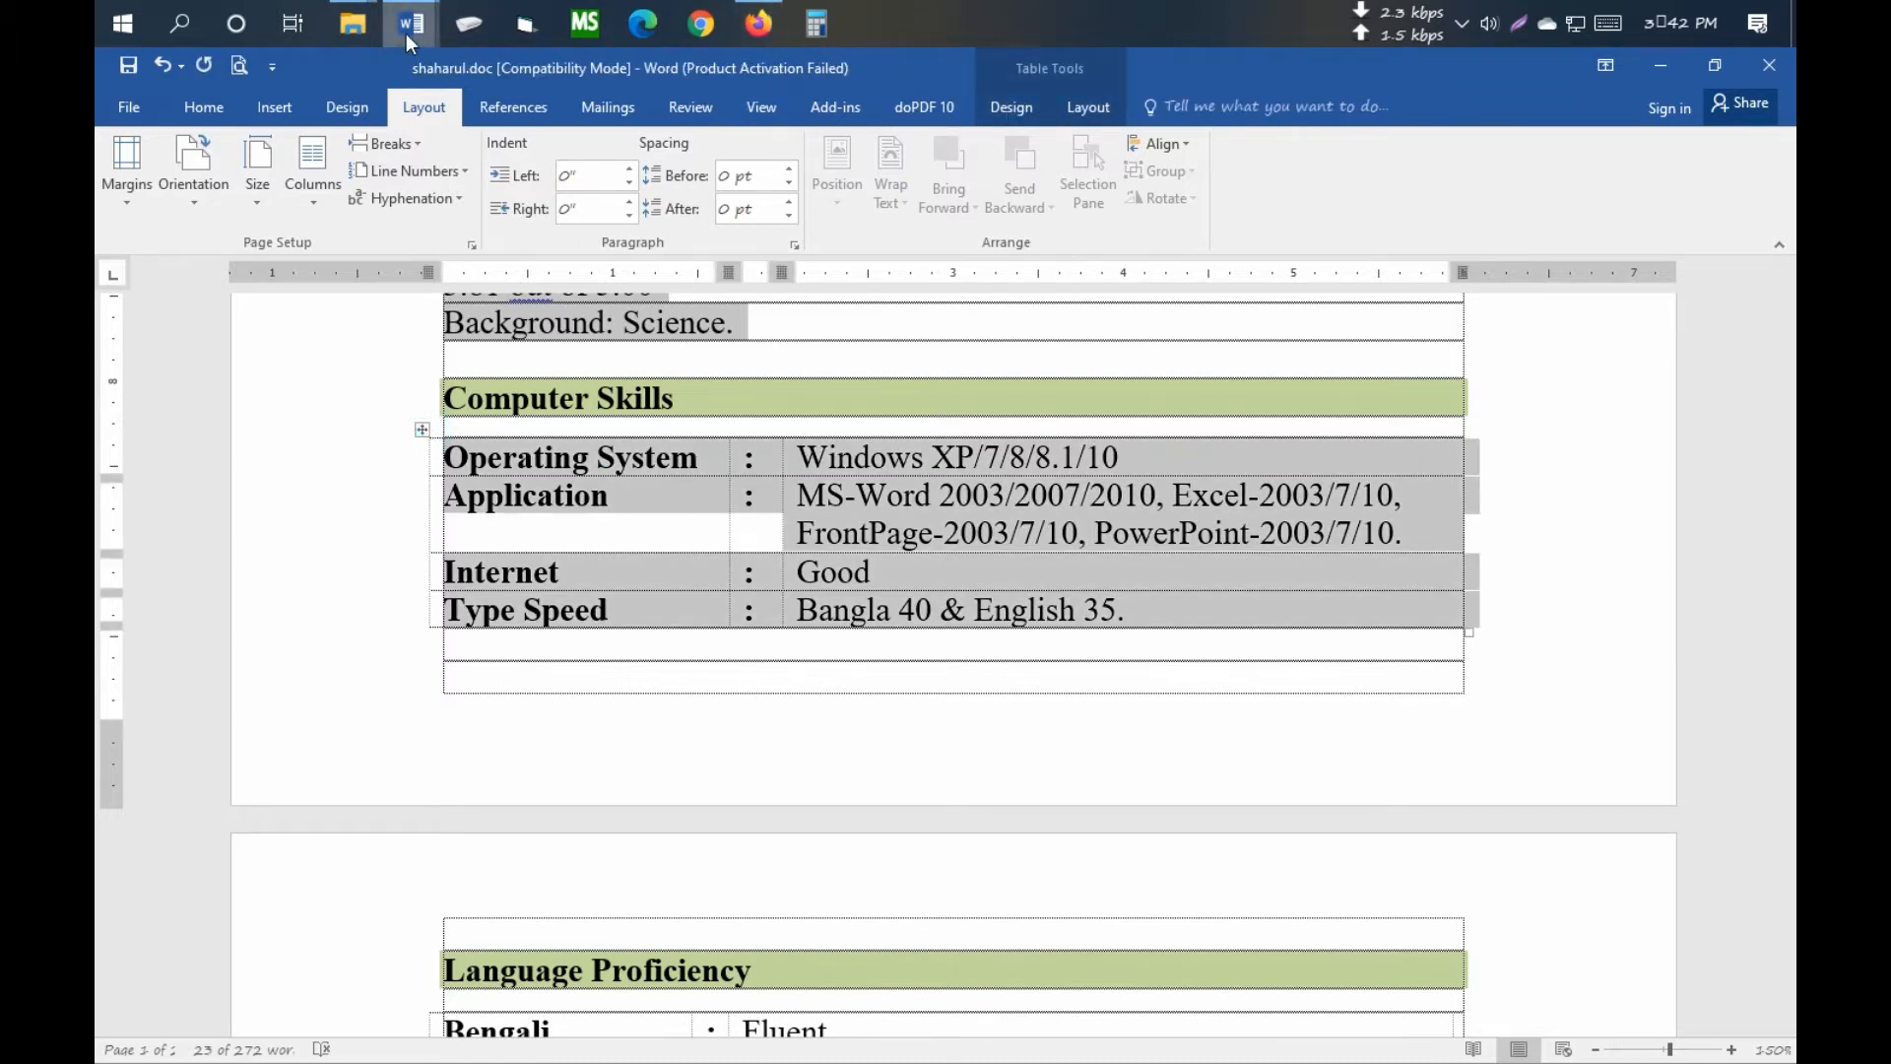
mouse_move(406, 28)
left_click(502, 157)
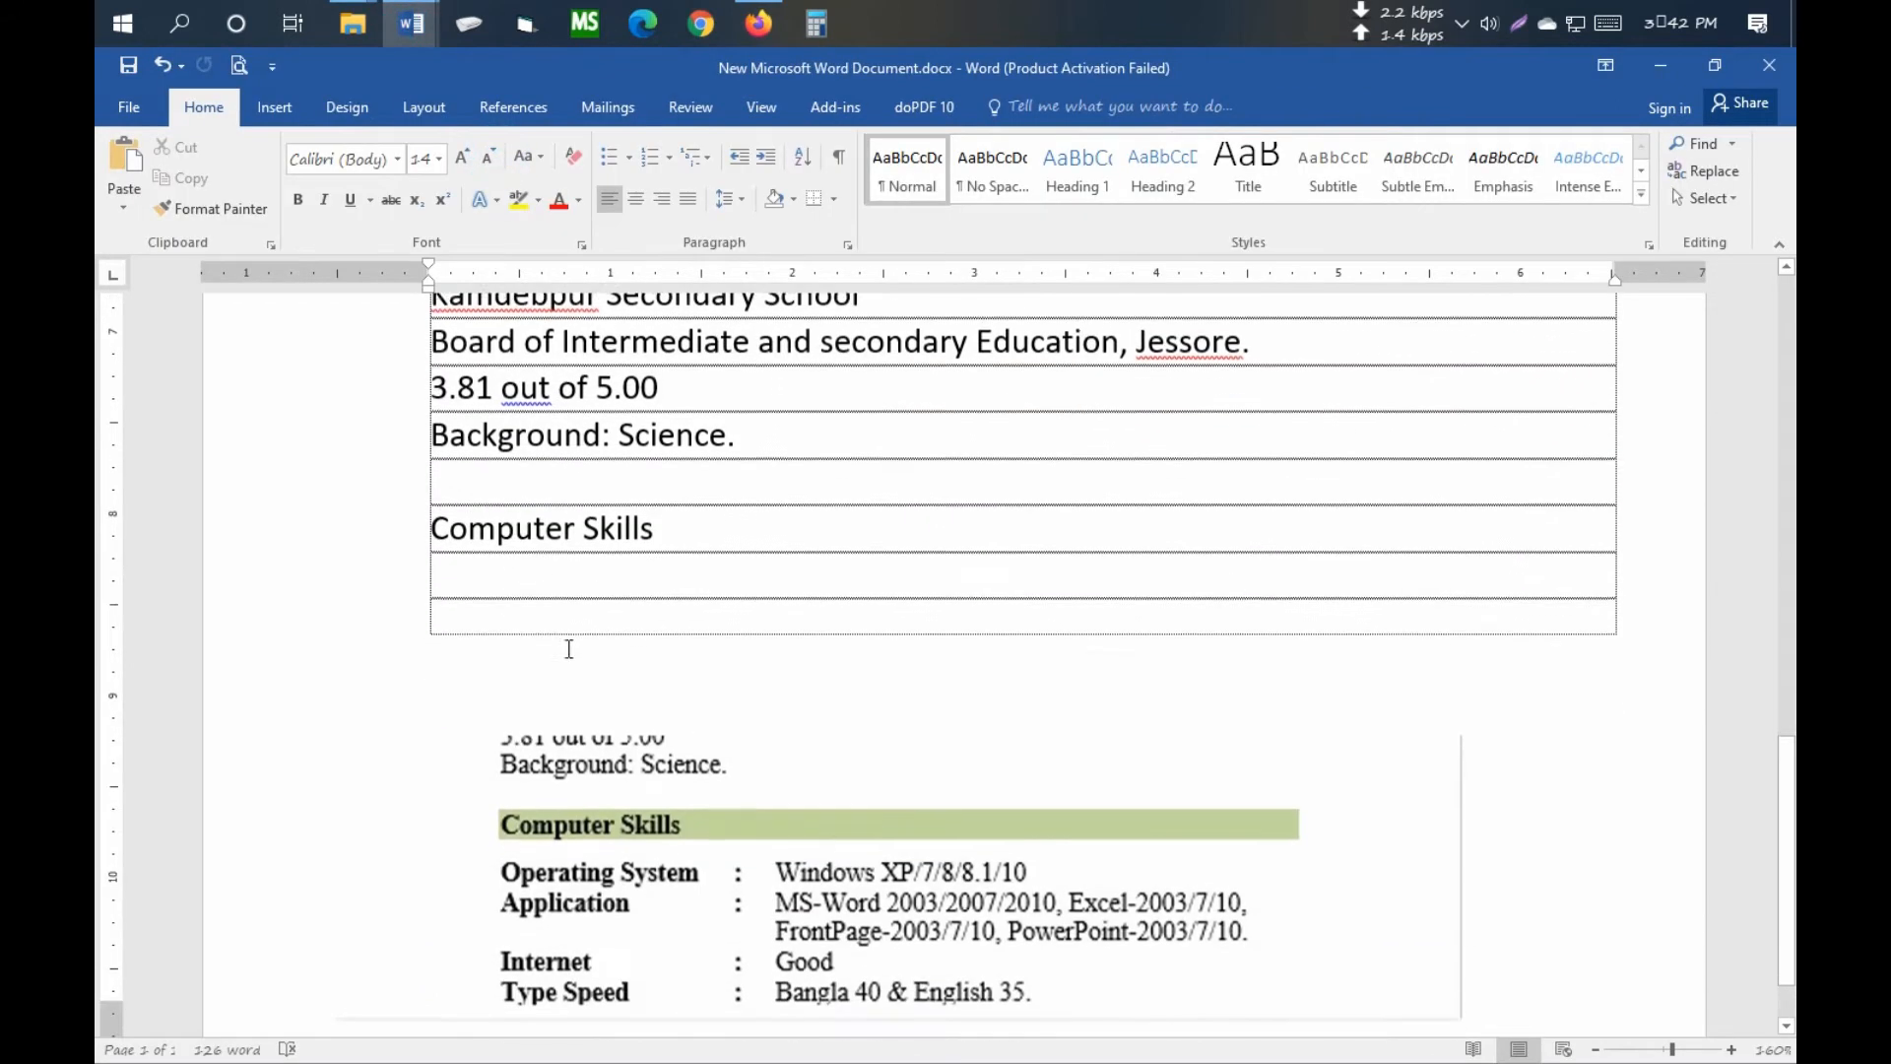
- Paste the Operating System, Application, Internet and Type Speed table under Computer Skills
left_click(507, 570)
key("ctrl+v")
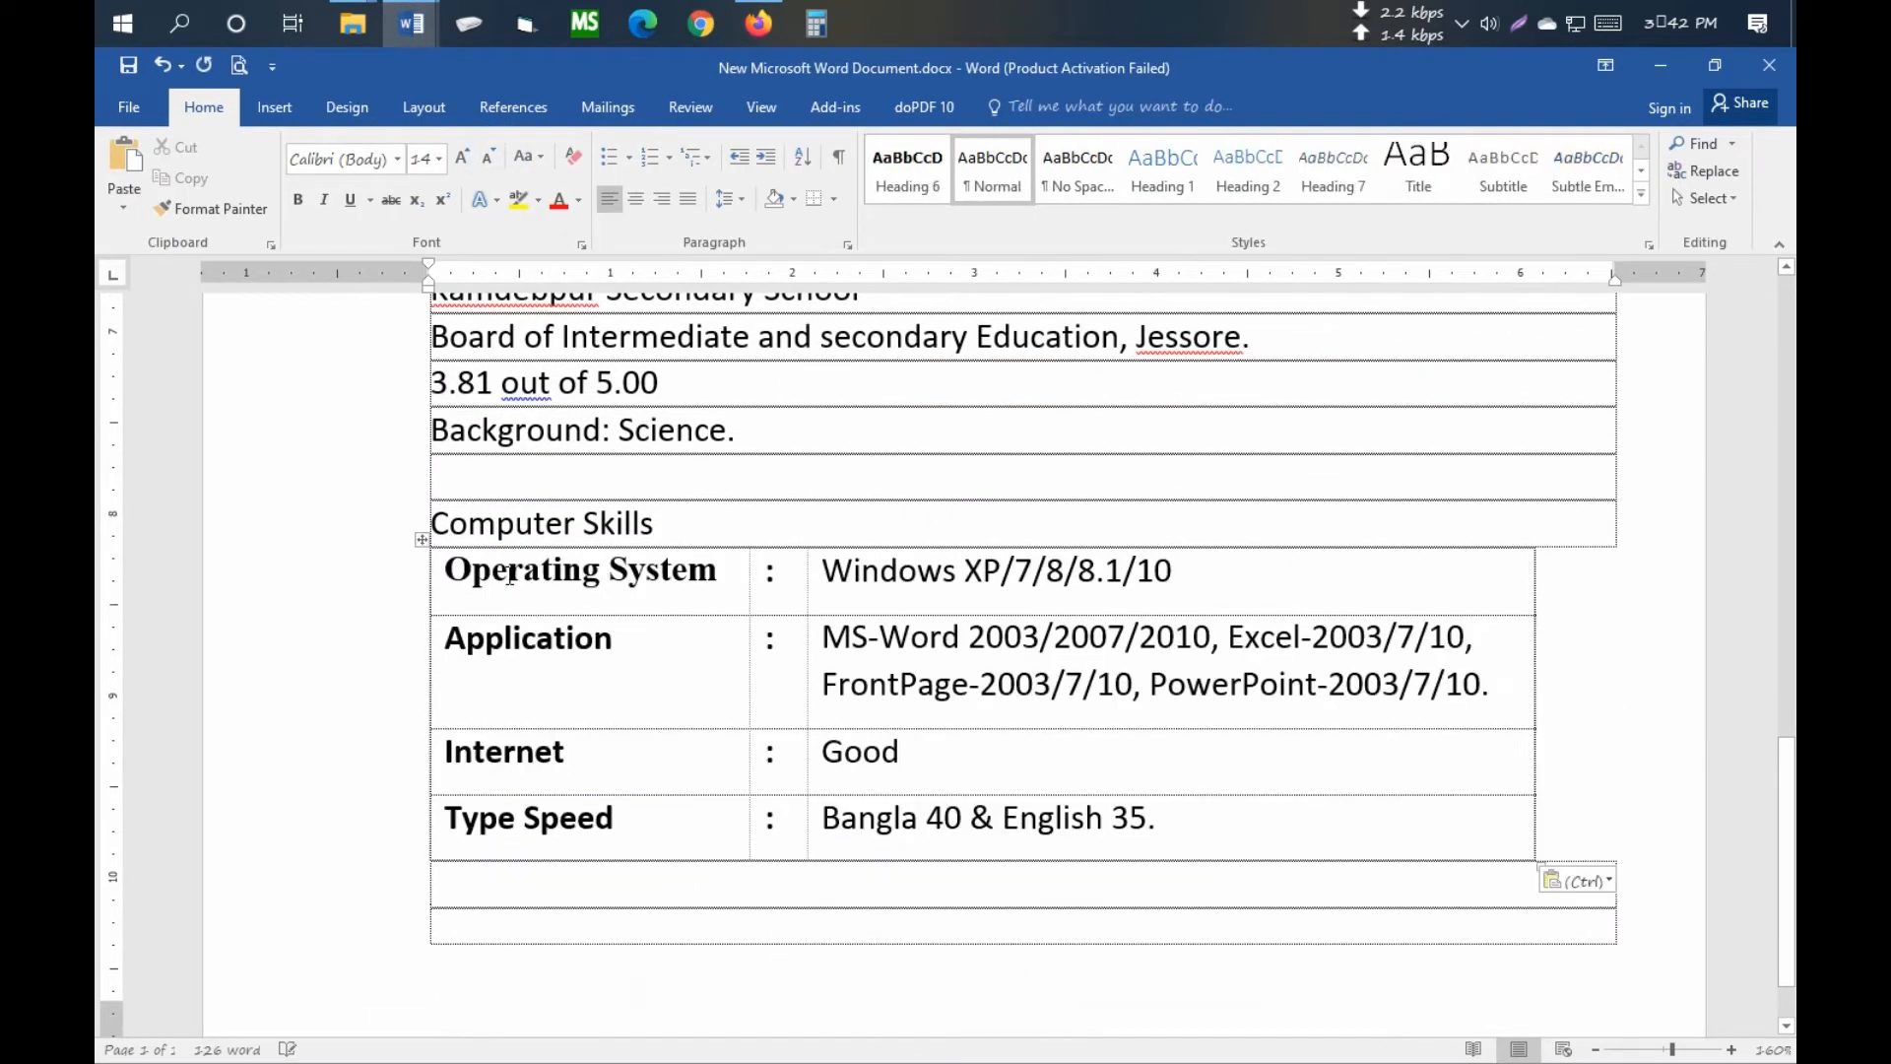
scroll(545, 613, "down", 1)
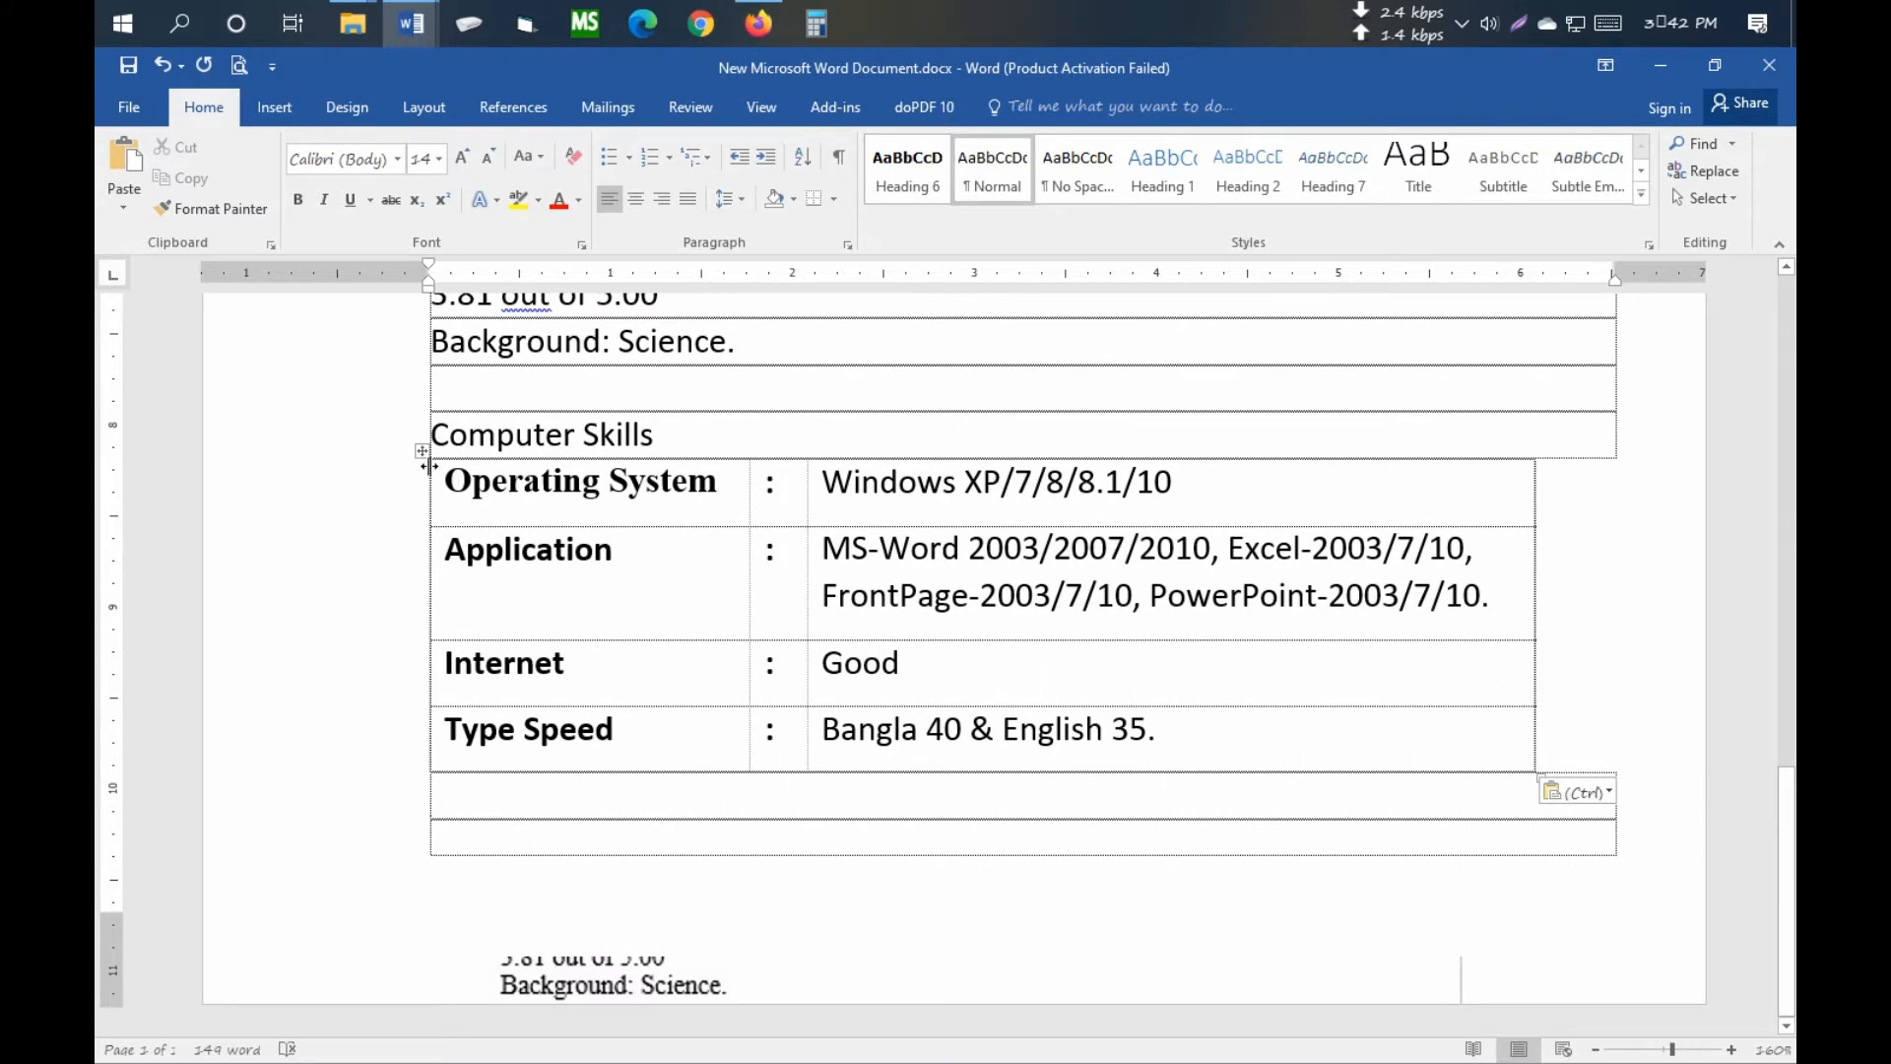
- Set the pasted skills table's line spacing to 1.15
left_click_drag(434, 464, 1254, 730)
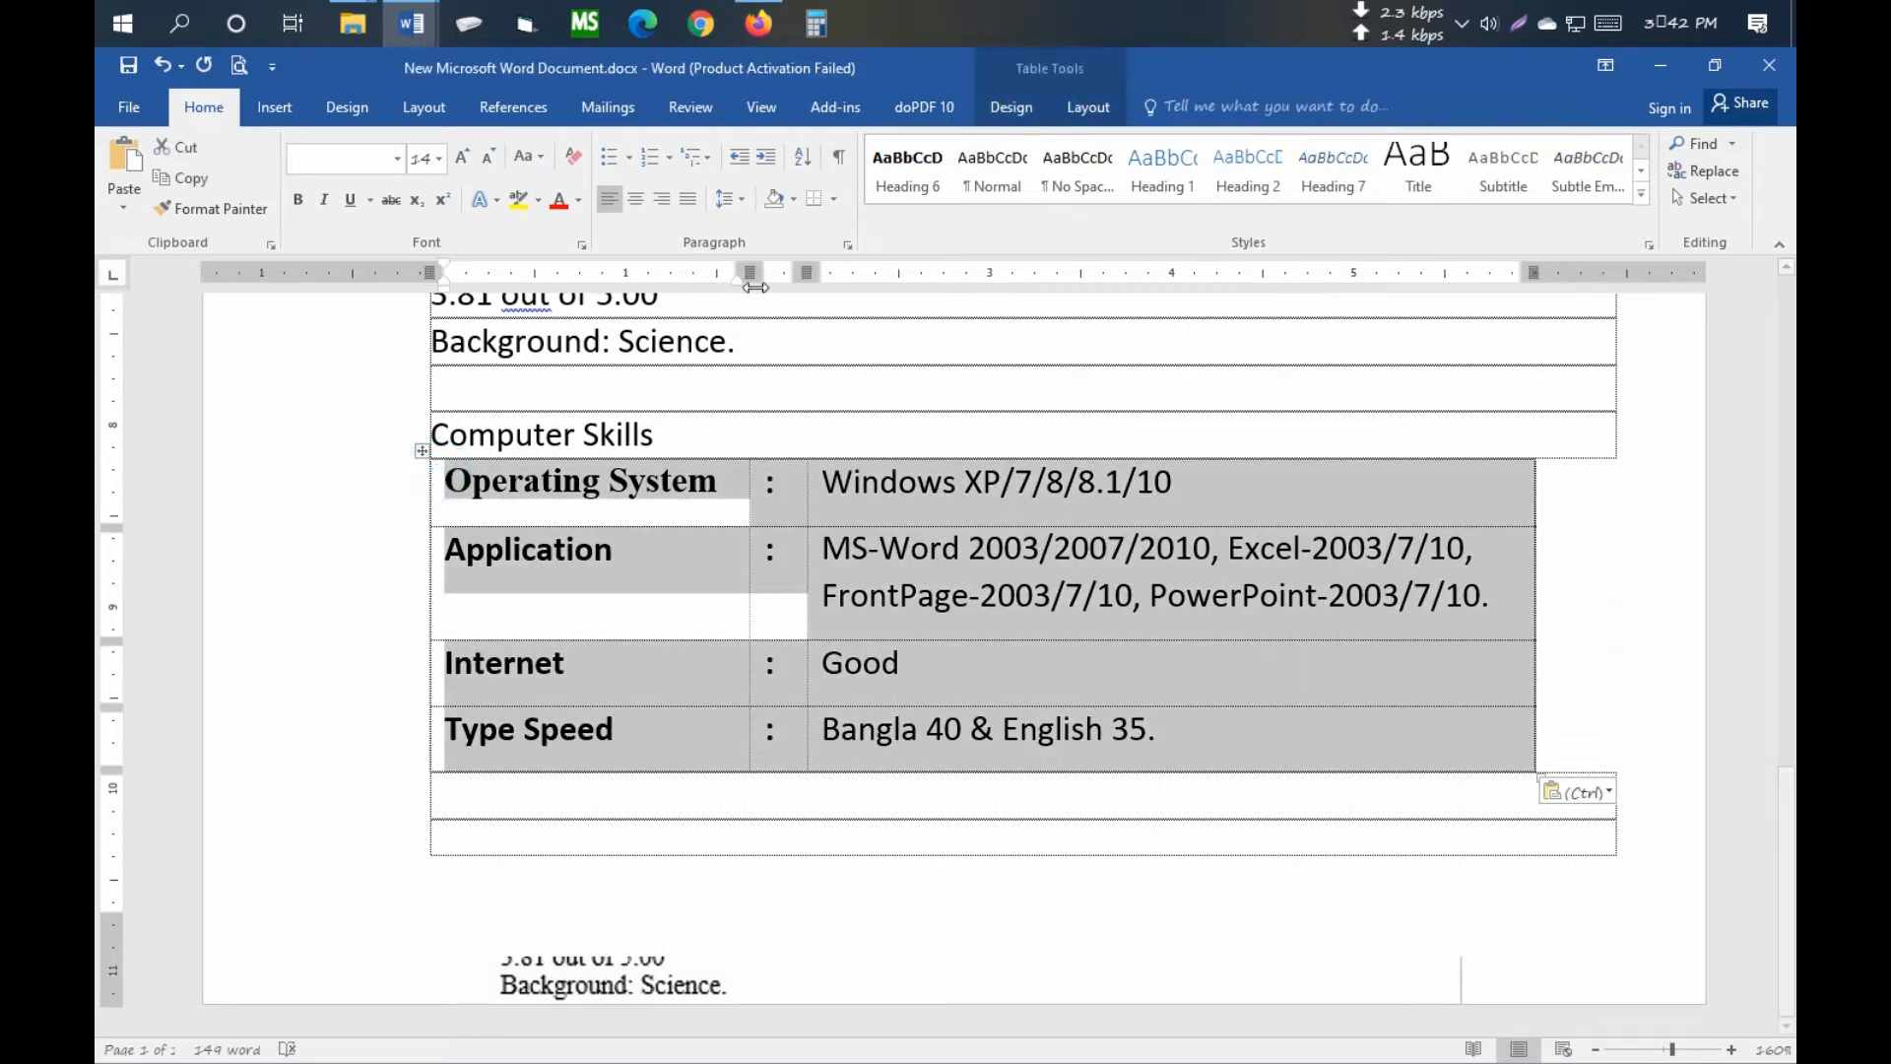
left_click(1089, 106)
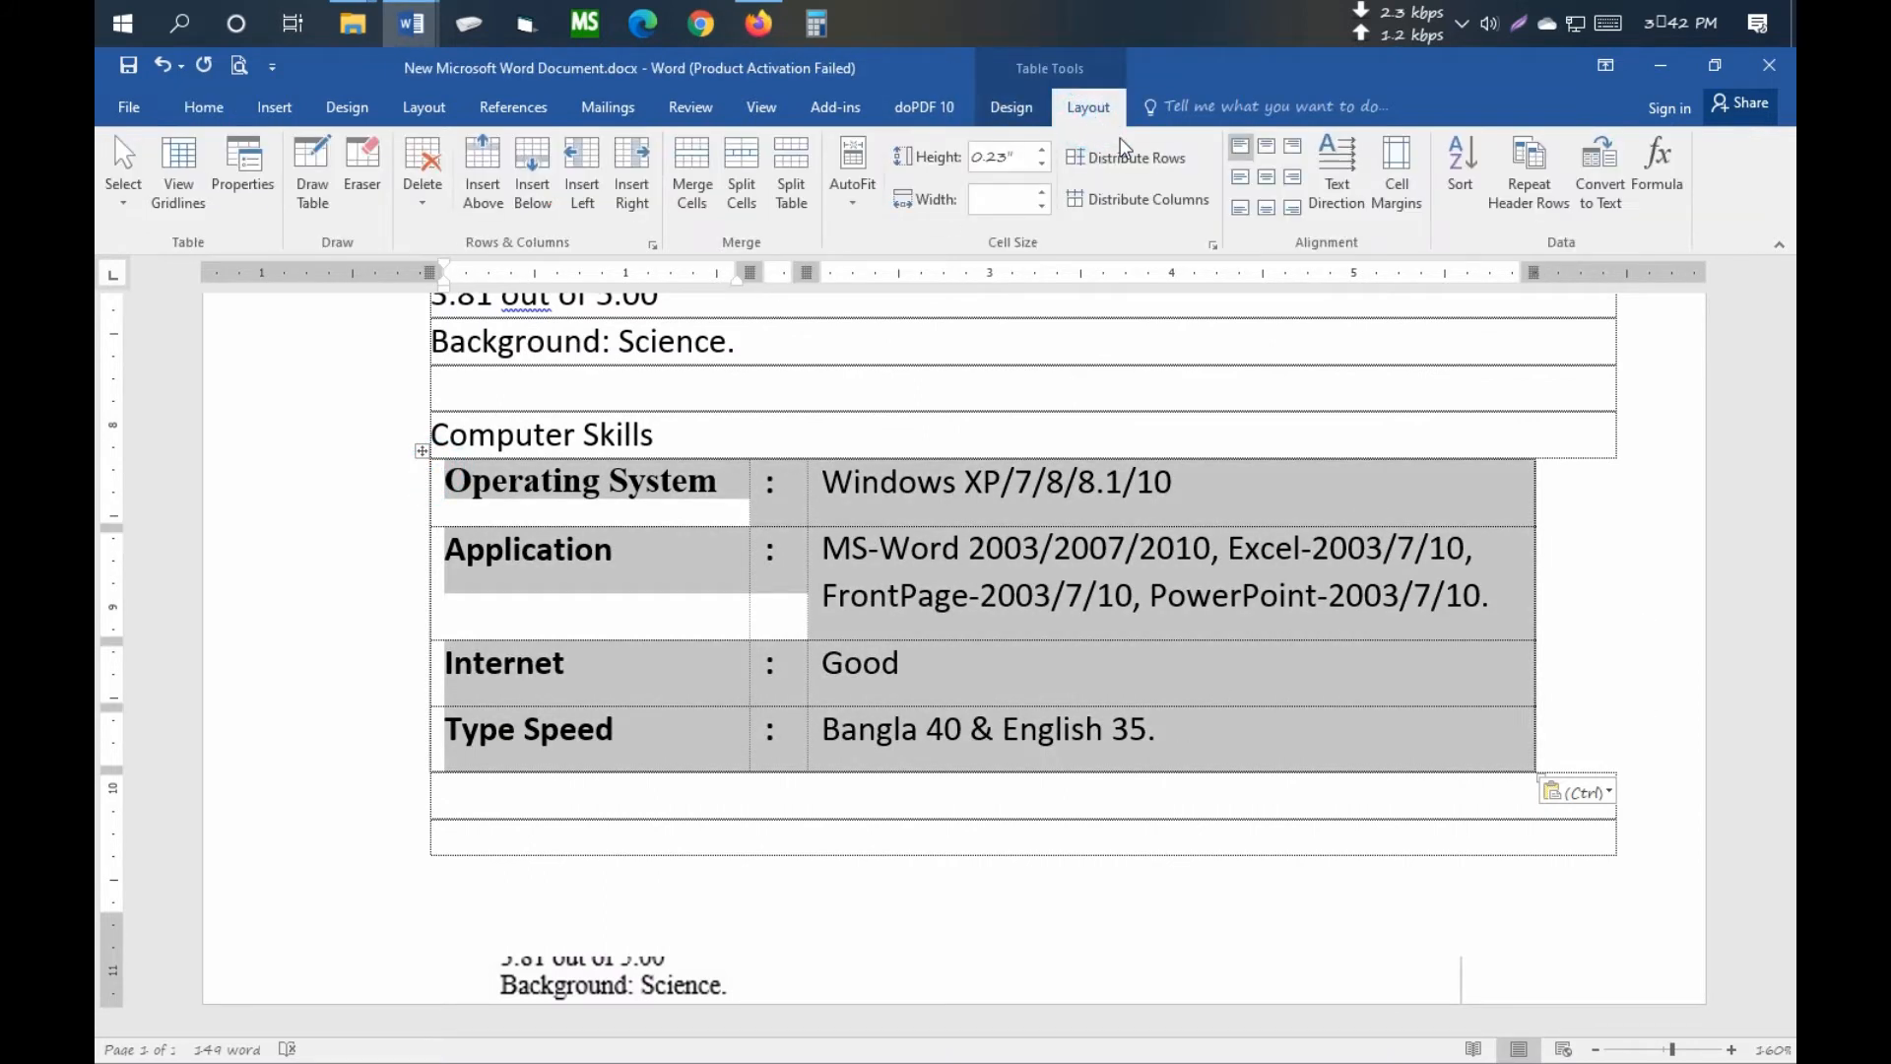
left_click(204, 109)
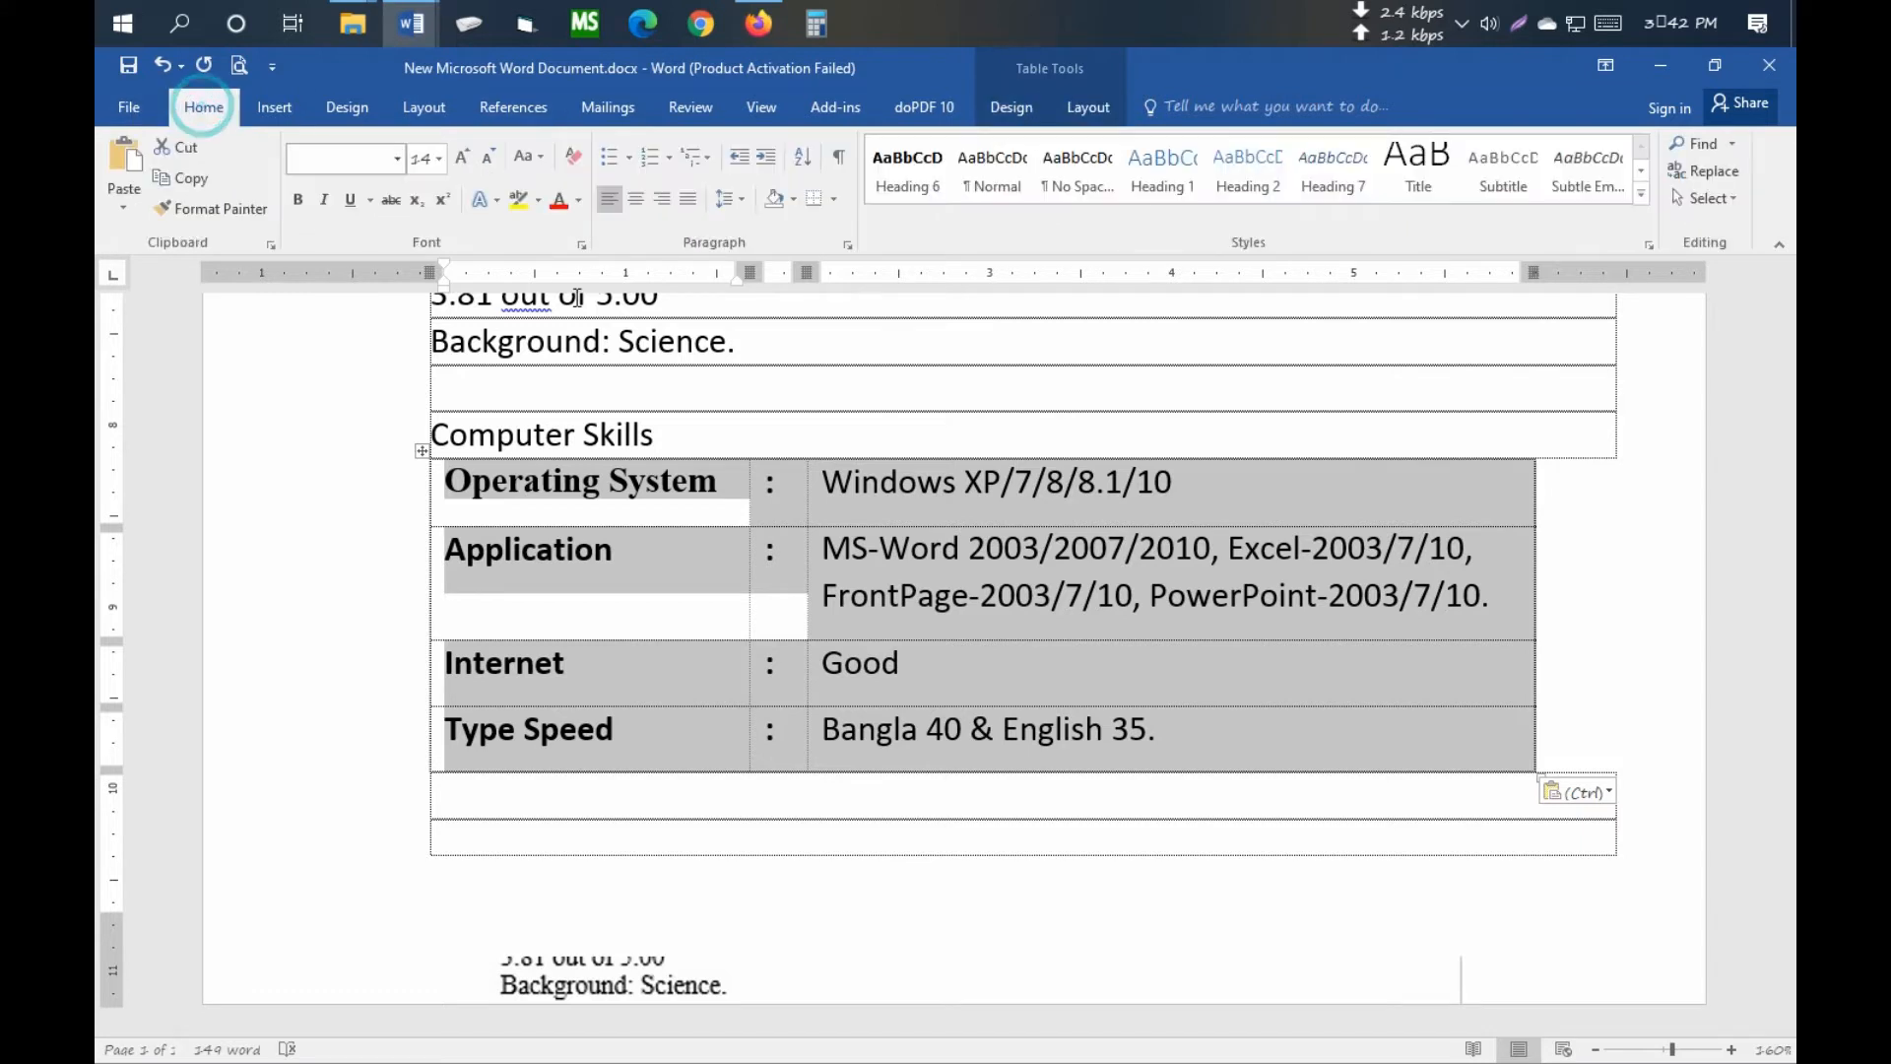
left_click(729, 205)
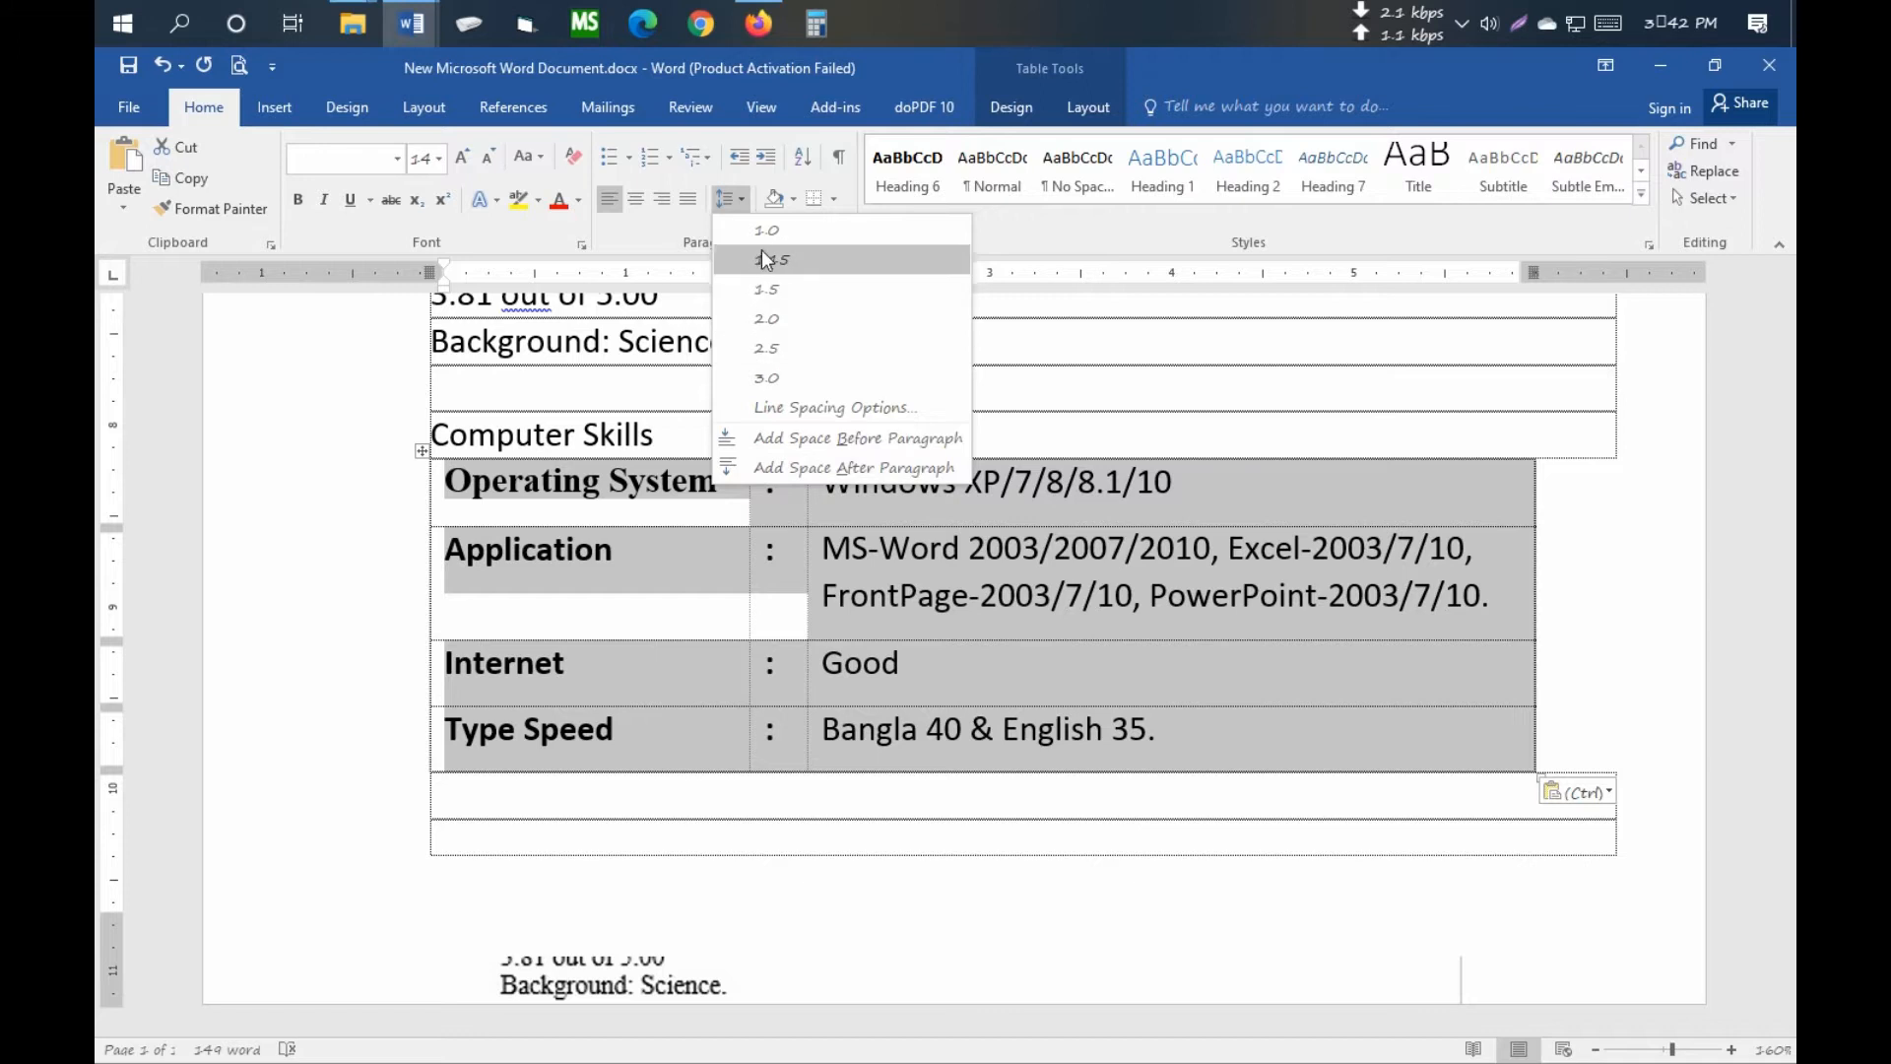
left_click(766, 258)
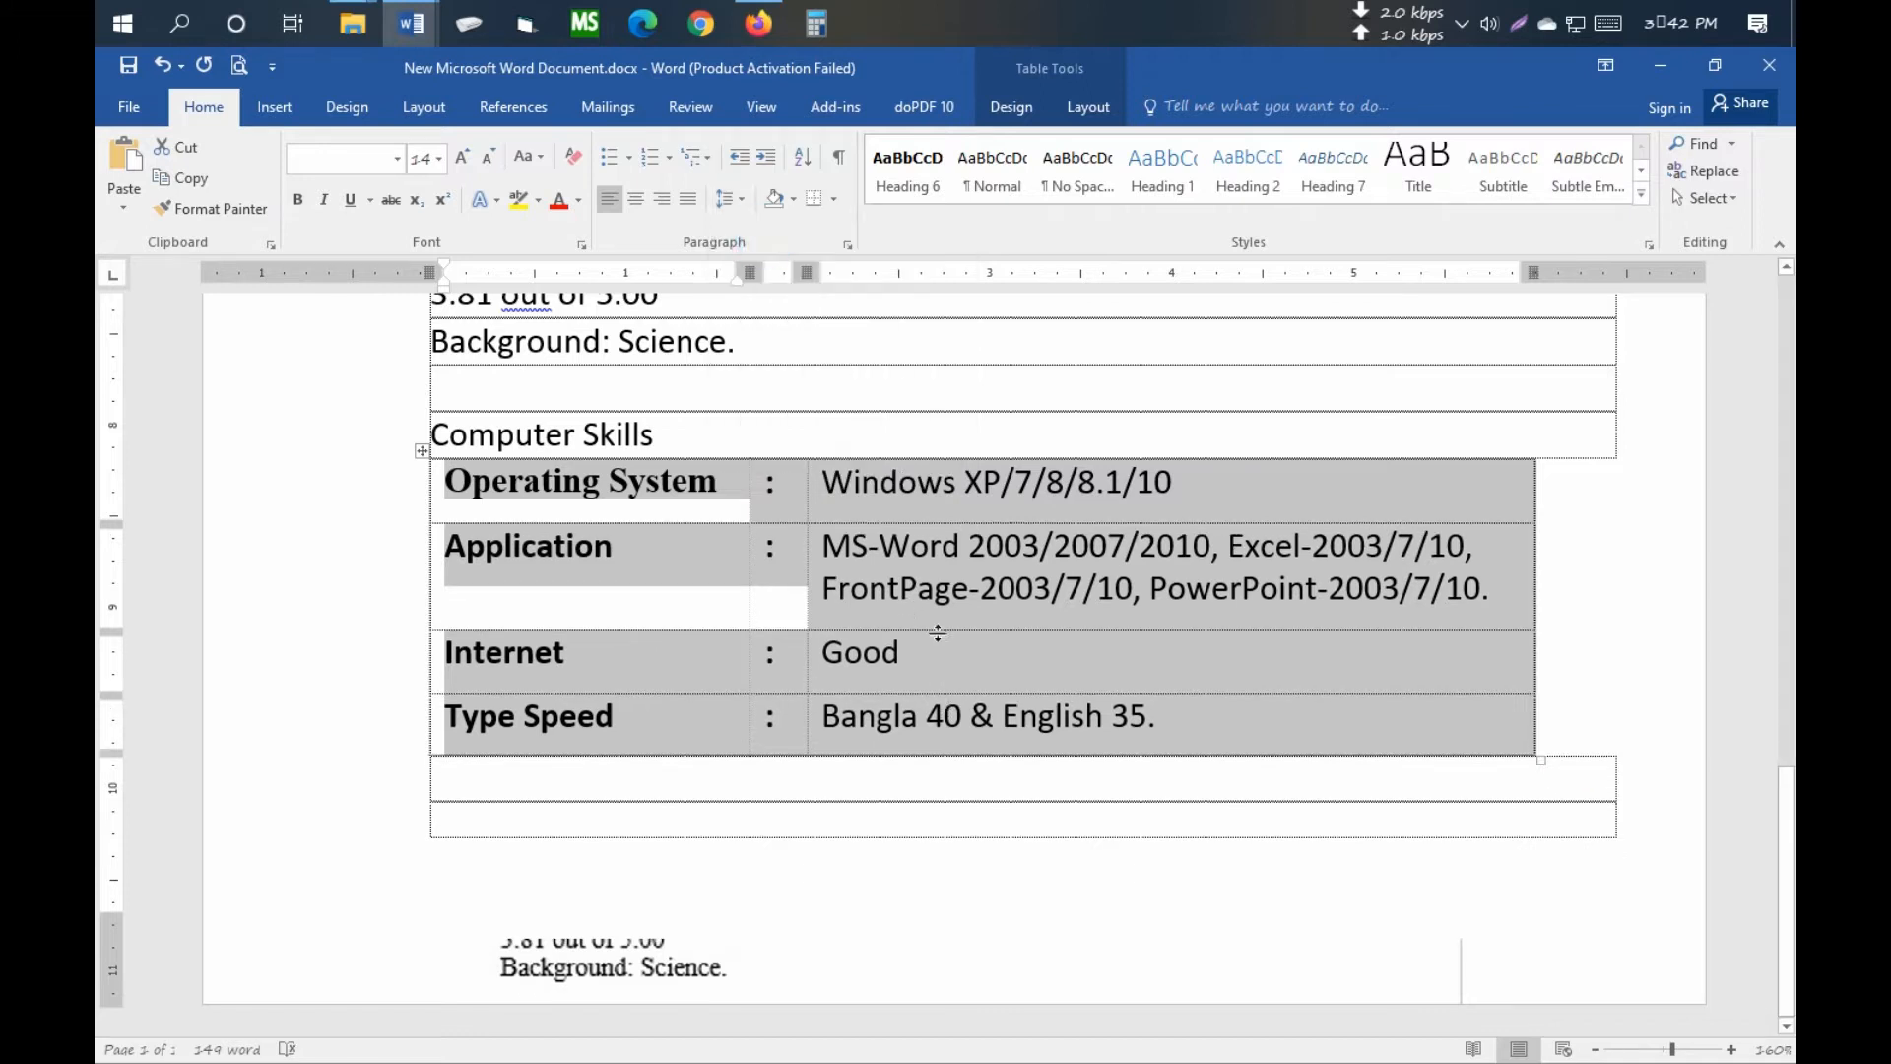
- Check the Operating System and Application labels' formatting, then select the sample picture
left_click(956, 662)
left_click(522, 519)
left_click(540, 544)
left_click(604, 497)
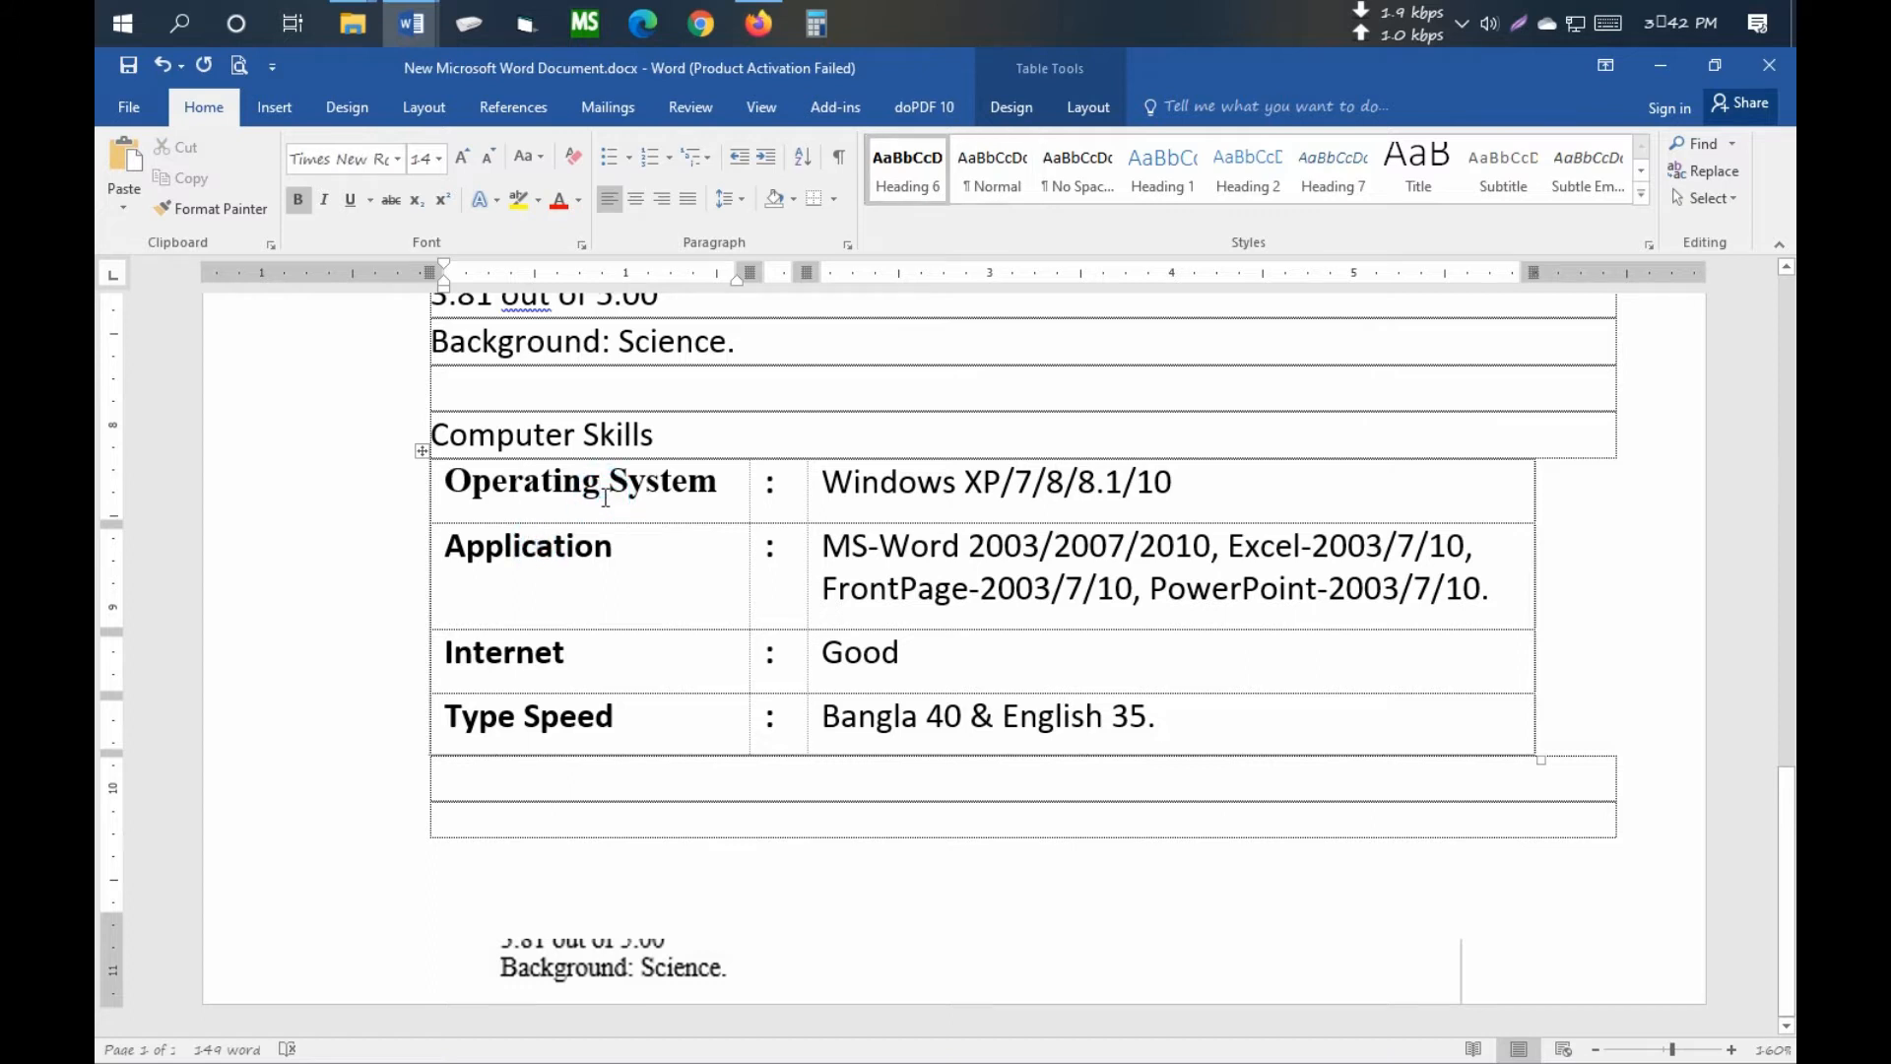
left_click(579, 972)
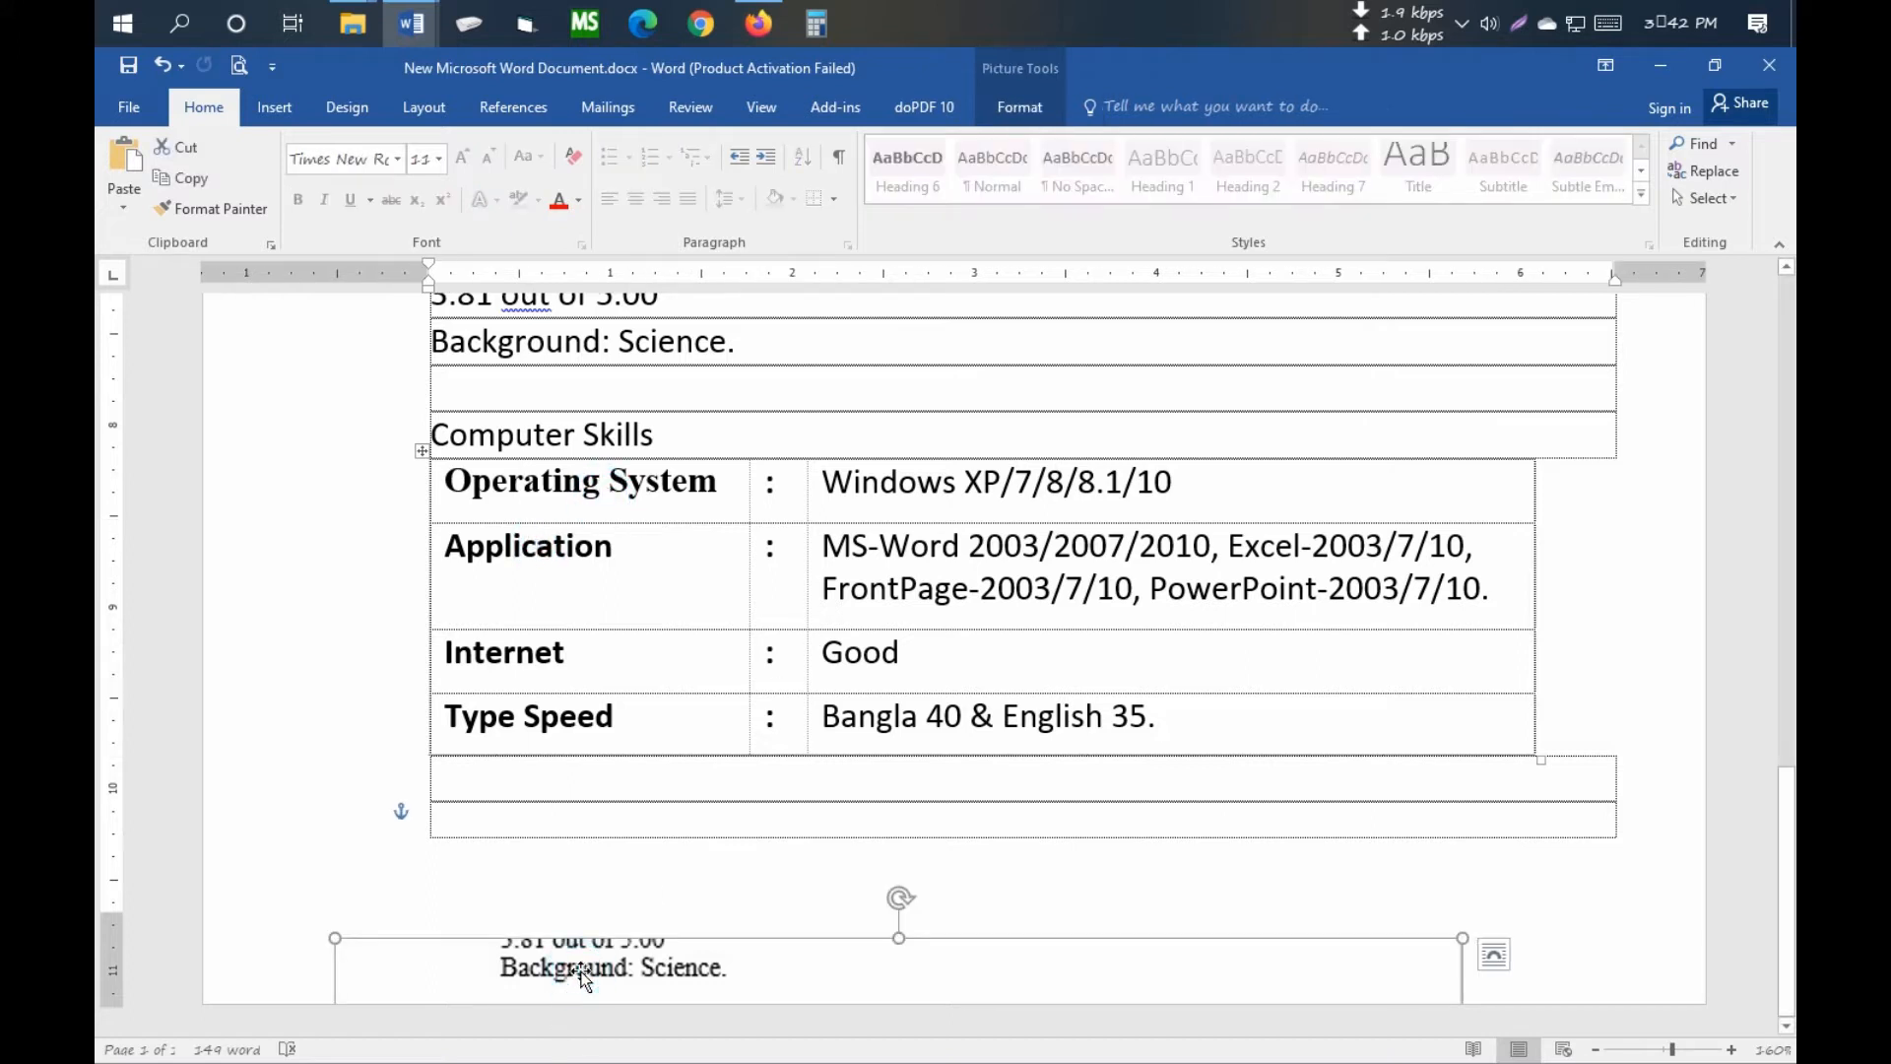
key("Delete")
scroll(835, 690, "down", 5, "ctrl")
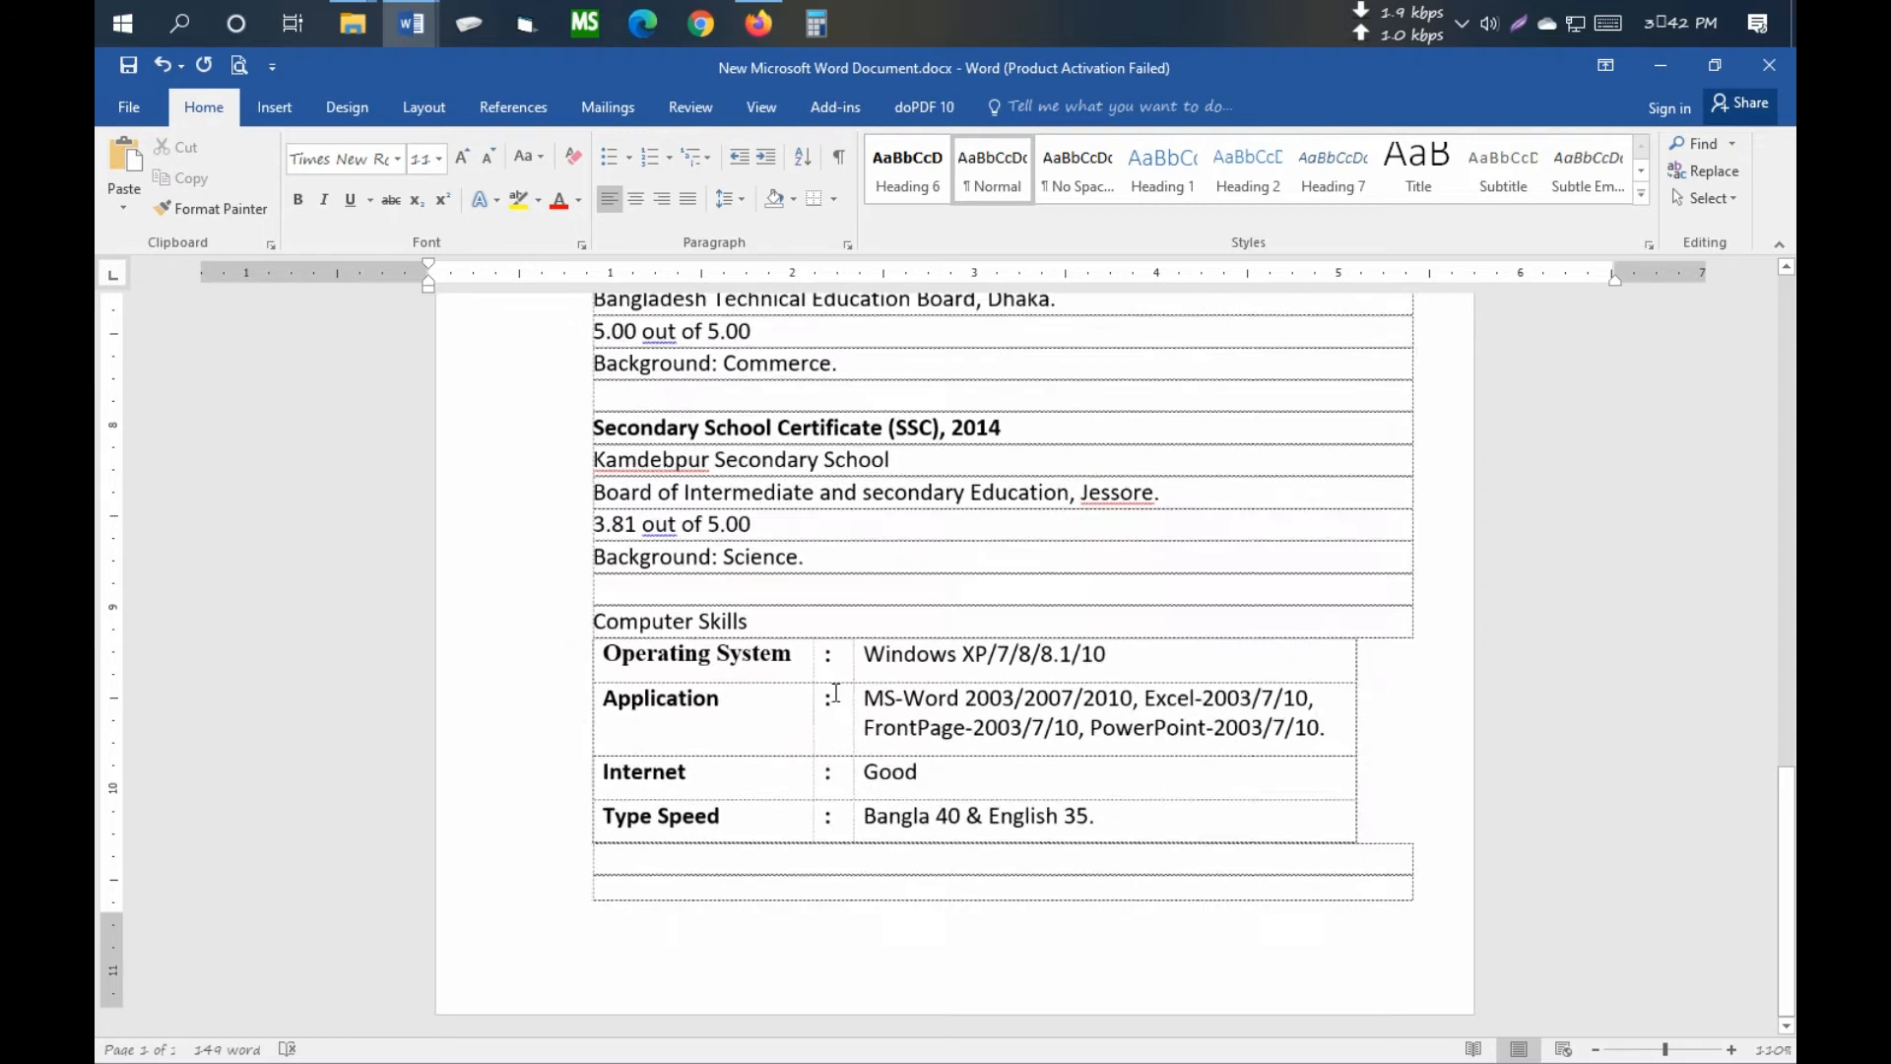
scroll(626, 656, "up", 5, "ctrl")
scroll(551, 670, "up", 2)
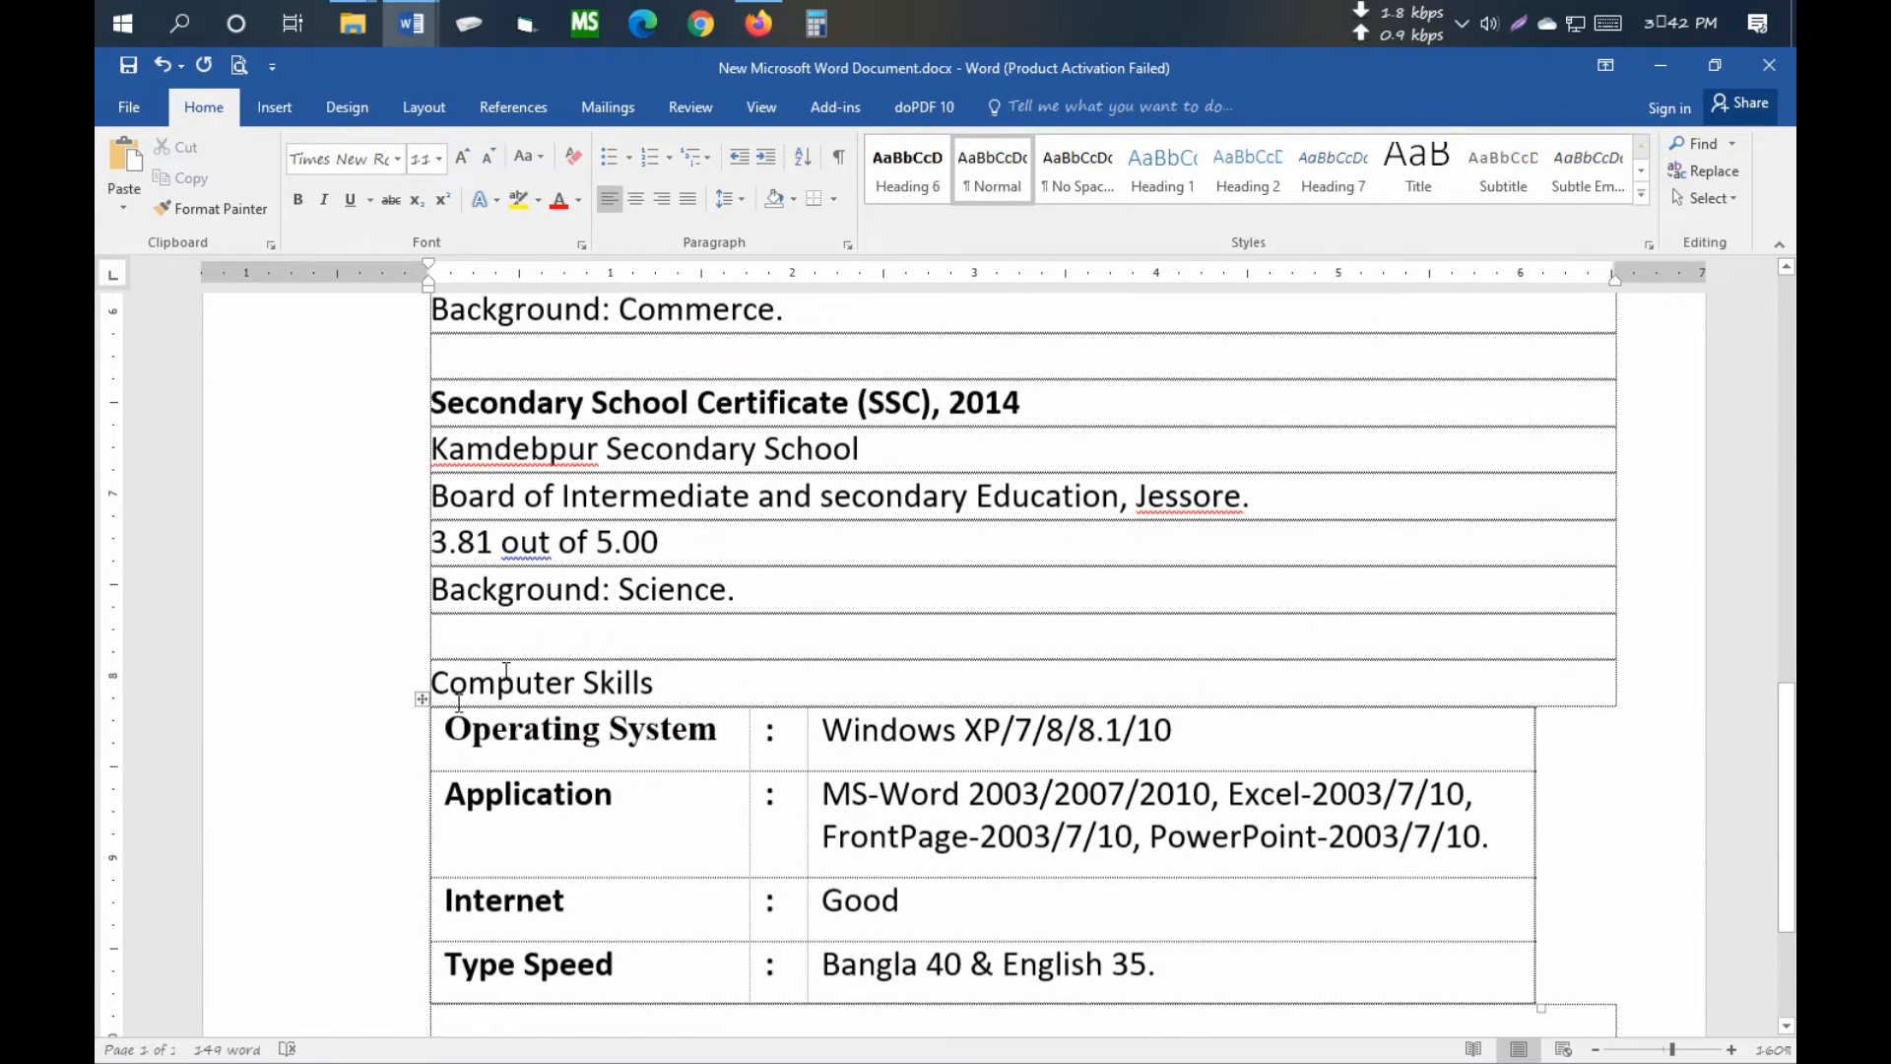
left_click(384, 690)
scroll(407, 686, "up", 3)
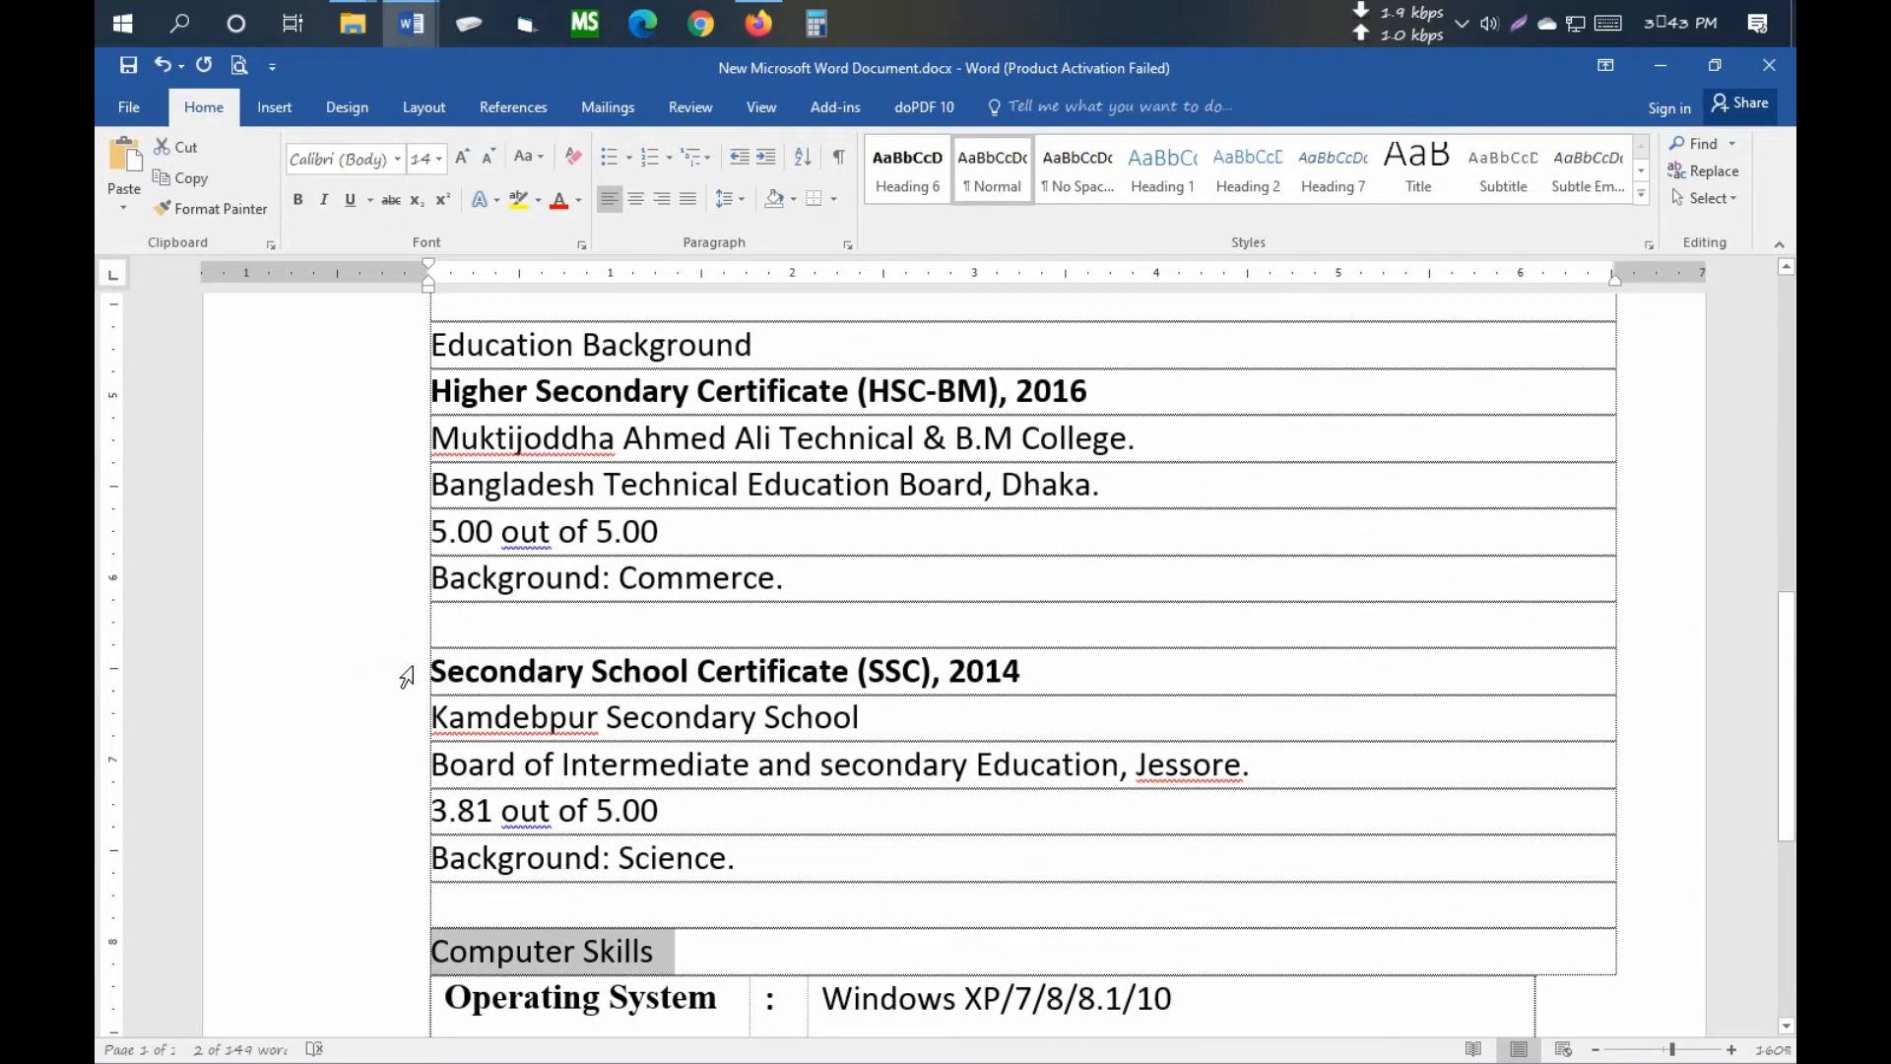
left_click(399, 354)
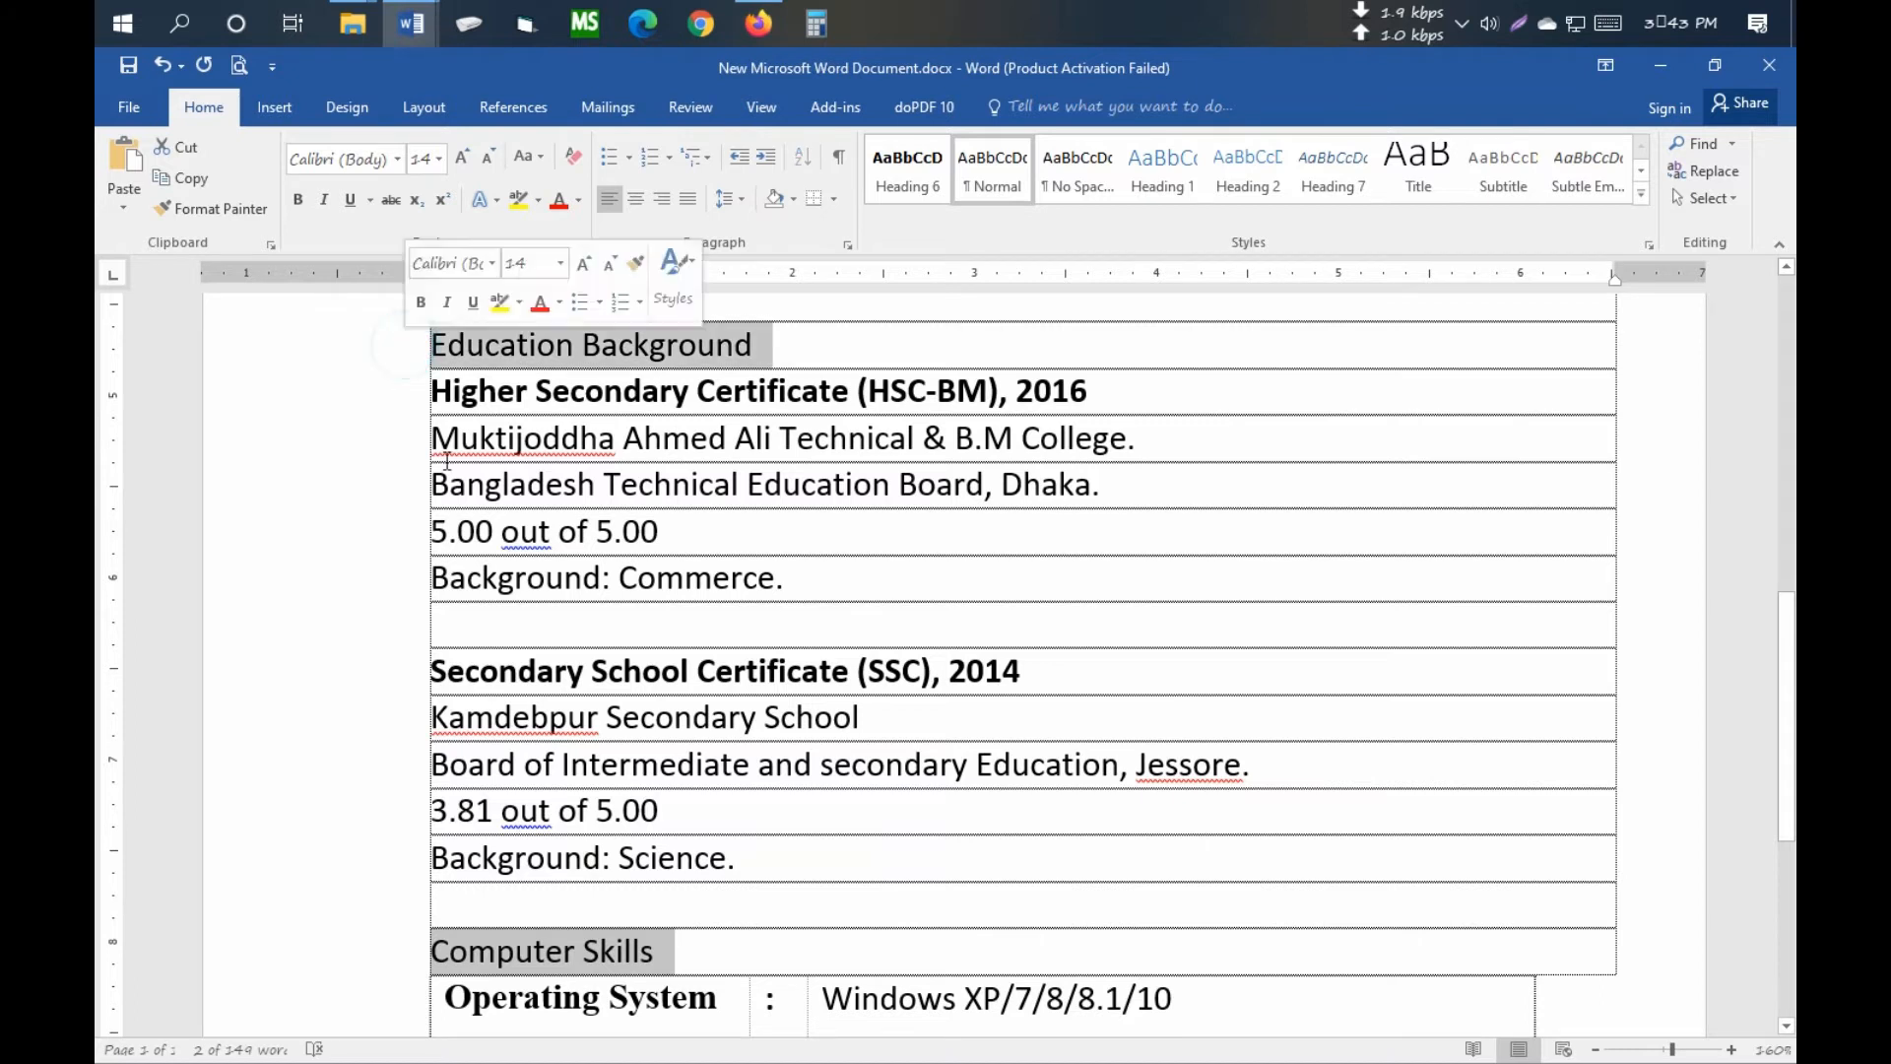
scroll(399, 354, "up", 5)
left_click(395, 697, "ctrl")
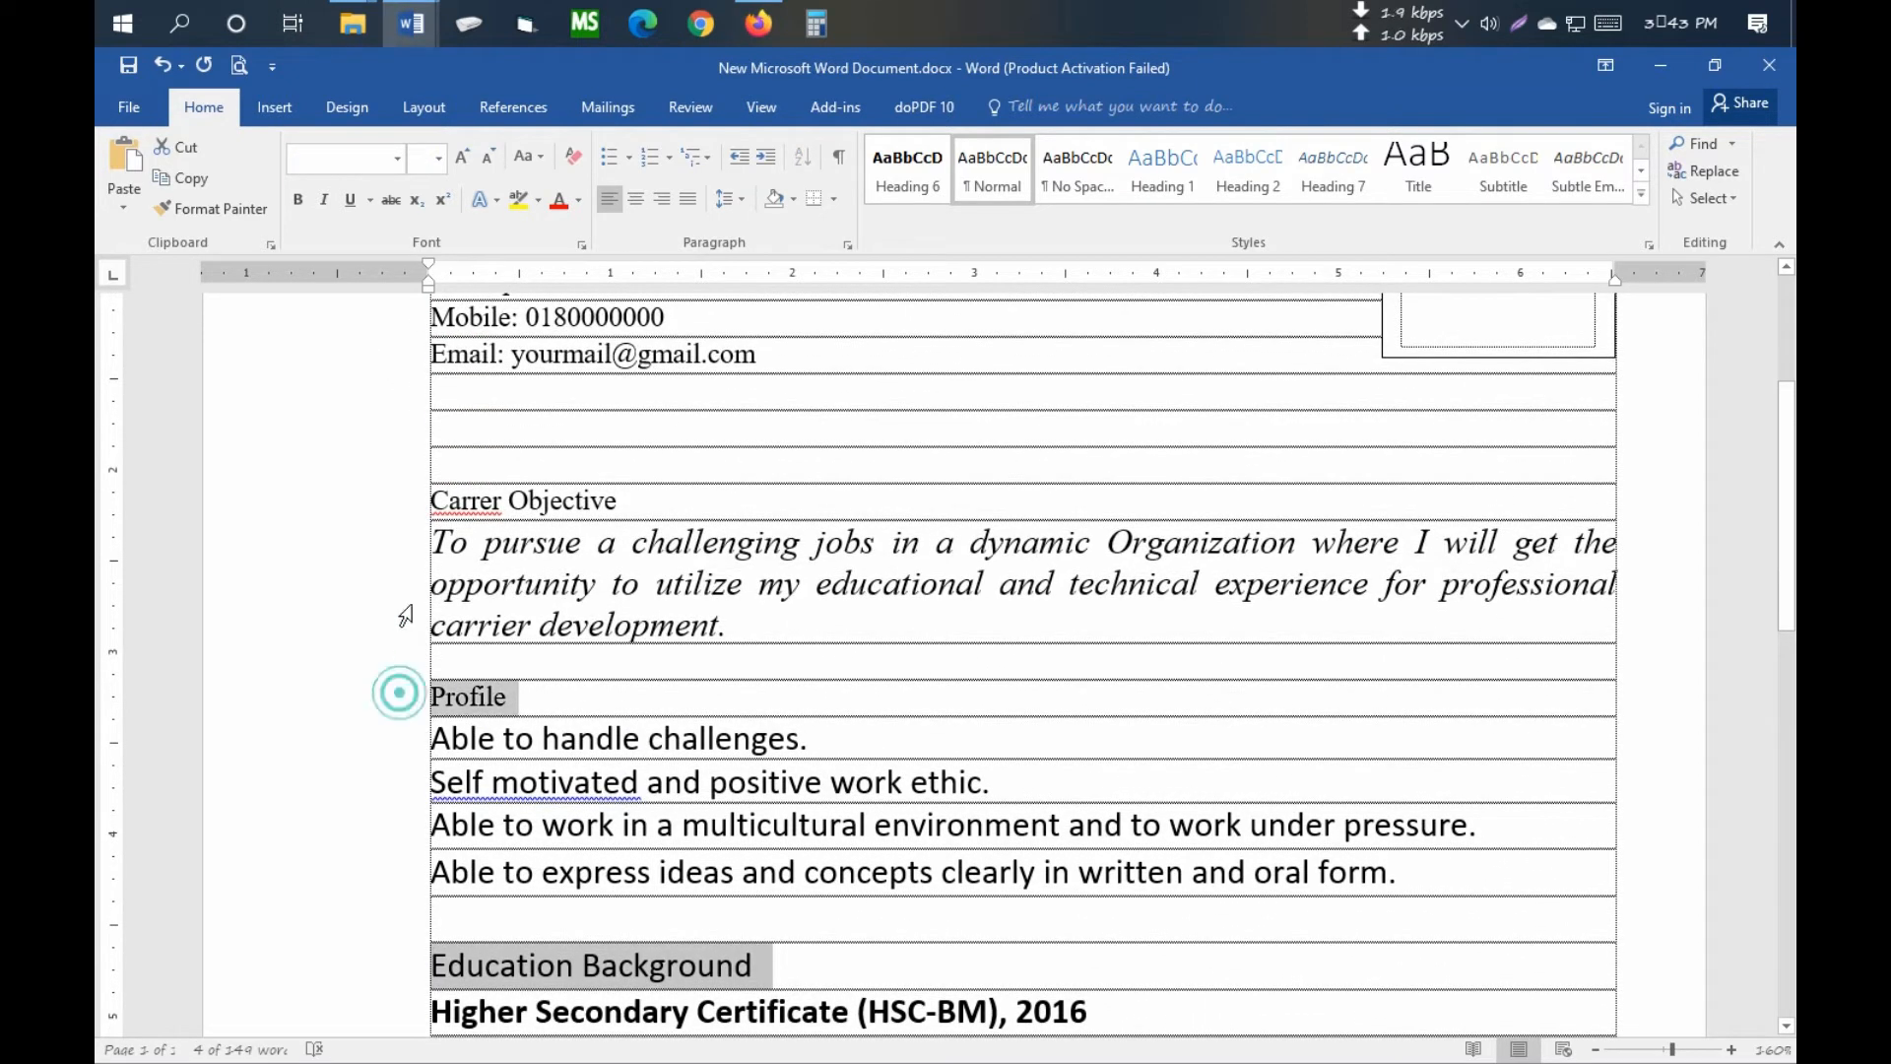
left_click(395, 502, "ctrl")
left_click(421, 163)
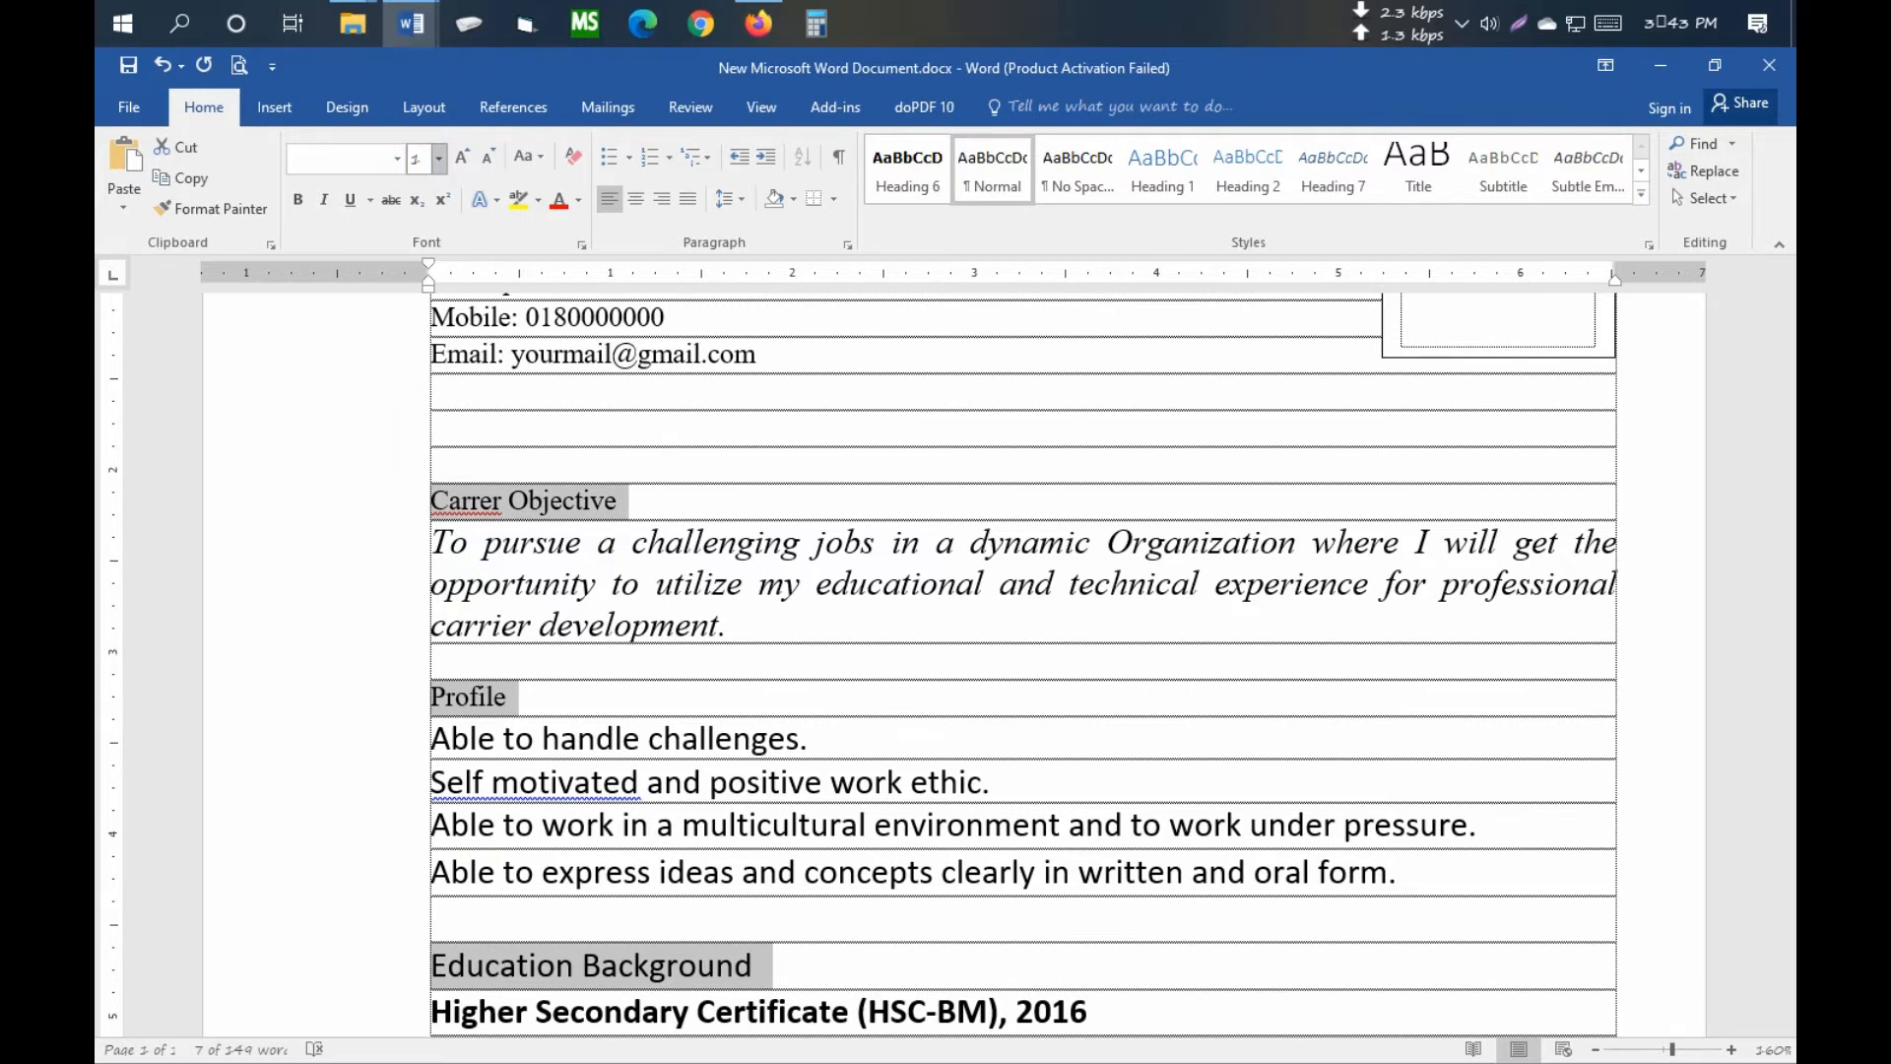
key("Return")
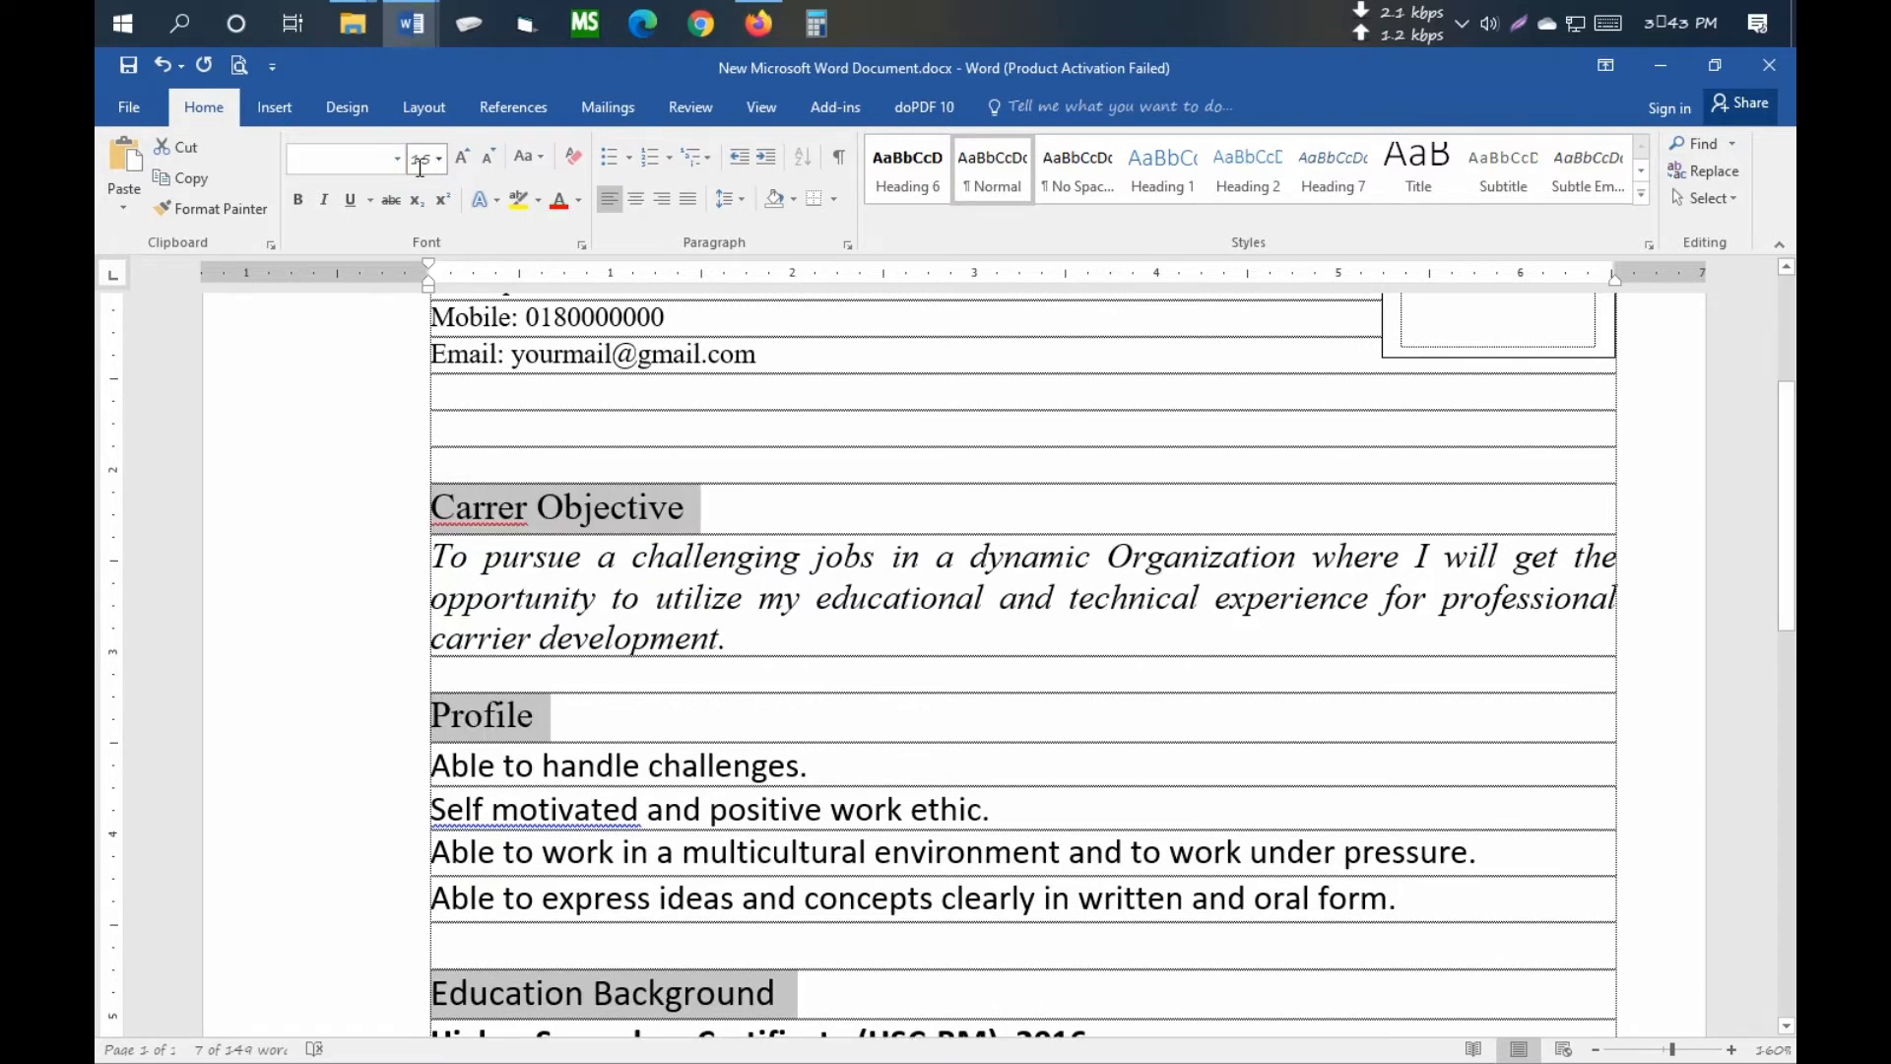
left_click(297, 201)
scroll(924, 523, "down", 12)
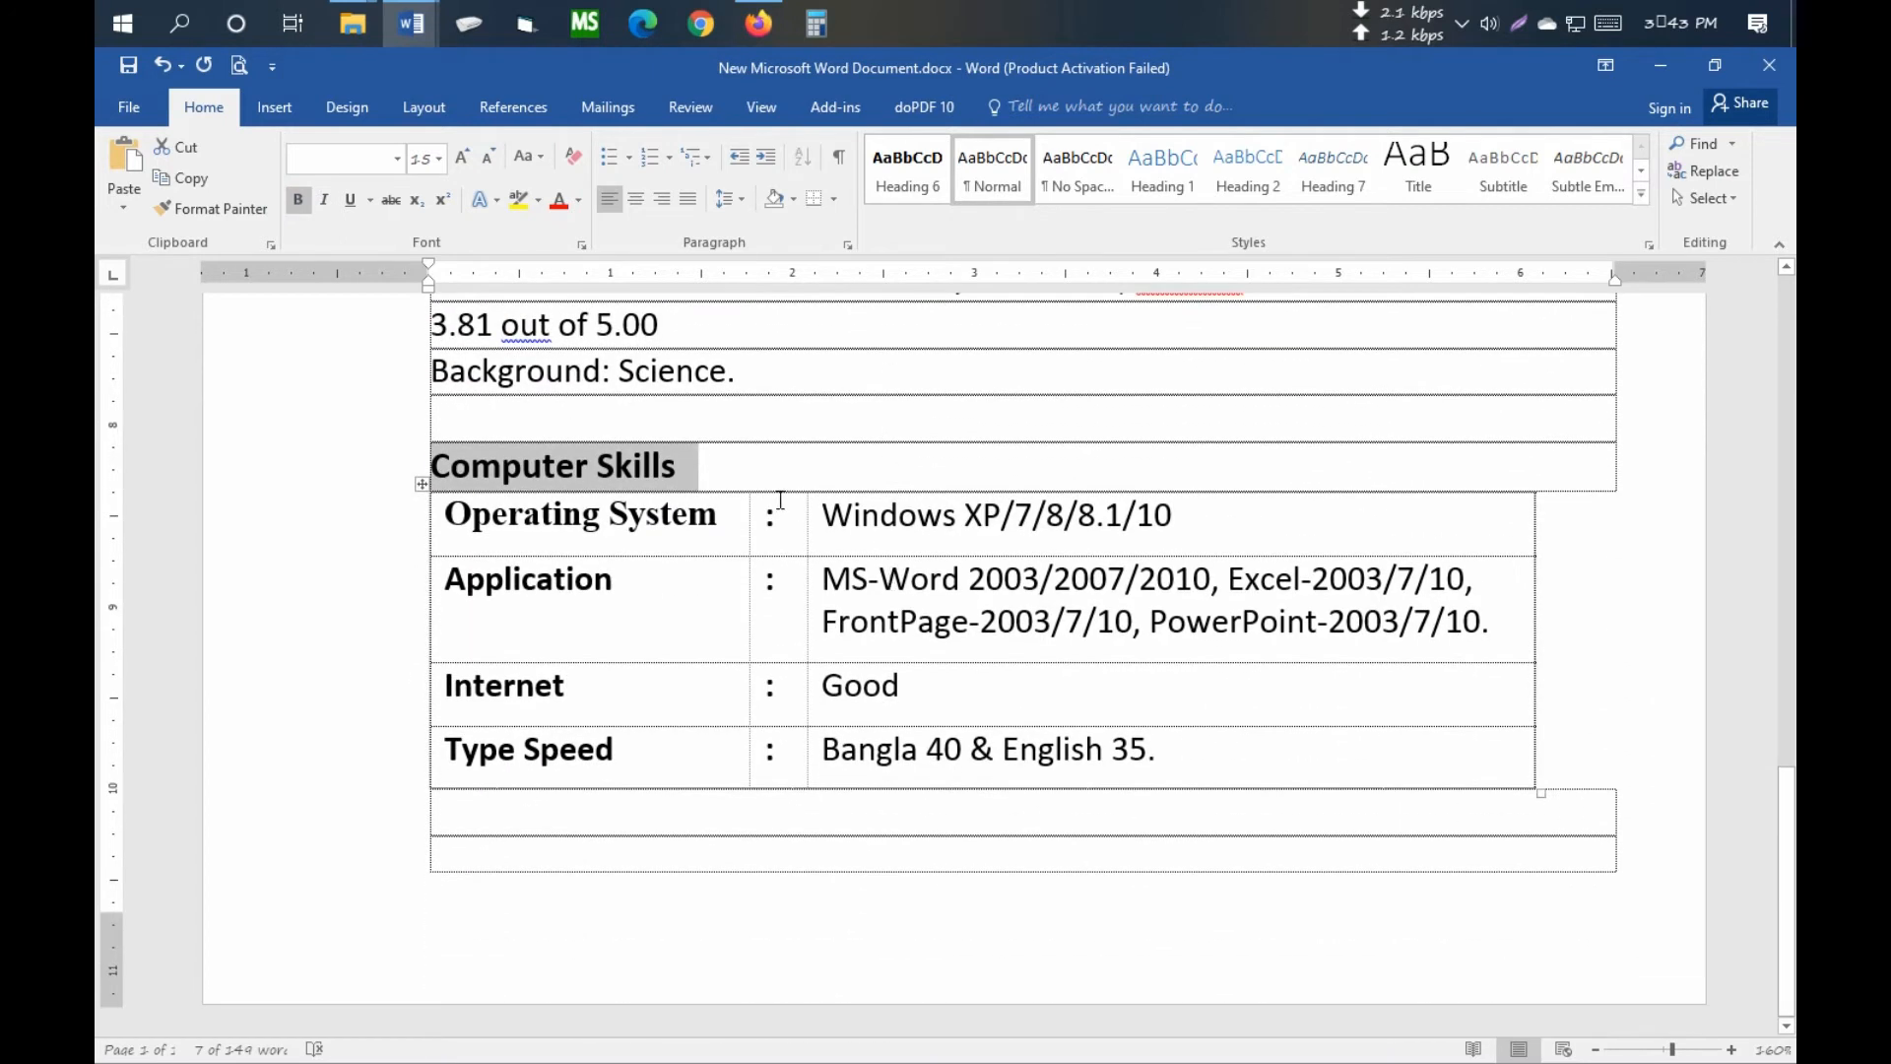
left_click(724, 431)
left_click(938, 598)
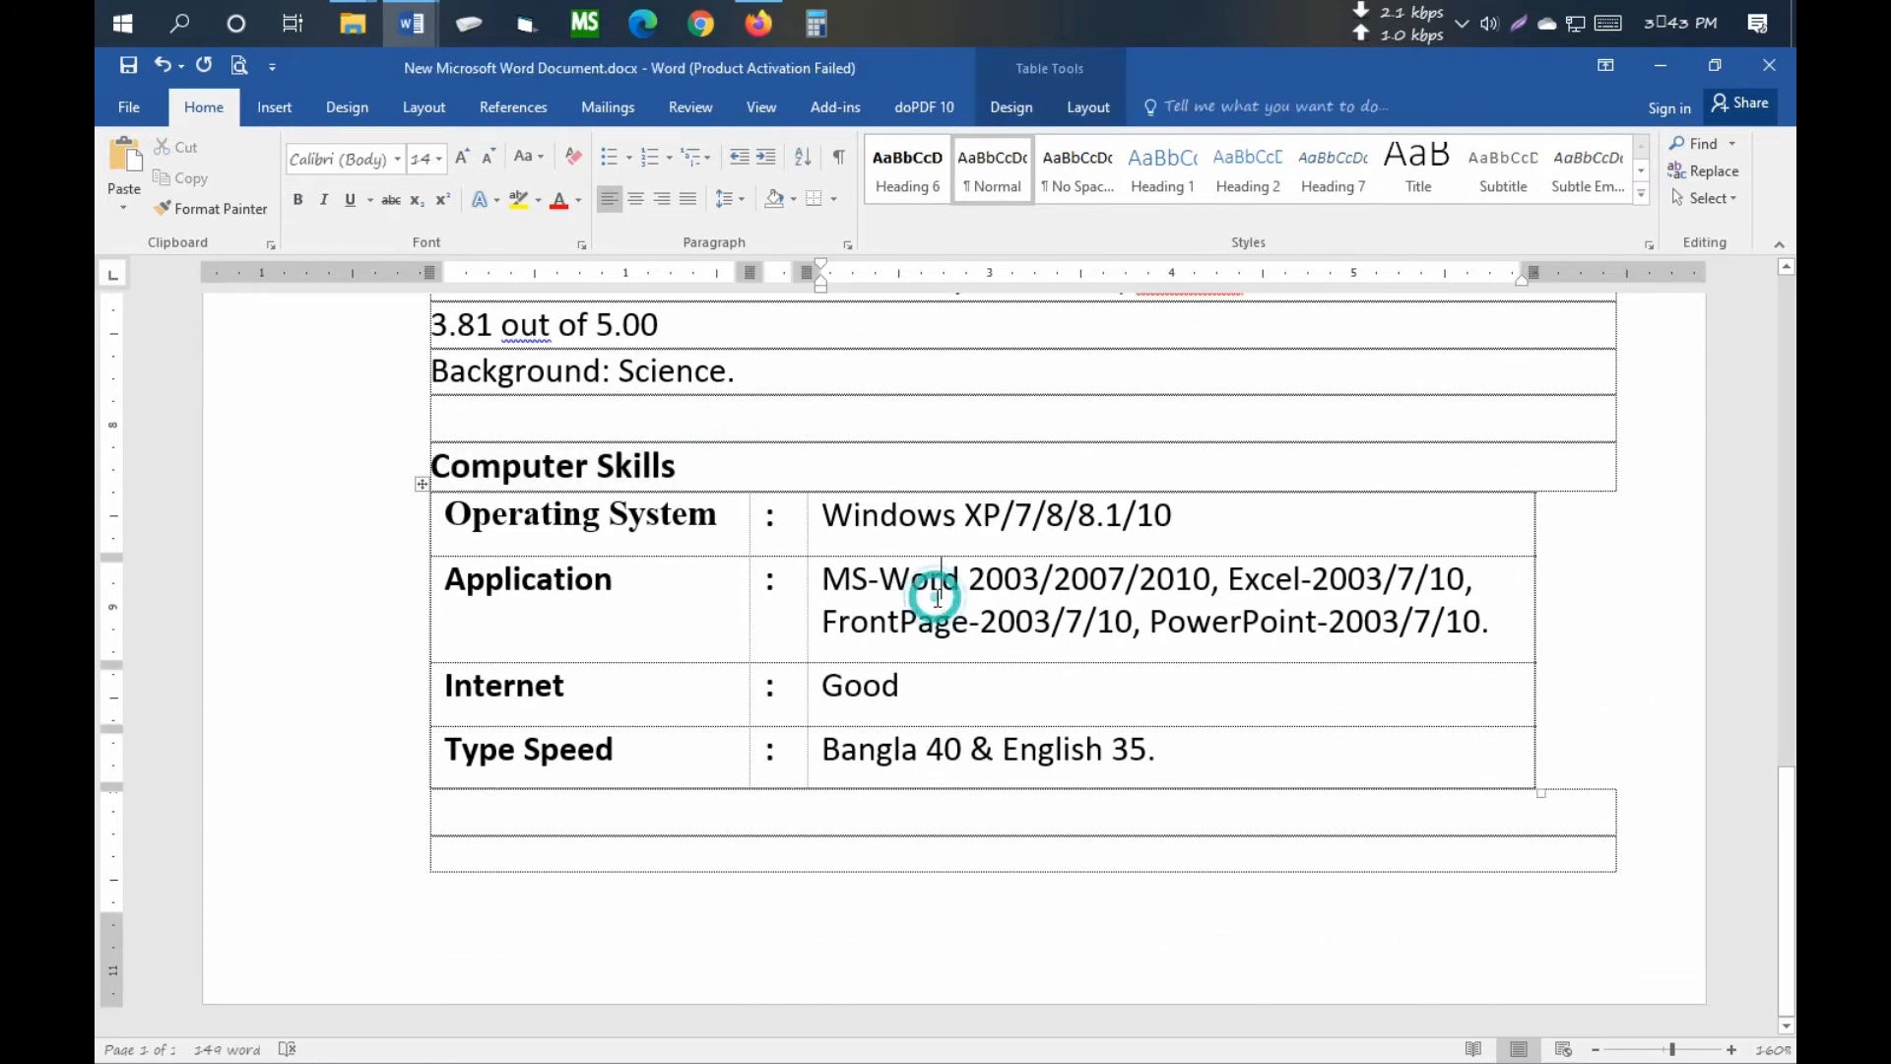
scroll(938, 591, "up", 3)
left_click(835, 536)
scroll(835, 537, "up", 7)
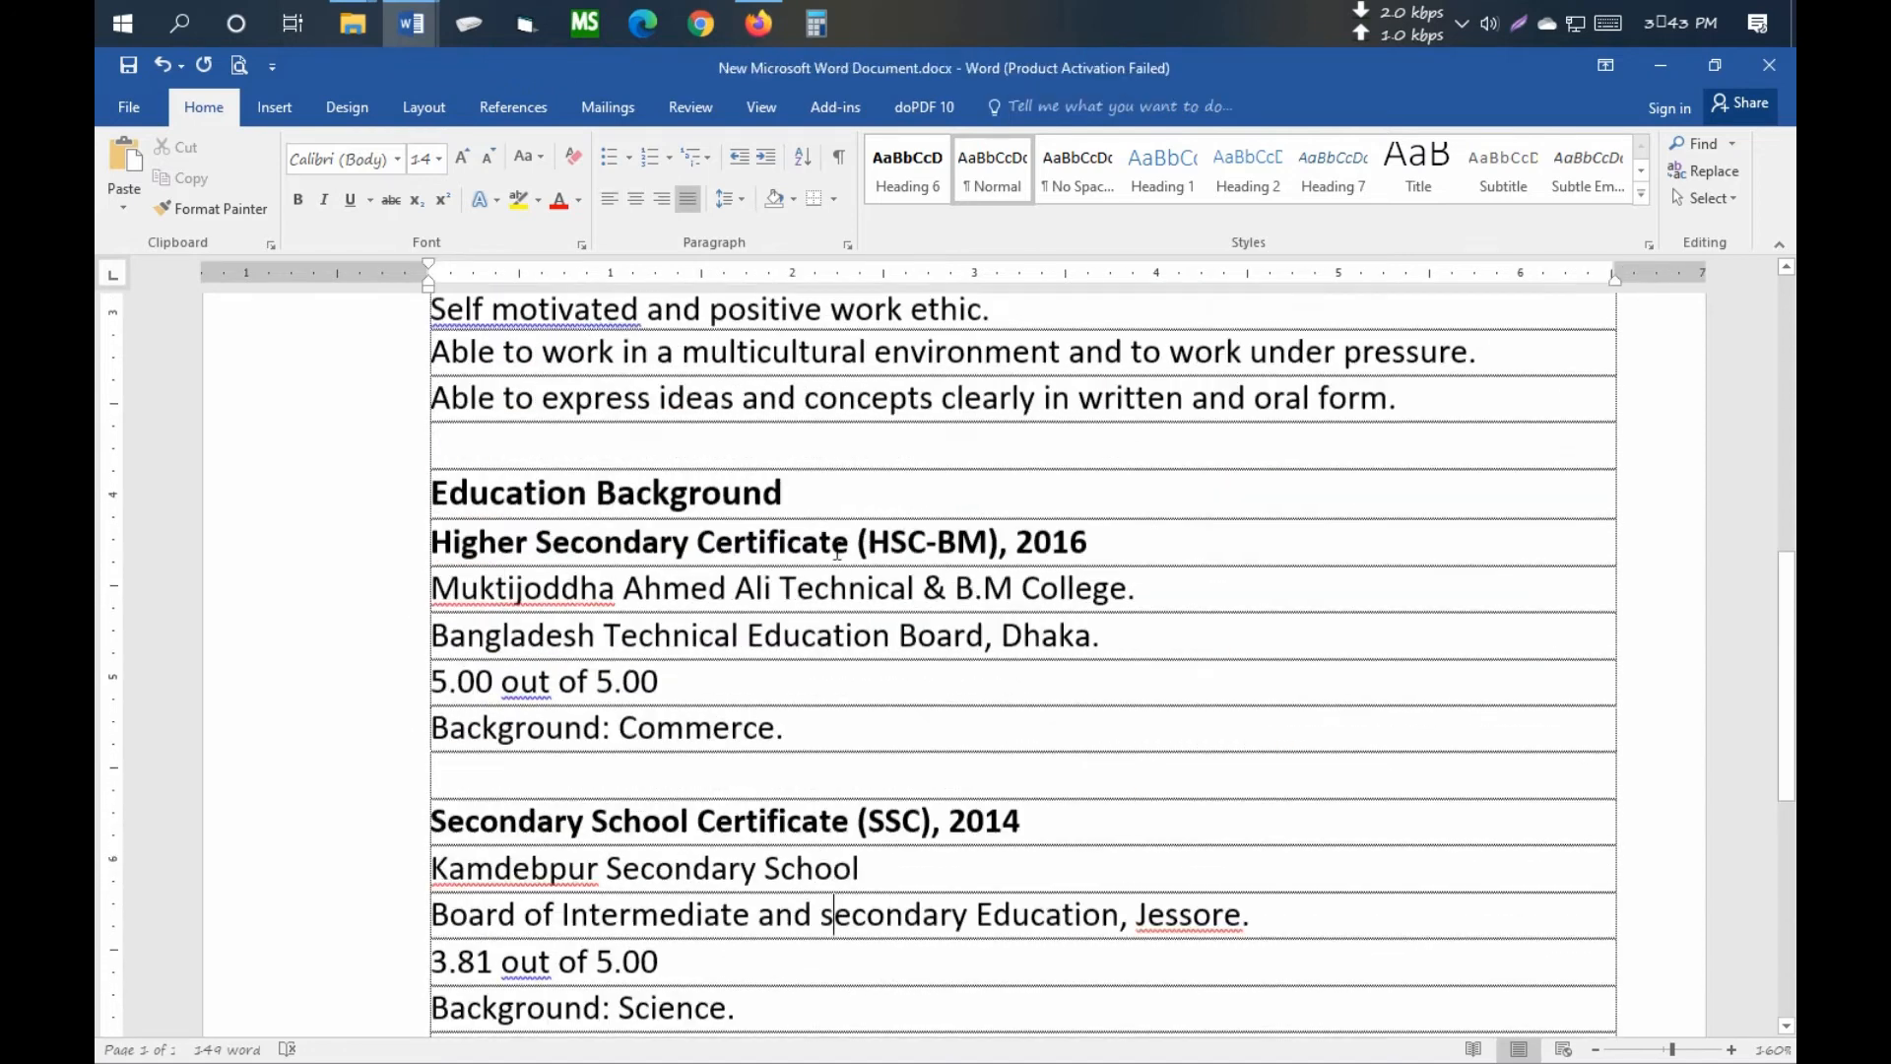
left_click(808, 568)
scroll(810, 572, "up", 3)
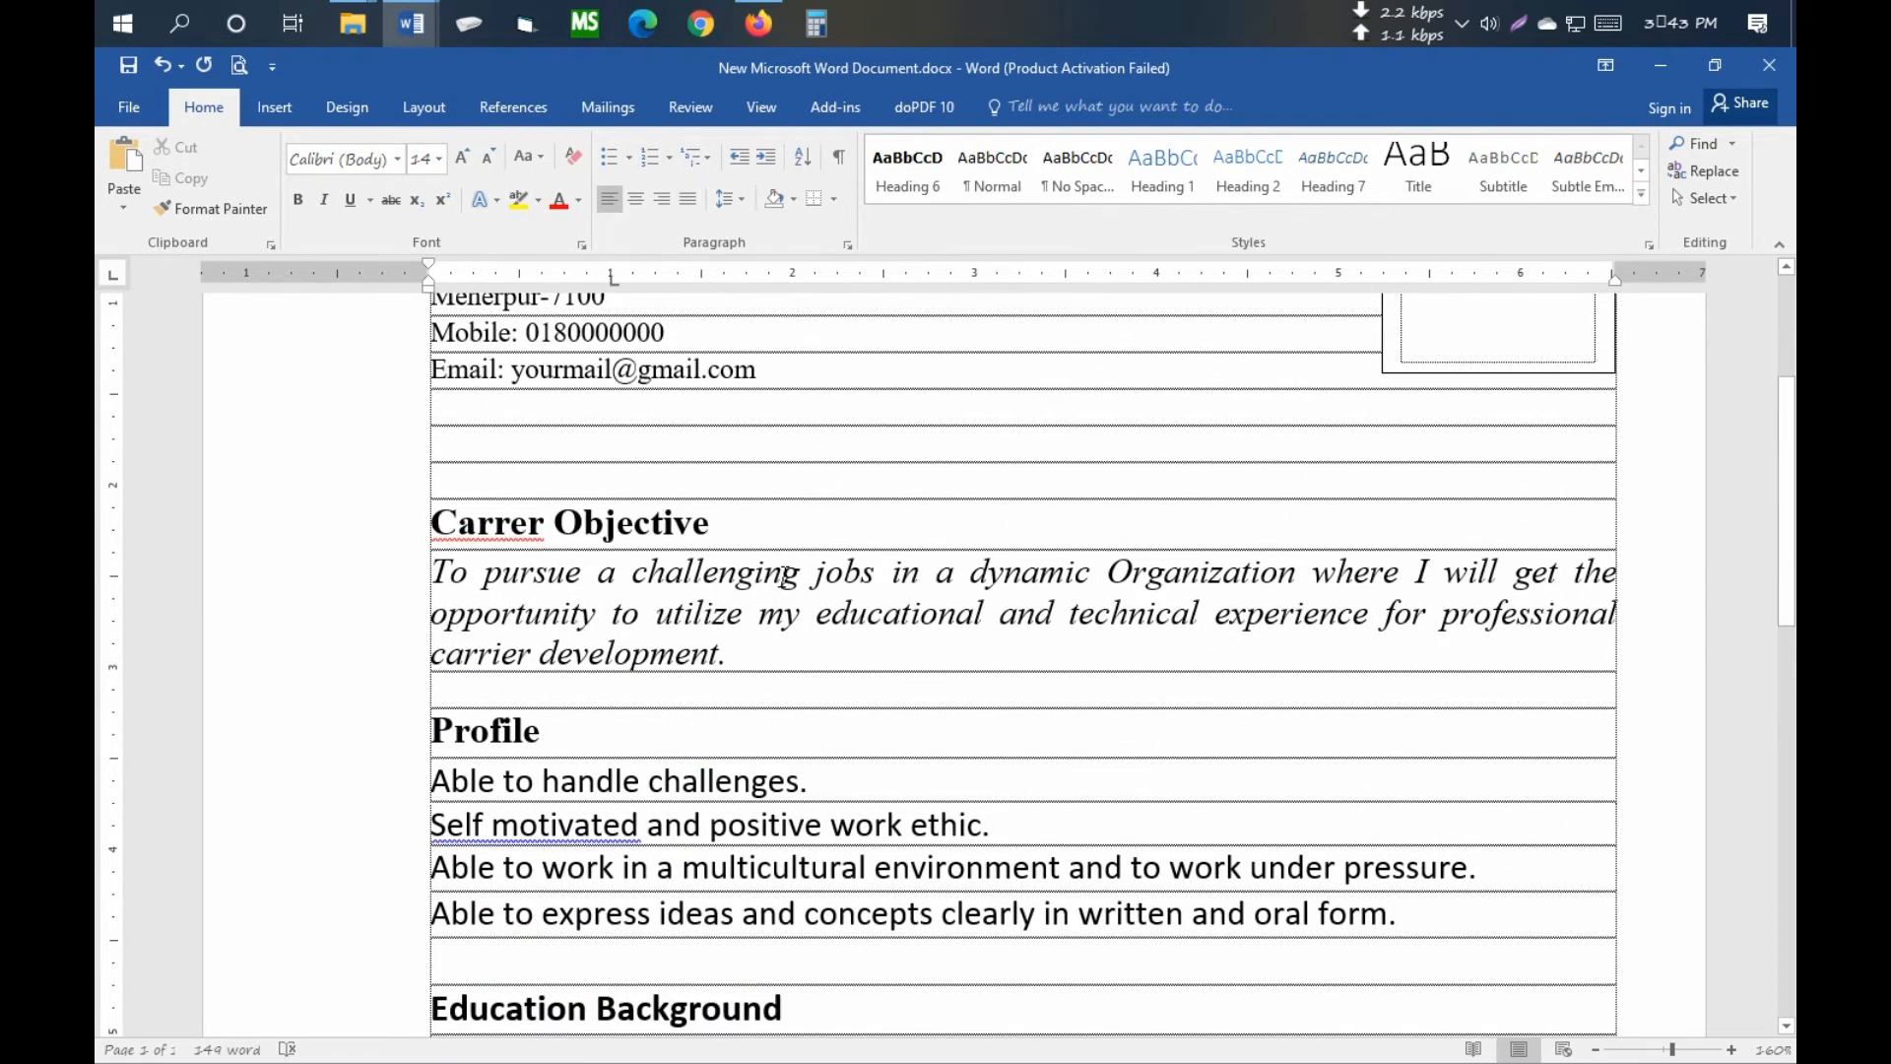
left_click(806, 570)
scroll(778, 583, "up", 3)
left_click(570, 600)
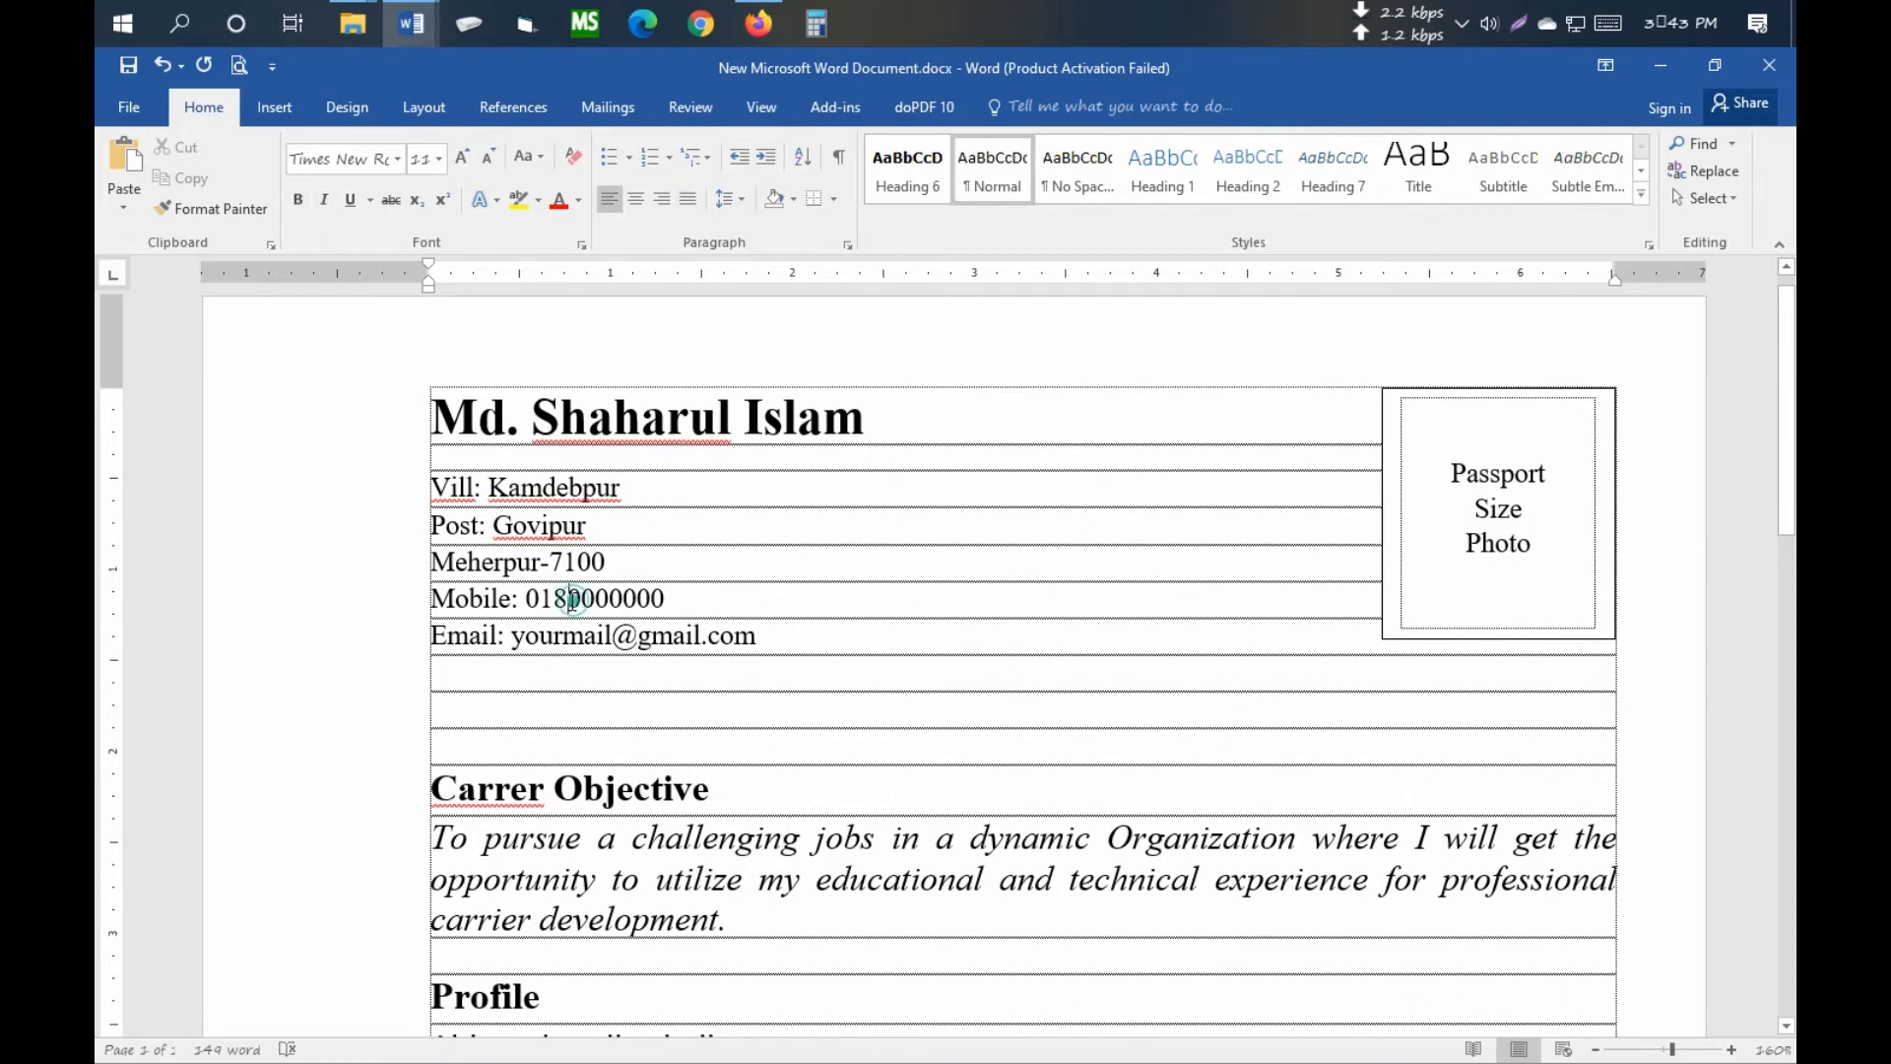
- Set the five address and contact lines, Vill through Email, to 14 pt
left_click_drag(431, 486, 764, 636)
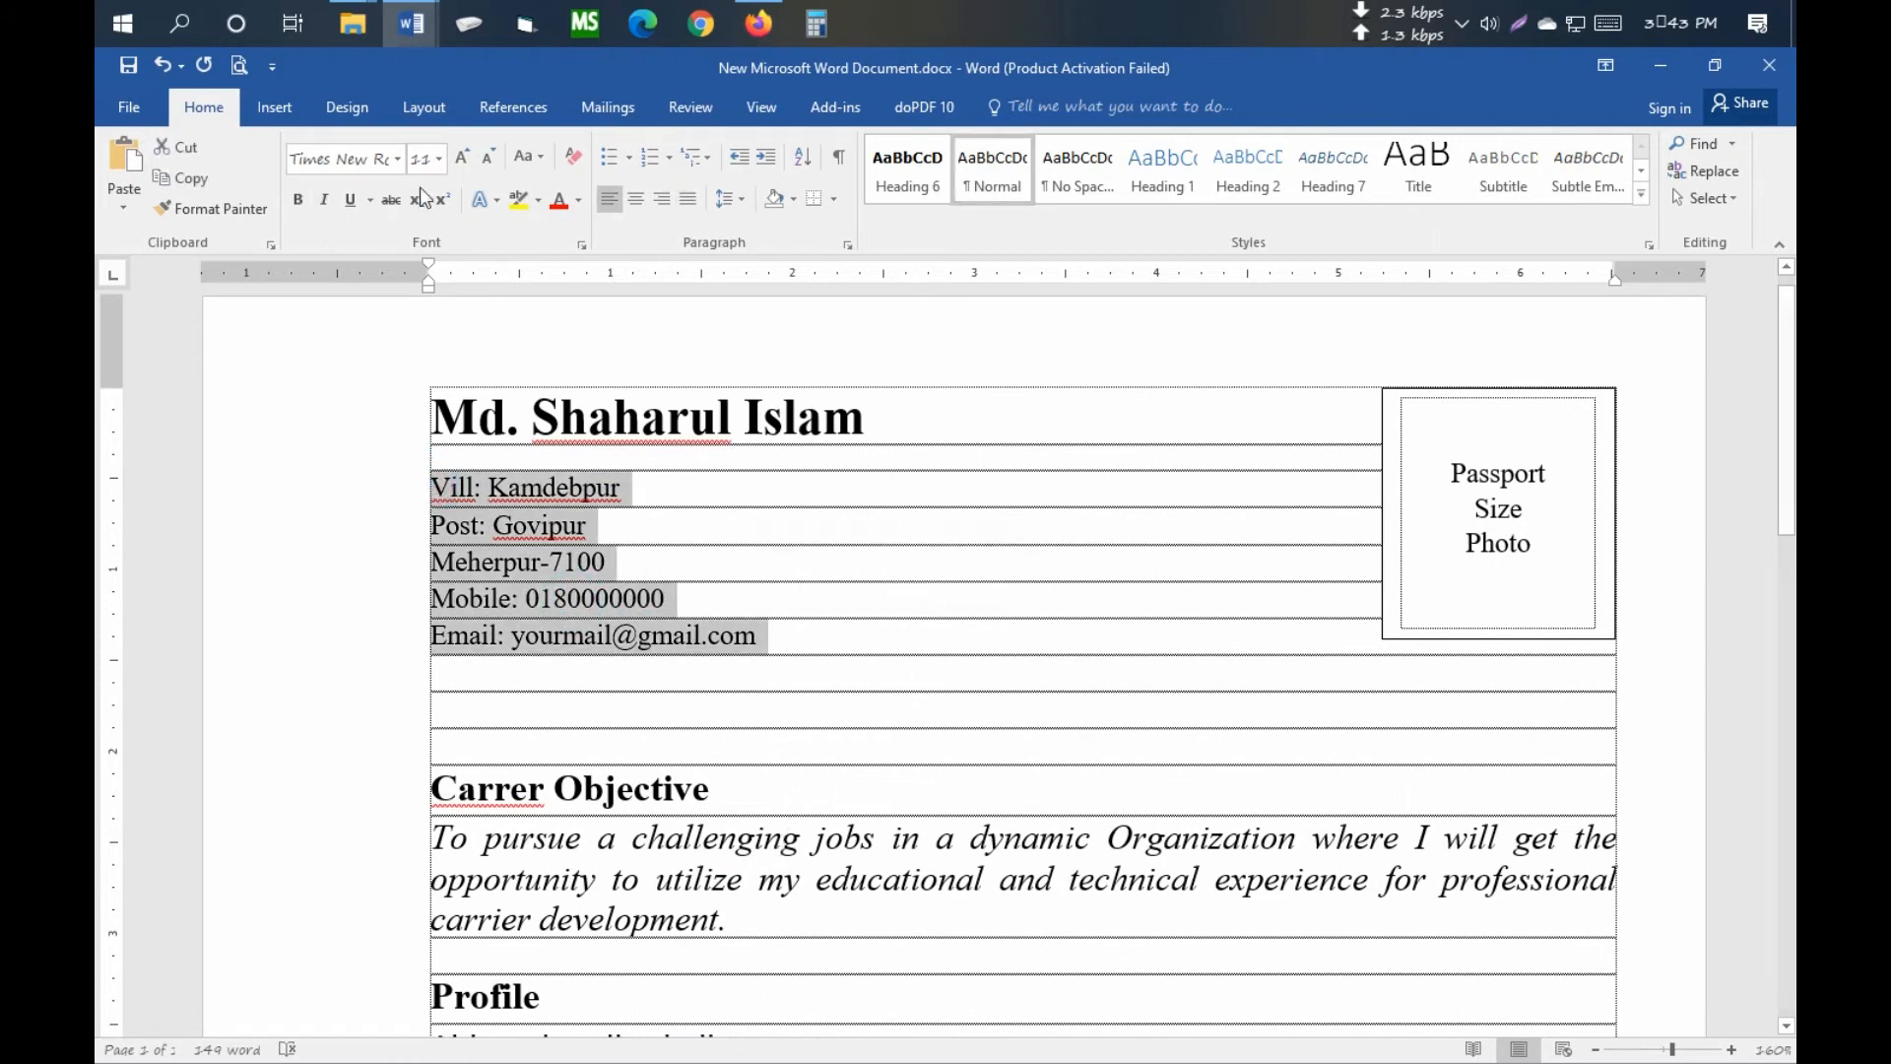
left_click(439, 159)
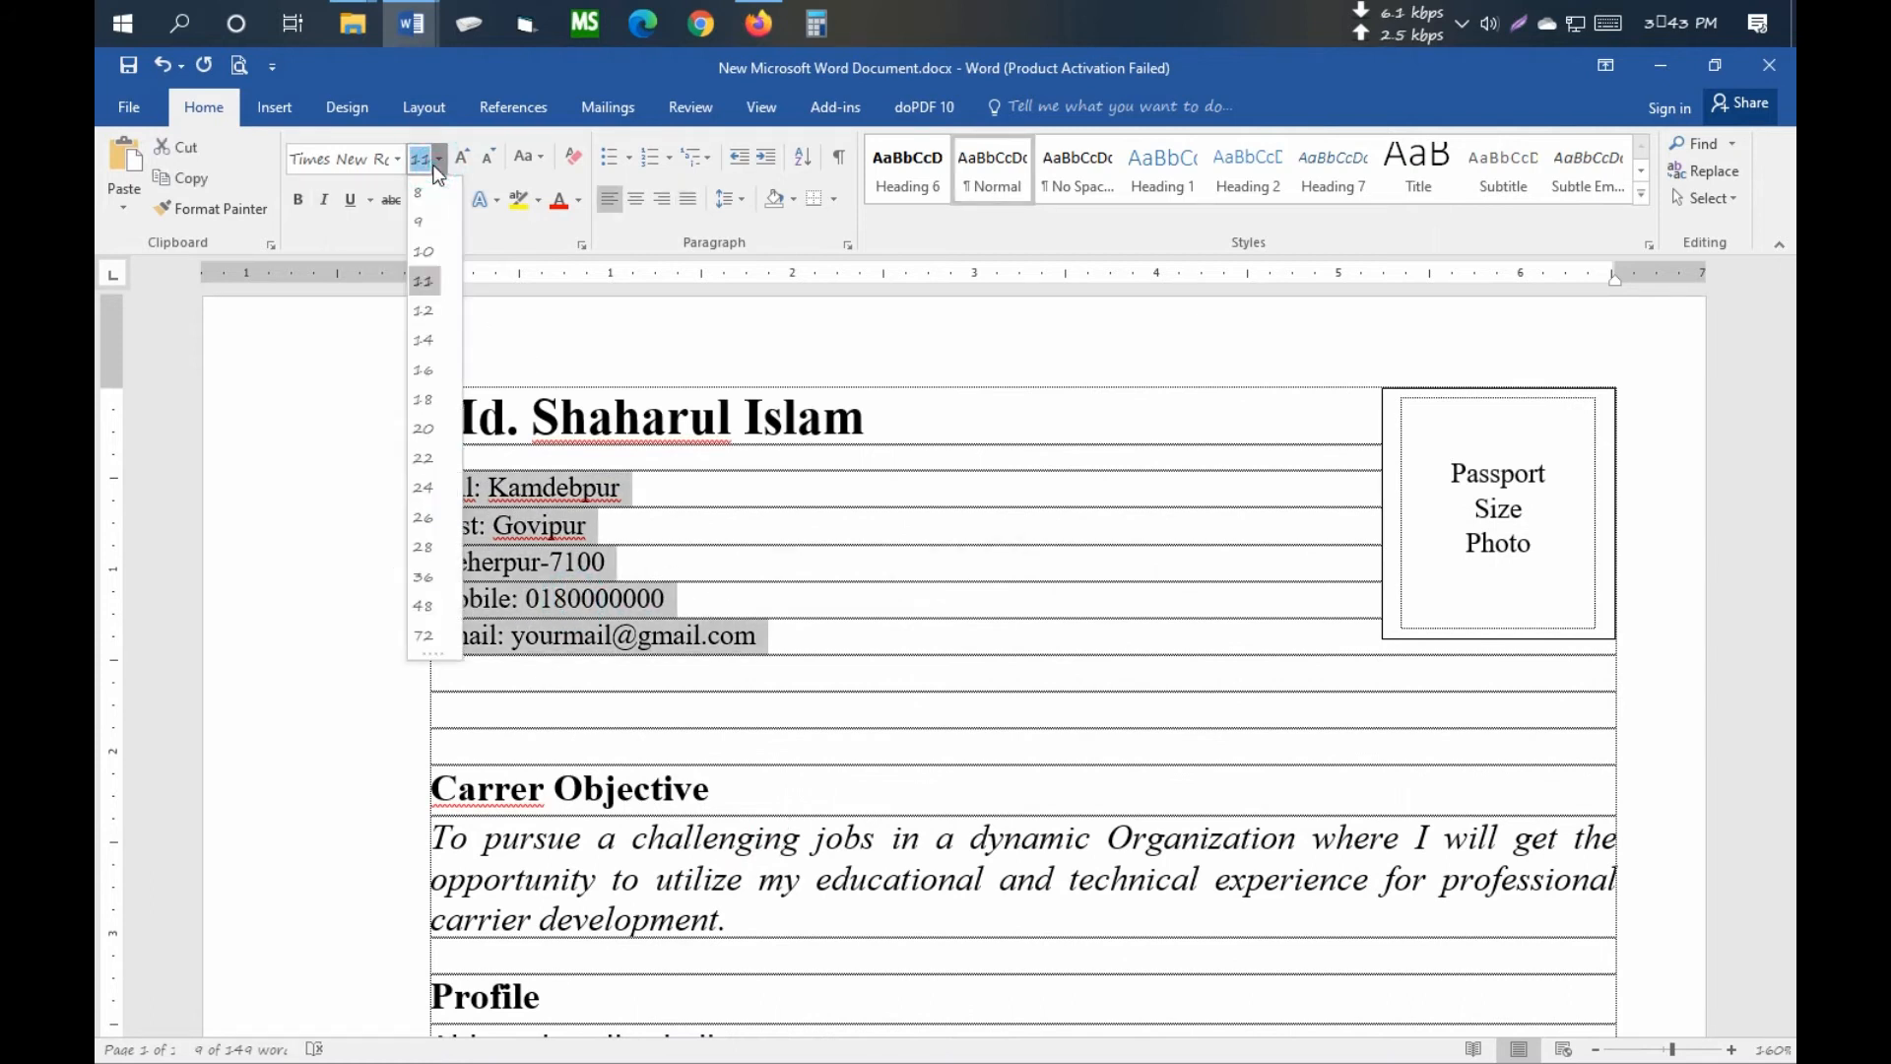
left_click(424, 346)
left_click(819, 612)
- Look at the highlight colours for the Carrer Objective heading without choosing one
left_click(558, 763)
scroll(690, 751, "down", 6)
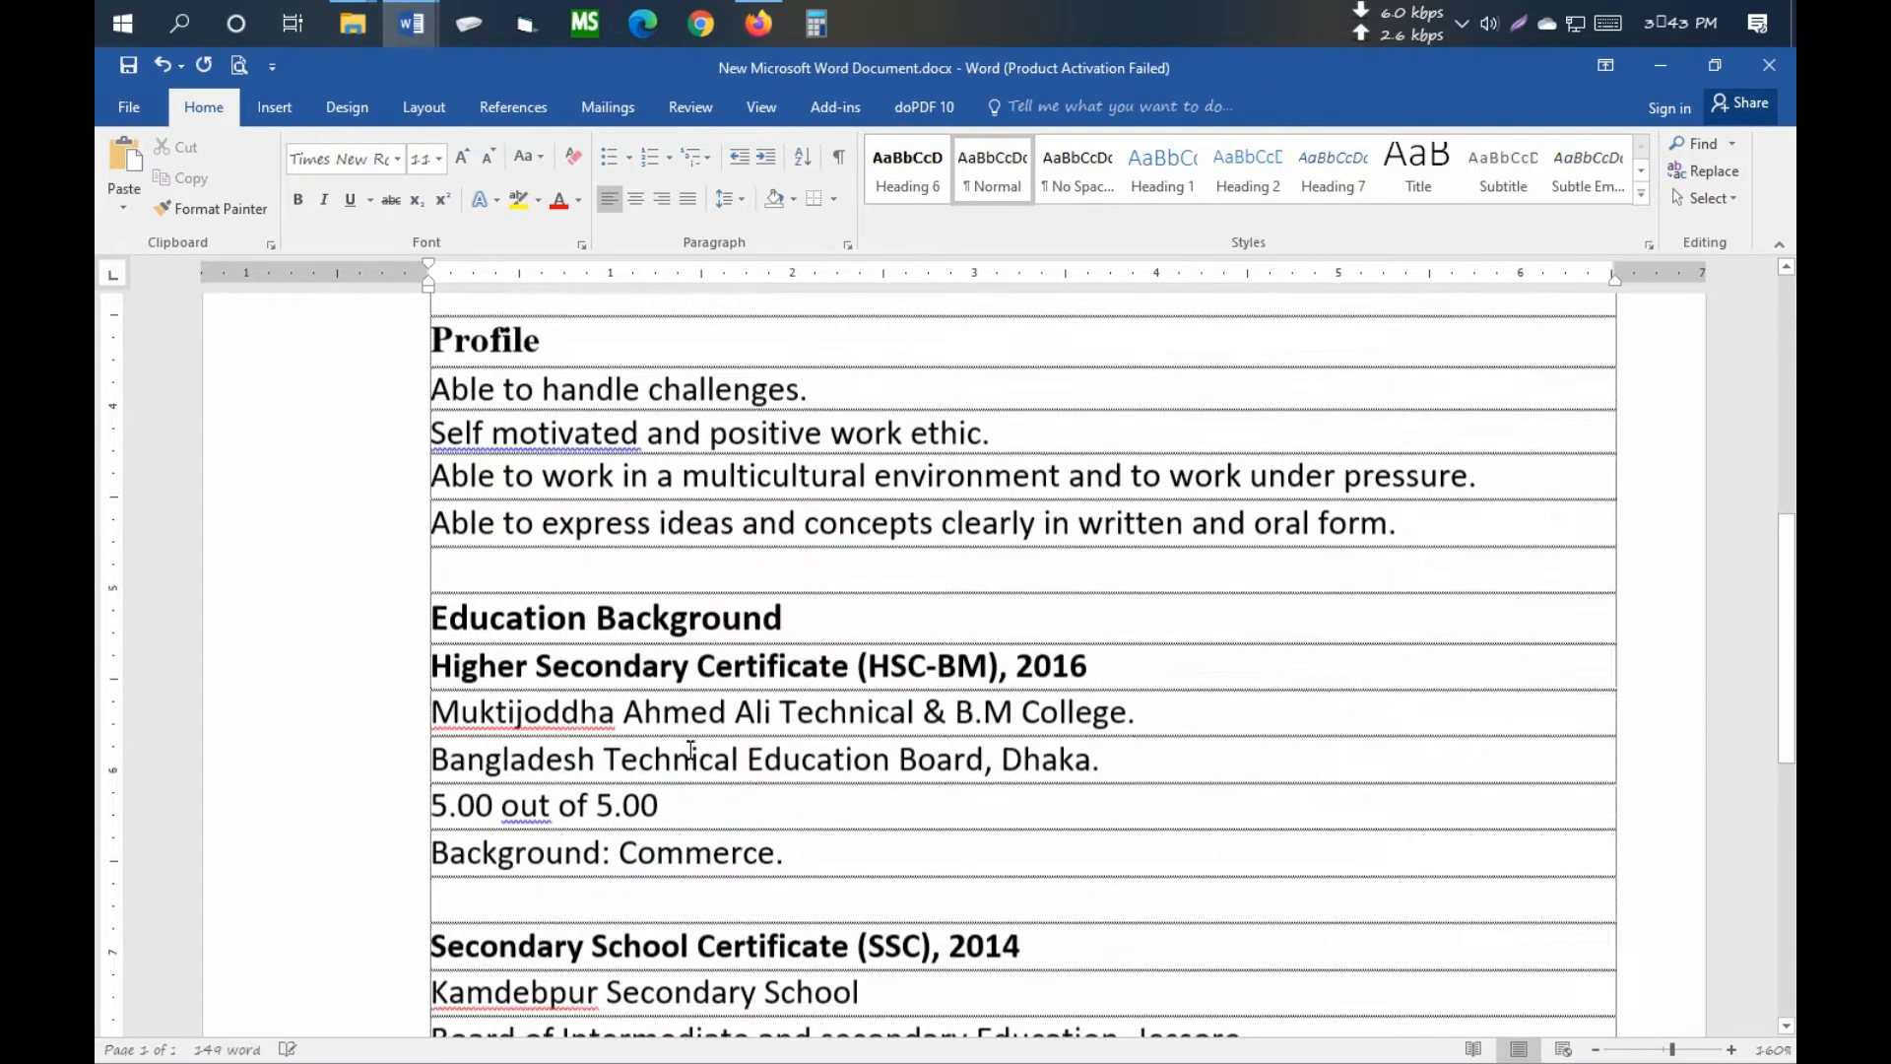
scroll(690, 751, "down", 5)
scroll(688, 739, "up", 10)
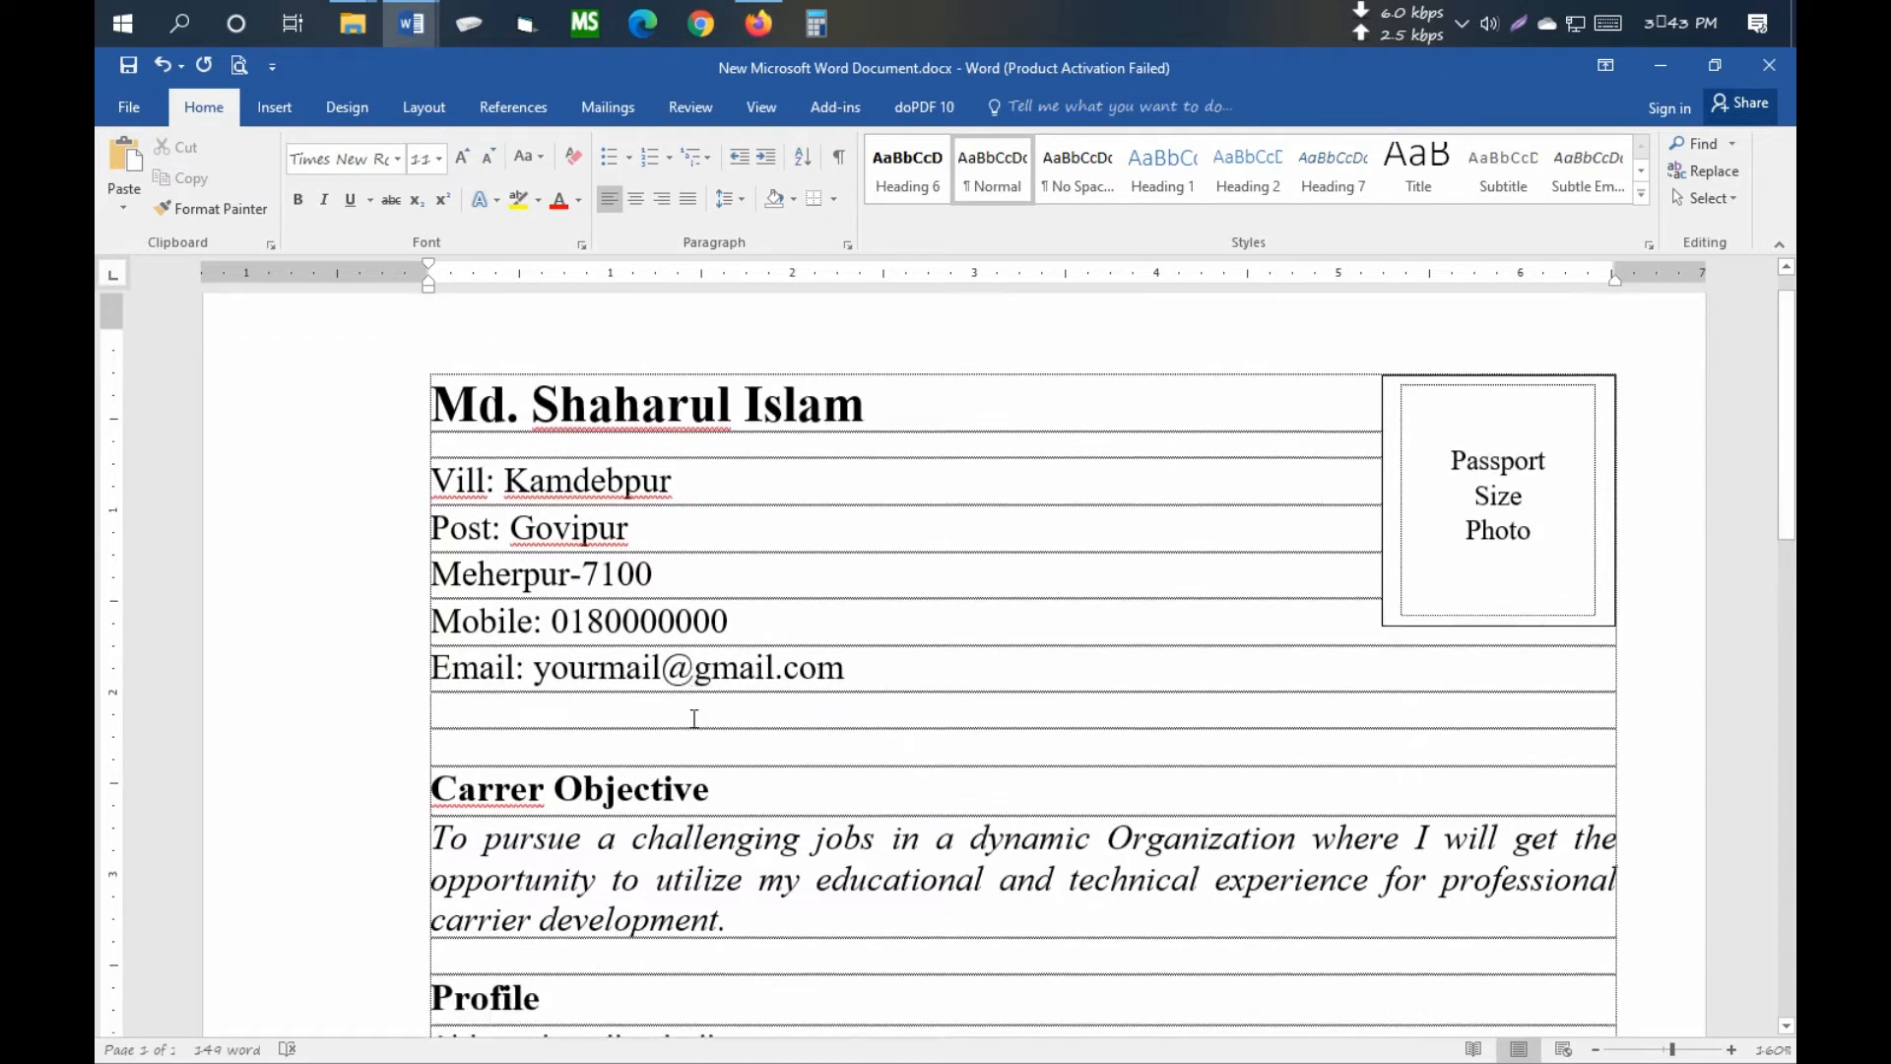
scroll(694, 718, "down", 2)
left_click(578, 565)
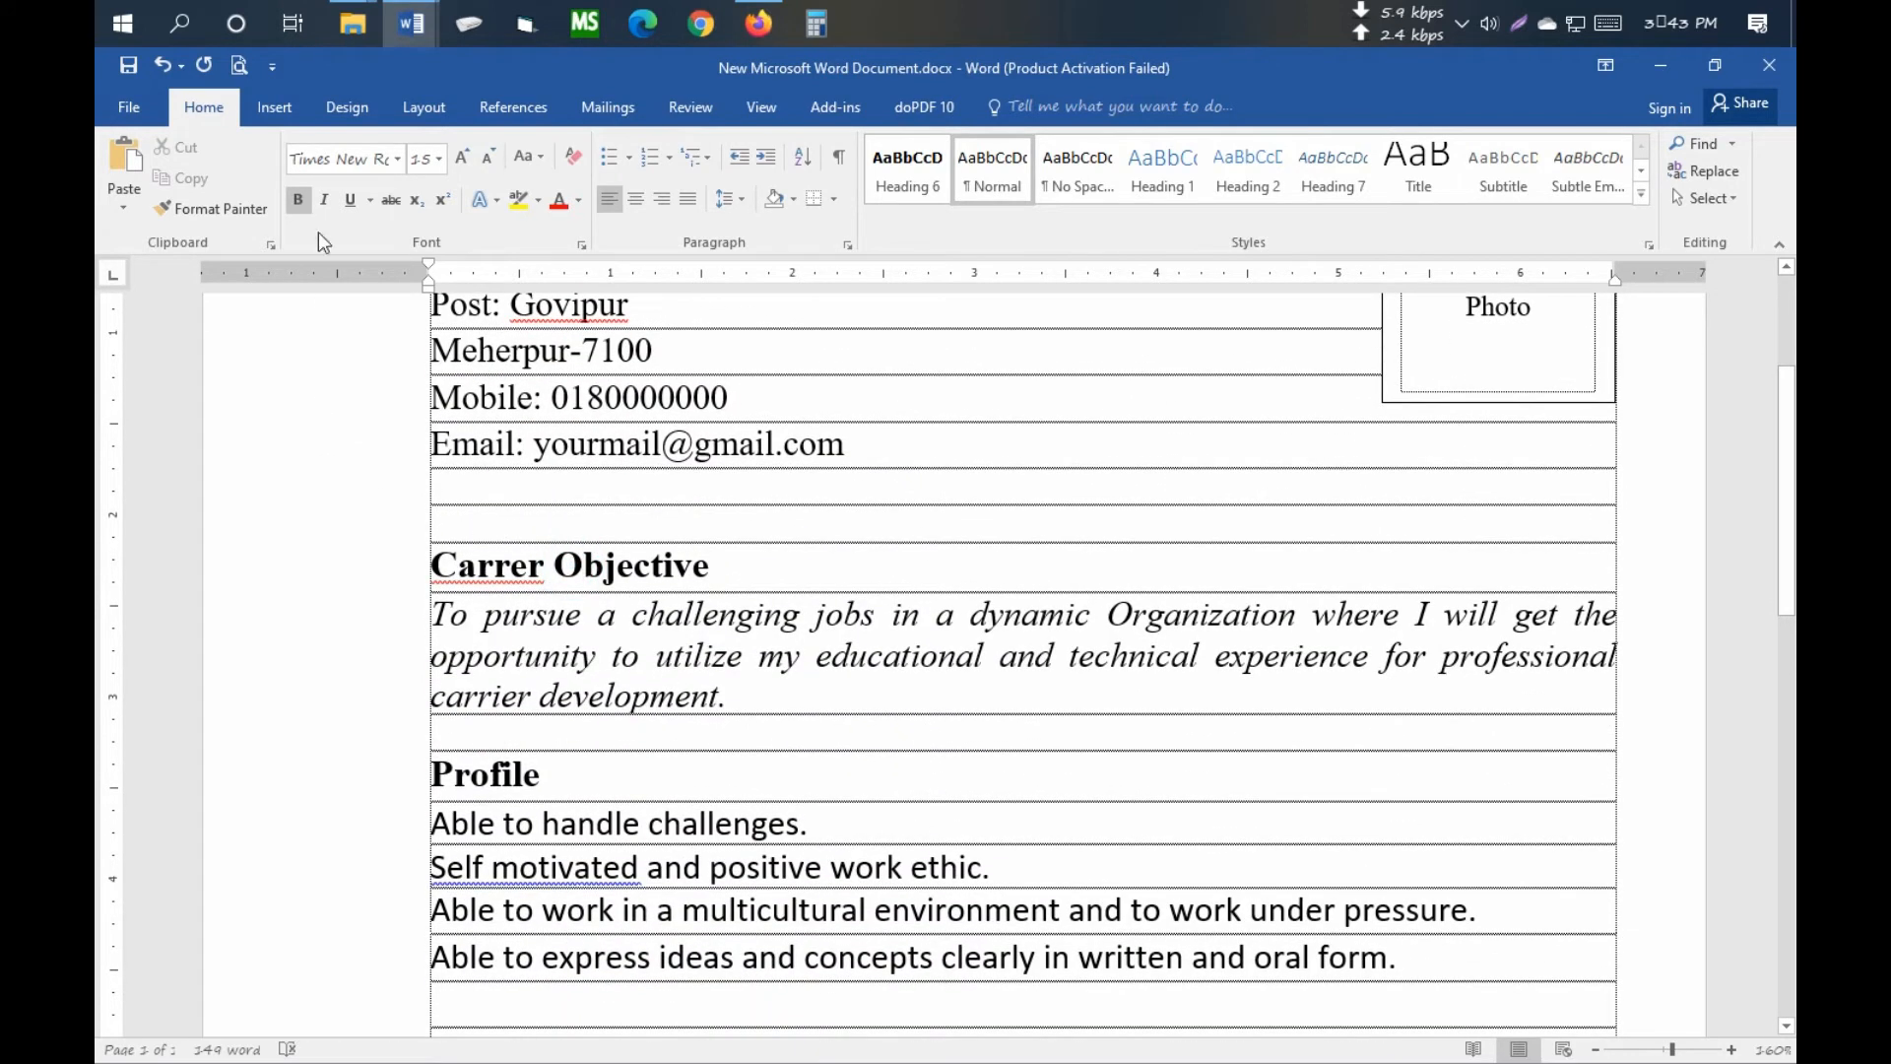
left_click(539, 203)
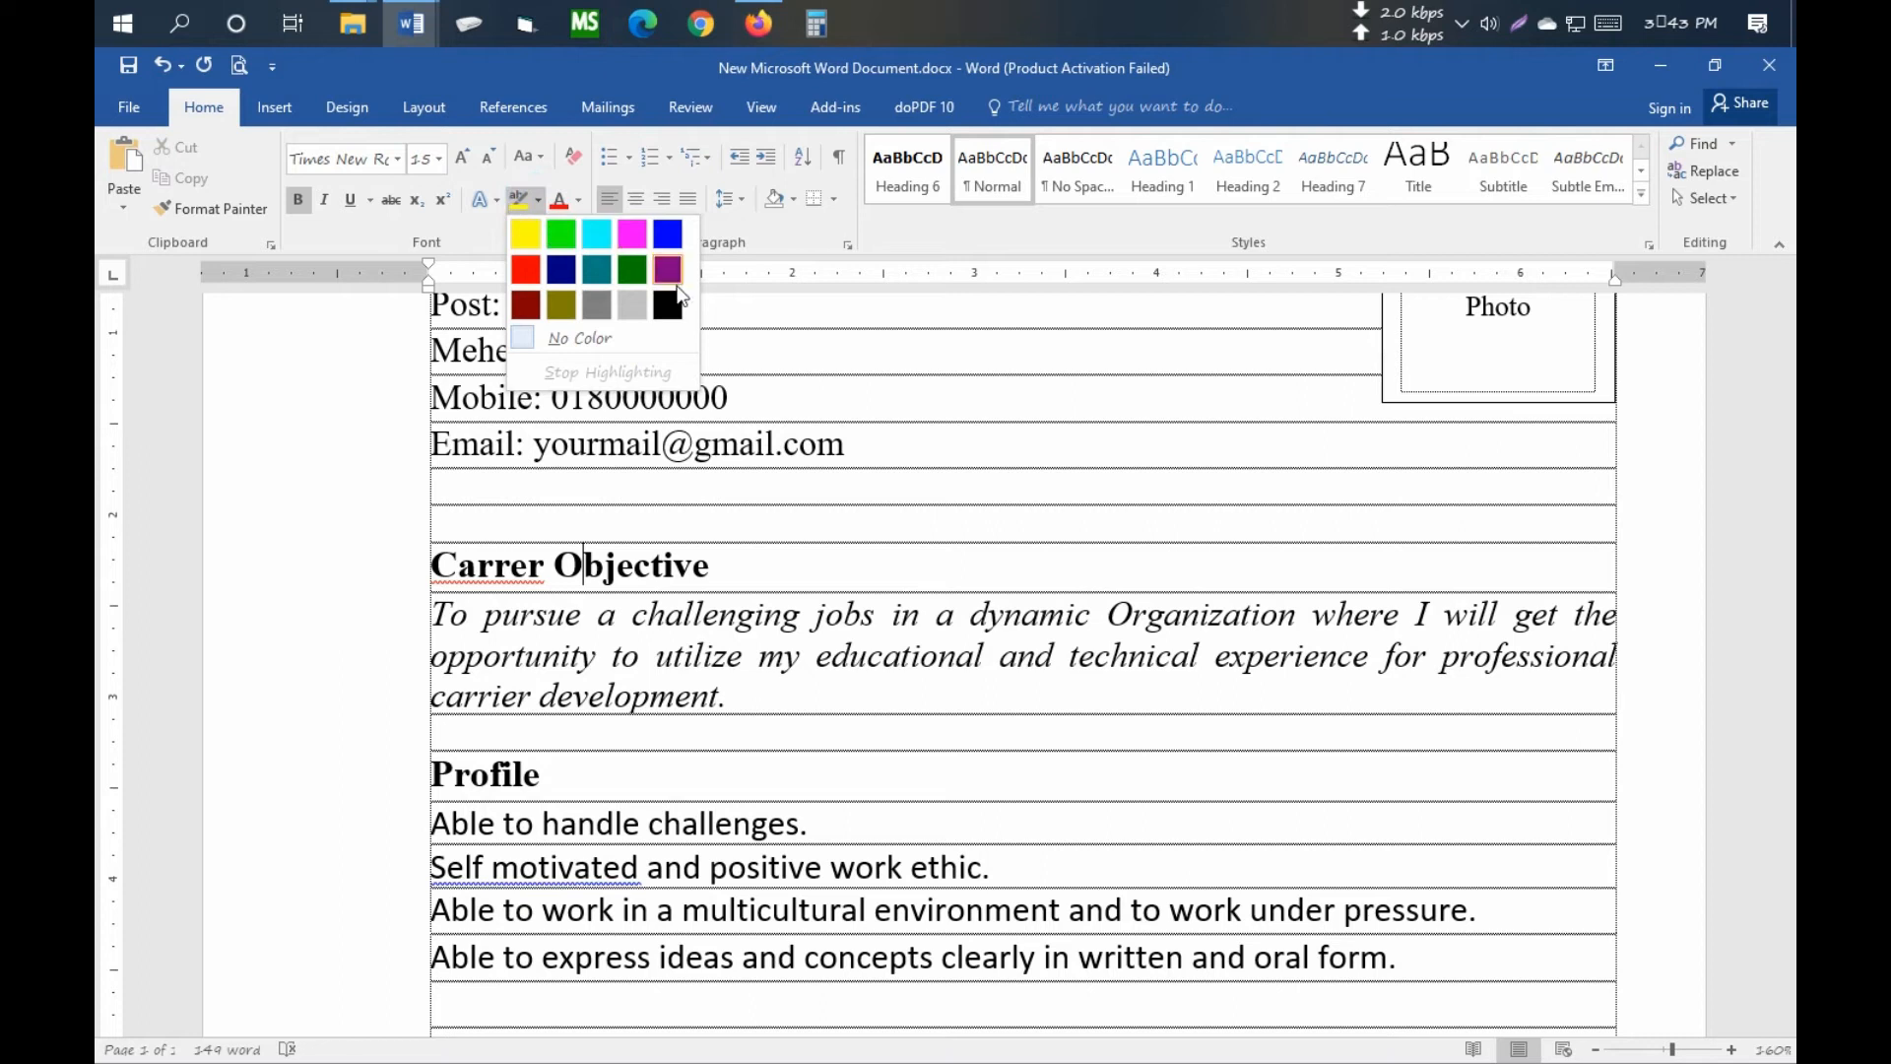
left_click(658, 565)
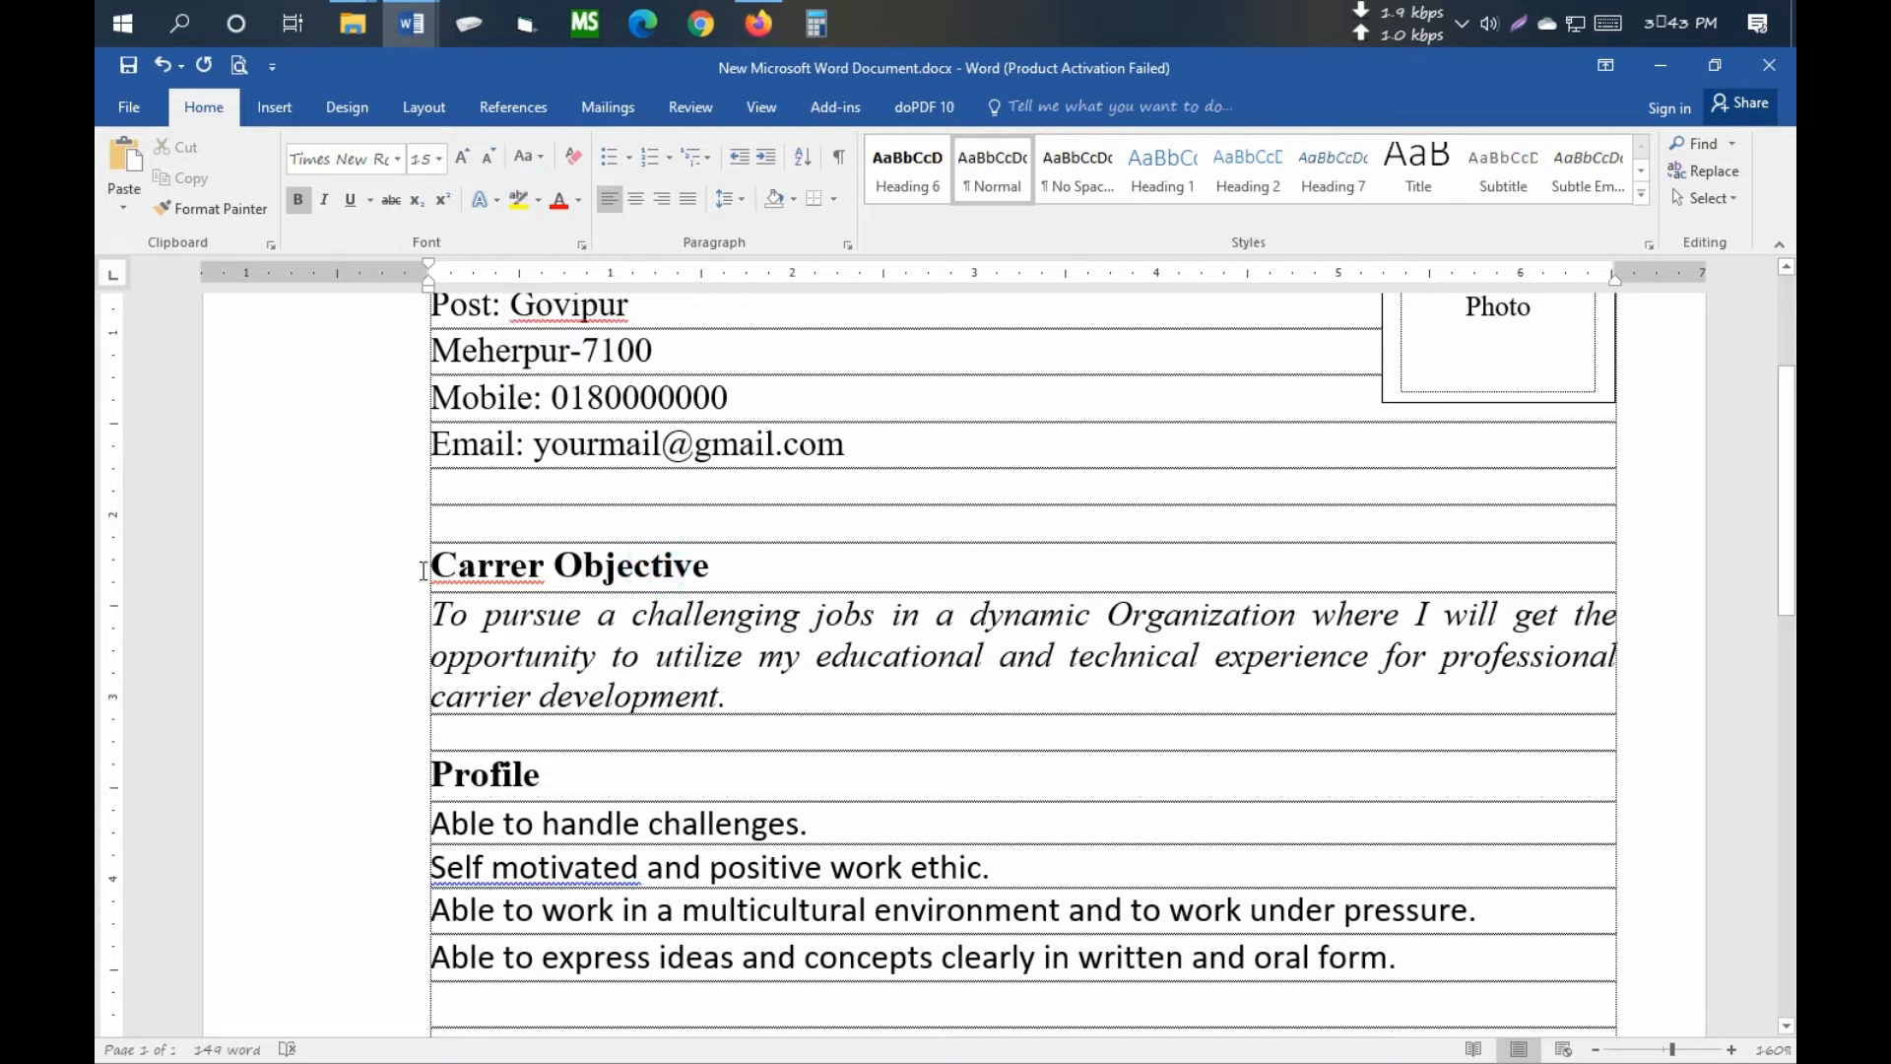
- Open and close the text effects gallery for the word Carrer
left_click(495, 568)
left_click(542, 567)
left_click(498, 203)
left_click(501, 209)
- Highlight the Carrer Objective heading in green
left_click(537, 203)
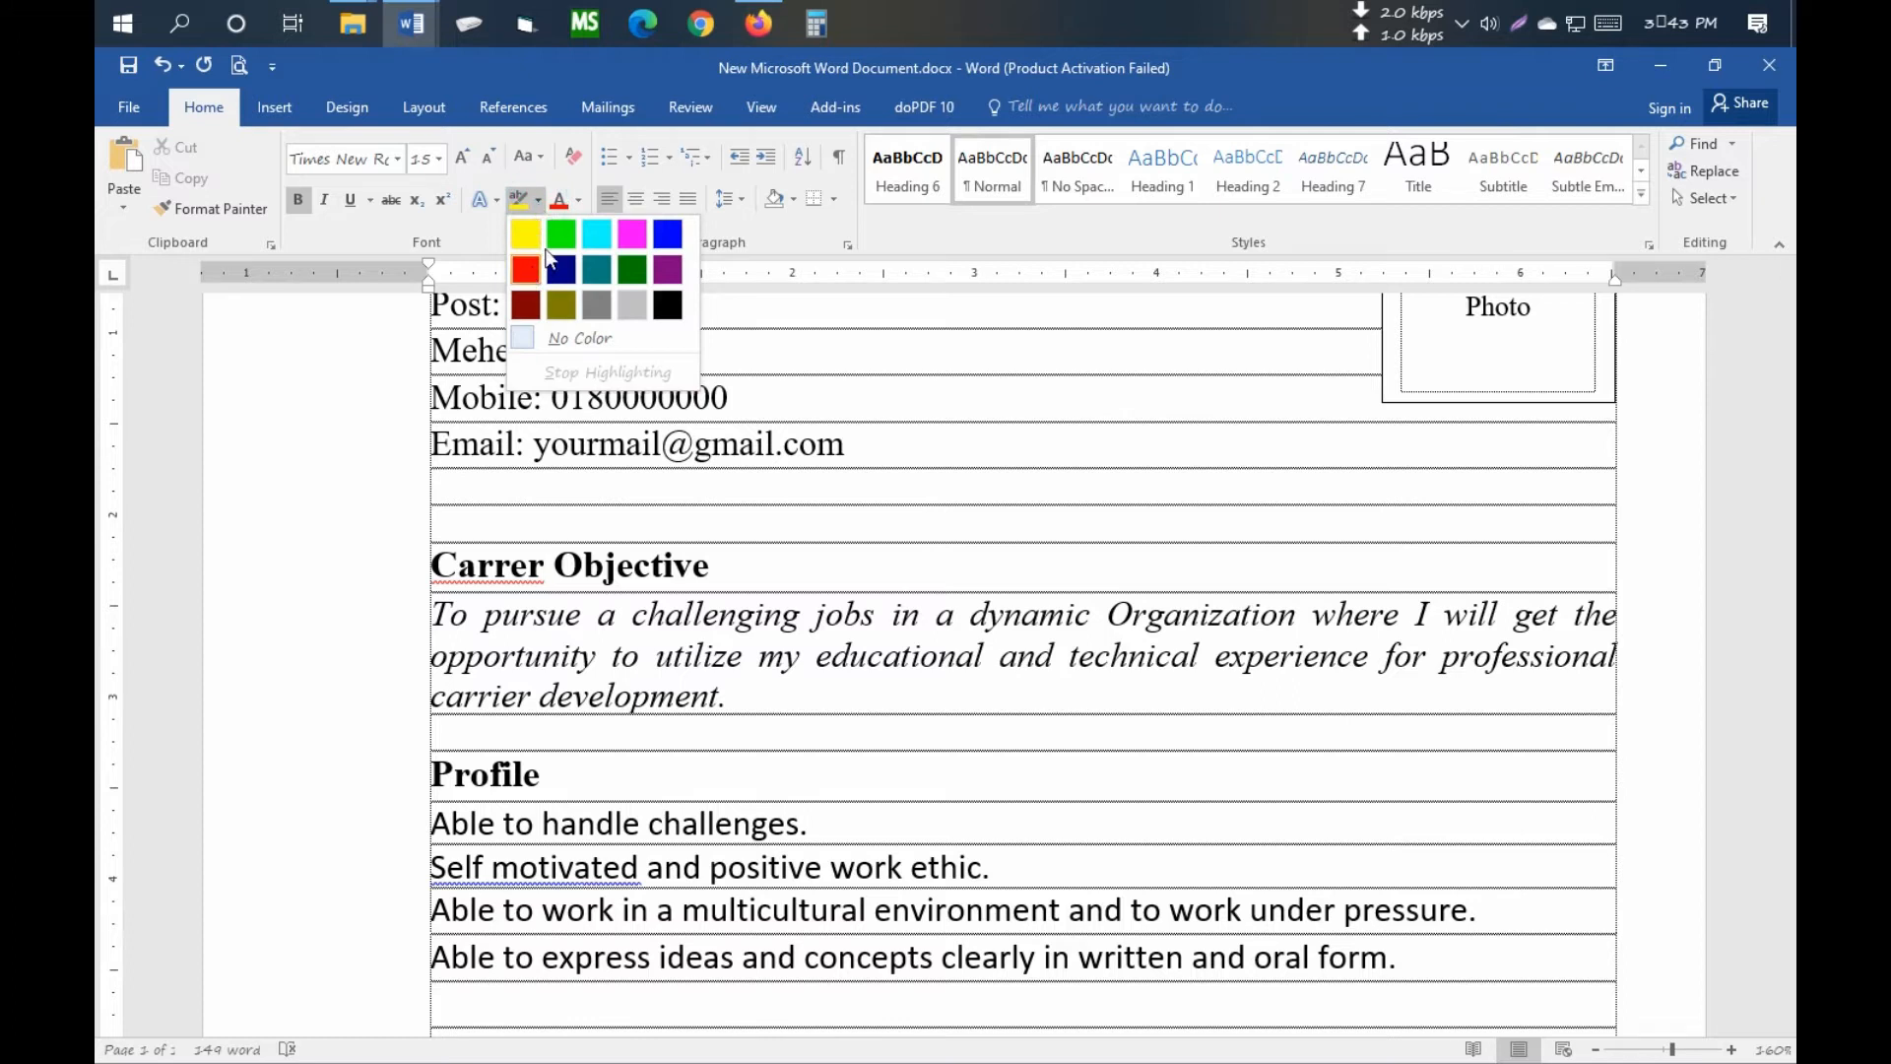
left_click(554, 234)
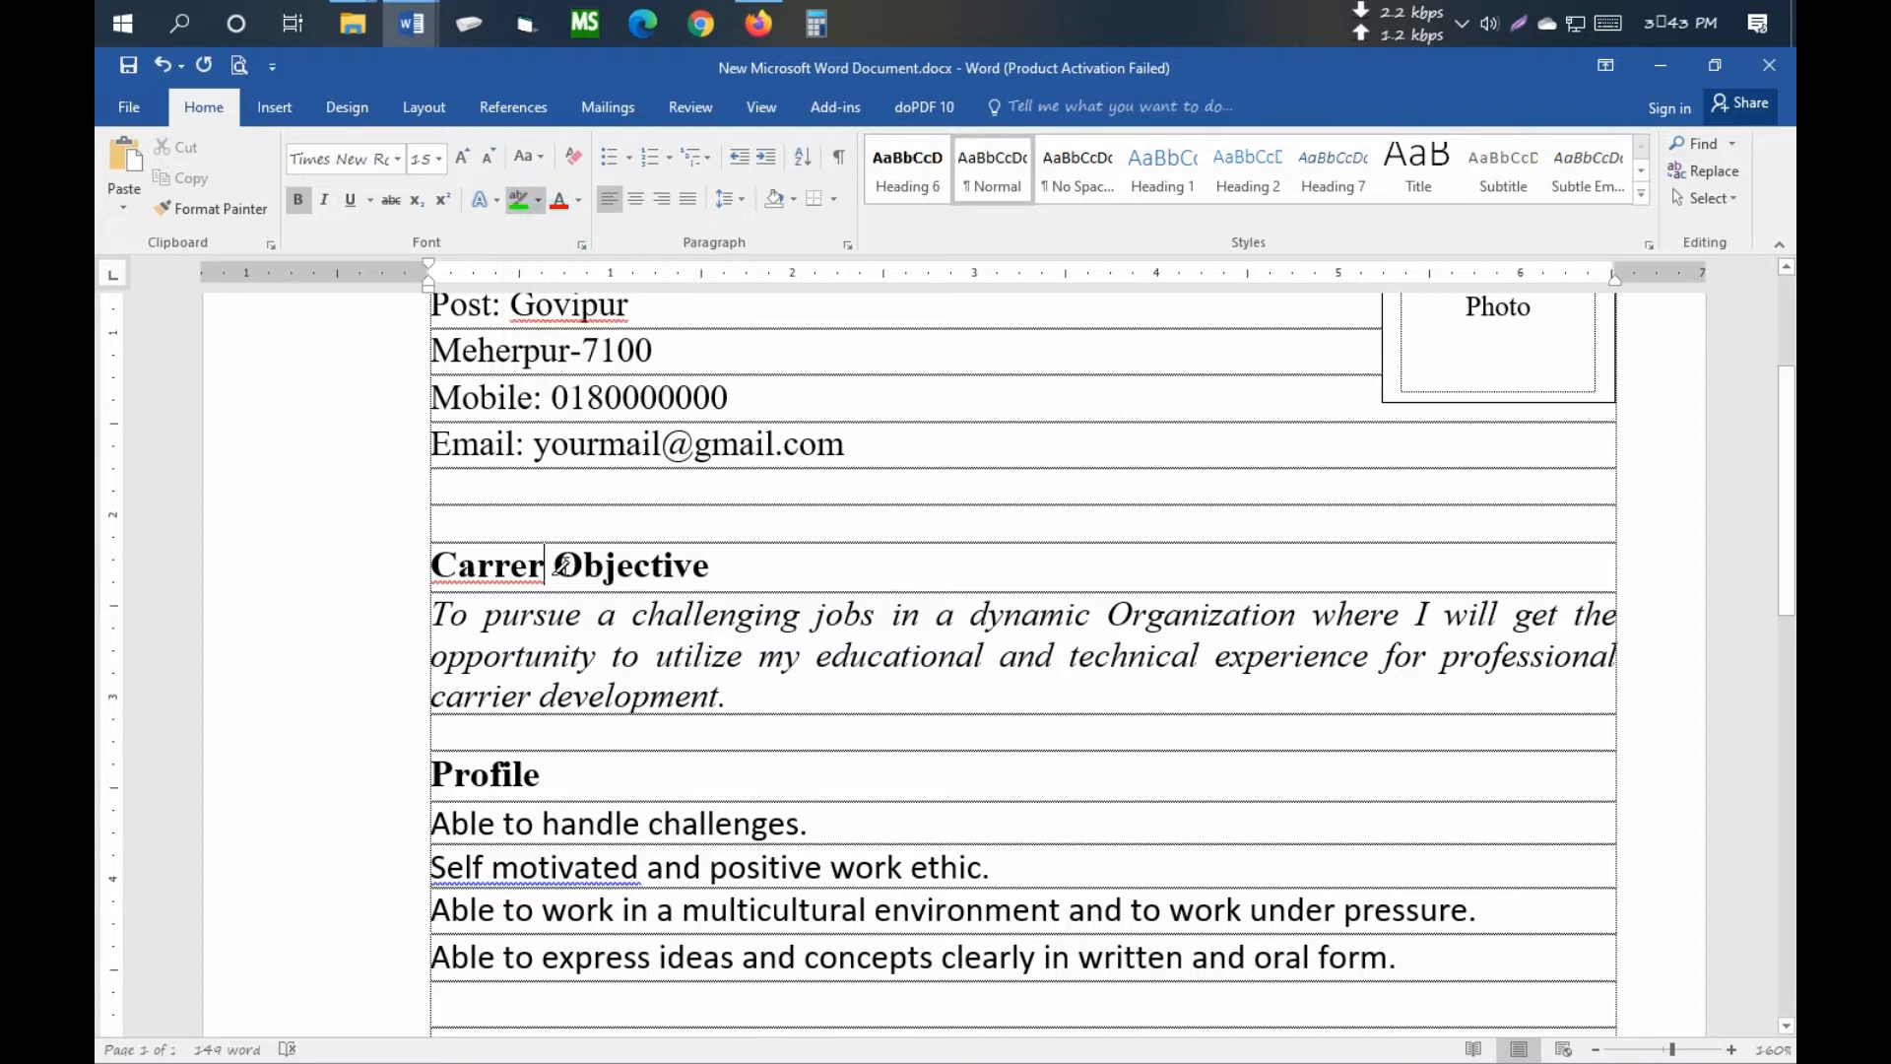
left_click_drag(423, 569, 814, 565)
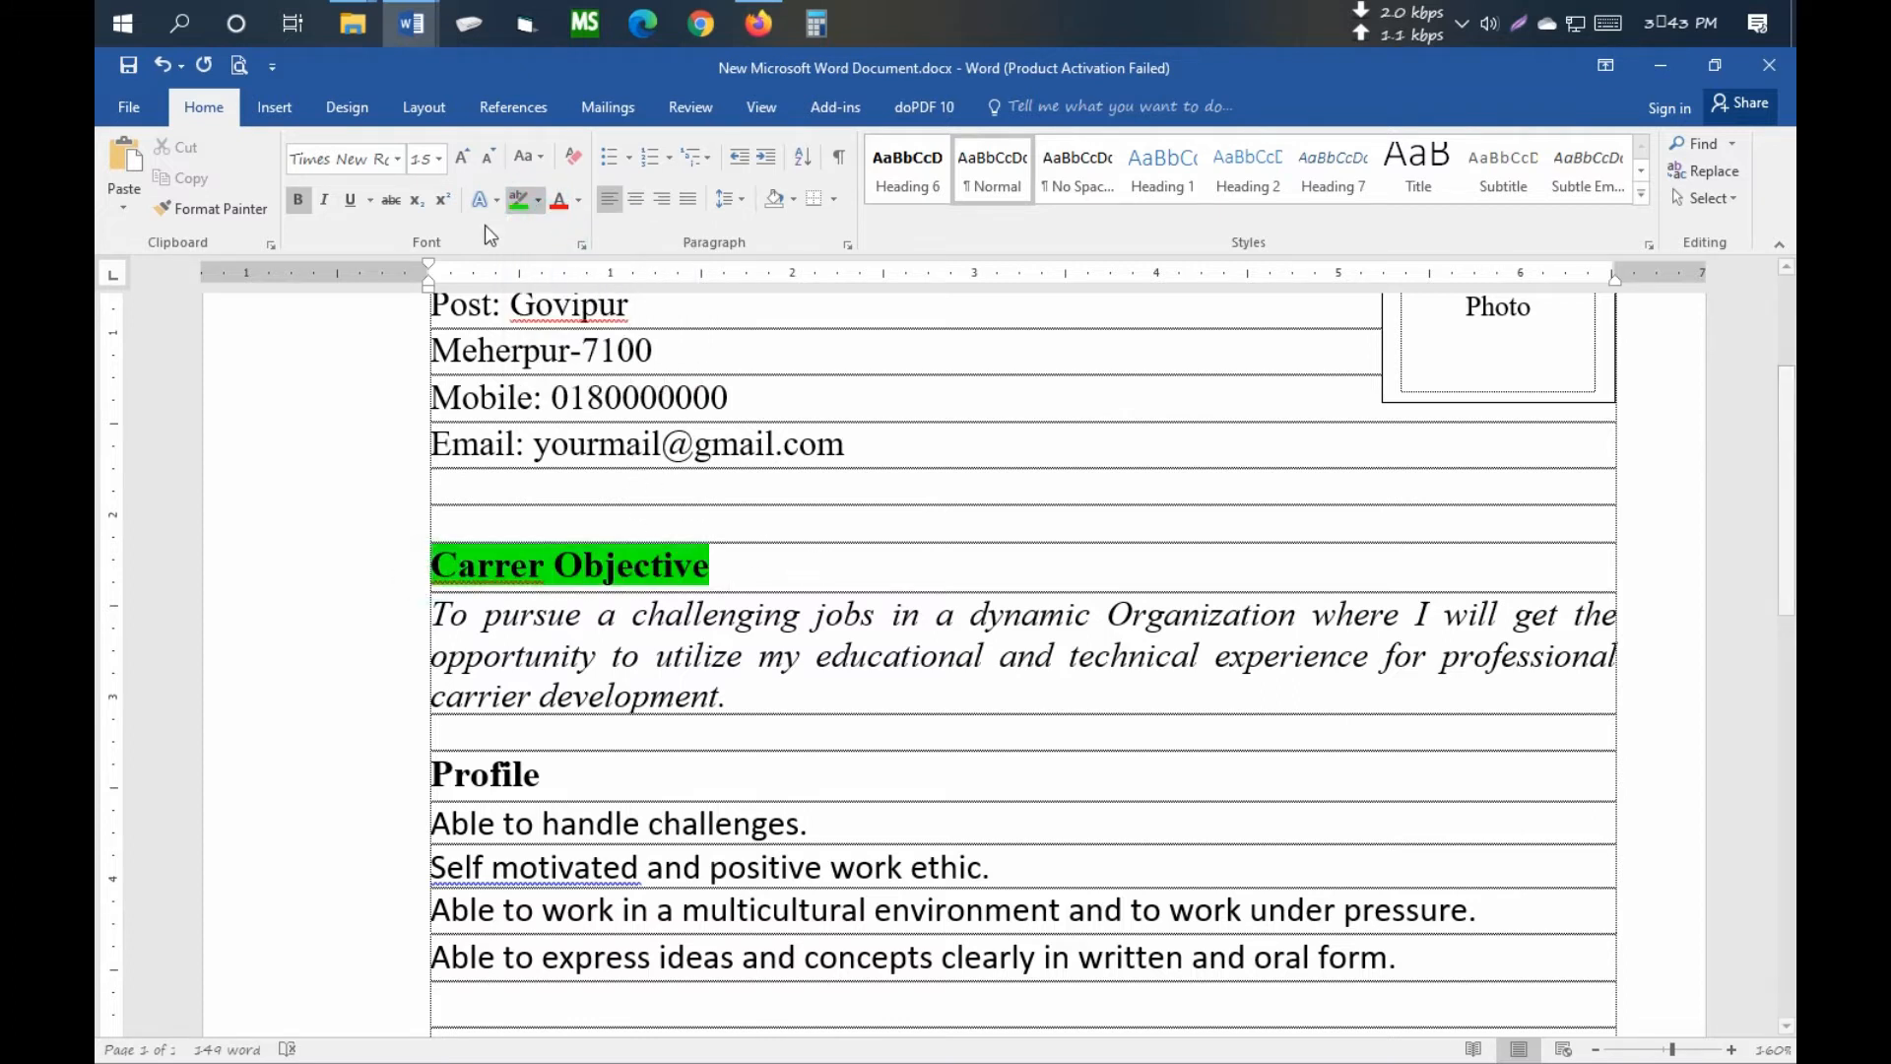
- Remove the green highlight from Carrer Objective and switch highlighting off
left_click(520, 200)
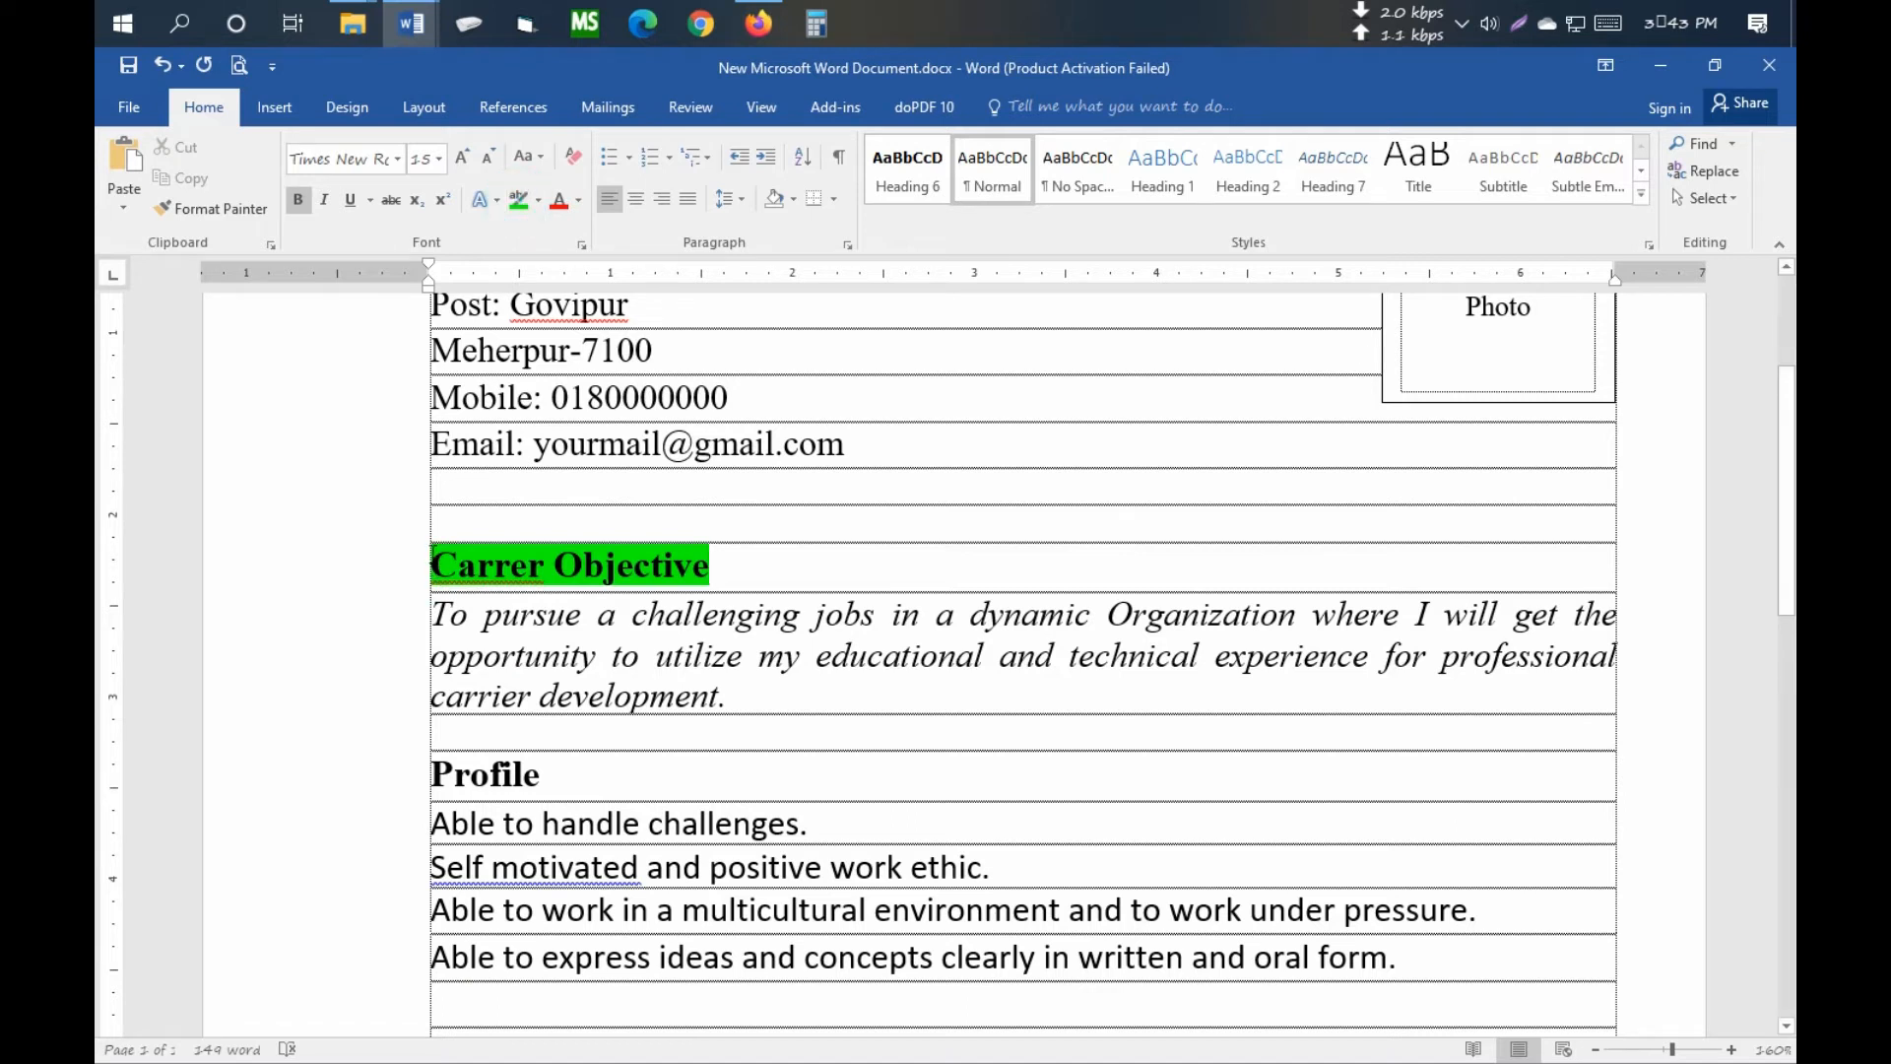
left_click(516, 200)
left_click_drag(427, 566, 778, 564)
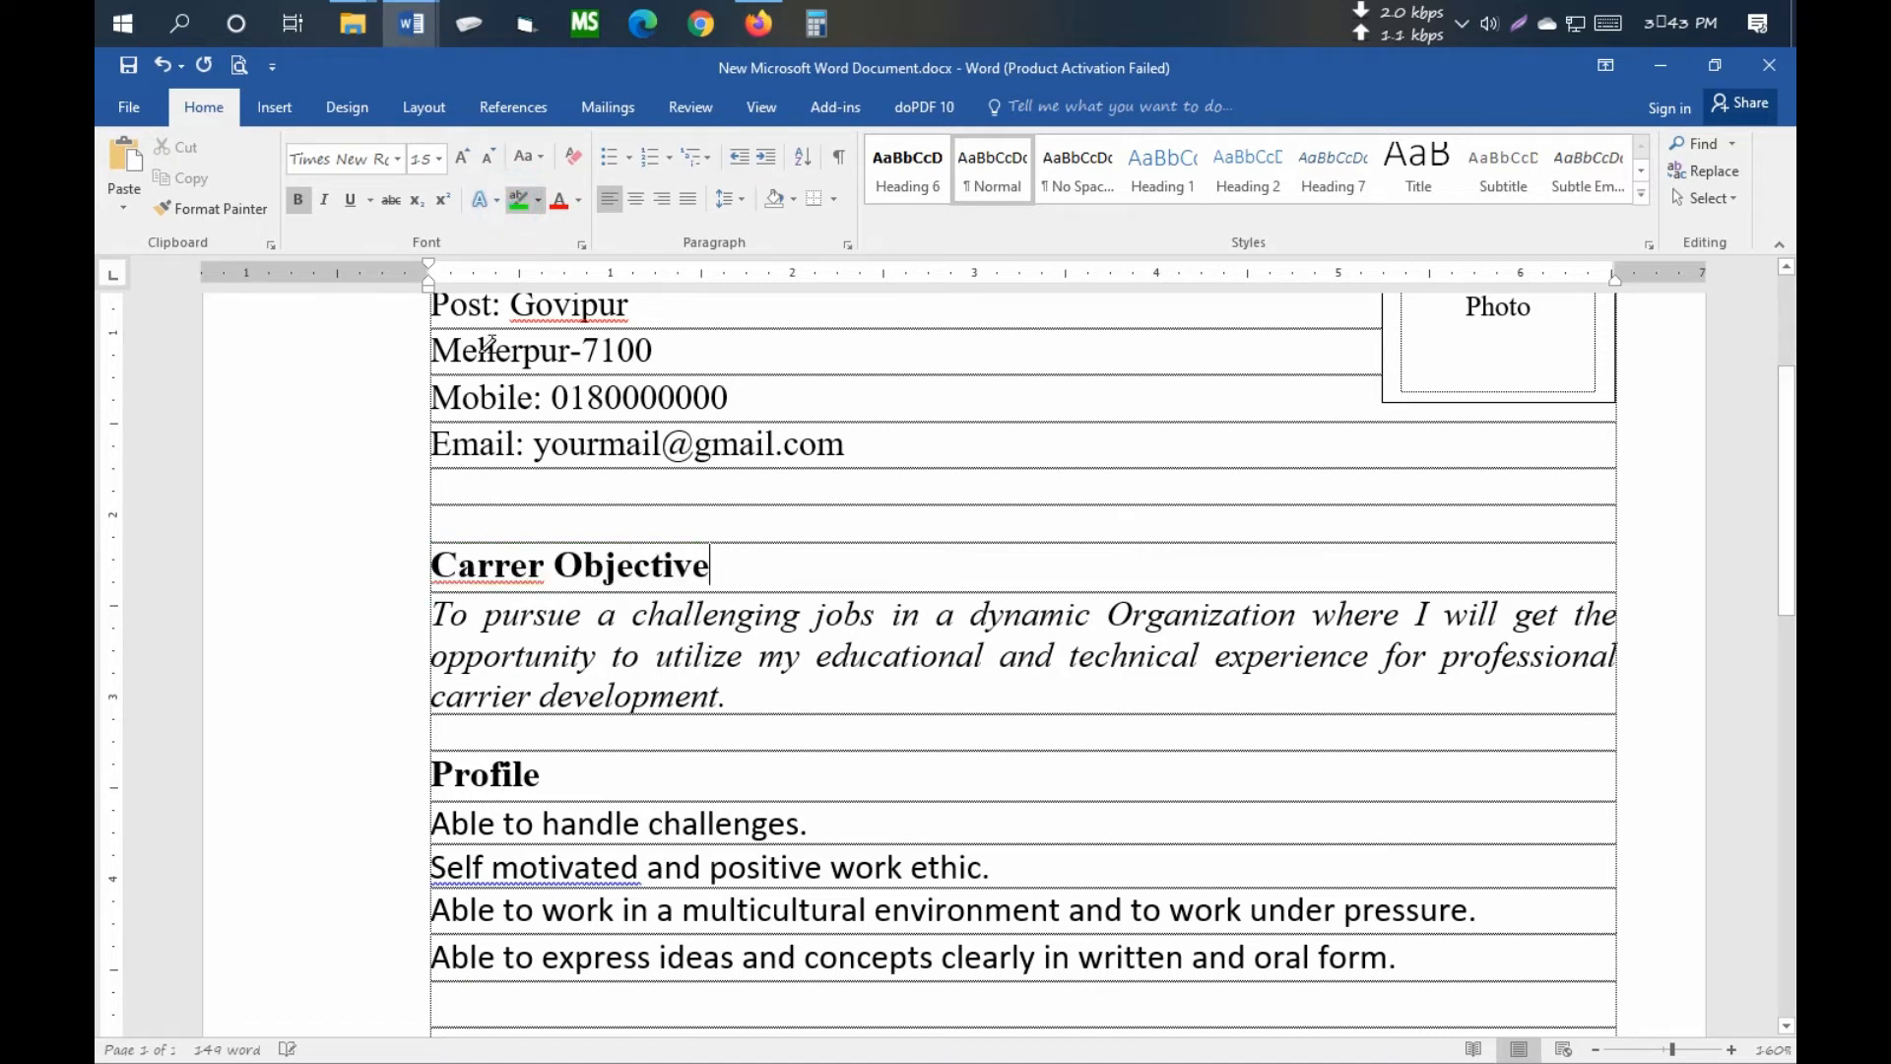
left_click(538, 202)
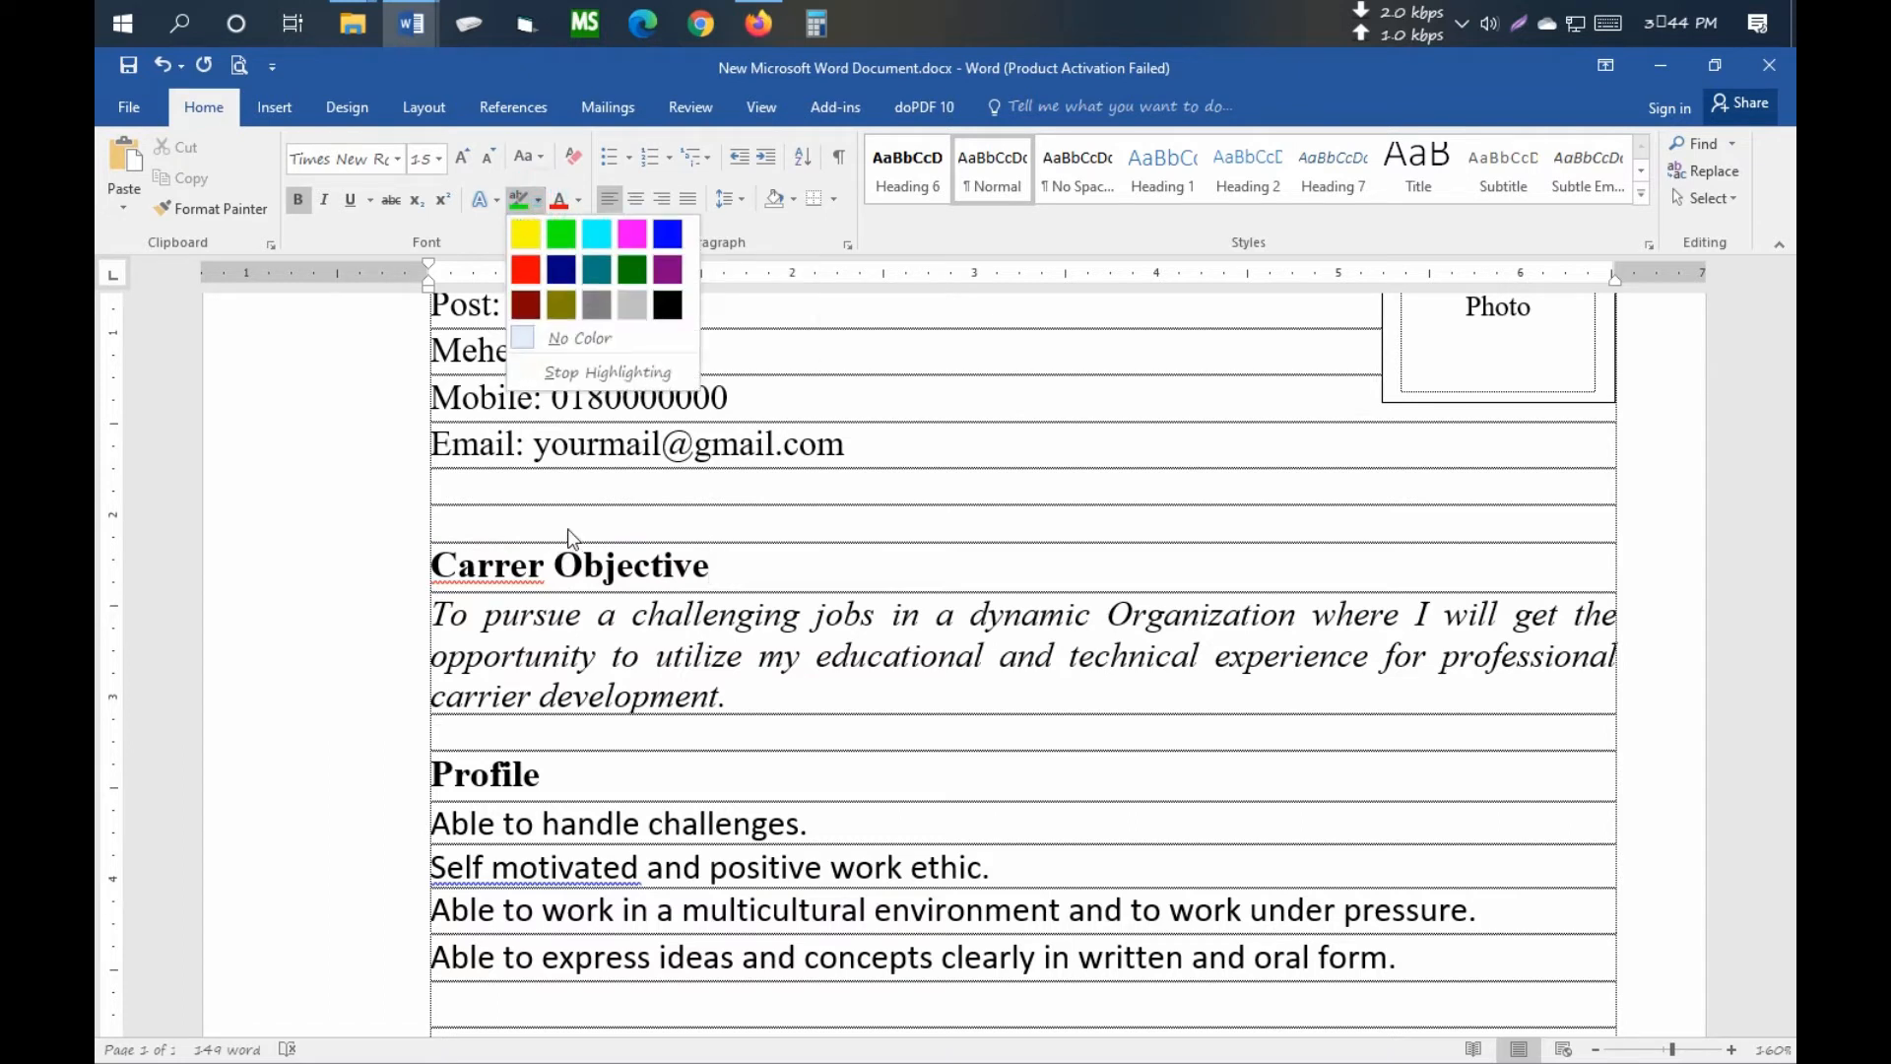
left_click(536, 202)
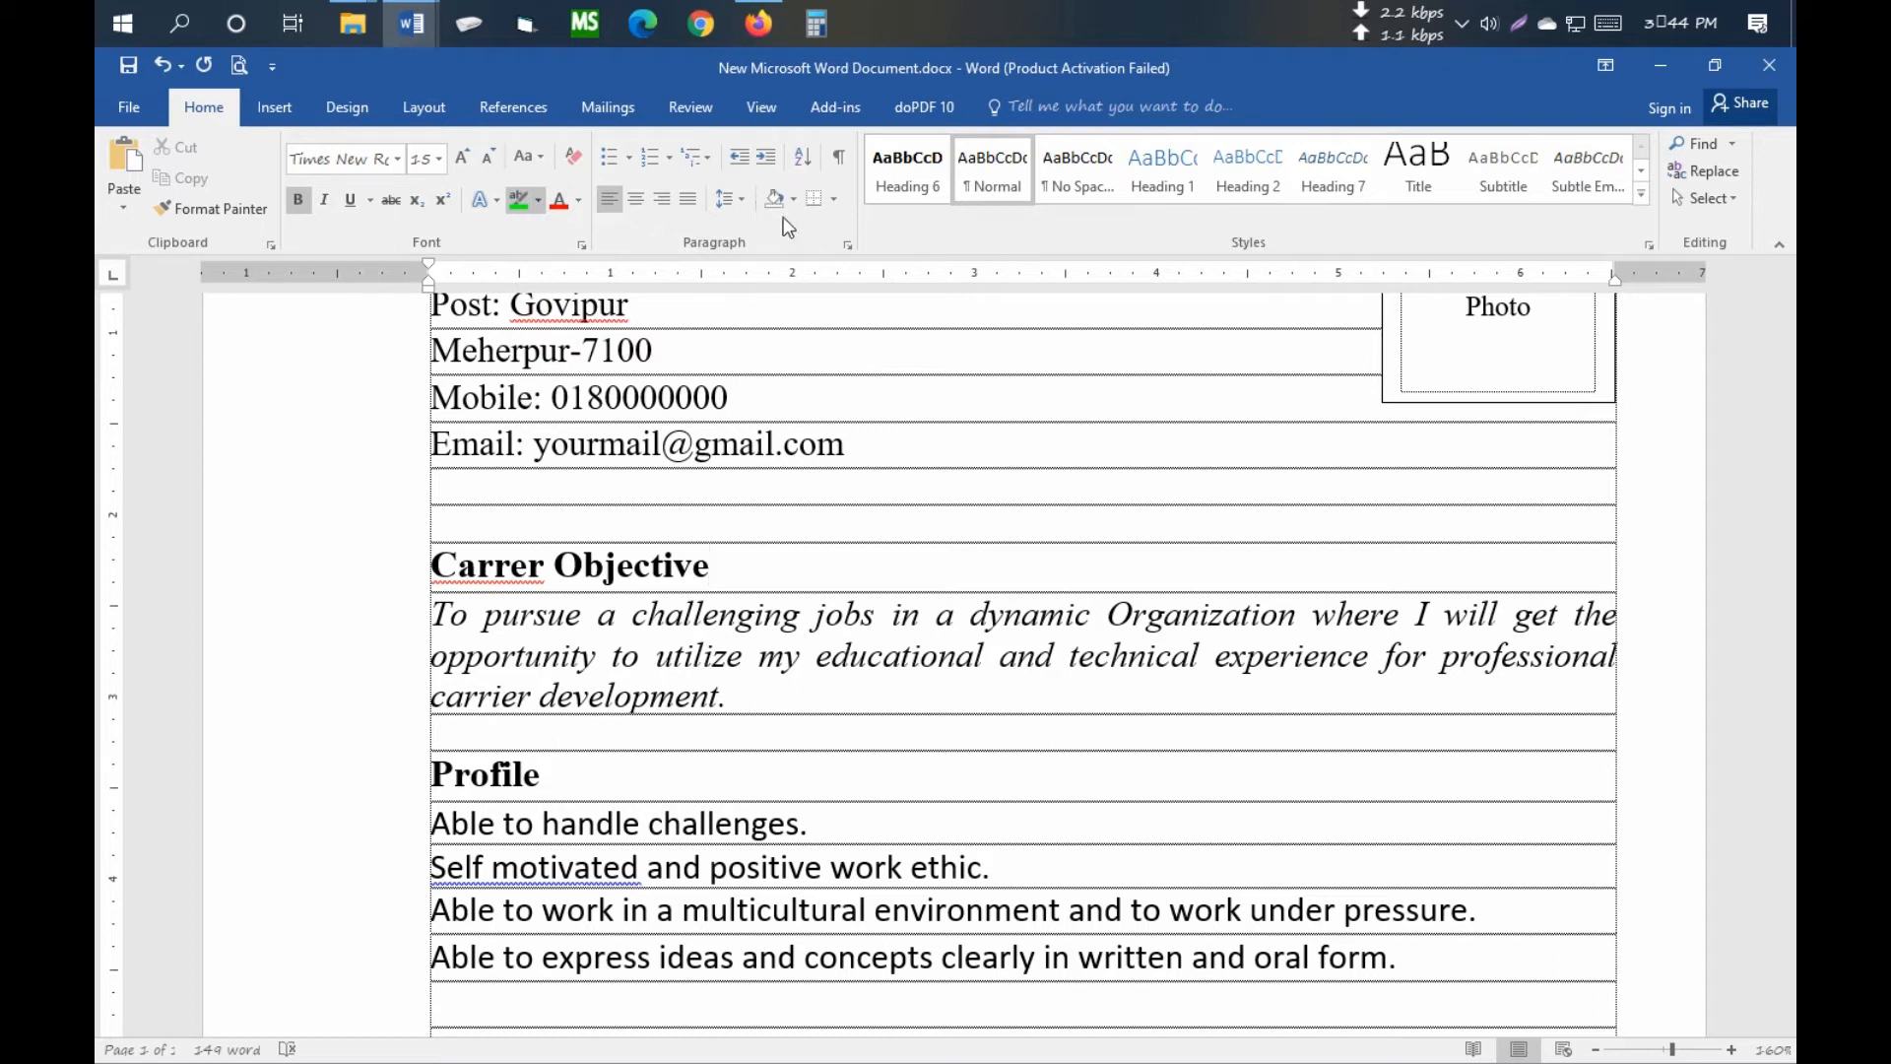
left_click(525, 204)
- Shade the Carrer Objective heading row light green after briefly trying dark green
left_click(466, 568)
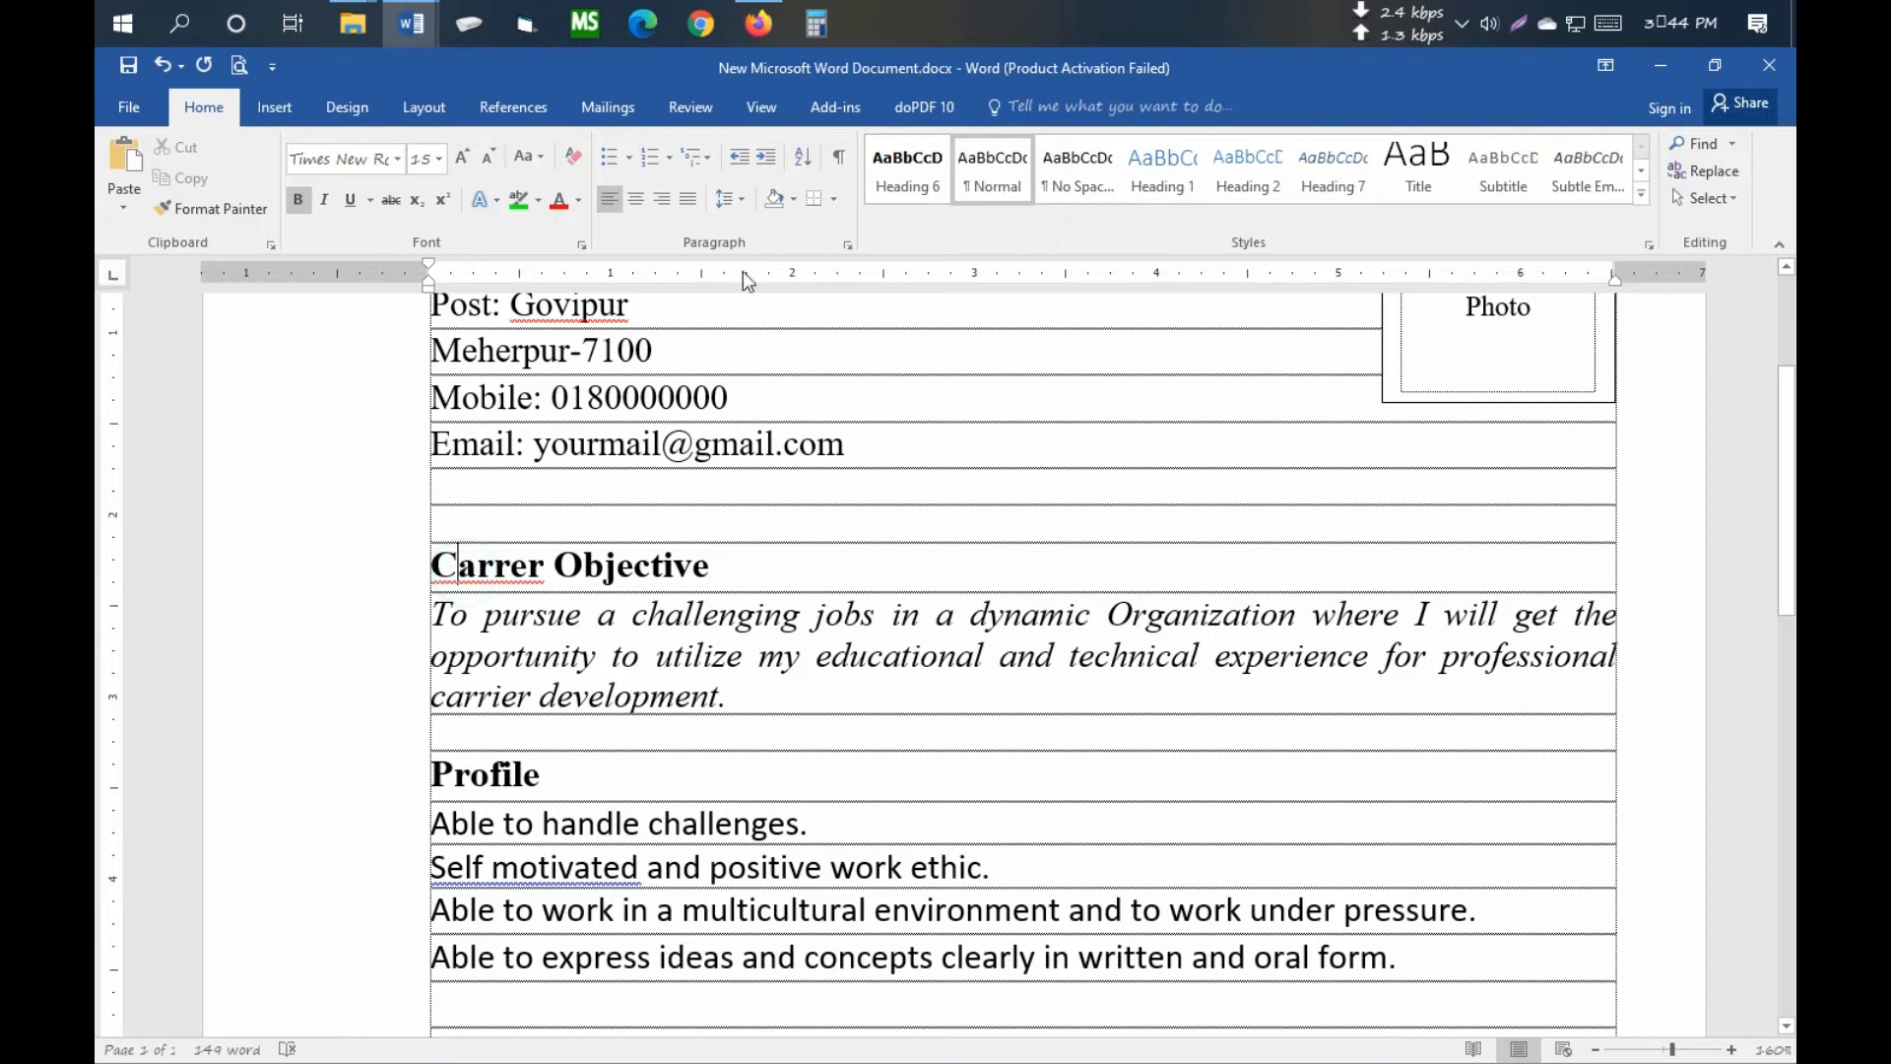
left_click(798, 199)
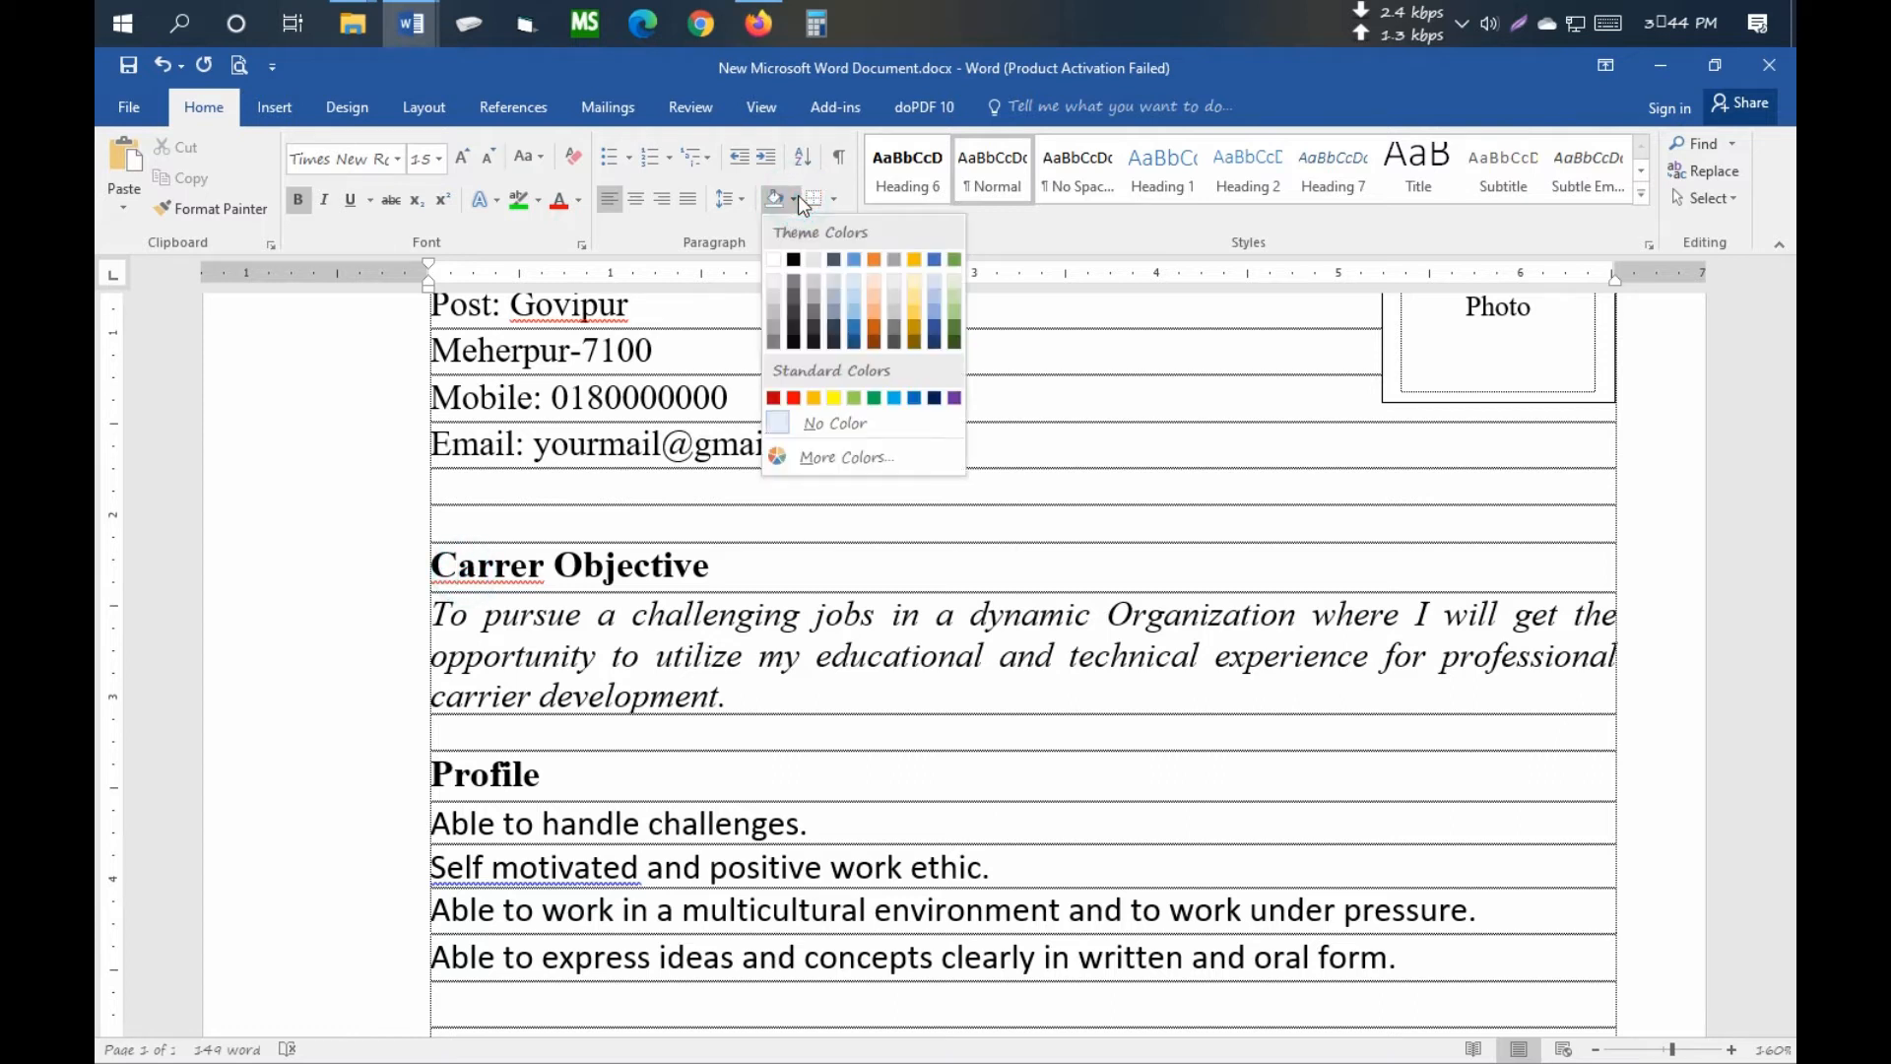
left_click(955, 316)
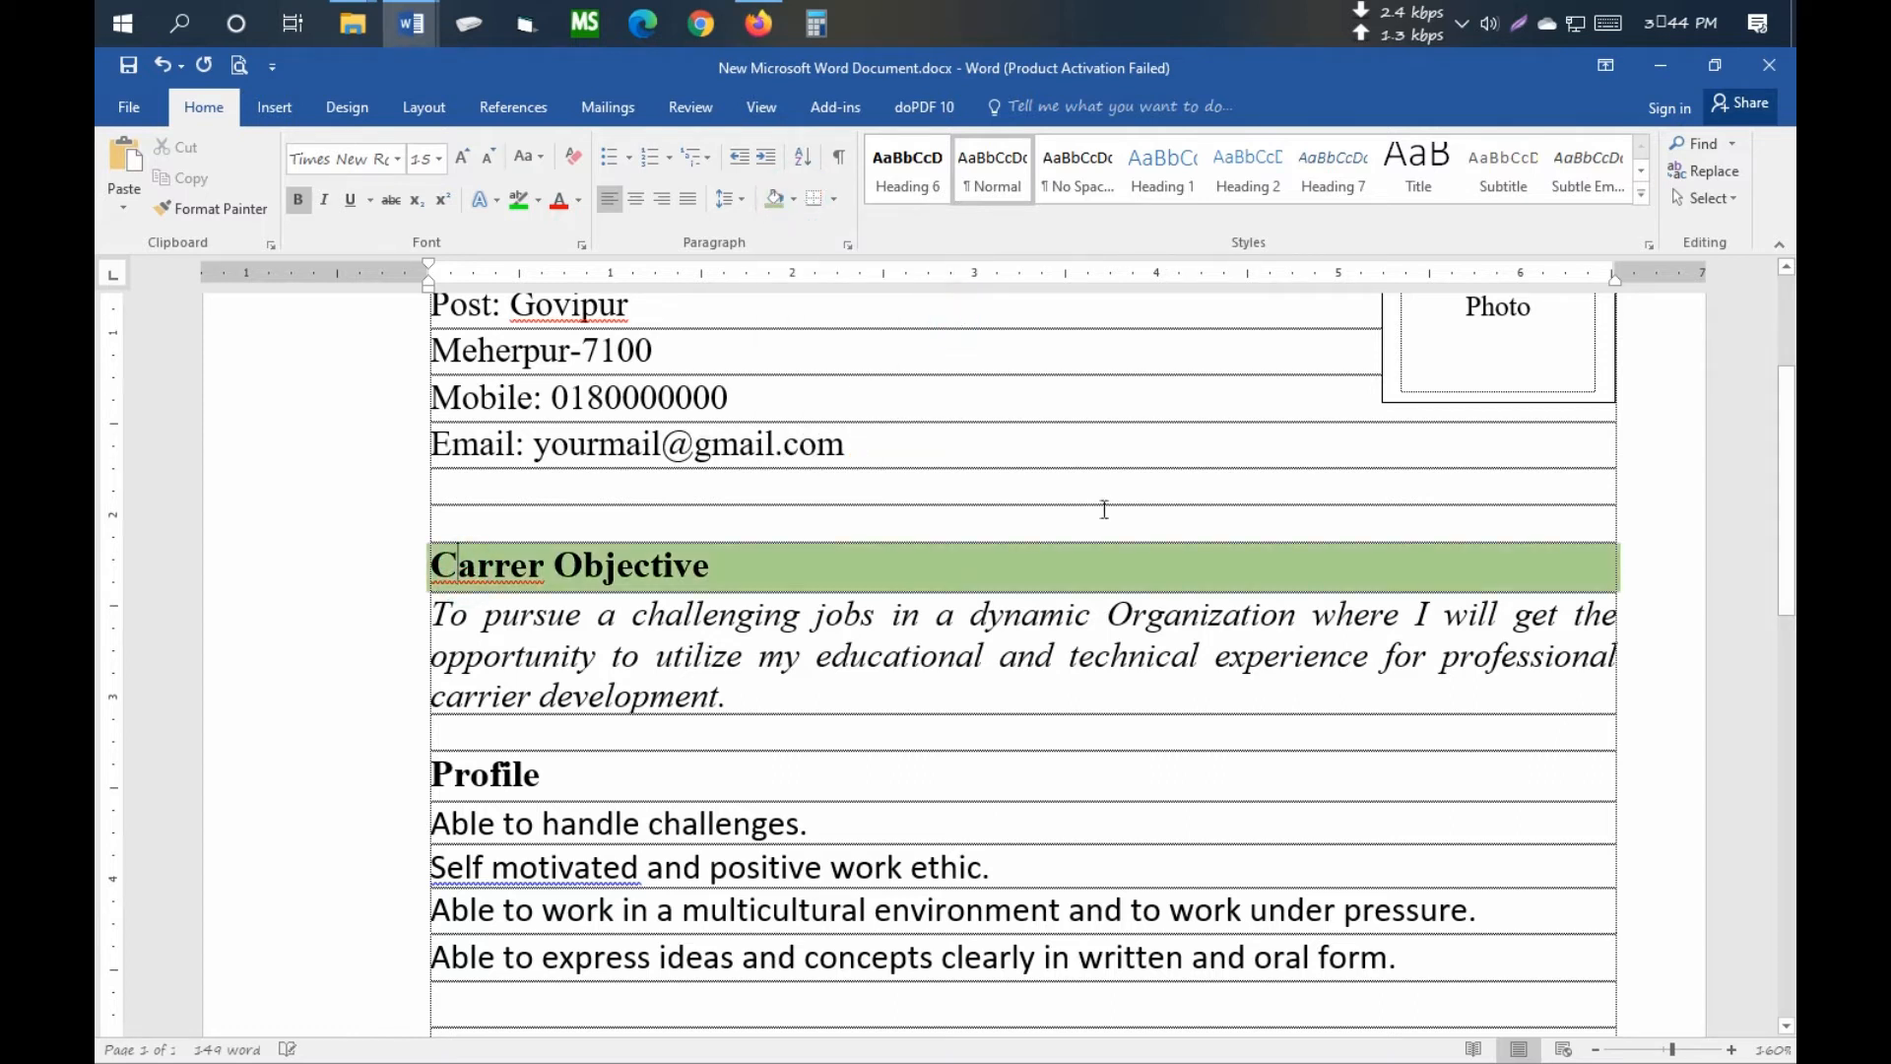
left_click(795, 199)
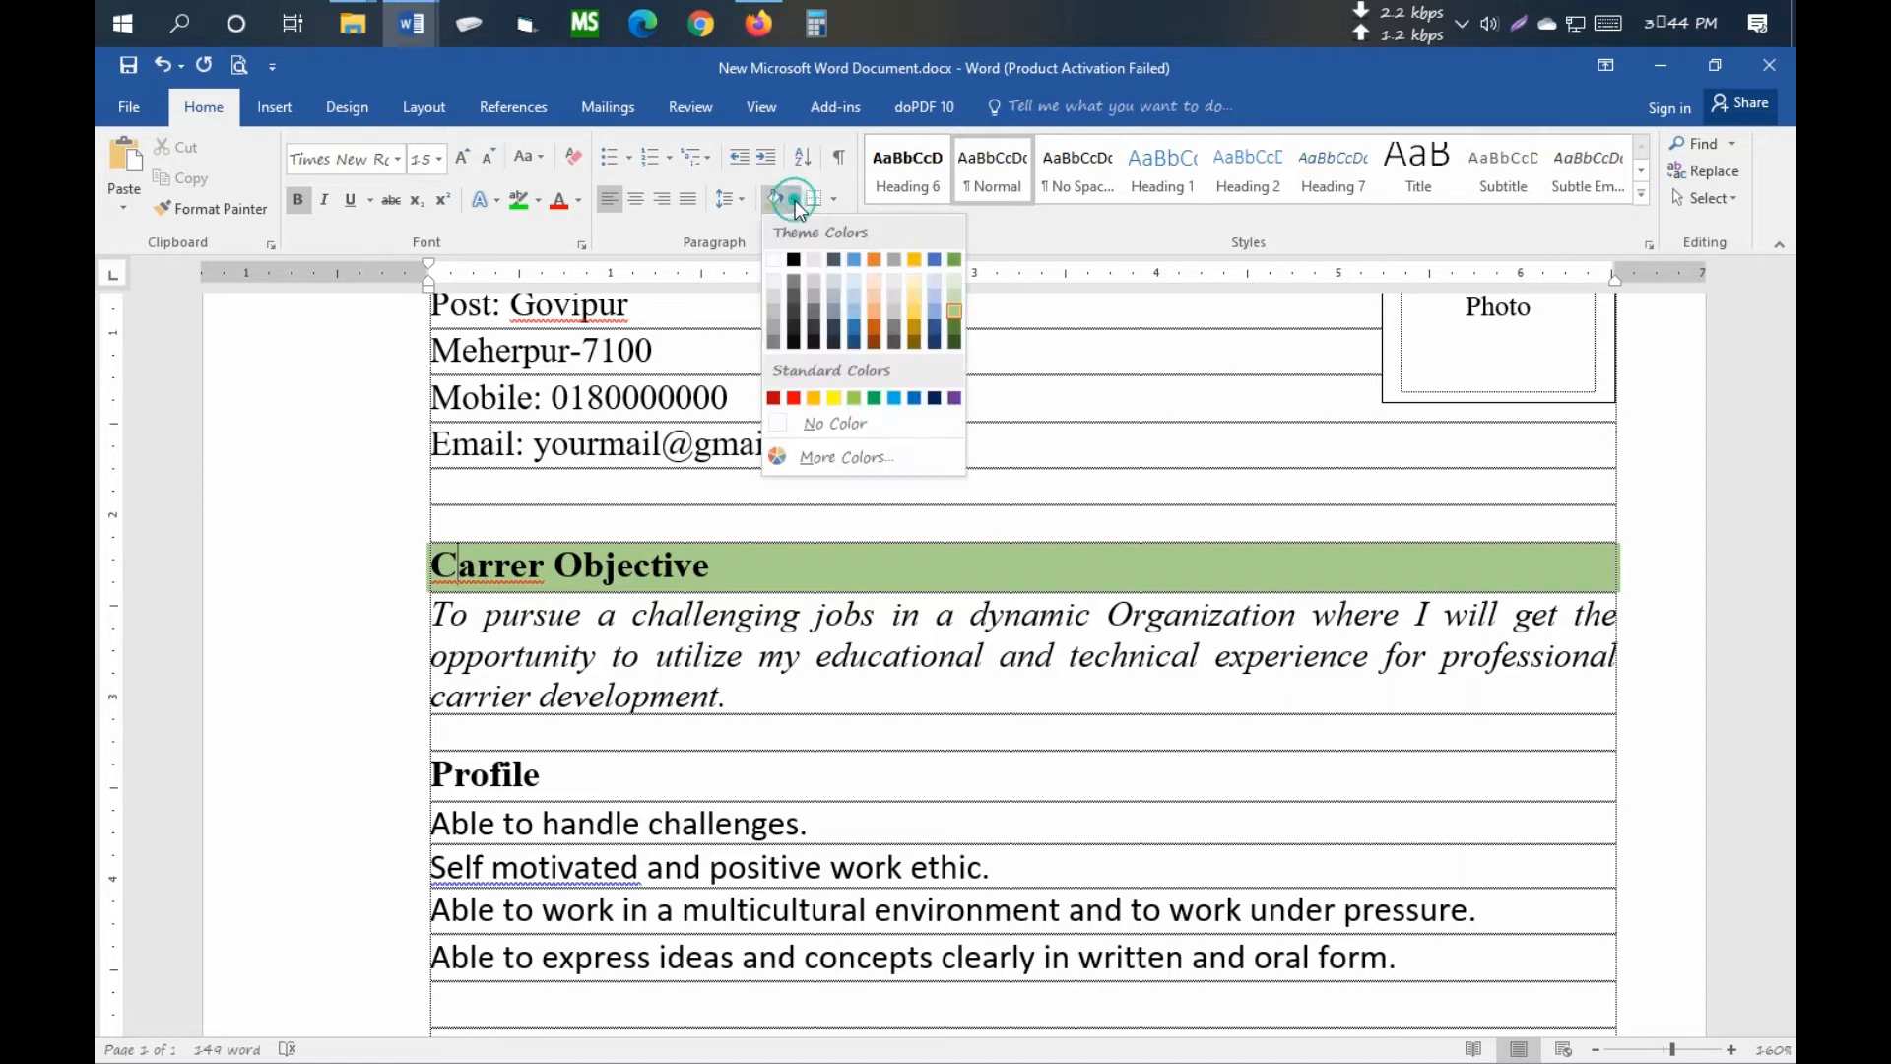
left_click(955, 328)
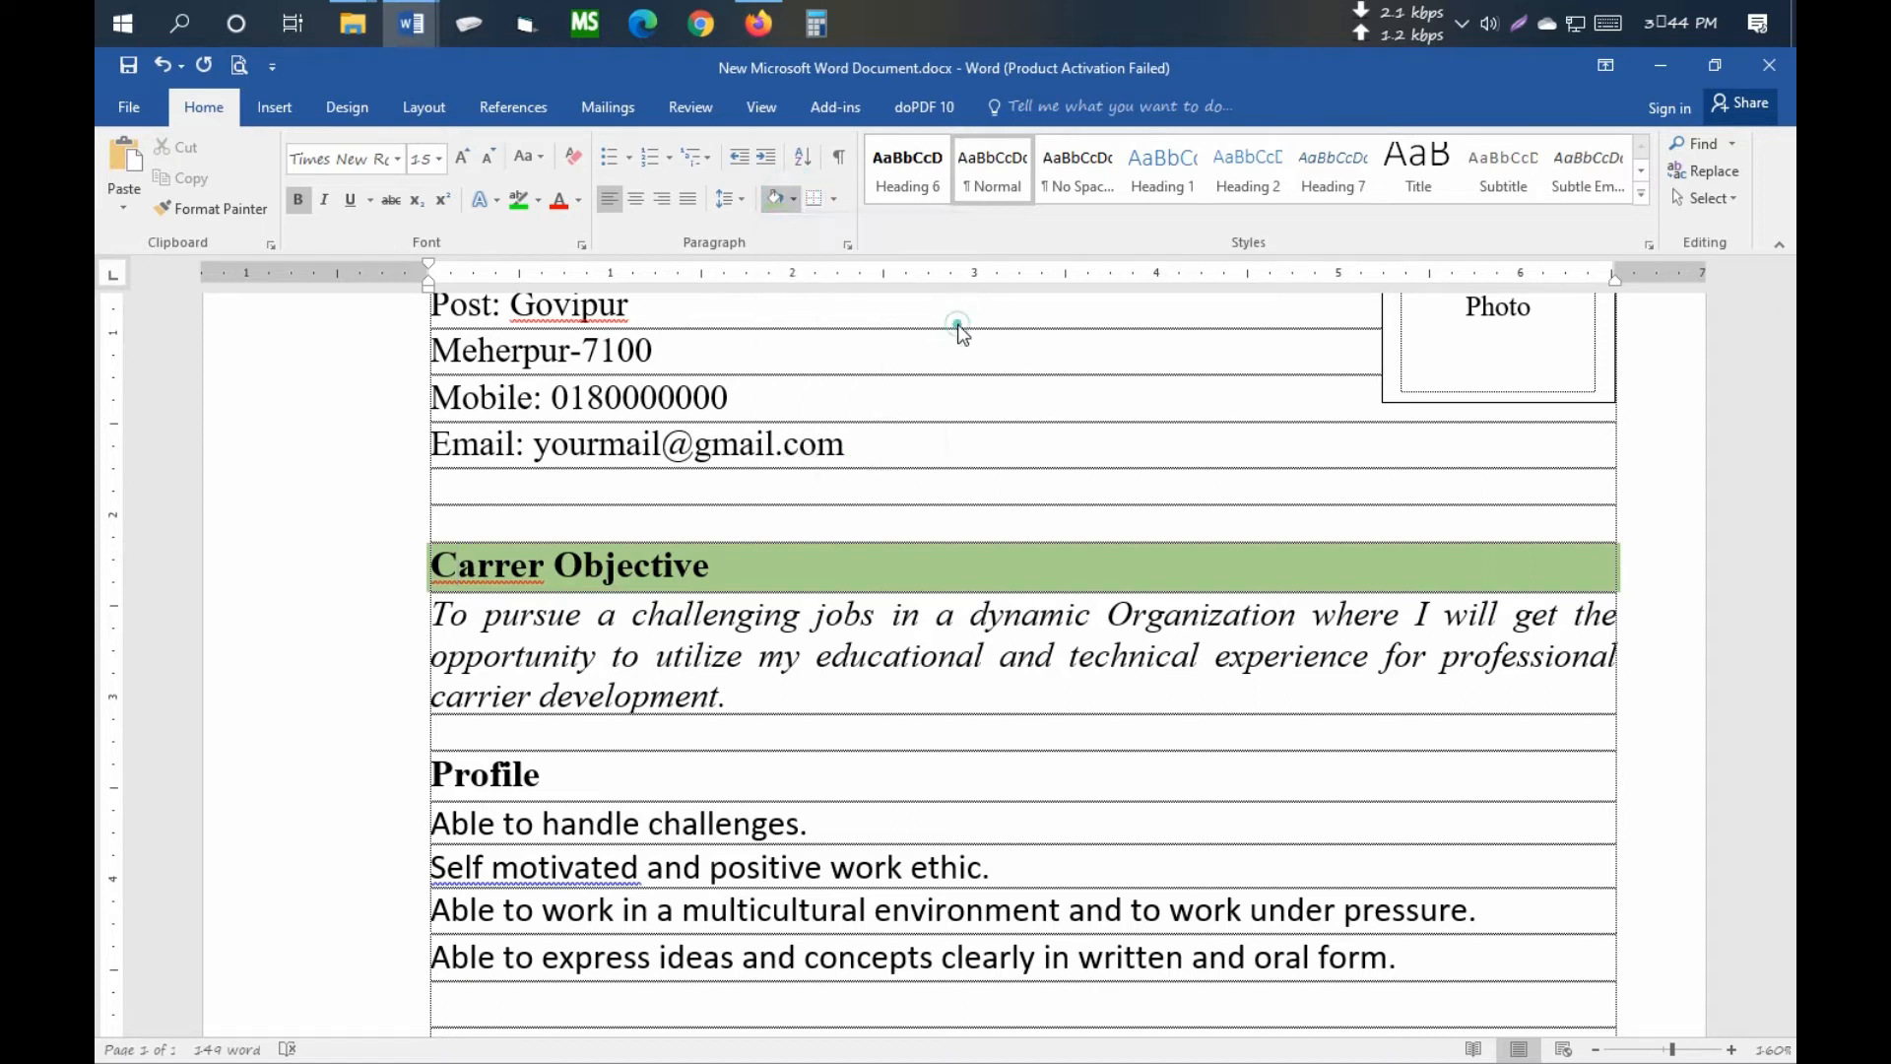
left_click(794, 199)
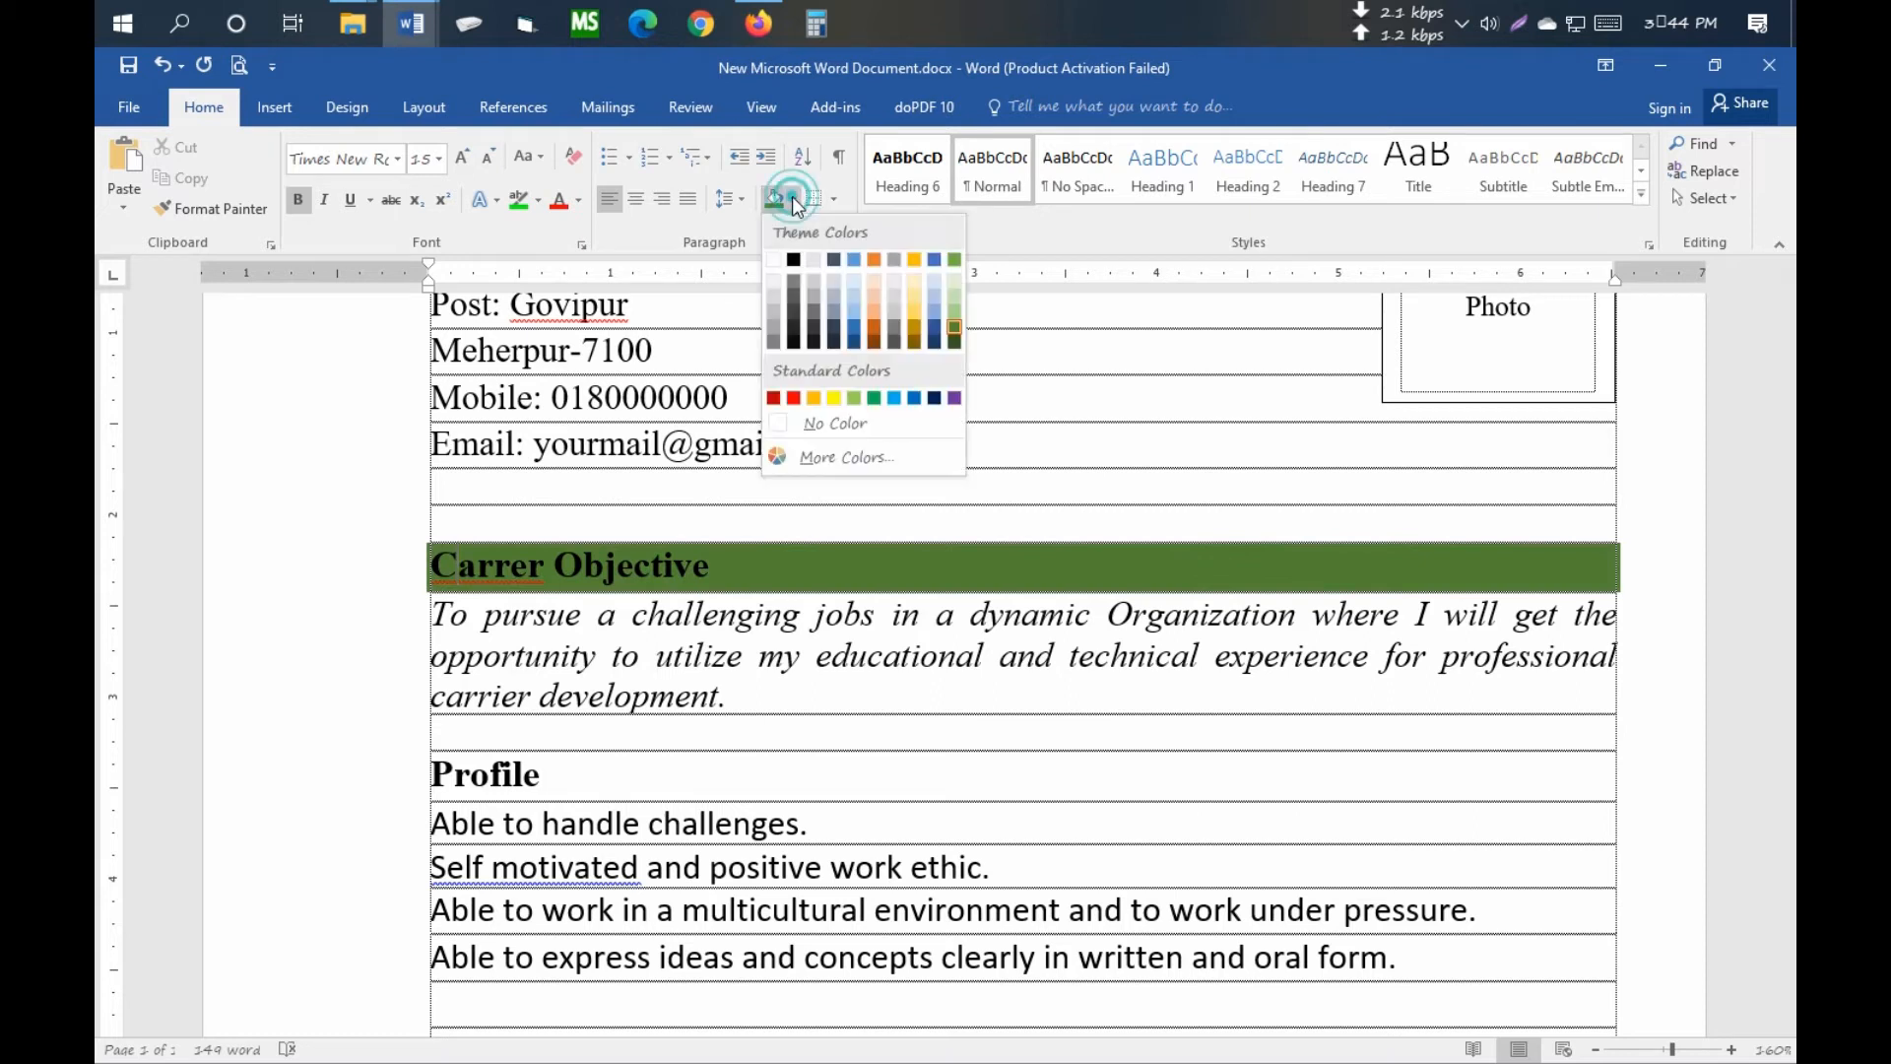
left_click(953, 304)
- Review spelling suggestions for Carrer, leaving the word unchanged
left_click(1018, 497)
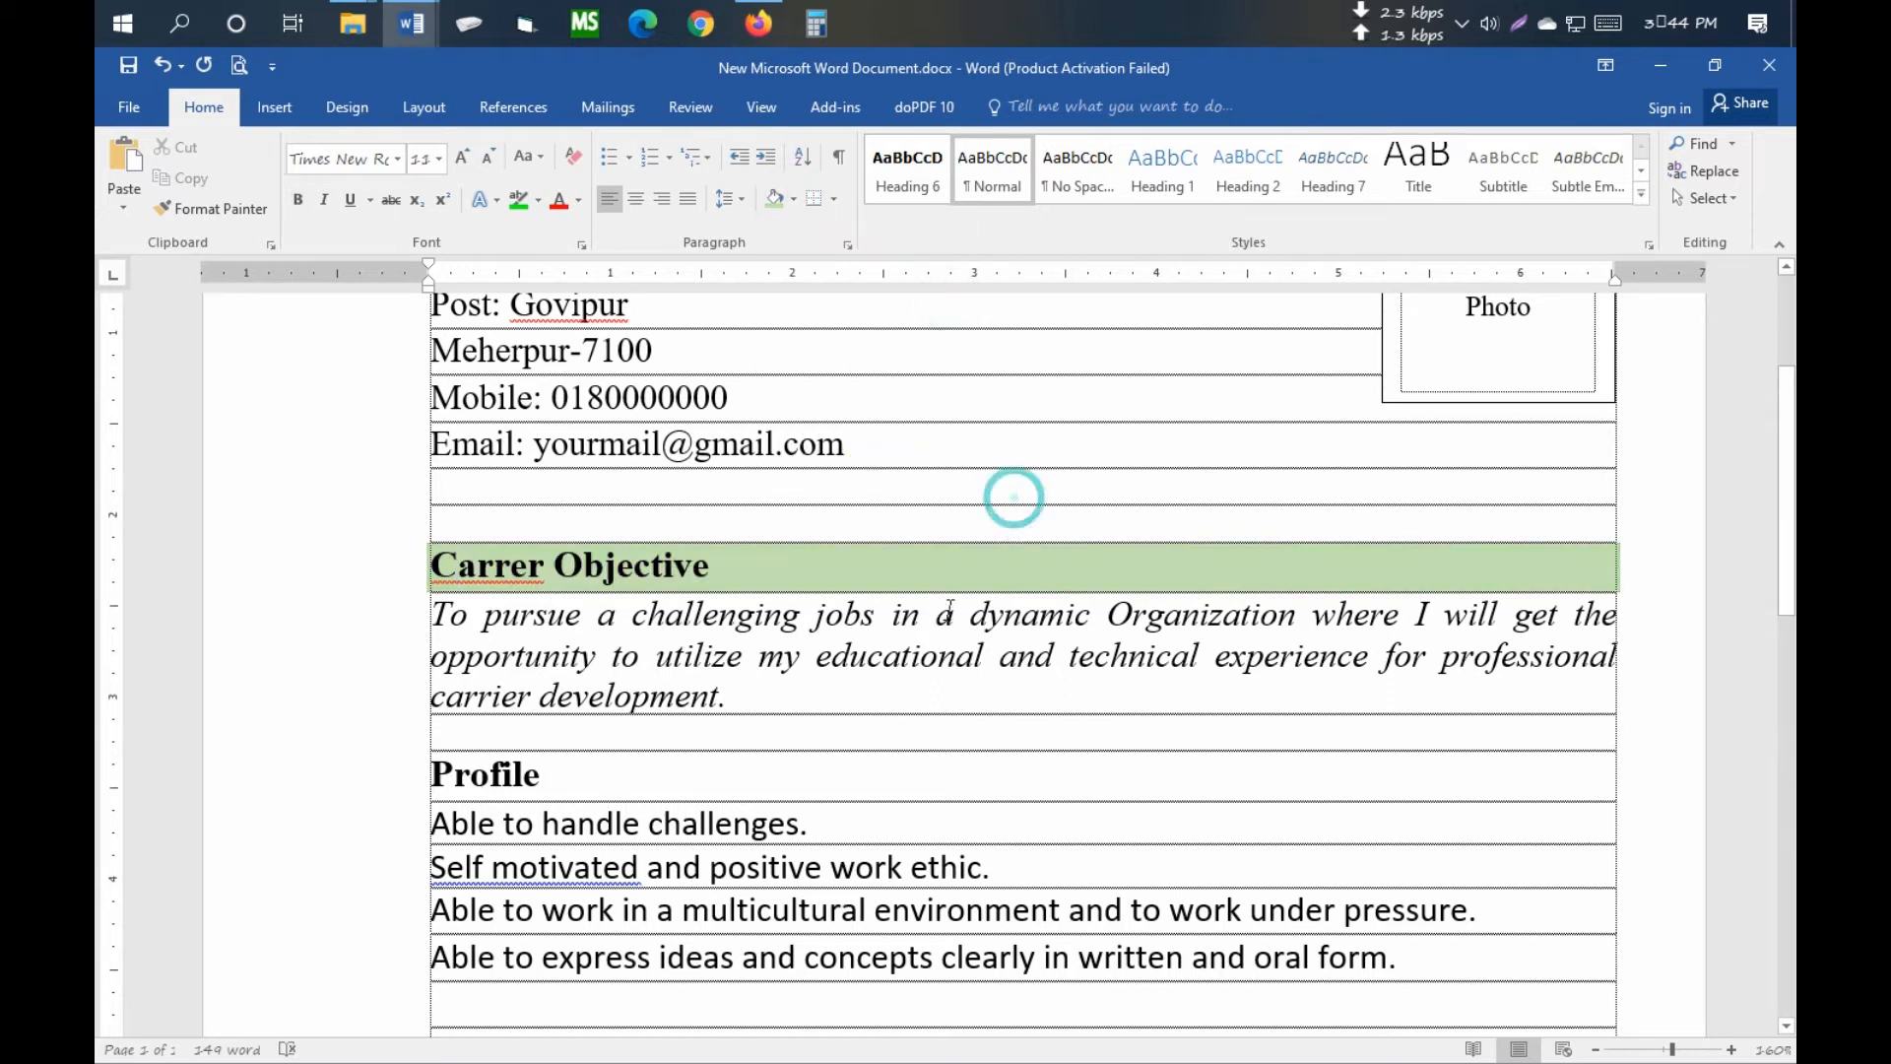
scroll(957, 542, "down", 1)
right_click(501, 485)
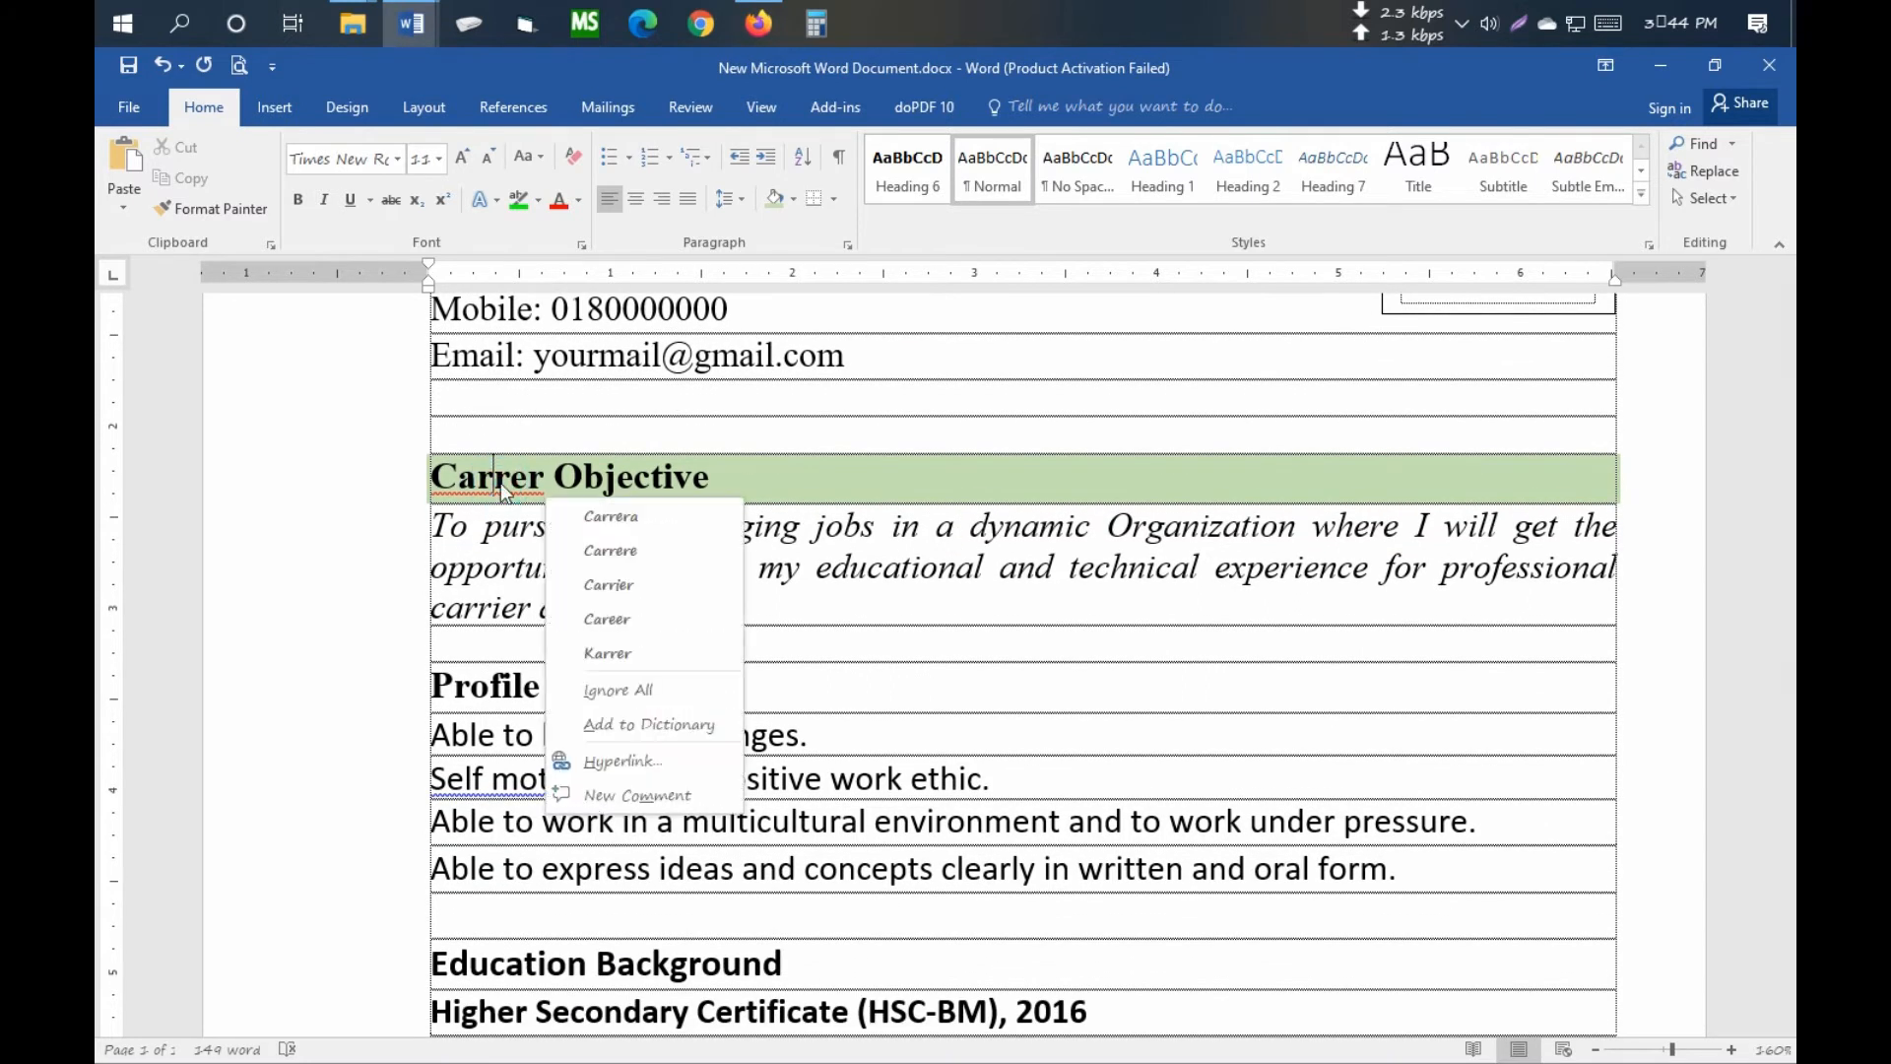
left_click(1030, 522)
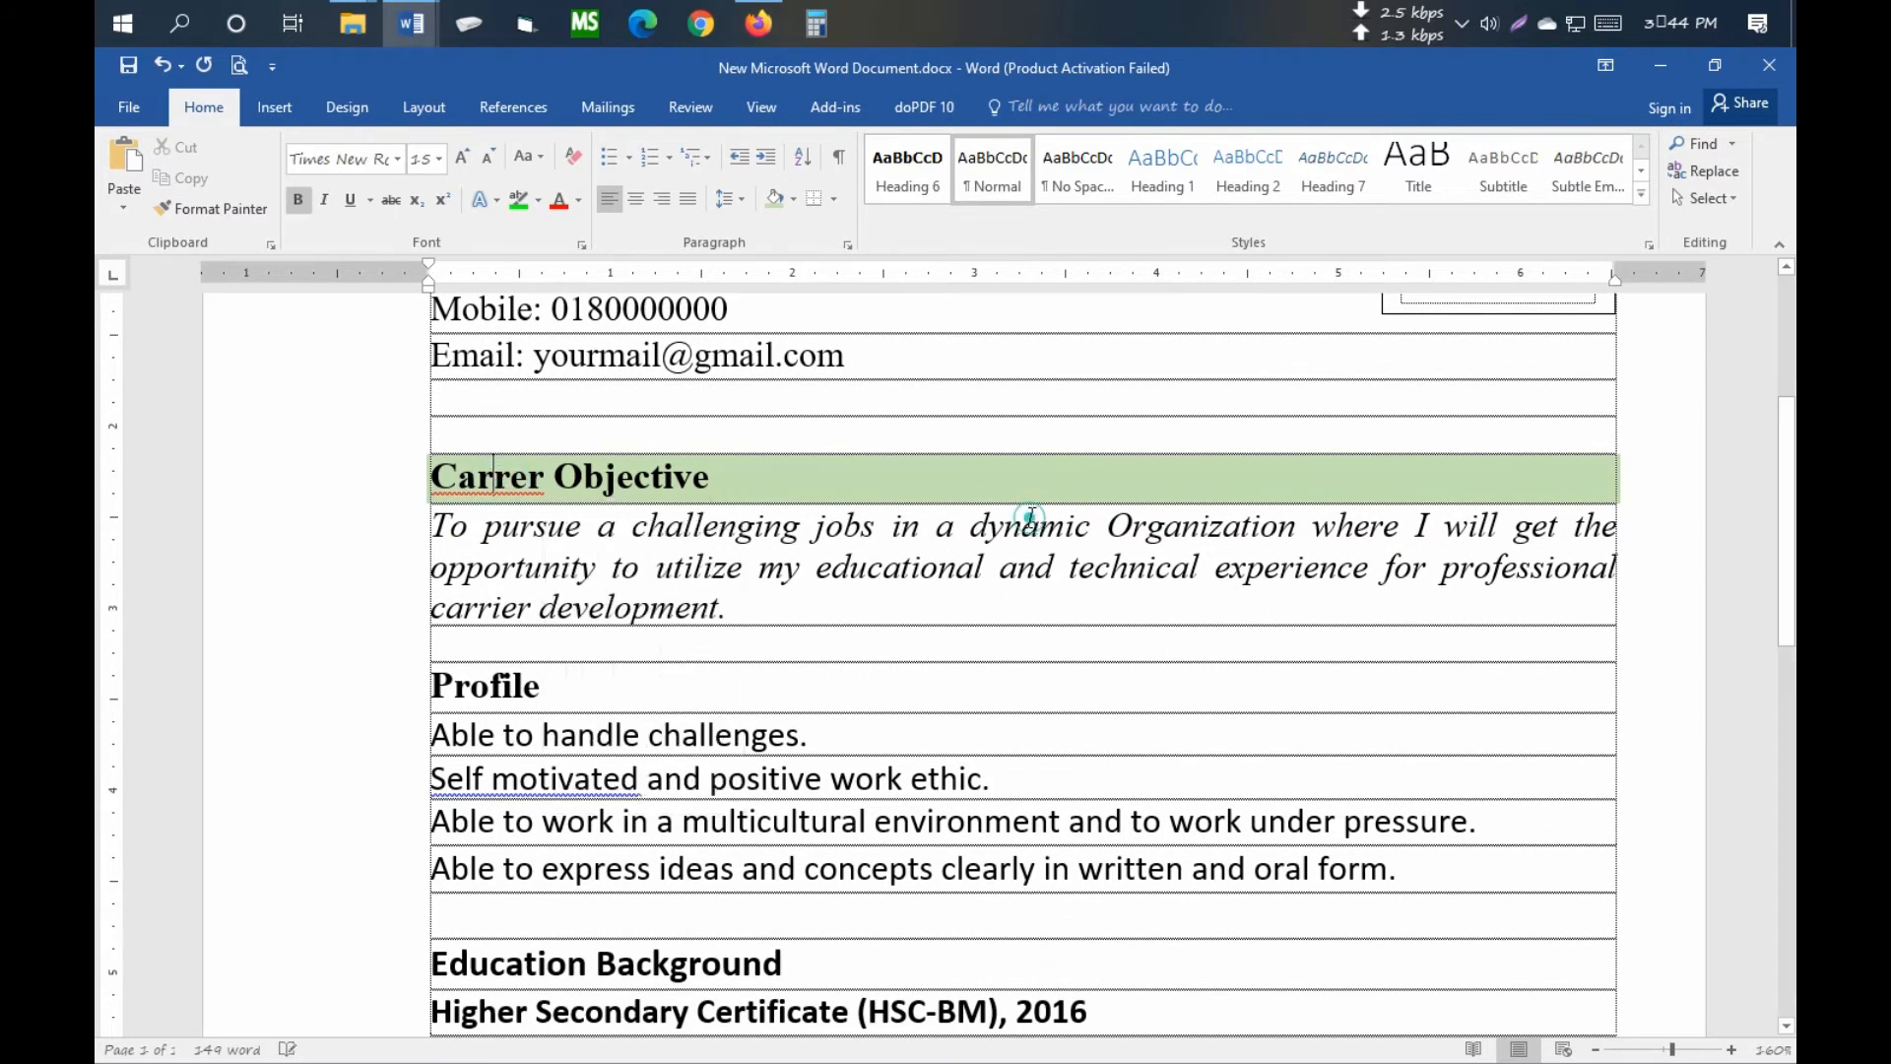
scroll(1034, 591, "down", 3)
scroll(569, 445, "up", 1)
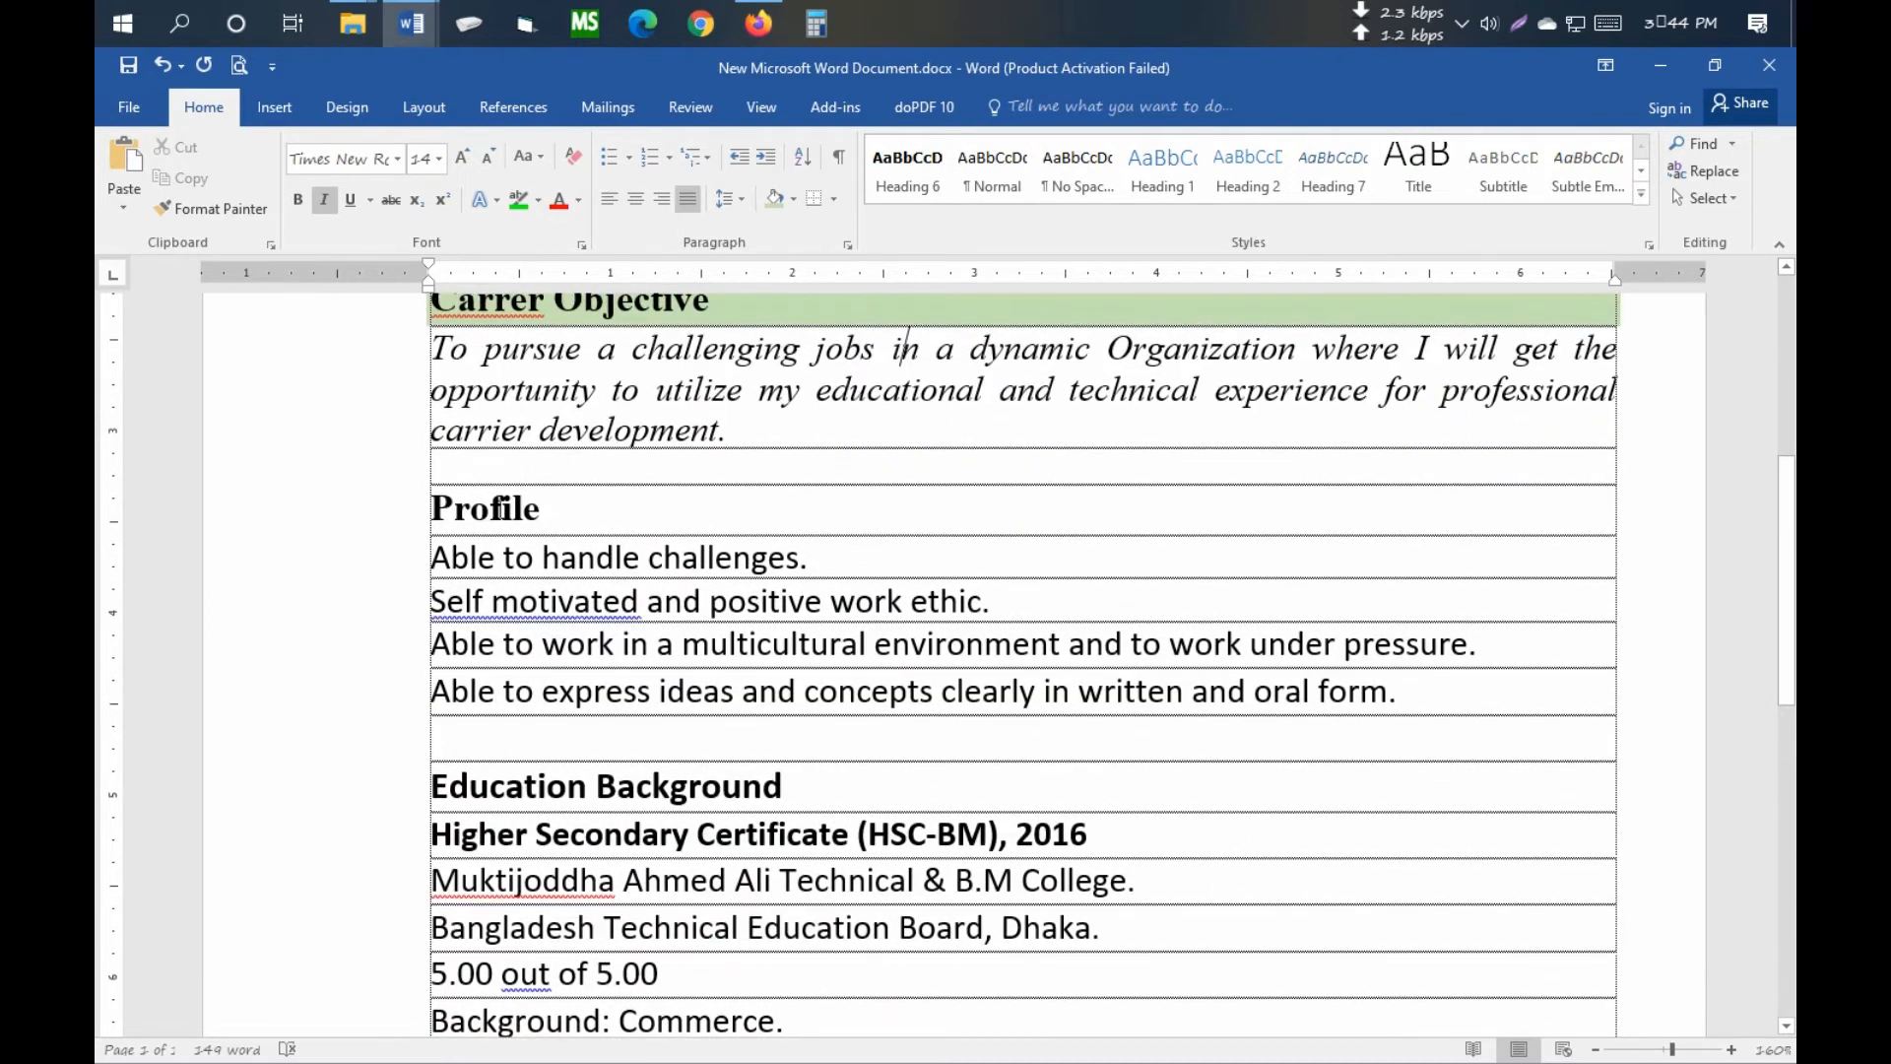
- Shade the Profile and Education Background heading rows light green
left_click(500, 508)
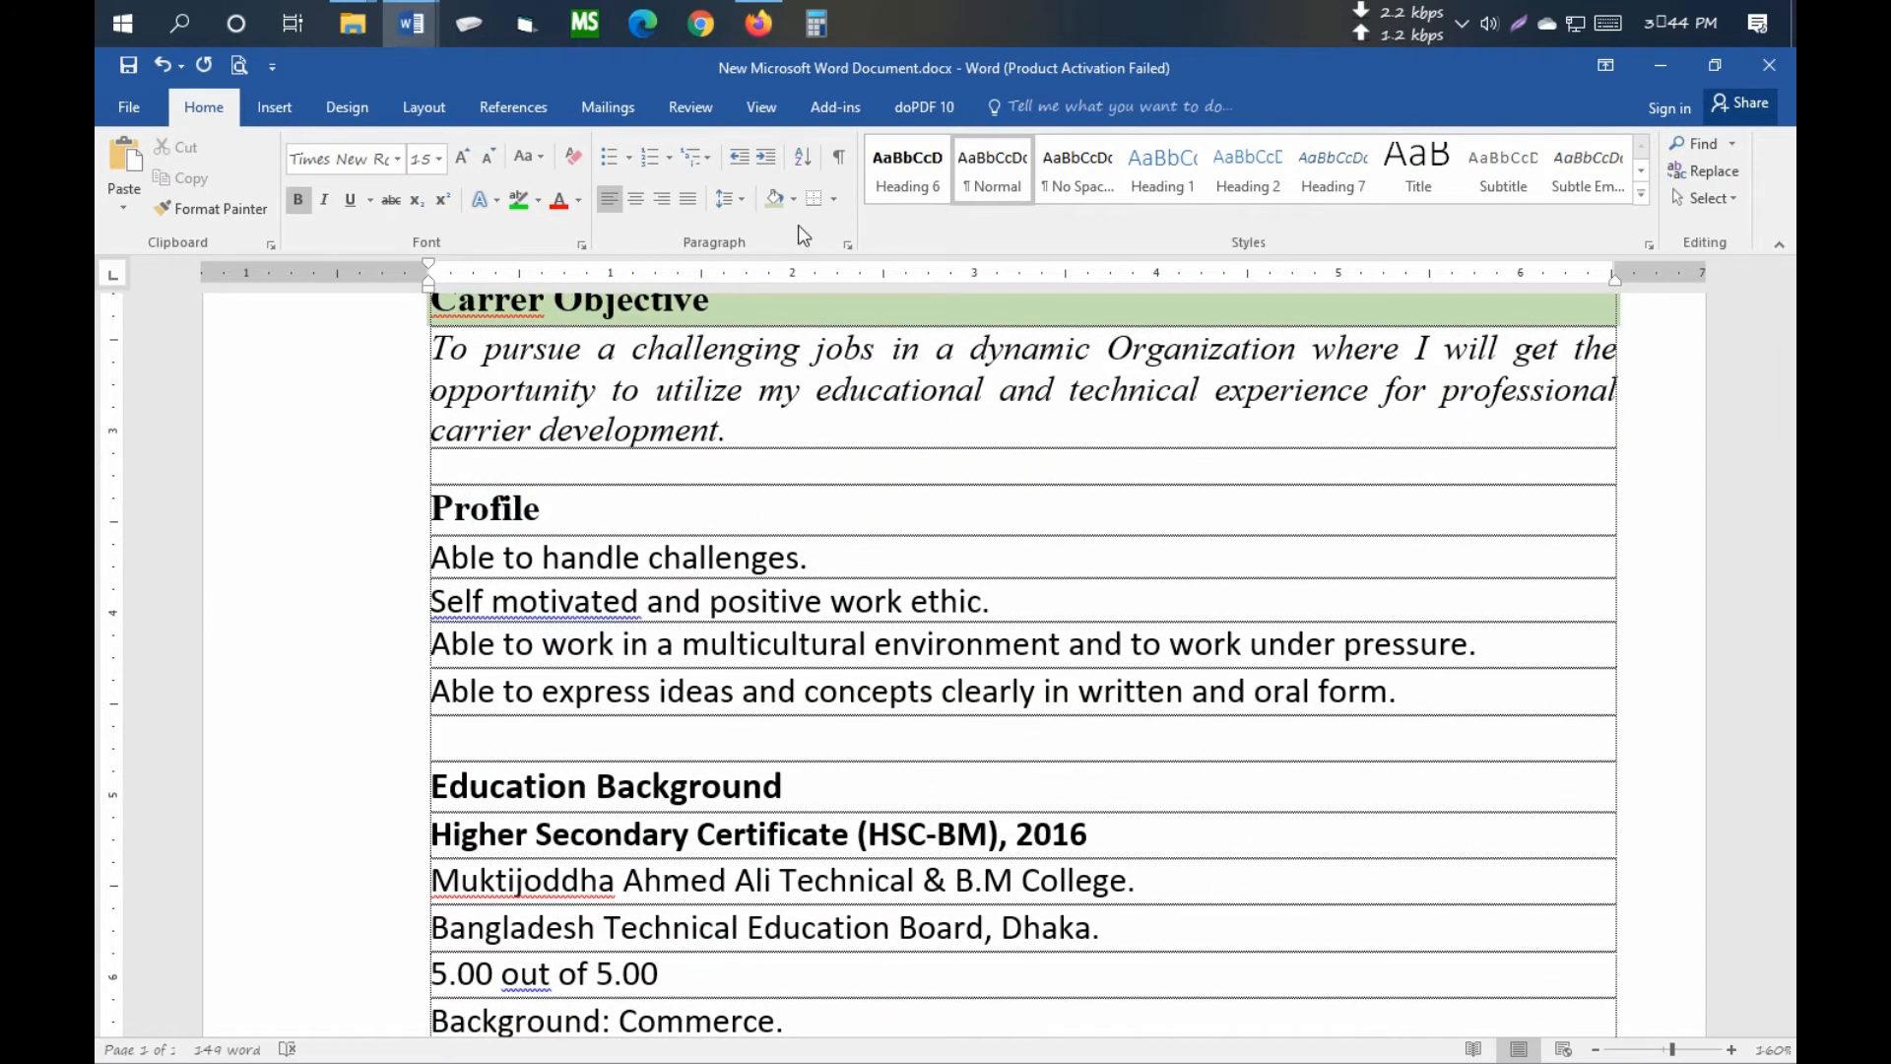
left_click(793, 199)
left_click(955, 303)
scroll(543, 512, "down", 3)
left_click(491, 520)
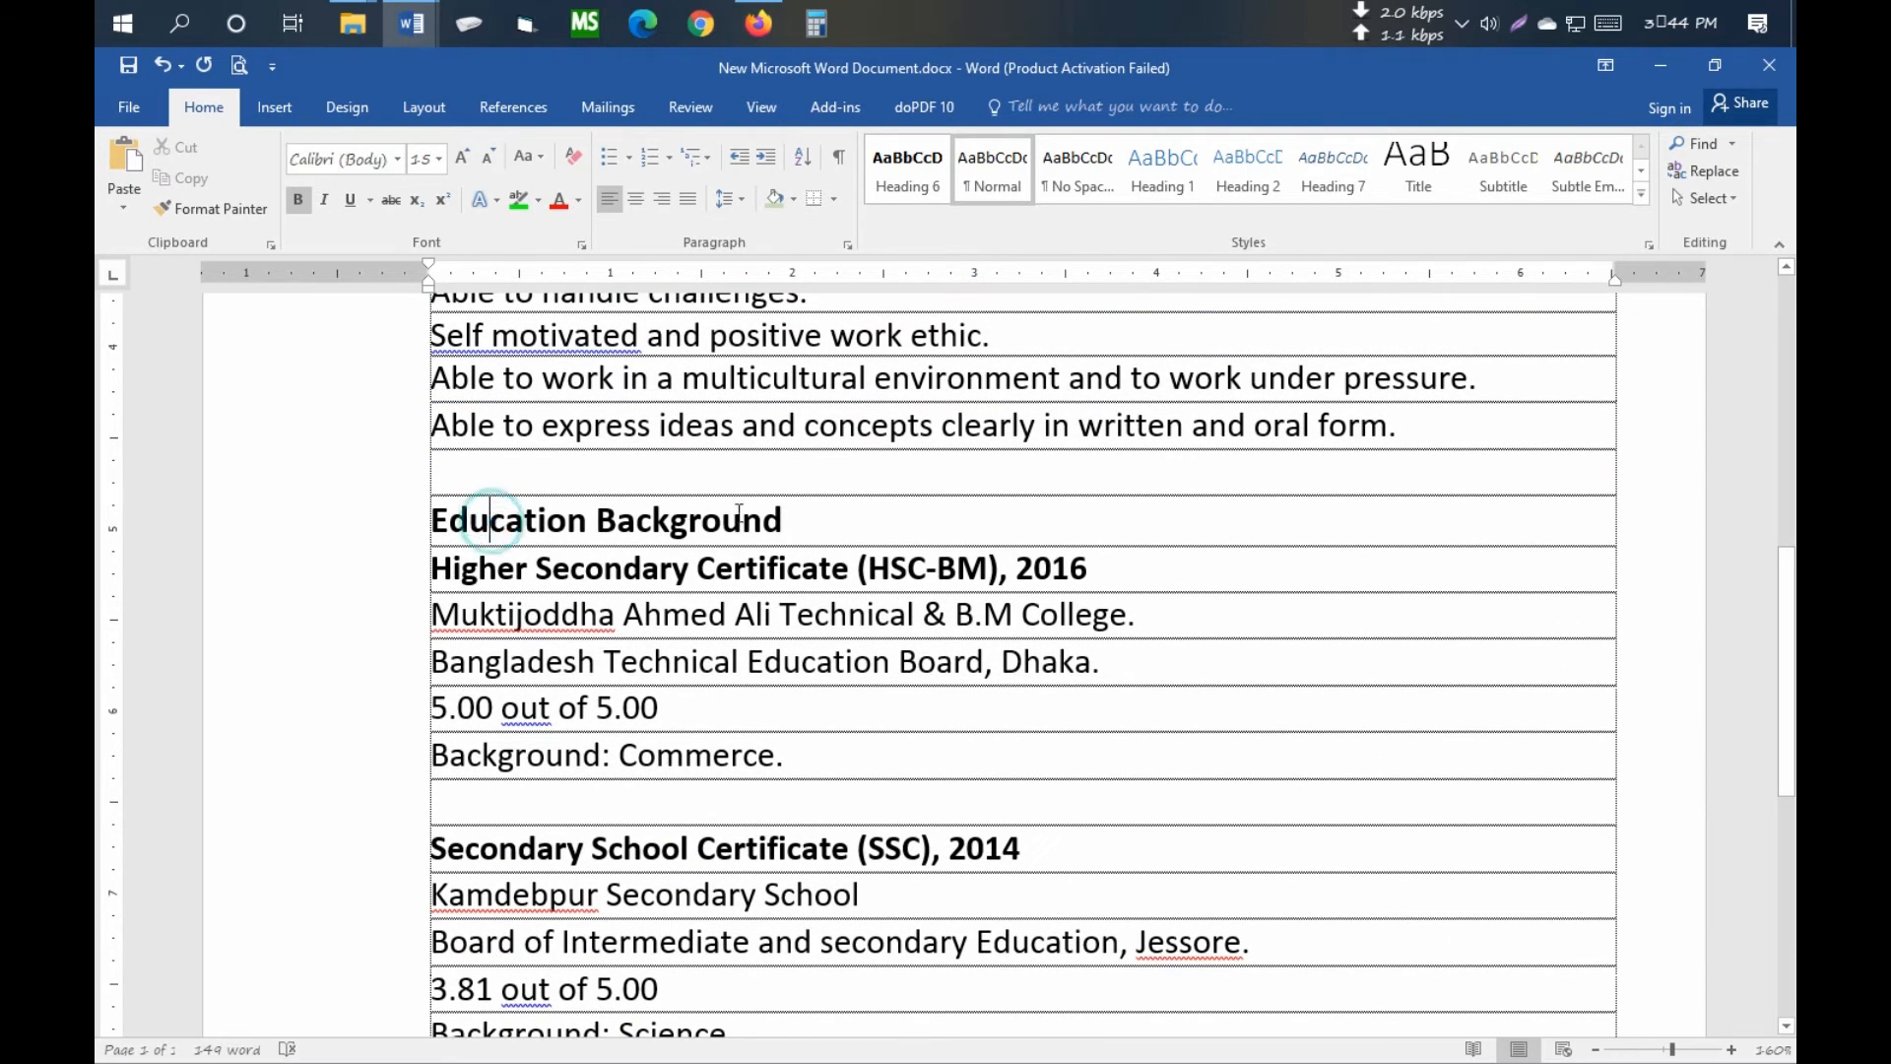
left_click(792, 203)
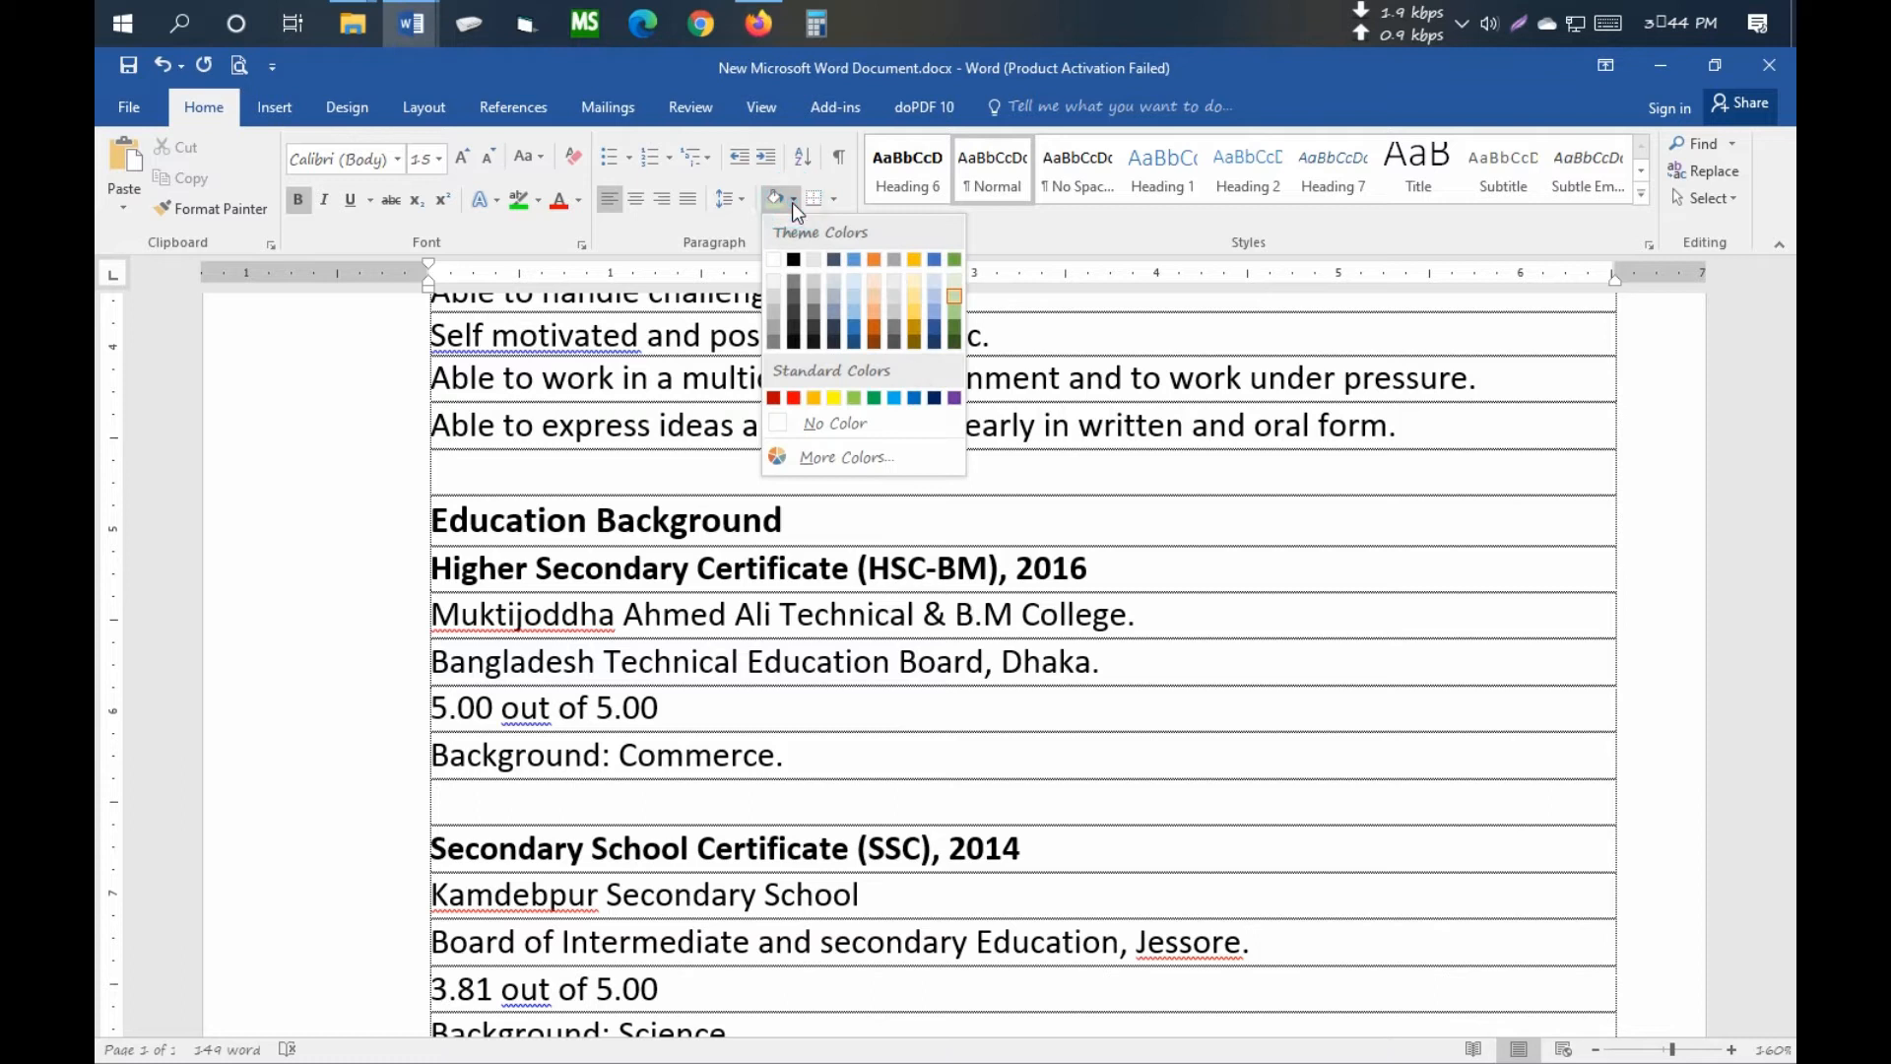
left_click(951, 294)
- Give the Computer Skills heading row the same light green shading
scroll(888, 538, "down", 4)
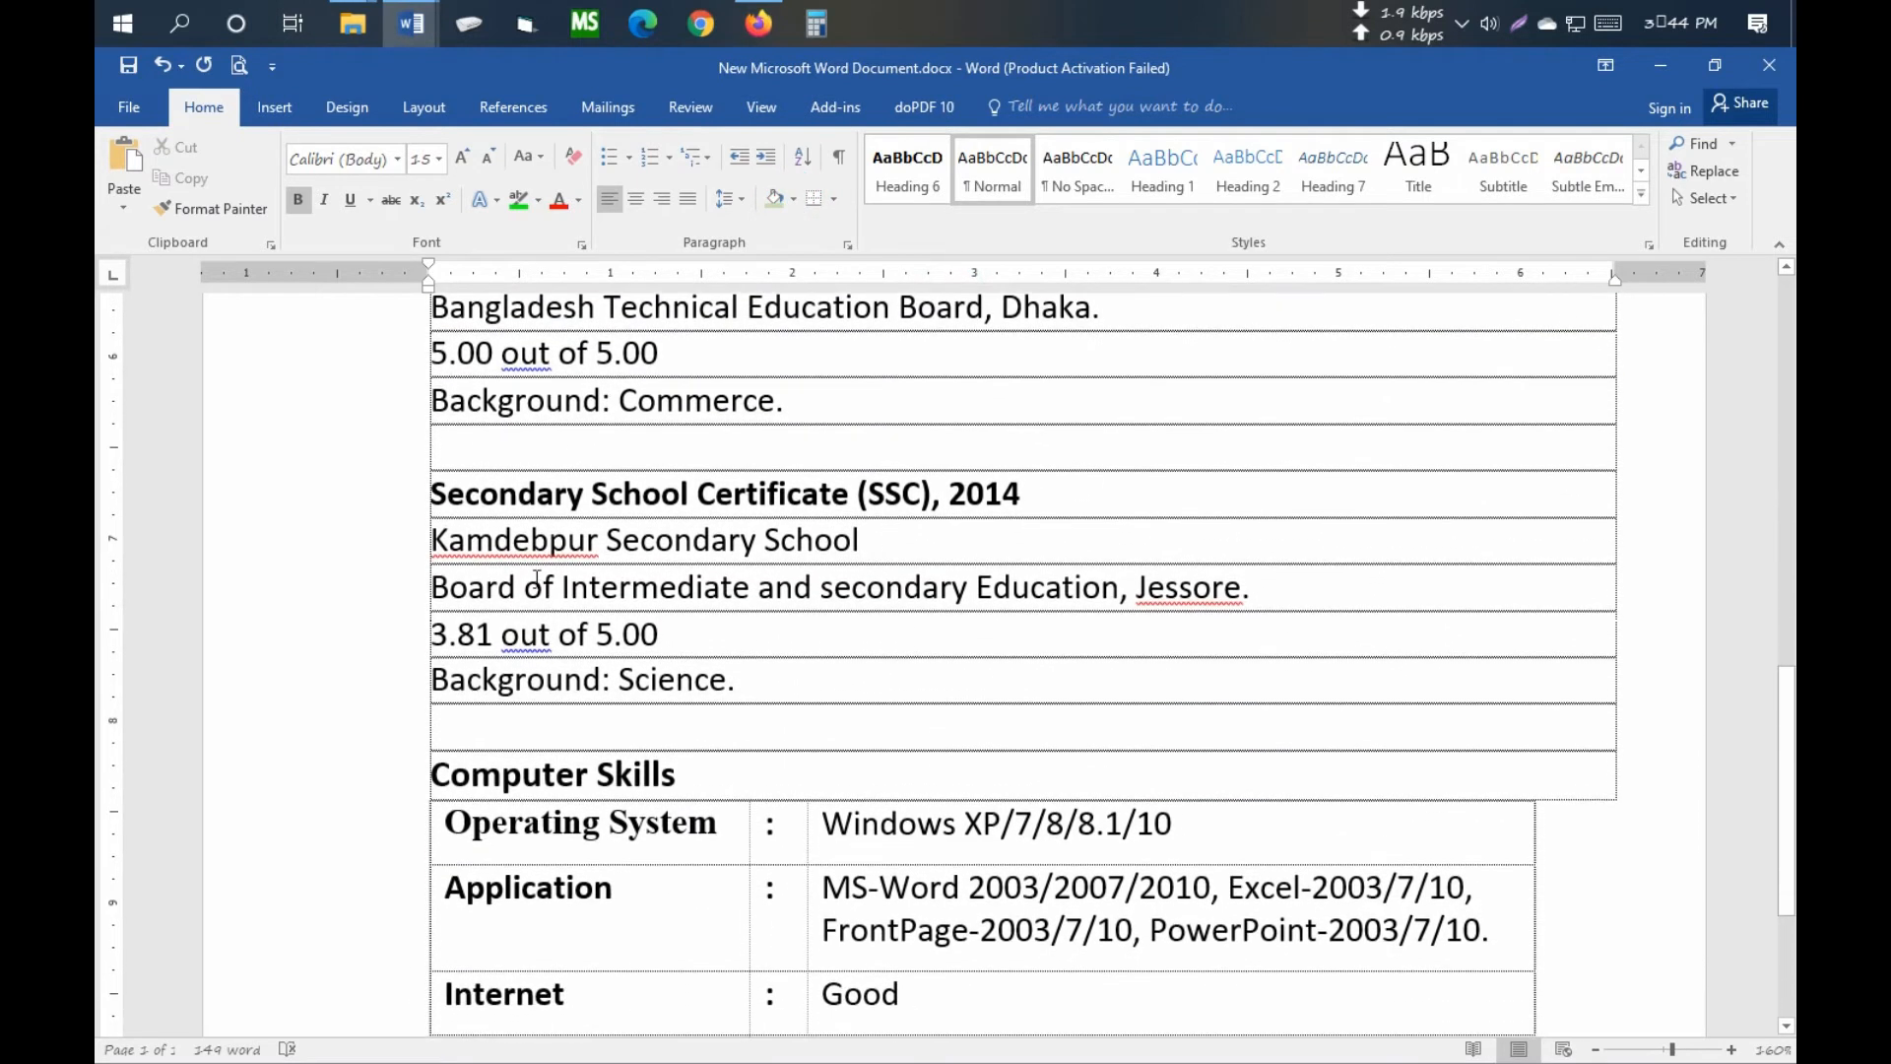
scroll(540, 579, "down", 3)
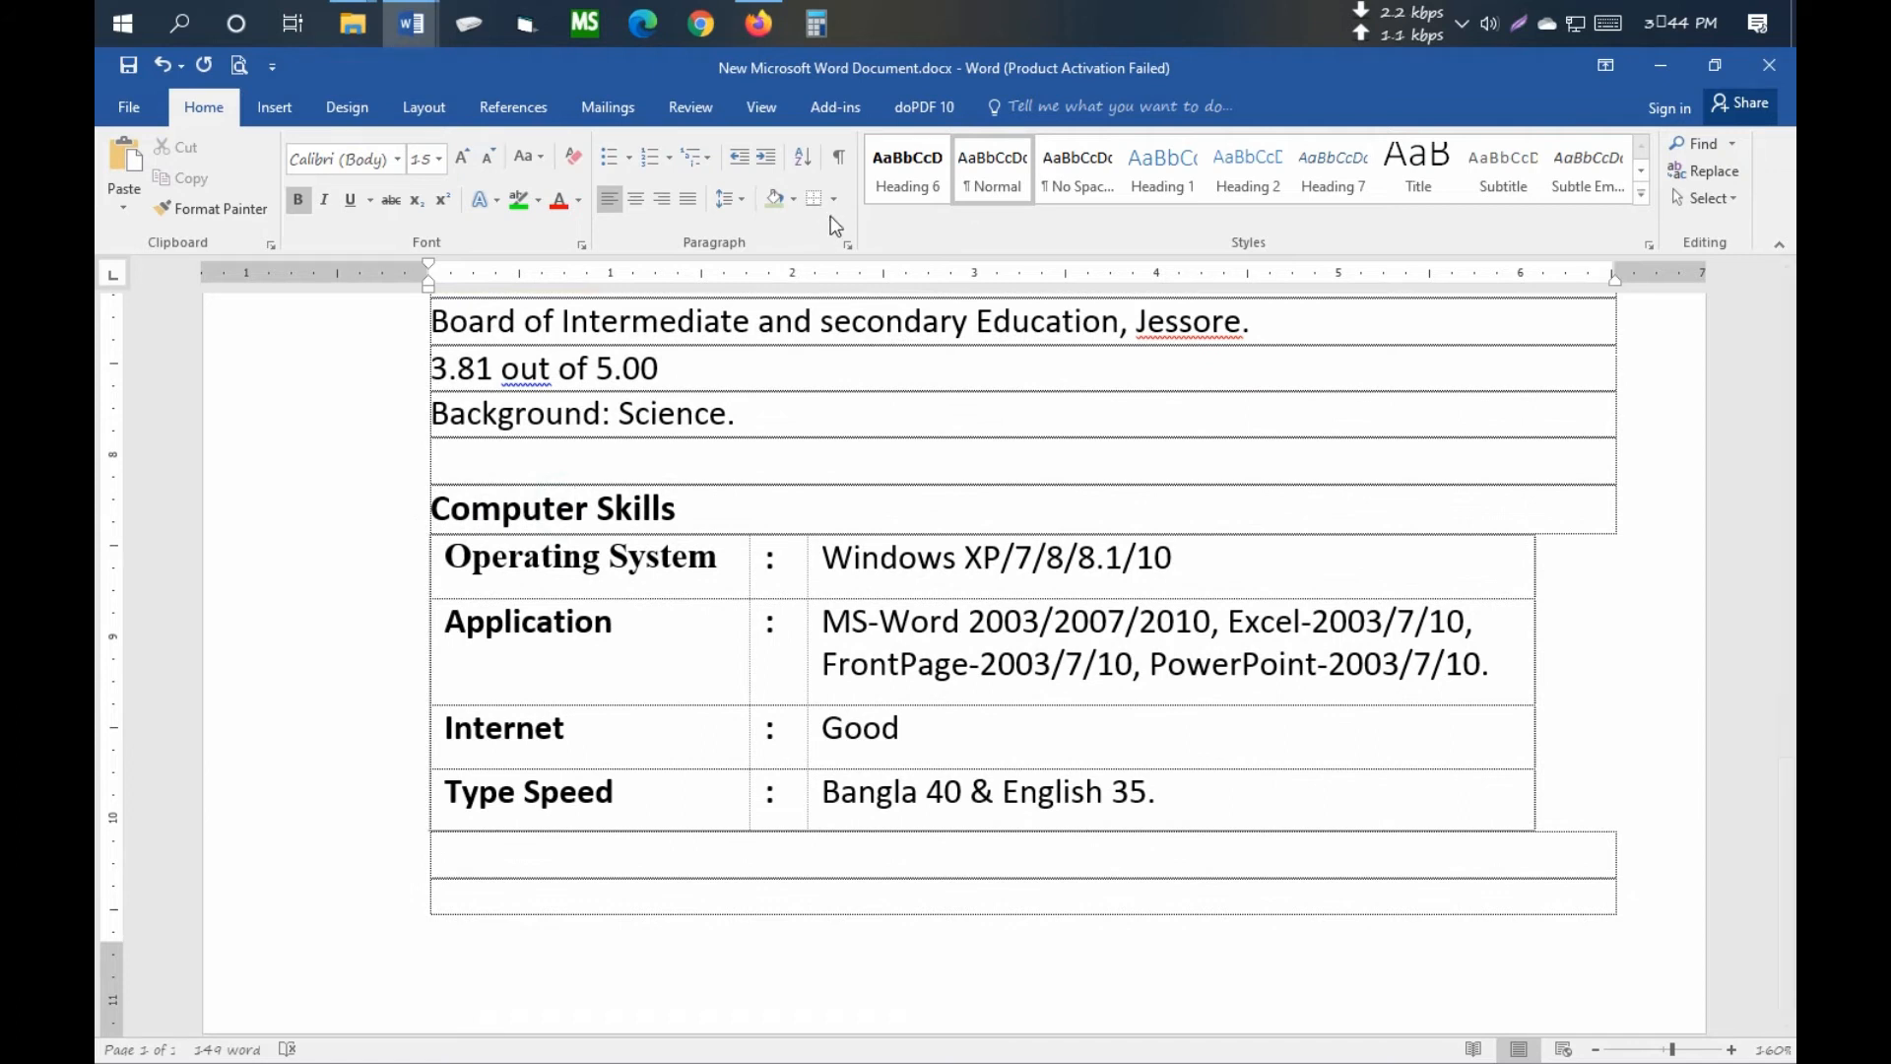
left_click(794, 200)
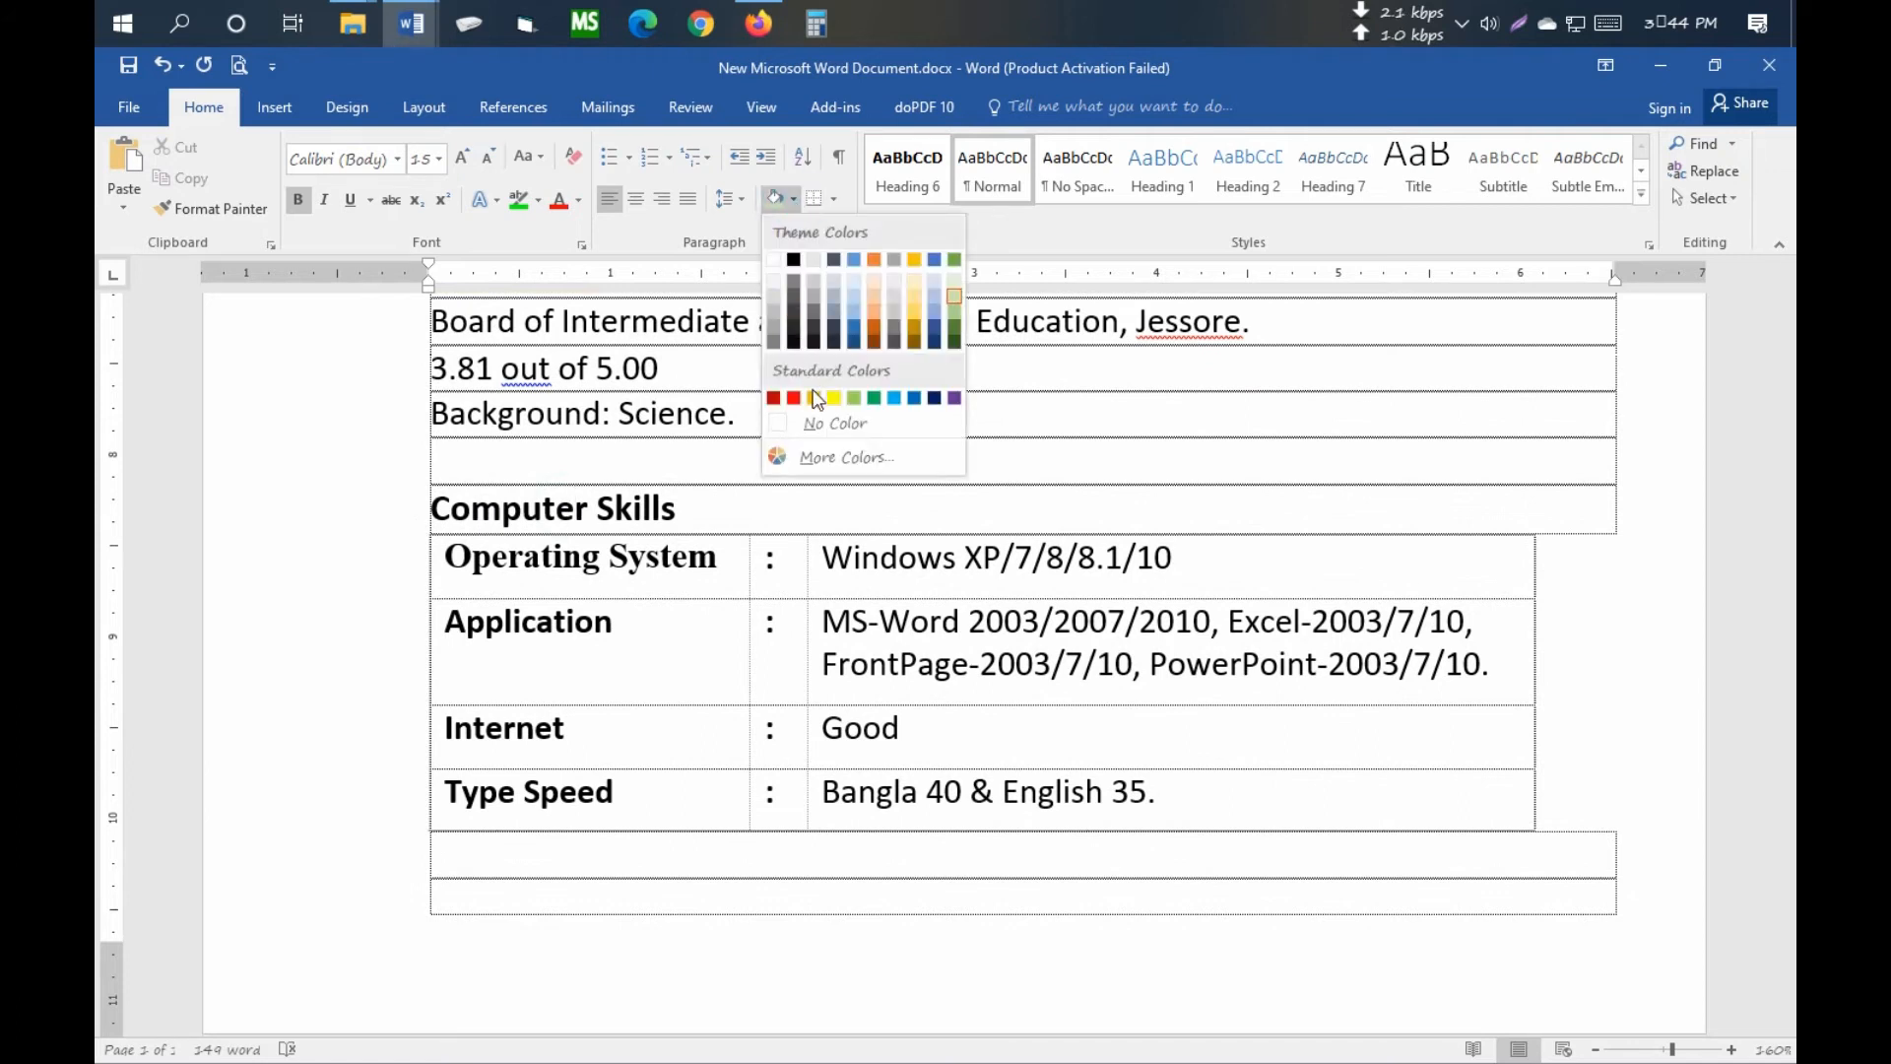
left_click(951, 297)
scroll(1040, 599, "up", 6)
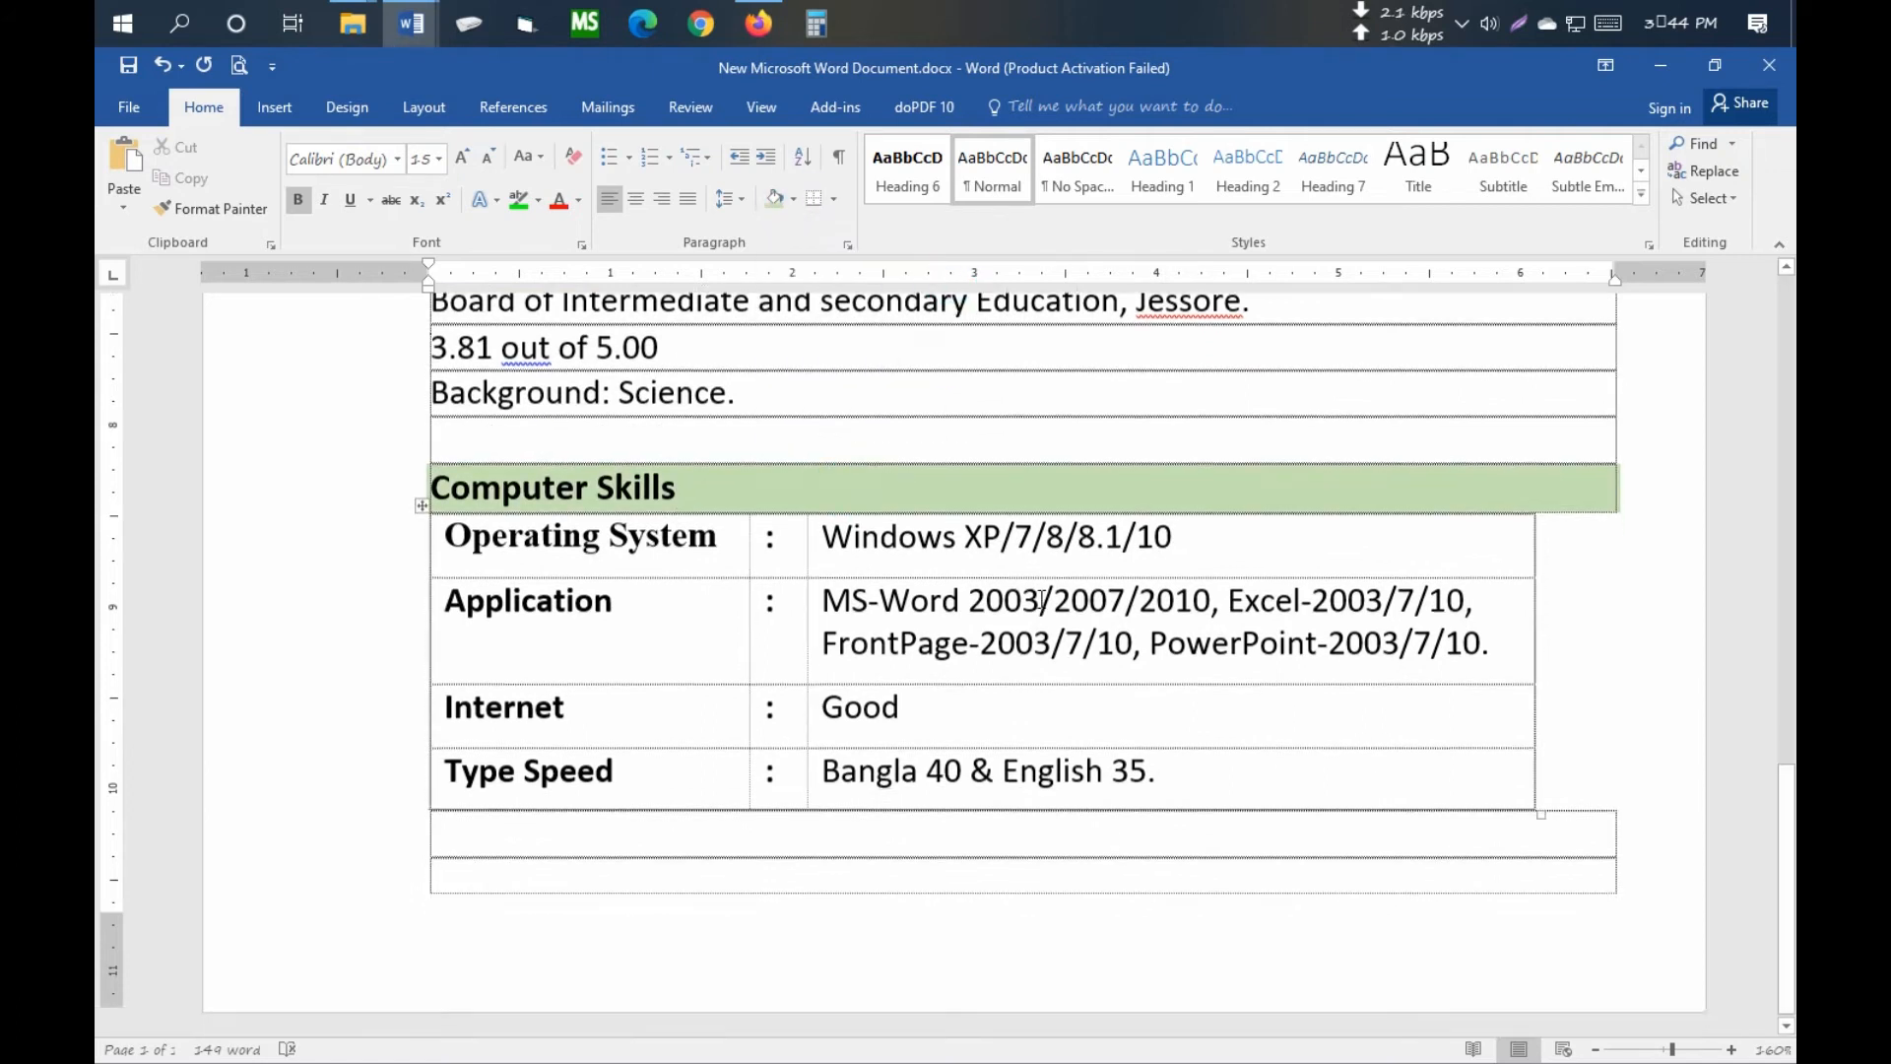
scroll(1039, 599, "up", 10)
left_click(906, 591)
left_click(589, 446)
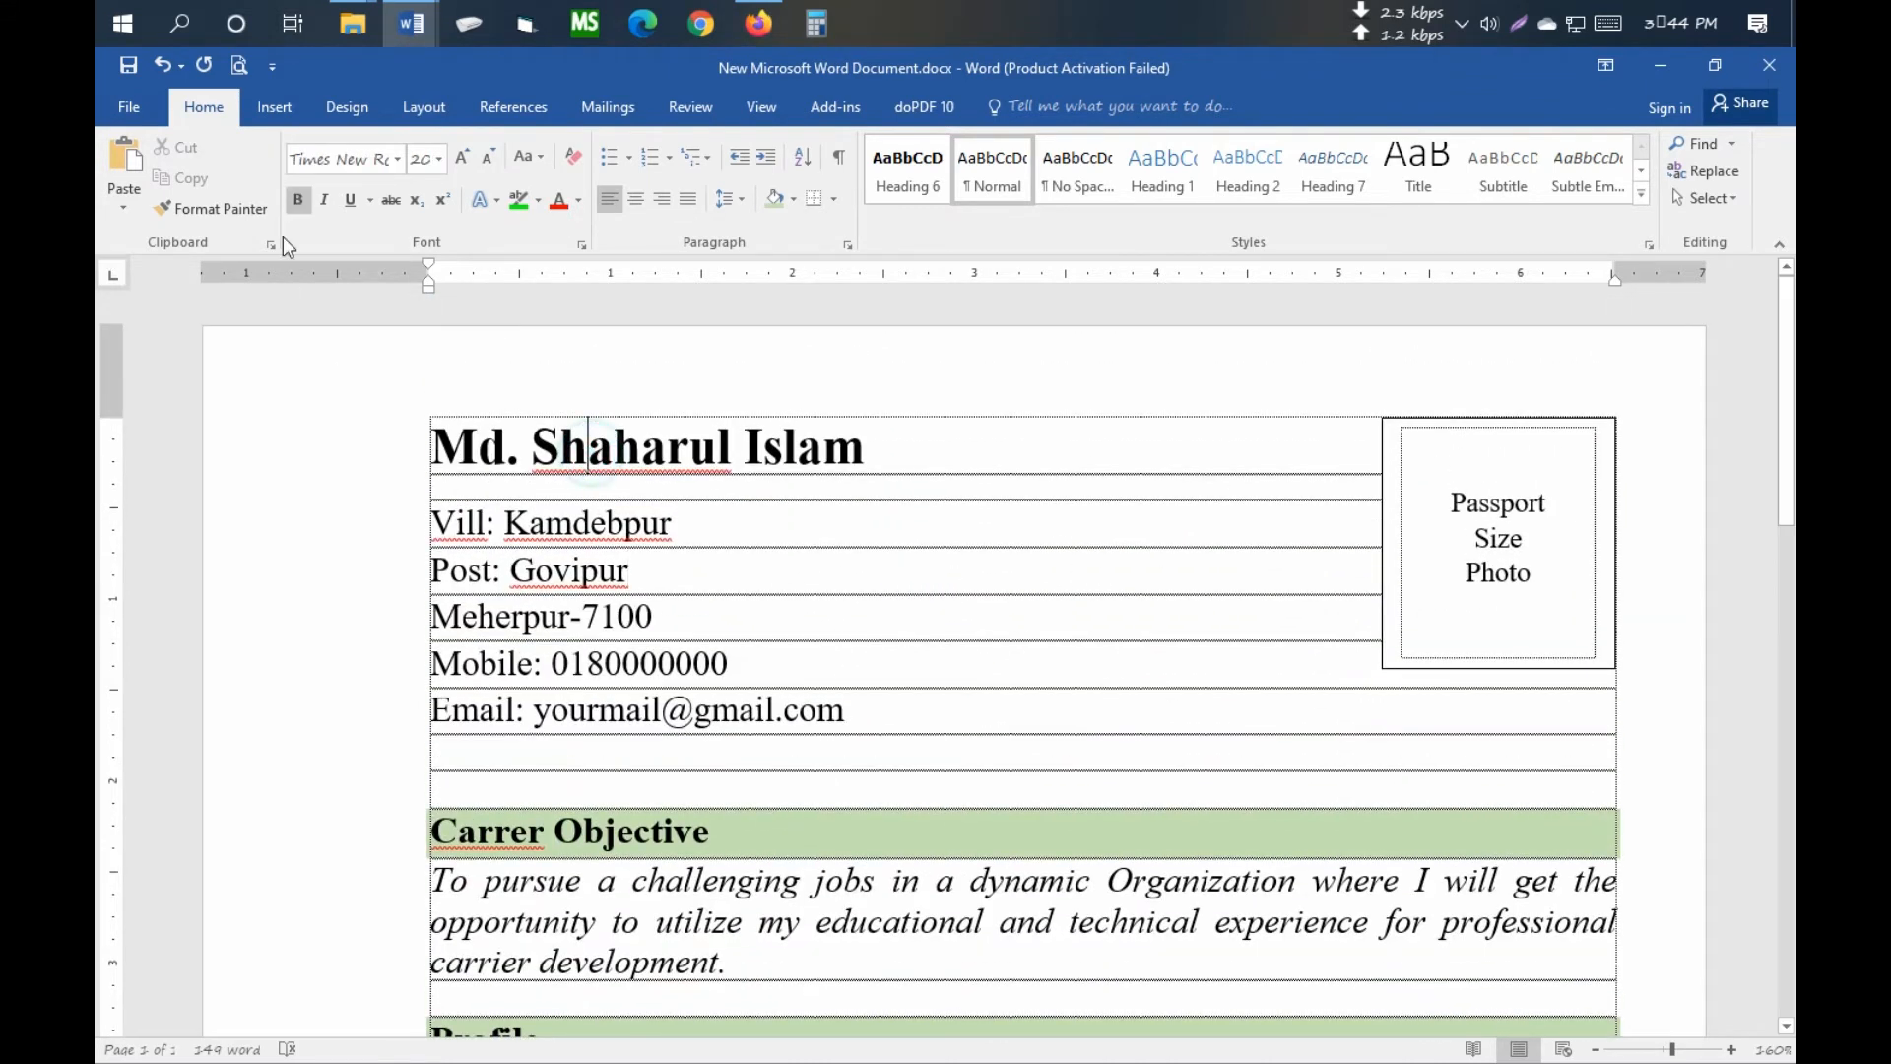
left_click(239, 65)
scroll(1384, 710, "up", 4, "ctrl")
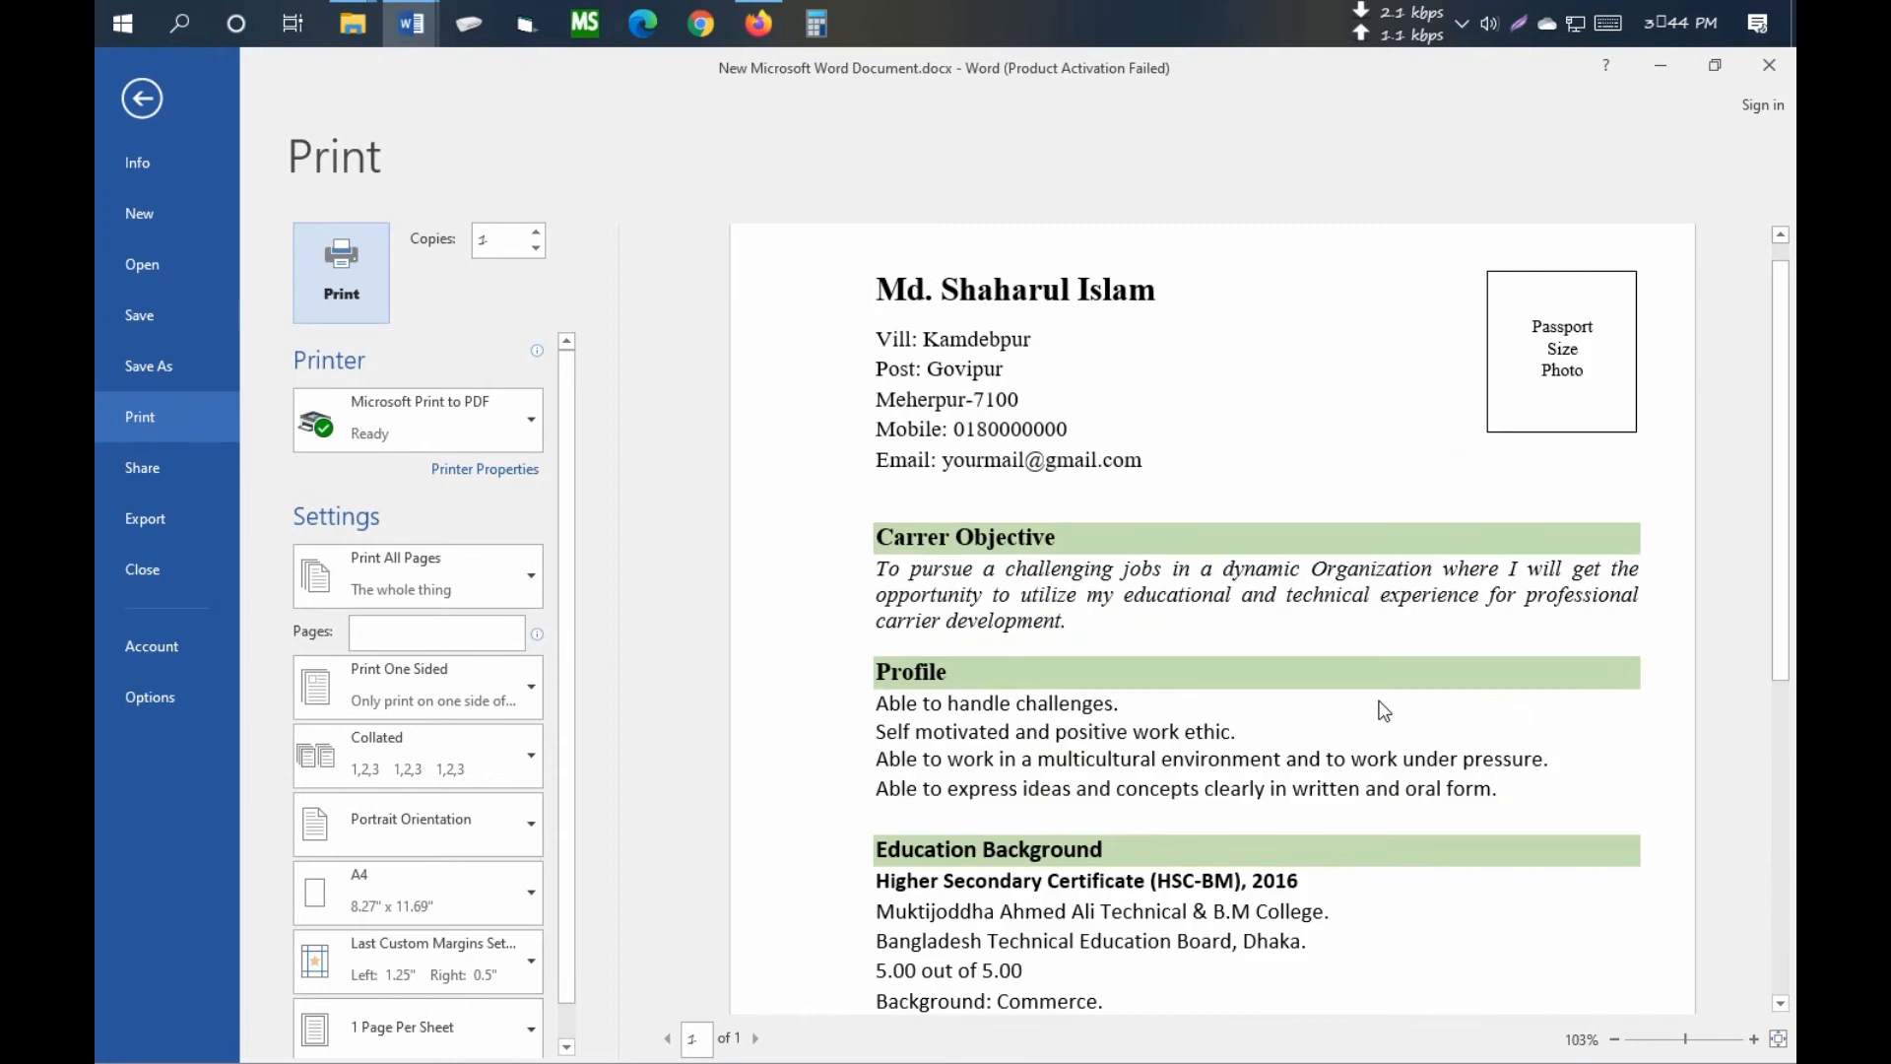
scroll(1393, 808, "down", 5)
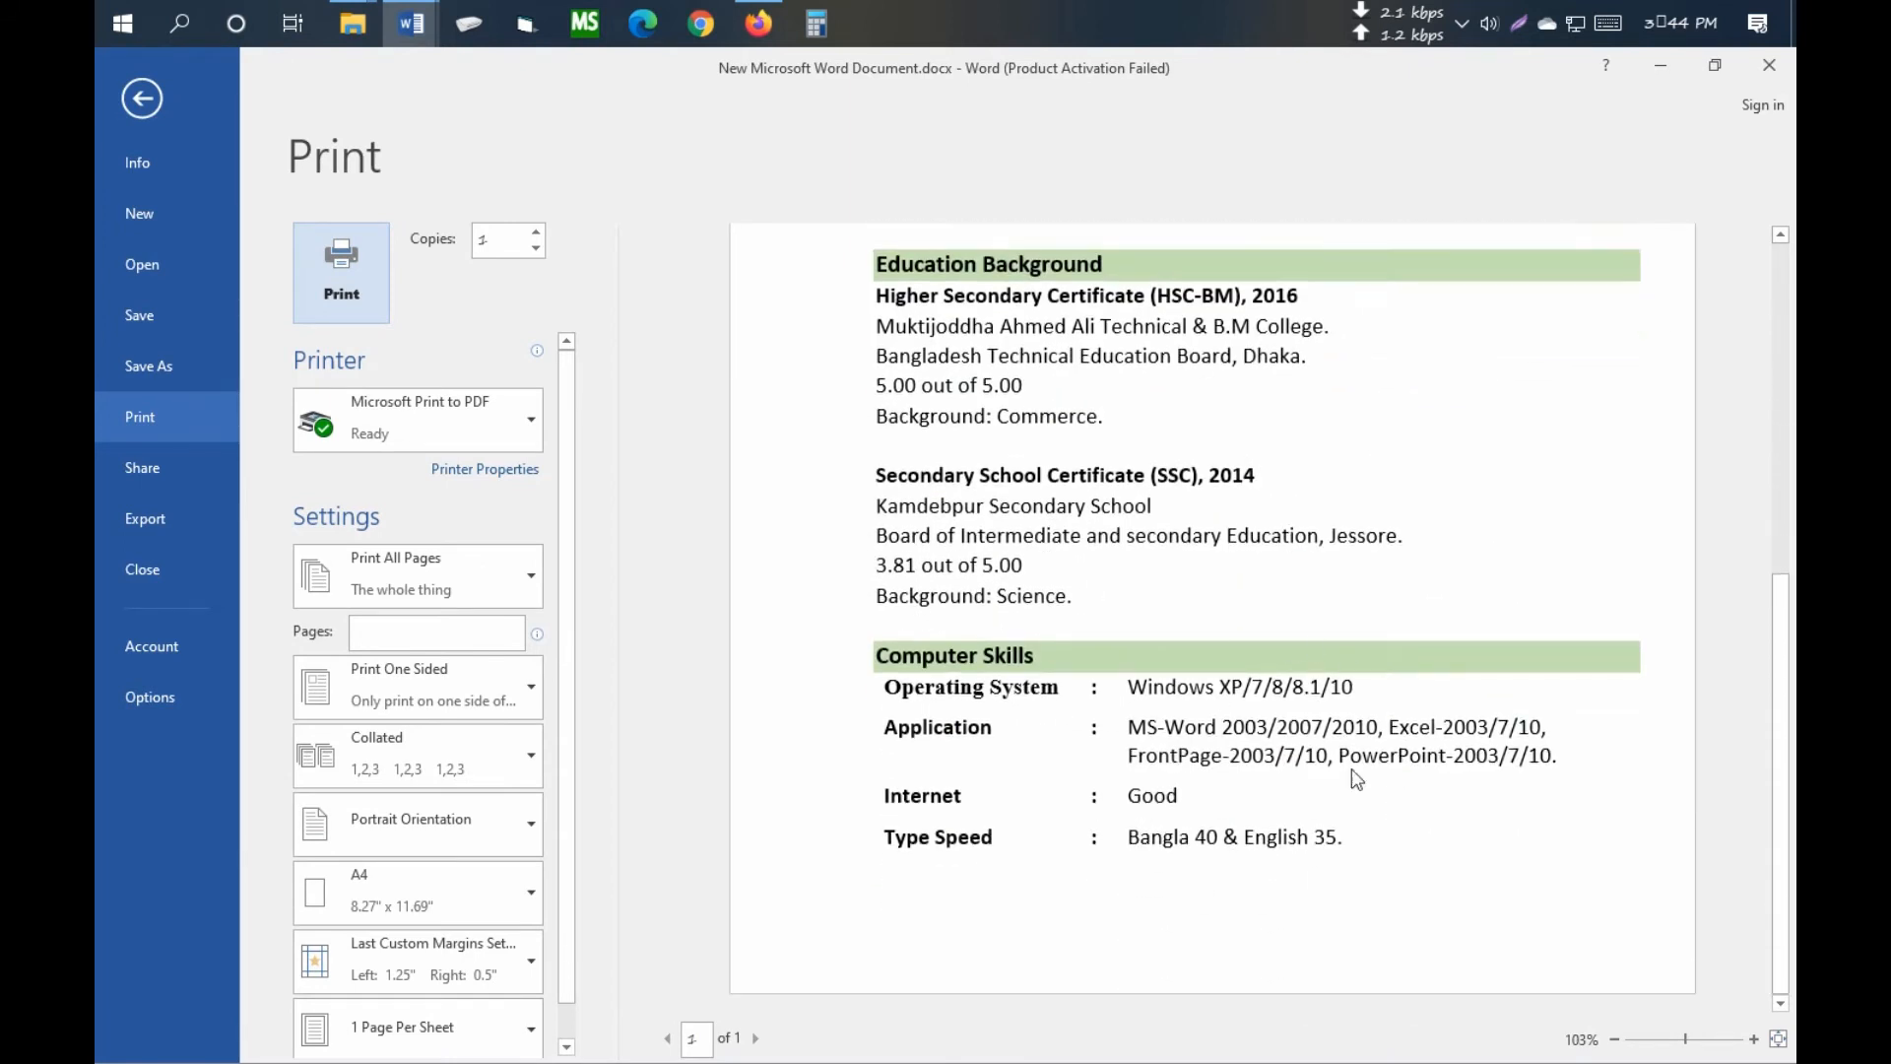
scroll(1306, 701, "up", 5)
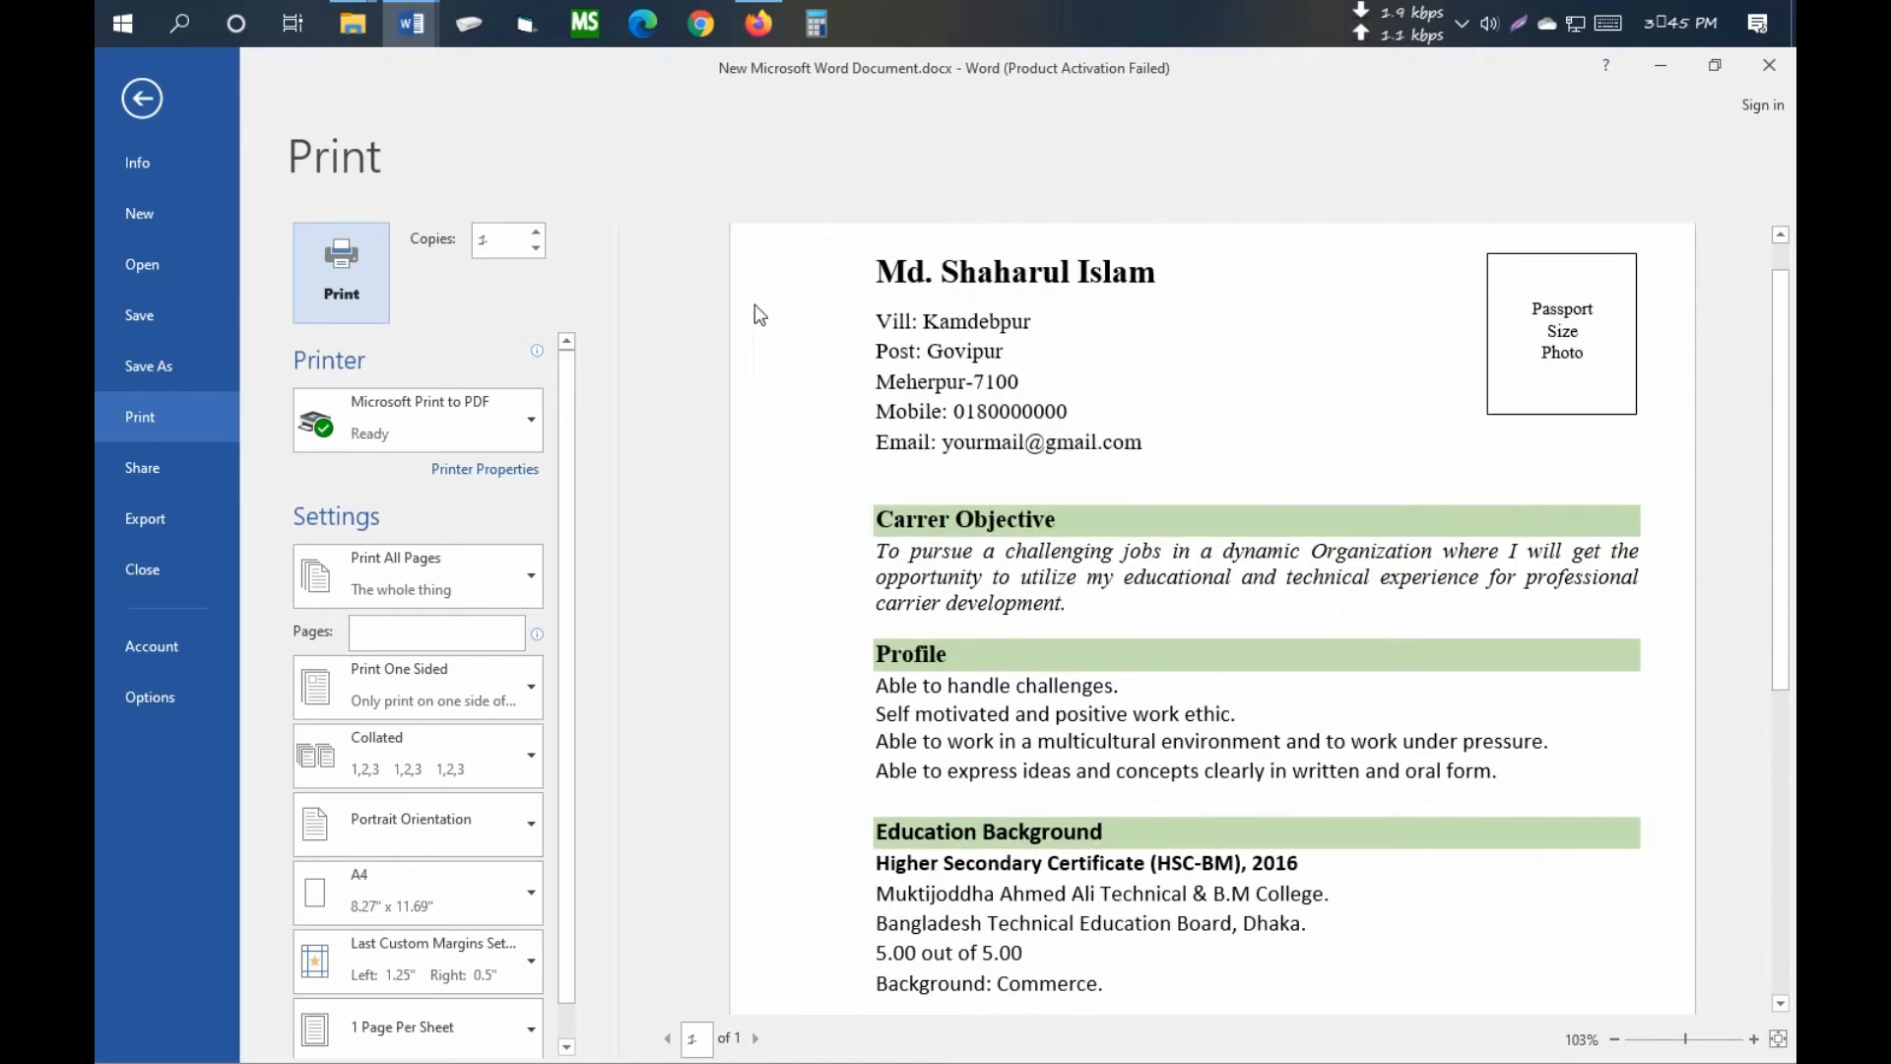
left_click(144, 98)
scroll(931, 636, "down", 10)
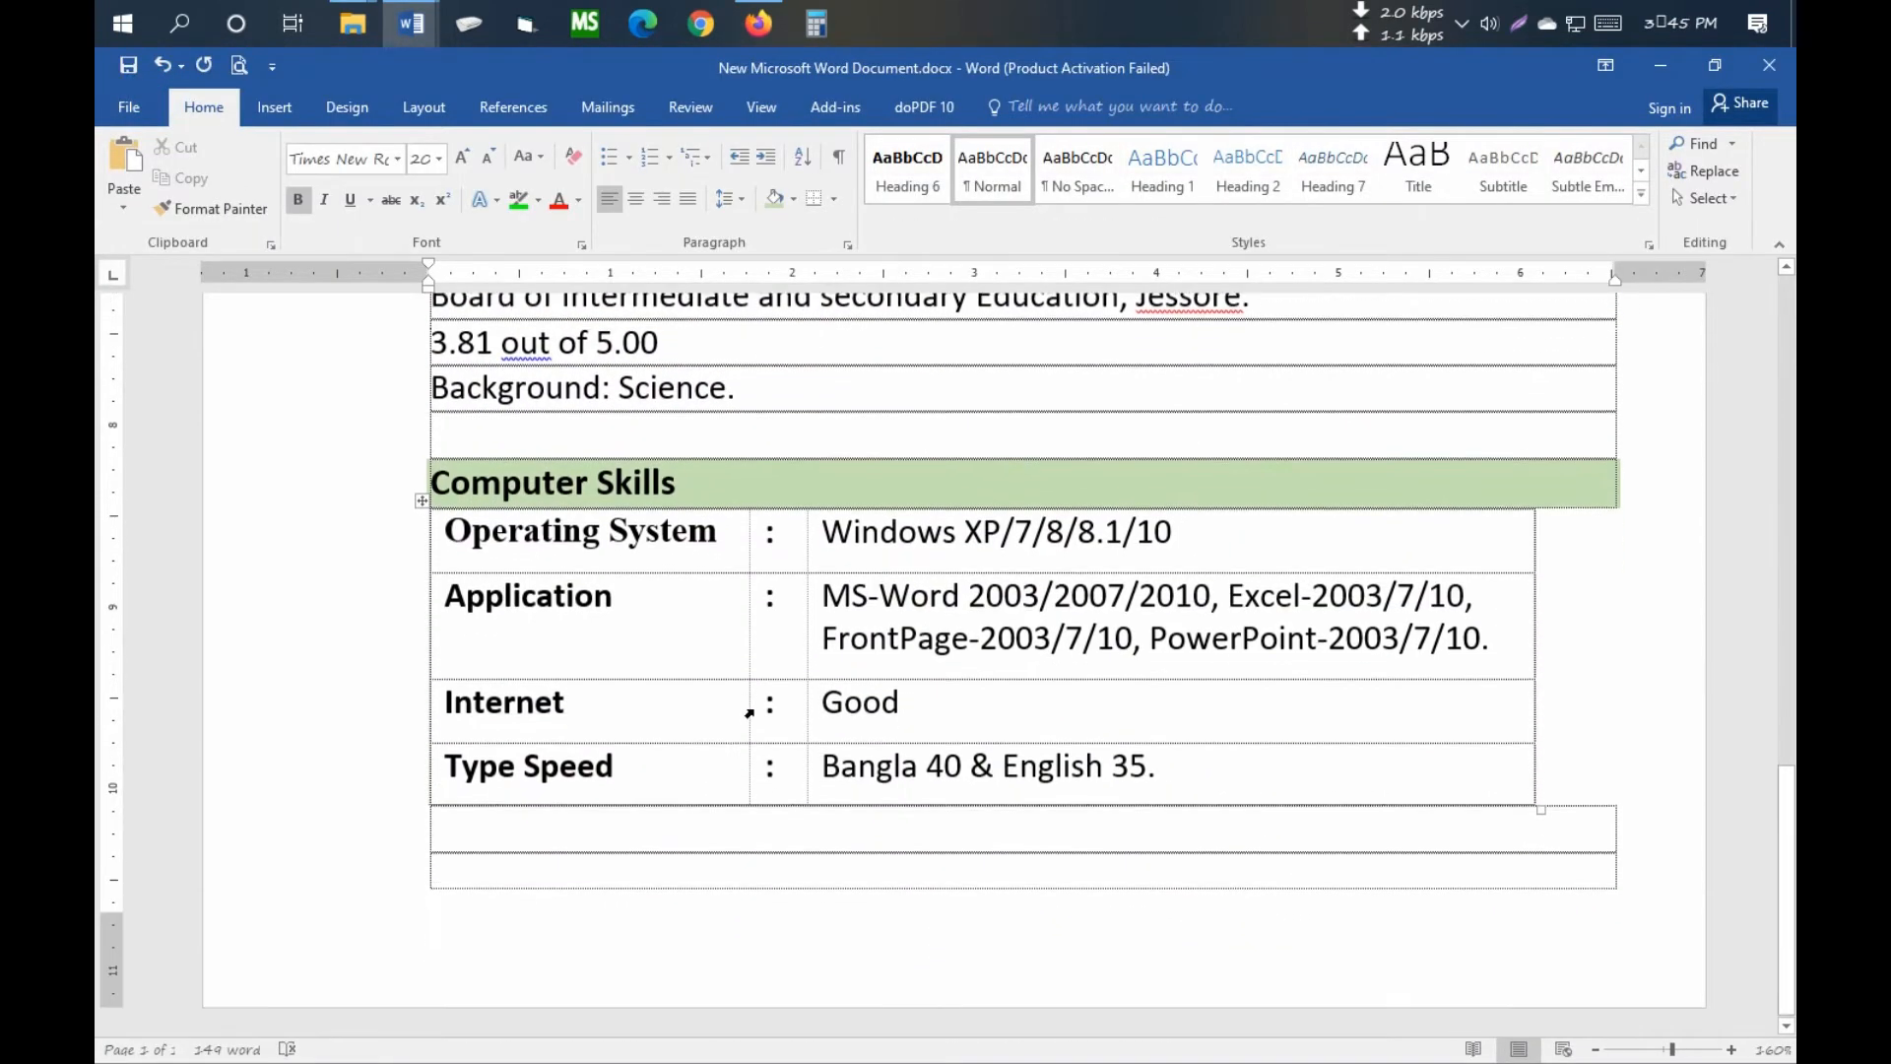
left_click(563, 875)
- Add a new table row that starts page 2
key("Tab")
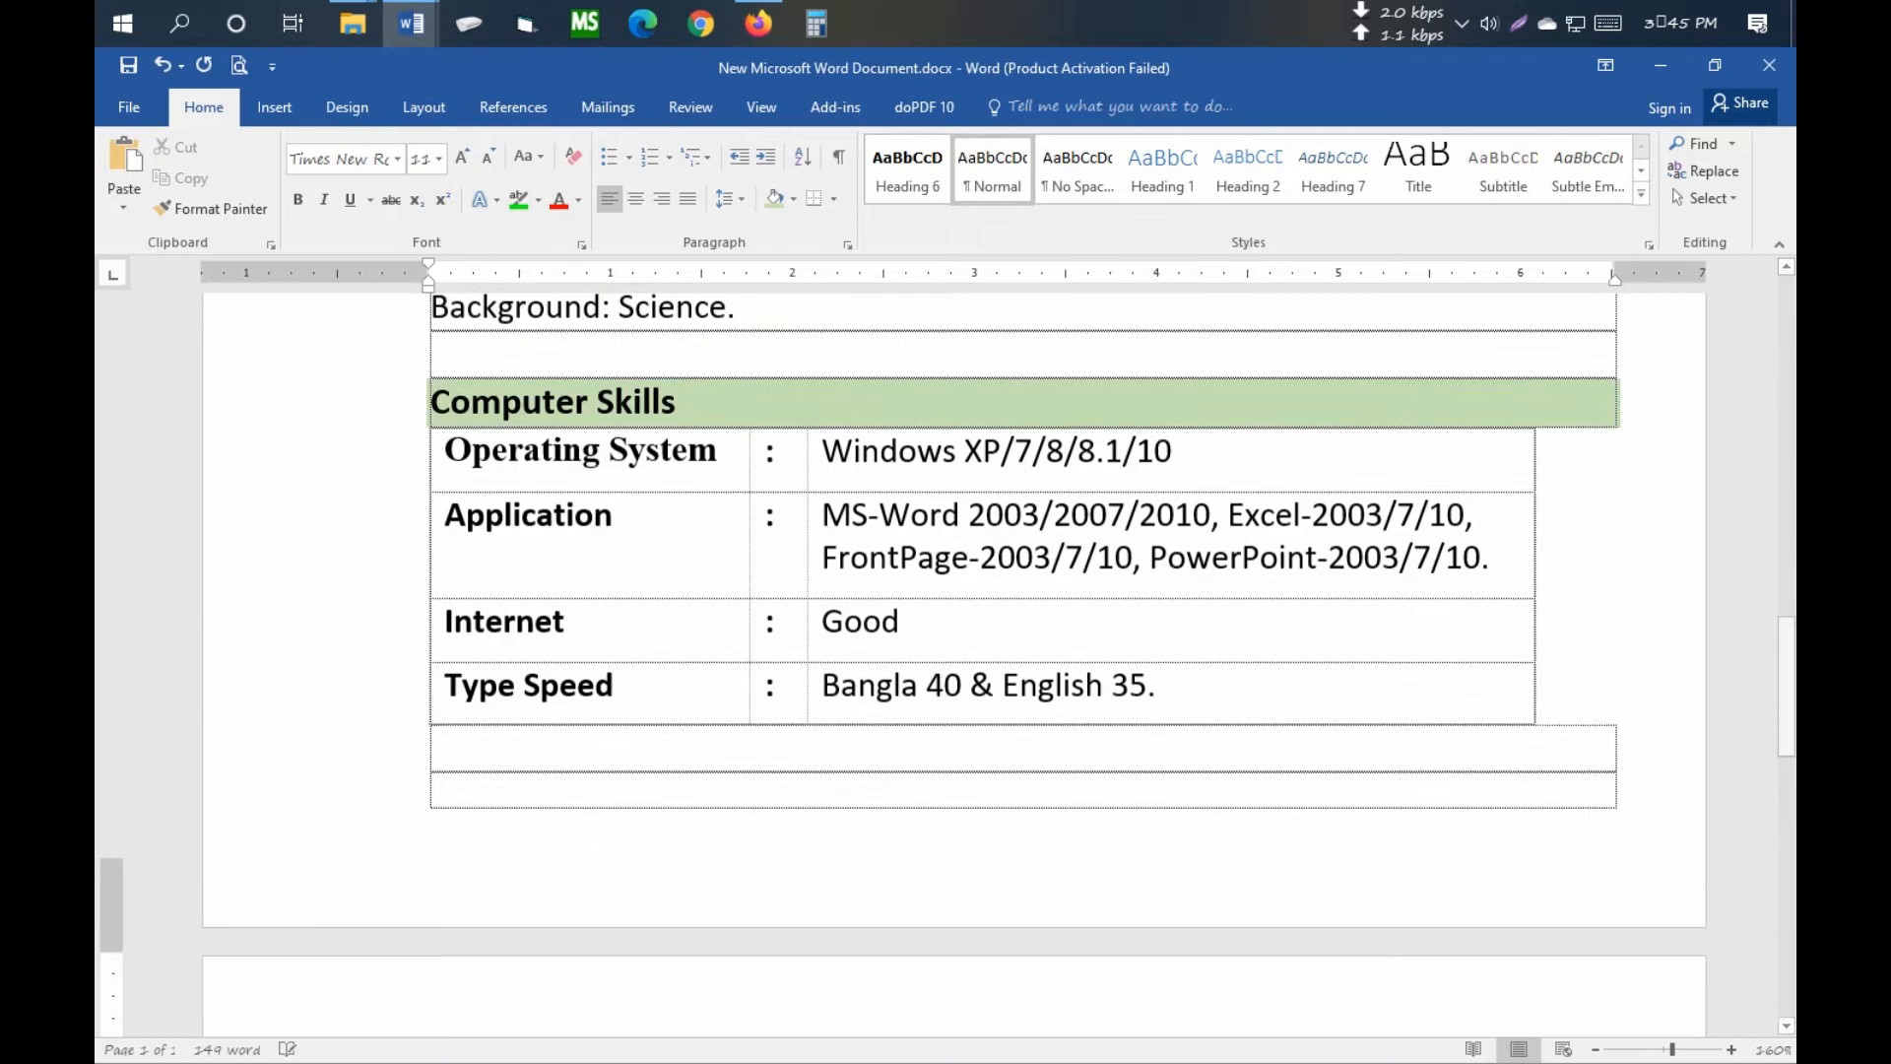
scroll(549, 916, "down", 5)
left_click(500, 517)
- Insert the Screenshot_5 picture from the Desktop folder
scroll(499, 519, "down", 2)
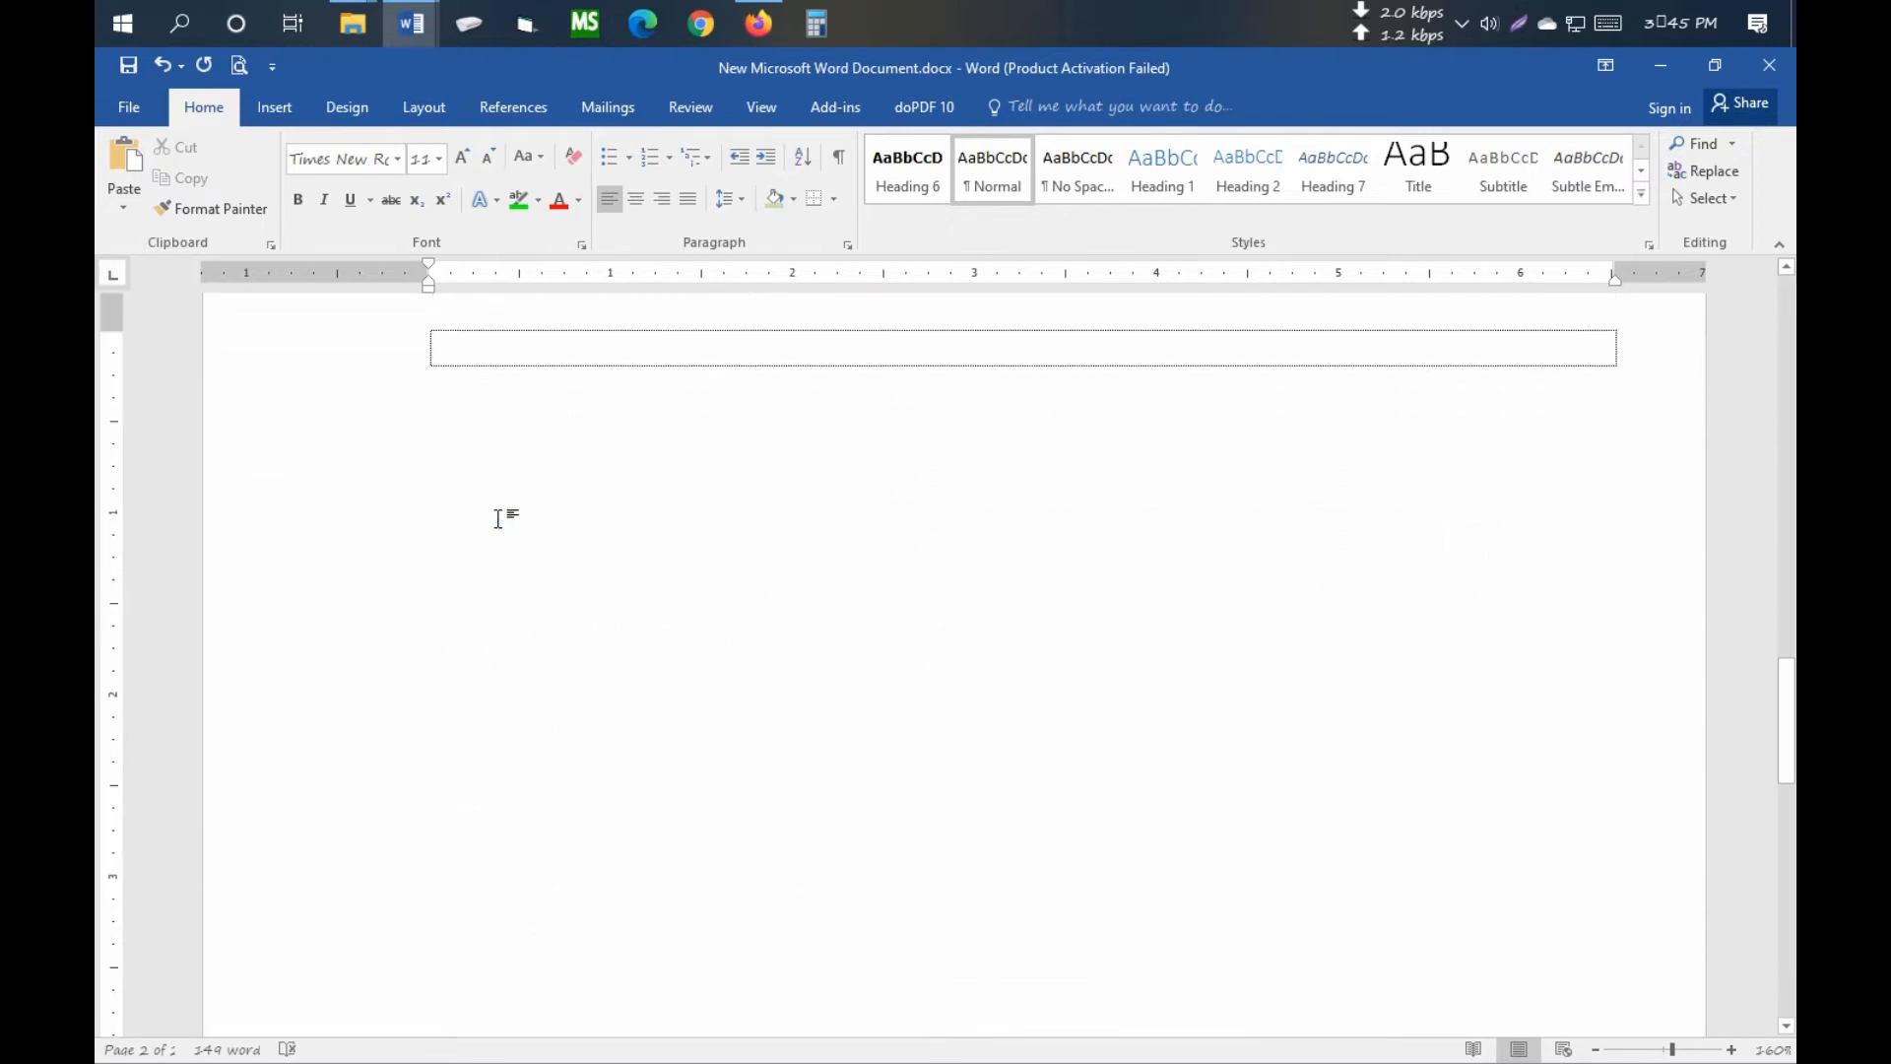
left_click(275, 107)
left_click(316, 197)
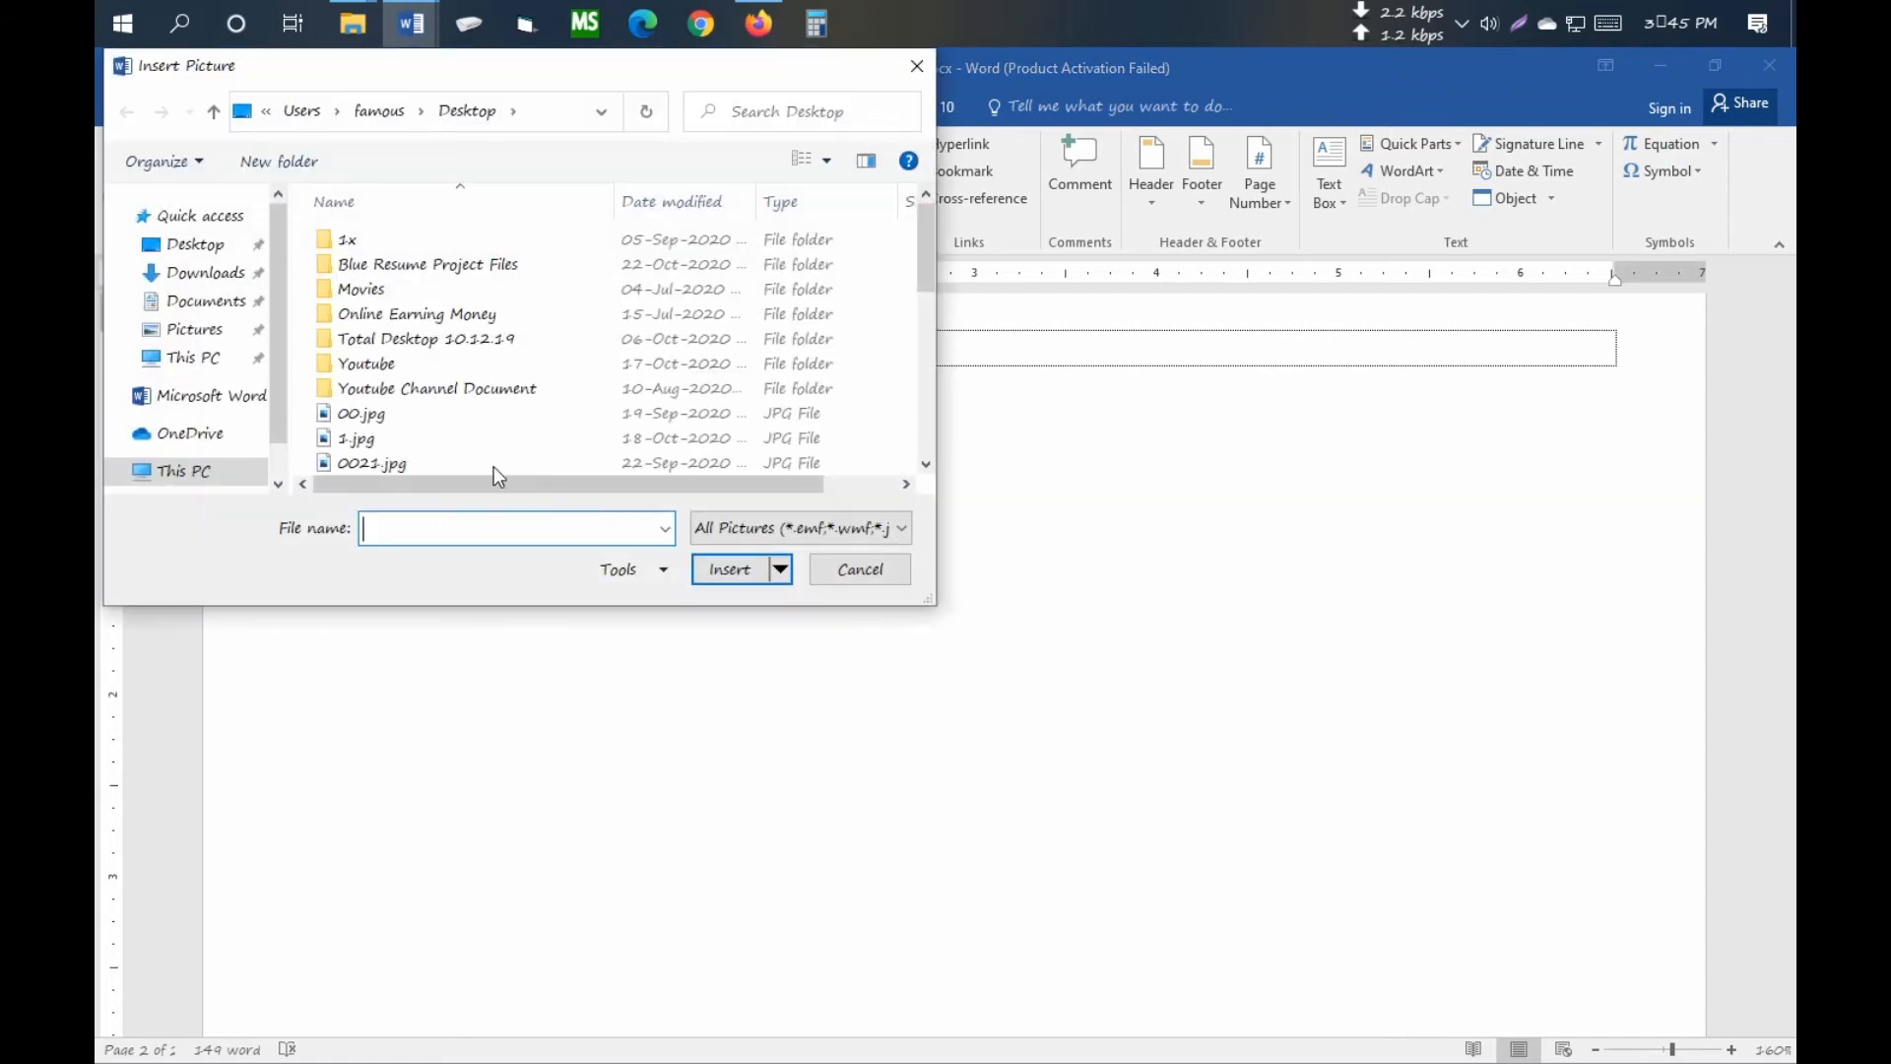
left_click(182, 244)
left_click_drag(916, 248, 926, 414)
double_click(684, 384)
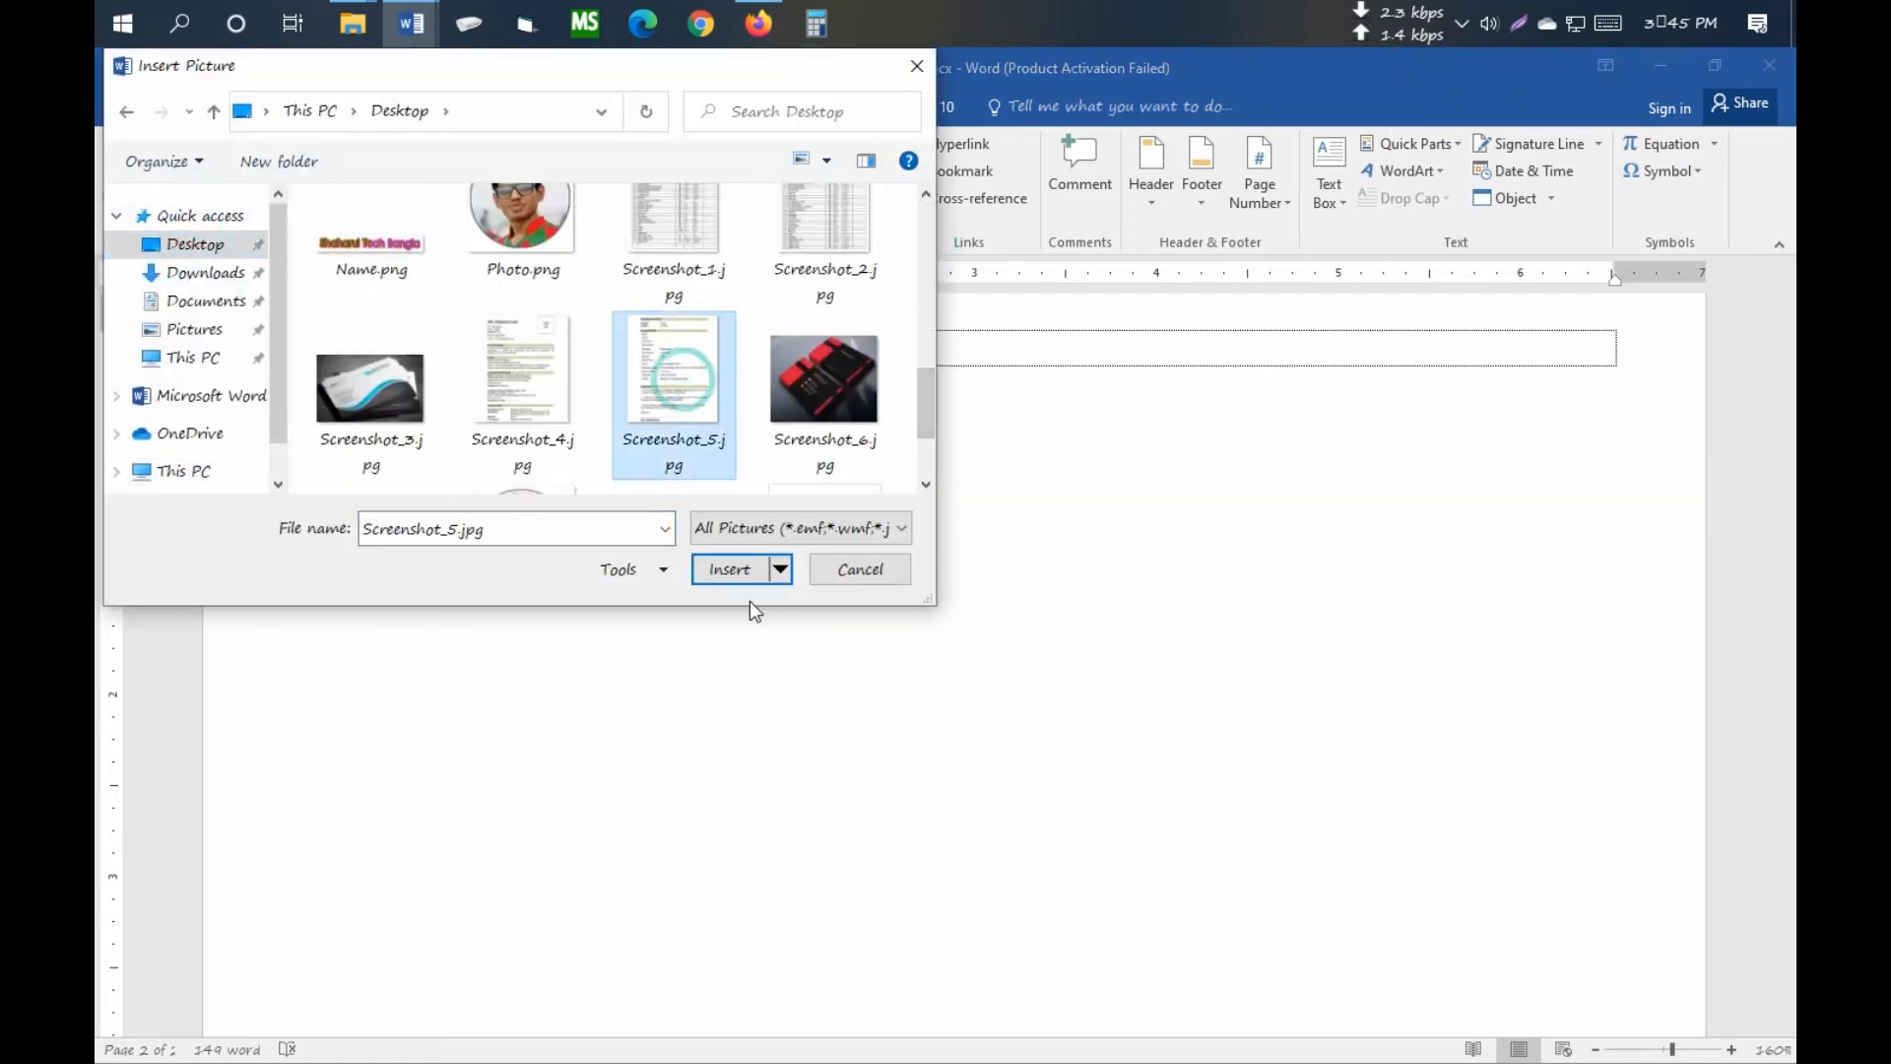
- Float the picture in front of text and move it lower on page 2
scroll(1097, 763, "up", 5)
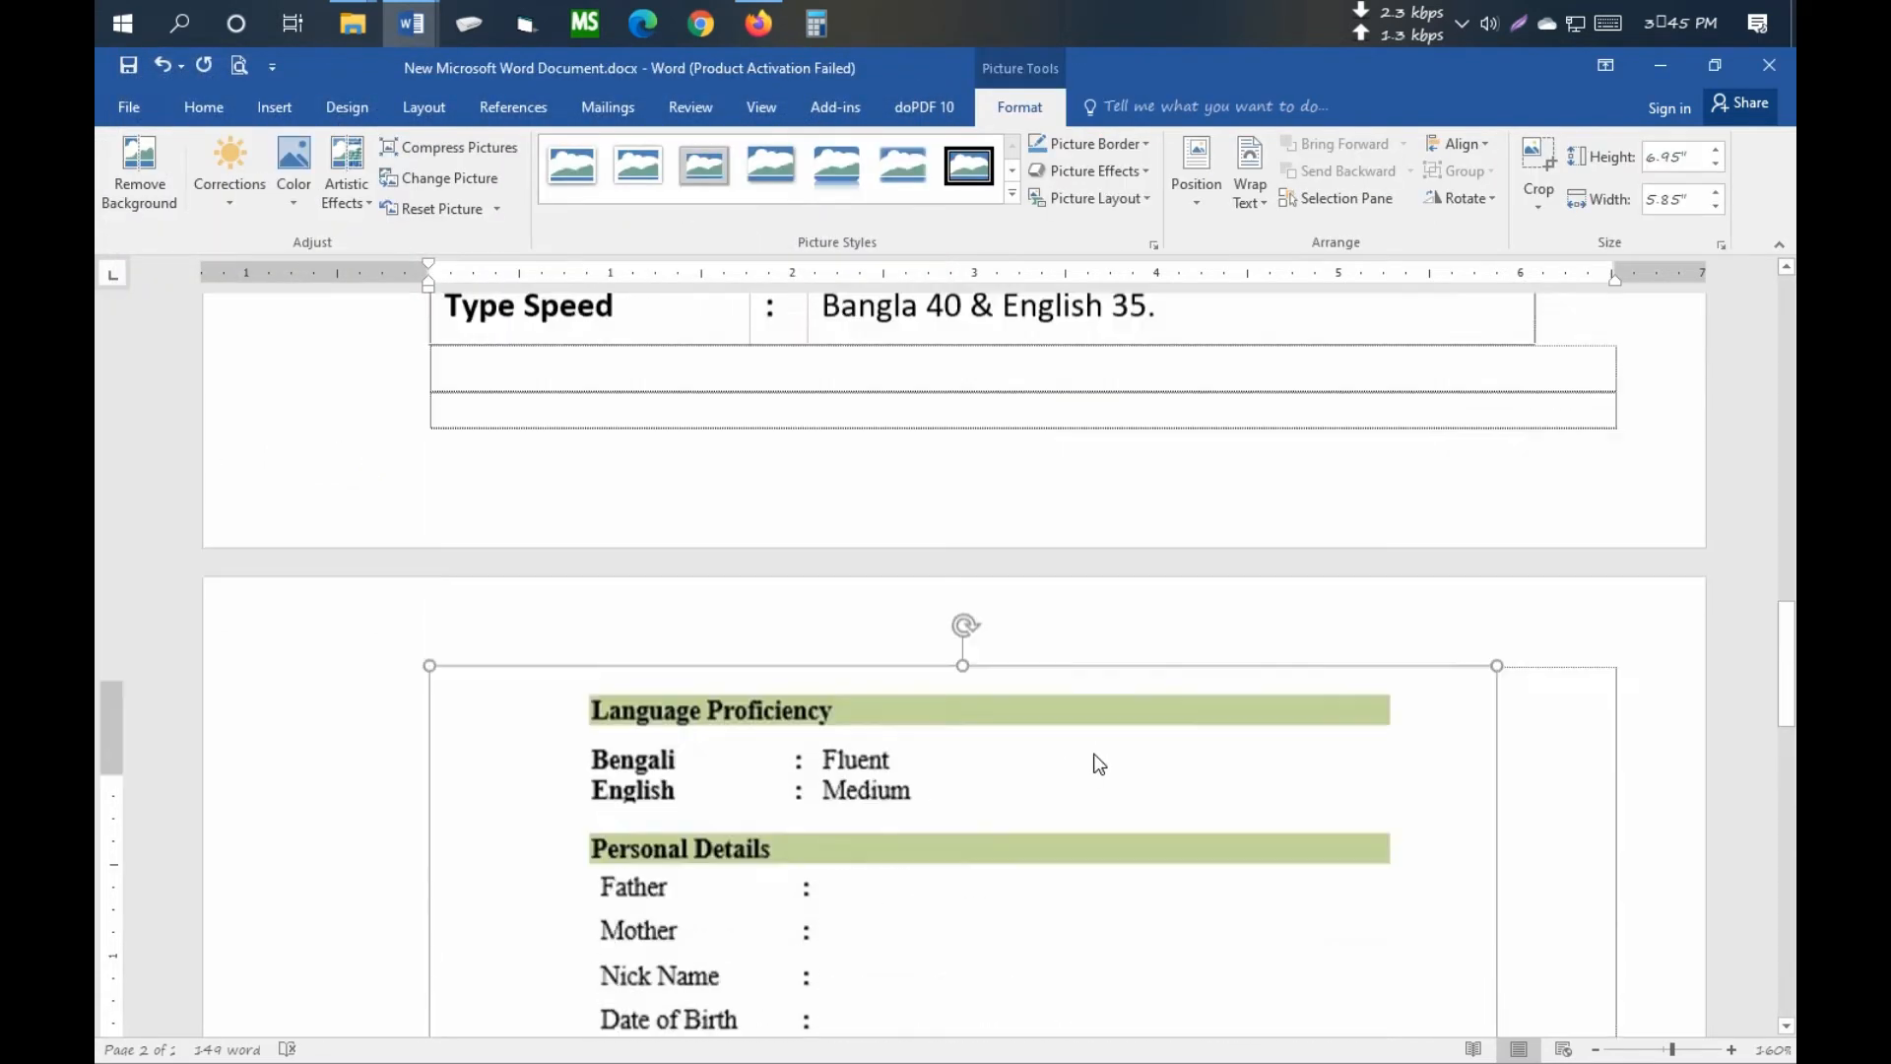
scroll(1097, 764, "down", 8)
scroll(1098, 764, "down", 4)
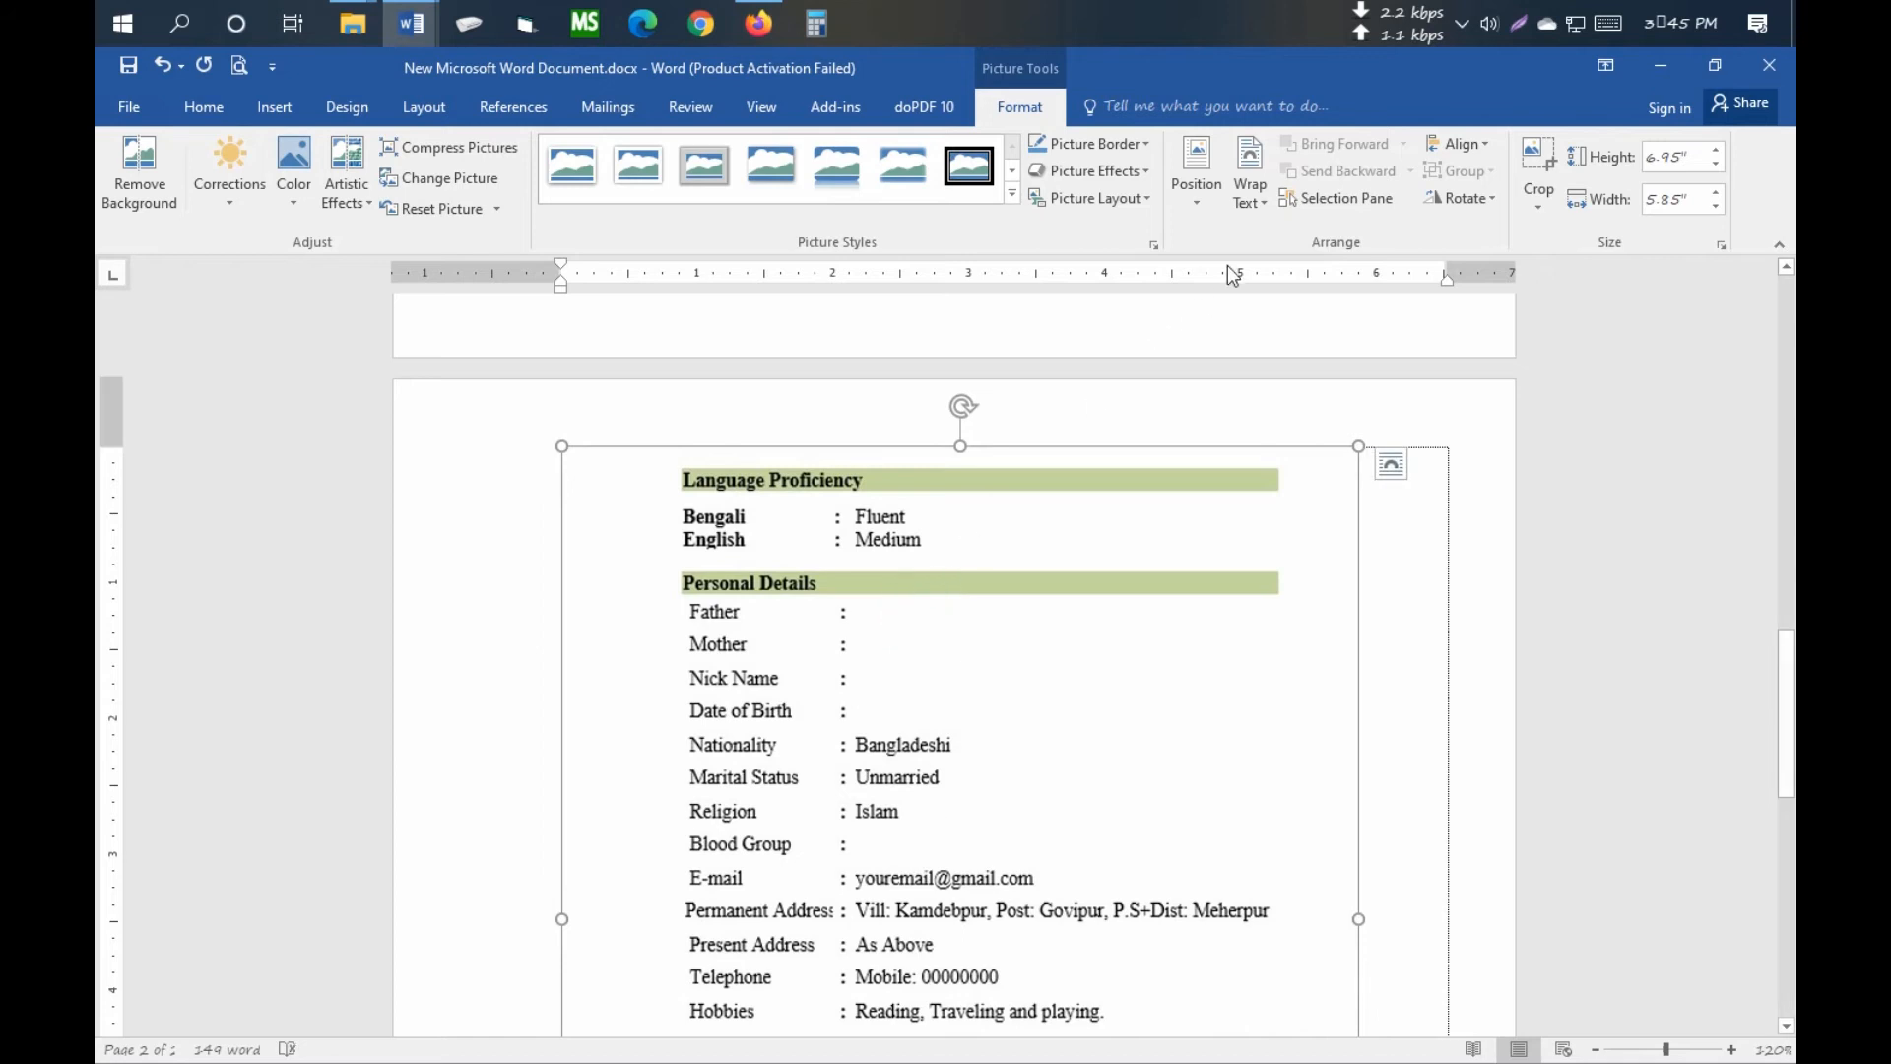
left_click(1251, 187)
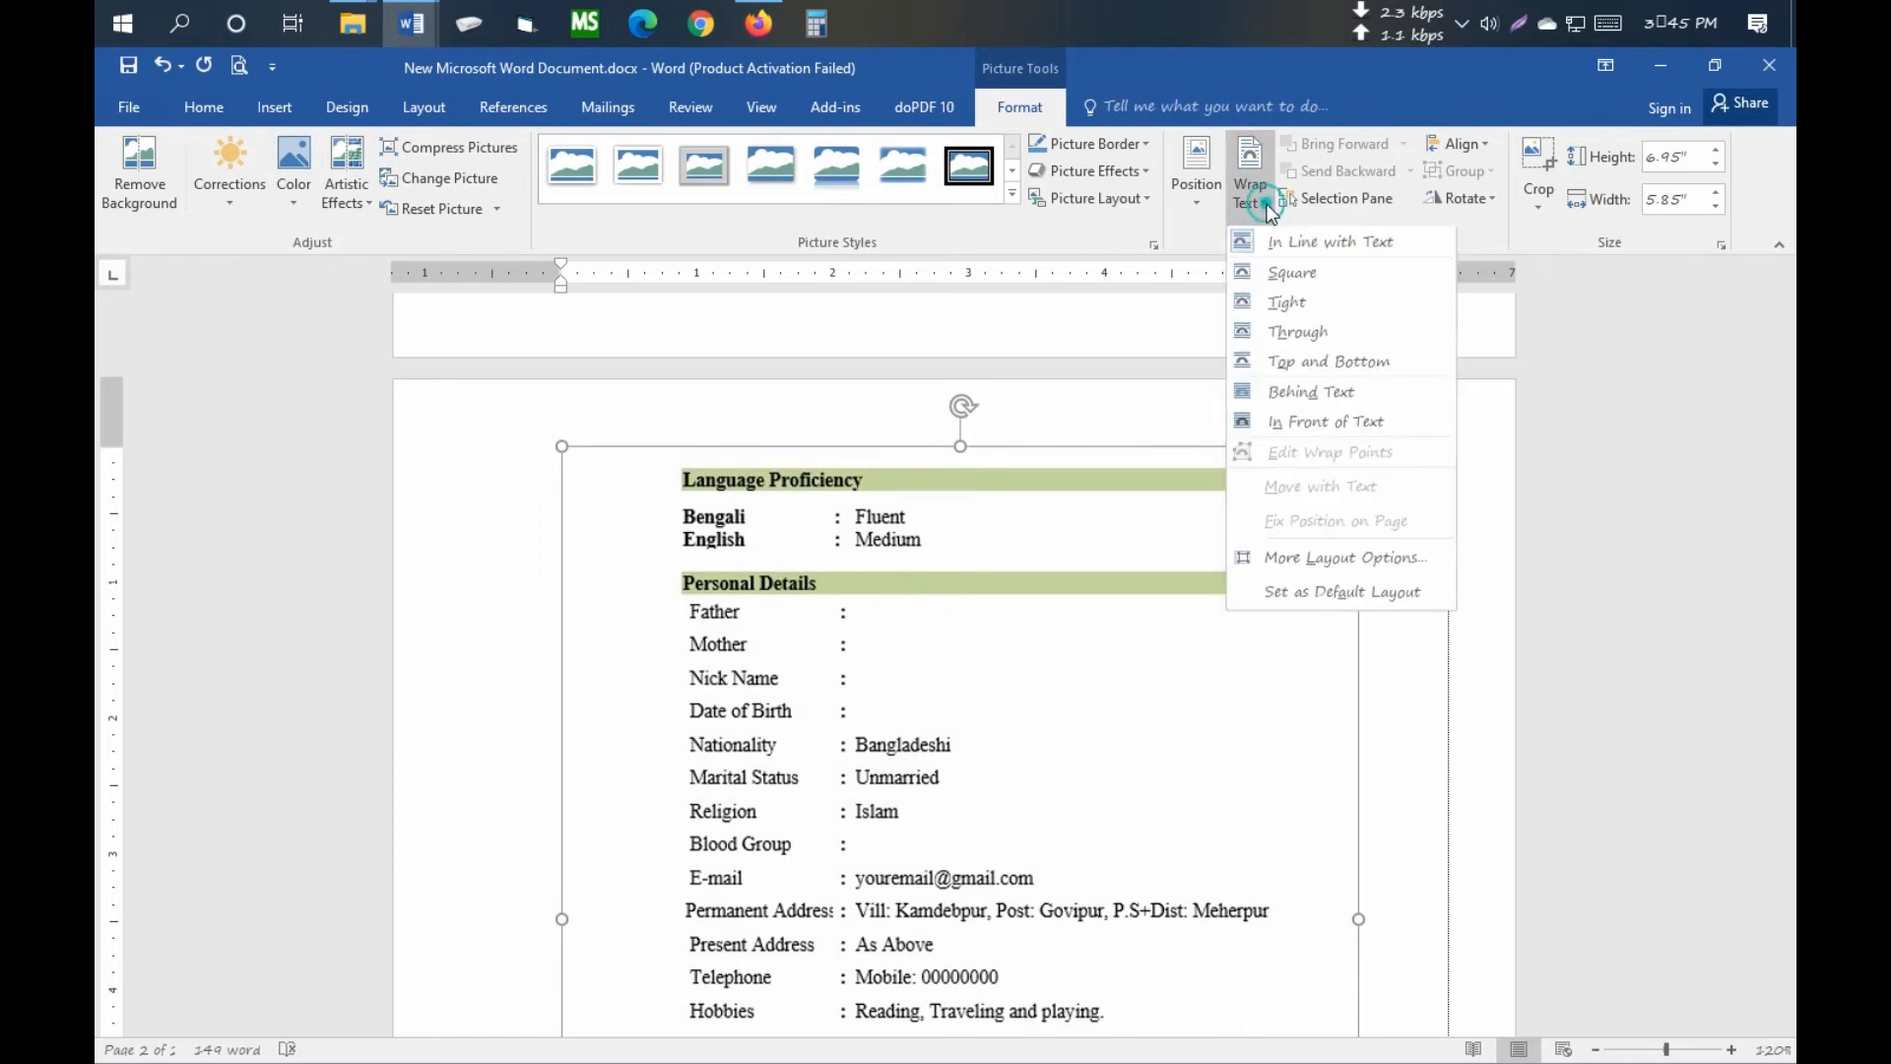
left_click(1301, 434)
scroll(1022, 611, "down", 6)
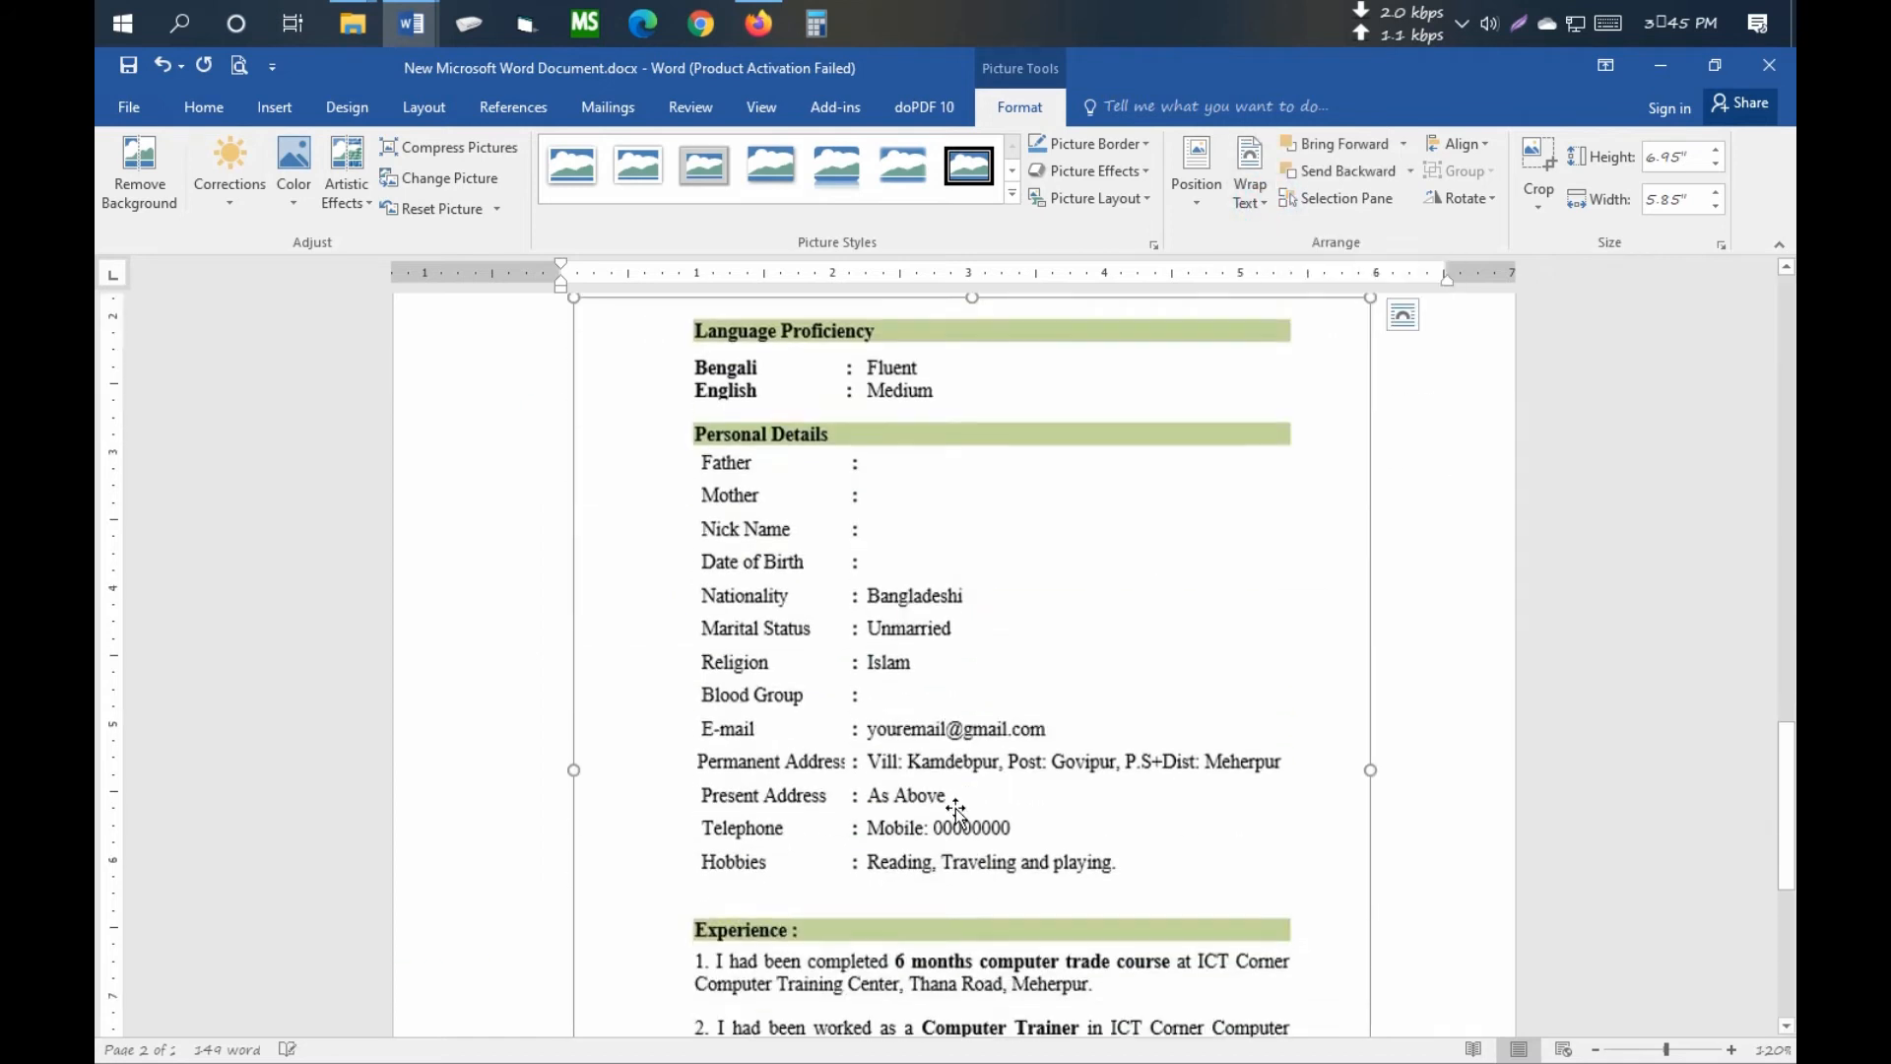
left_click_drag(1229, 559, 1246, 749)
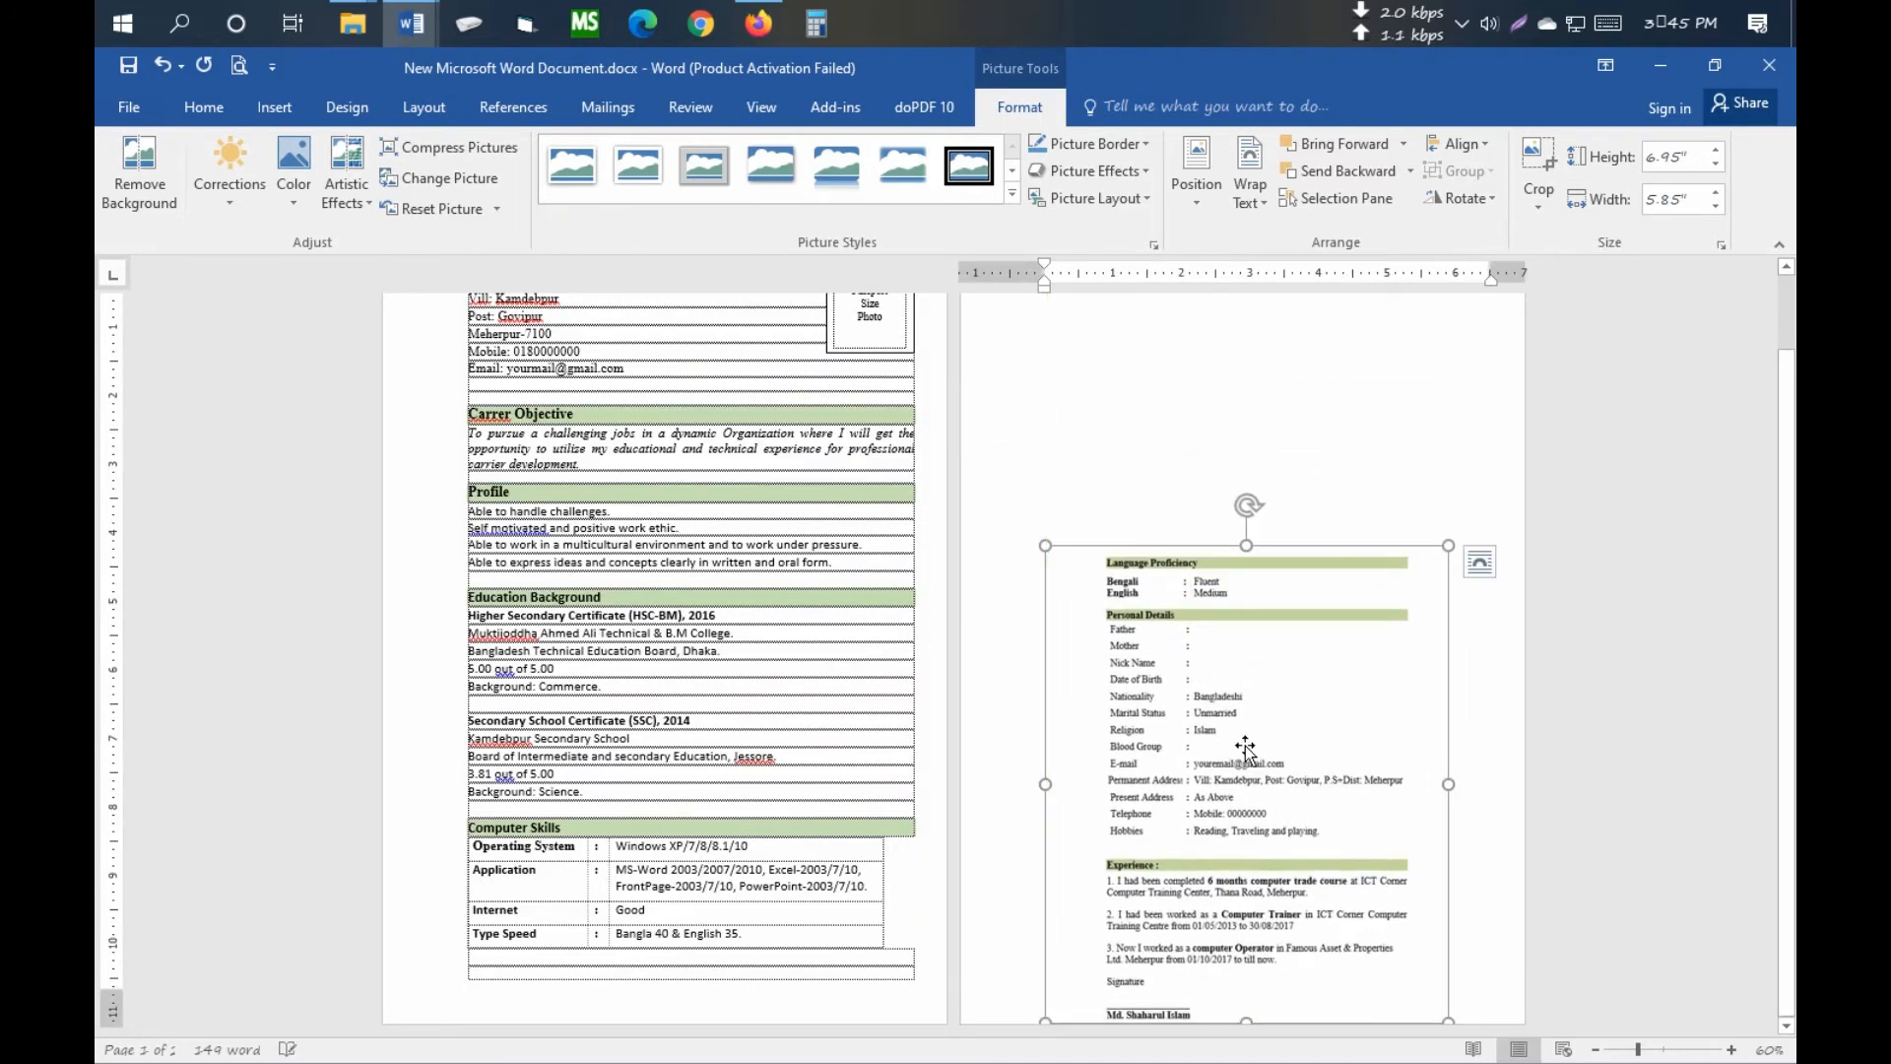
- Start the page-2 row's heading by typing 'Lan'
scroll(1246, 748, "up", 1)
scroll(1246, 749, "up", 7)
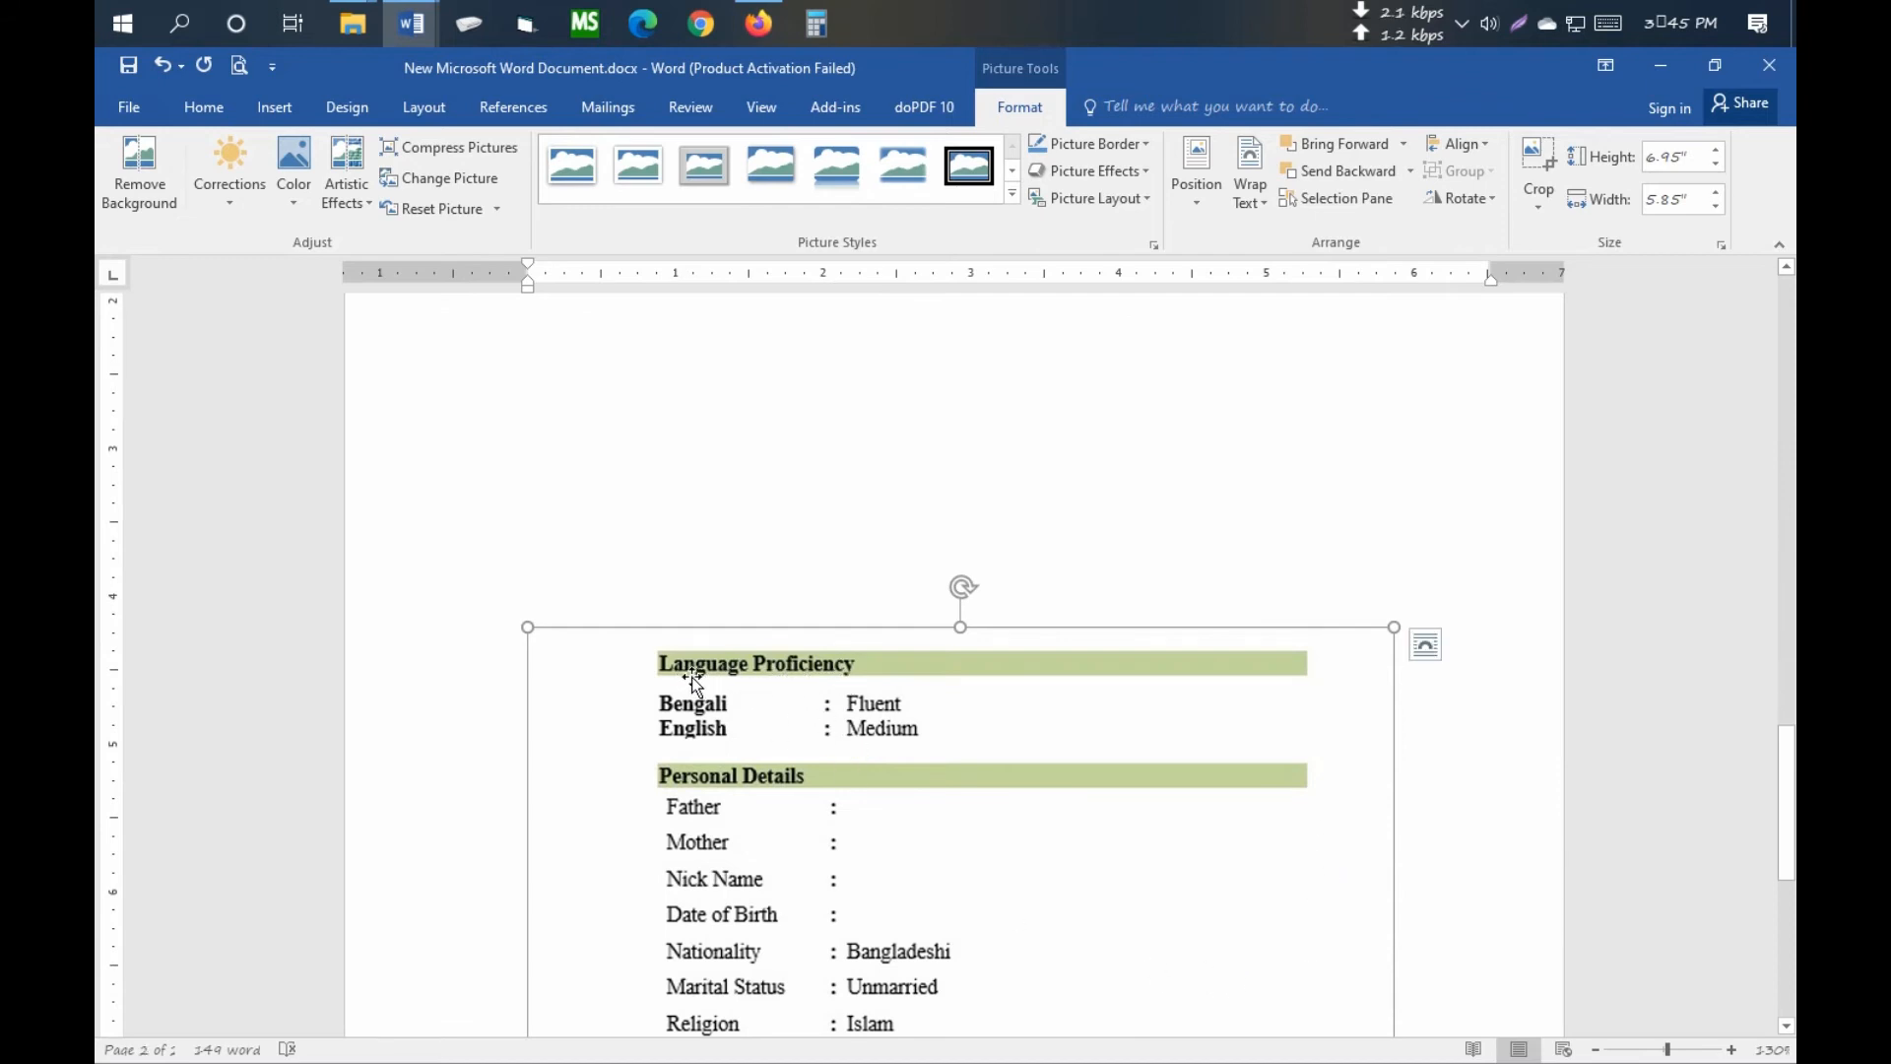
scroll(861, 672, "up", 5)
left_click(643, 525)
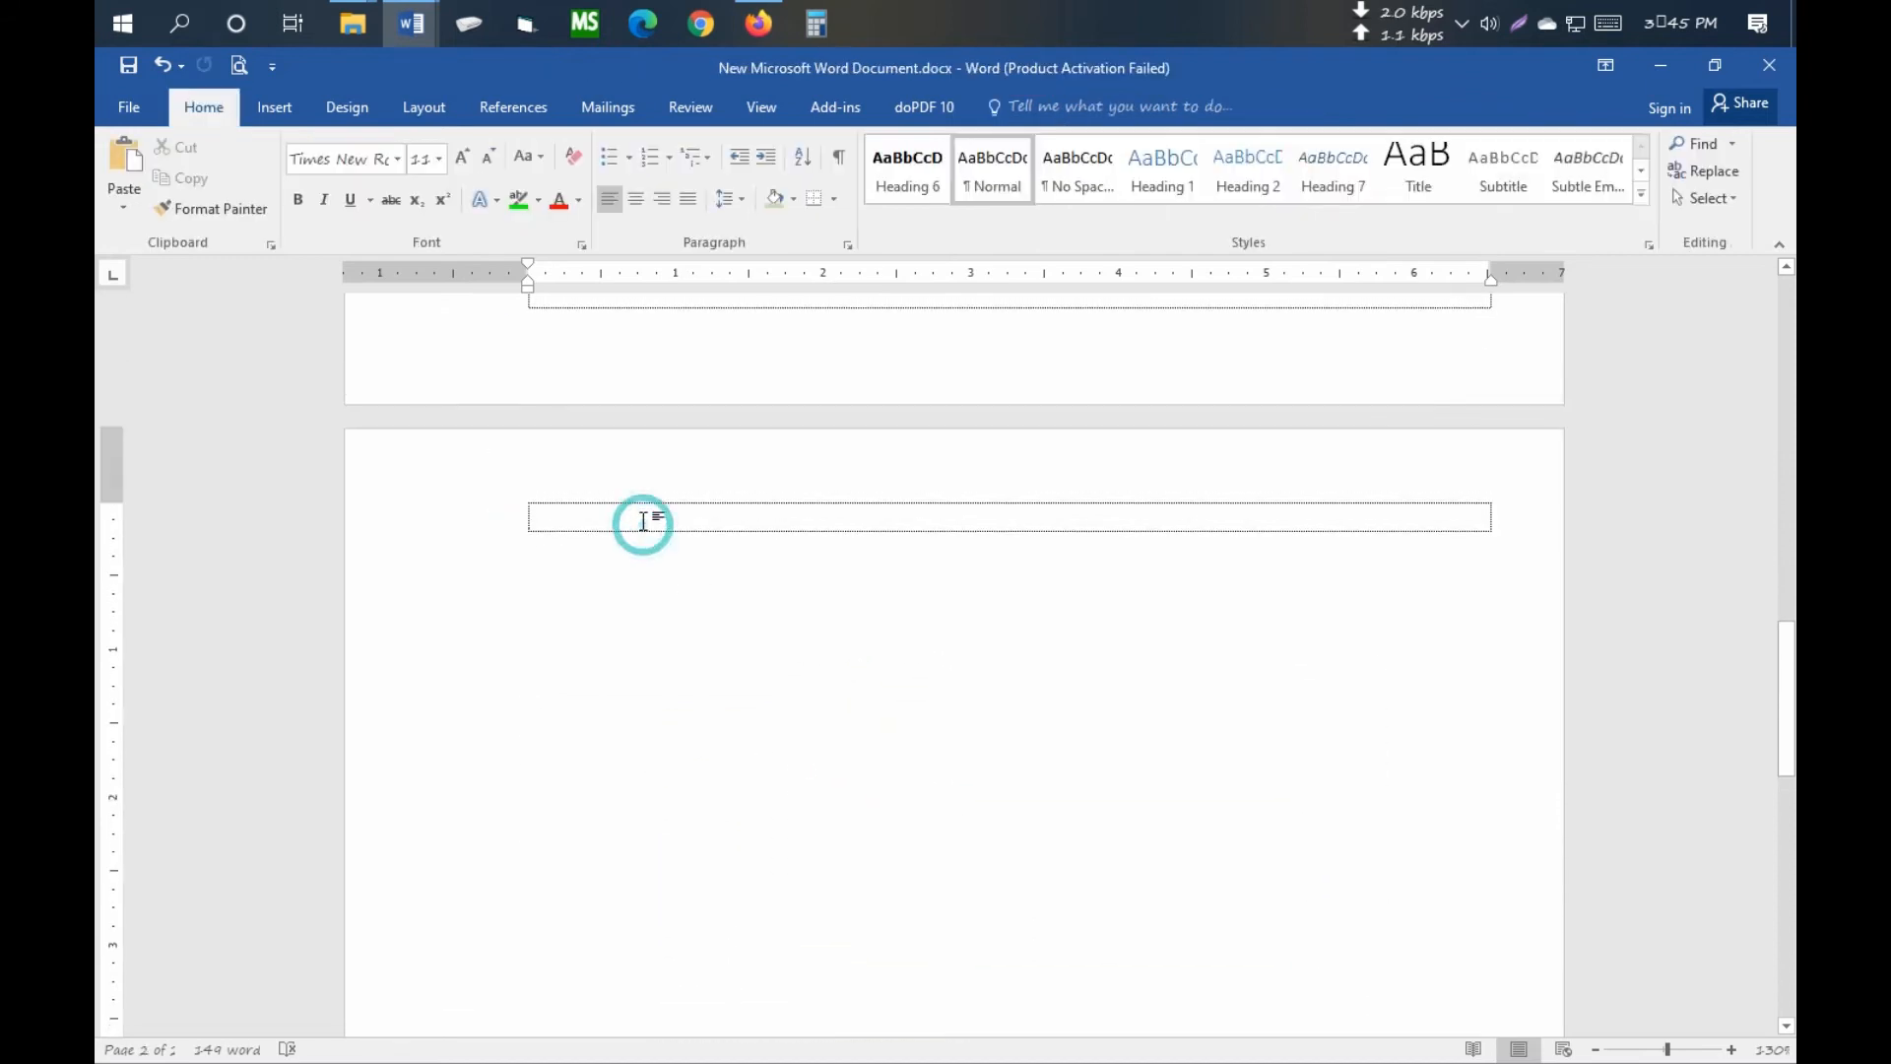
type("Language Profe")
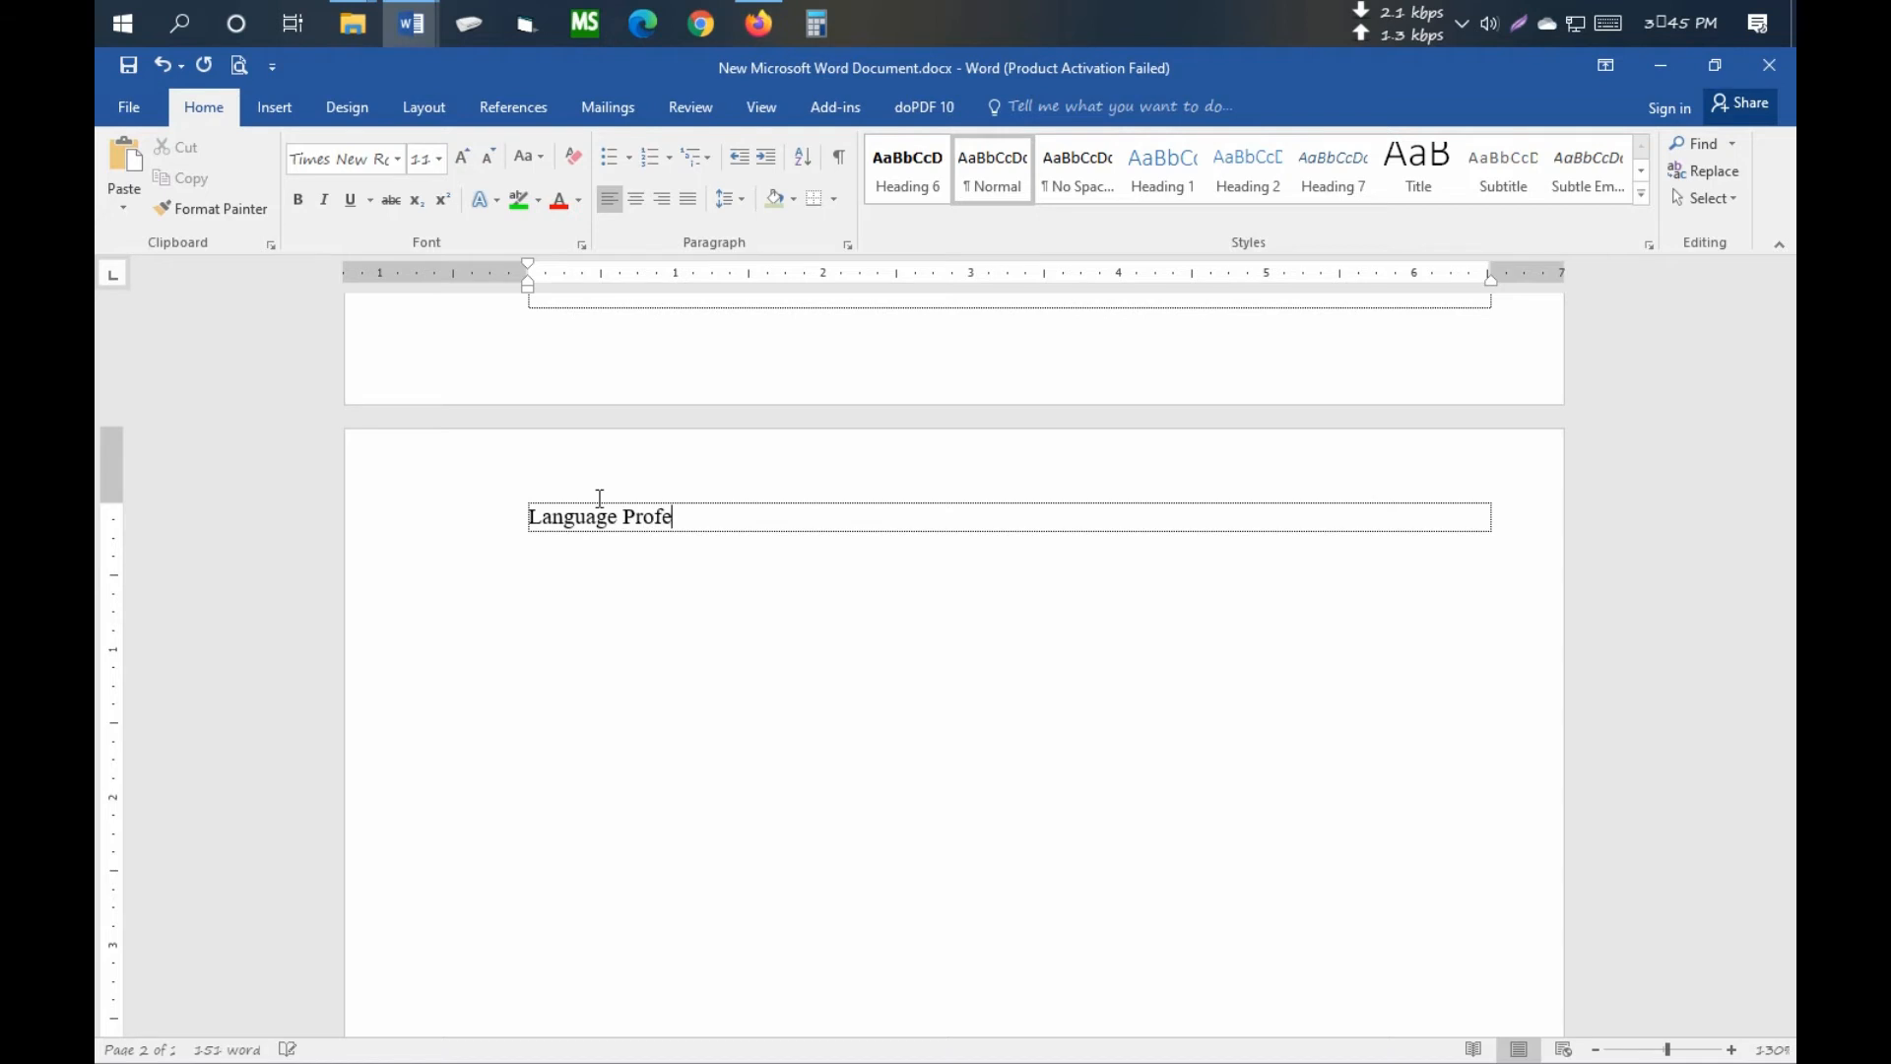
- Finish the 'Language Proficiency' heading and add an empty row below it
scroll(536, 620, "down", 4)
scroll(536, 619, "up", 3)
type("guage Profe")
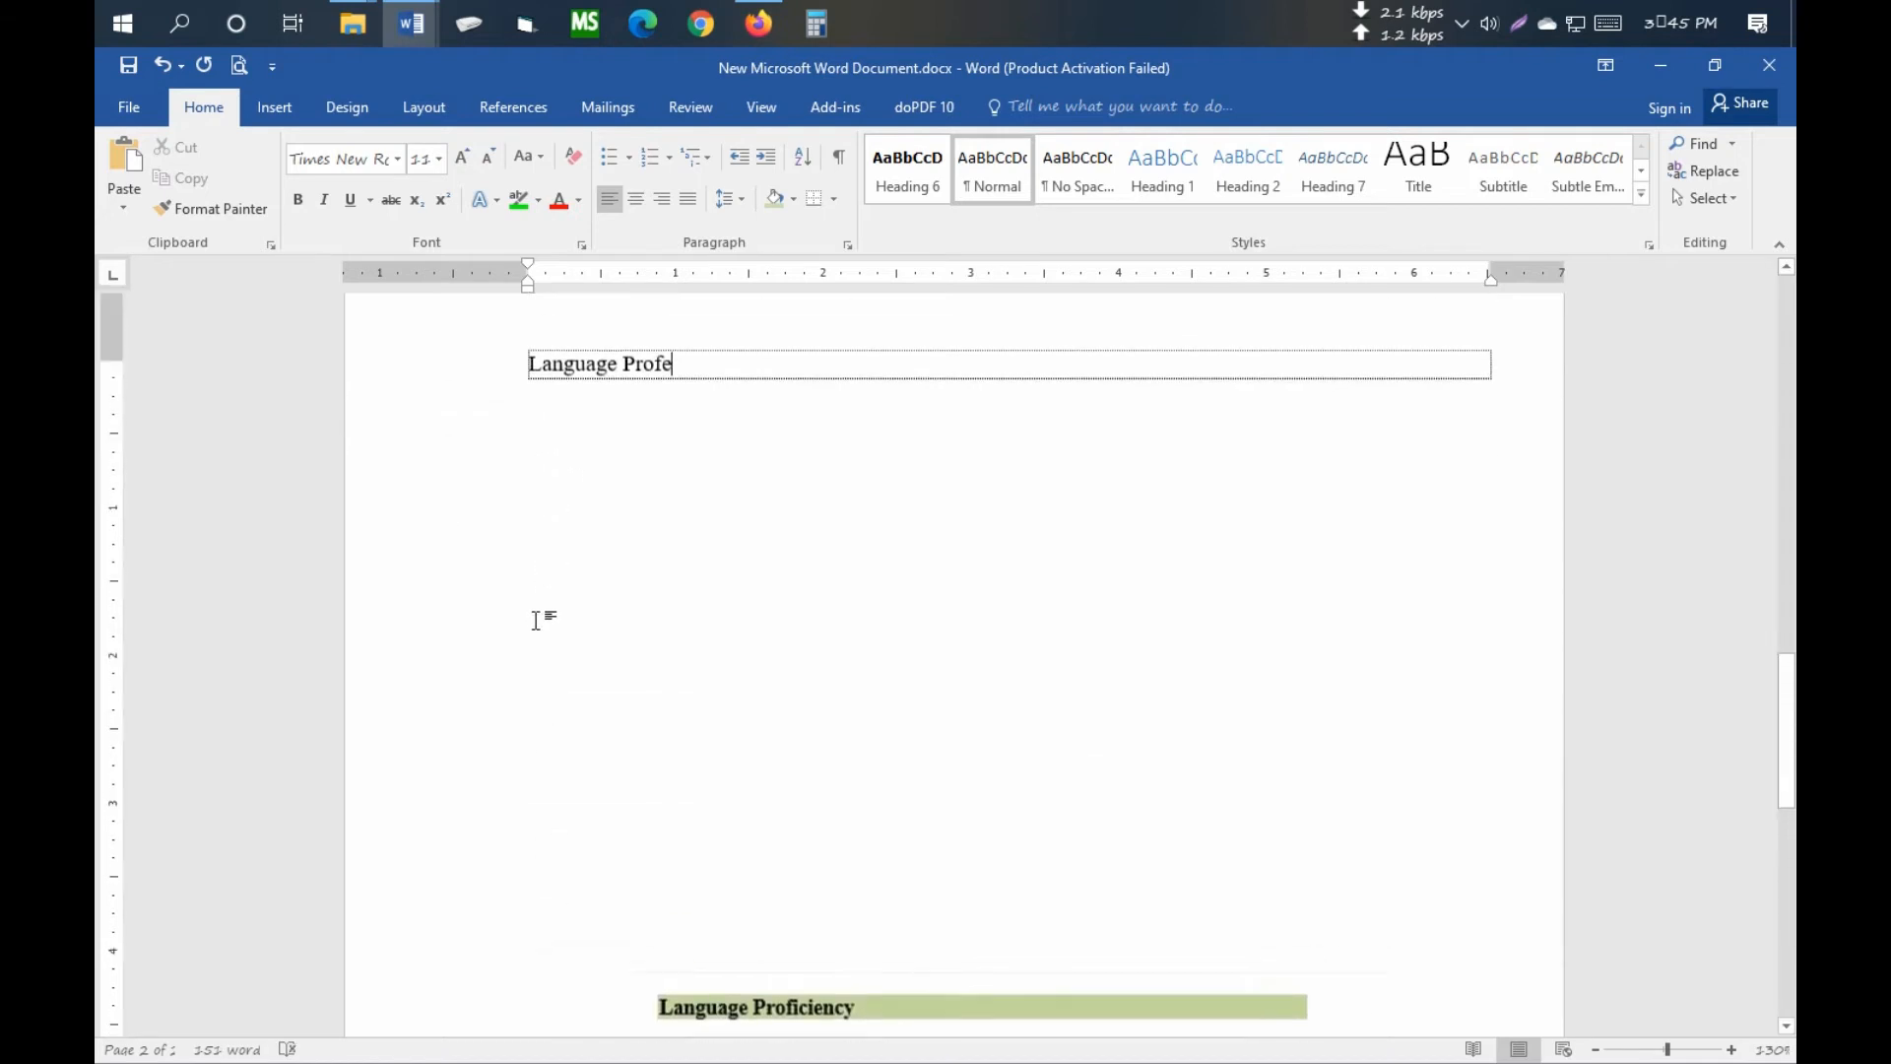
scroll(536, 619, "up", 1)
key("BackSpace")
type("iciency")
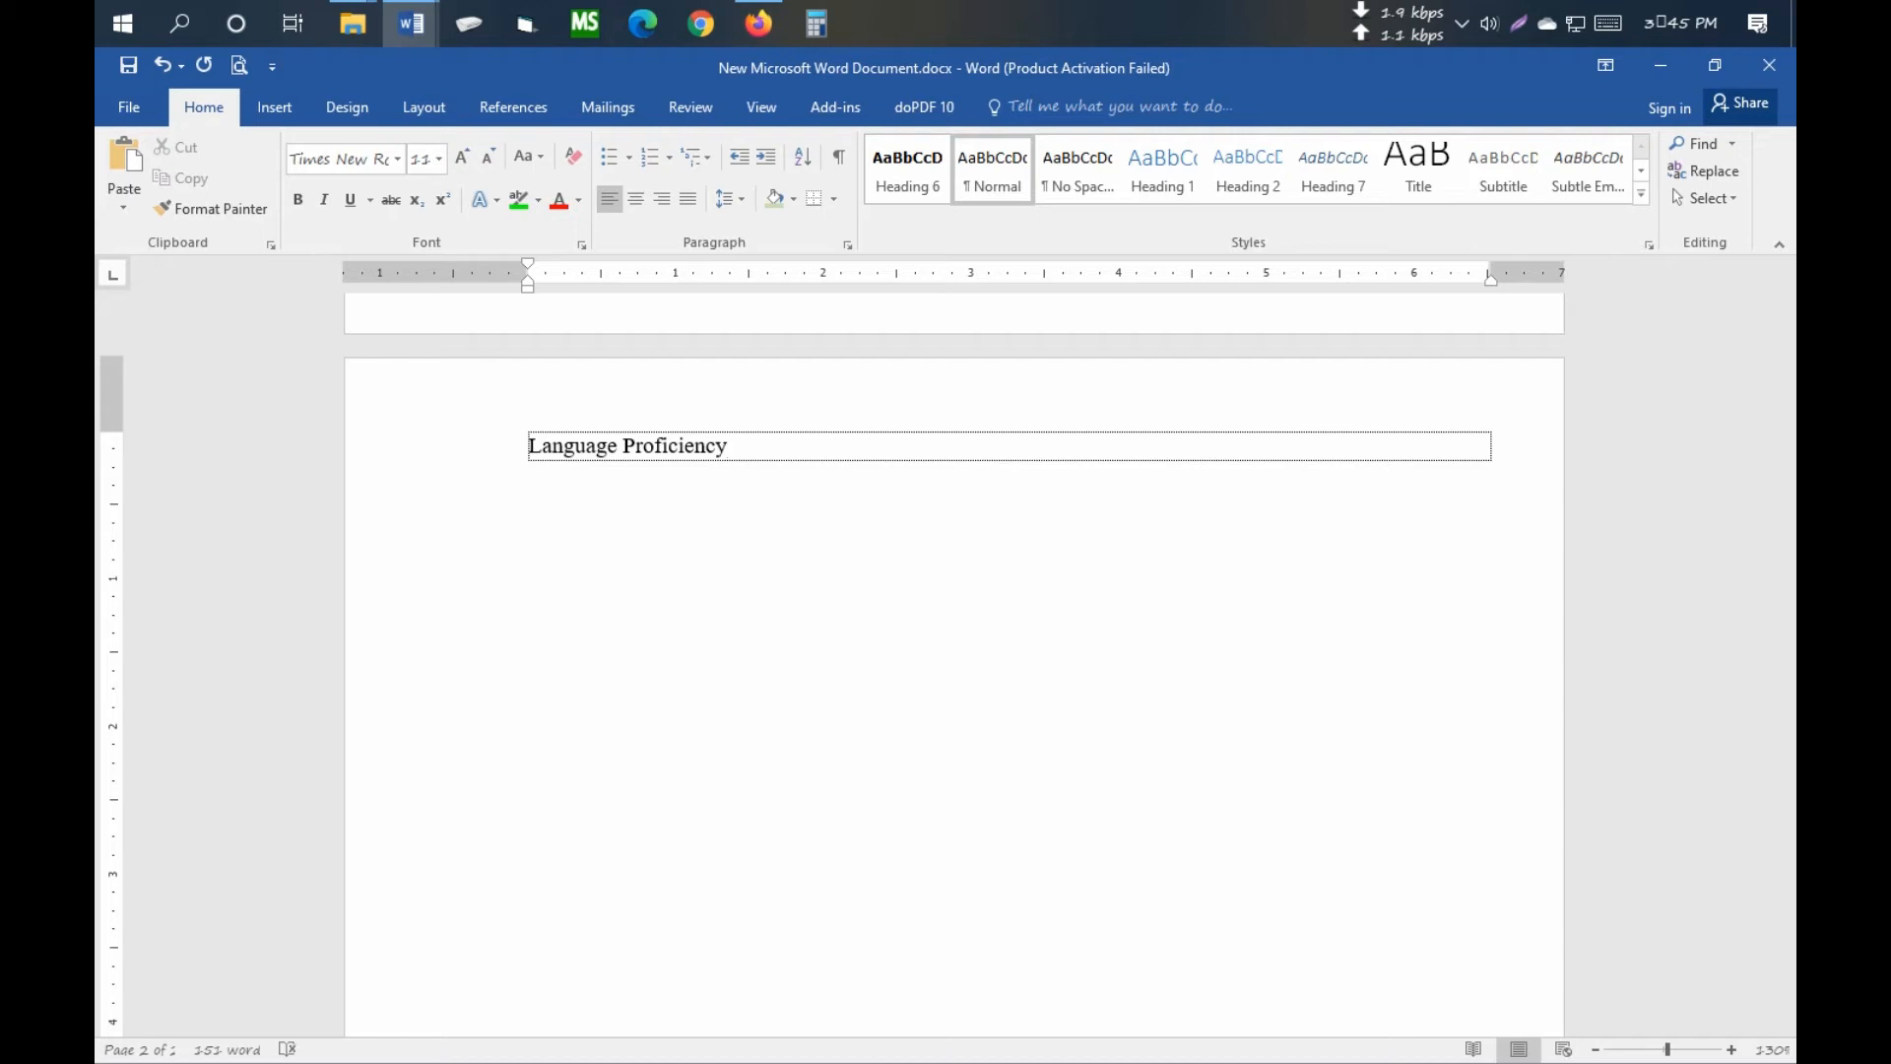
key("Tab")
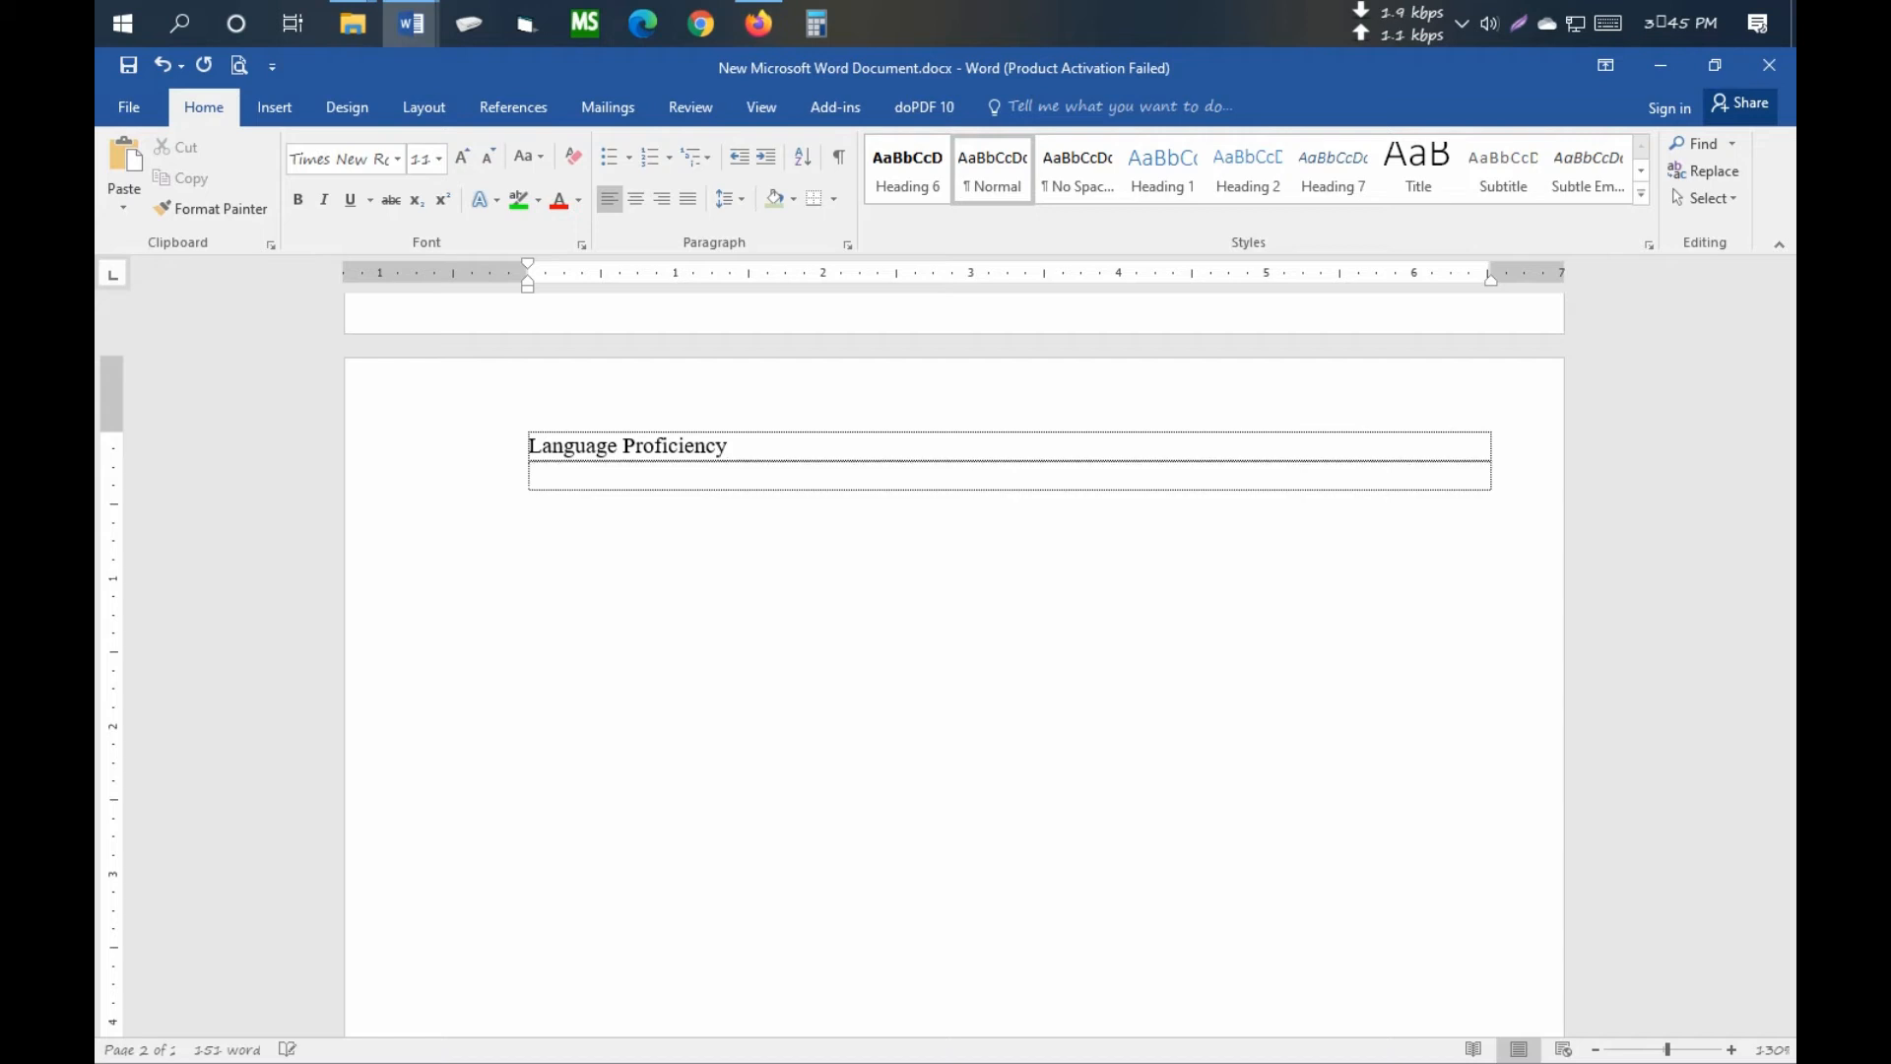
- Add further empty rows for the Personal Details section
scroll(870, 735, "down", 6)
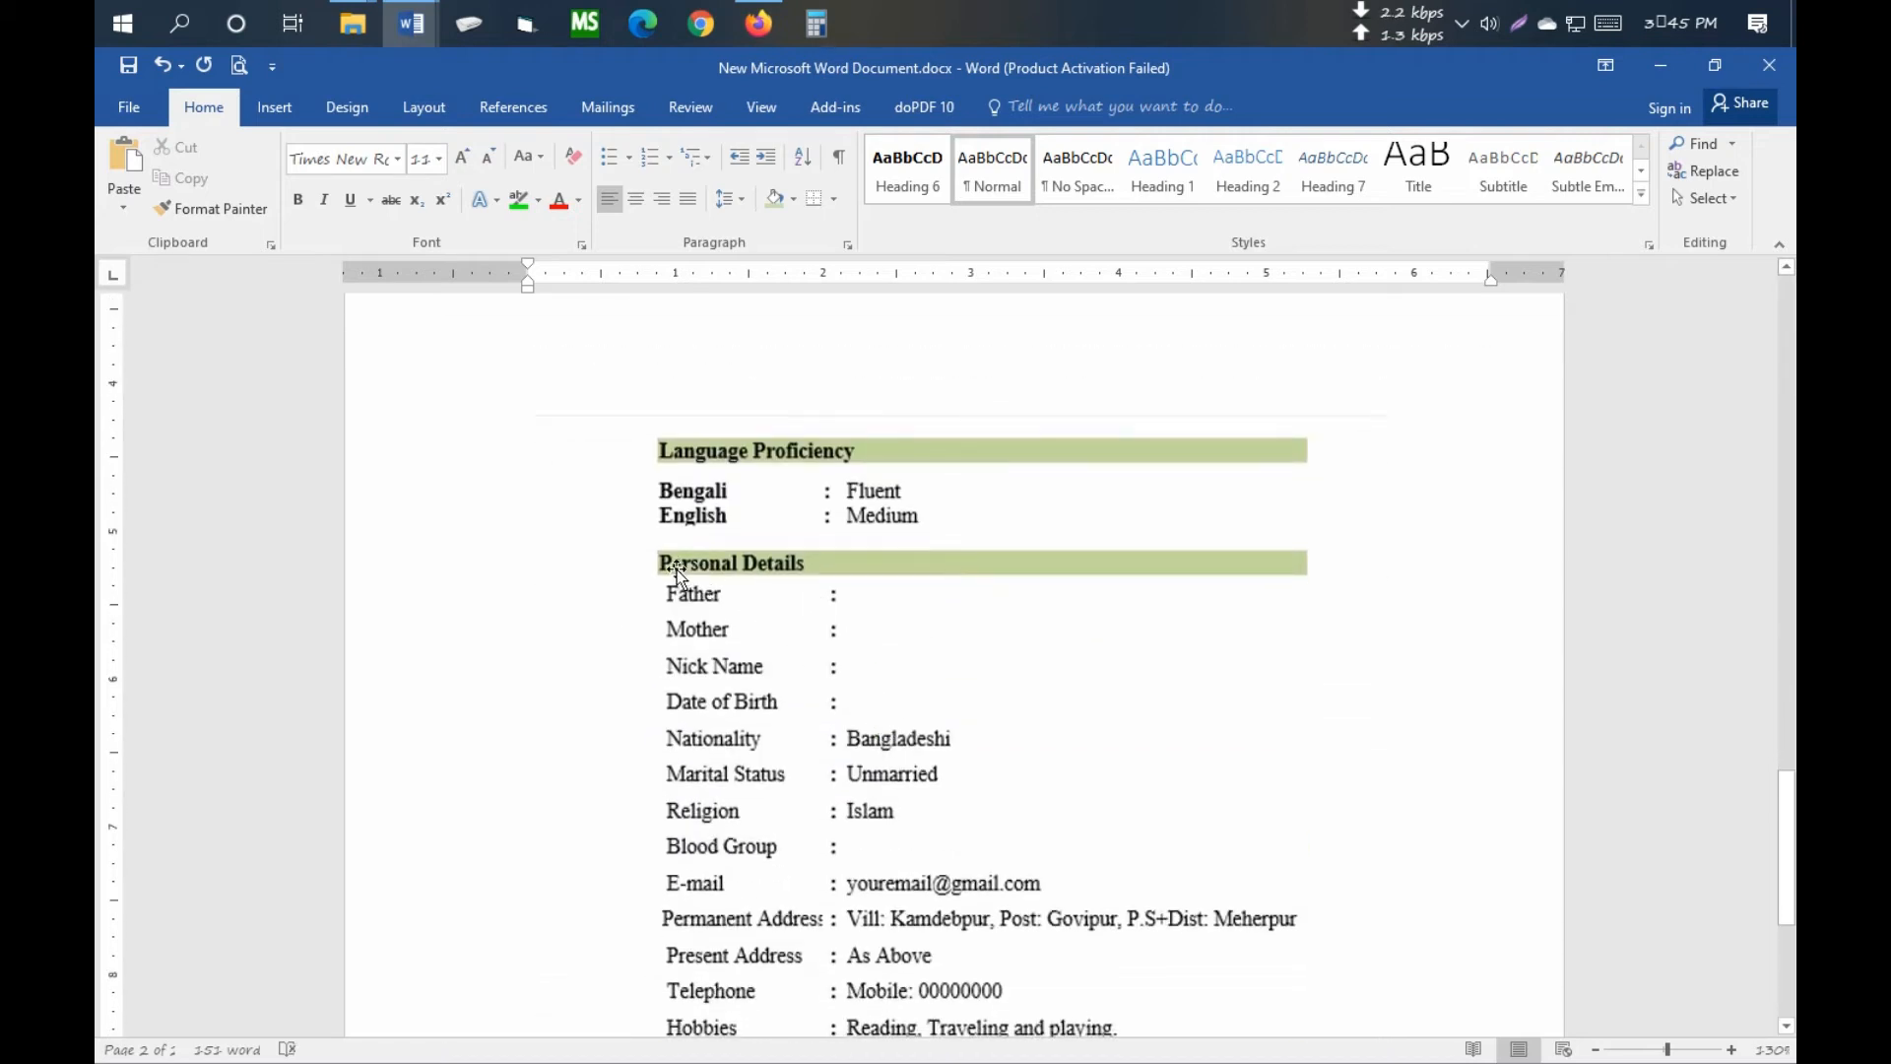
scroll(754, 566, "up", 7)
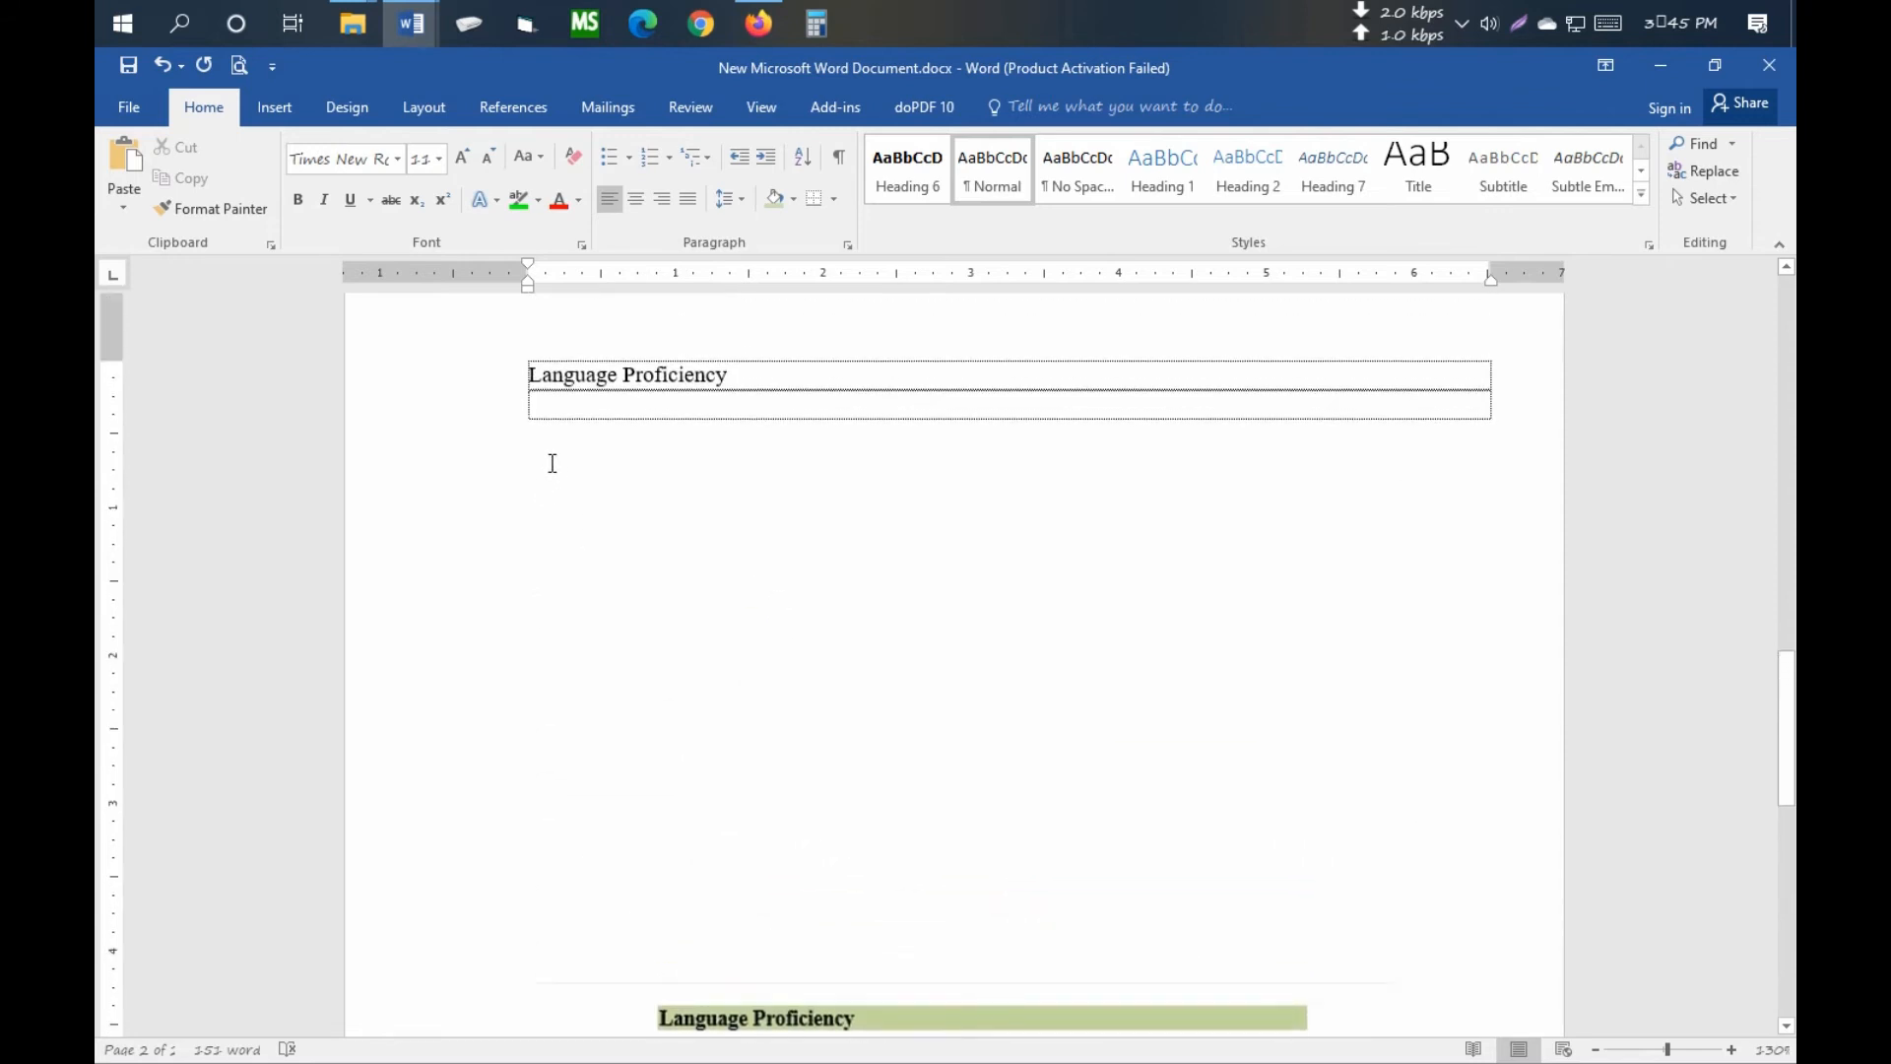
key("Tab")
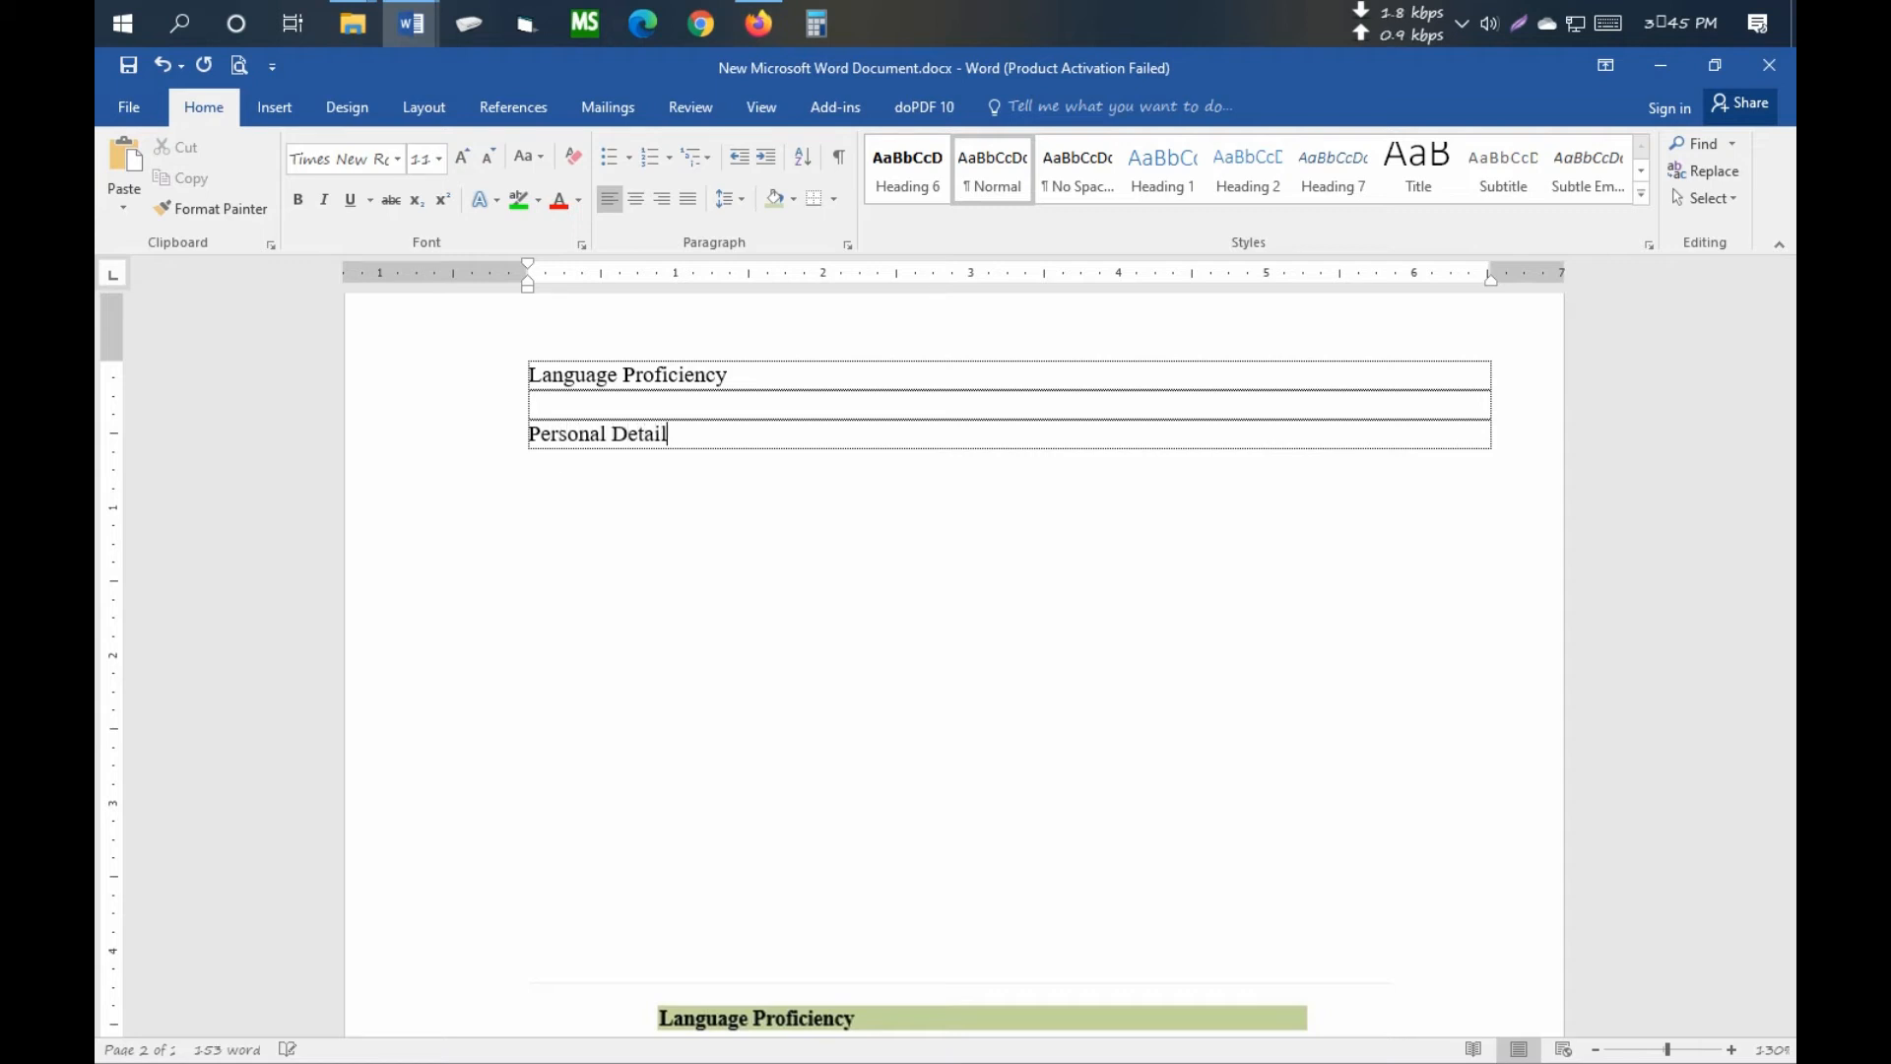
key("Tab")
key("Tab")
scroll(1005, 660, "down", 7)
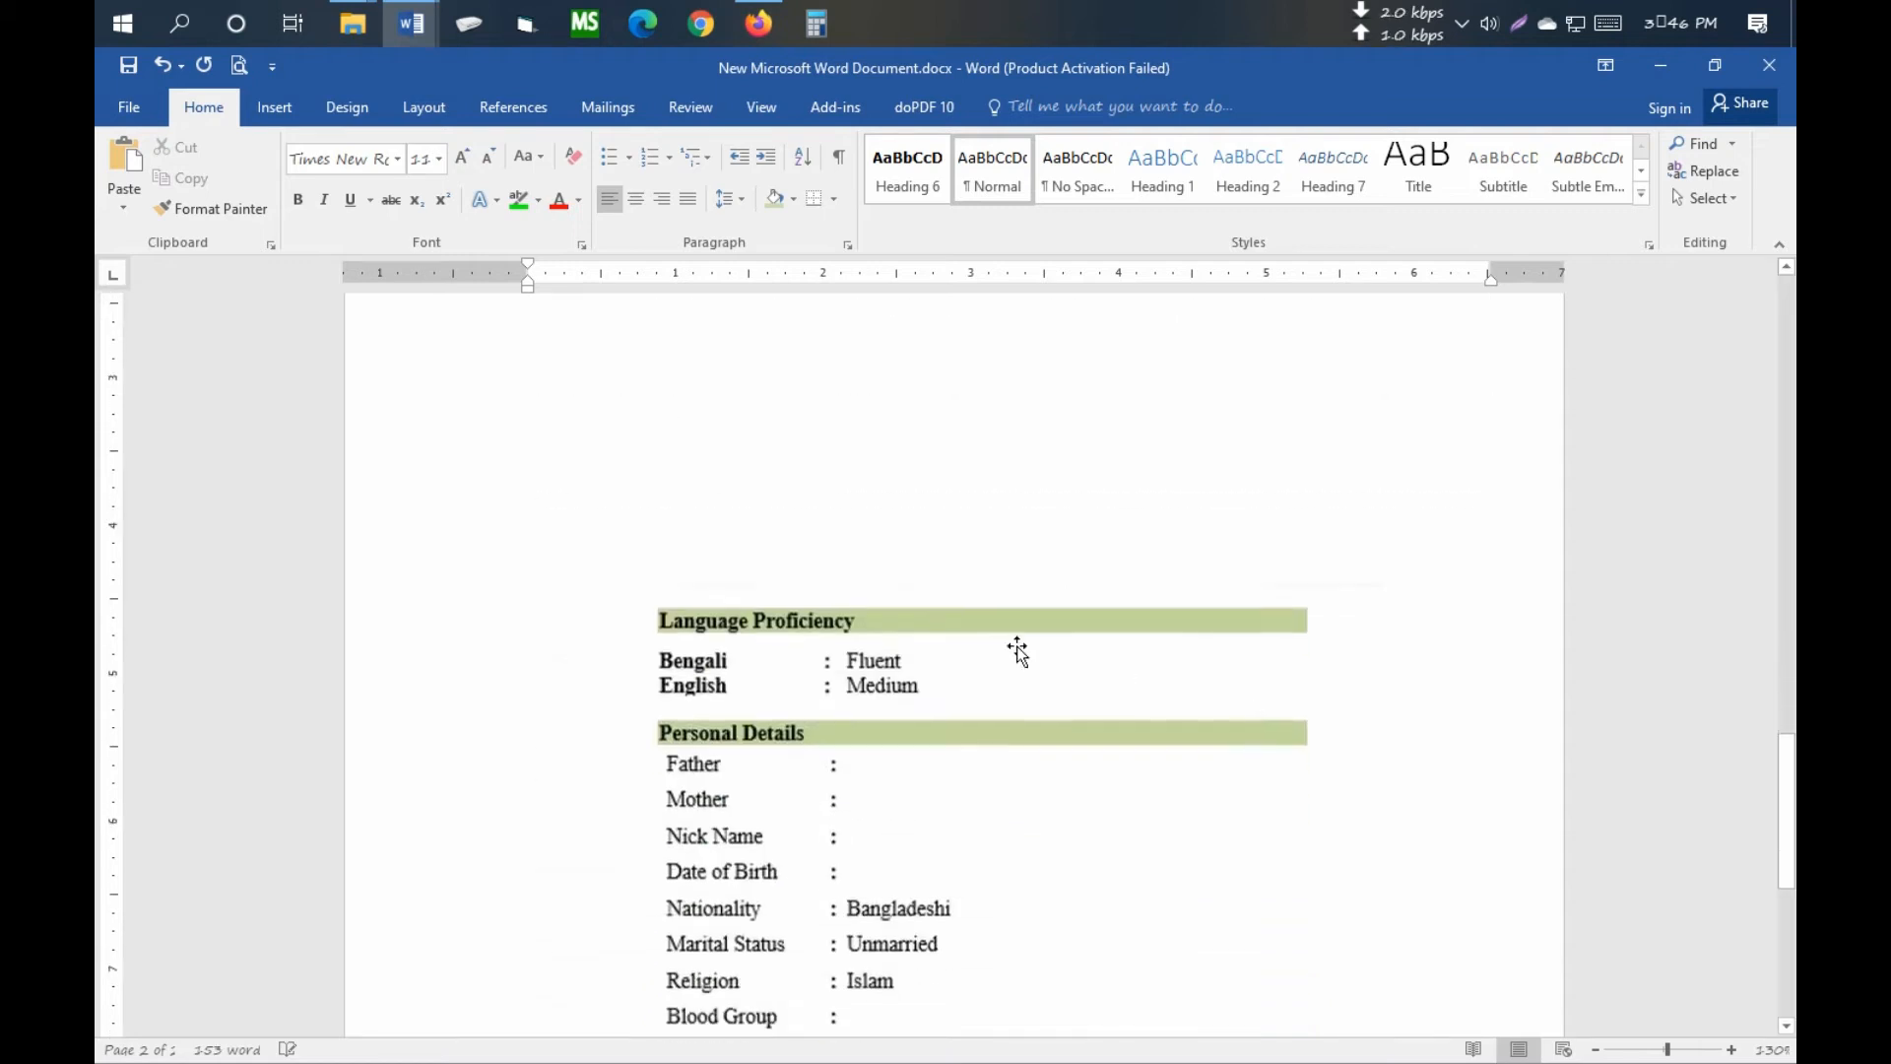
scroll(1000, 673, "down", 5)
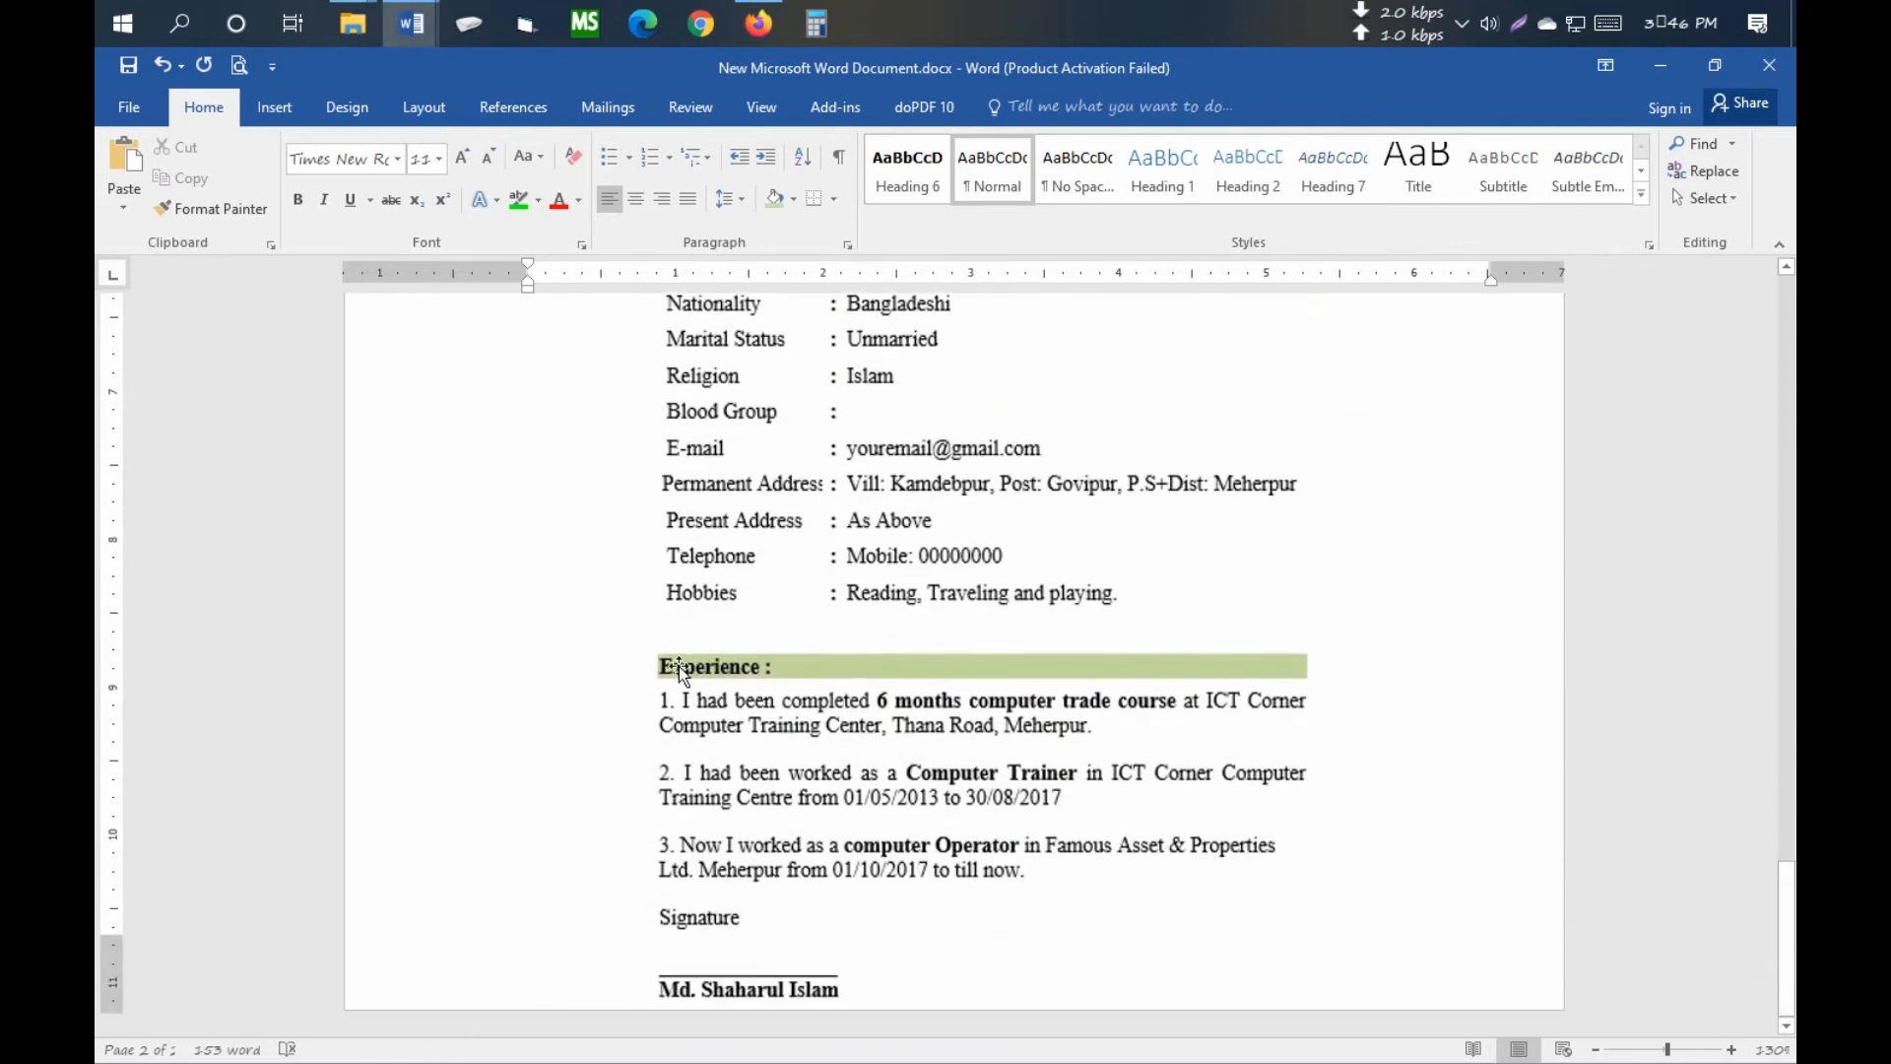
scroll(752, 678, "up", 12)
- Type the 'Experience' heading in the bottom row and add an empty row below it
left_click(542, 638)
type("Experience")
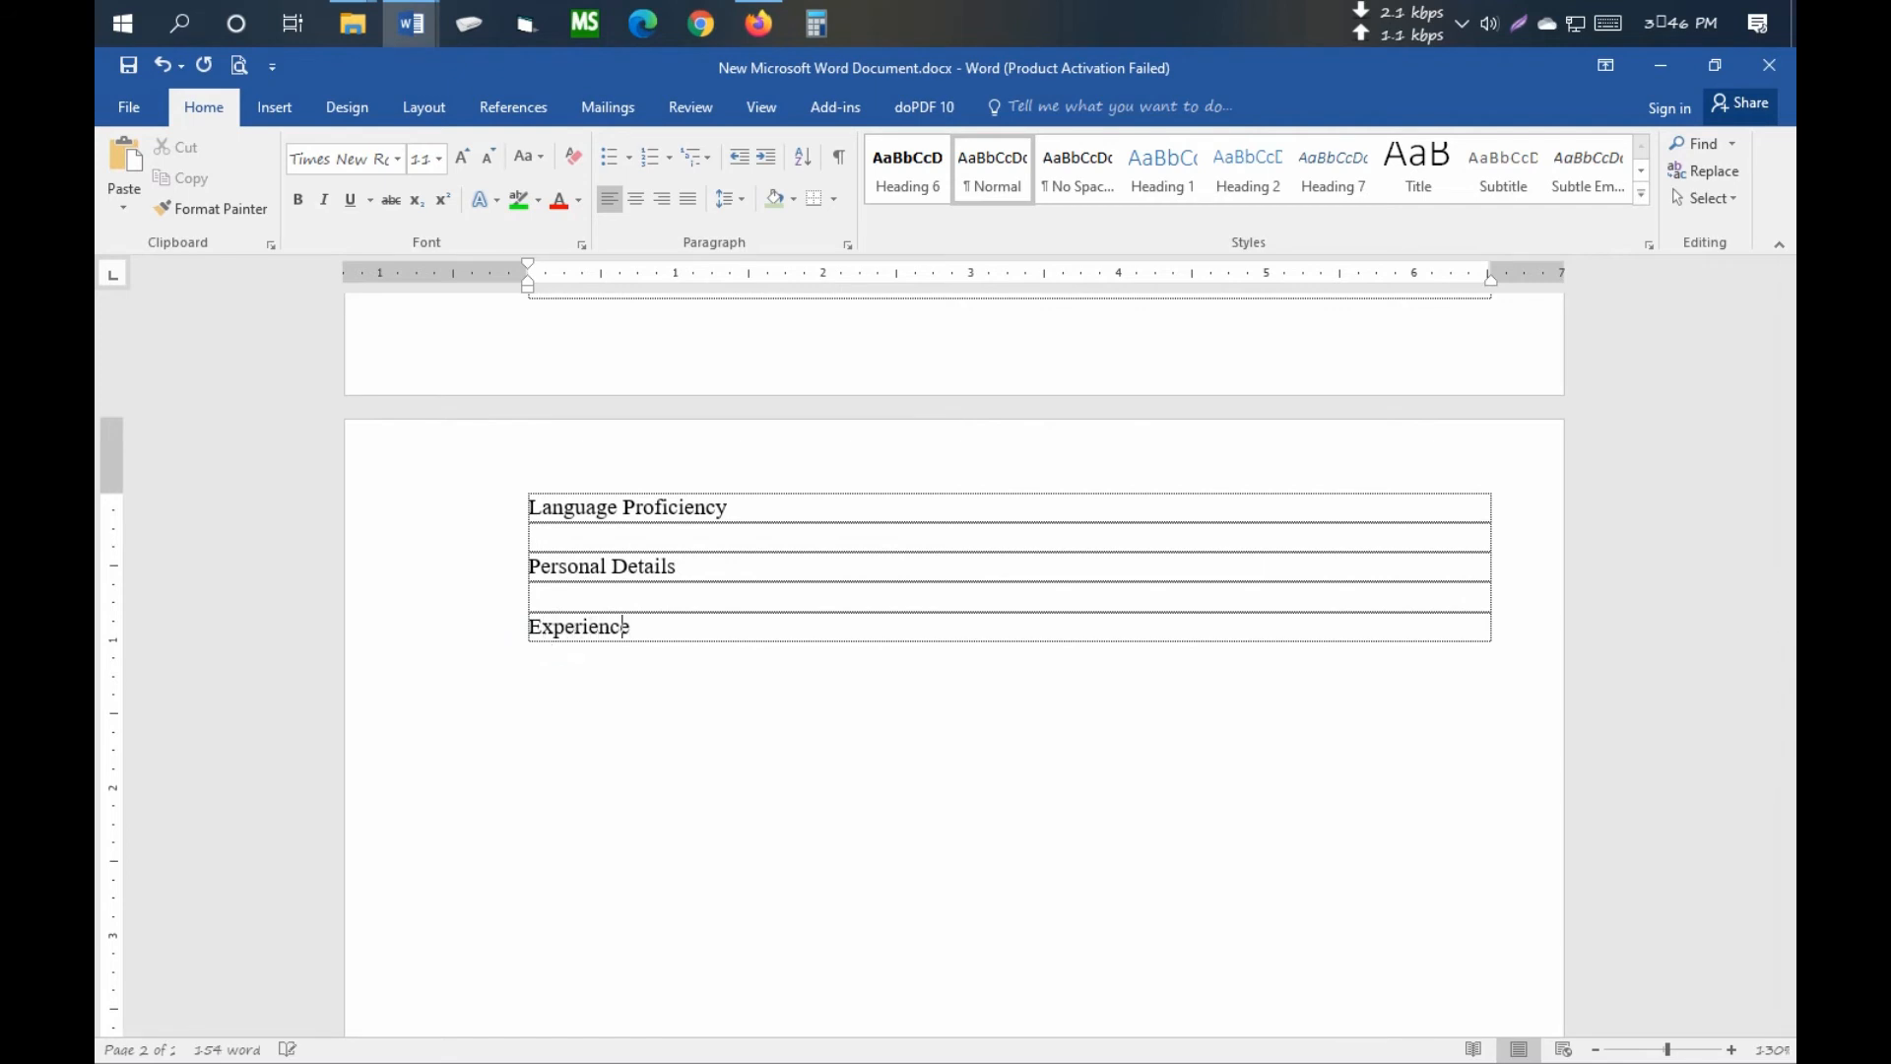
key("Tab")
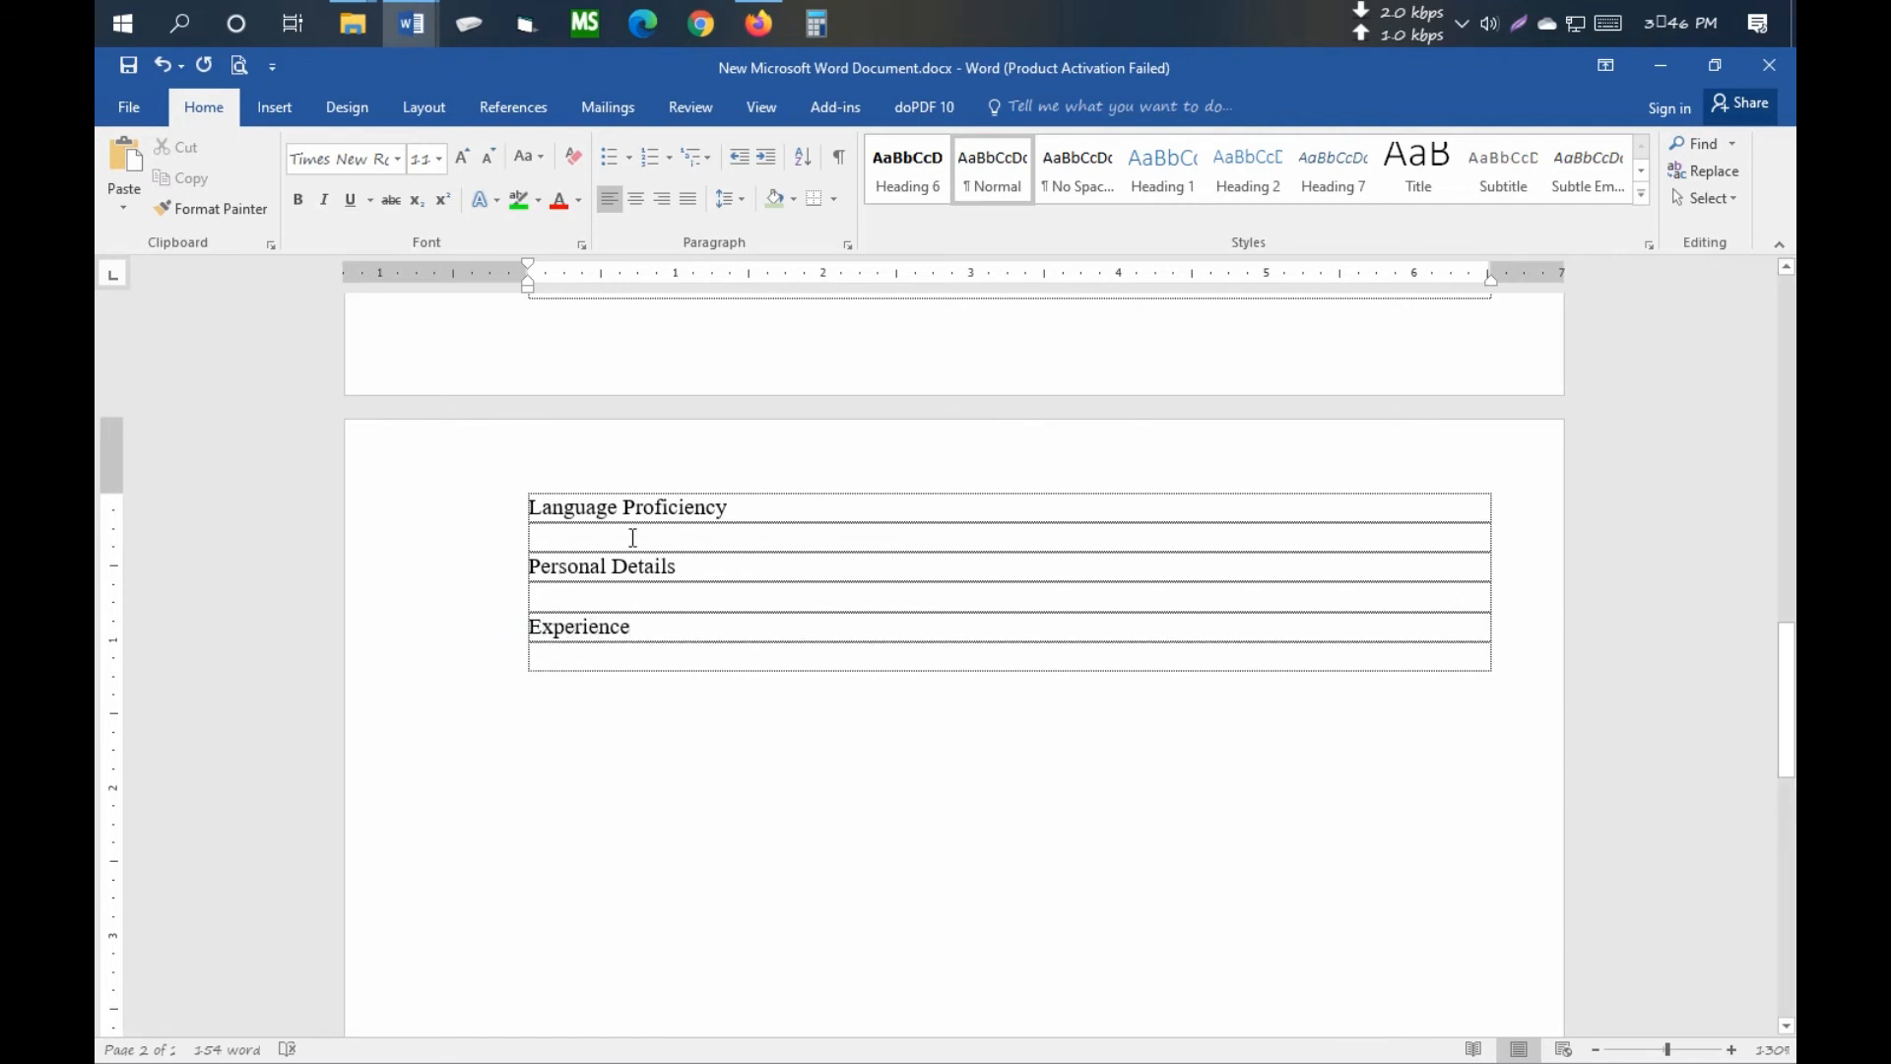
scroll(755, 587, "up", 10)
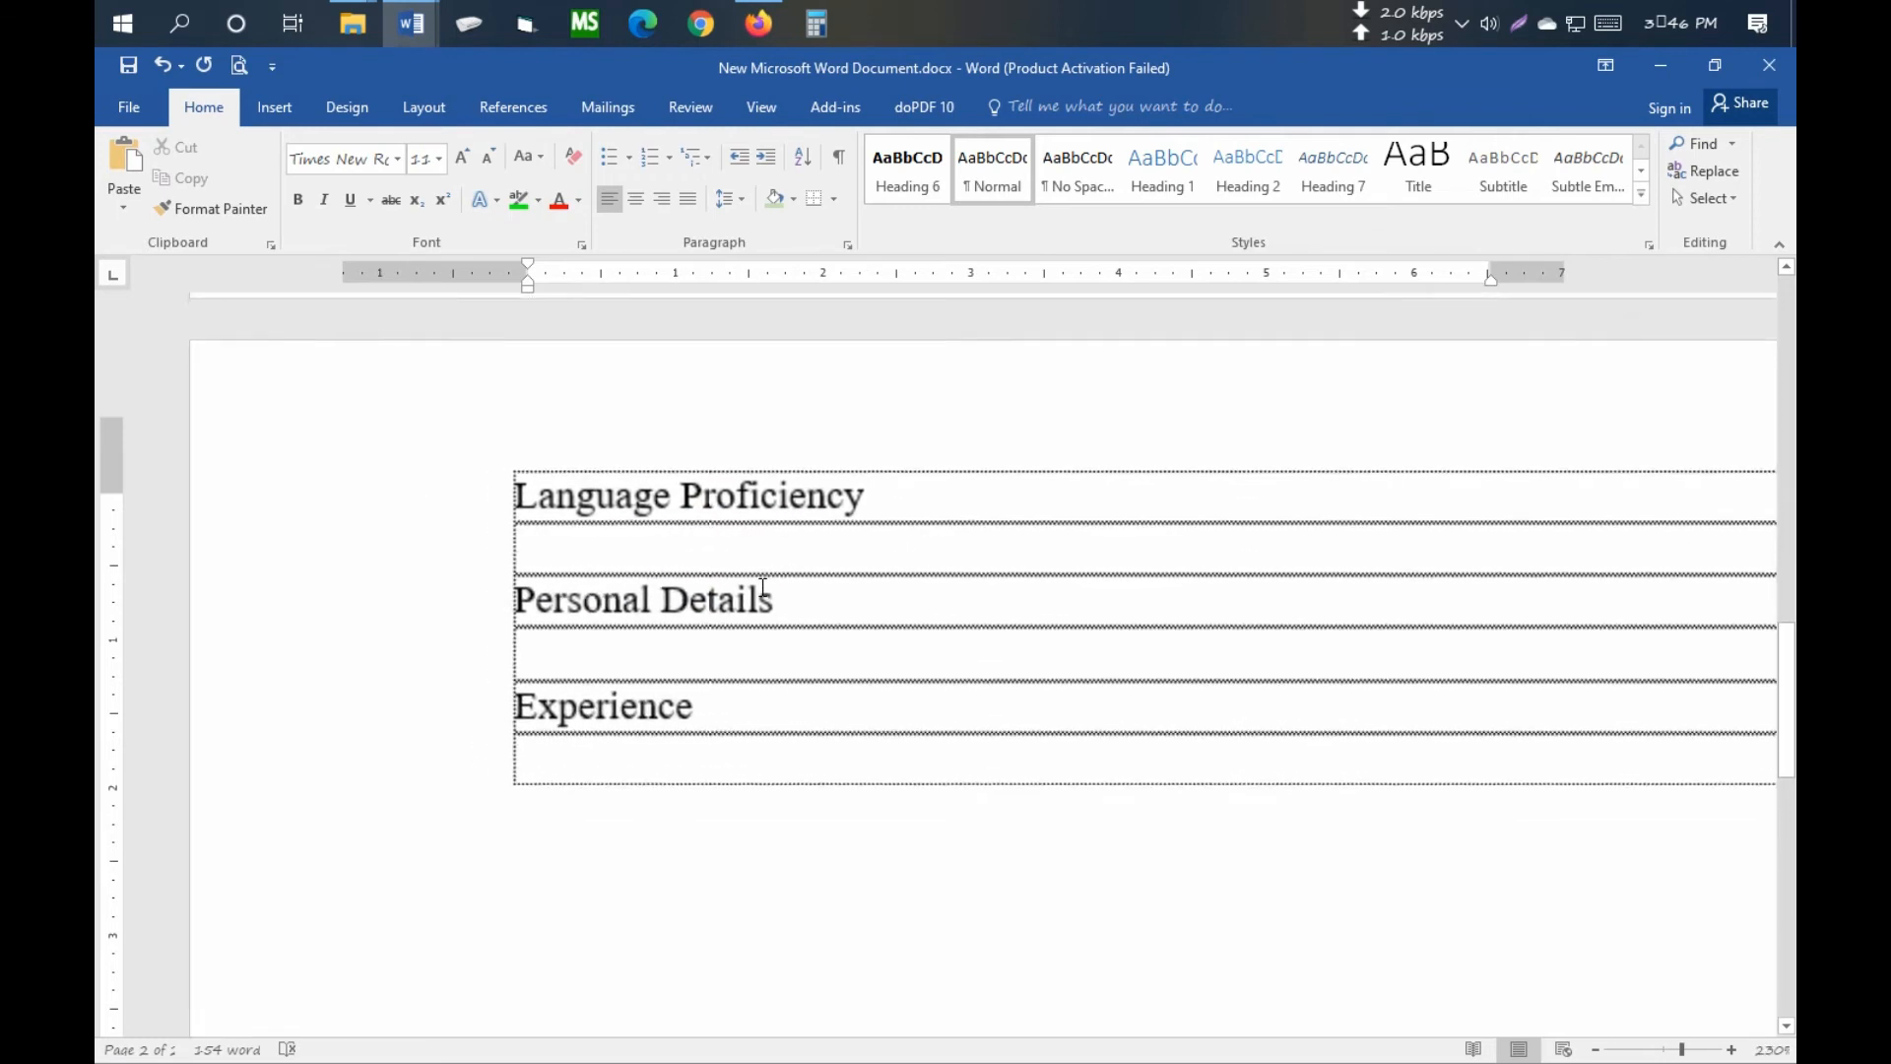
scroll(768, 588, "down", 5)
left_click(526, 547)
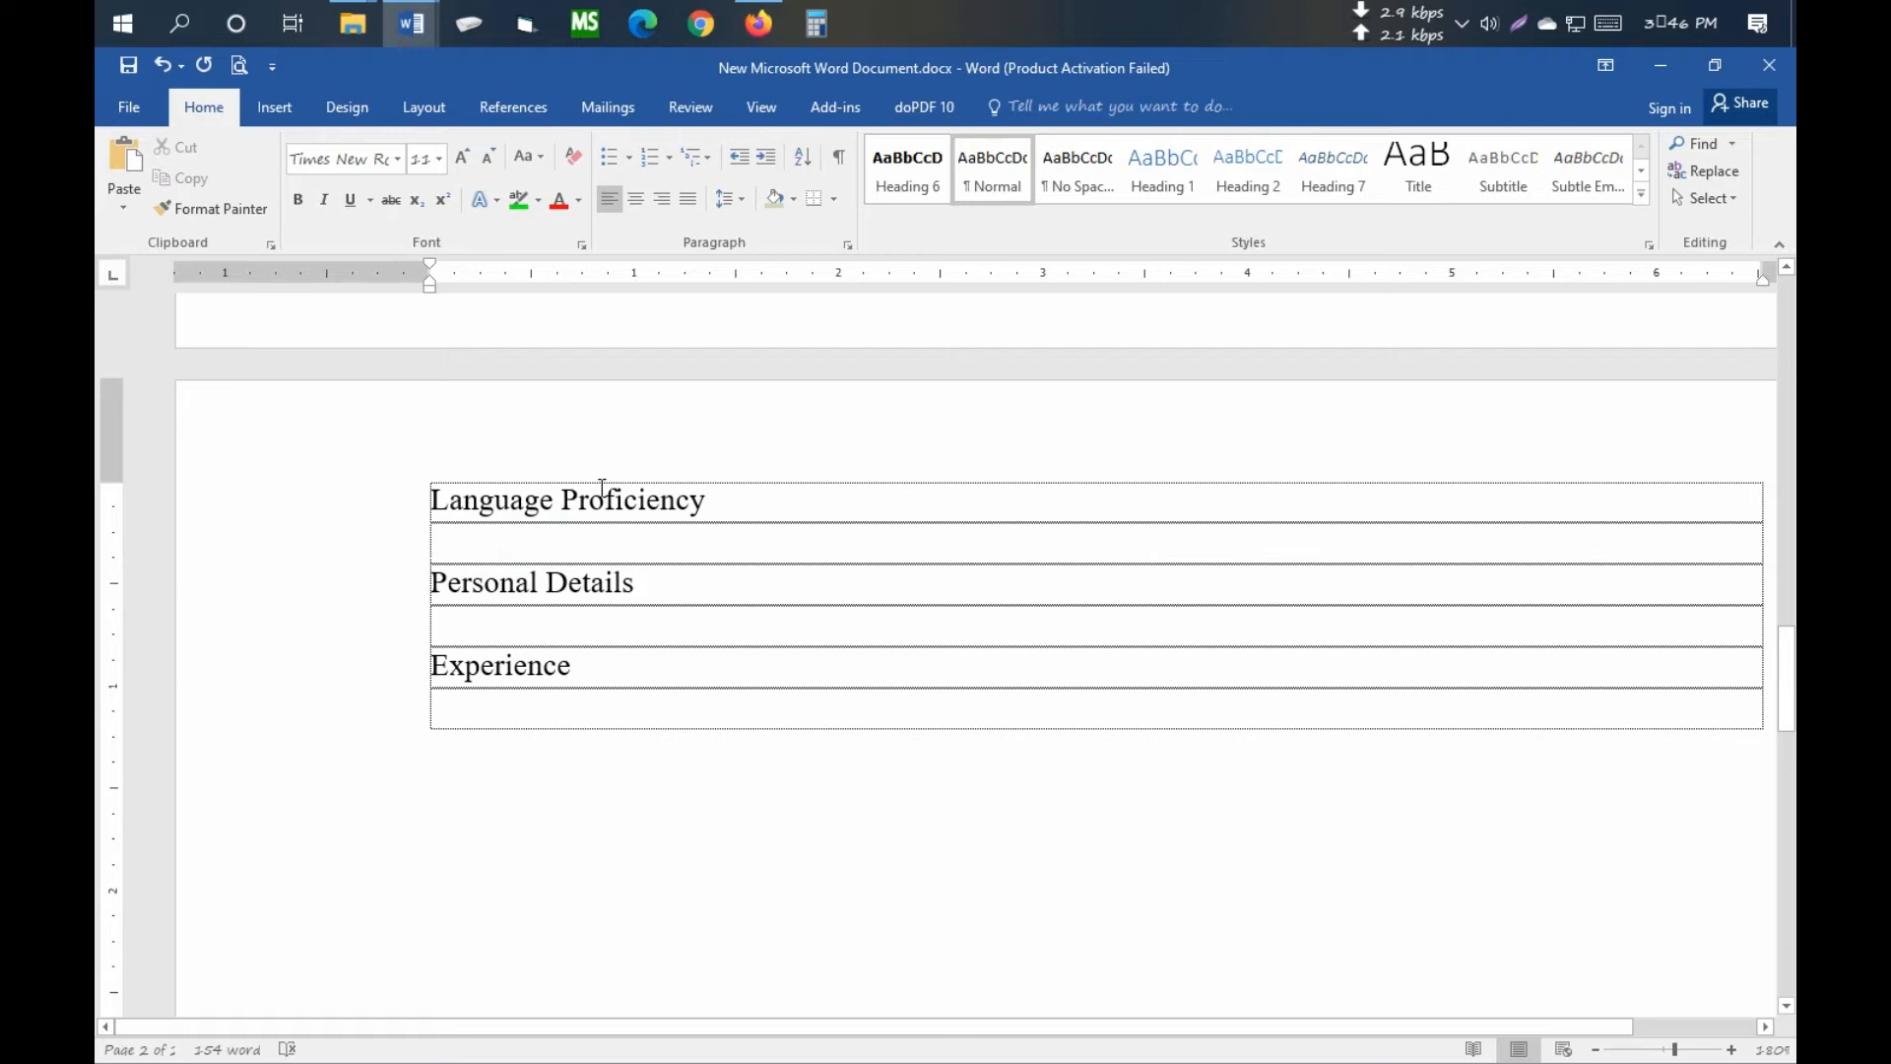
left_click(572, 531)
- Select the Bengali and English language rows in the sample resume shaharul.doc
mouse_move(404, 28)
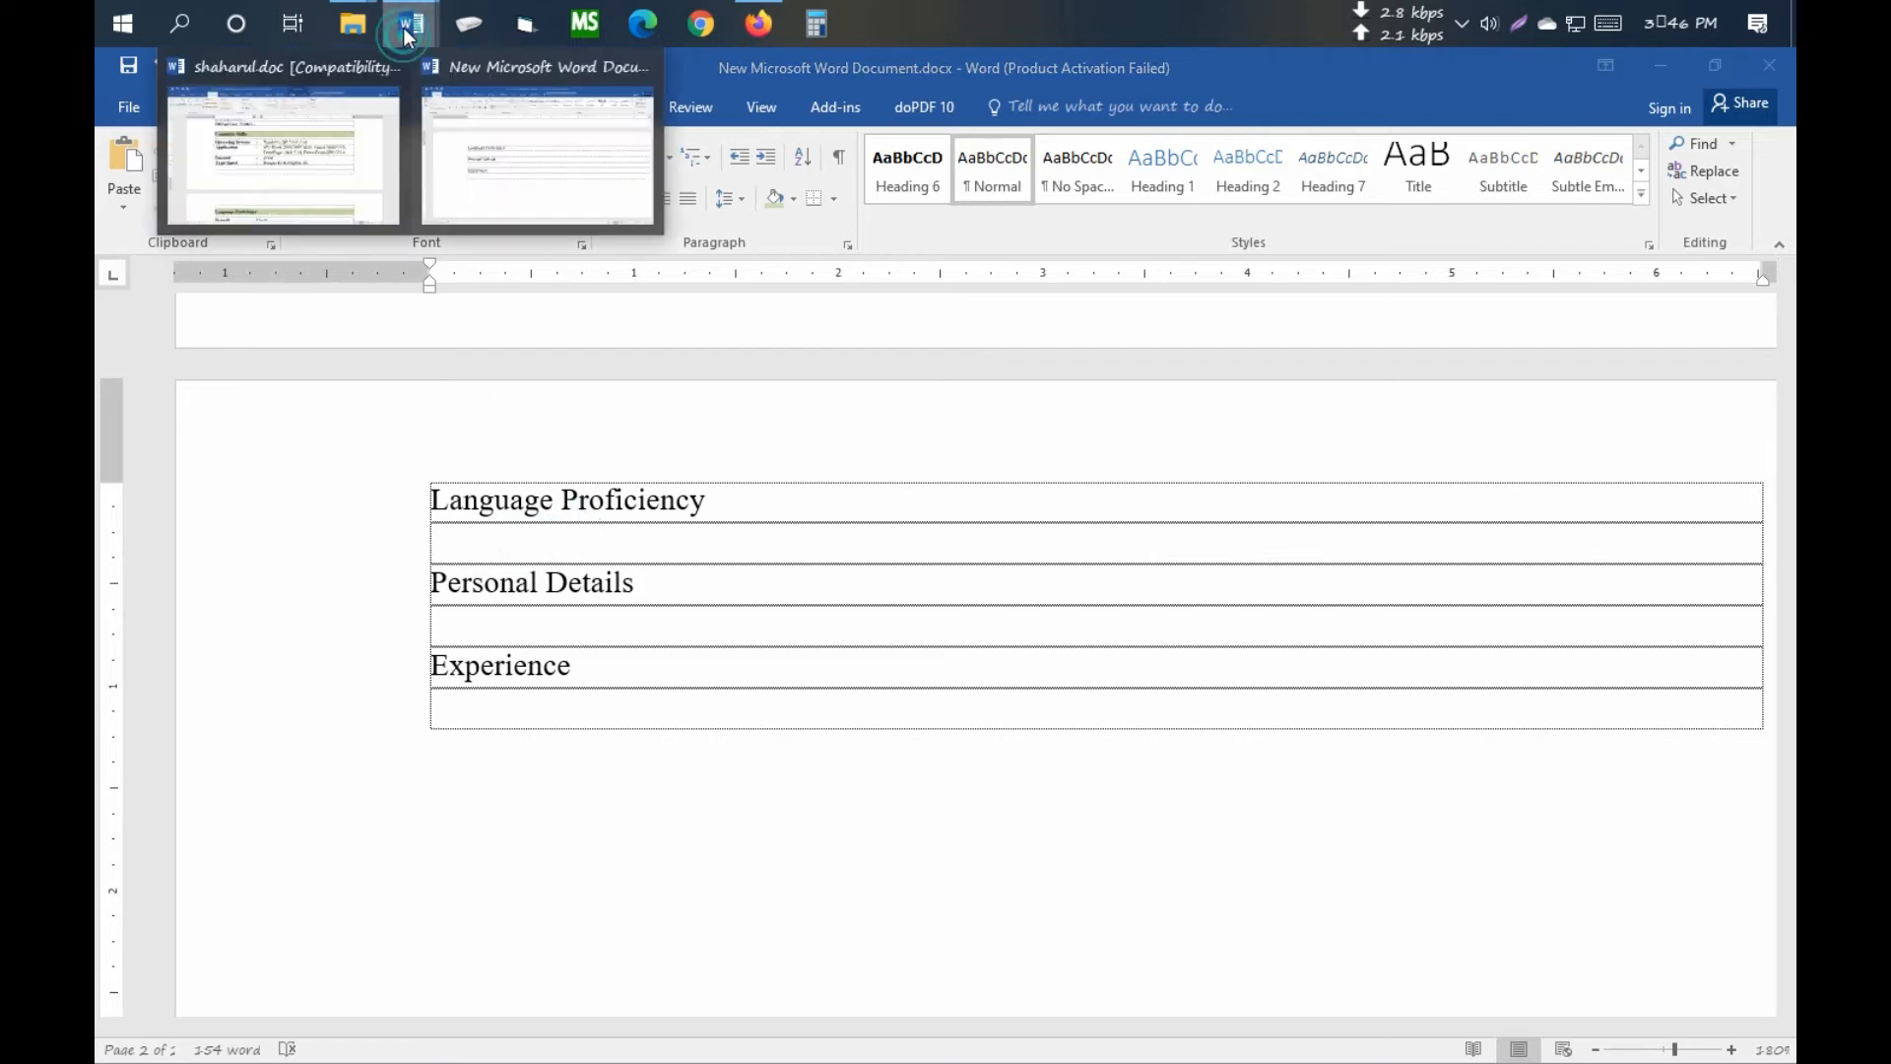
left_click(327, 147)
scroll(910, 512, "down", 5)
scroll(900, 521, "up", 1)
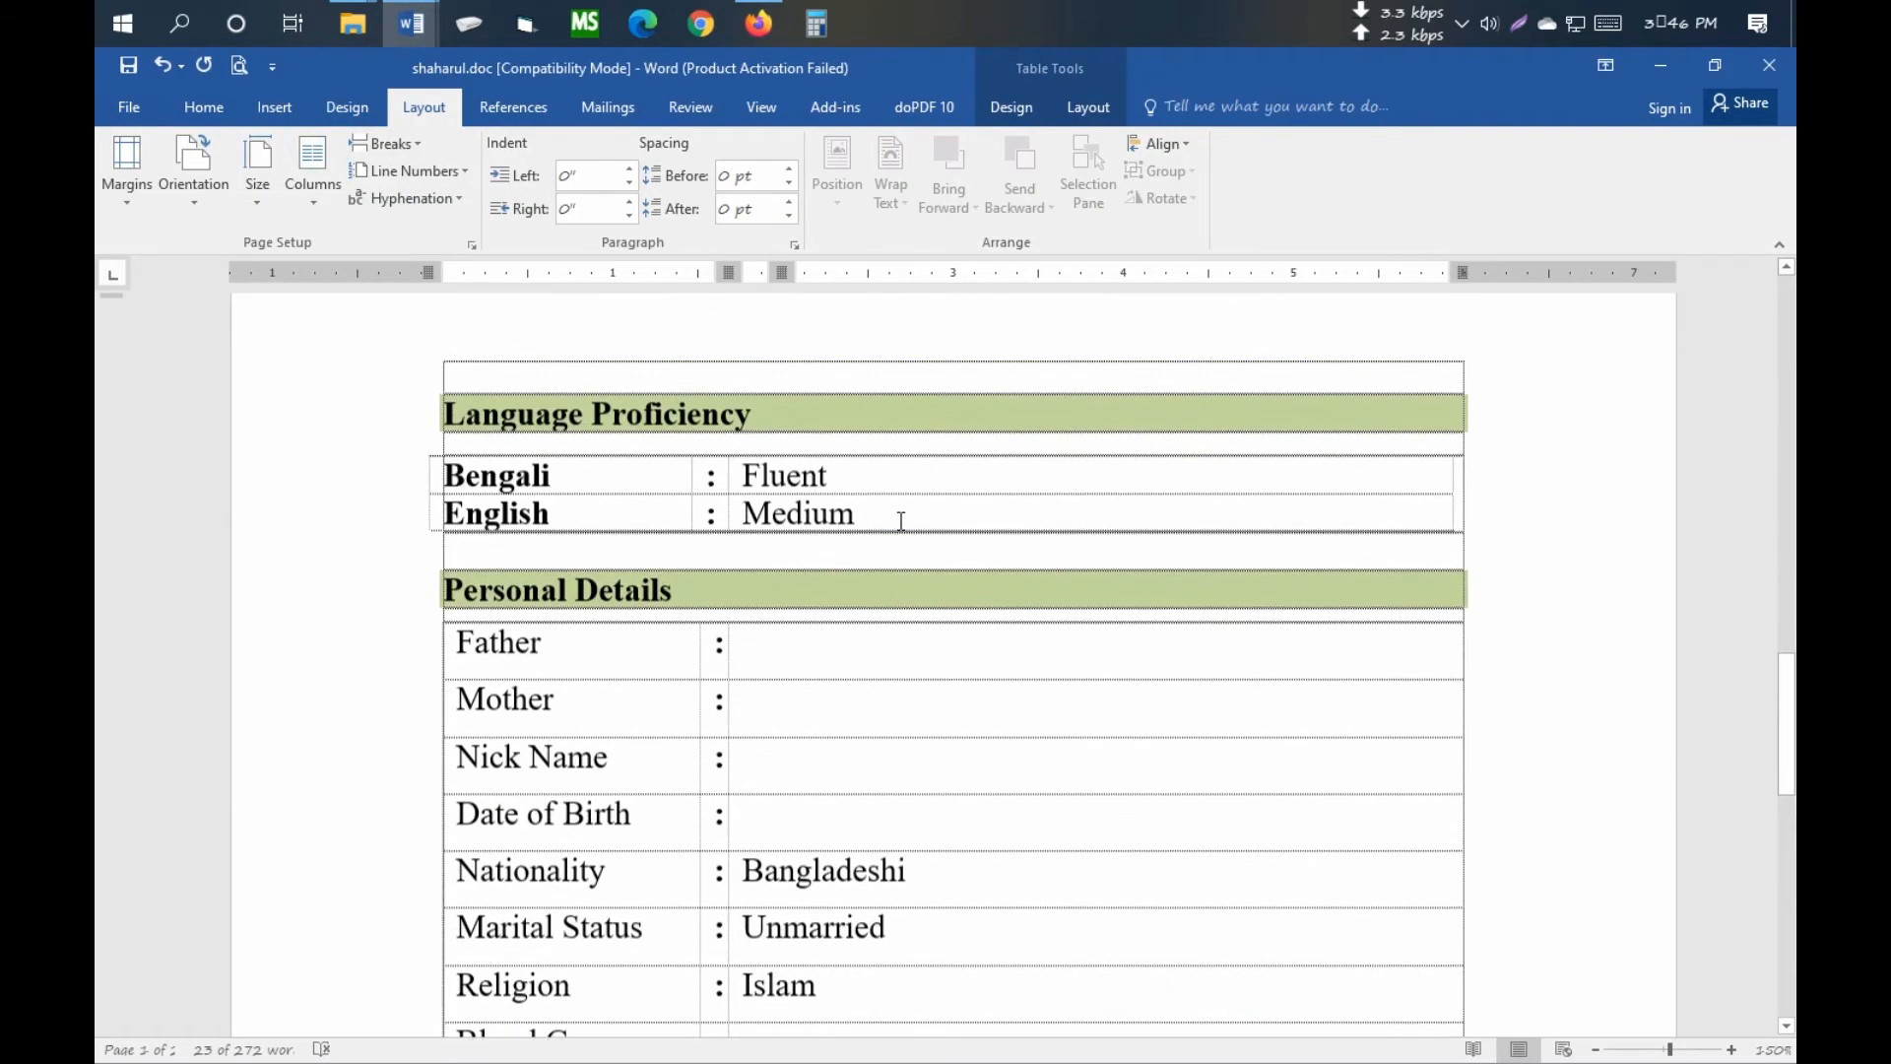
scroll(901, 521, "down", 1)
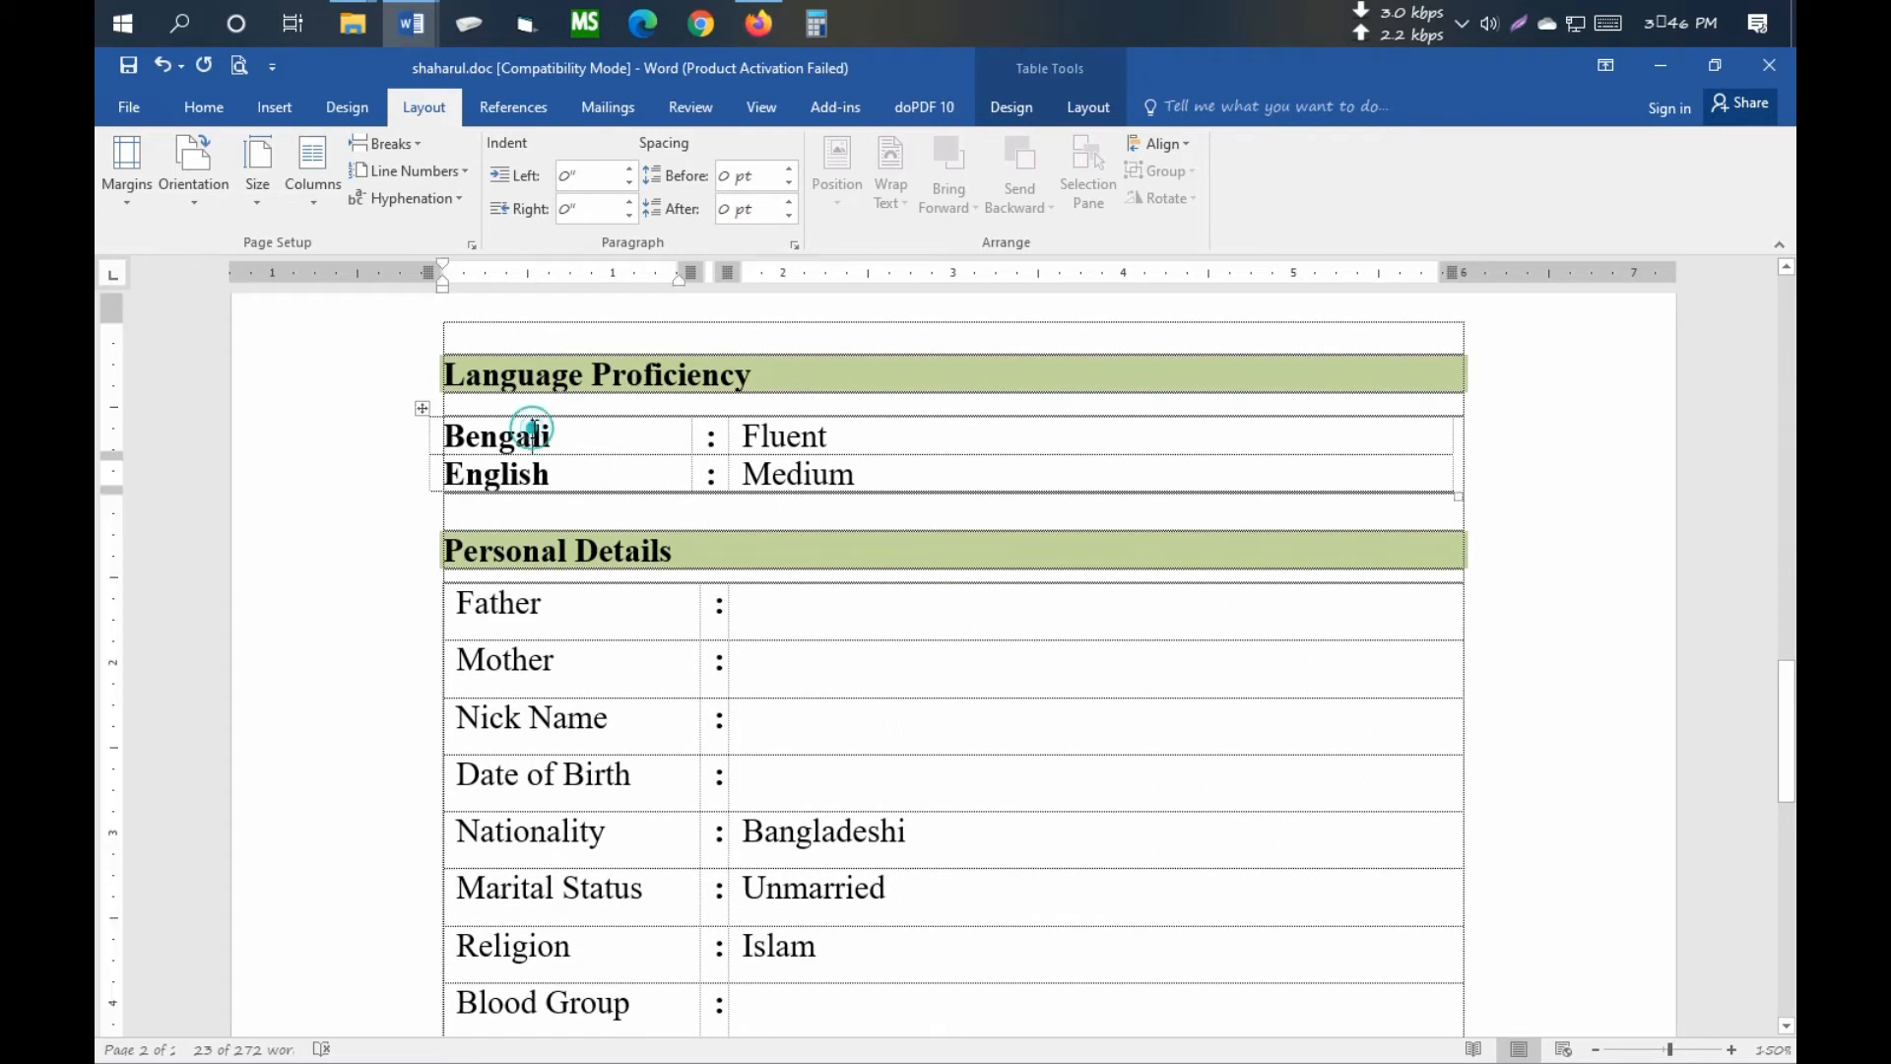
left_click(422, 408)
key("ctrl+c")
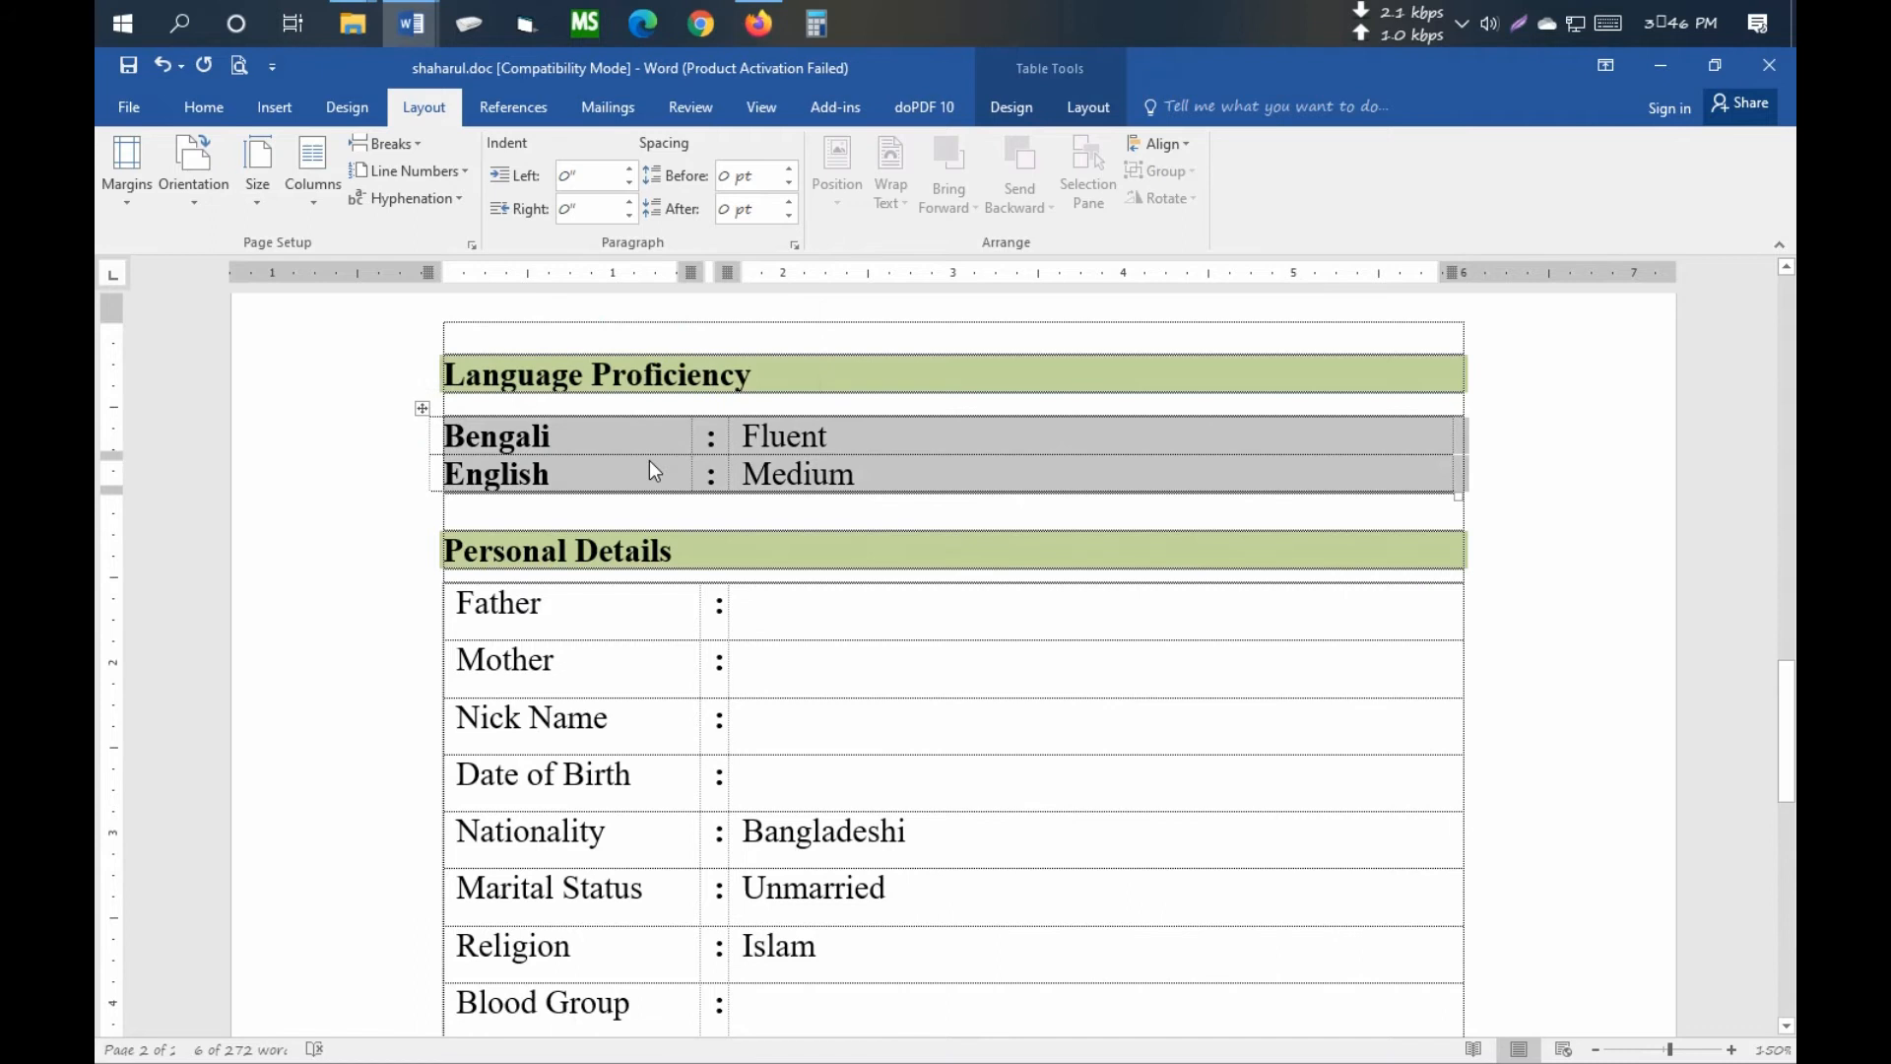
- Paste the language rows under Language Proficiency in the new resume
left_click(411, 28)
left_click(525, 144)
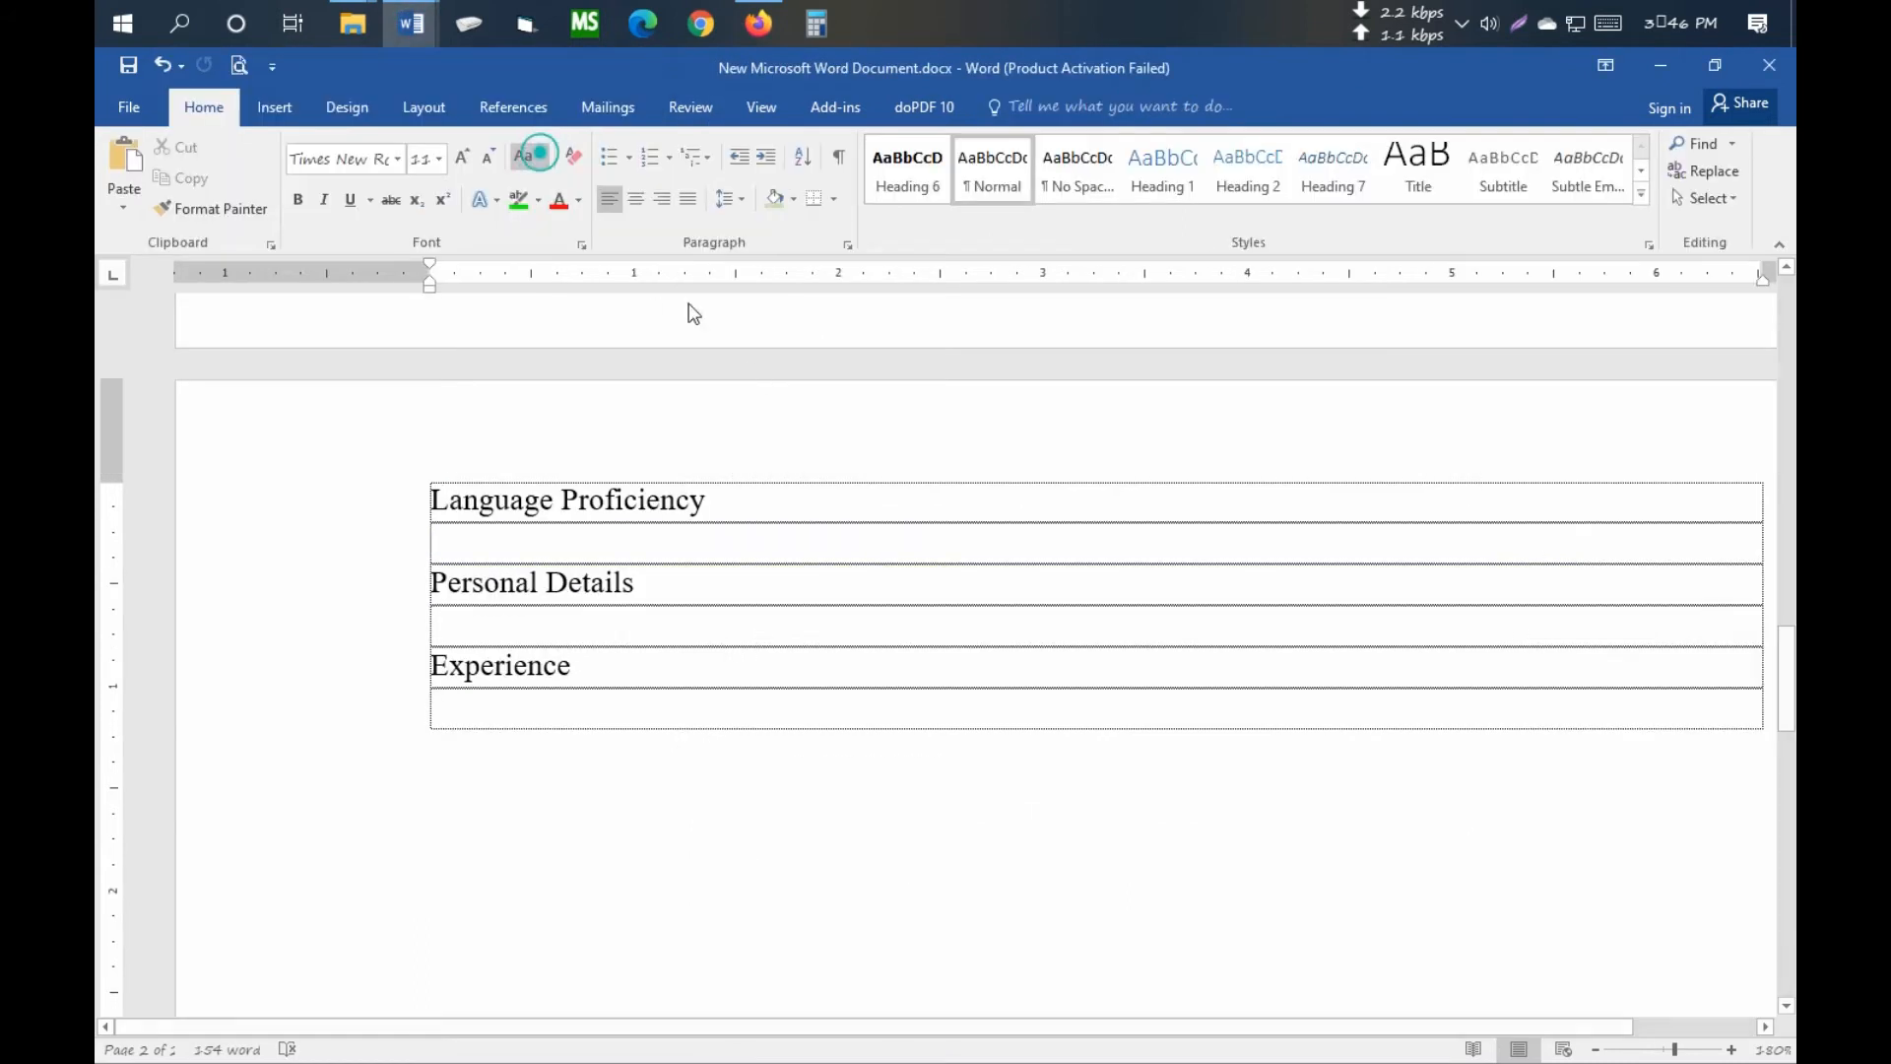
left_click(514, 535)
key("ctrl+v")
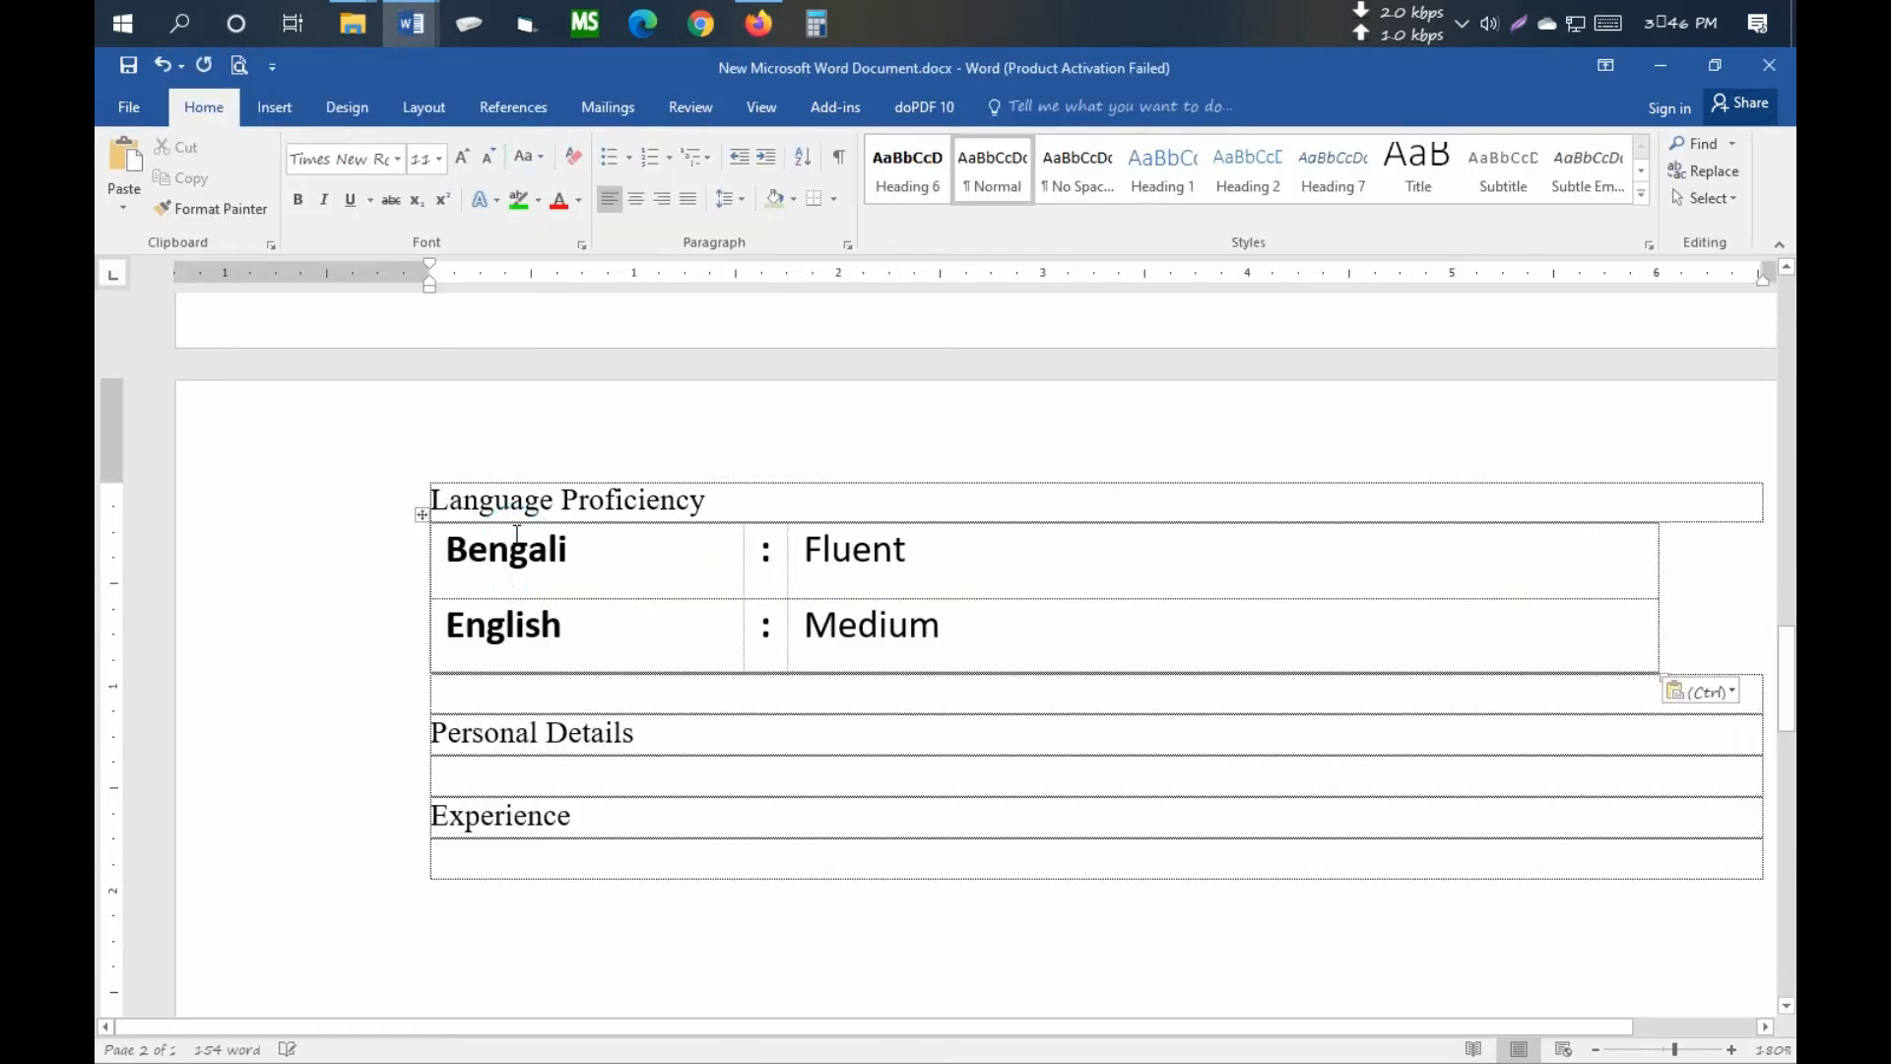
- Make the Language Proficiency, Personal Details and Experience headings 14 pt bold
left_click(604, 498)
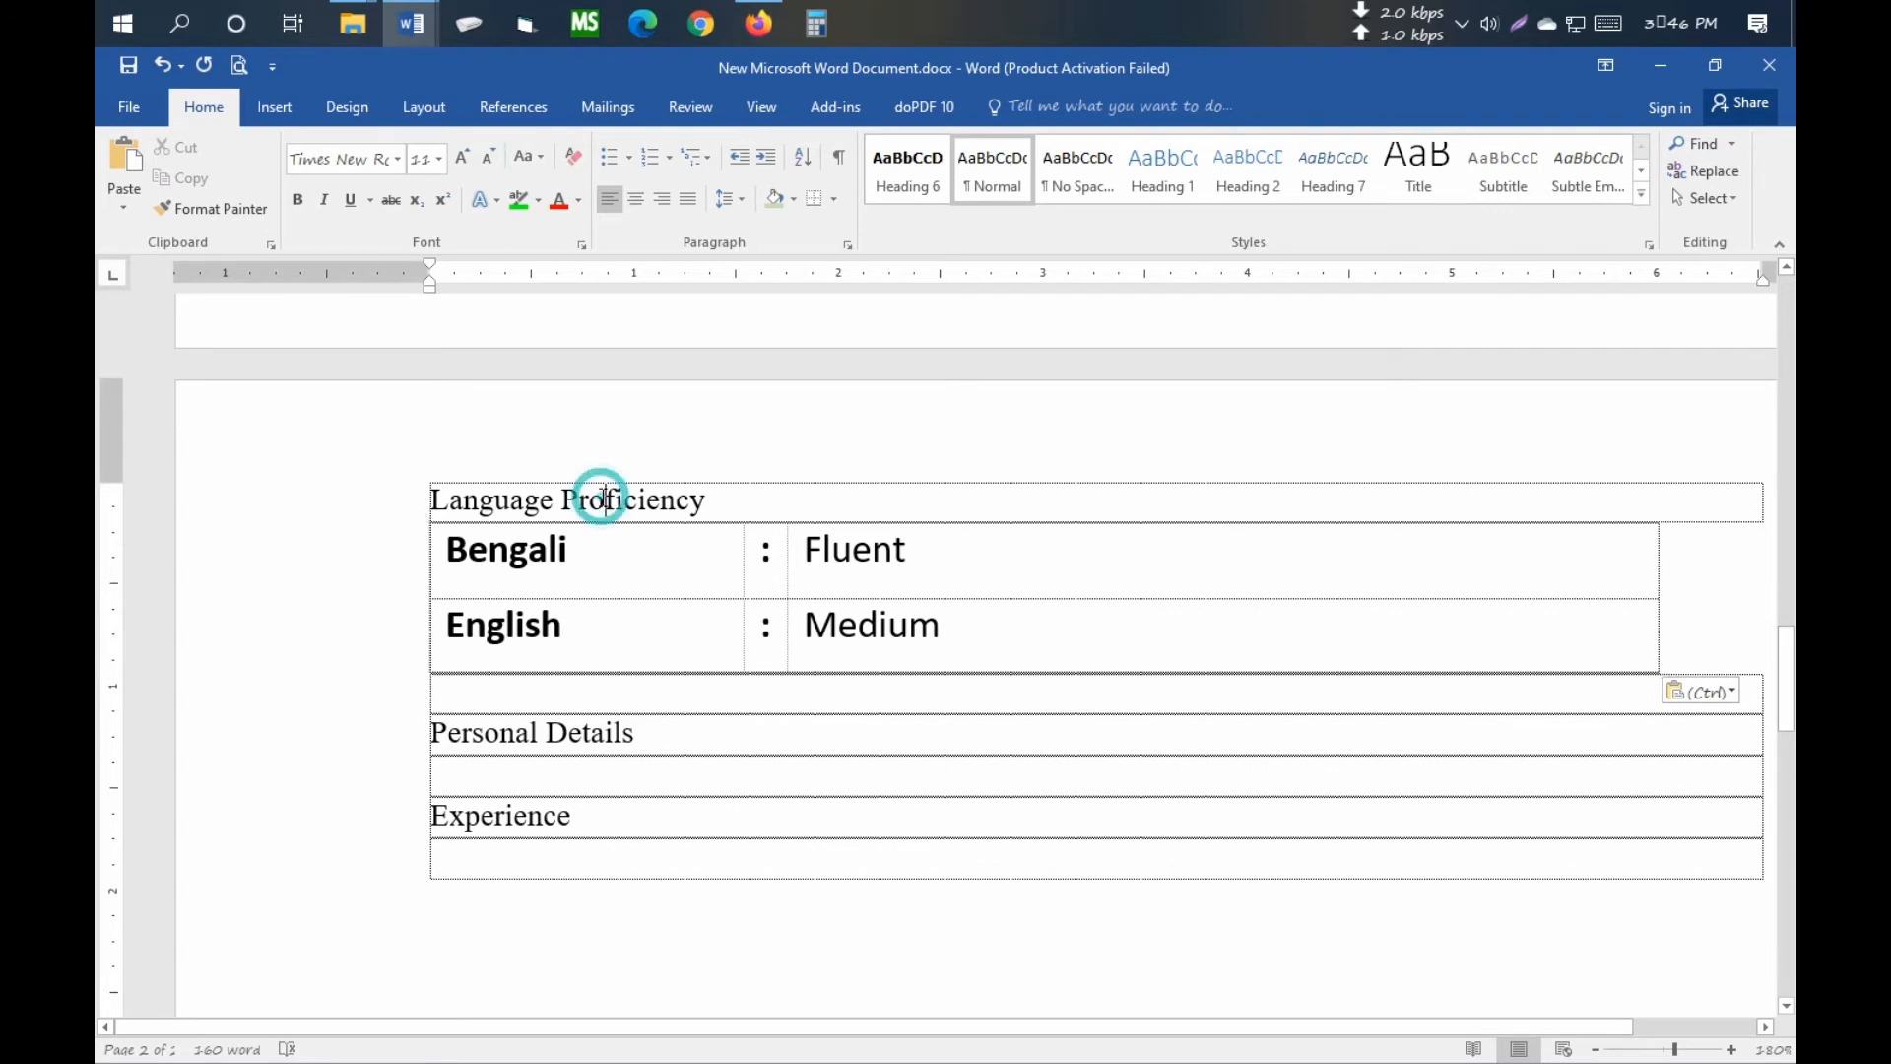
left_click(397, 514)
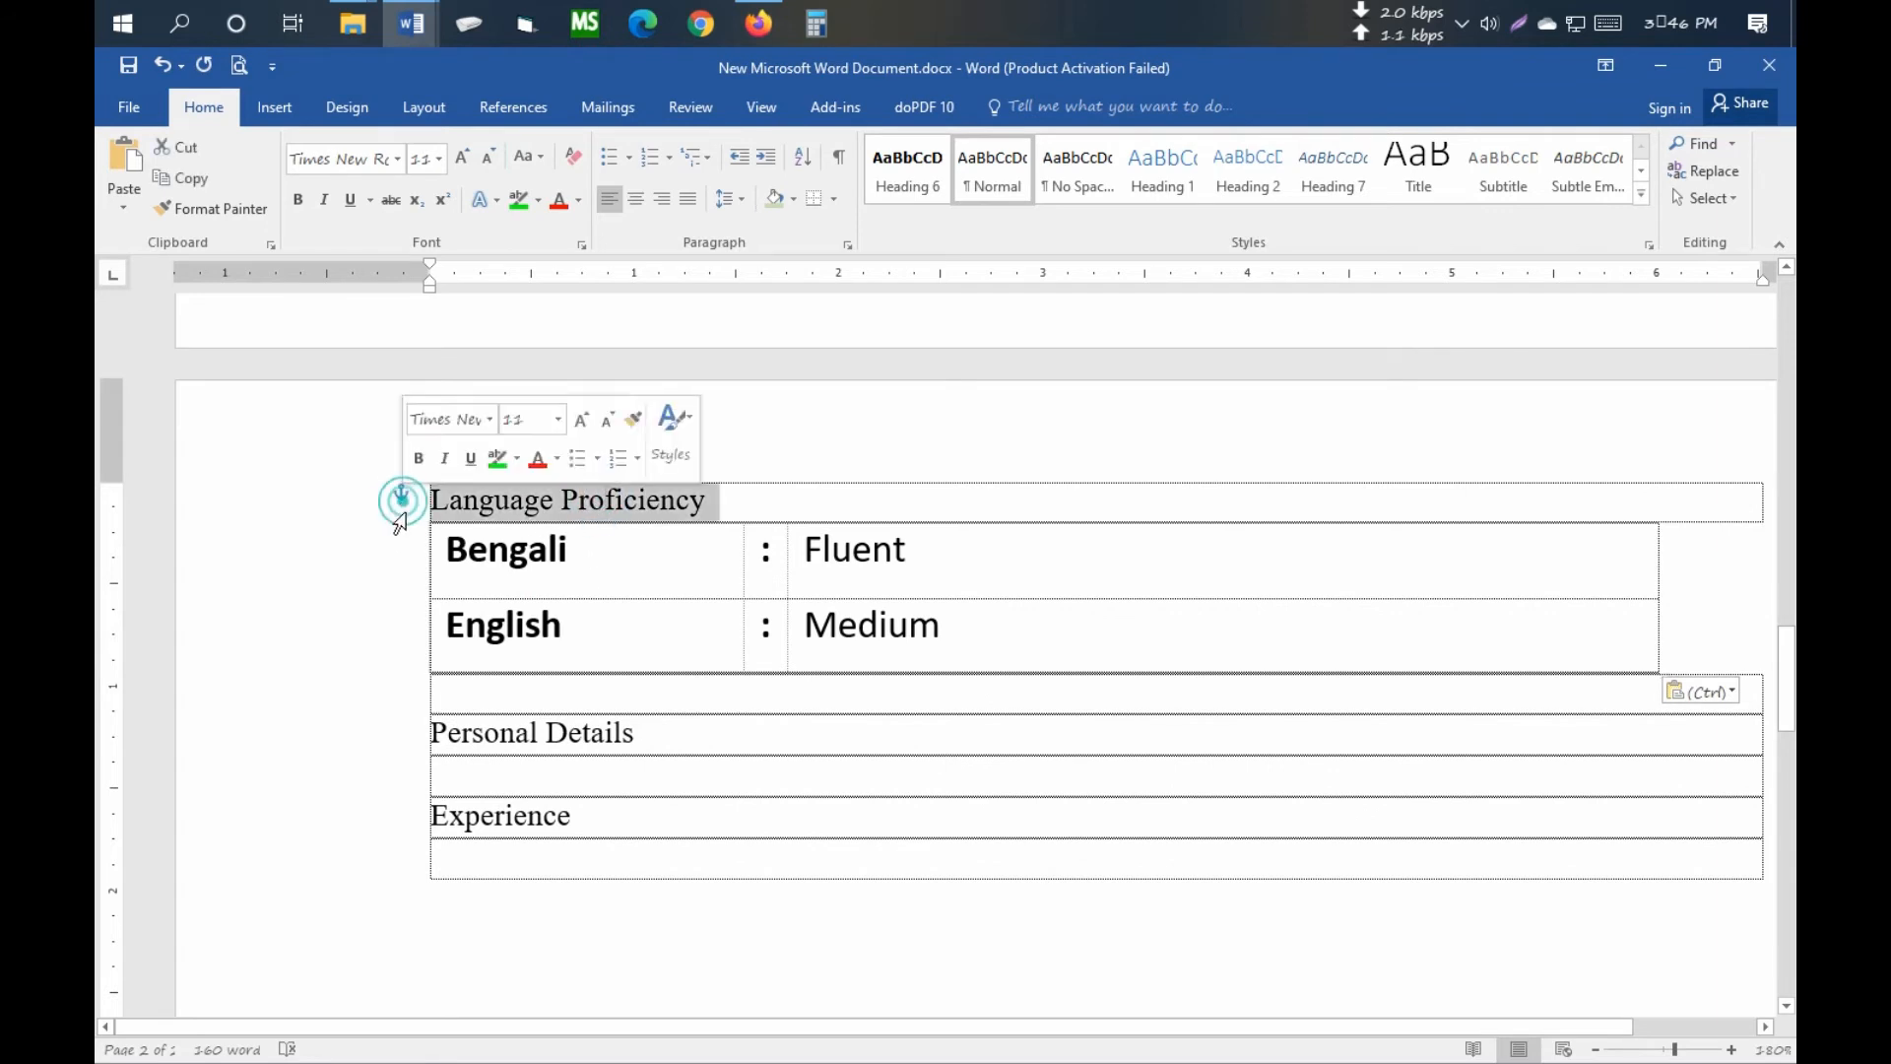
left_click(392, 734, "ctrl")
left_click(399, 820, "ctrl")
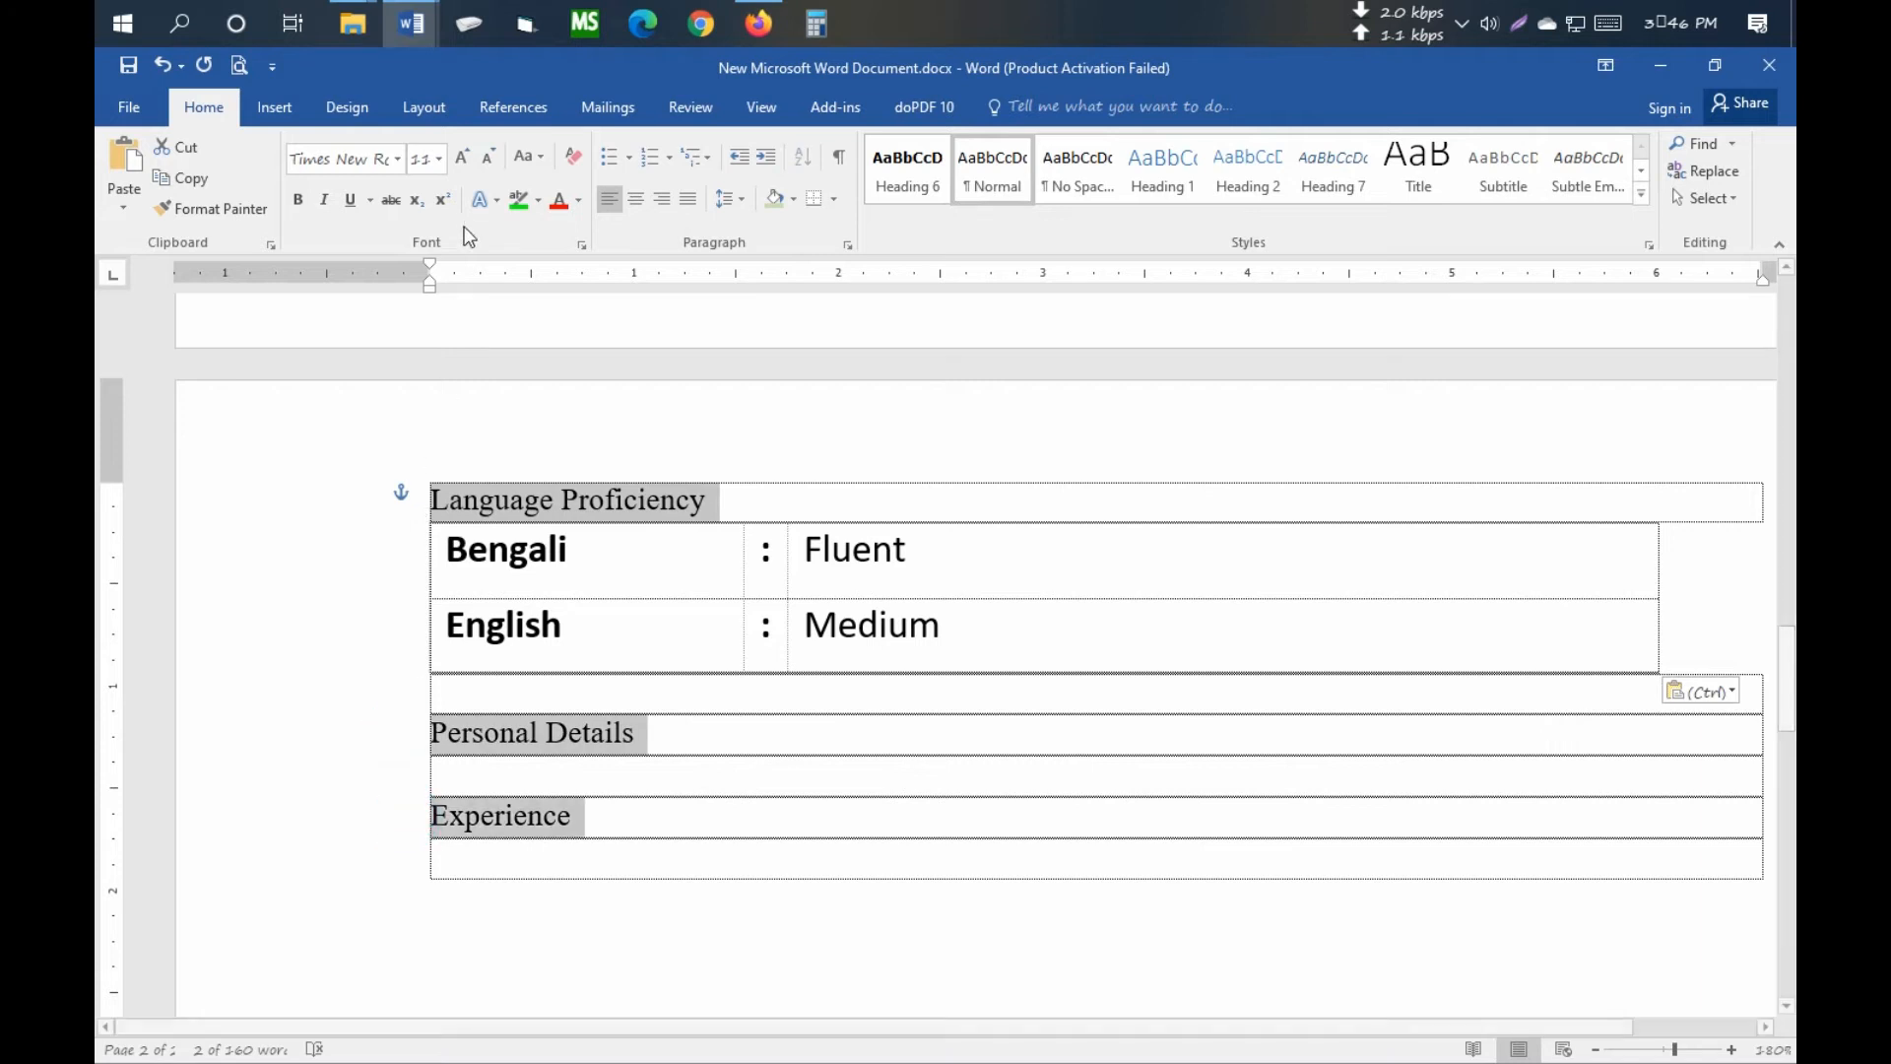
left_click(439, 160)
left_click(428, 345)
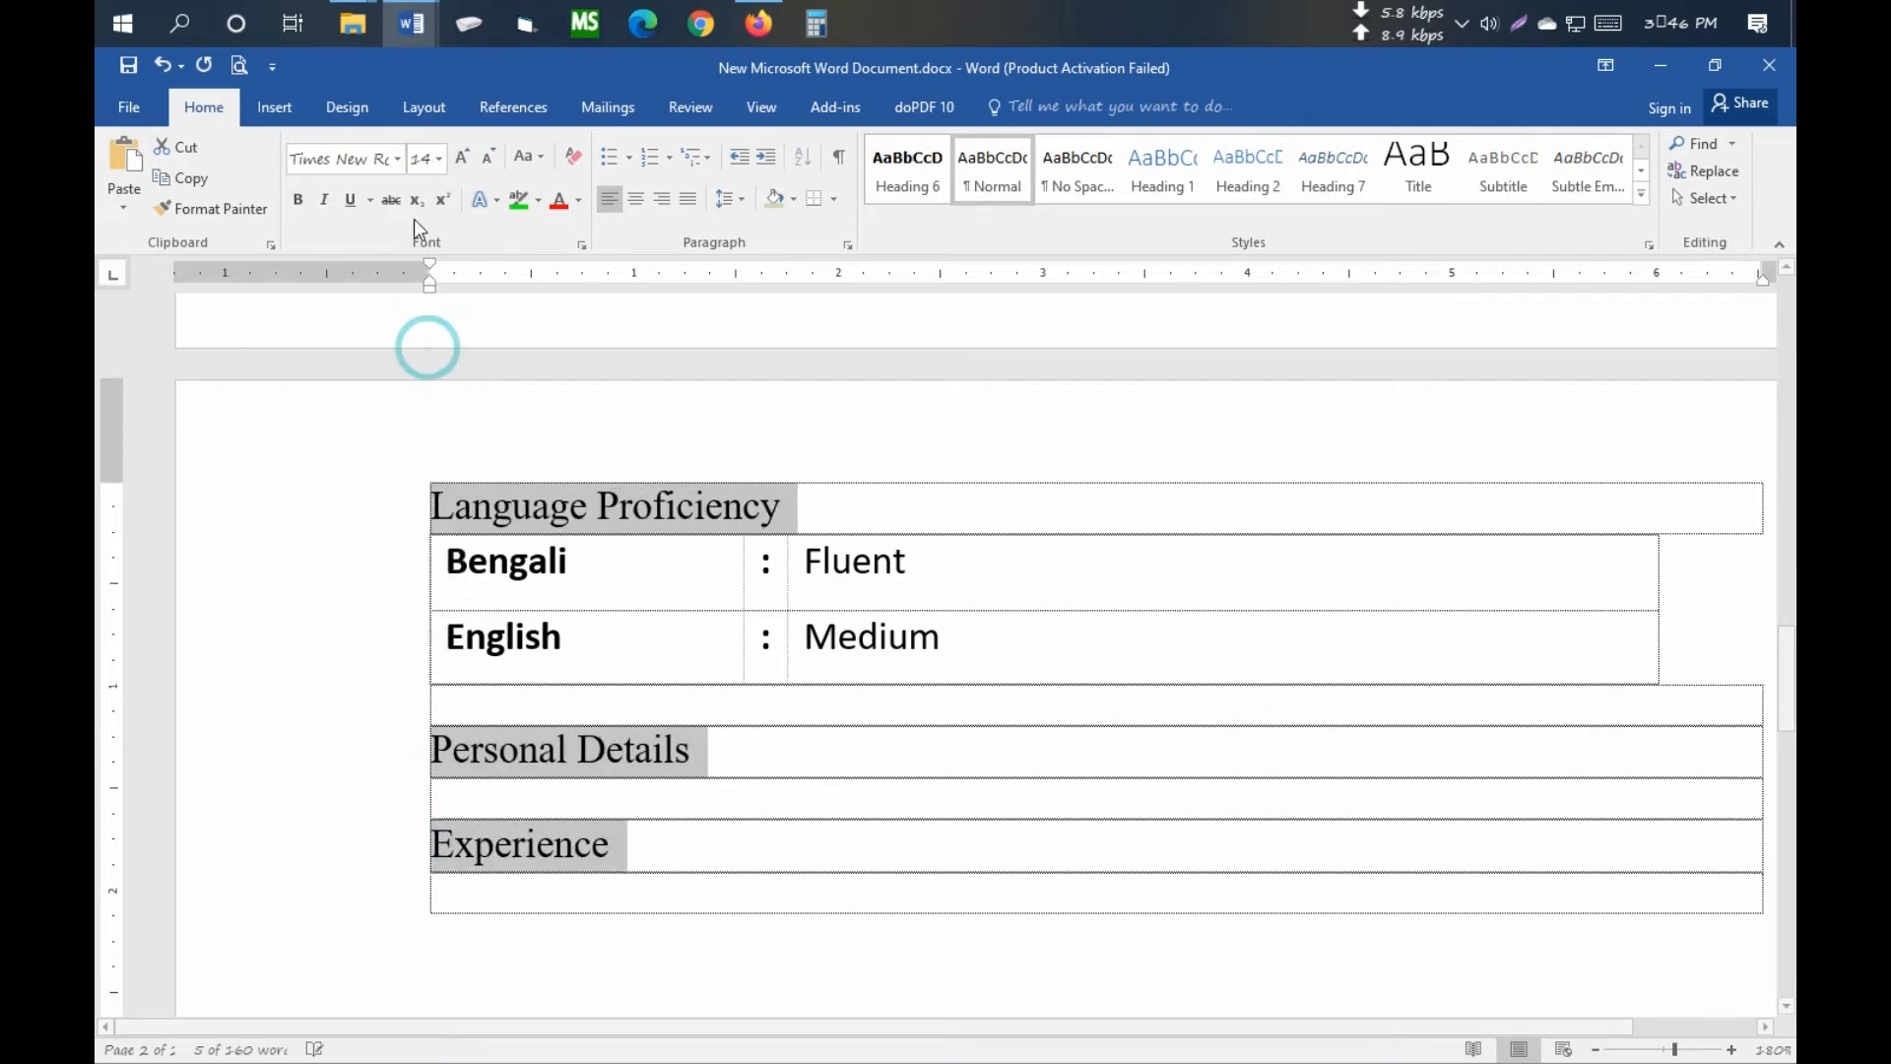
left_click(300, 201)
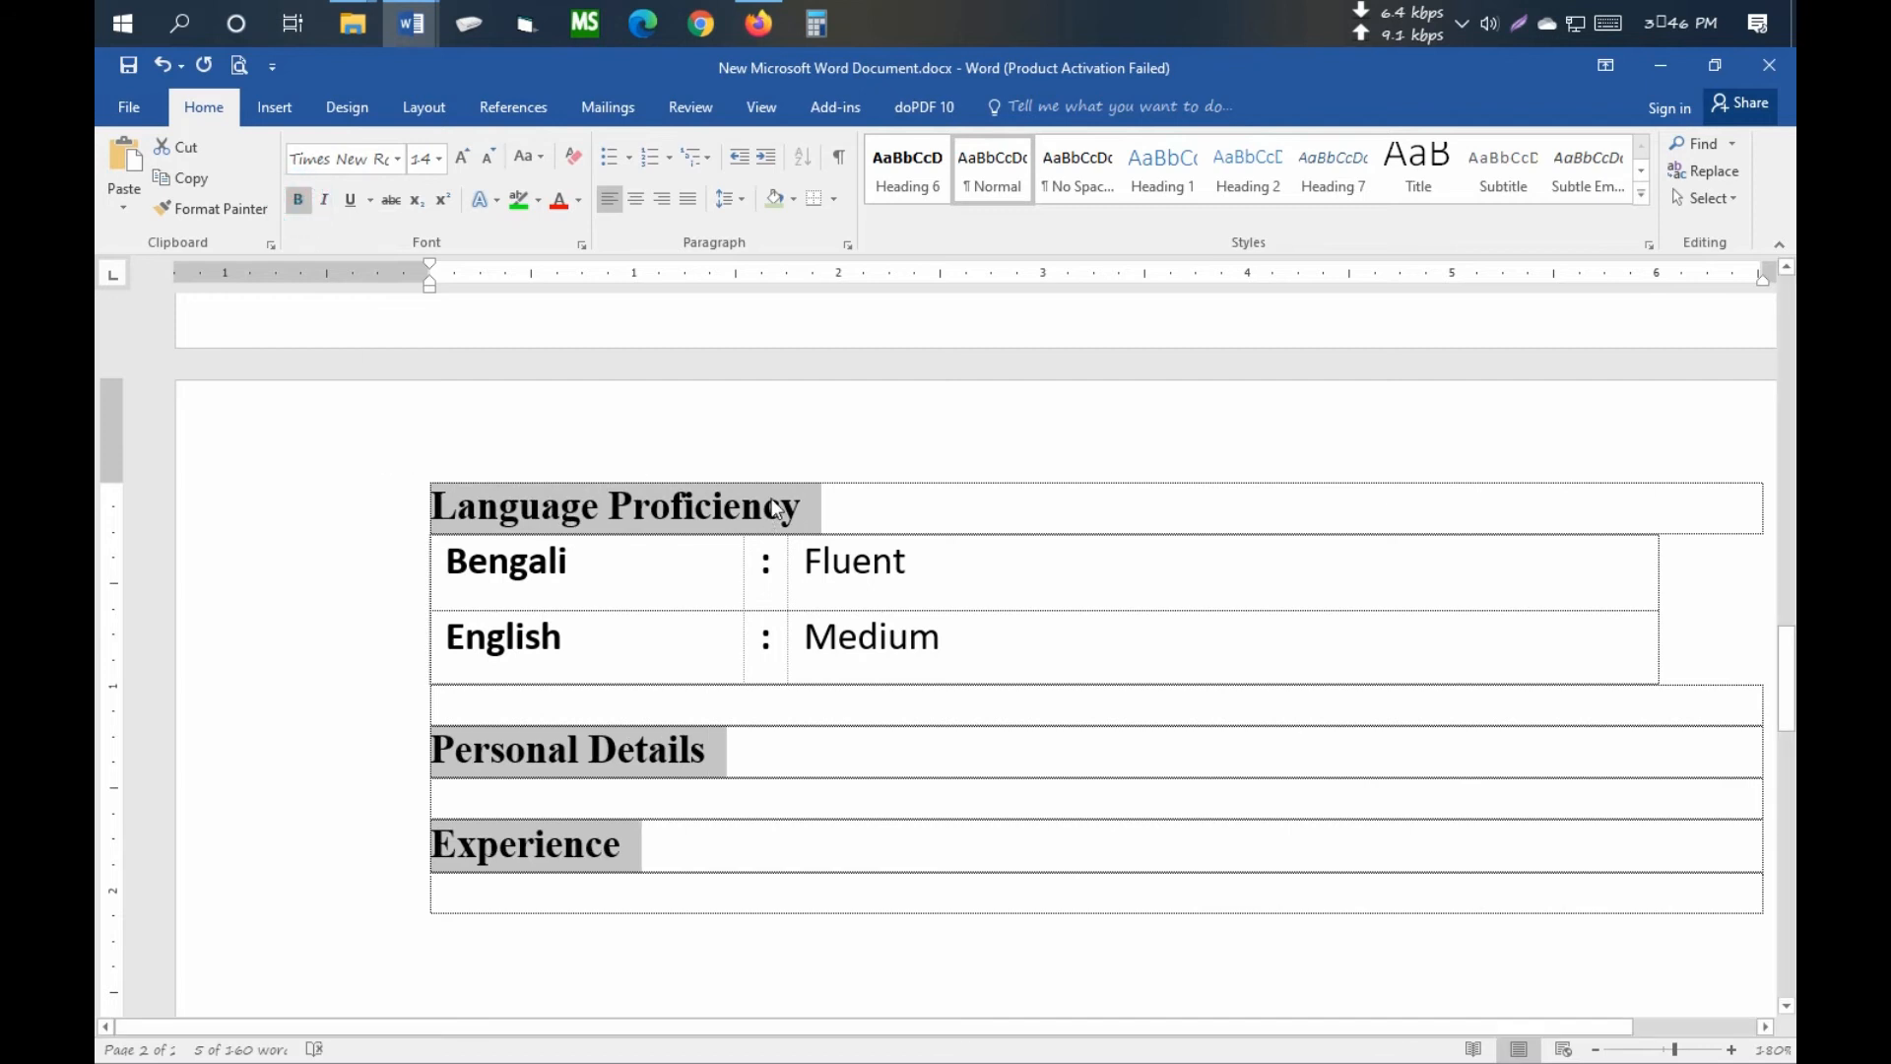
left_click(928, 507)
- Remove the space after paragraph from the two language rows
left_click_drag(599, 589, 907, 631)
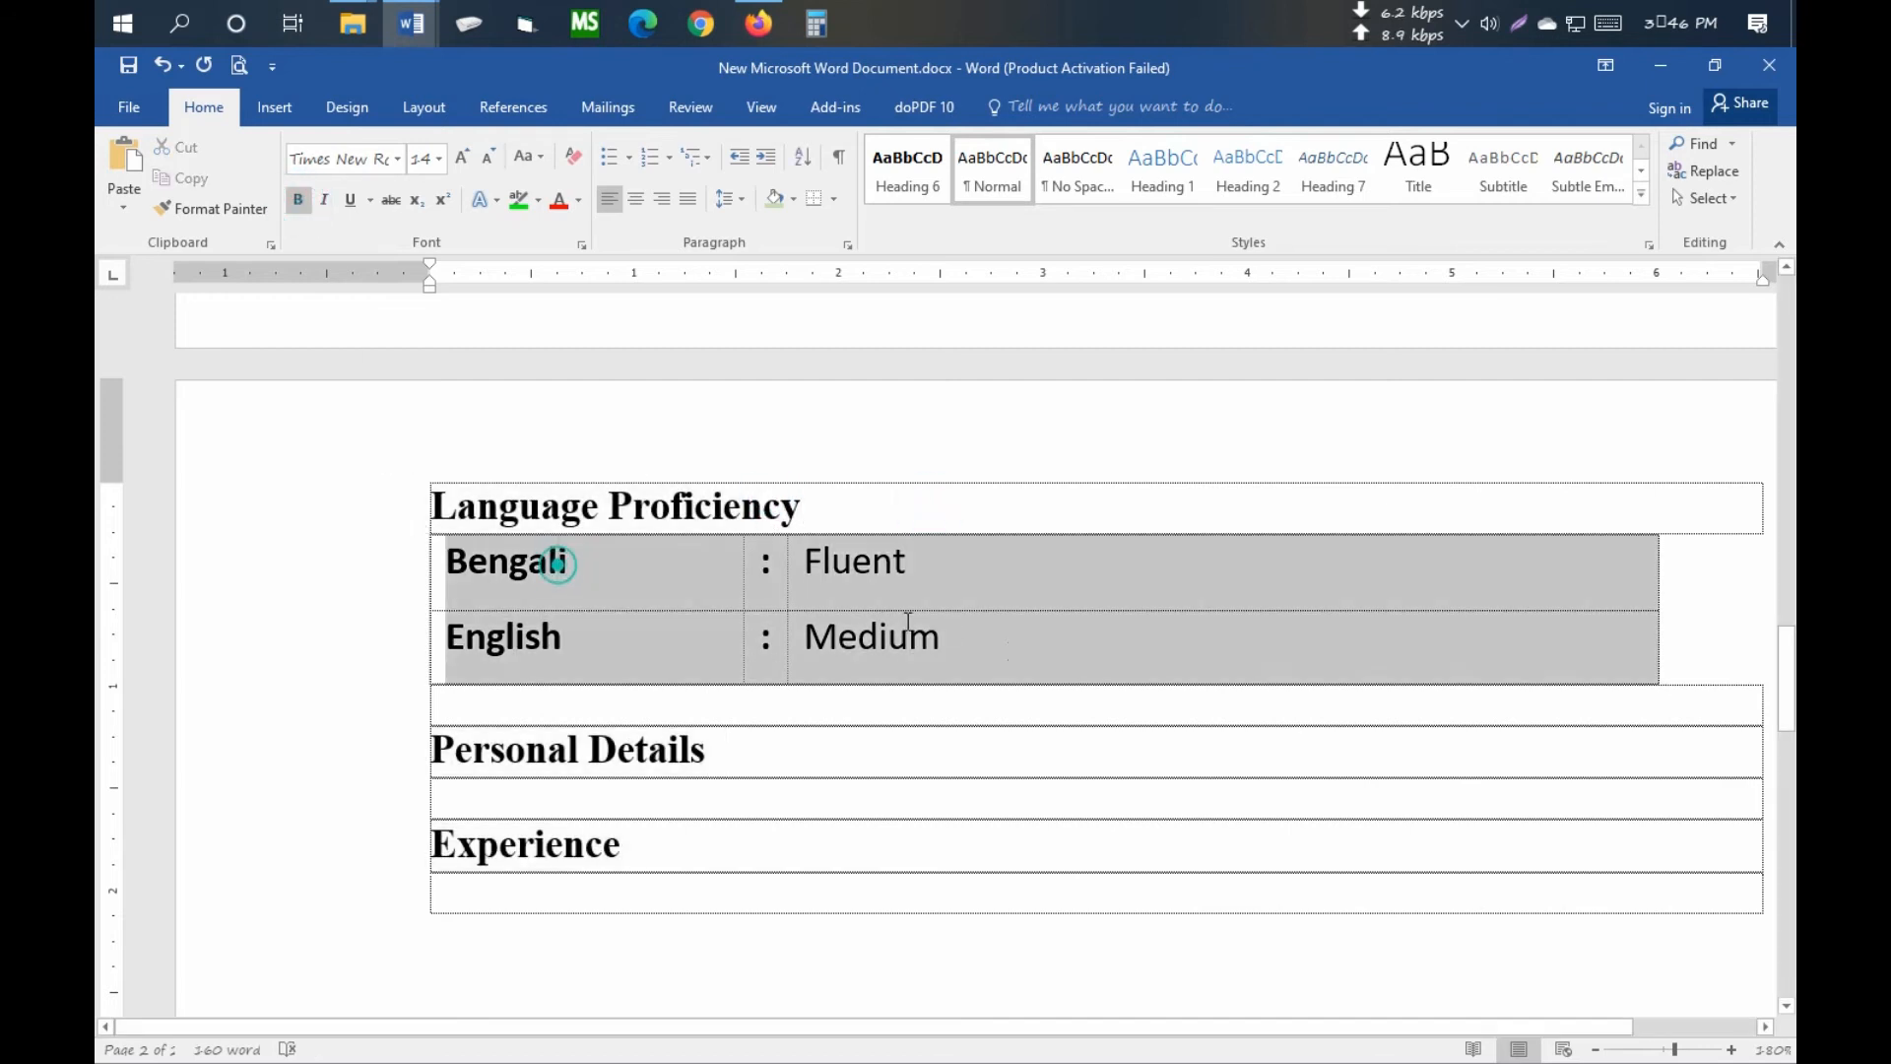
left_click(745, 204)
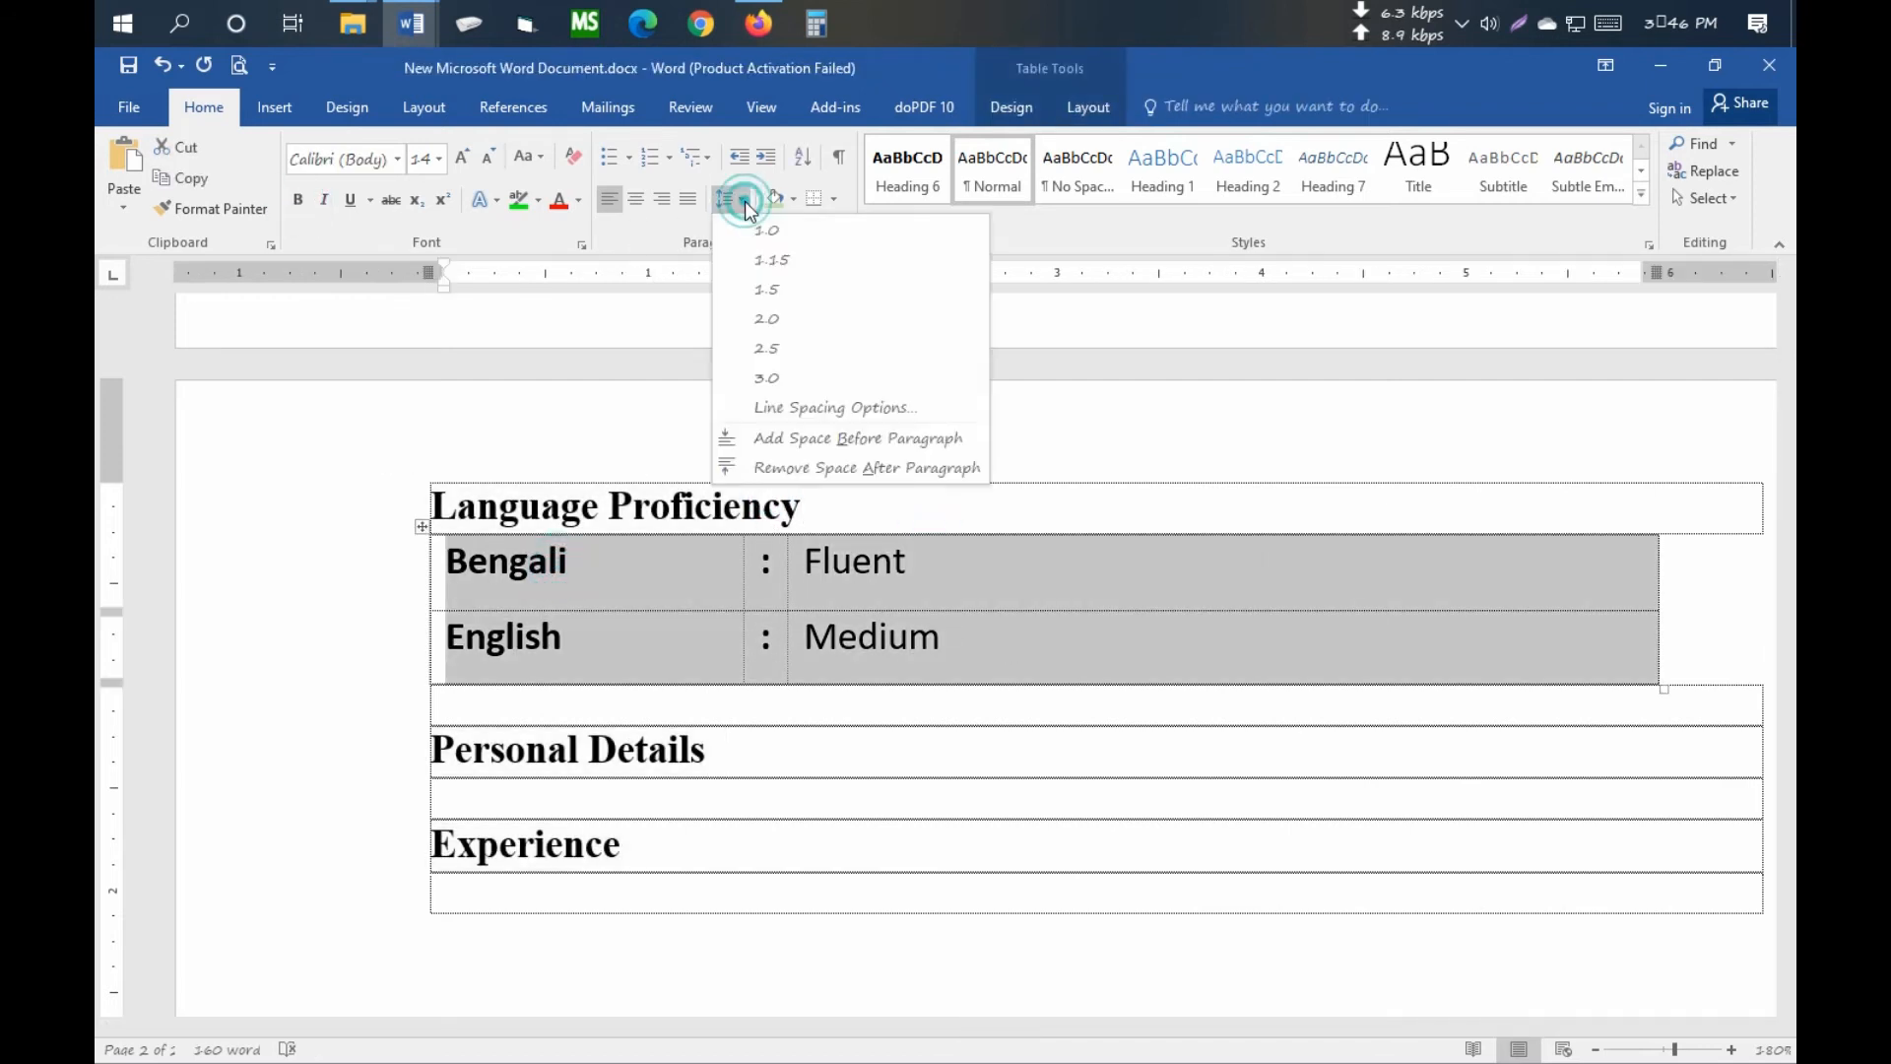
left_click(778, 463)
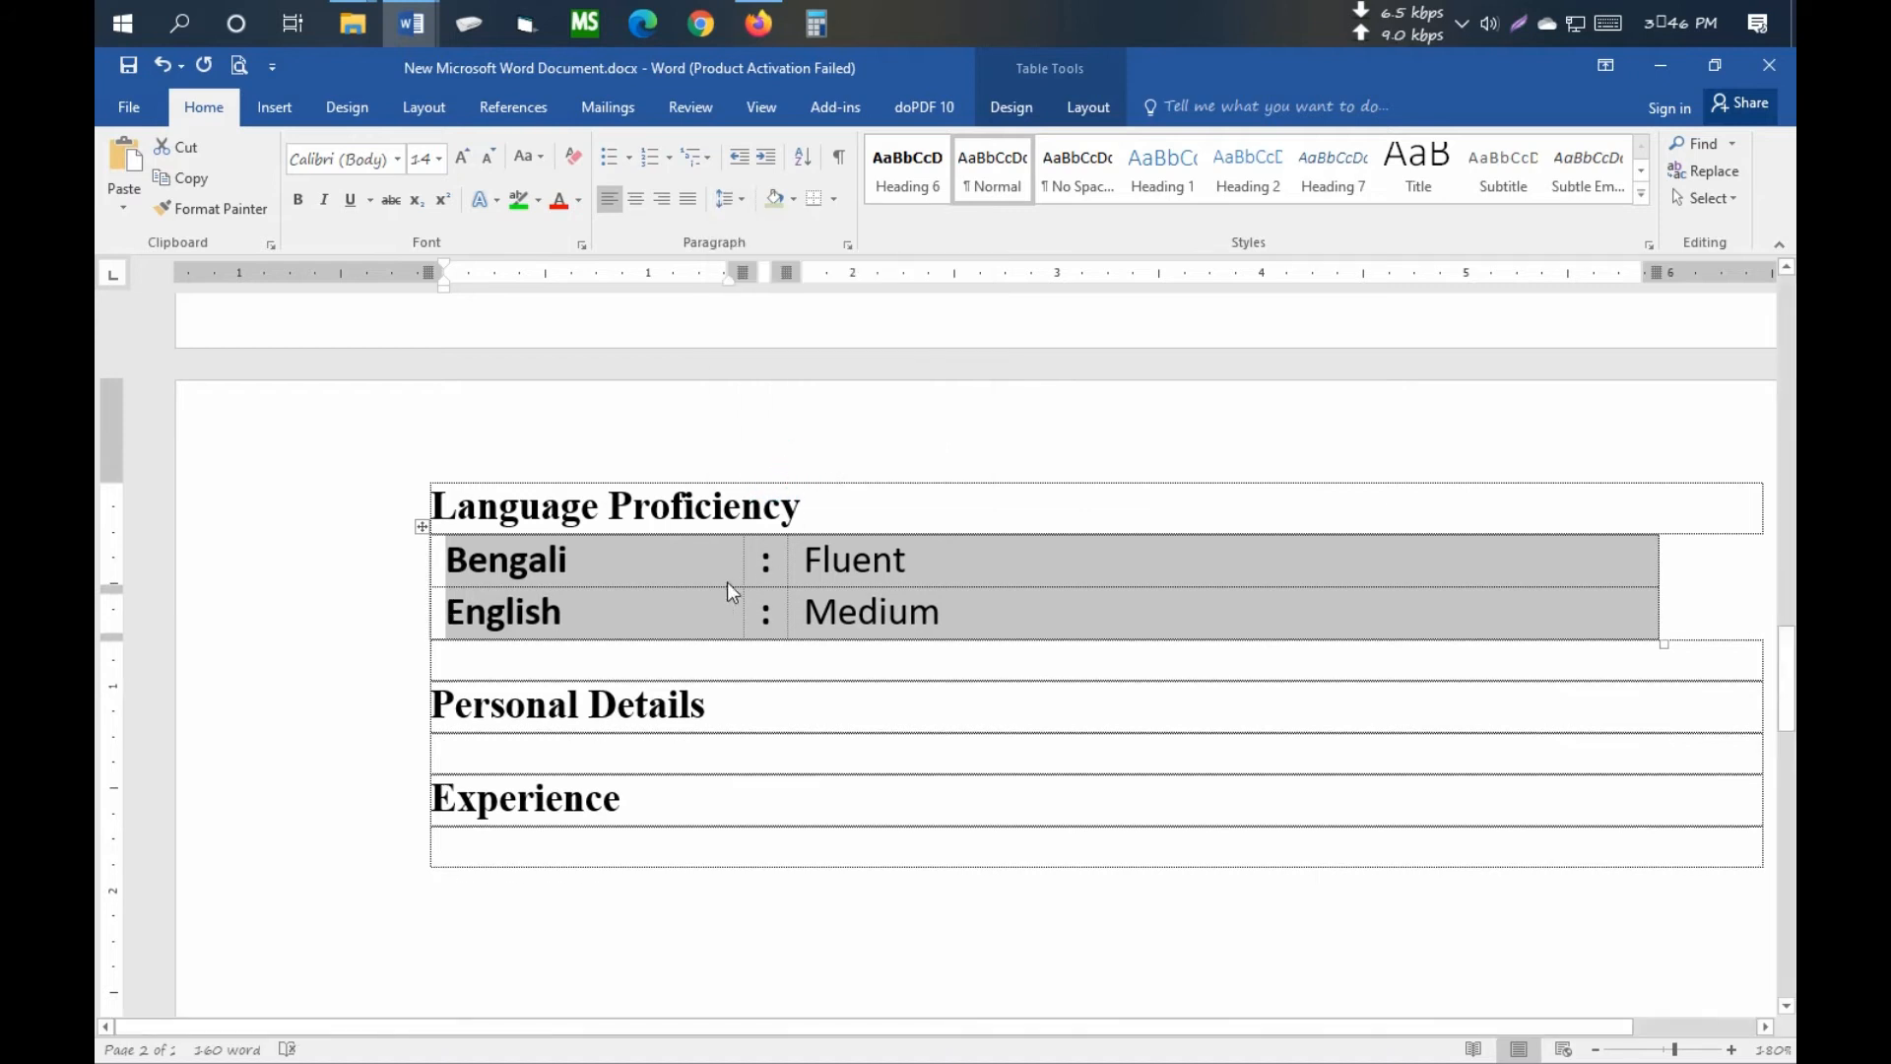
left_click(668, 595)
left_click(873, 561)
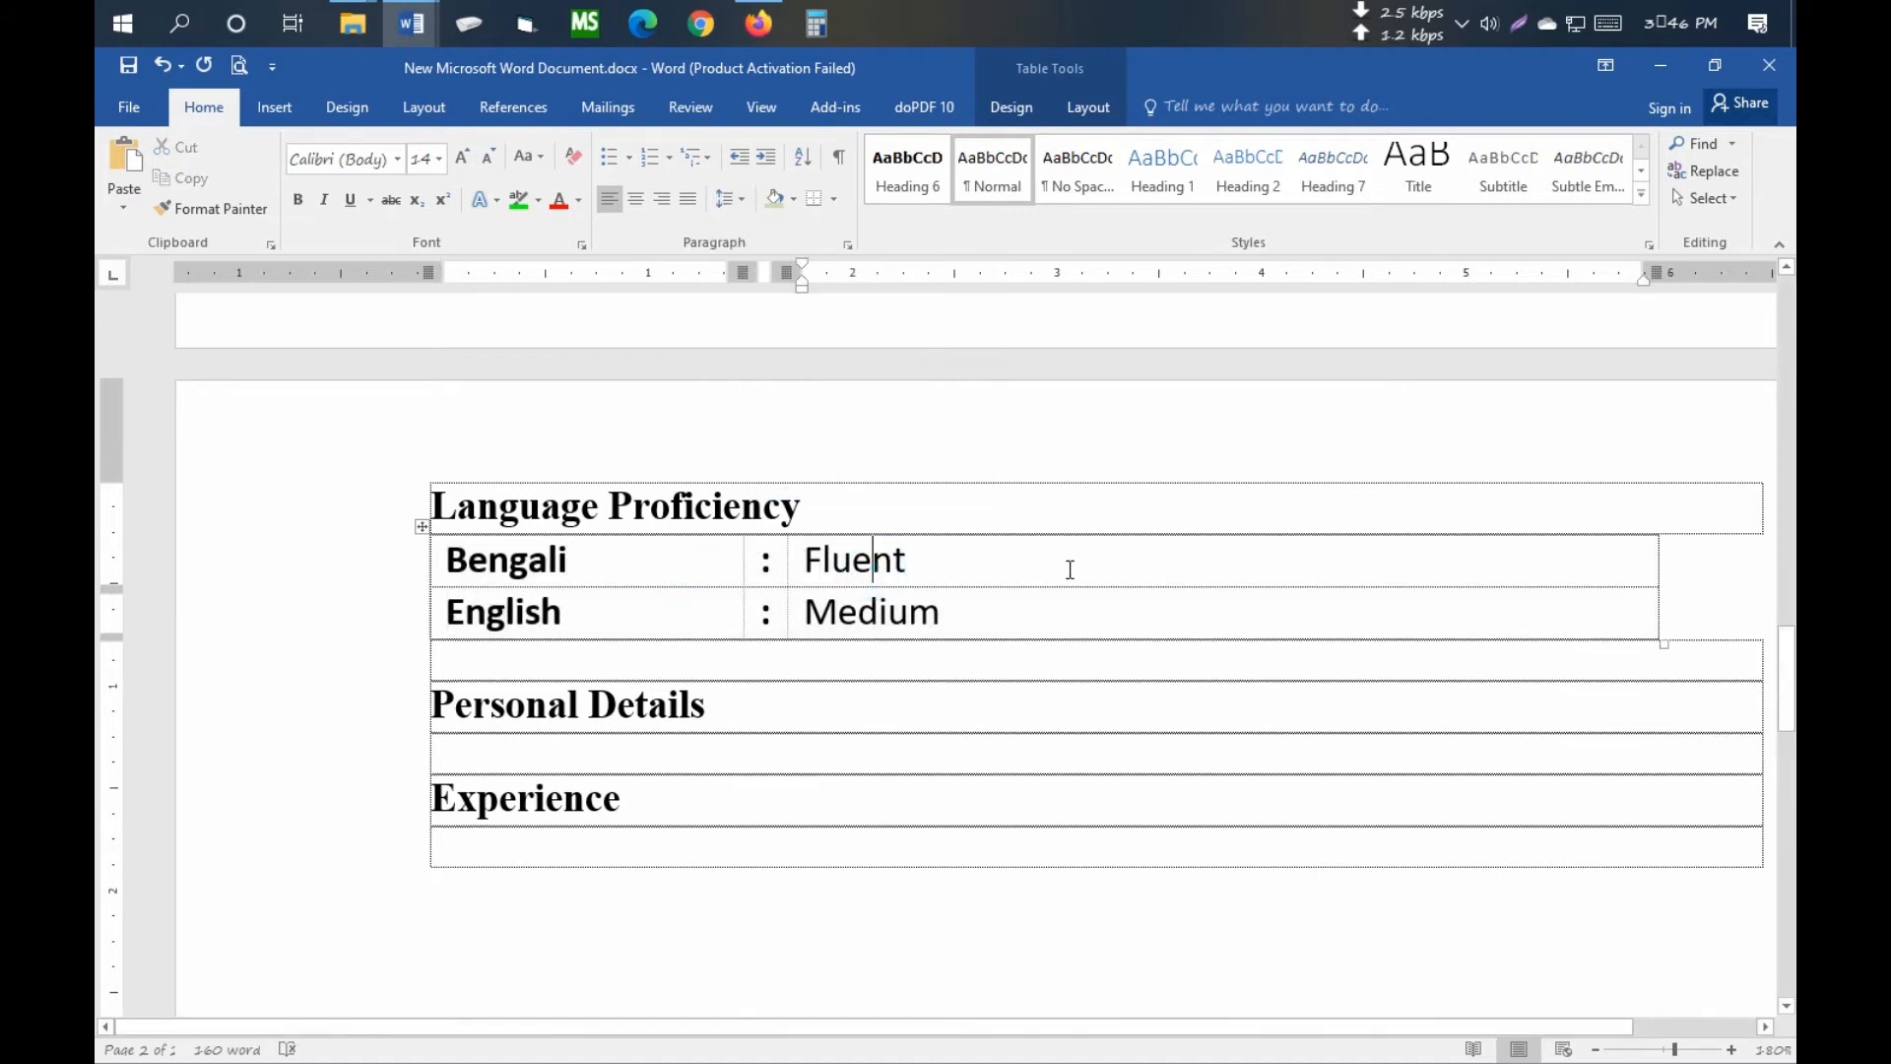
scroll(1069, 569, "down", 2)
left_click(499, 654)
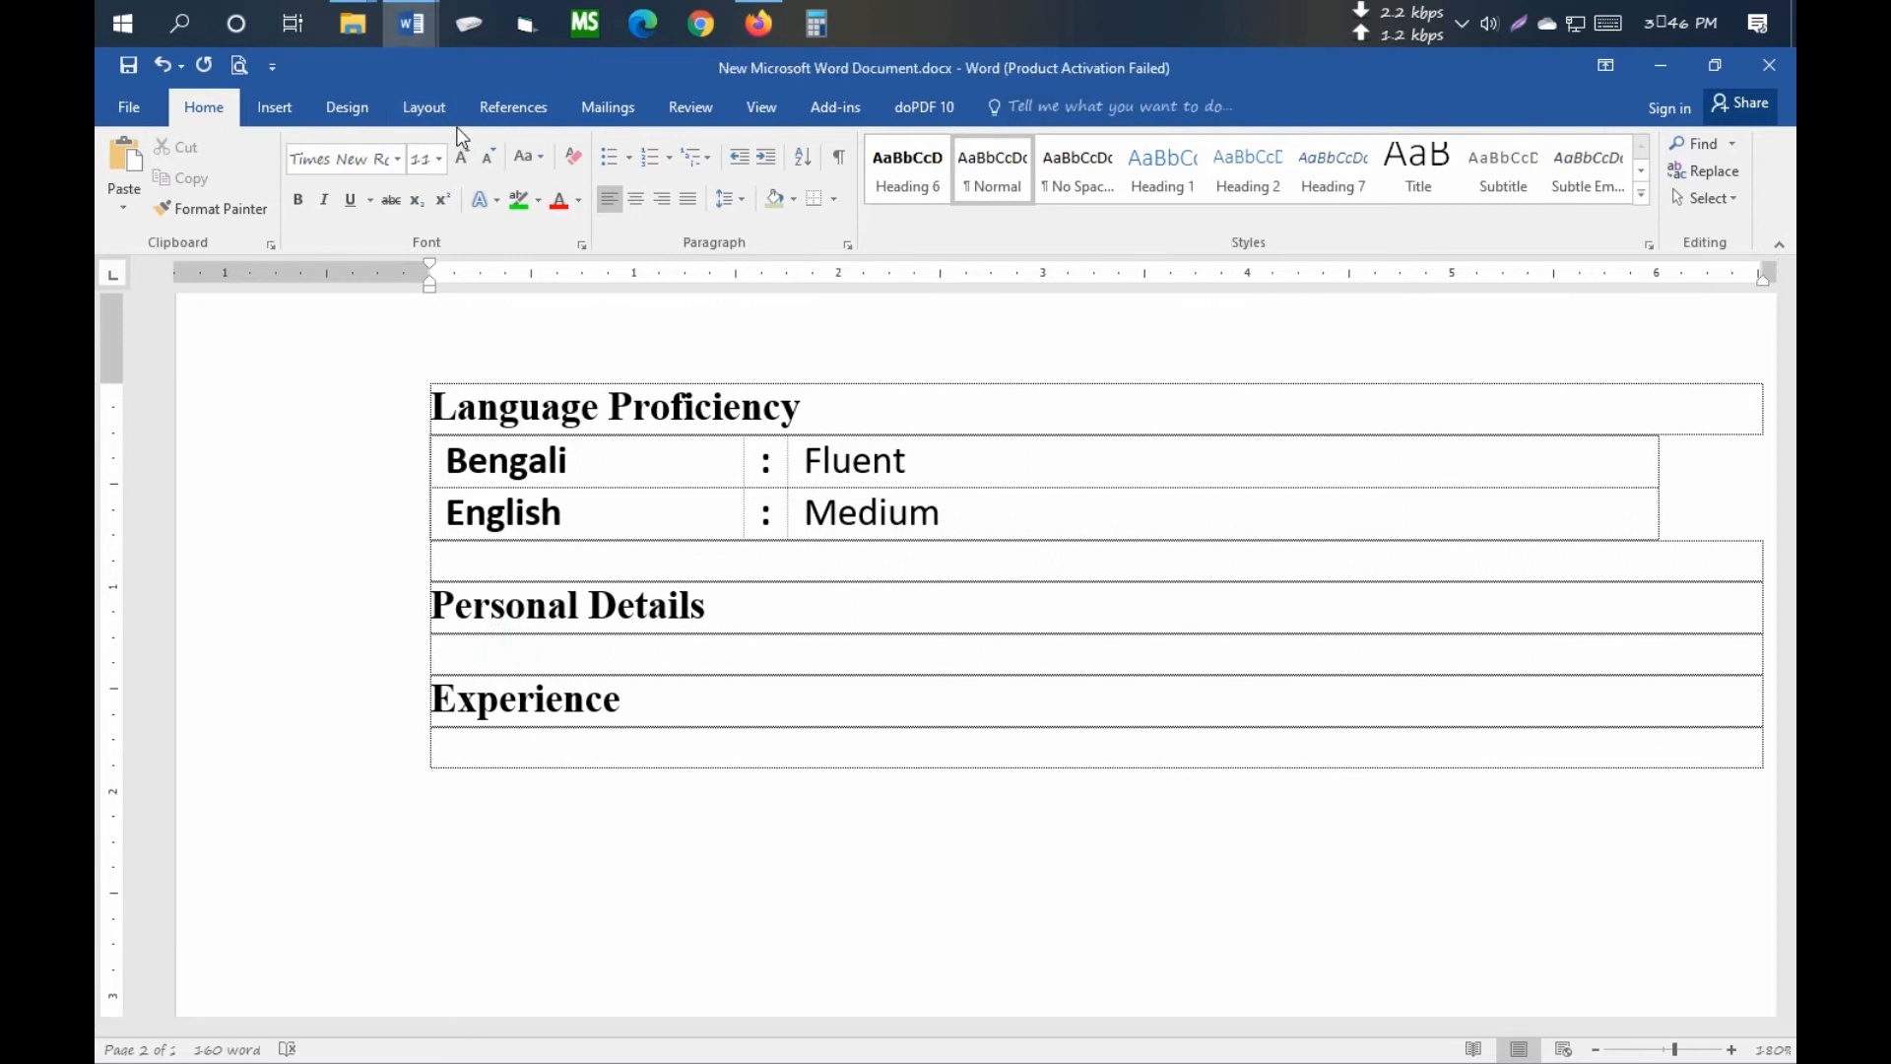
- Copy the Personal Details table from shaharul.doc and paste it under Personal Details in the new resume
mouse_move(412, 23)
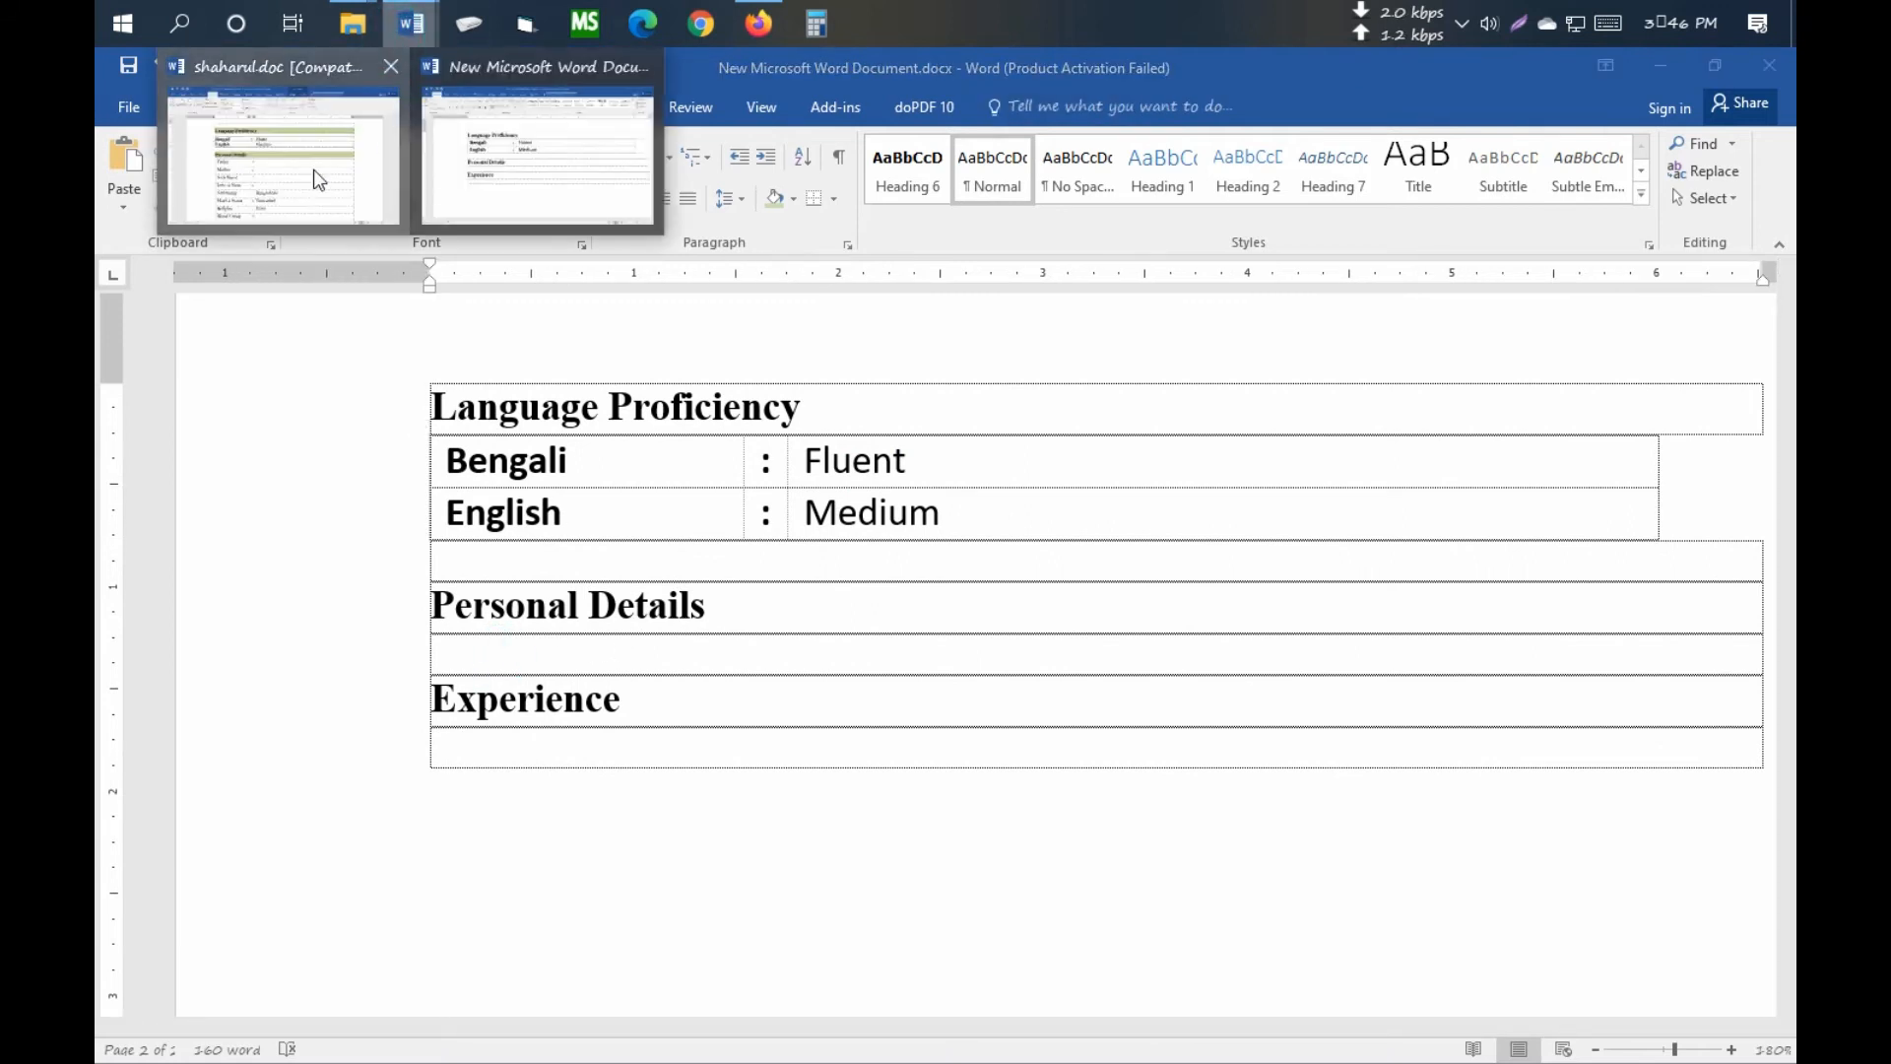
left_click(280, 162)
scroll(584, 400, "down", 3)
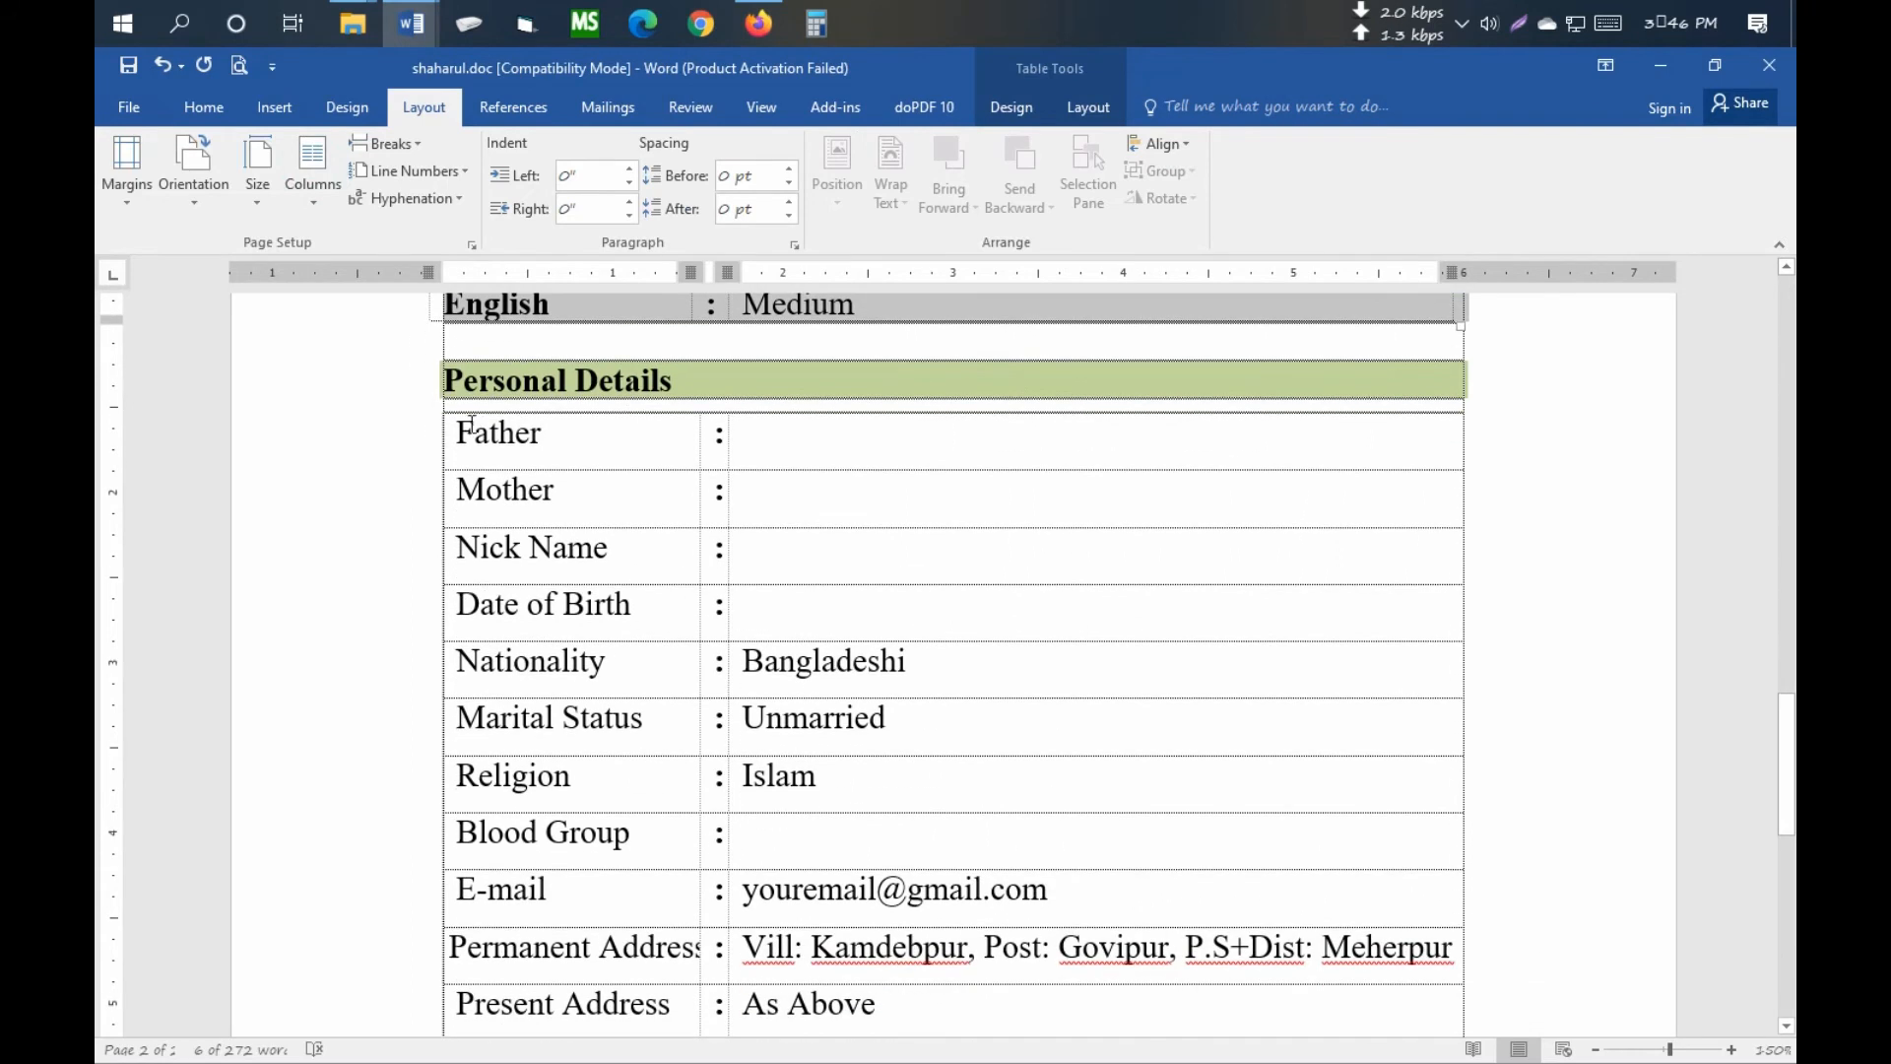
left_click(474, 427)
left_click(436, 404)
key("ctrl+c")
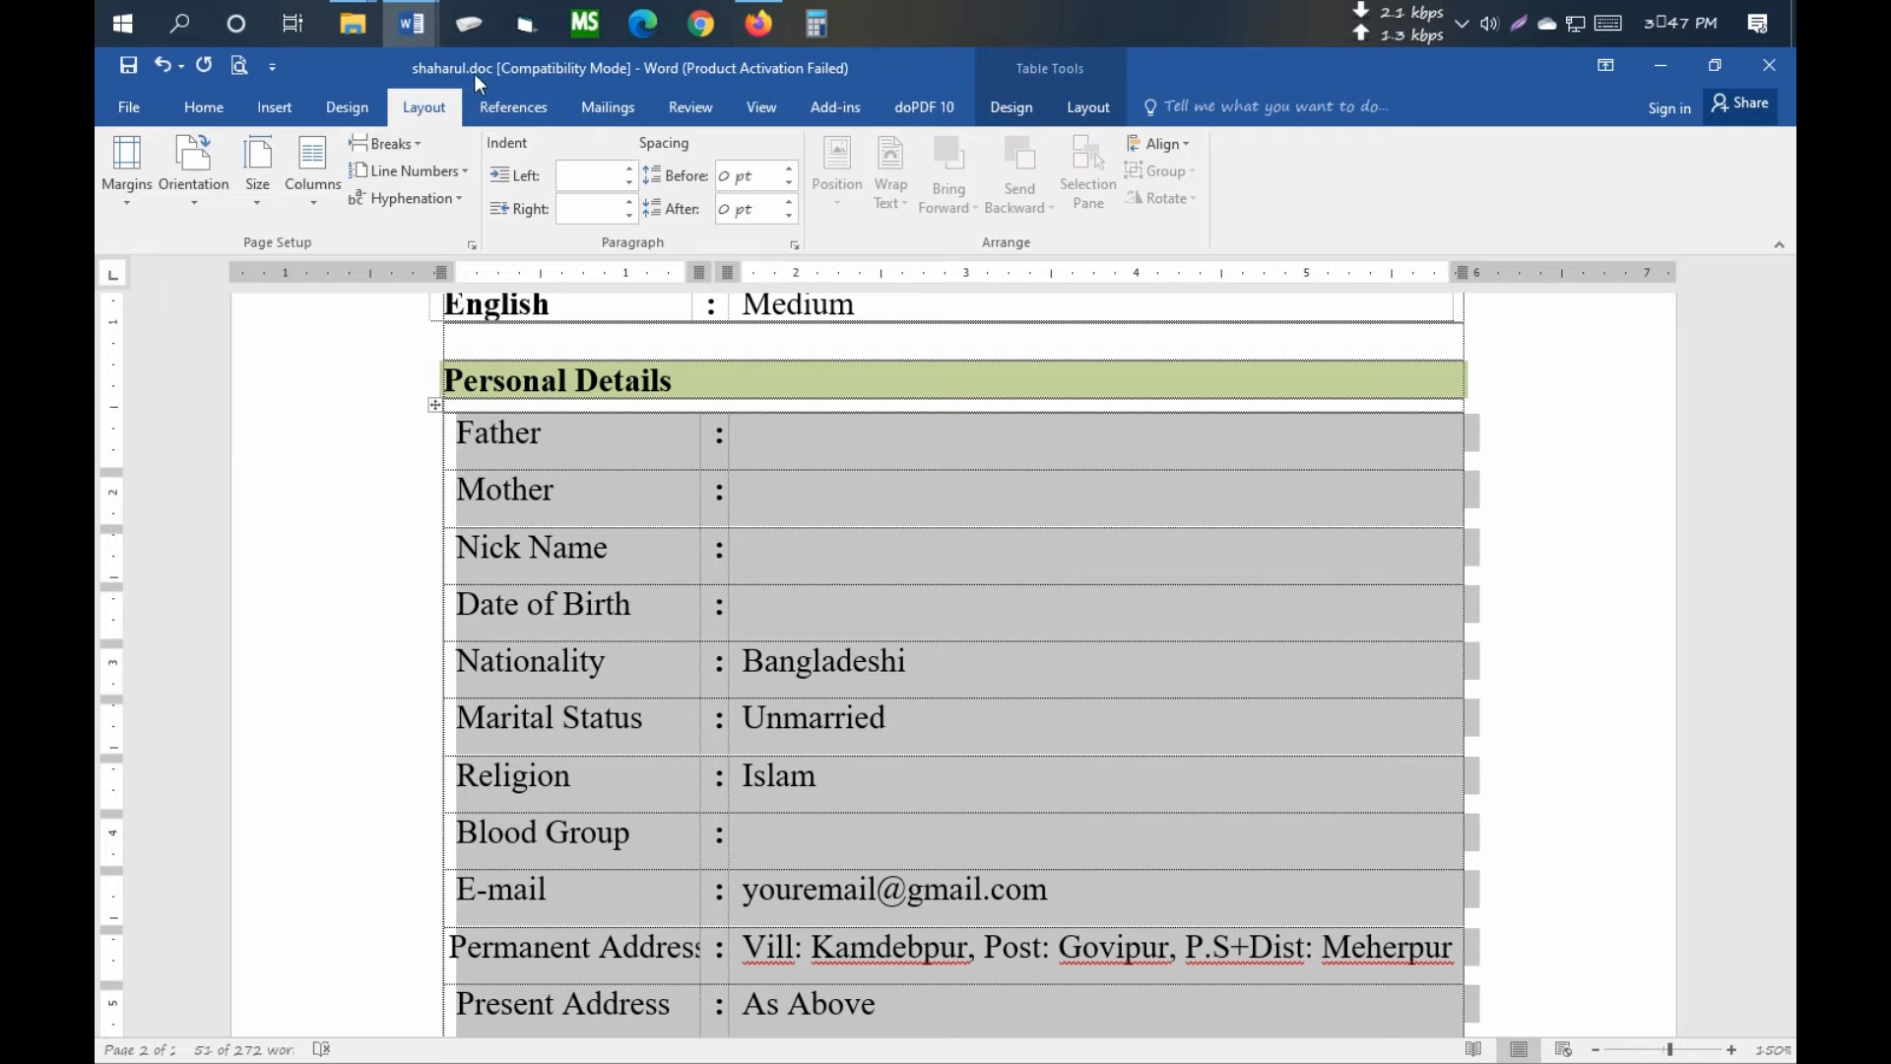
mouse_move(419, 27)
left_click(536, 132)
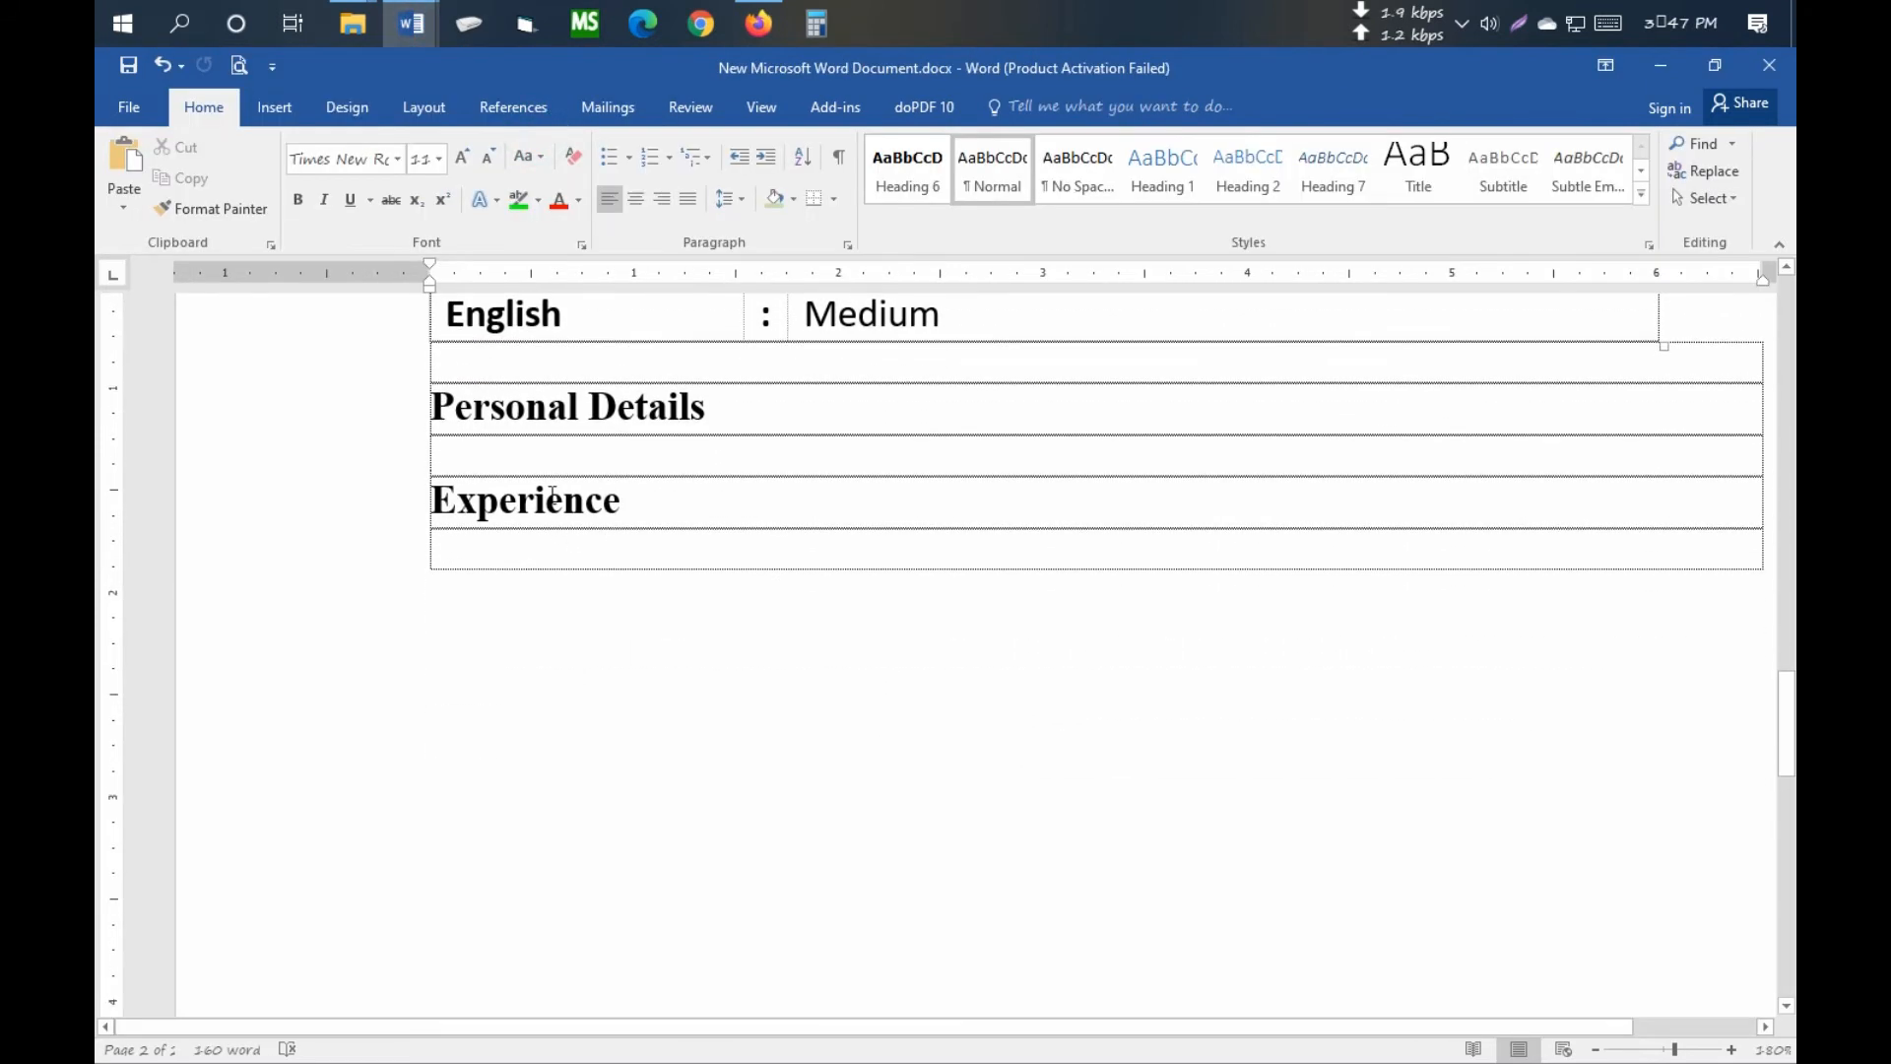
key("ctrl+v")
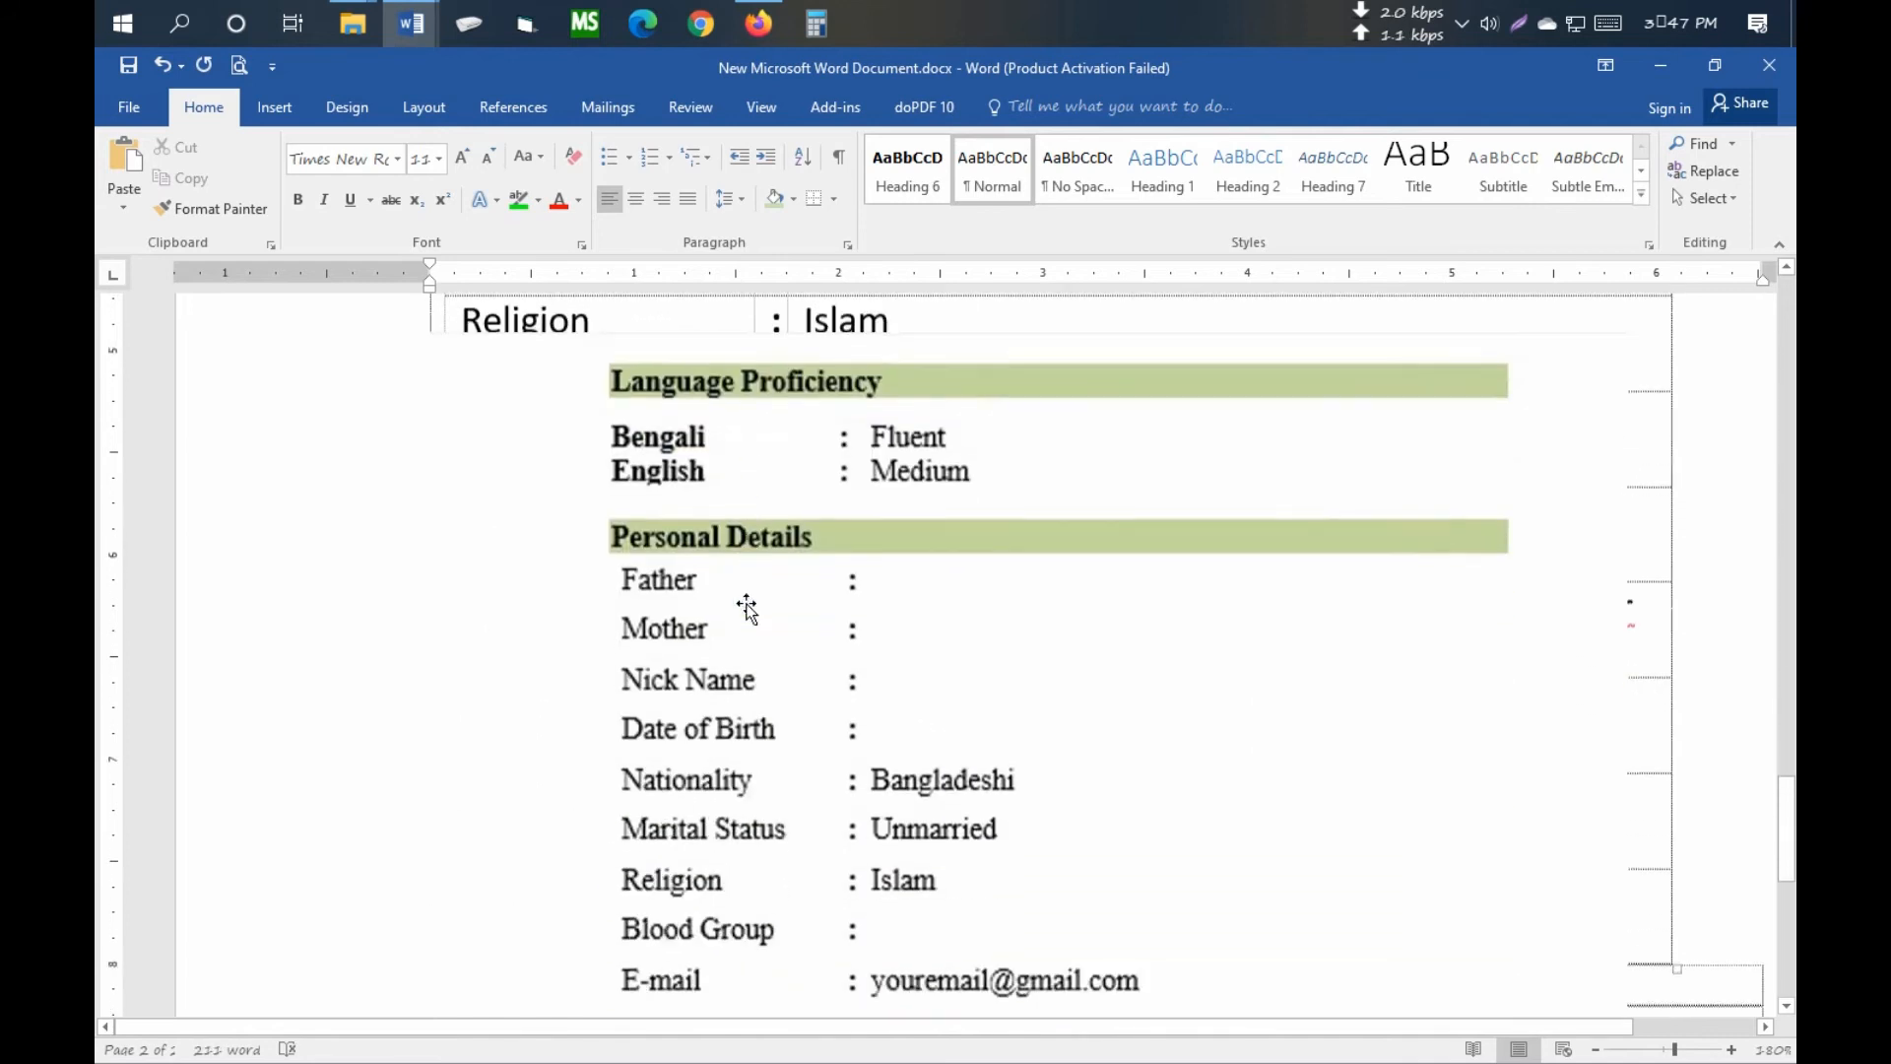
- Move the floating picture further down the page
scroll(747, 611, "down", 5)
left_click_drag(826, 493, 868, 586)
left_click_drag(848, 679, 845, 883)
scroll(800, 878, "up", 9)
scroll(730, 828, "up", 7)
- Make the Personal Details table single-spaced (1.0) with no space after each row
left_click(438, 625)
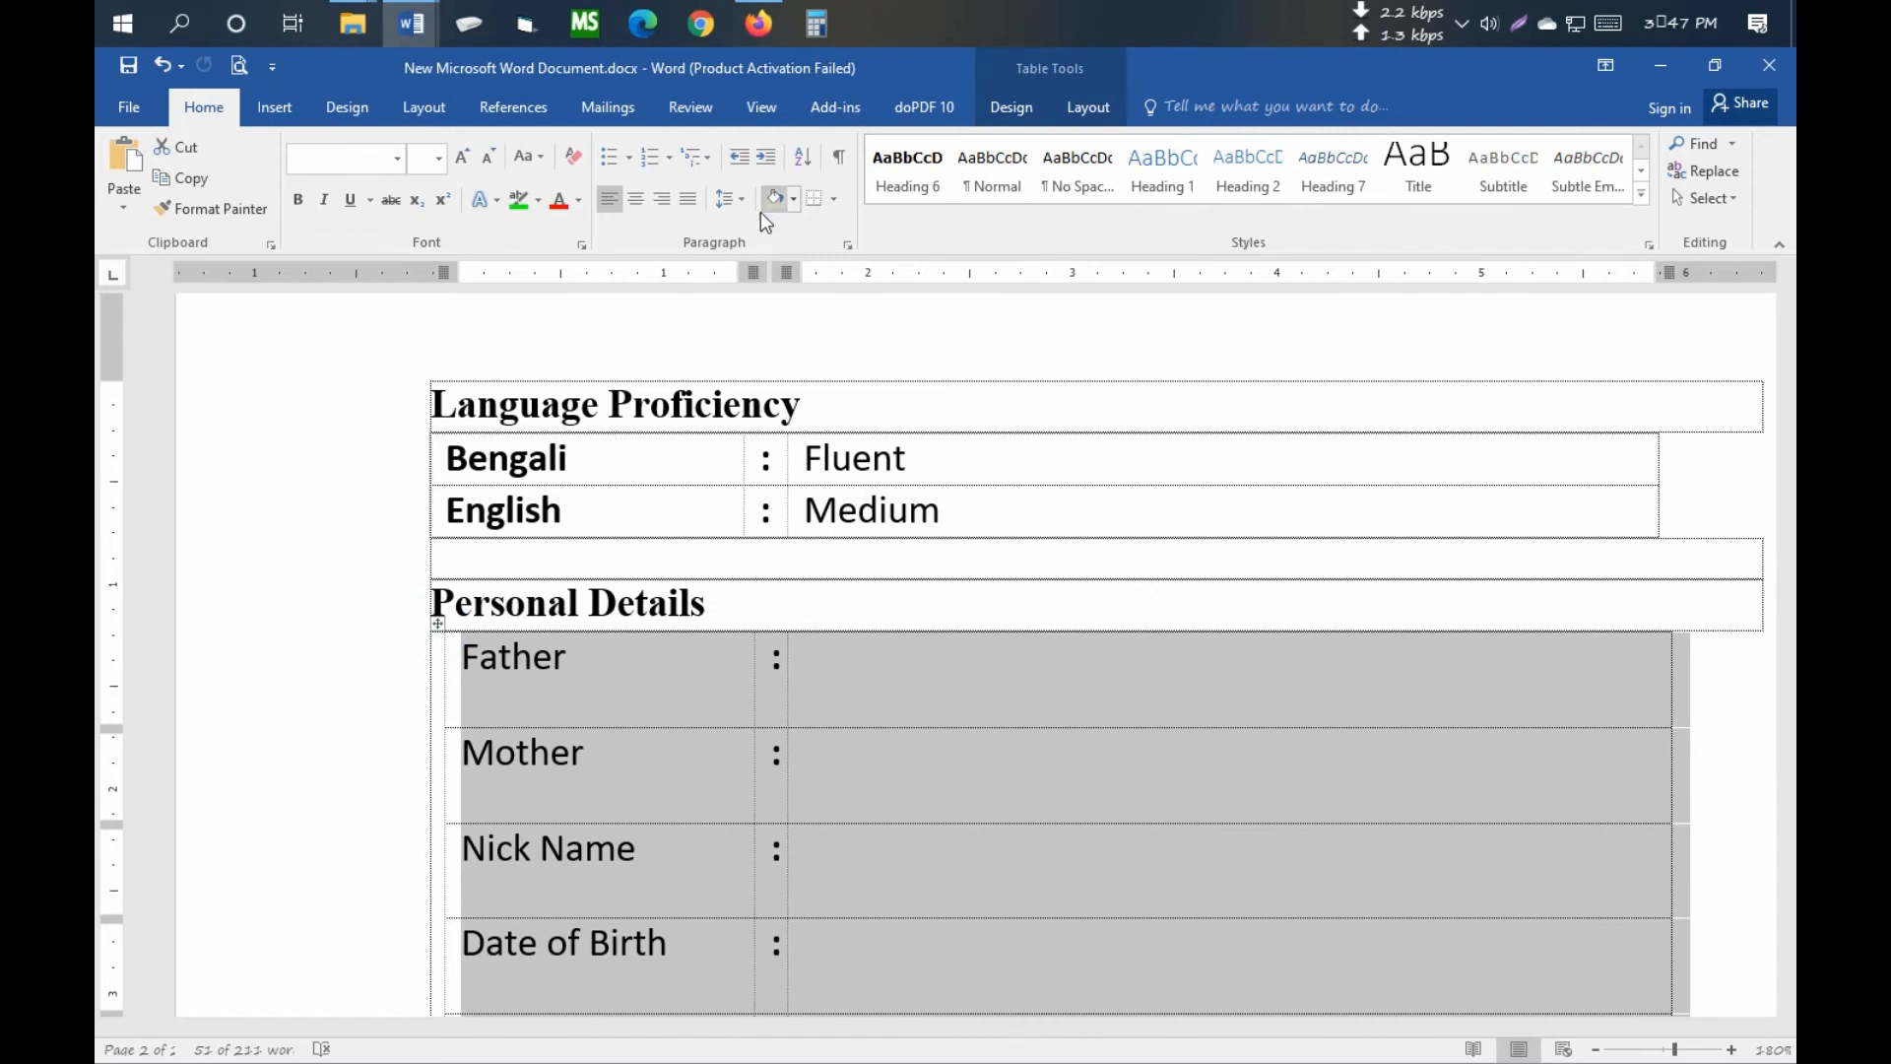
left_click(730, 199)
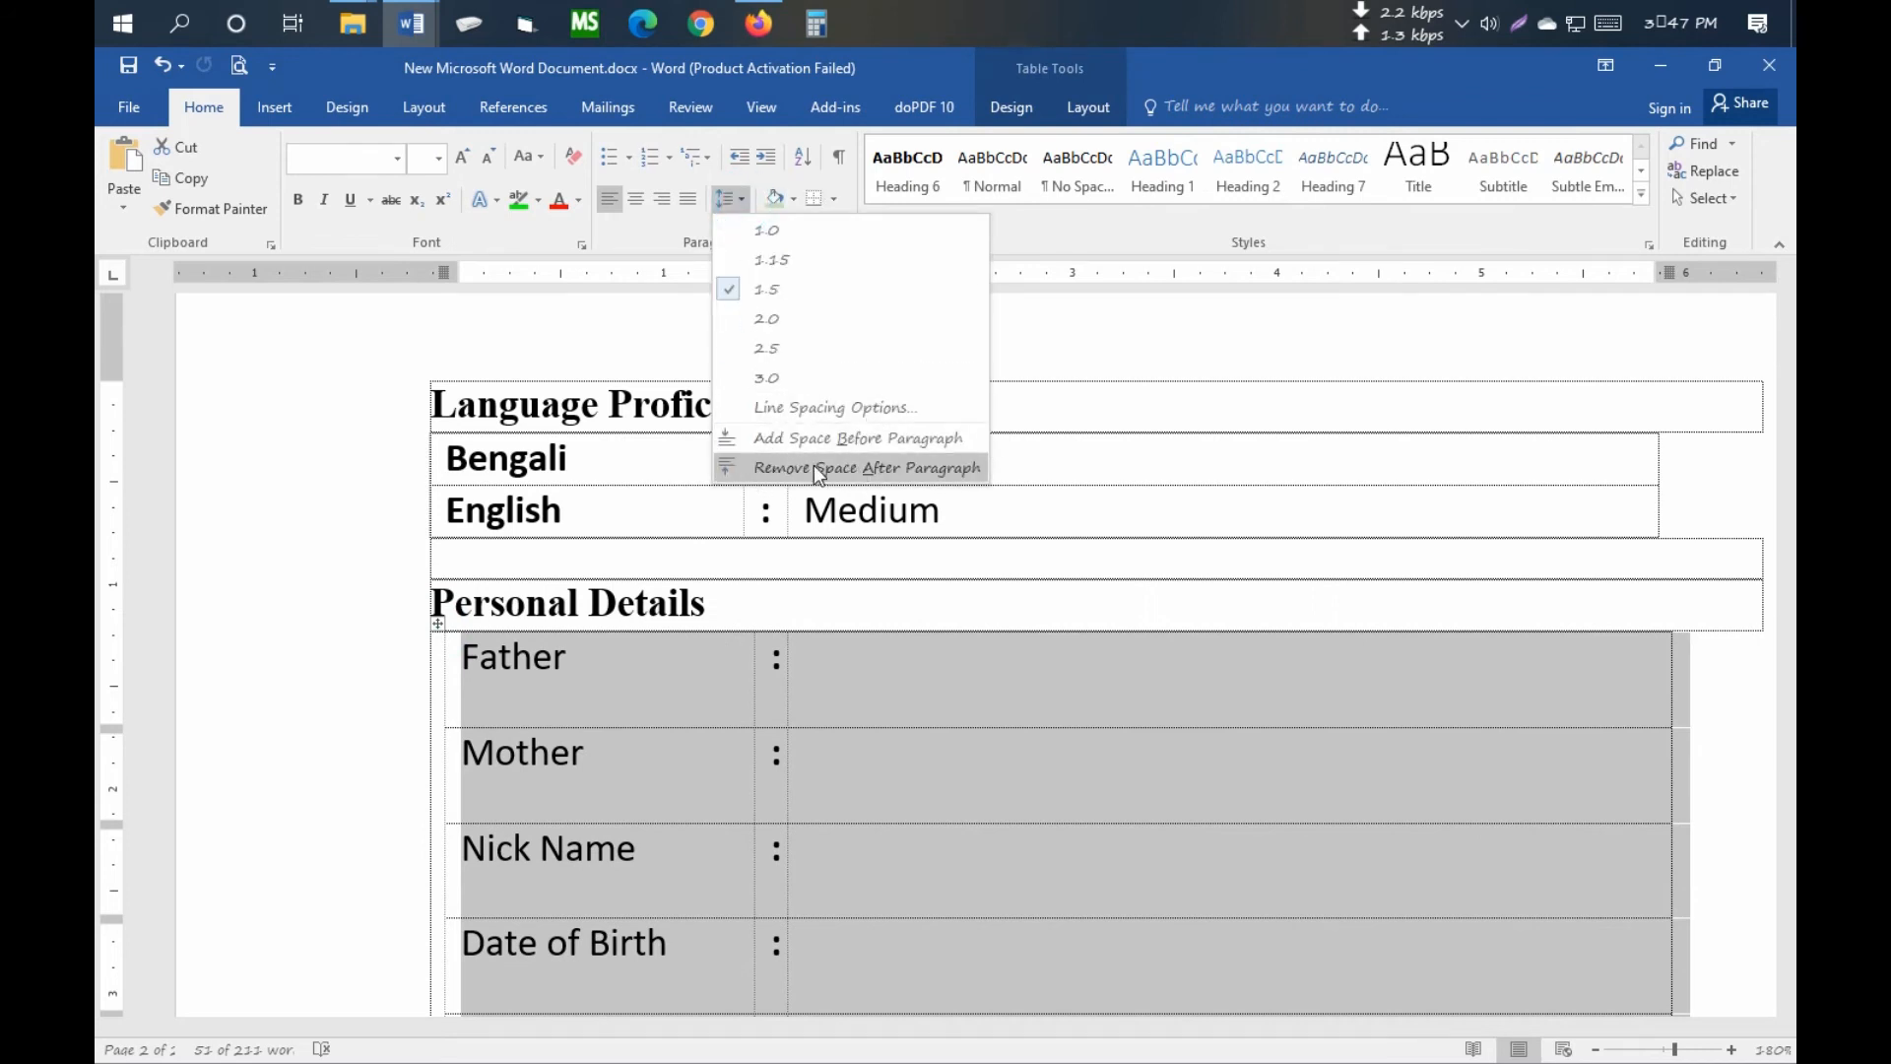
left_click(826, 469)
scroll(899, 674, "down", 4)
scroll(868, 588, "up", 4)
left_click(727, 199)
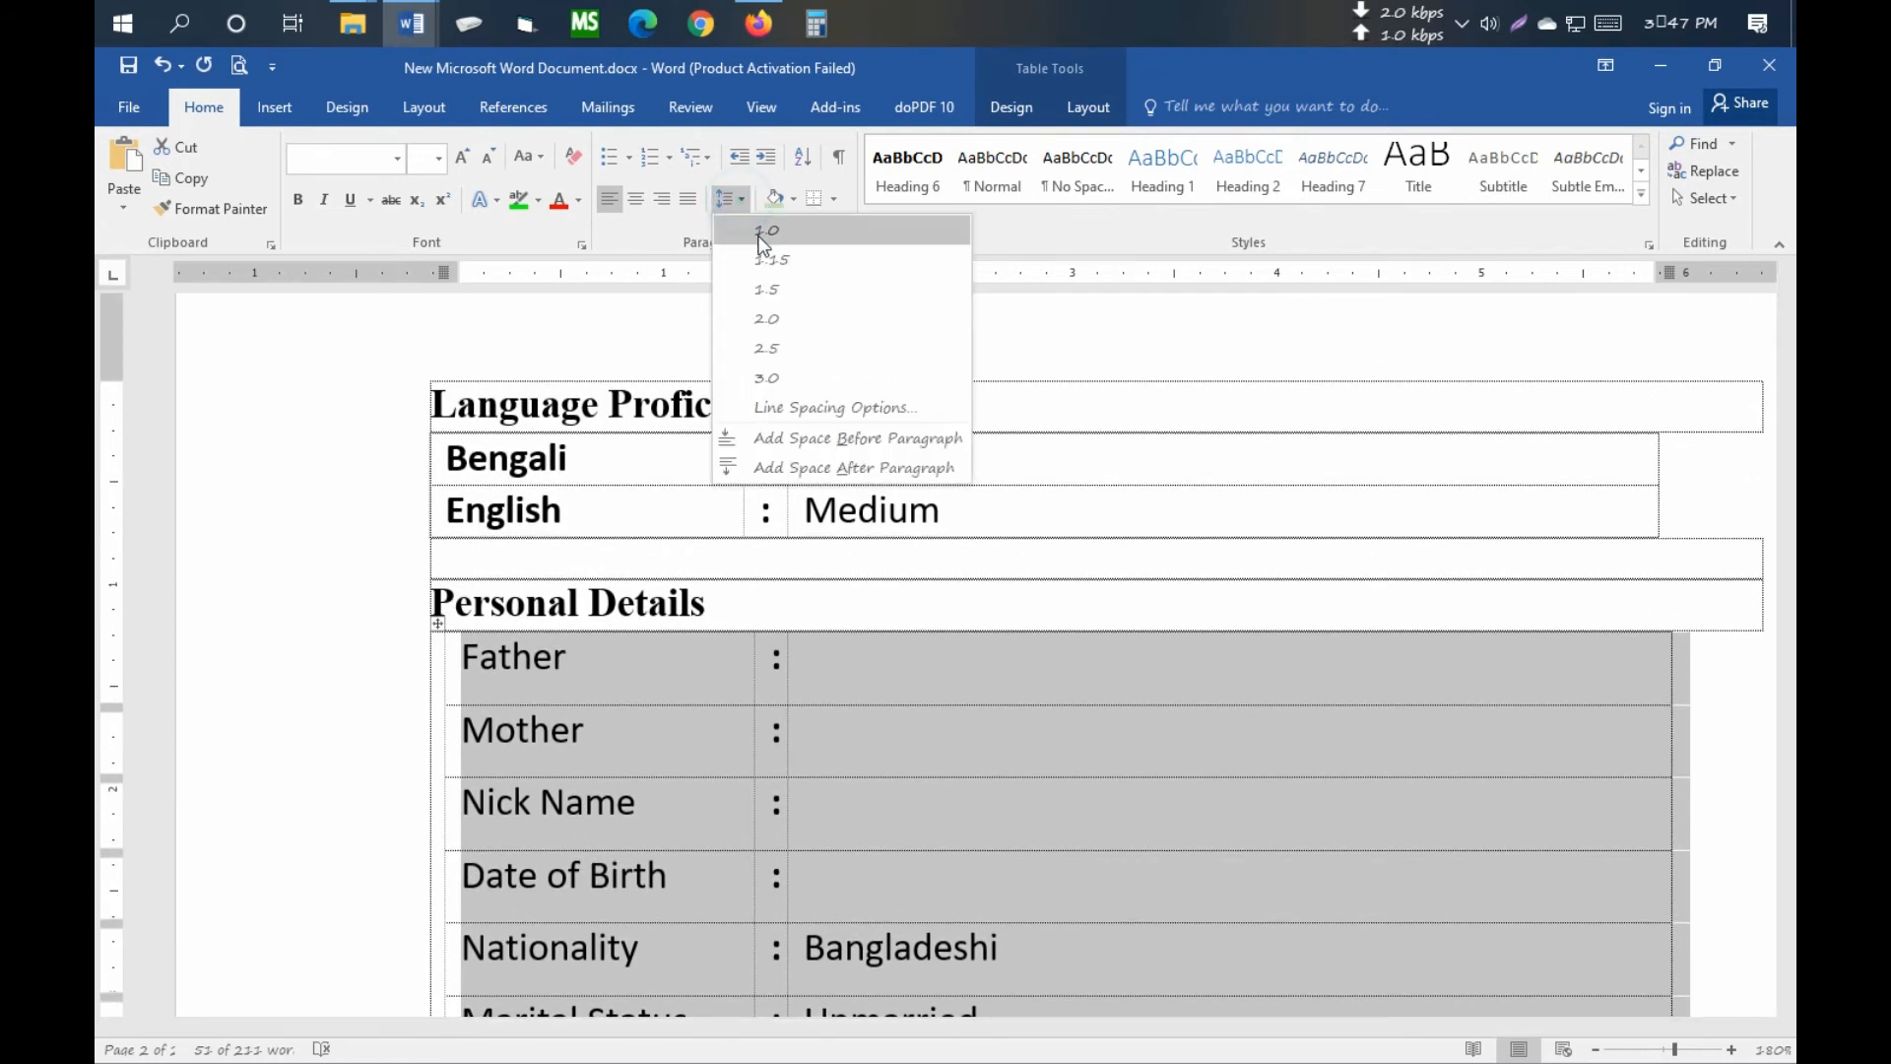
left_click(759, 227)
scroll(884, 766, "down", 6)
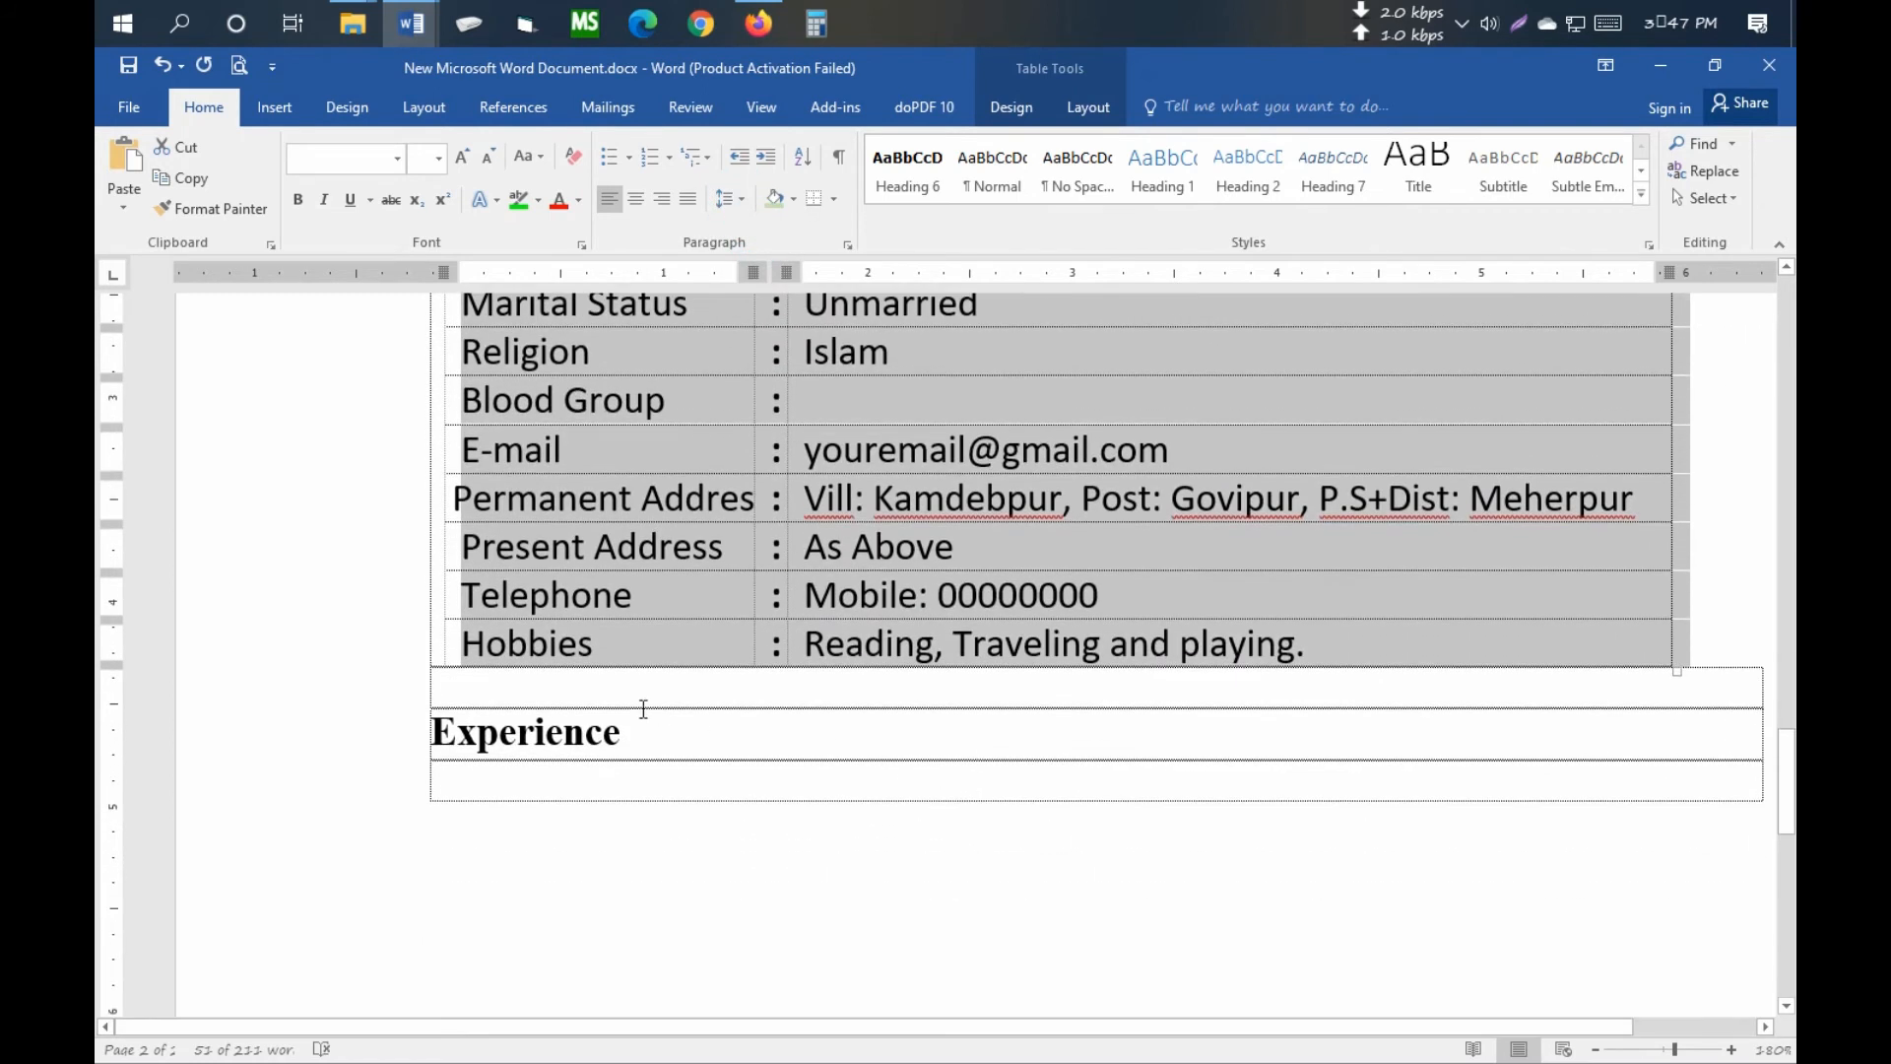
left_click(593, 679)
scroll(699, 738, "up", 5)
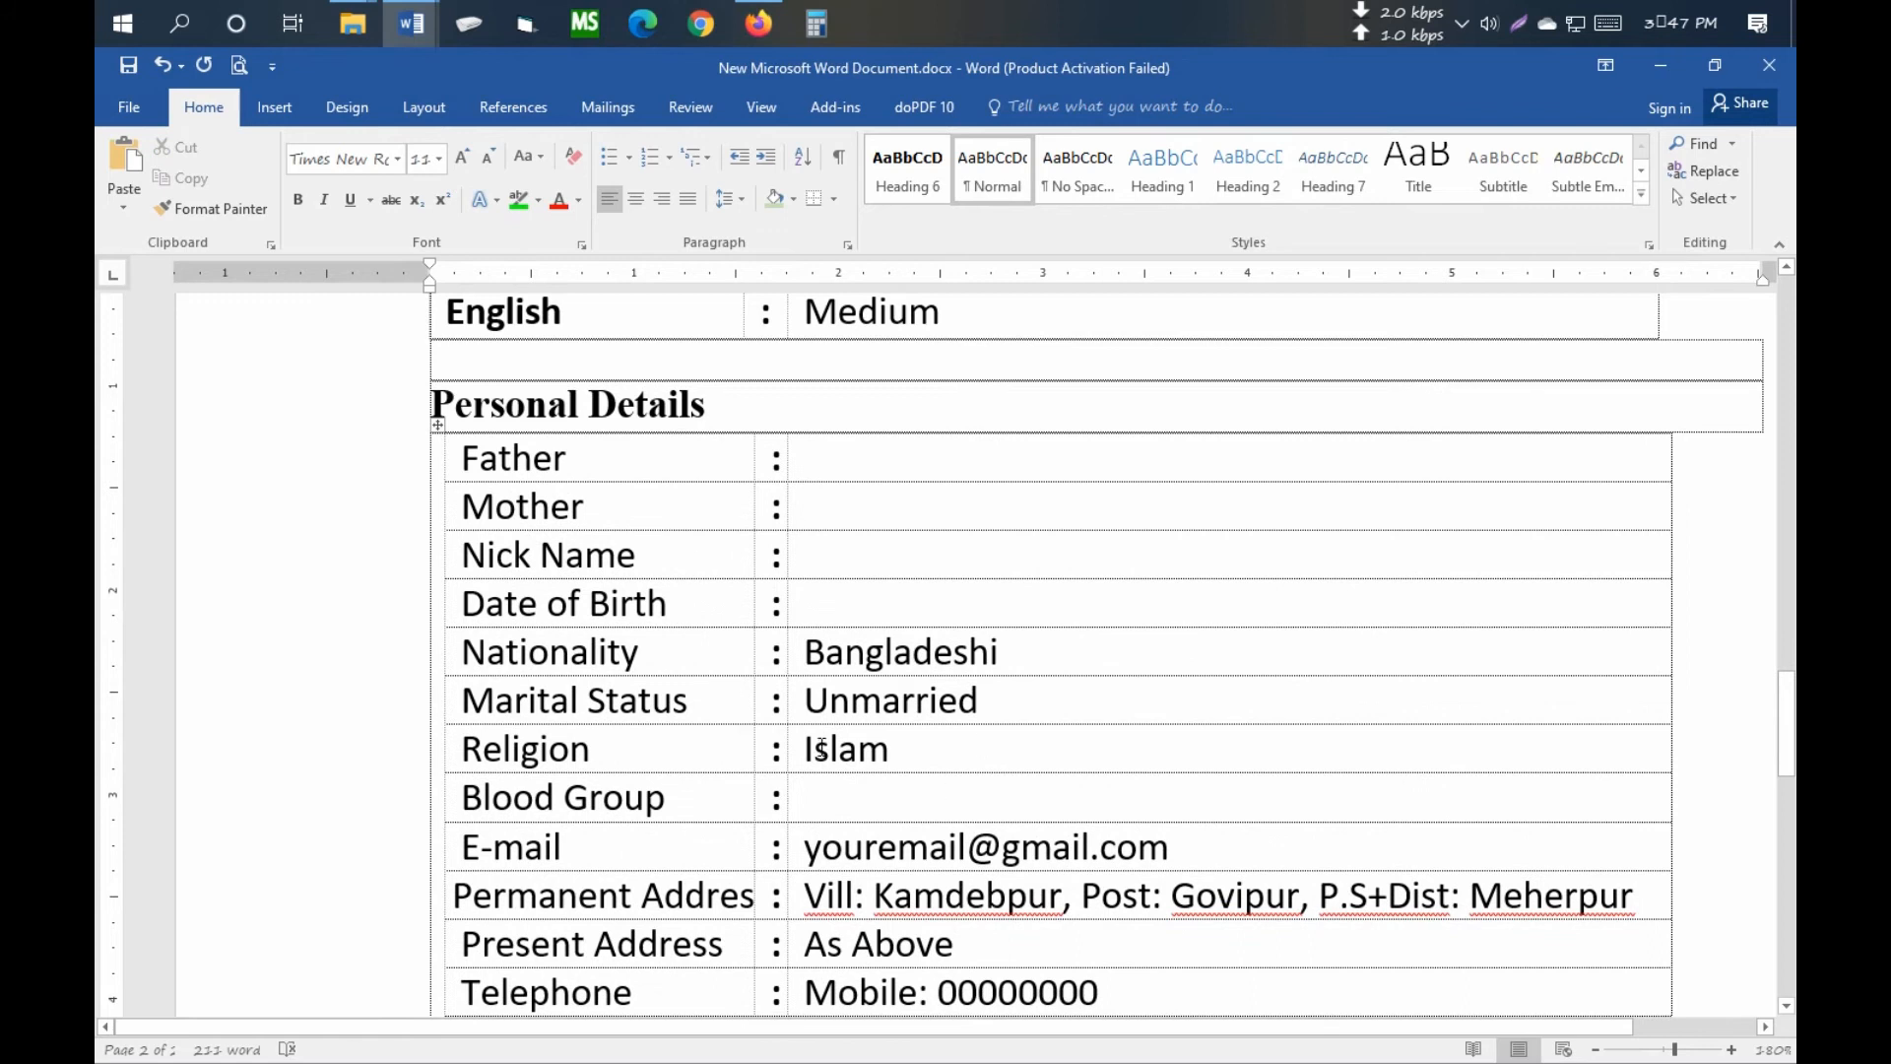
scroll(821, 749, "down", 6)
- With the cursor under the Experience heading, select the three experience items in shaharul.doc
left_click(496, 571)
left_click(526, 589)
mouse_move(404, 26)
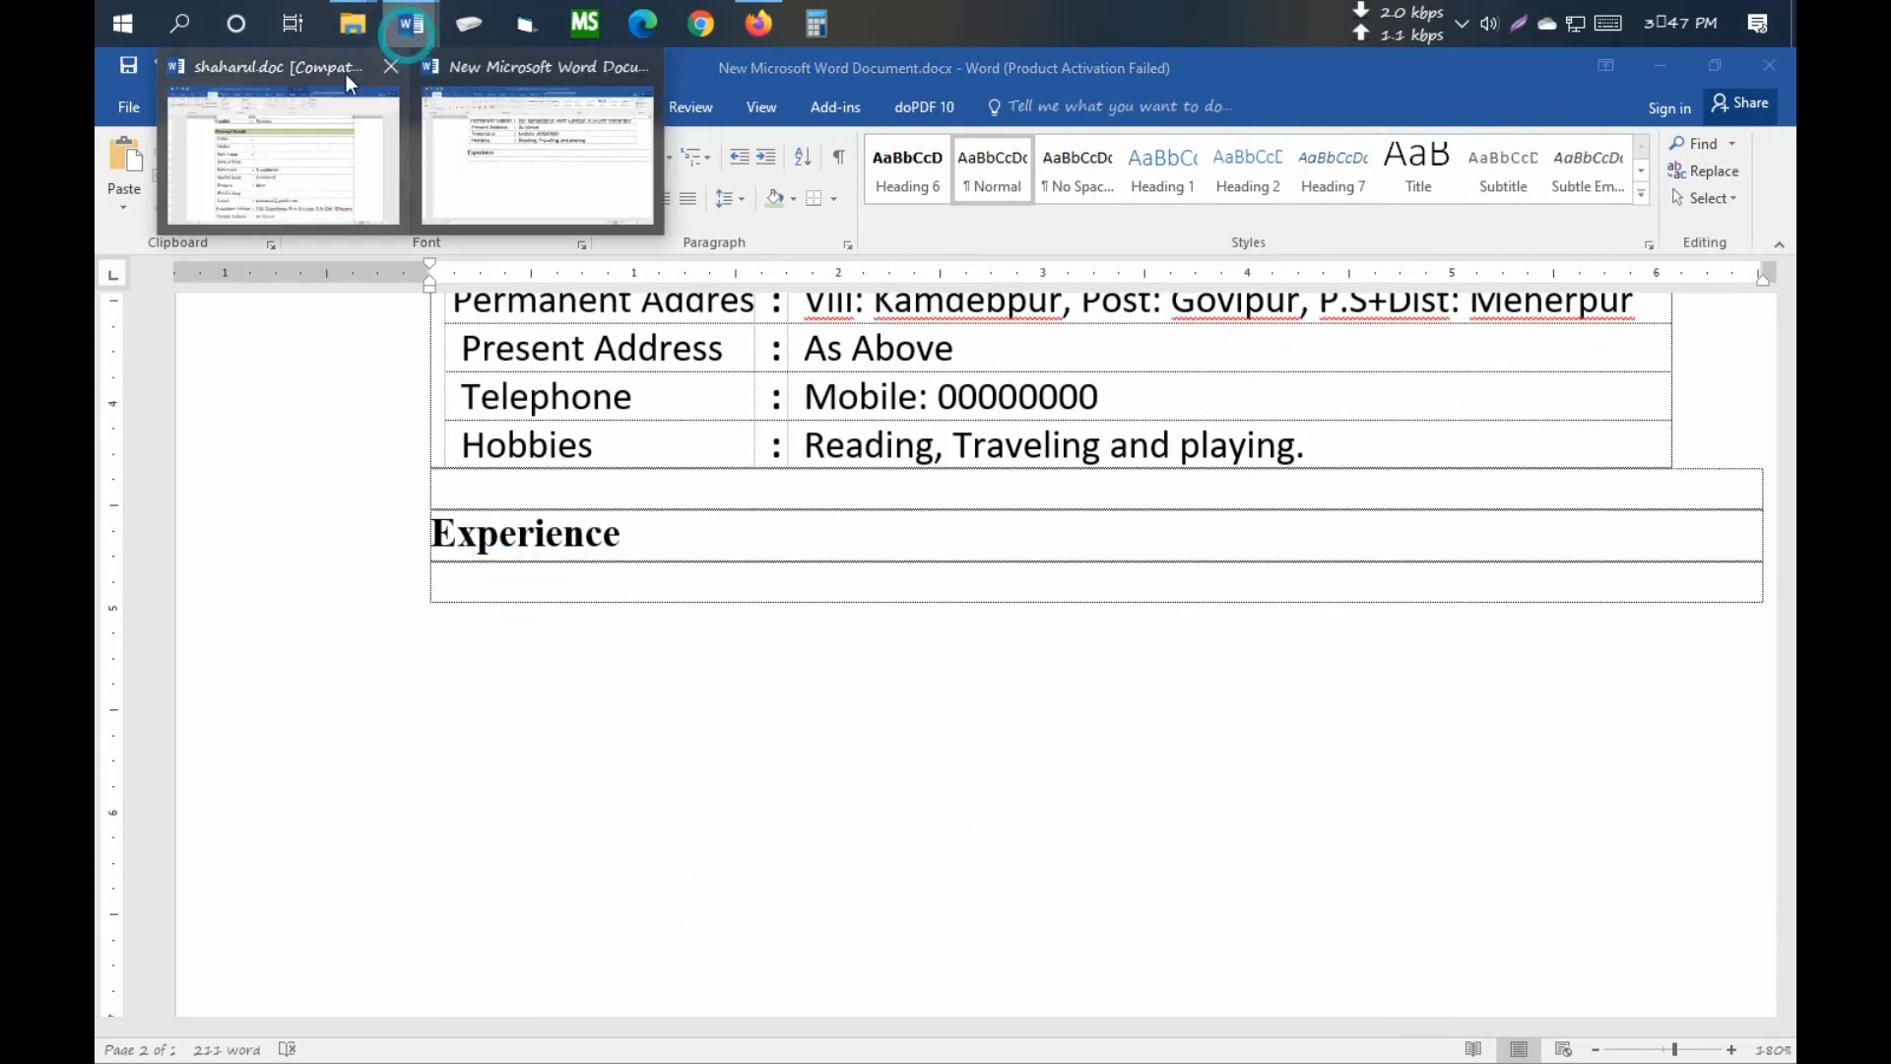
left_click(346, 74)
scroll(689, 571, "down", 10)
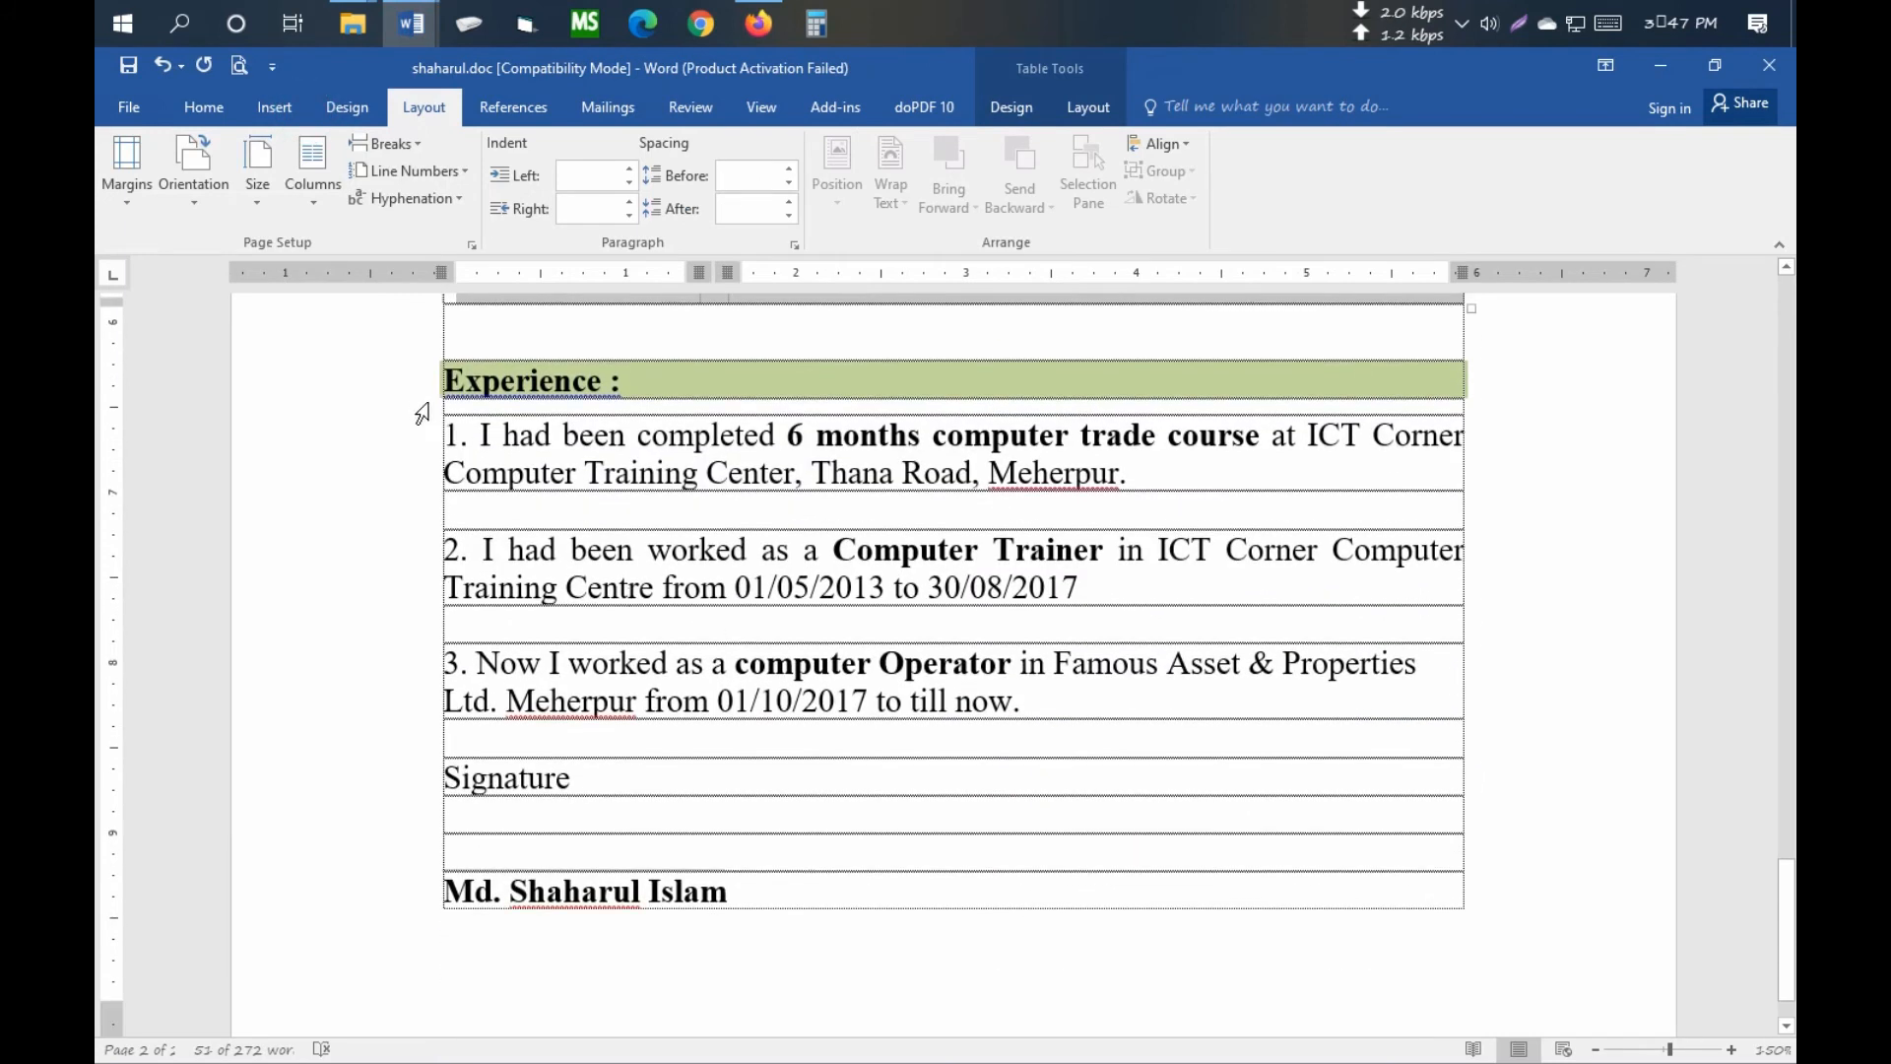
mouse_move(439, 436)
left_mouse_down()
mouse_move(985, 680)
mouse_move(1068, 778)
mouse_move(1238, 686)
left_mouse_up()
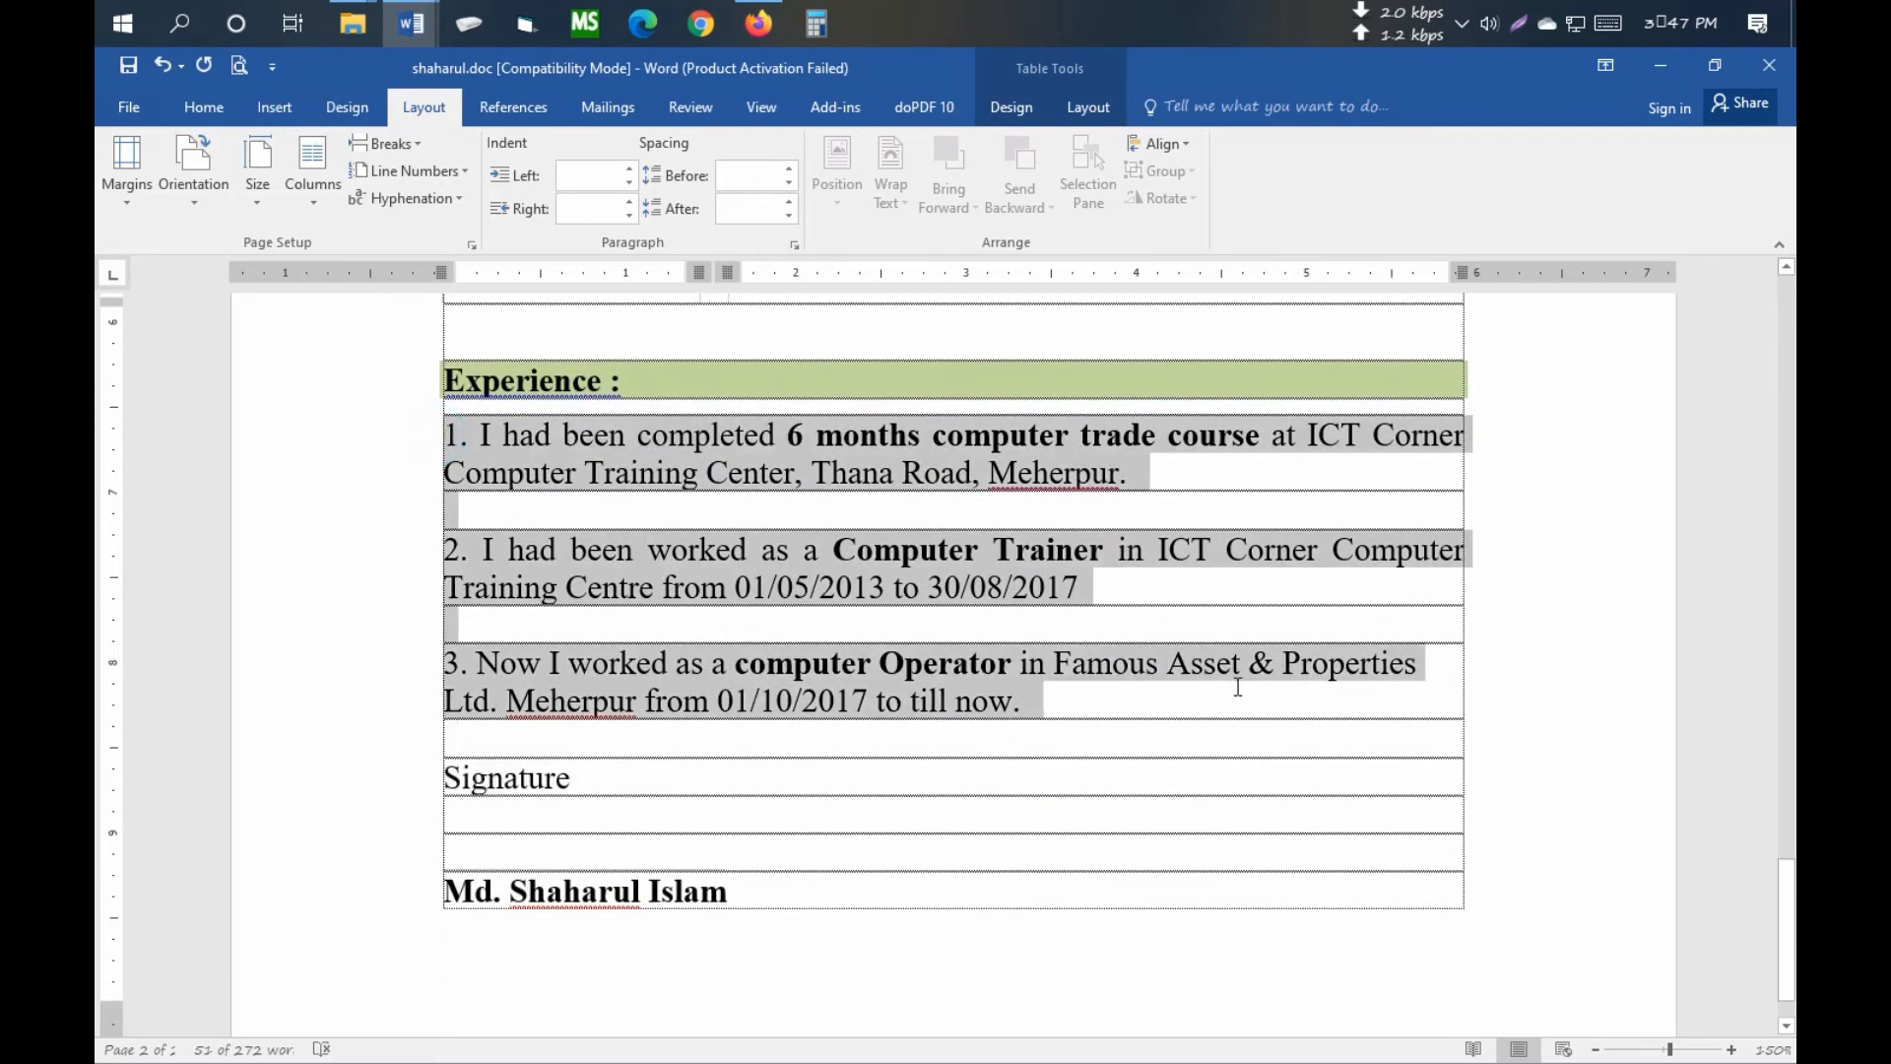
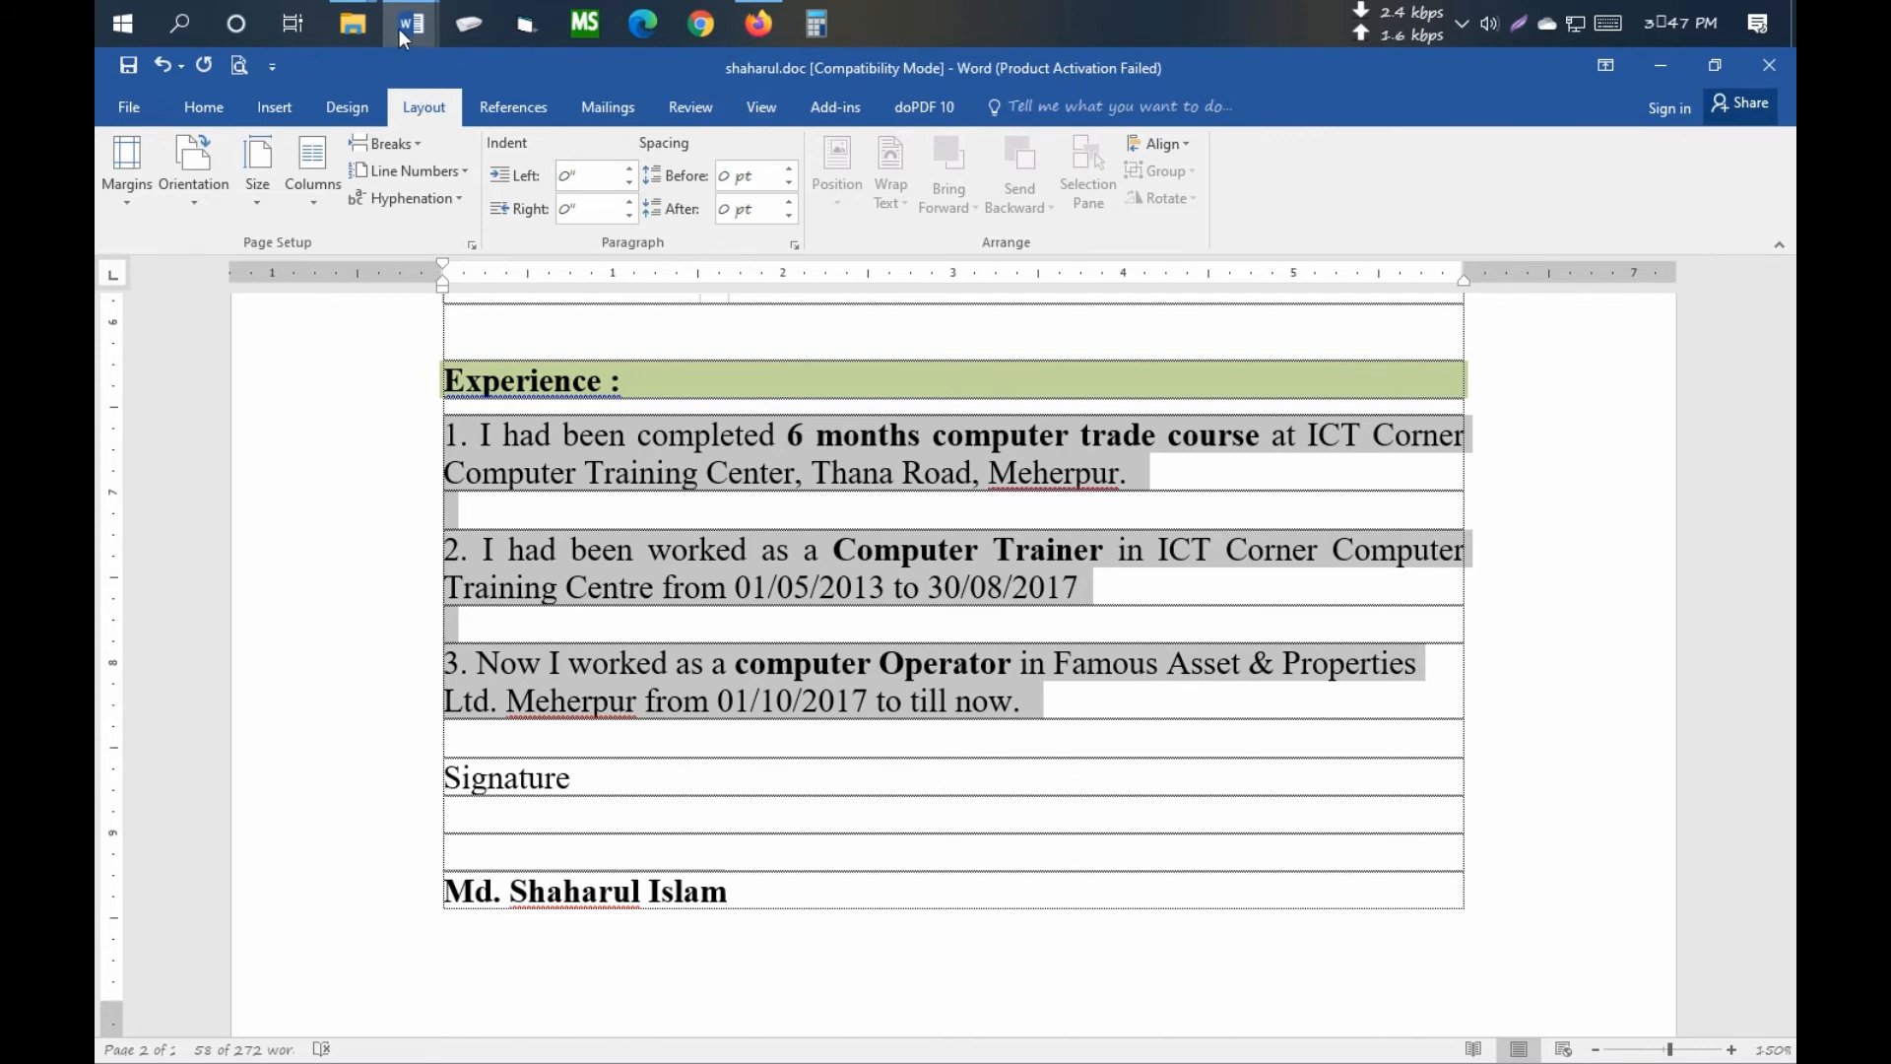
- Paste the three experience entries into the cell below Experience in the new resume
mouse_move(411, 24)
left_click(588, 138)
scroll(549, 612, "down", 1)
left_click(477, 490)
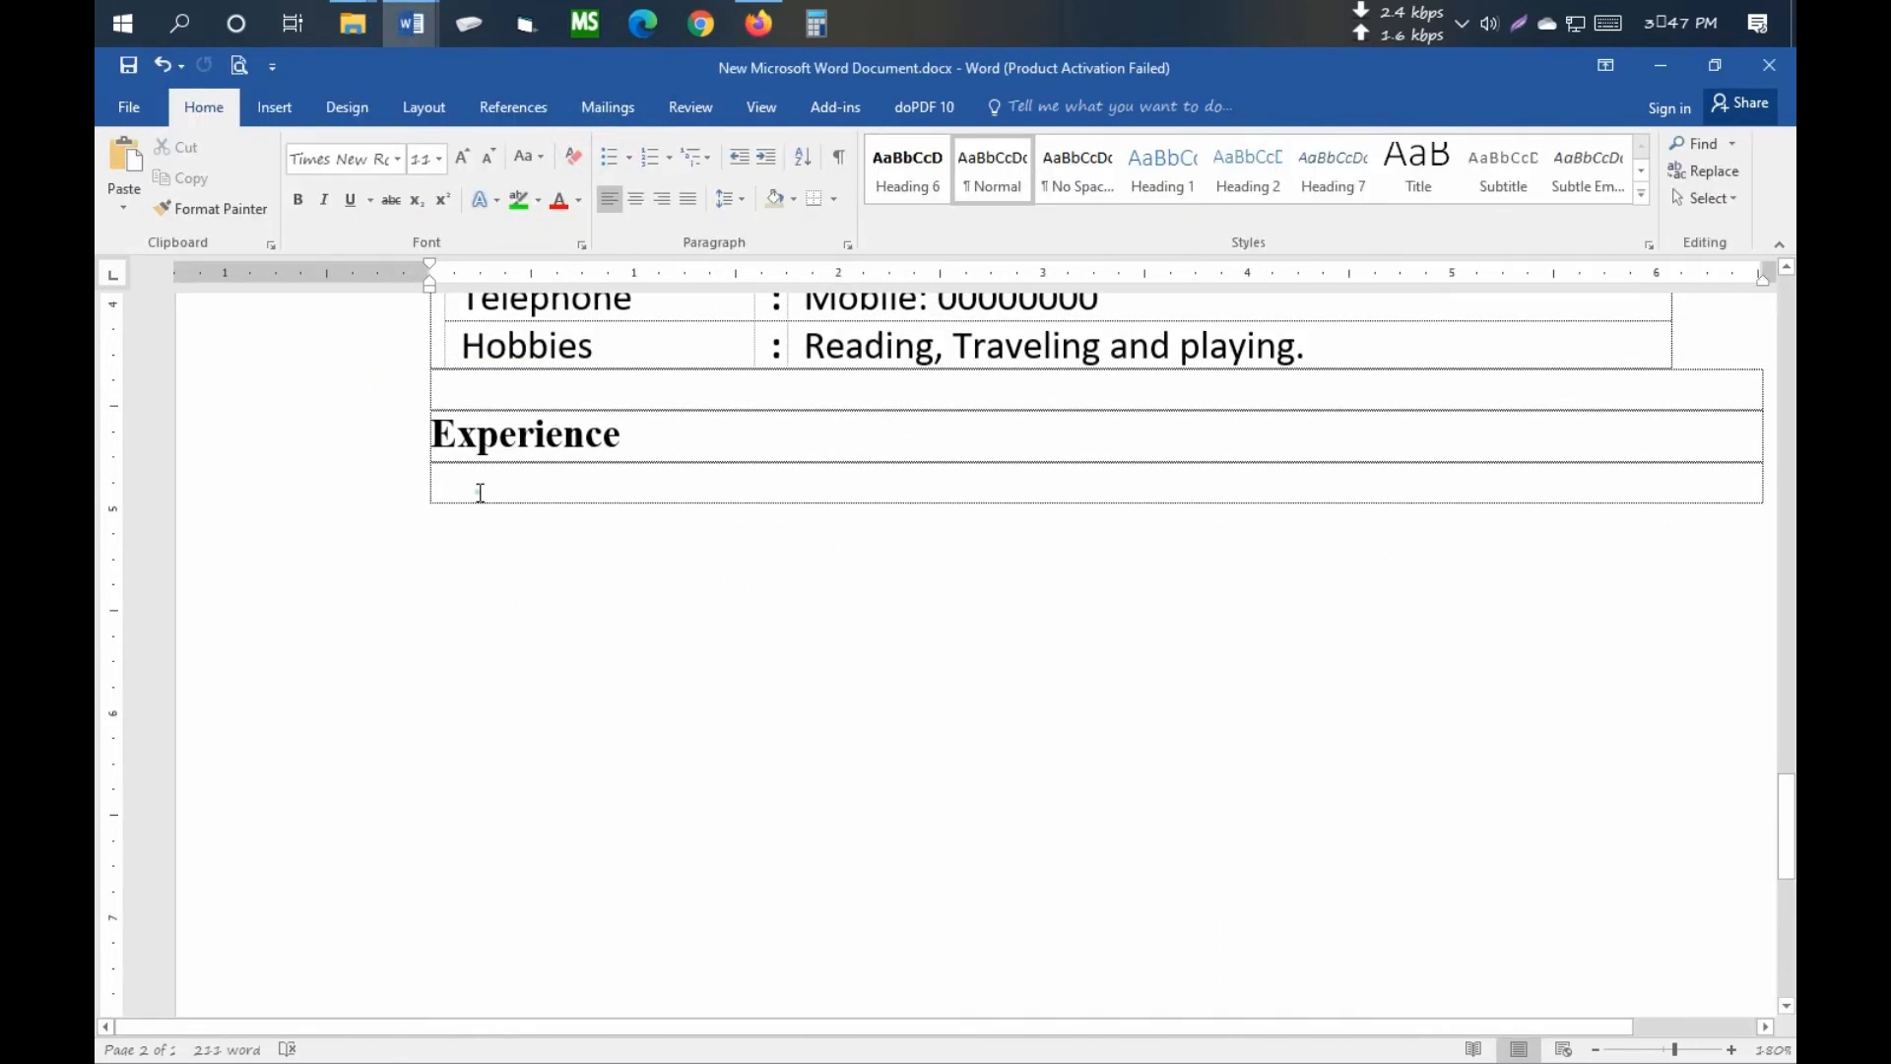
type("1. I had been completed 6 months computer trade course at ICT Corner Computer Training Center, Thana Road, Meherpur.  2. I had been worked as a Computer Trainer in ICT Corner Computer Training Centre from 01/05/2013 to 30/08/2017  3. Now I worked as a computer Operator in Famous Asset & Properties Ltd. Meherpur from 01/10/2017 to till now.")
- Give experience entries 1–3 line spacing 1.0 with no space after paragraphs
left_click(471, 777)
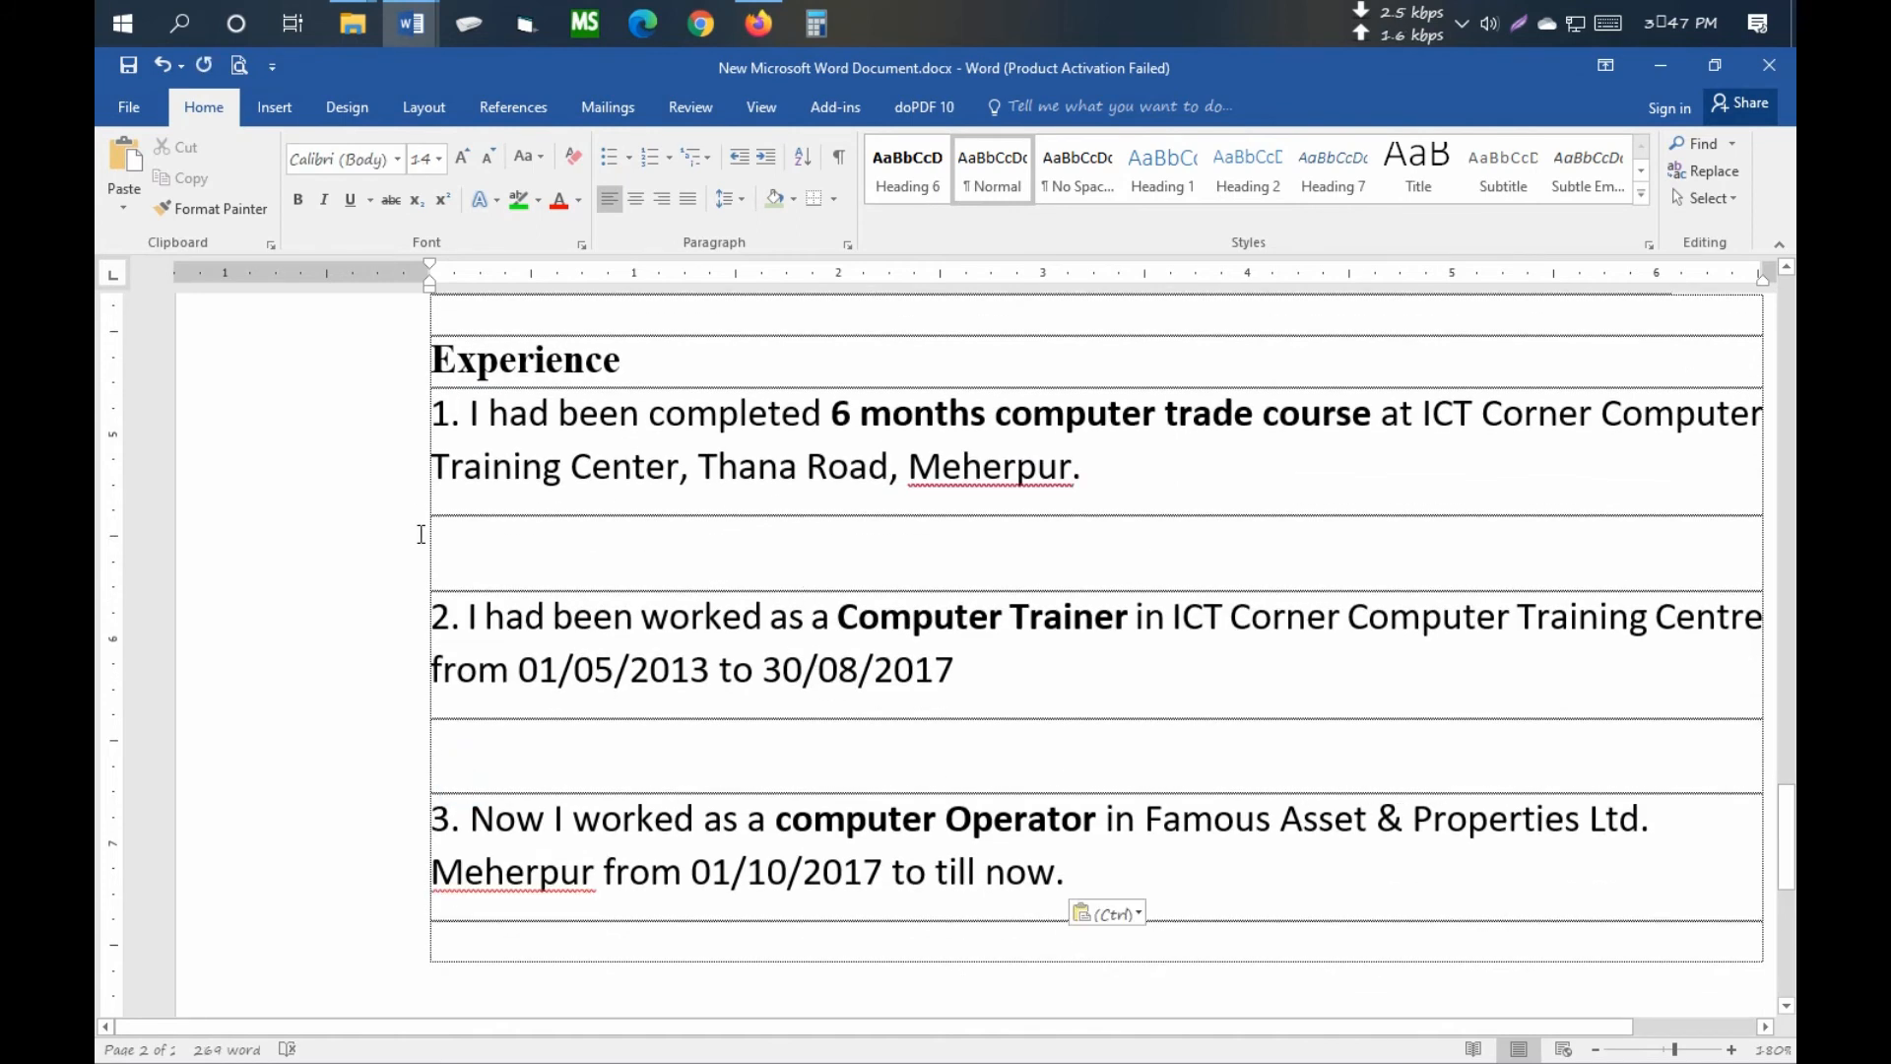
left_click_drag(418, 404, 1217, 919)
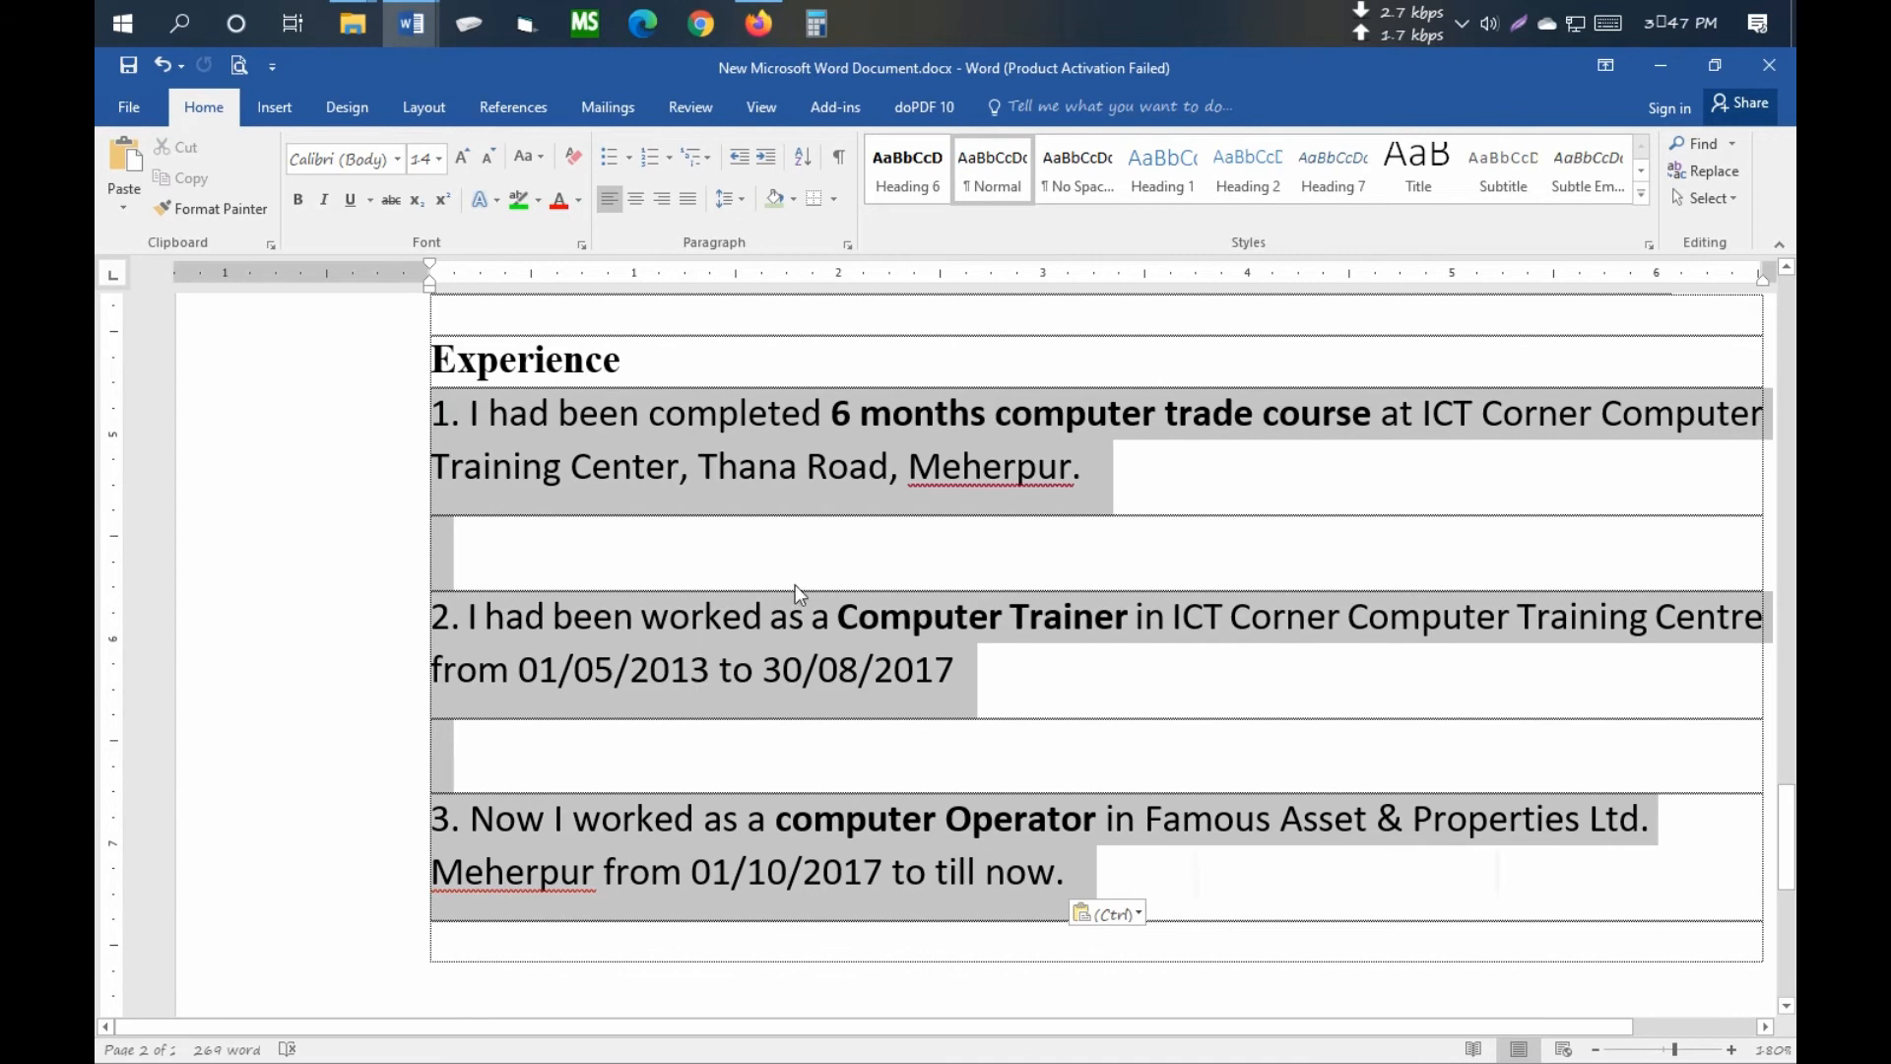
left_click(731, 198)
left_click(747, 230)
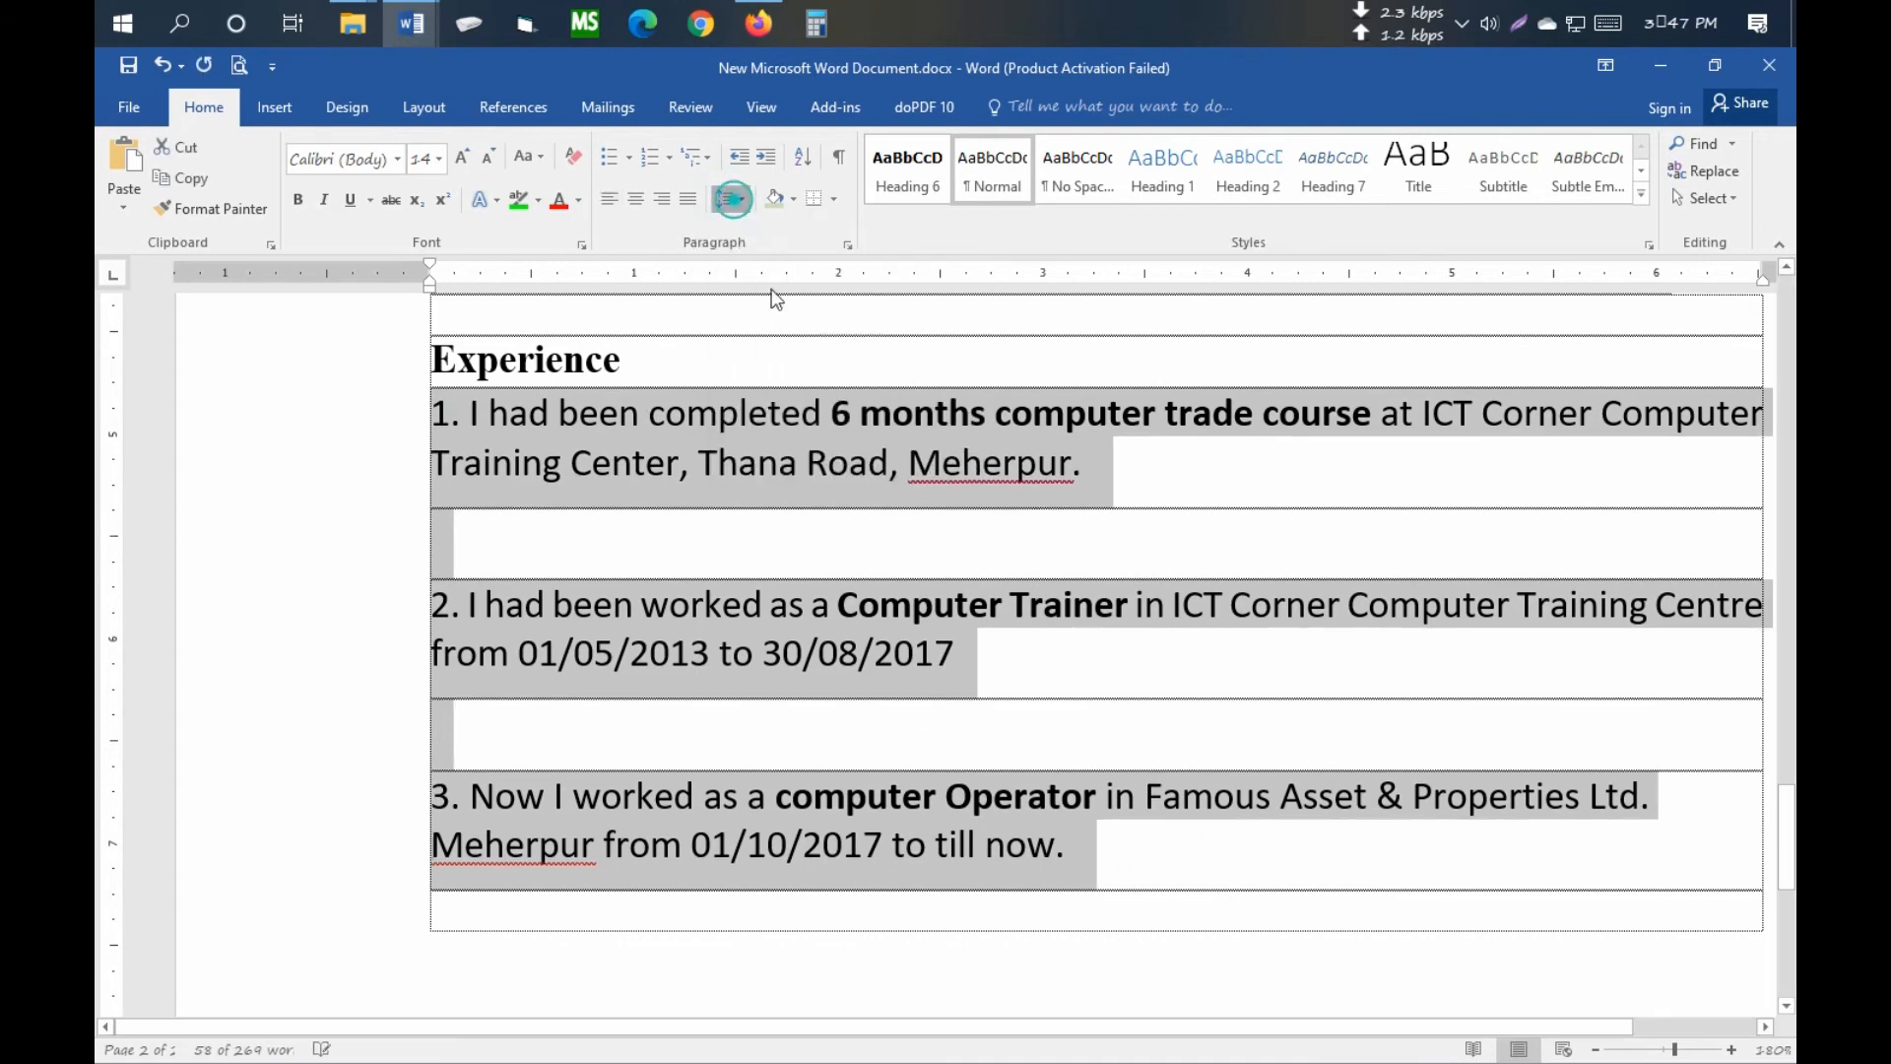
left_click(777, 475)
left_click(559, 493)
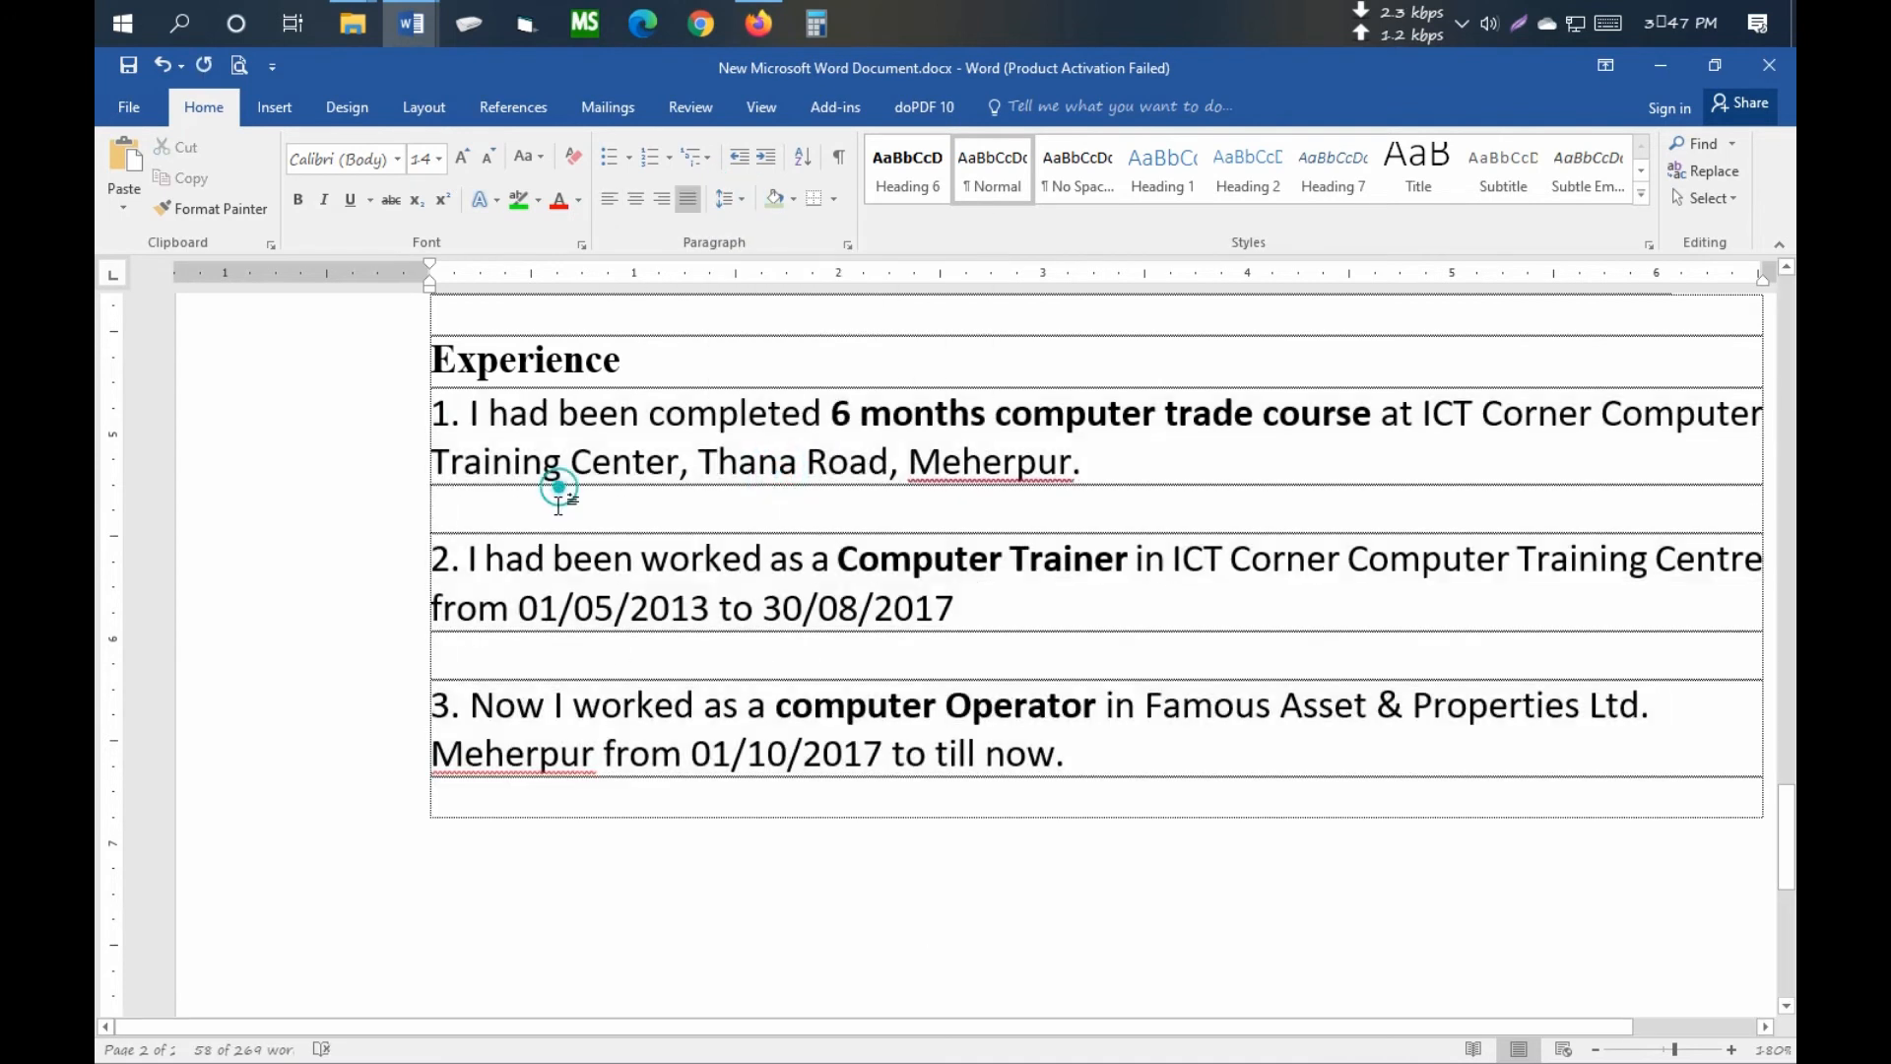
scroll(827, 582, "down", 5)
scroll(827, 582, "up", 6)
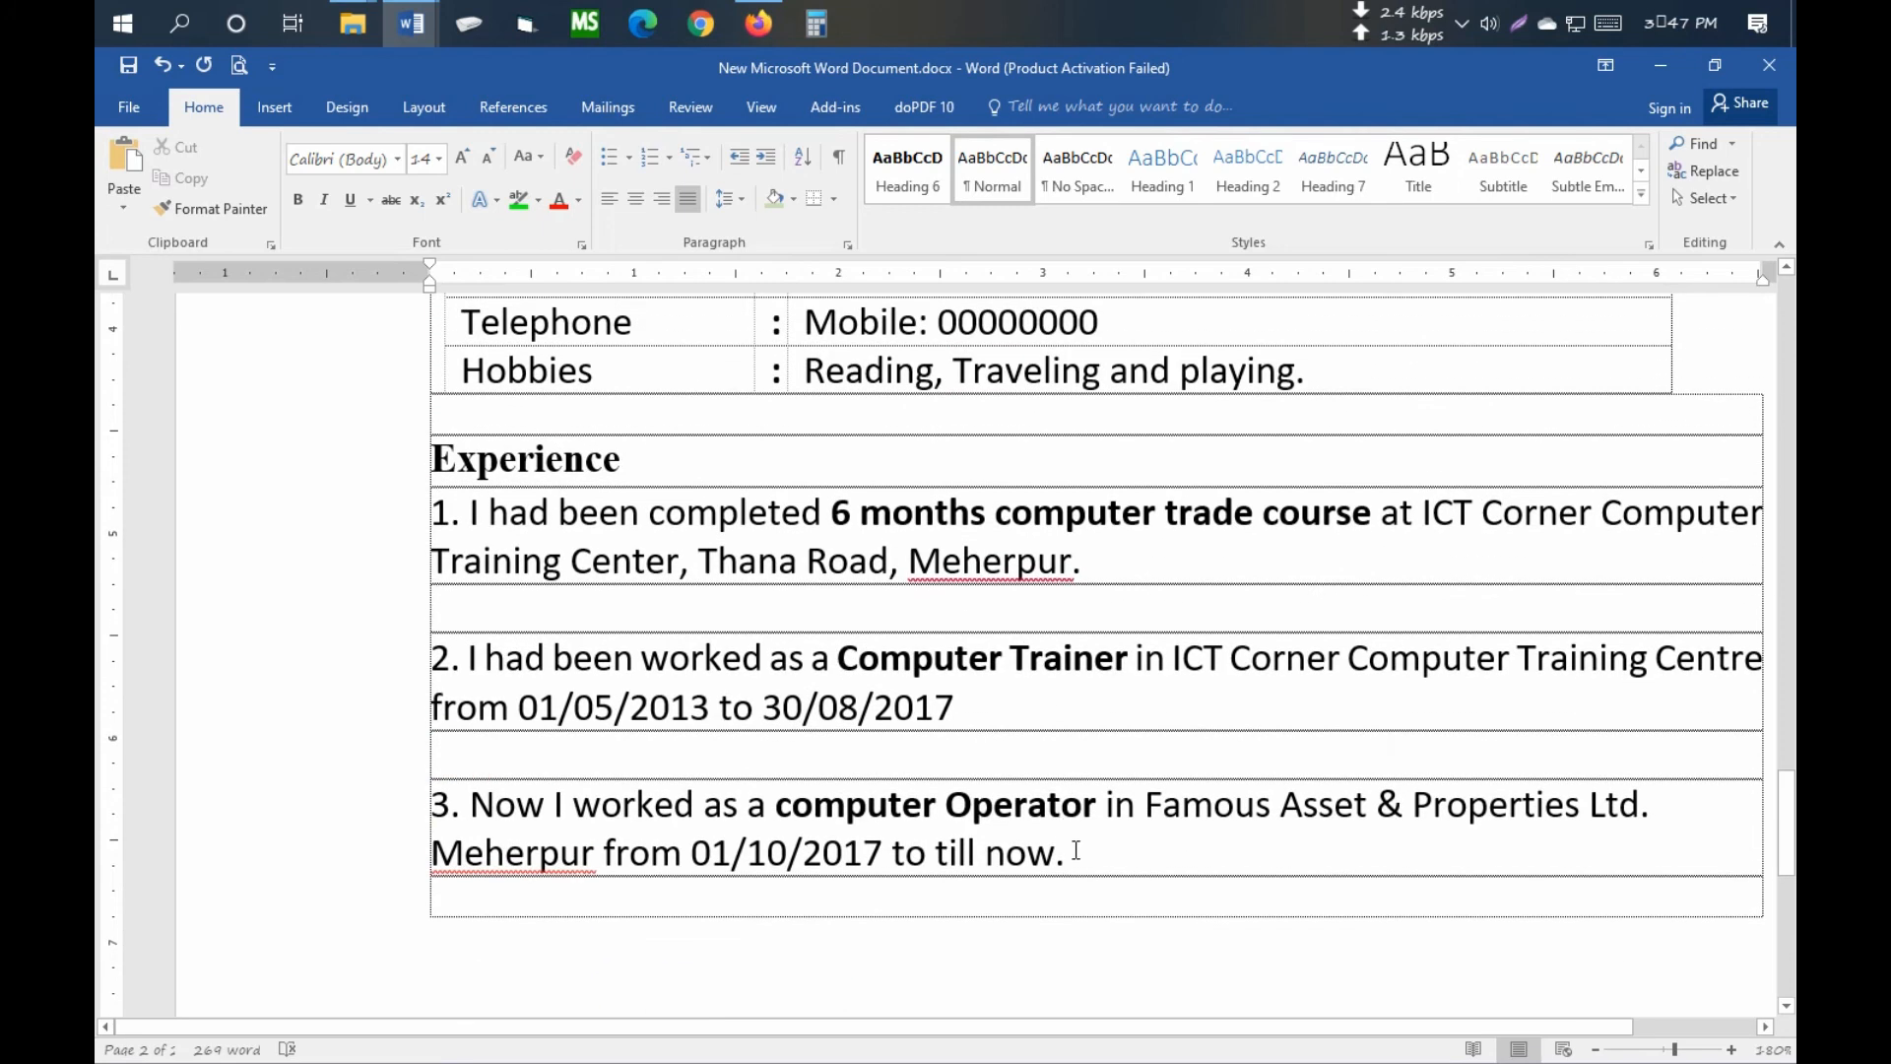
left_click(1076, 852)
left_click(505, 890)
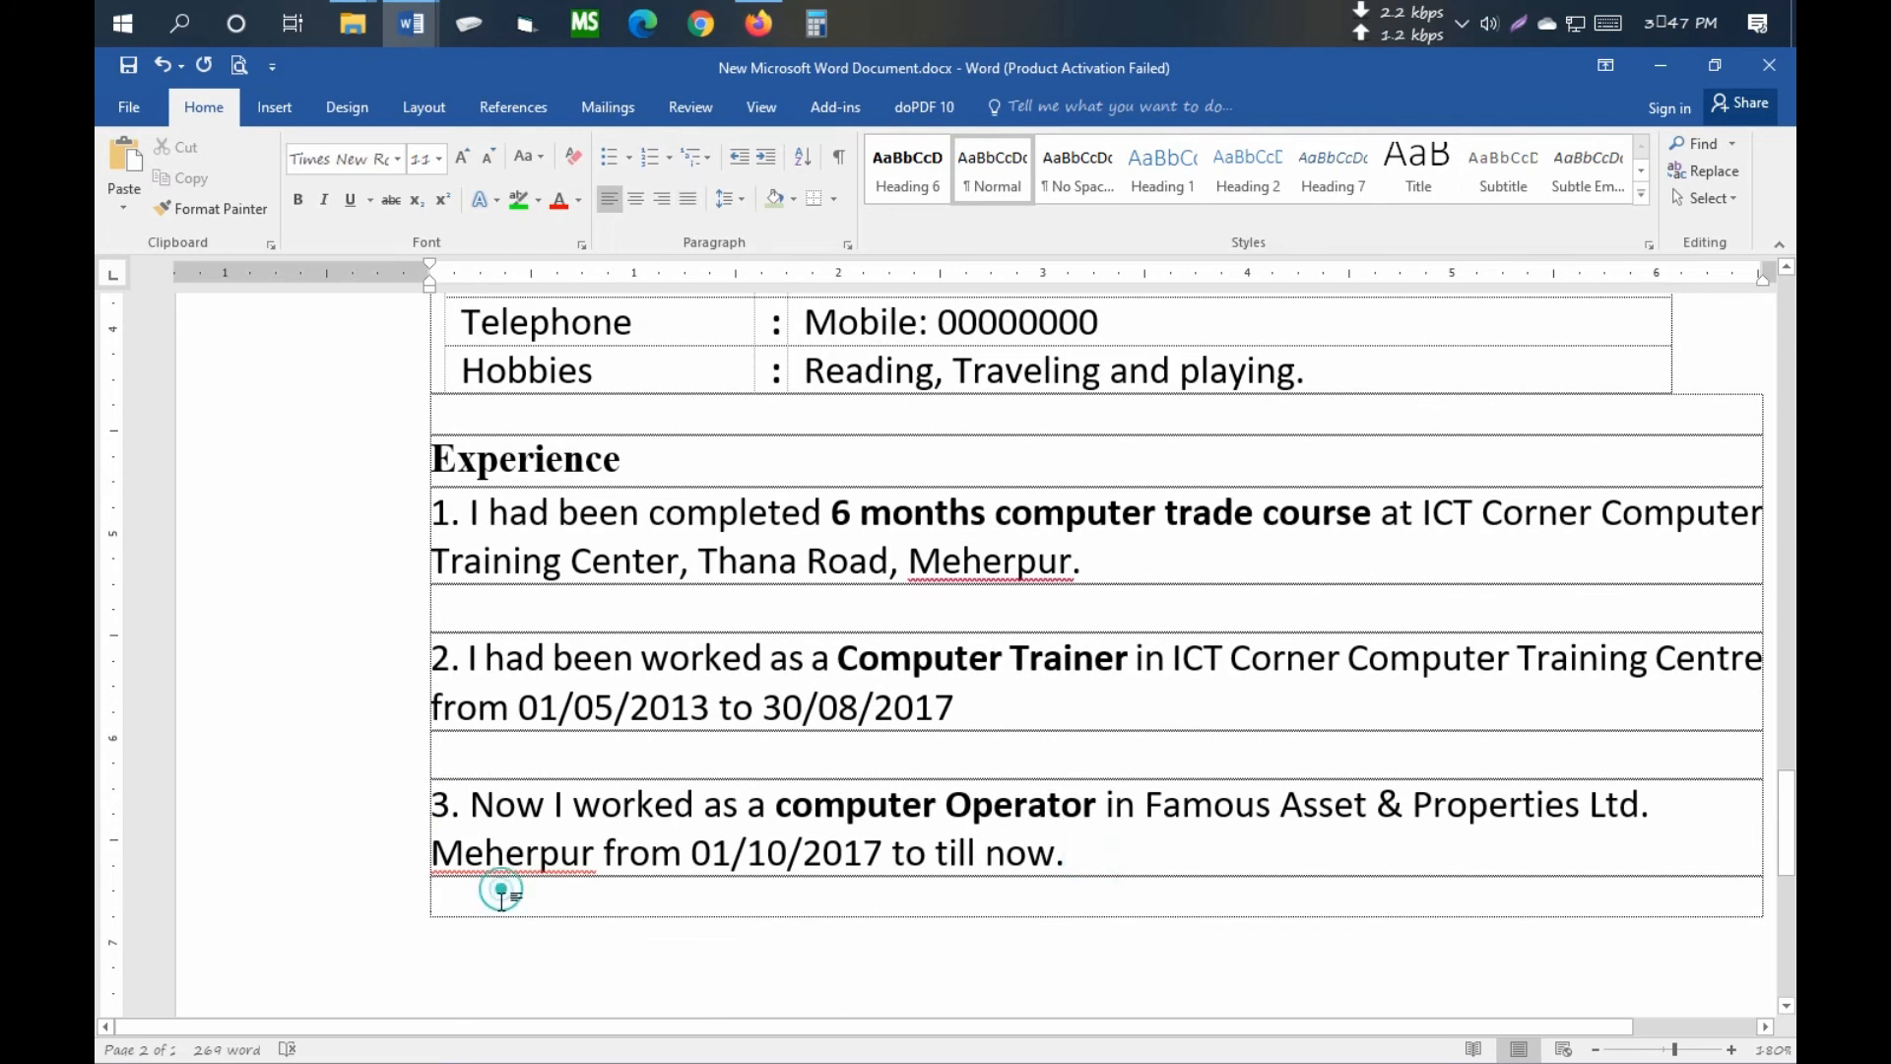
left_click(1097, 857)
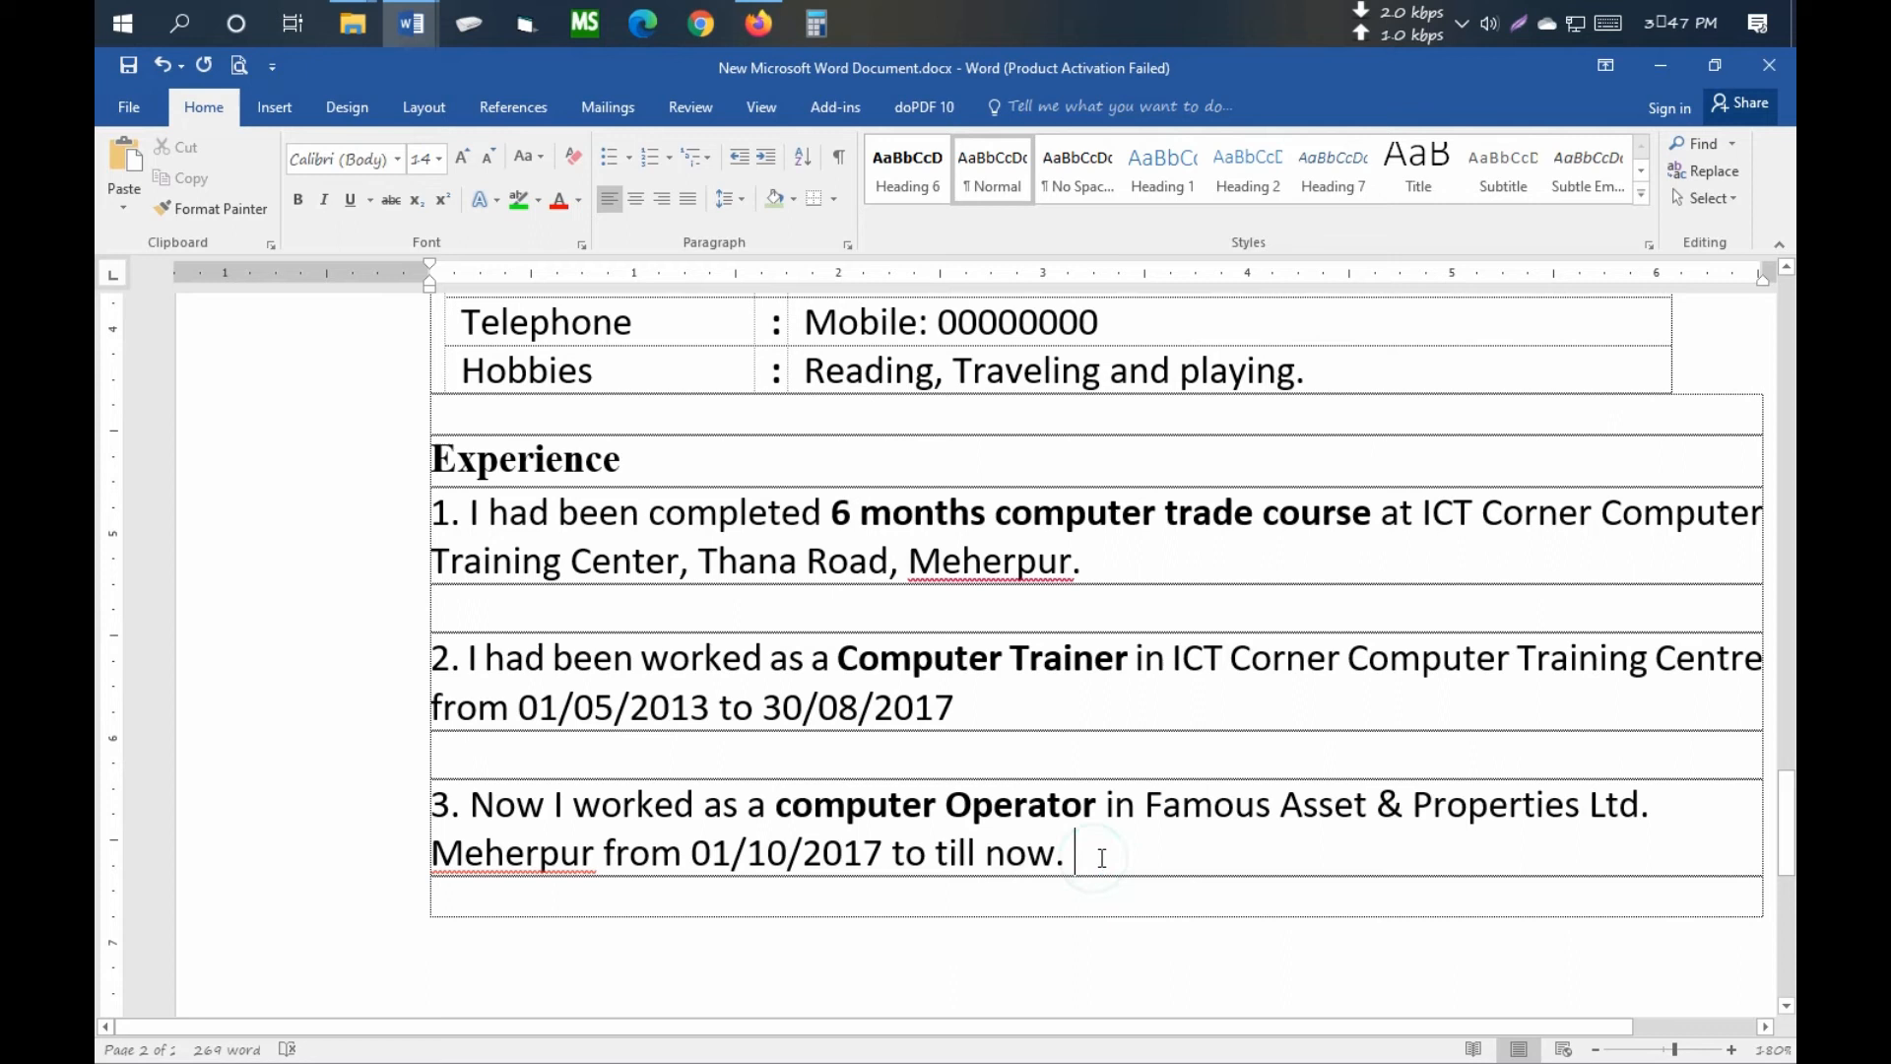
- Type 'Signature' below entry 3, then the applicant's name two blank rows beneath it
key("Return")
key("Return")
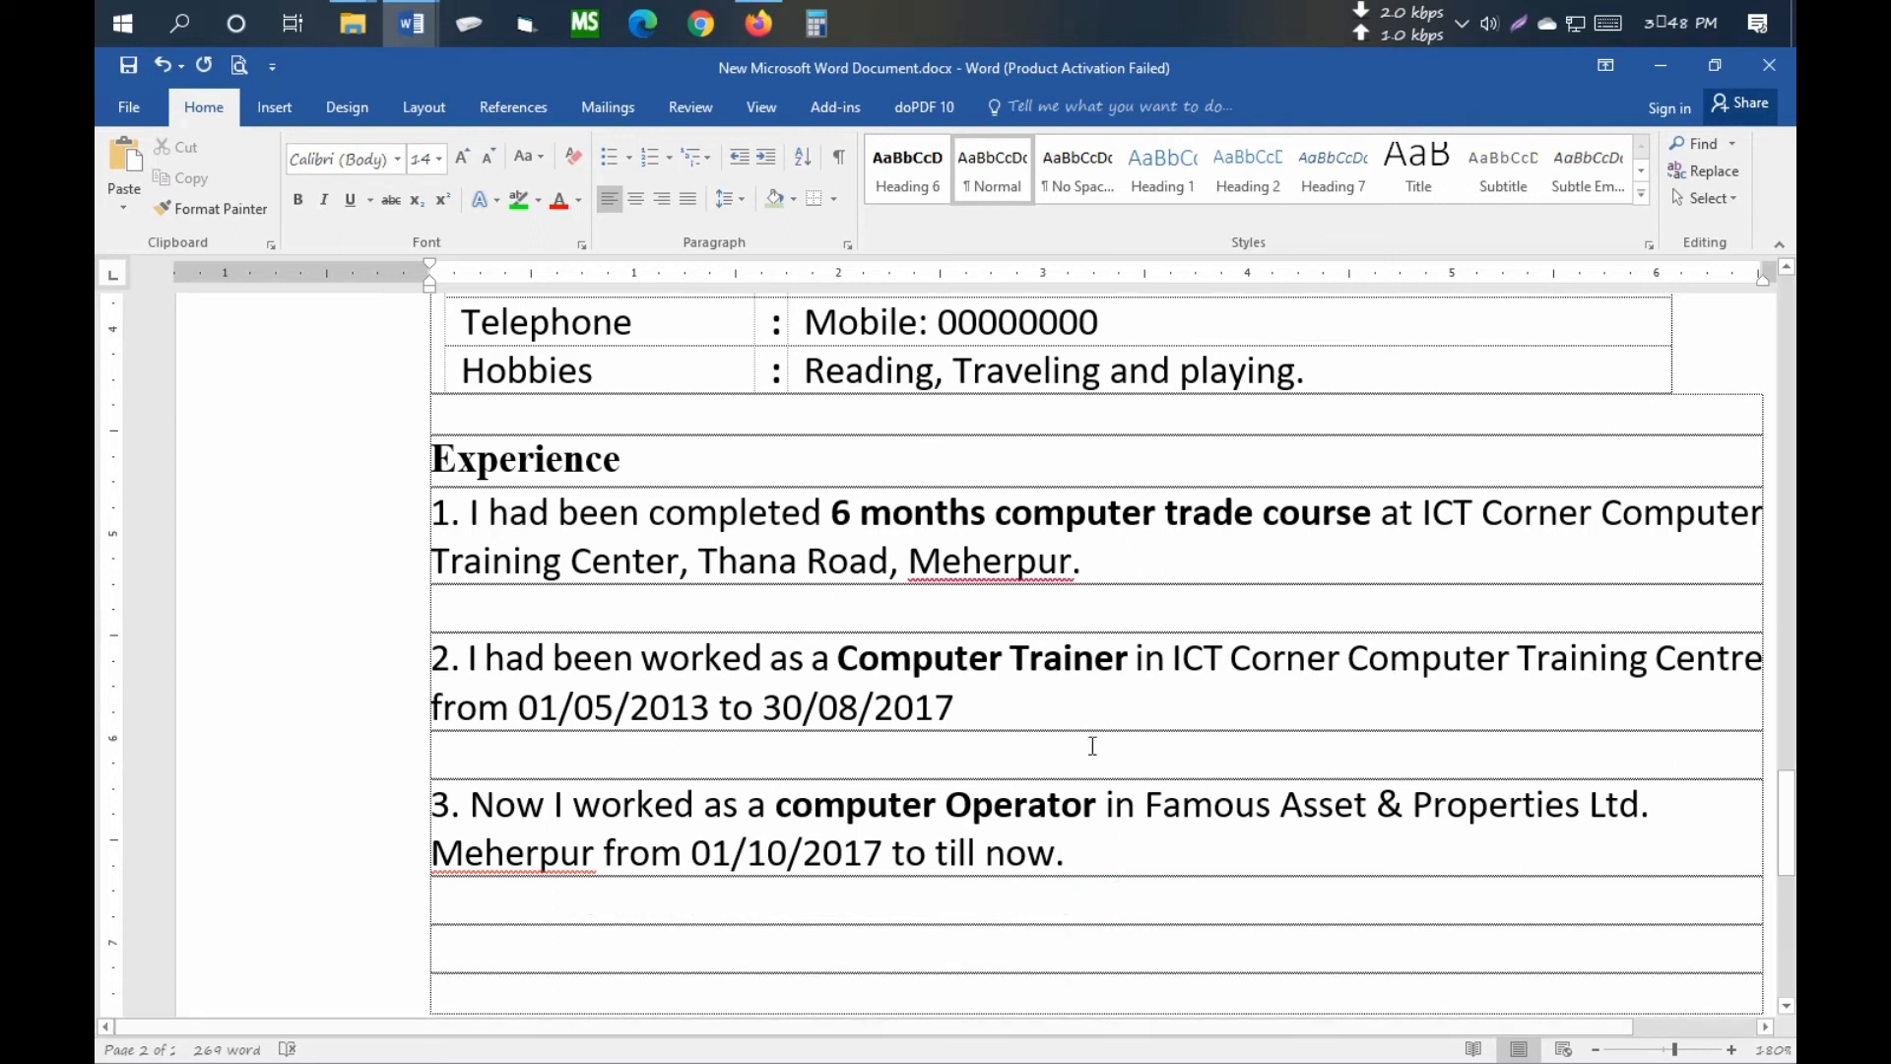
scroll(1106, 735, "down", 3)
type("Sig")
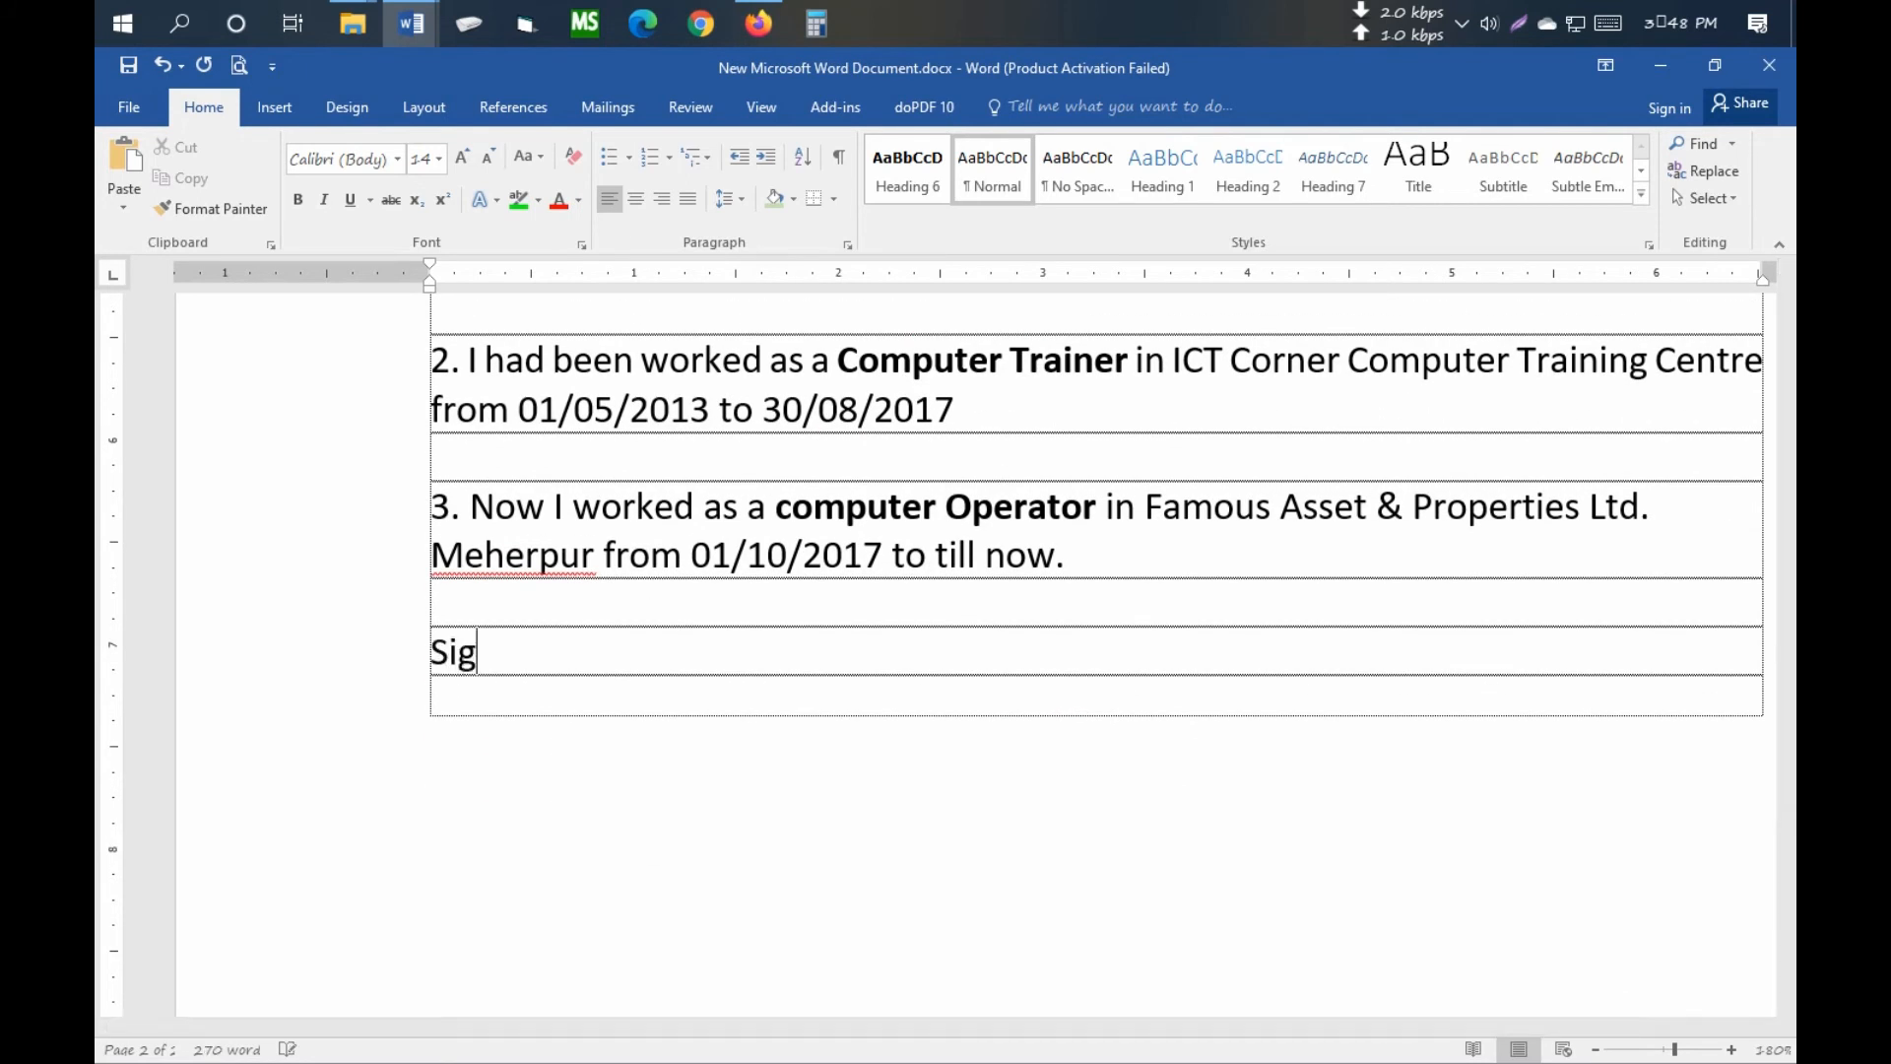
type("nature")
key("Return")
key("Return")
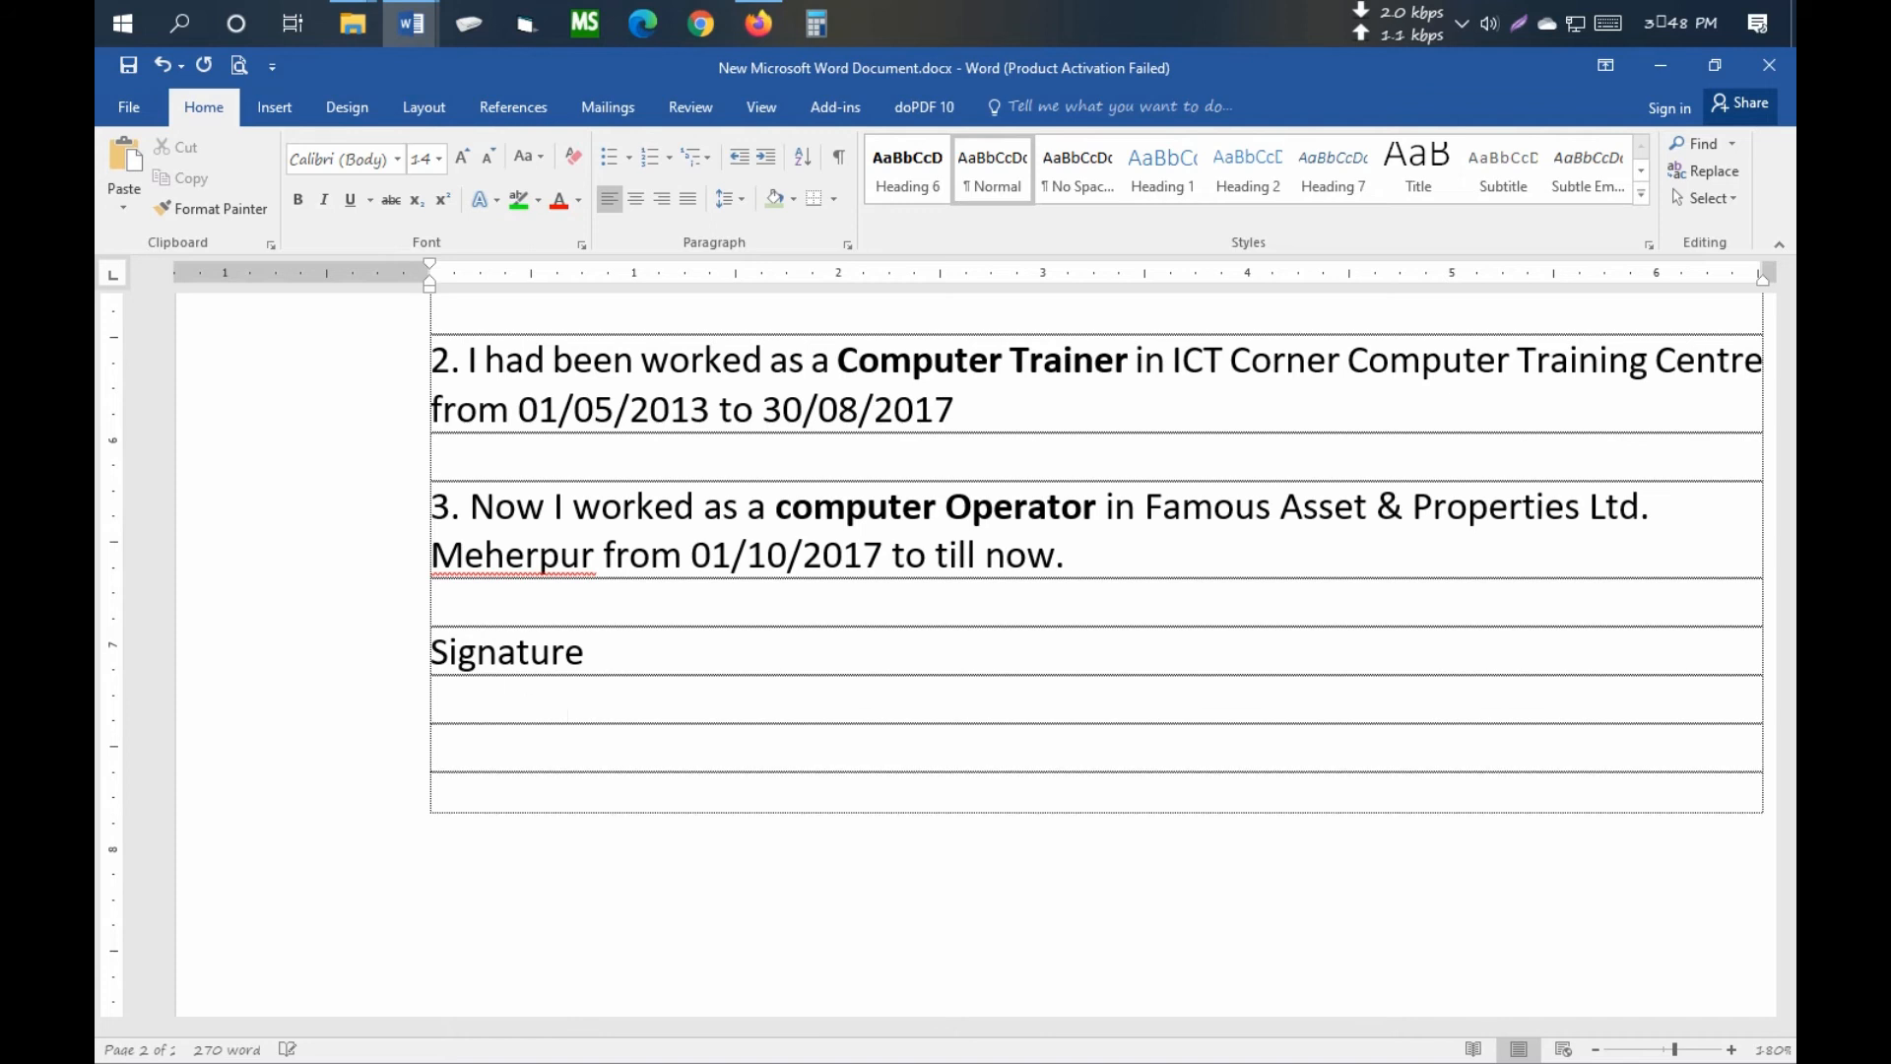
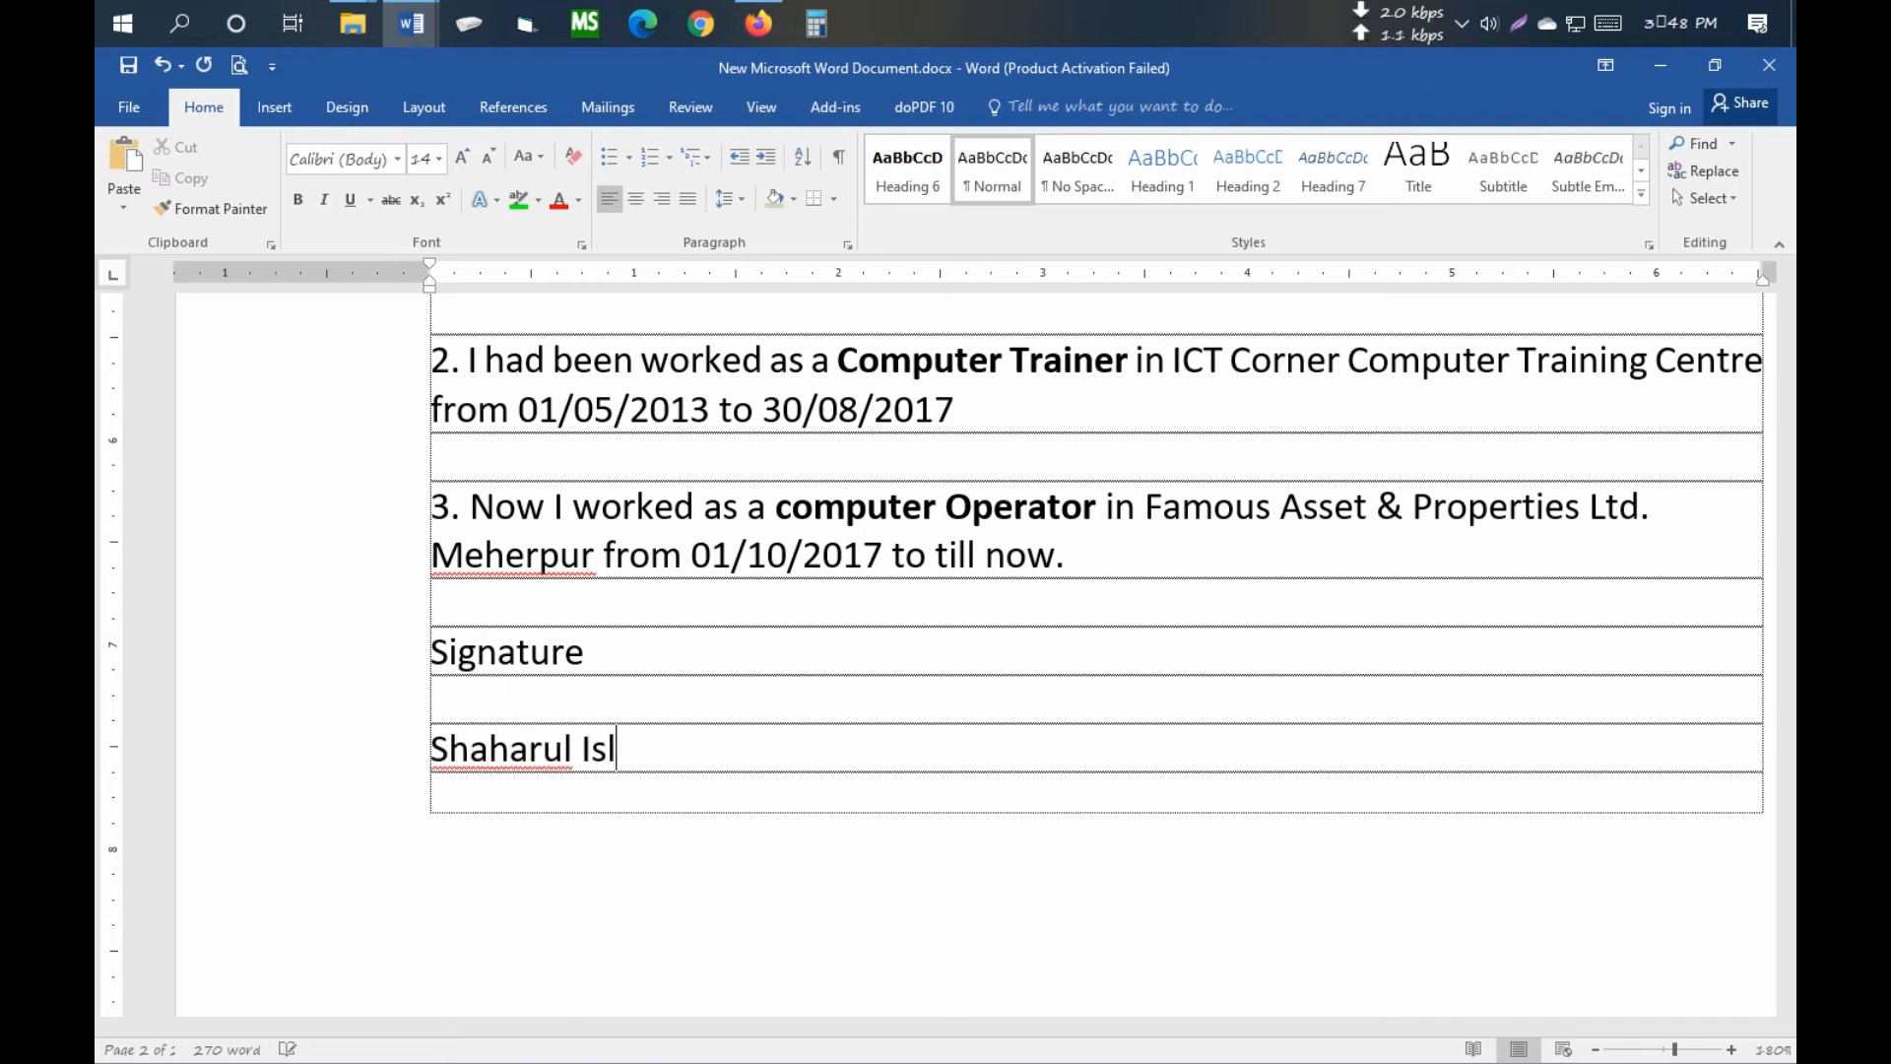
left_click(727, 695)
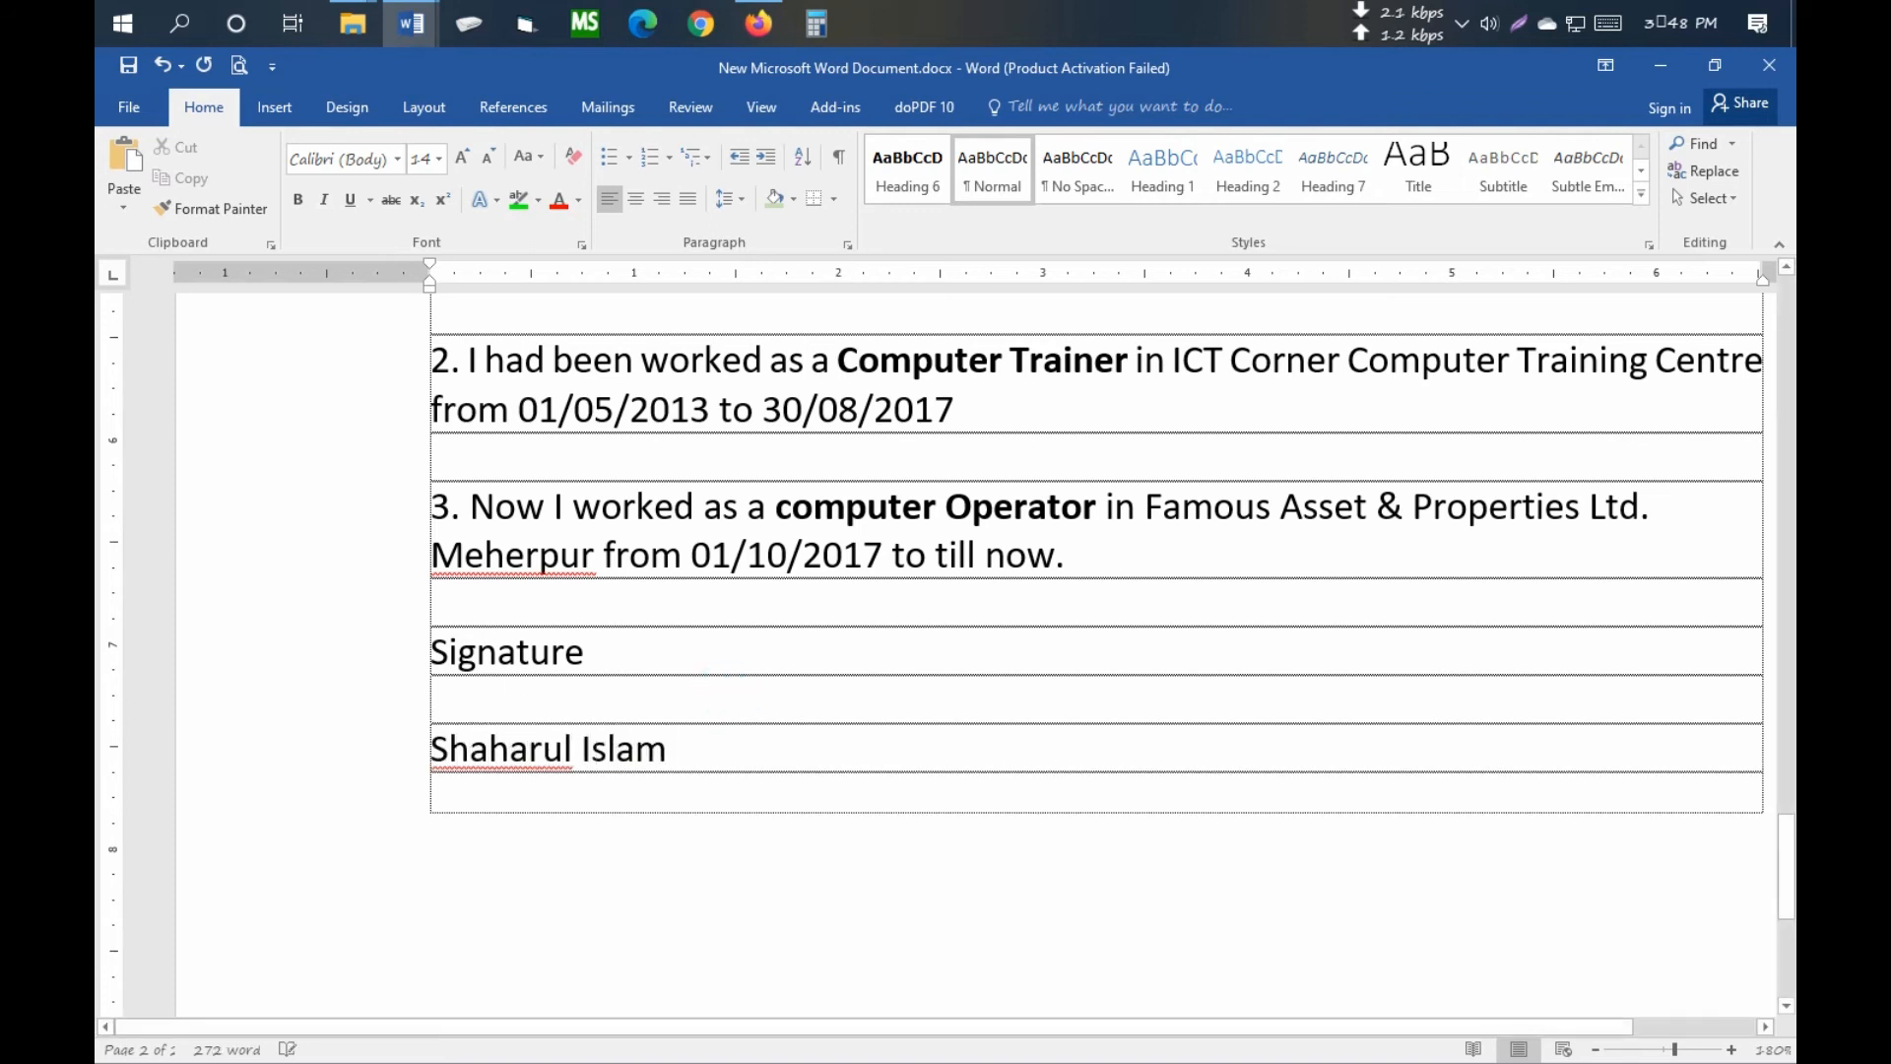
key("Return")
scroll(868, 662, "down", 5)
scroll(868, 661, "down", 3)
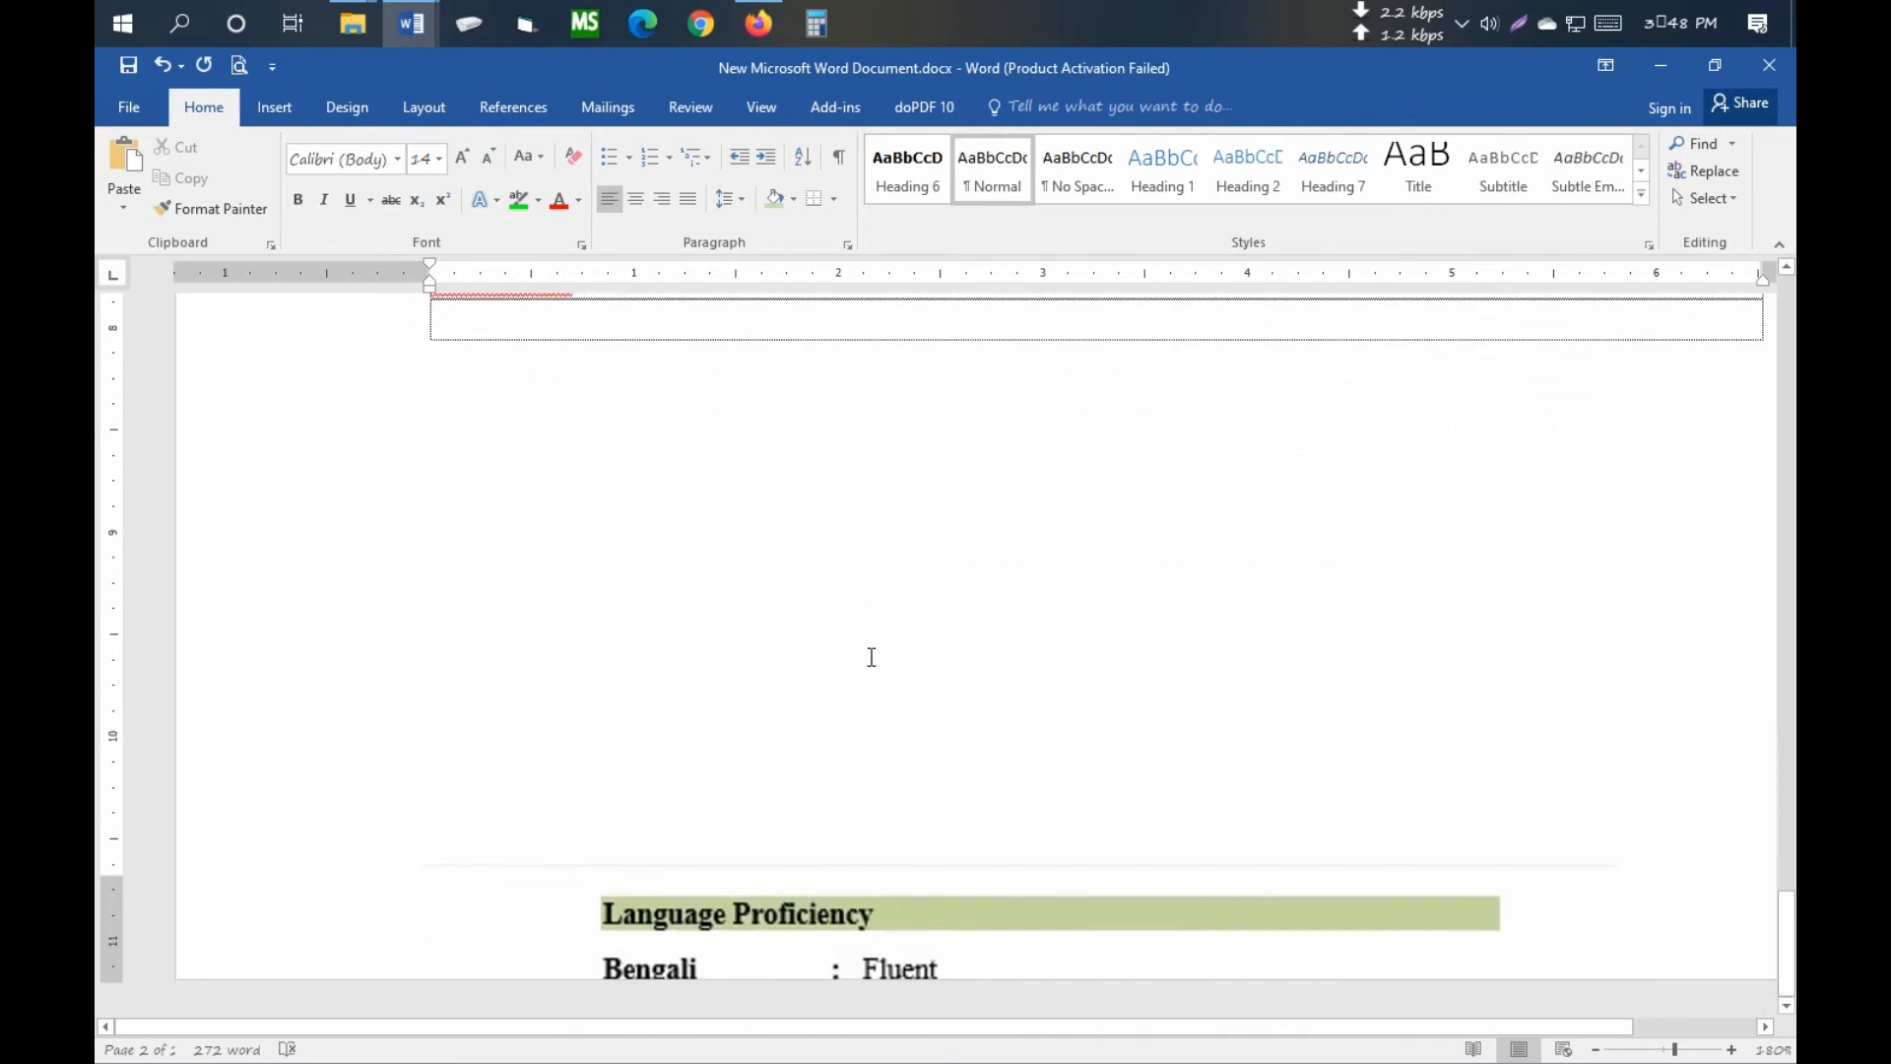
- Delete the stray Language Proficiency picture
left_click(714, 931)
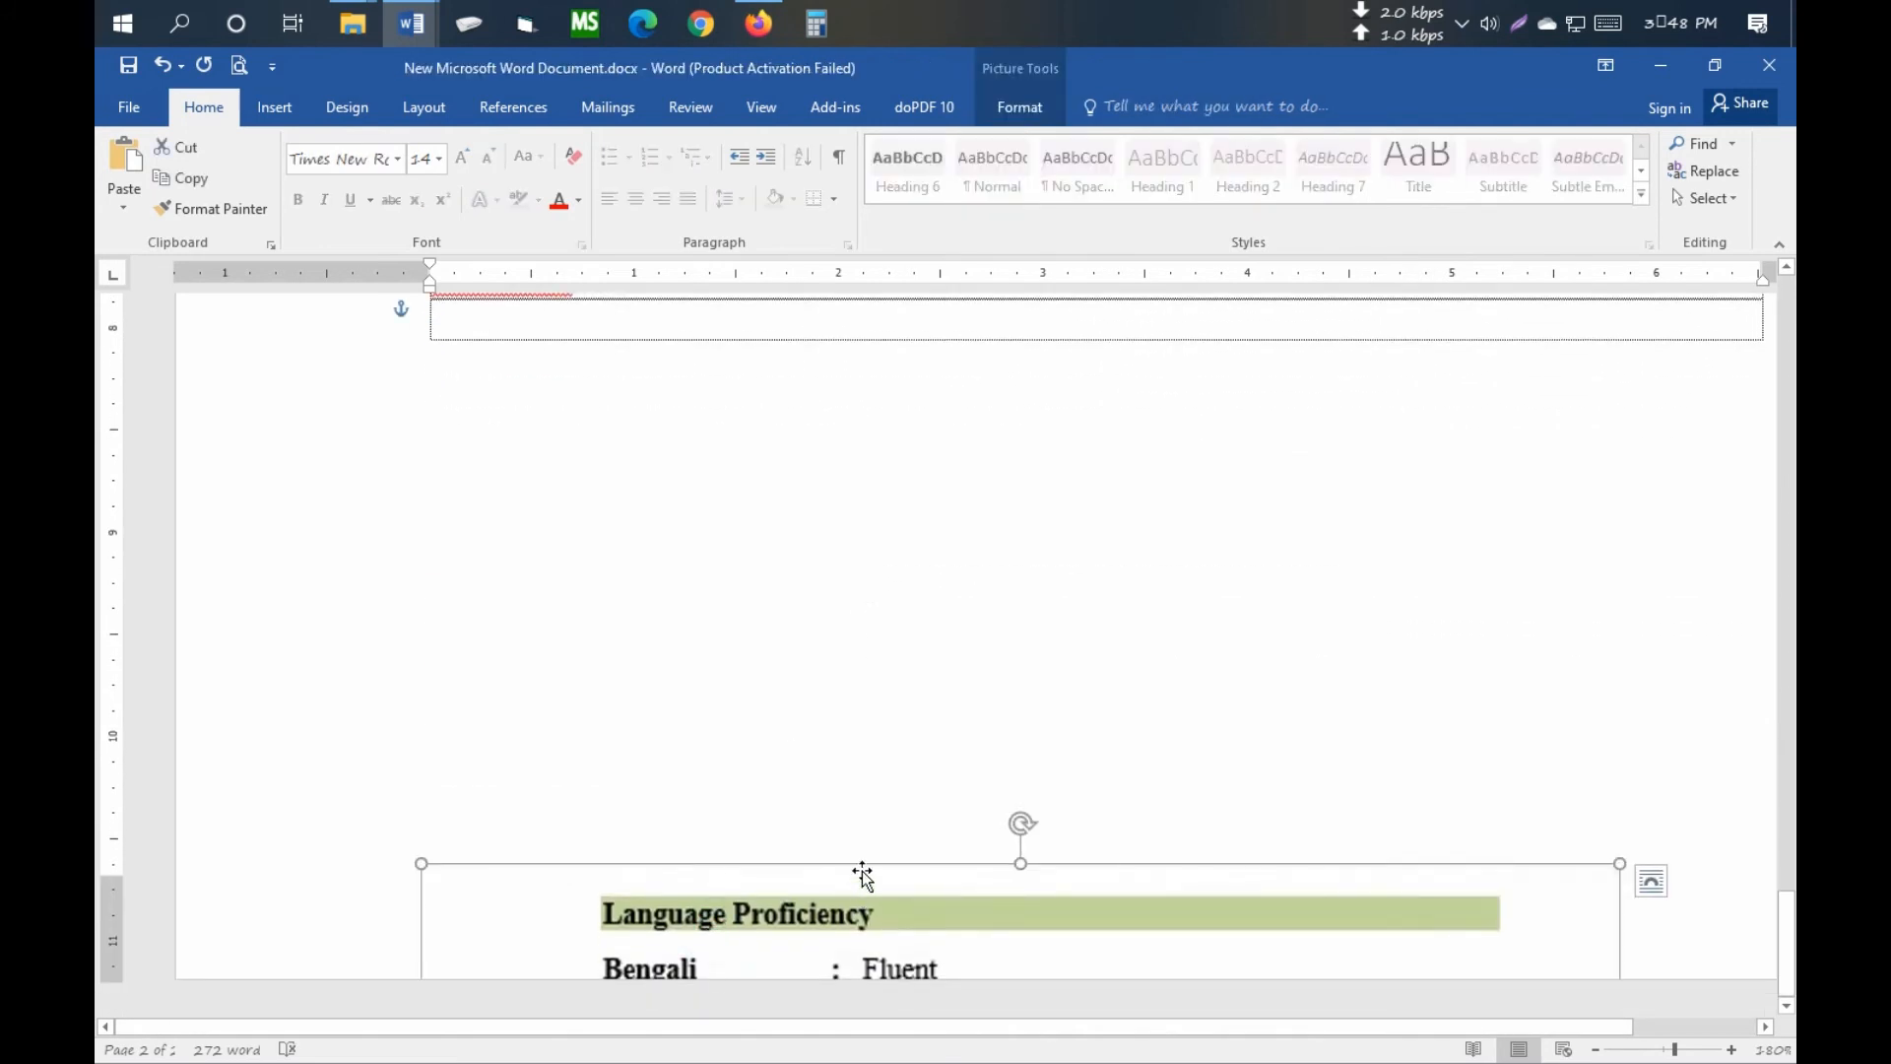
key("Delete")
scroll(785, 734, "down", 3, "ctrl")
scroll(785, 734, "up", 15)
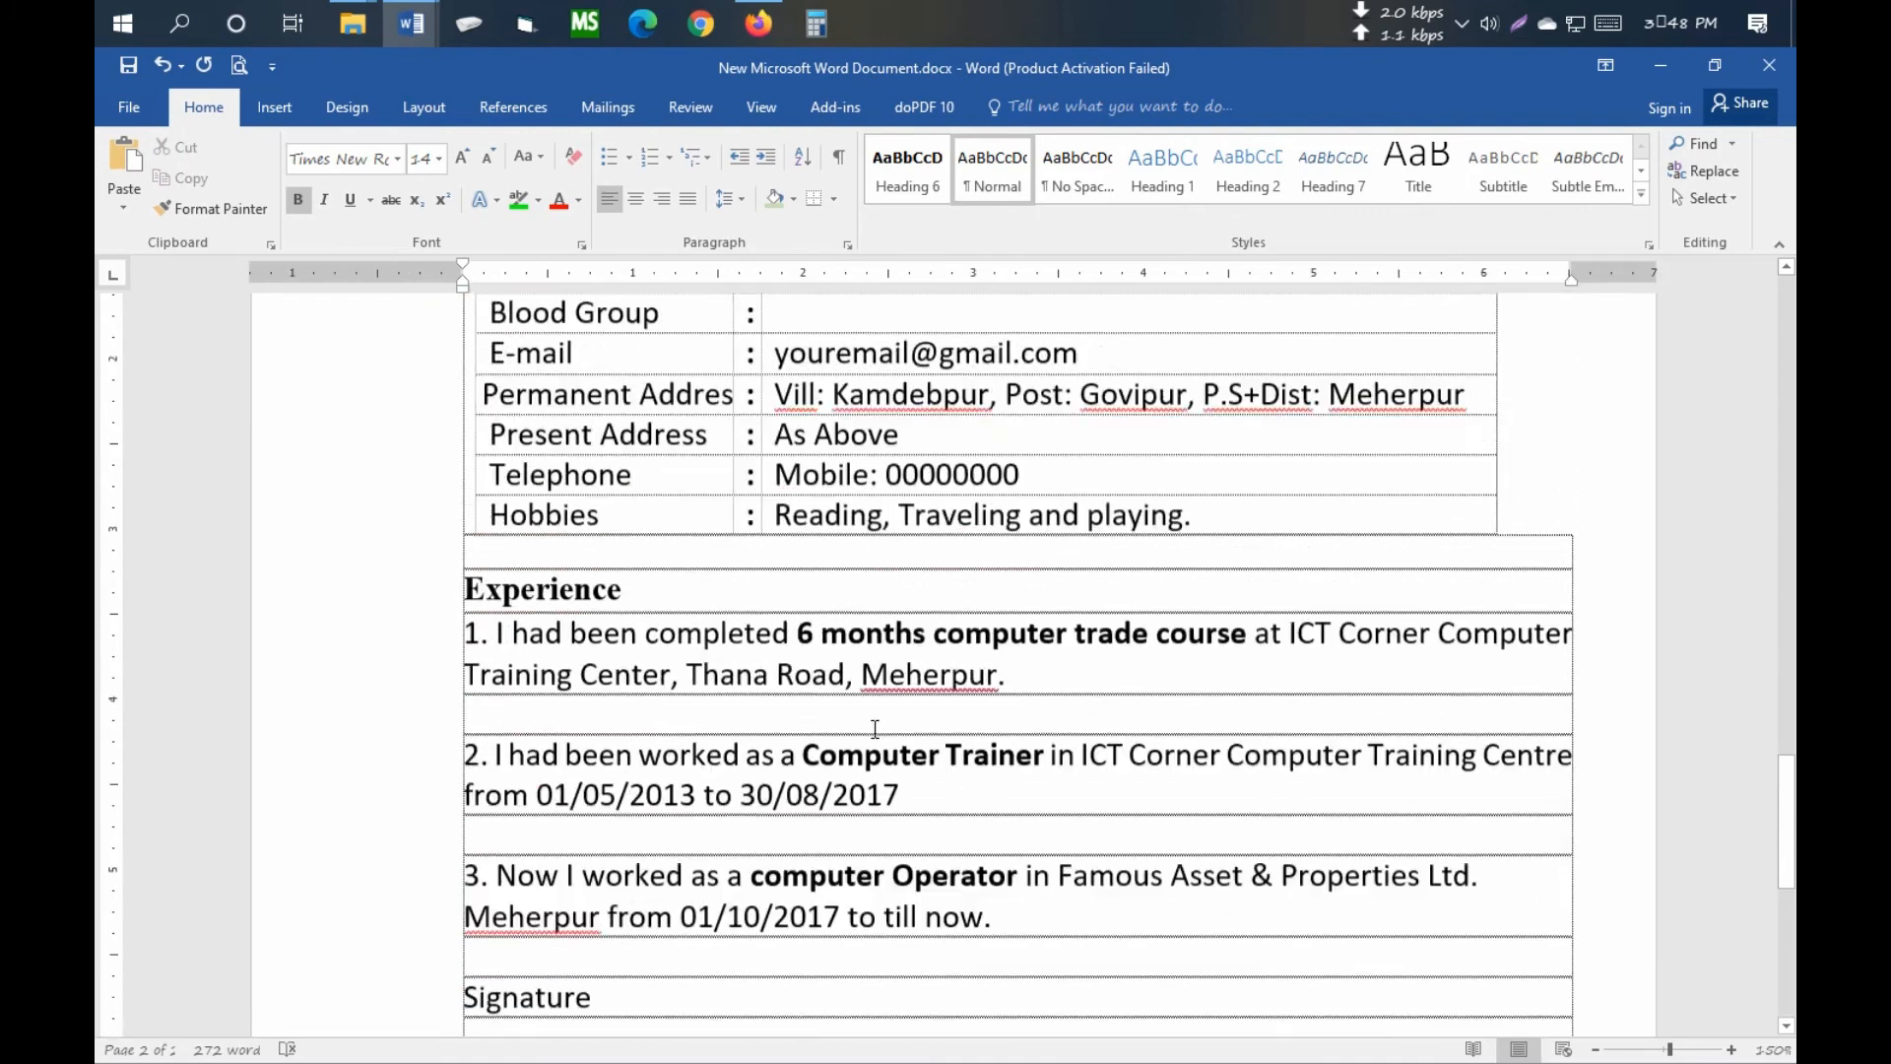
- Add blank spacer rows before the Personal Details and Experience headings
left_click(560, 680)
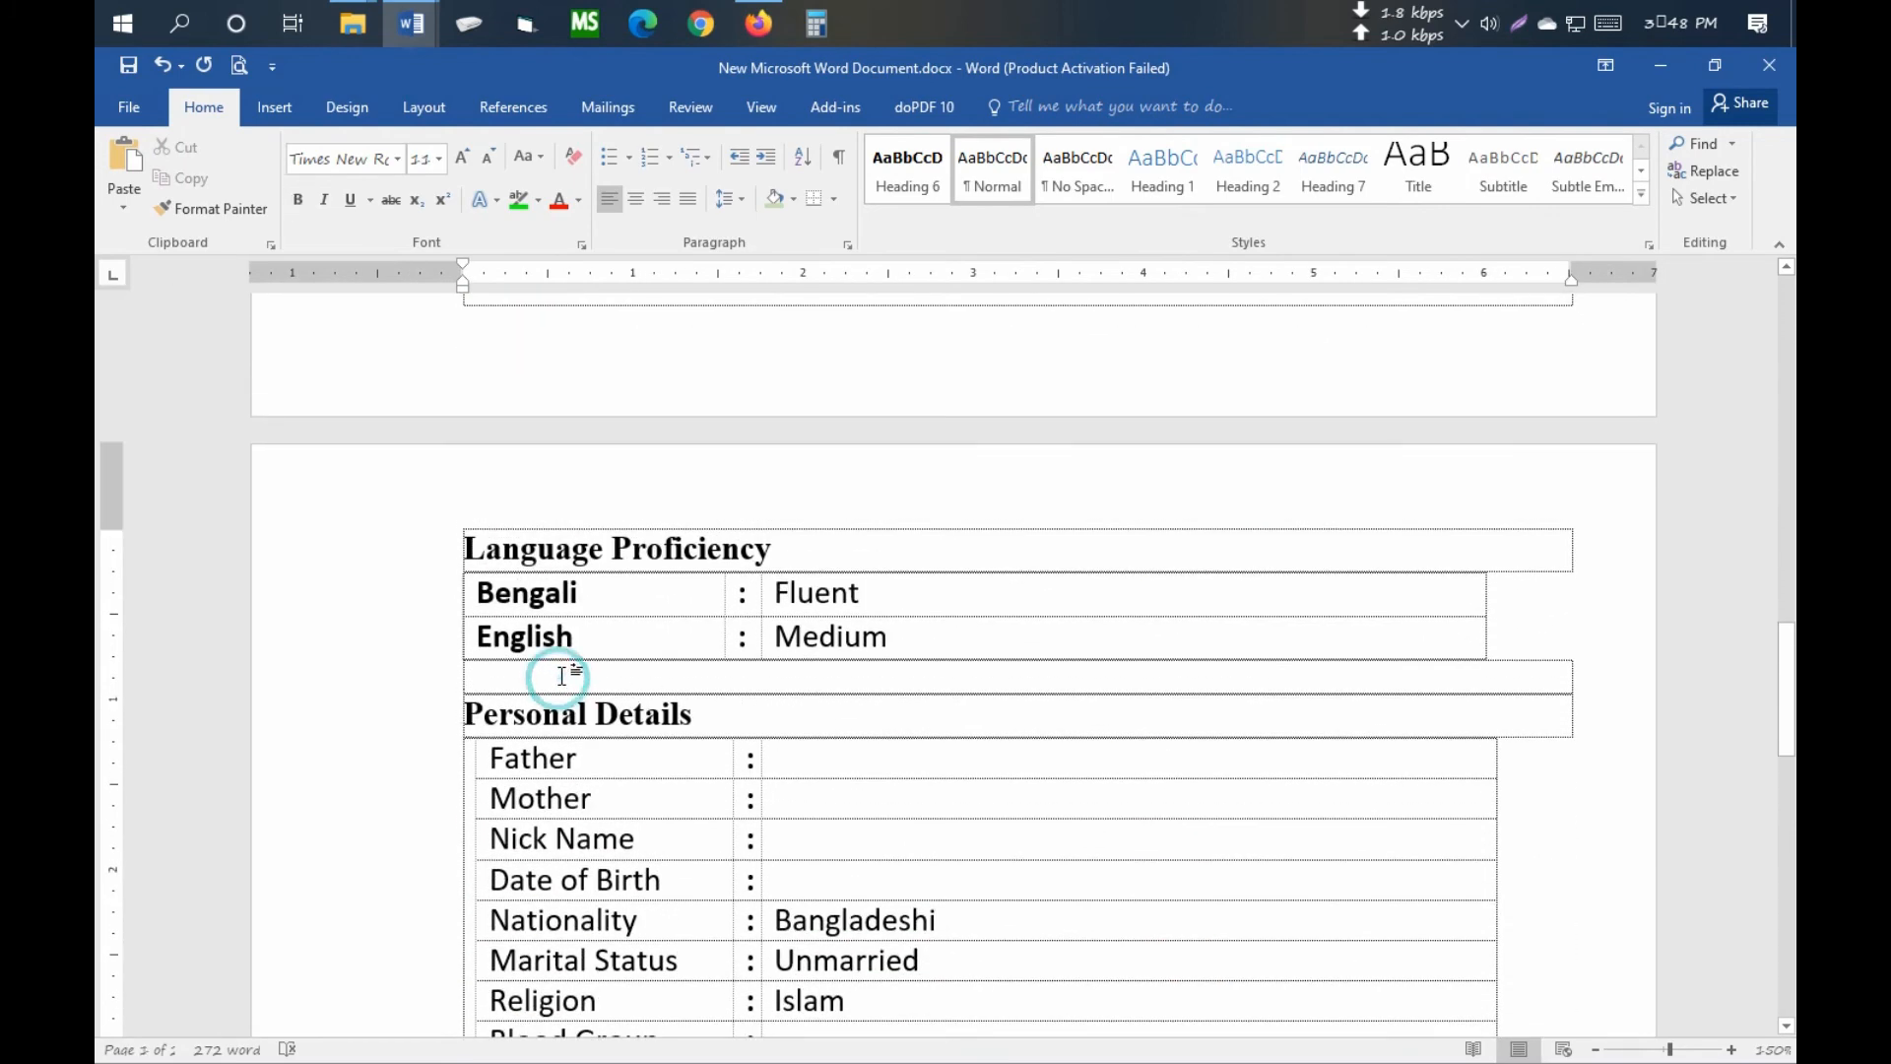
key("Return")
scroll(596, 655, "down", 8)
scroll(588, 638, "down", 1)
left_click(546, 562)
left_click(557, 553)
key("Return")
- Add more blank rows under experience entry 3, above Signature
scroll(539, 533, "down", 3)
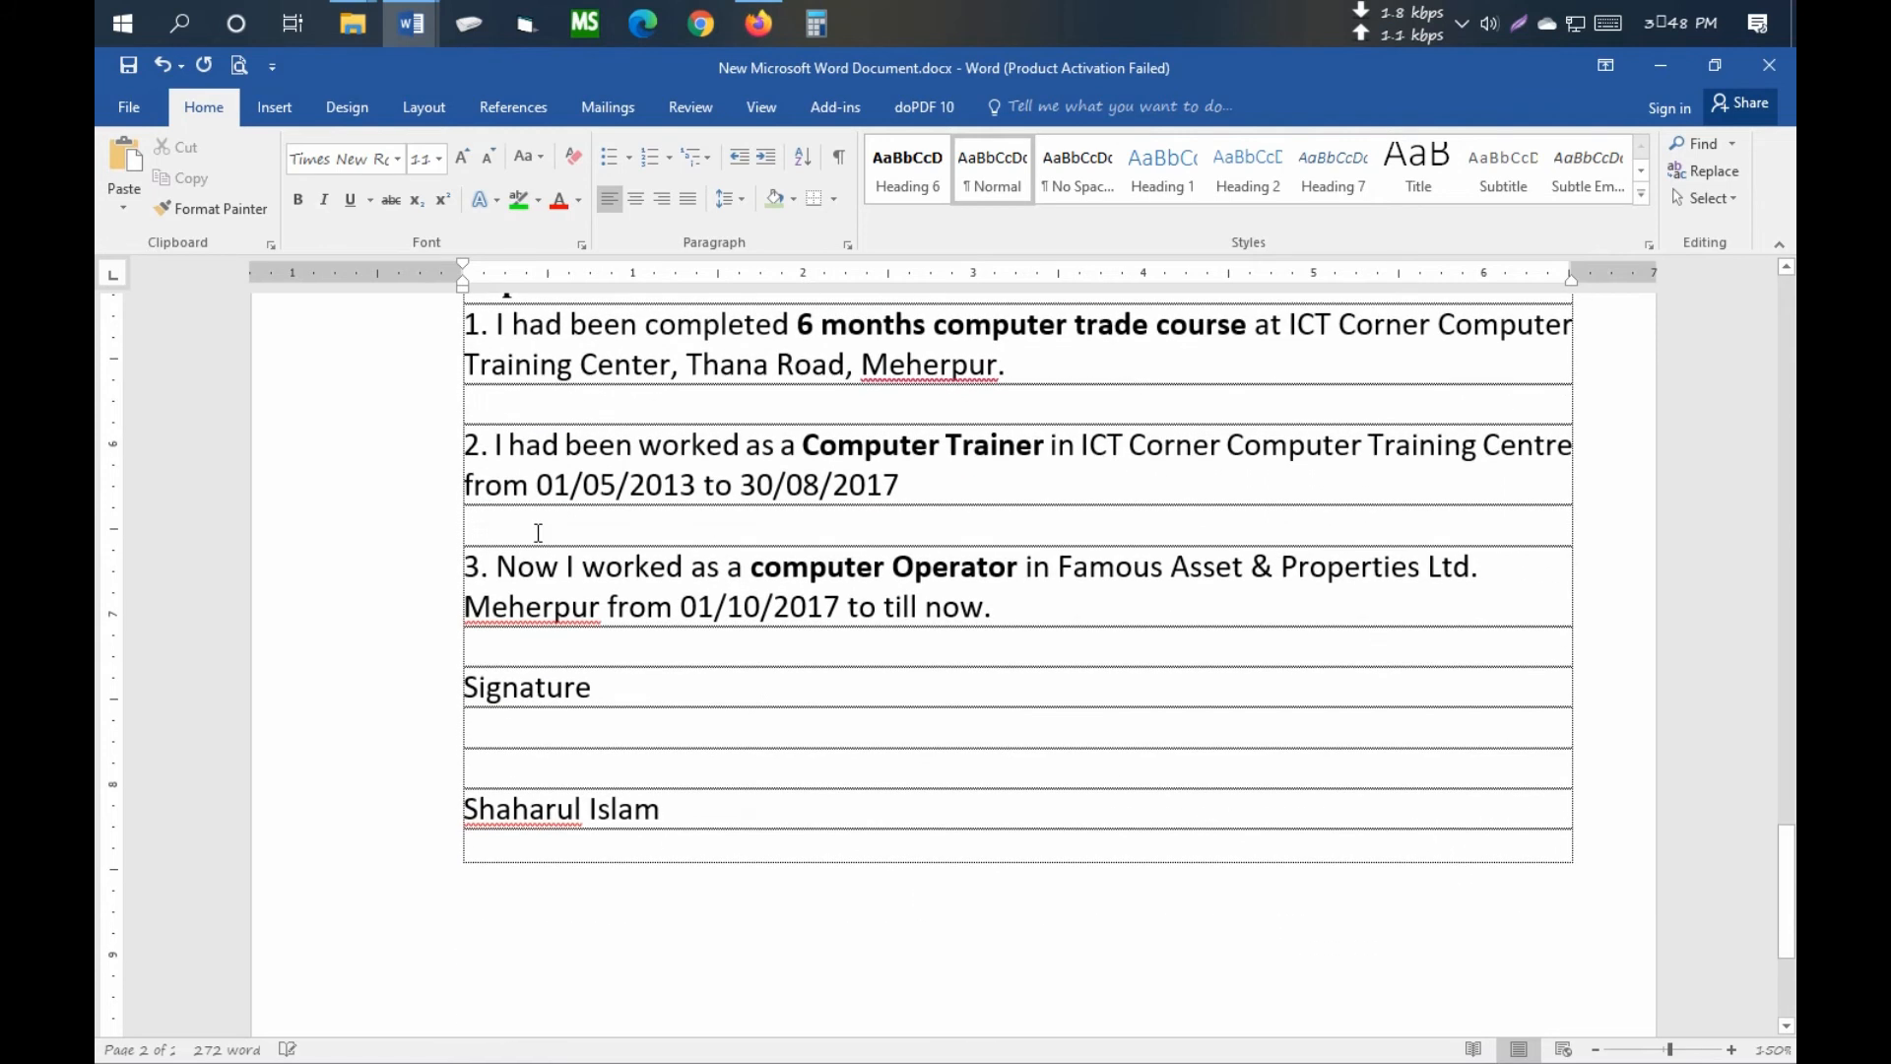
left_click(512, 653)
key("Return")
key("Return")
scroll(620, 720, "down", 3)
scroll(613, 722, "up", 3)
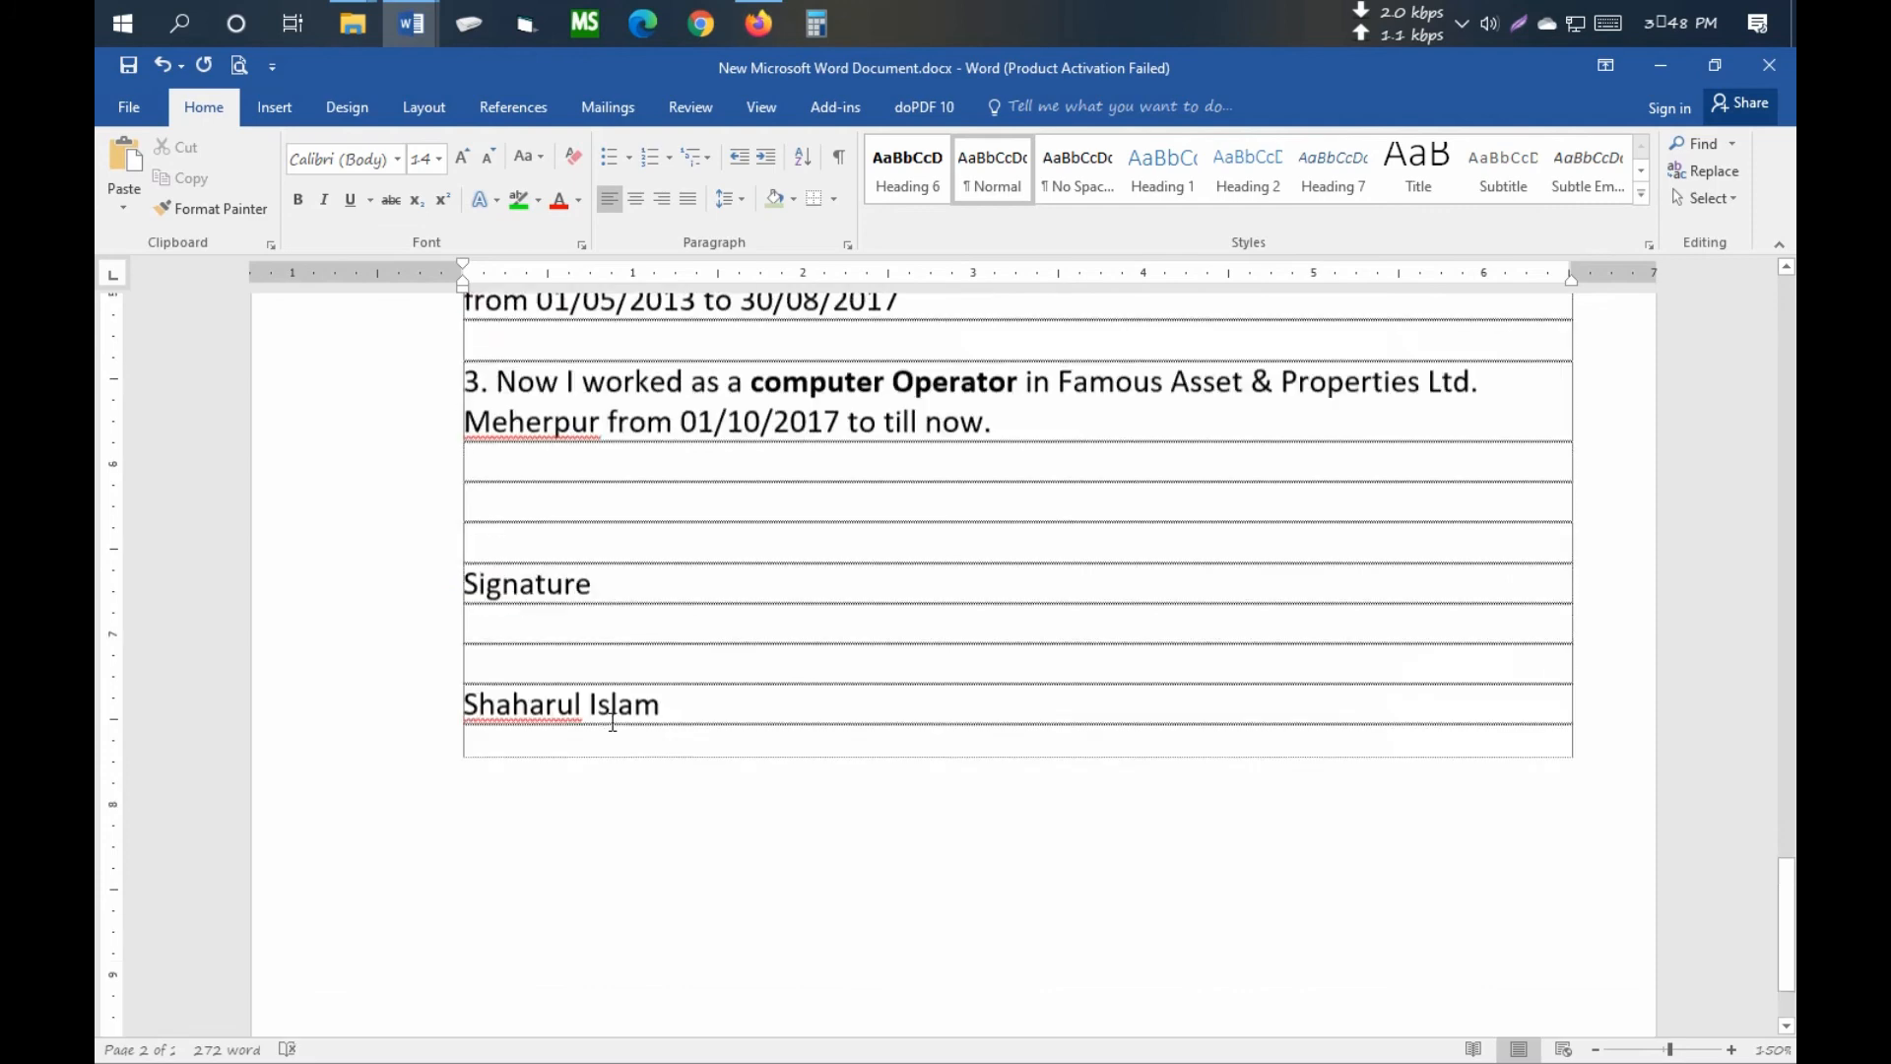
scroll(820, 716, "down", 1)
scroll(820, 711, "up", 5)
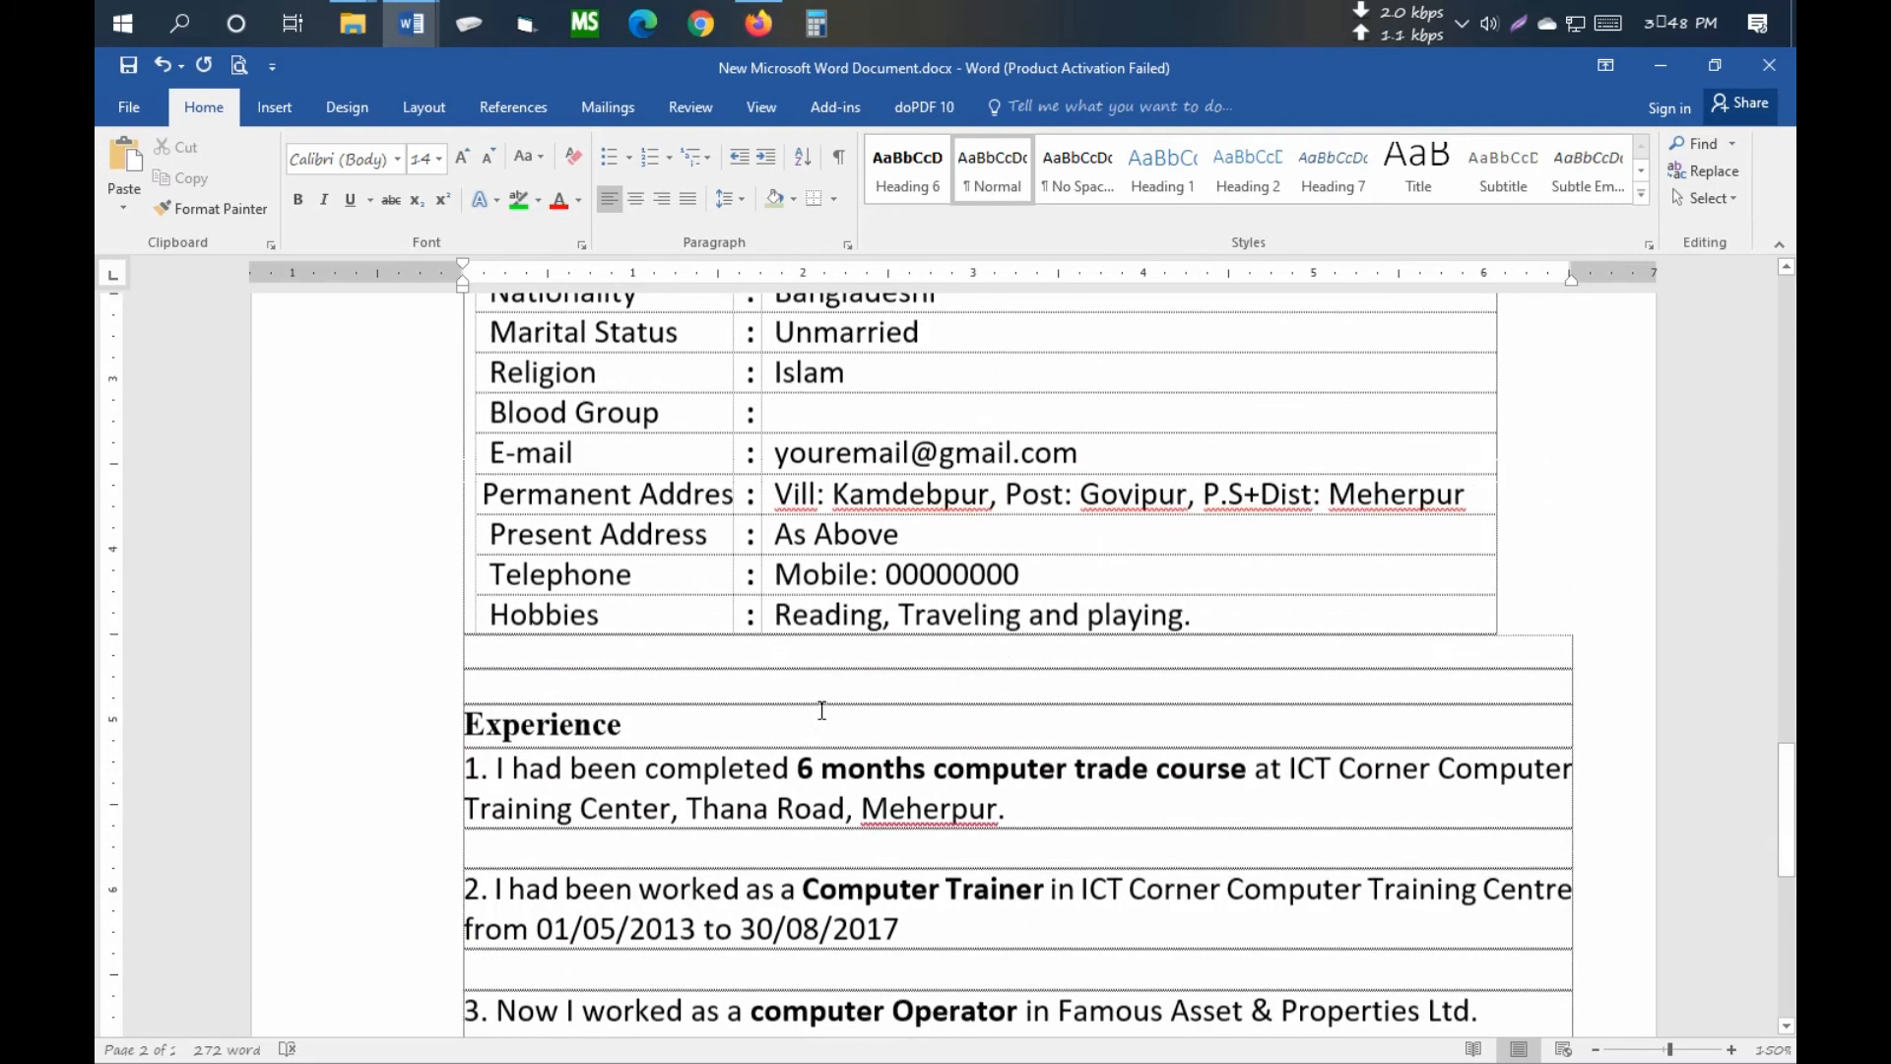
scroll(689, 711, "down", 3)
scroll(555, 711, "up", 2)
scroll(554, 711, "up", 3)
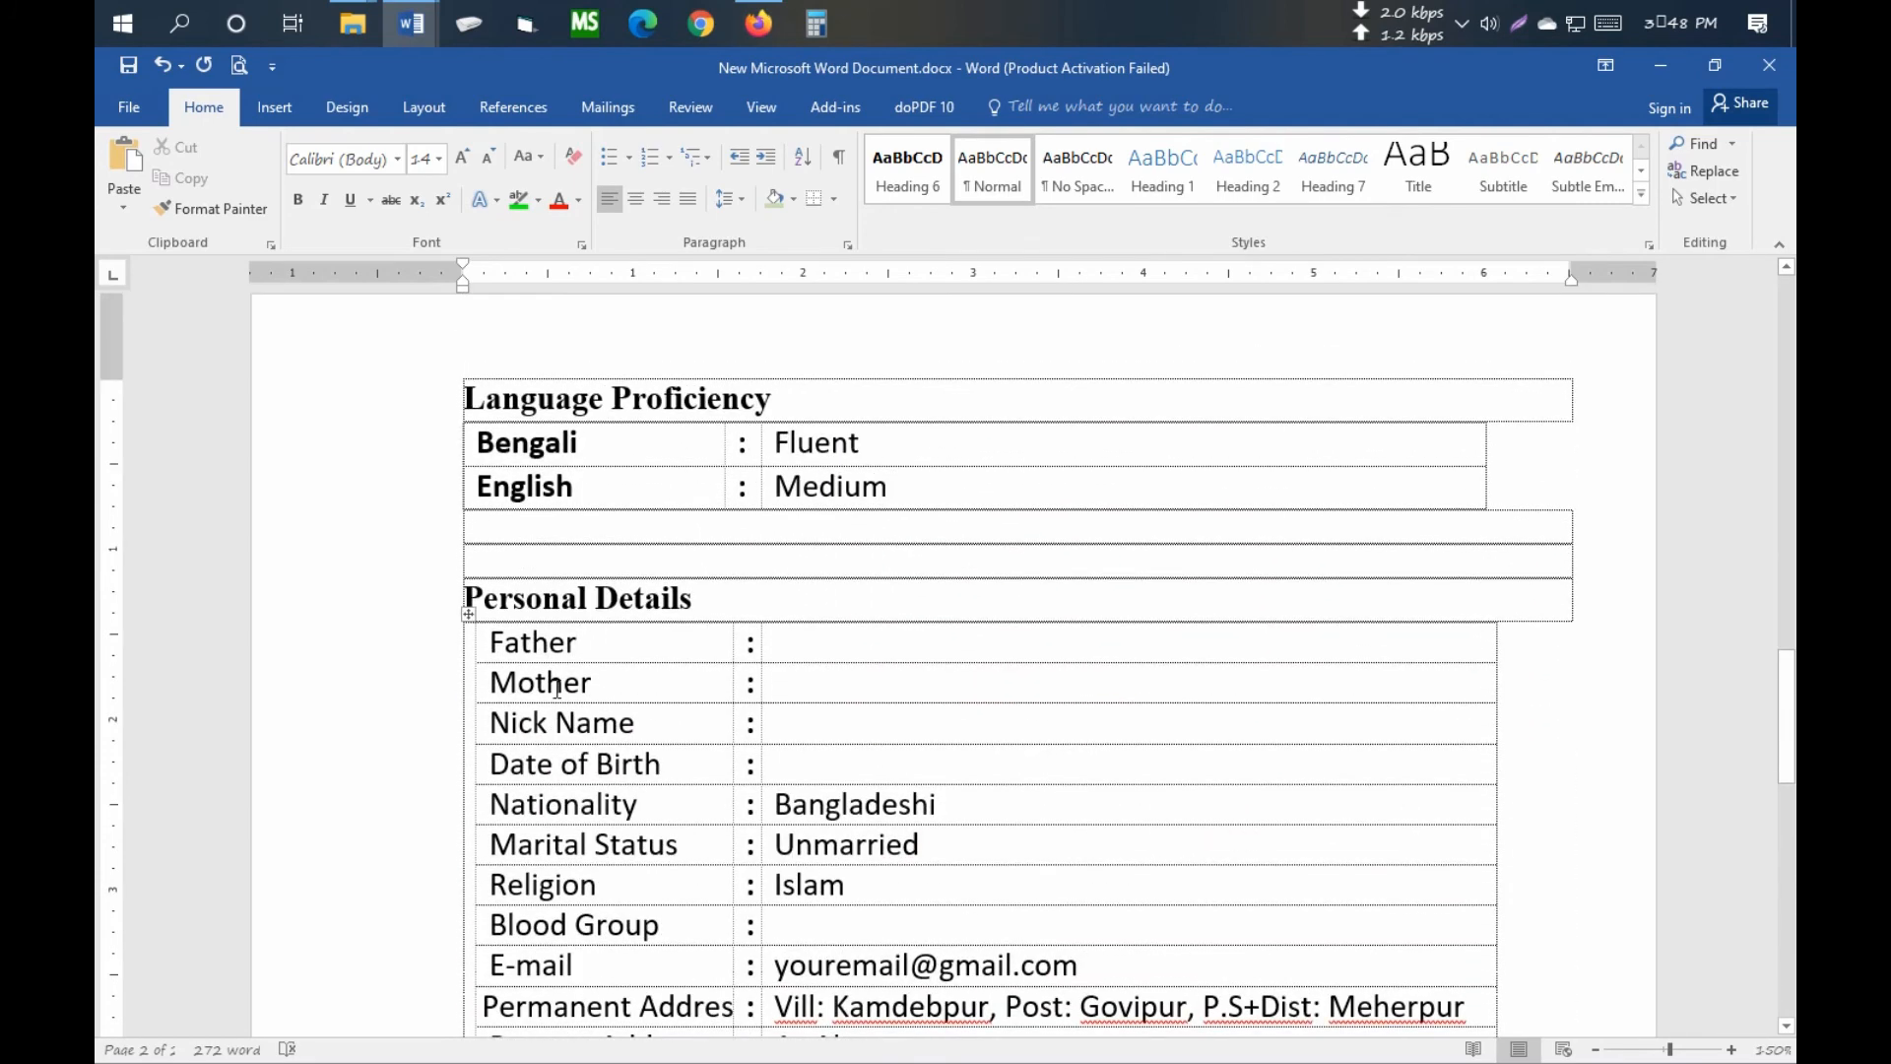
left_click(554, 399)
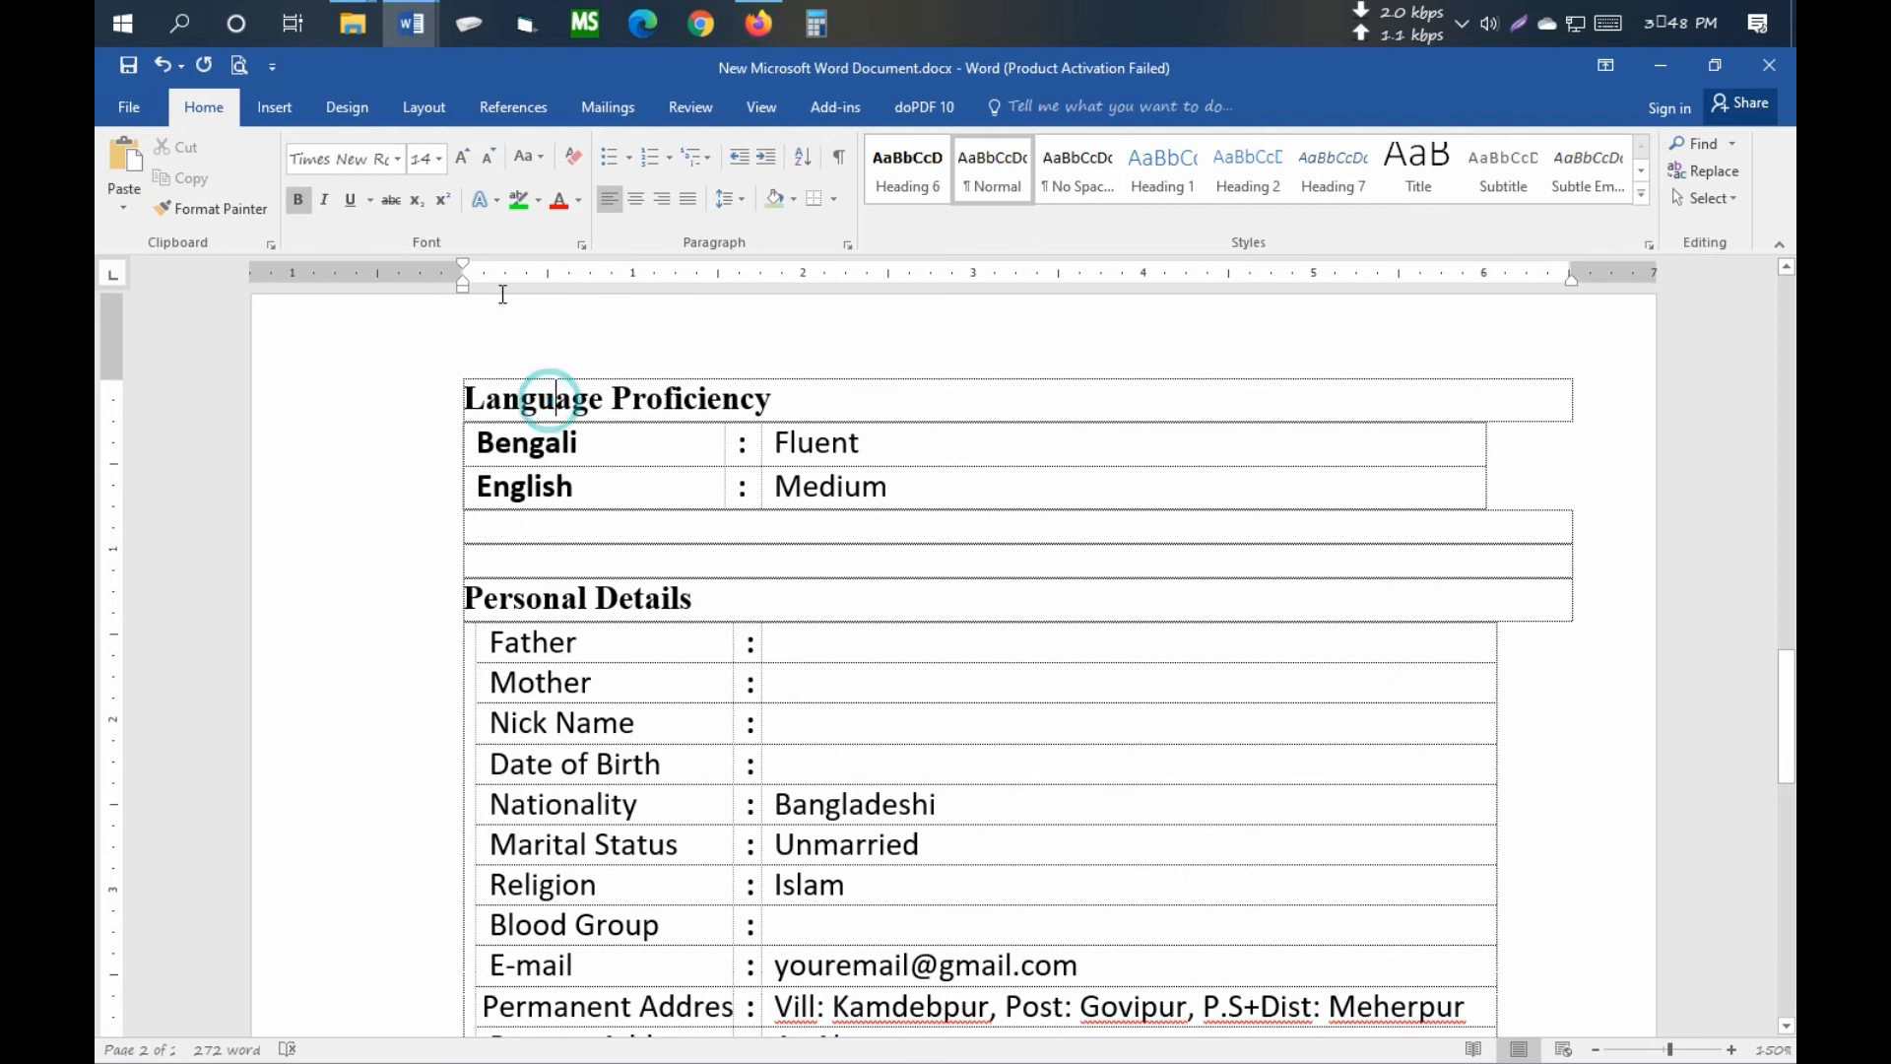
- Shade the Language Proficiency, Personal Details and Experience heading rows Light Green
left_click(794, 200)
left_click(954, 305)
scroll(823, 689, "down", 5)
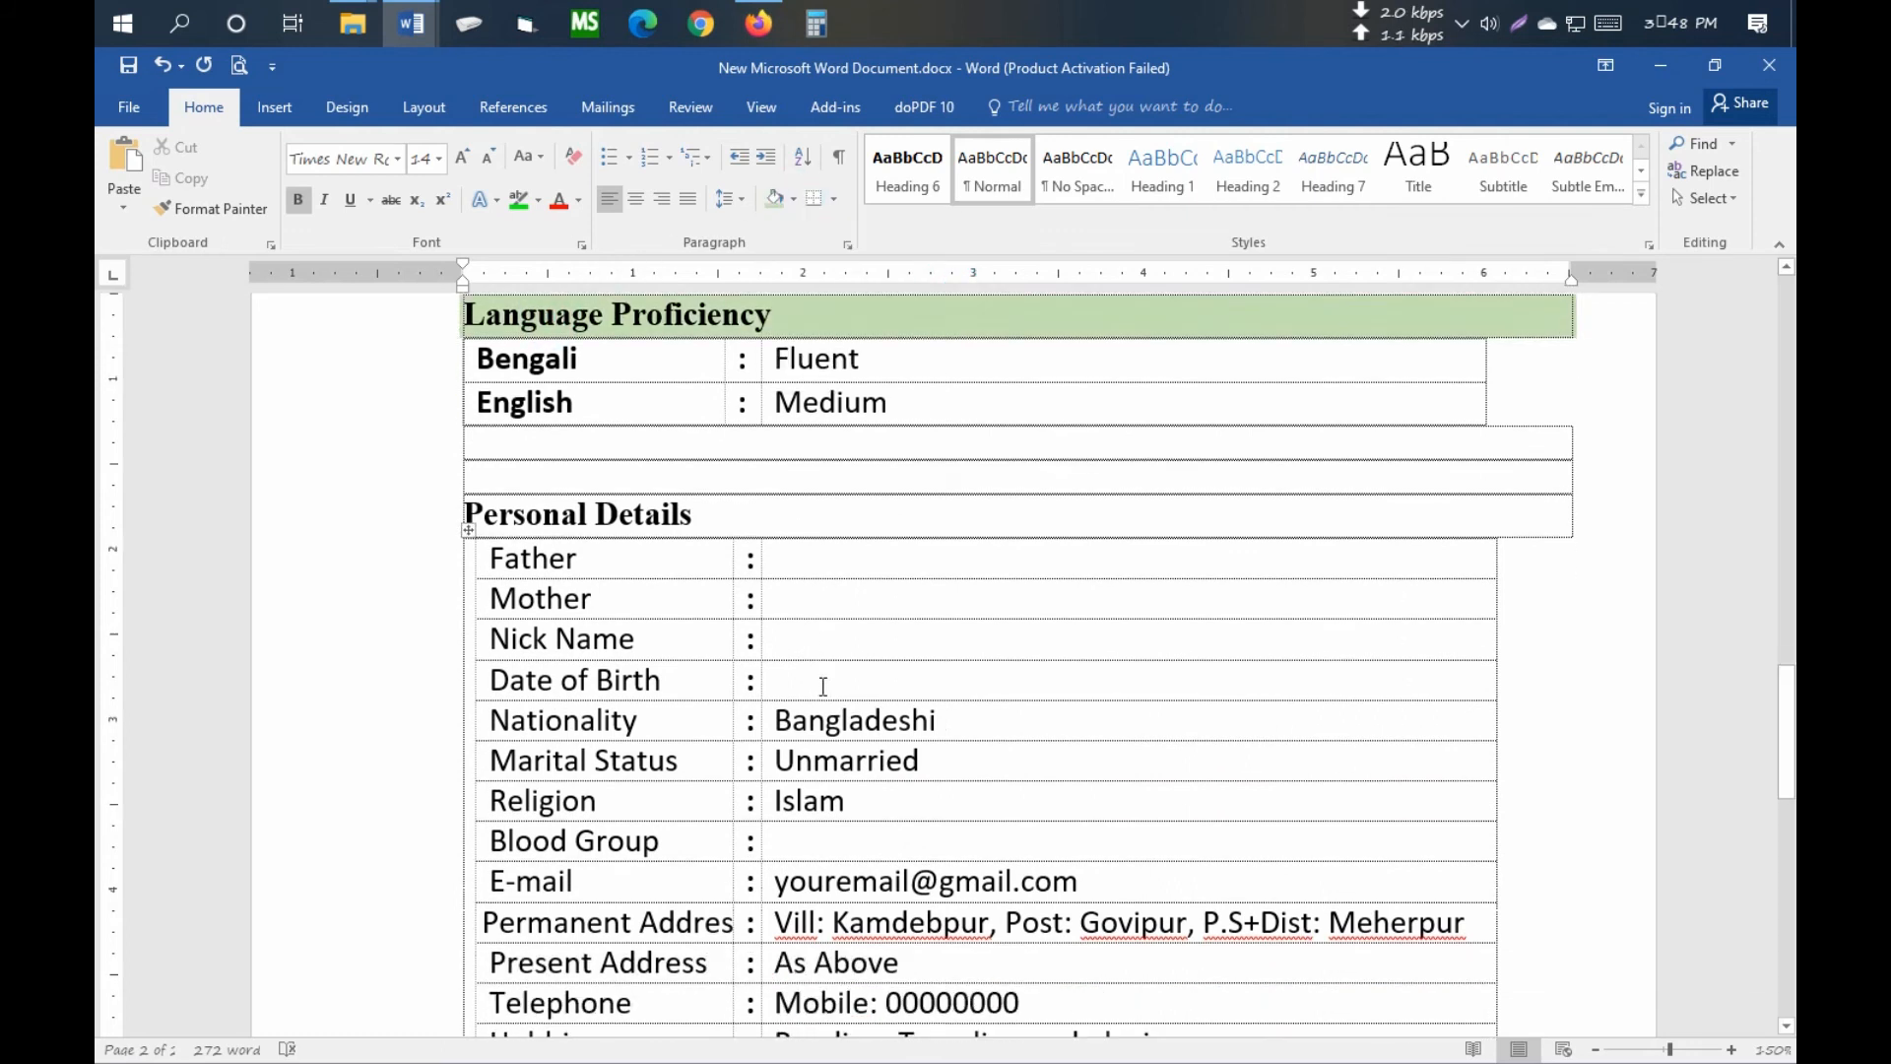
scroll(701, 652, "up", 1)
left_click(615, 426)
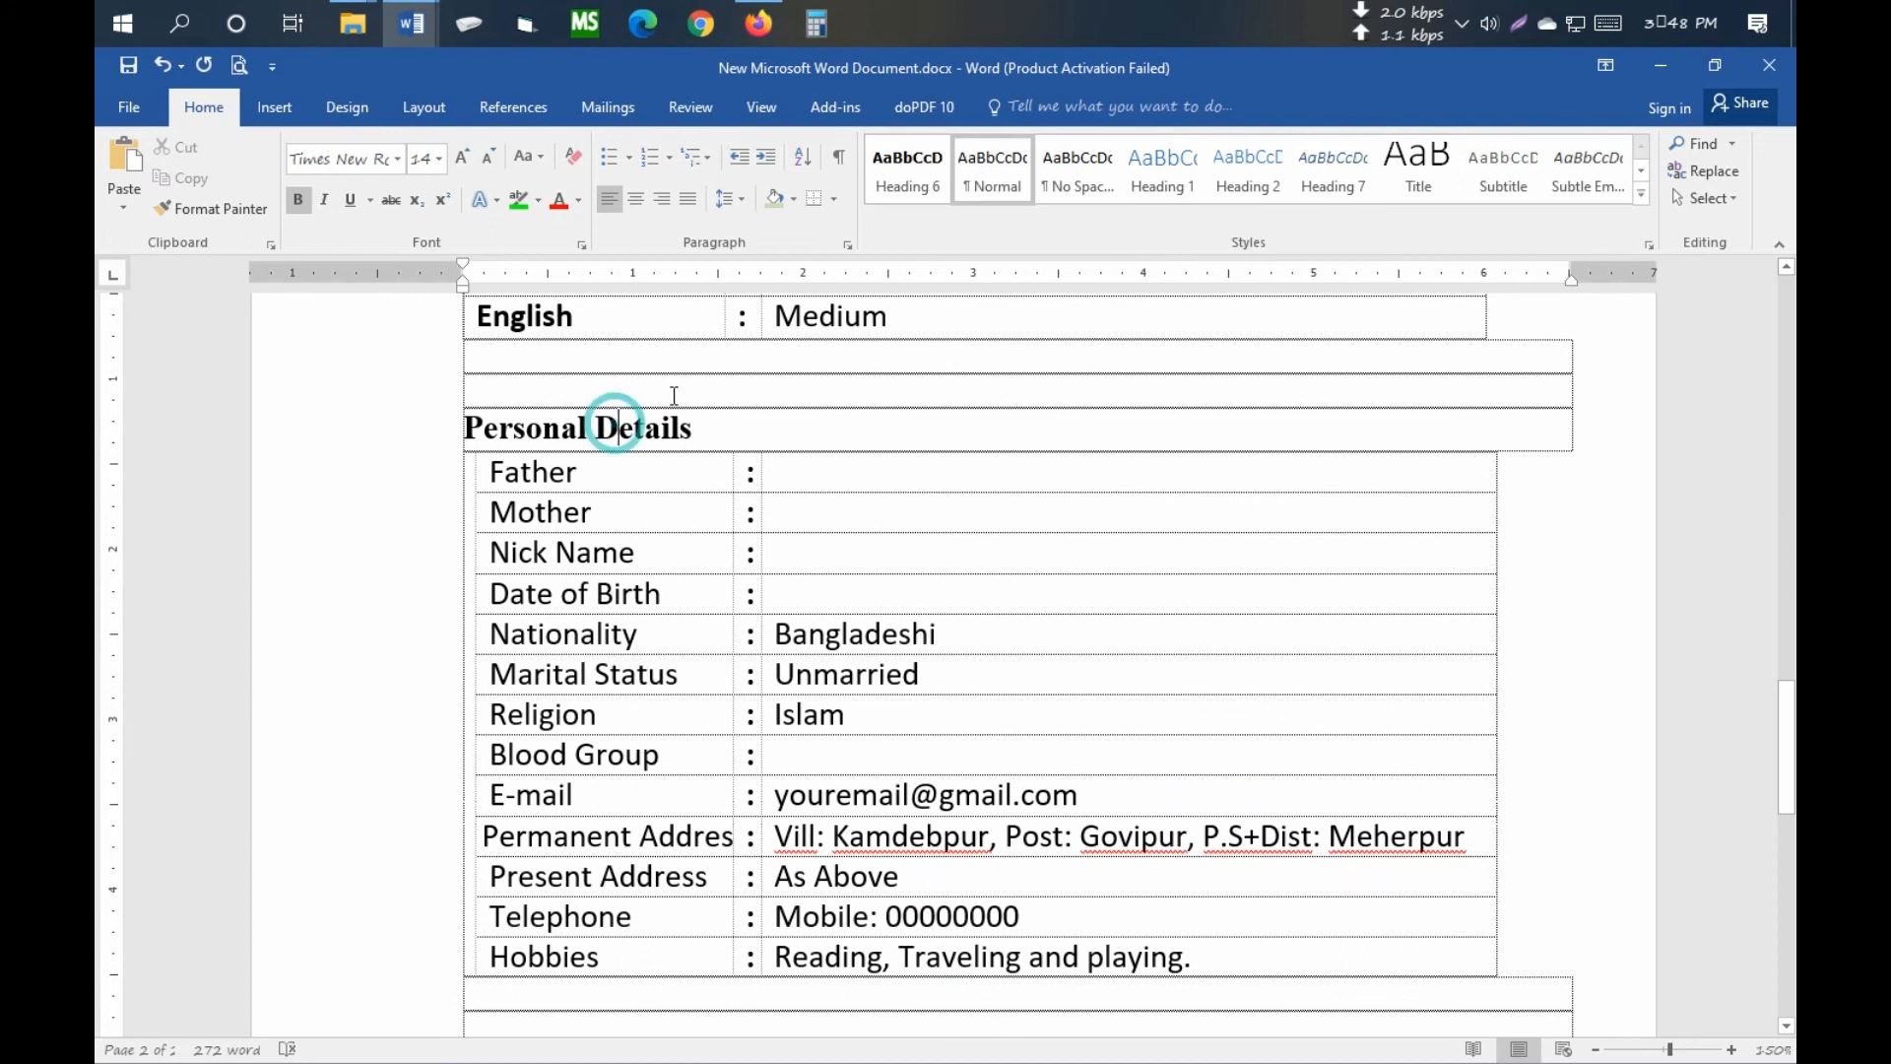
left_click(794, 200)
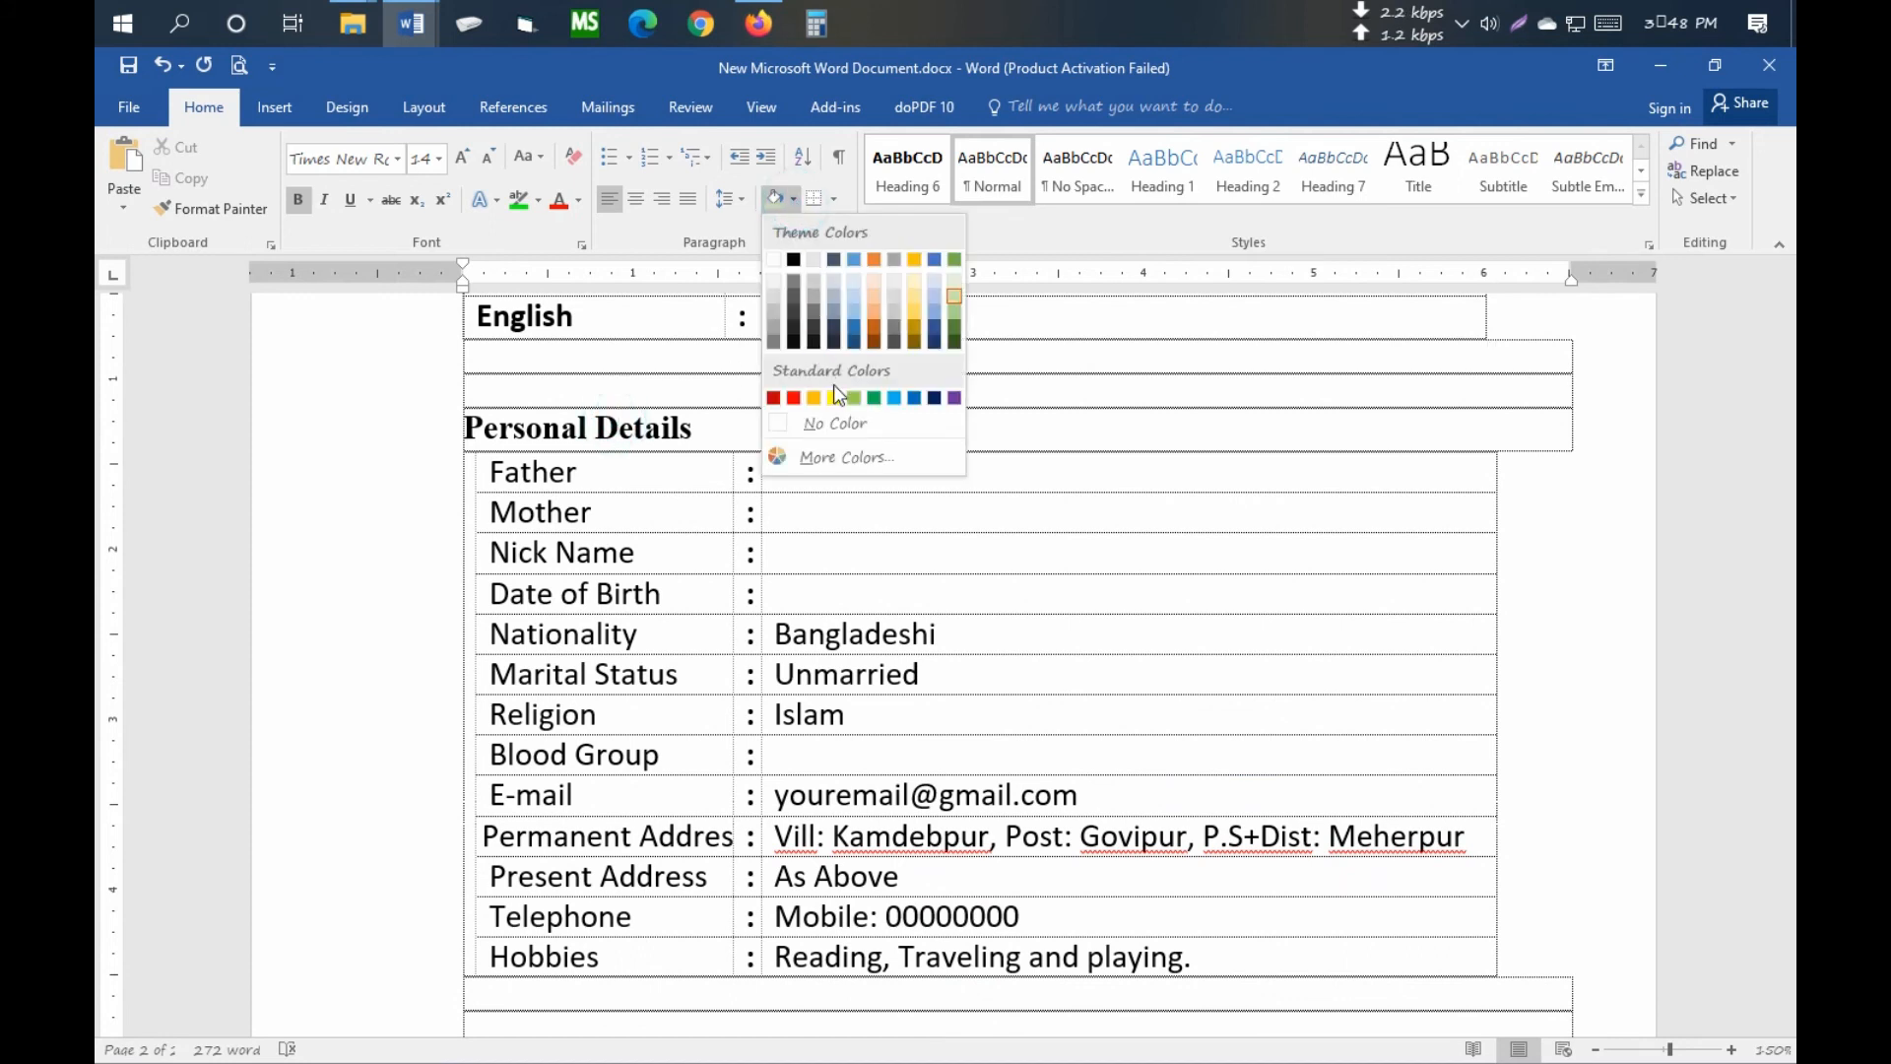
left_click(954, 299)
scroll(958, 528, "down", 6)
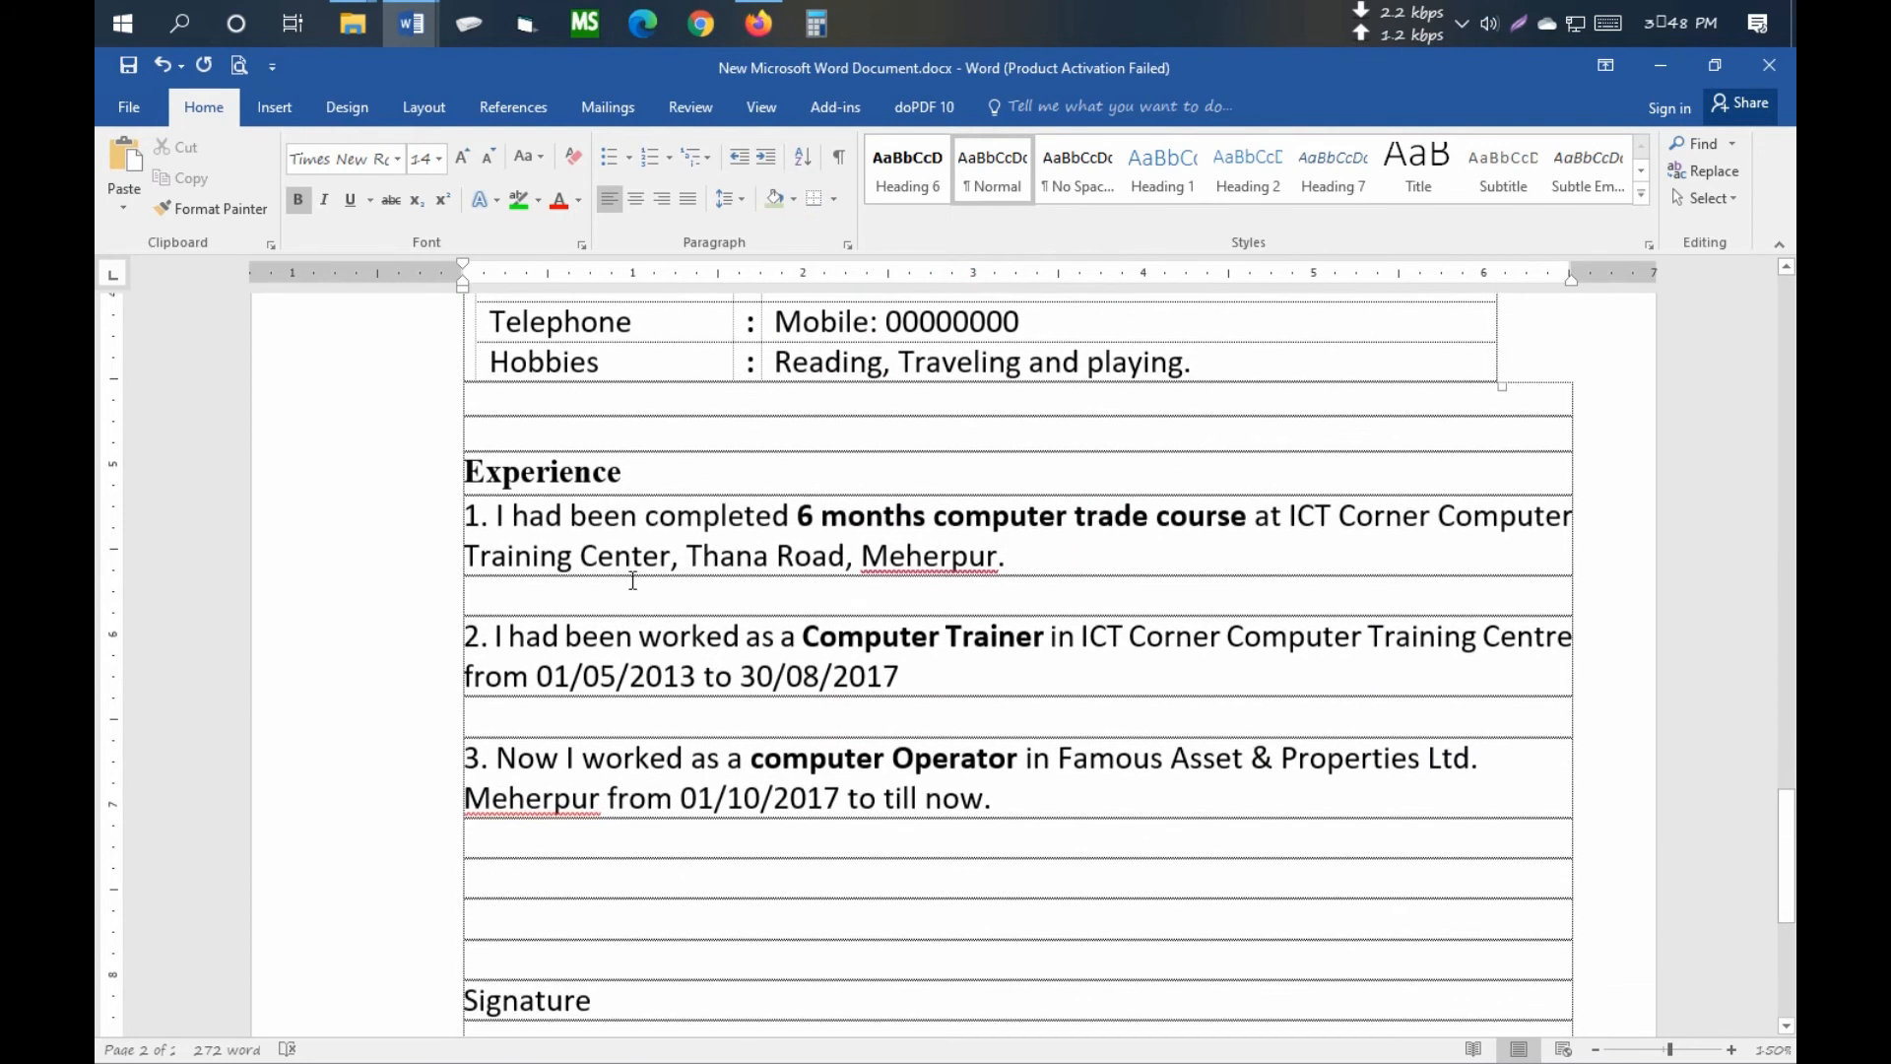
left_click(591, 476)
left_click(794, 199)
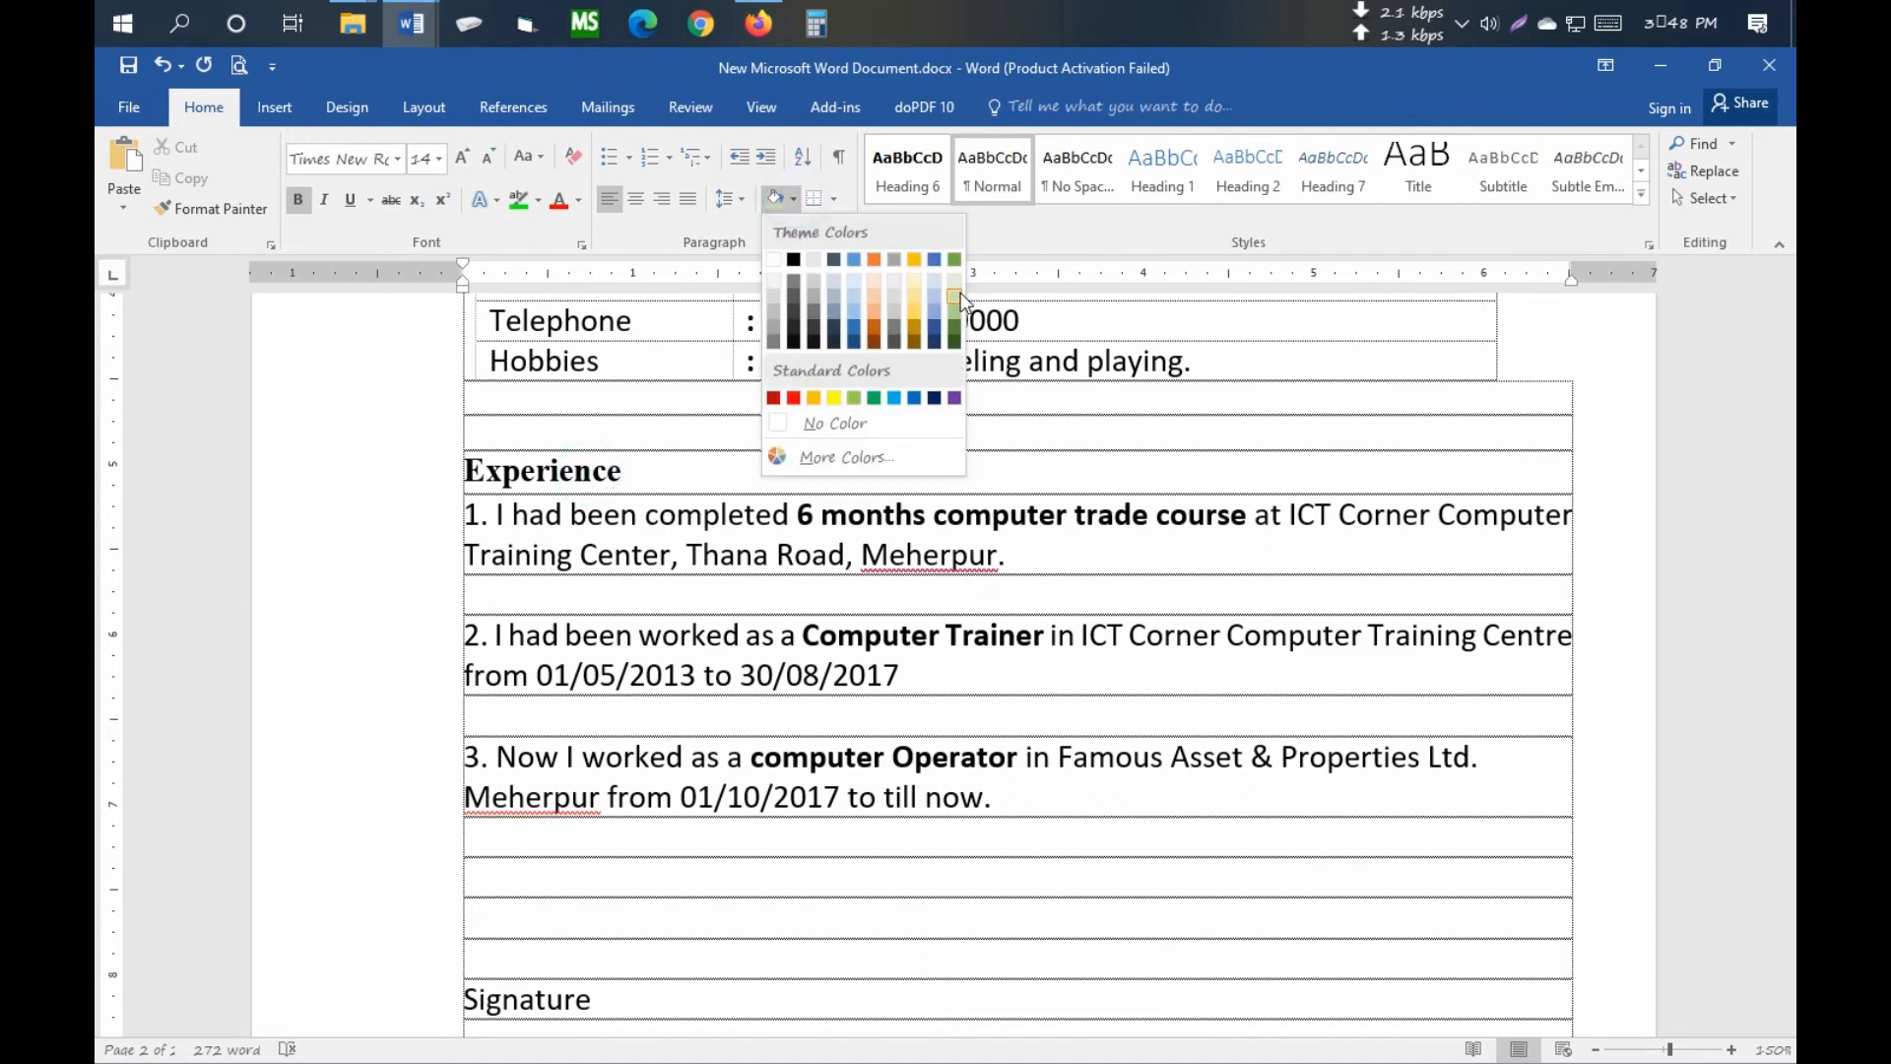
left_click(955, 298)
- Make the applicant's name under Signature bold
scroll(498, 719, "down", 3)
left_click(536, 649)
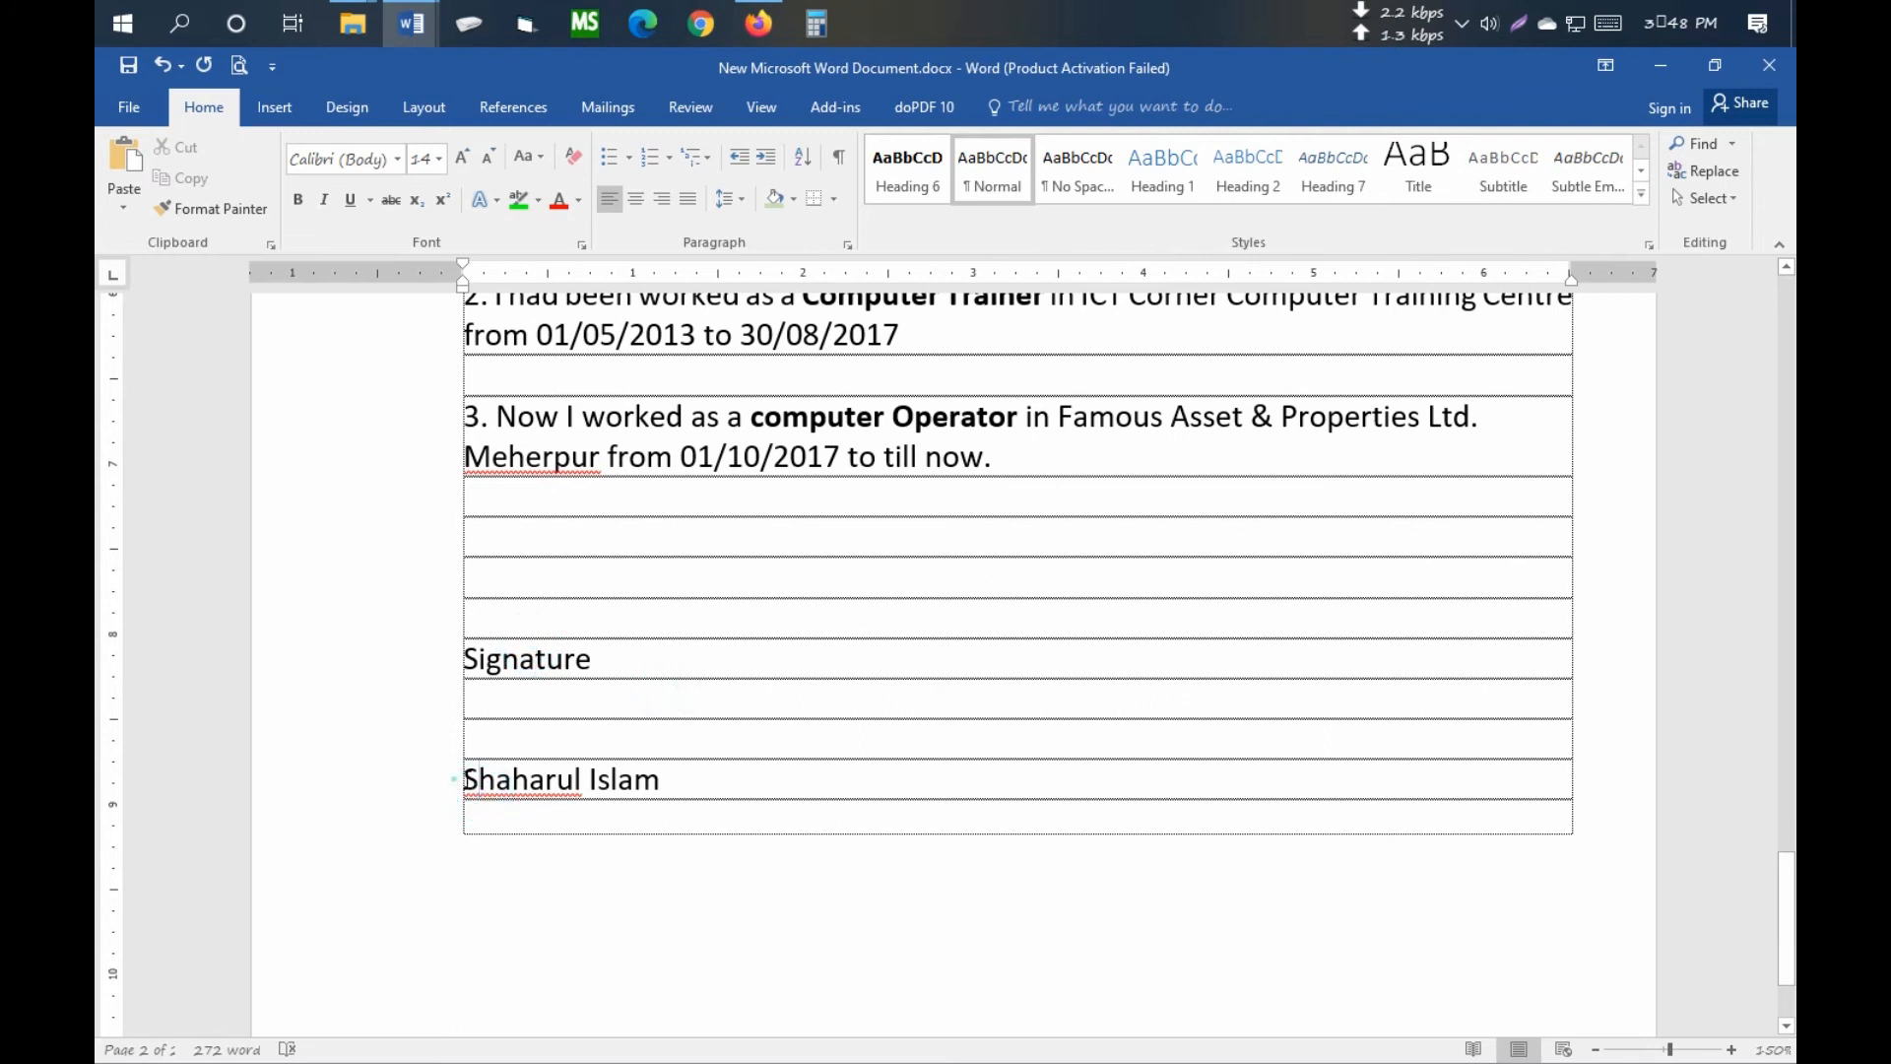
left_click_drag(456, 780, 670, 781)
left_click(298, 200)
left_click(730, 714)
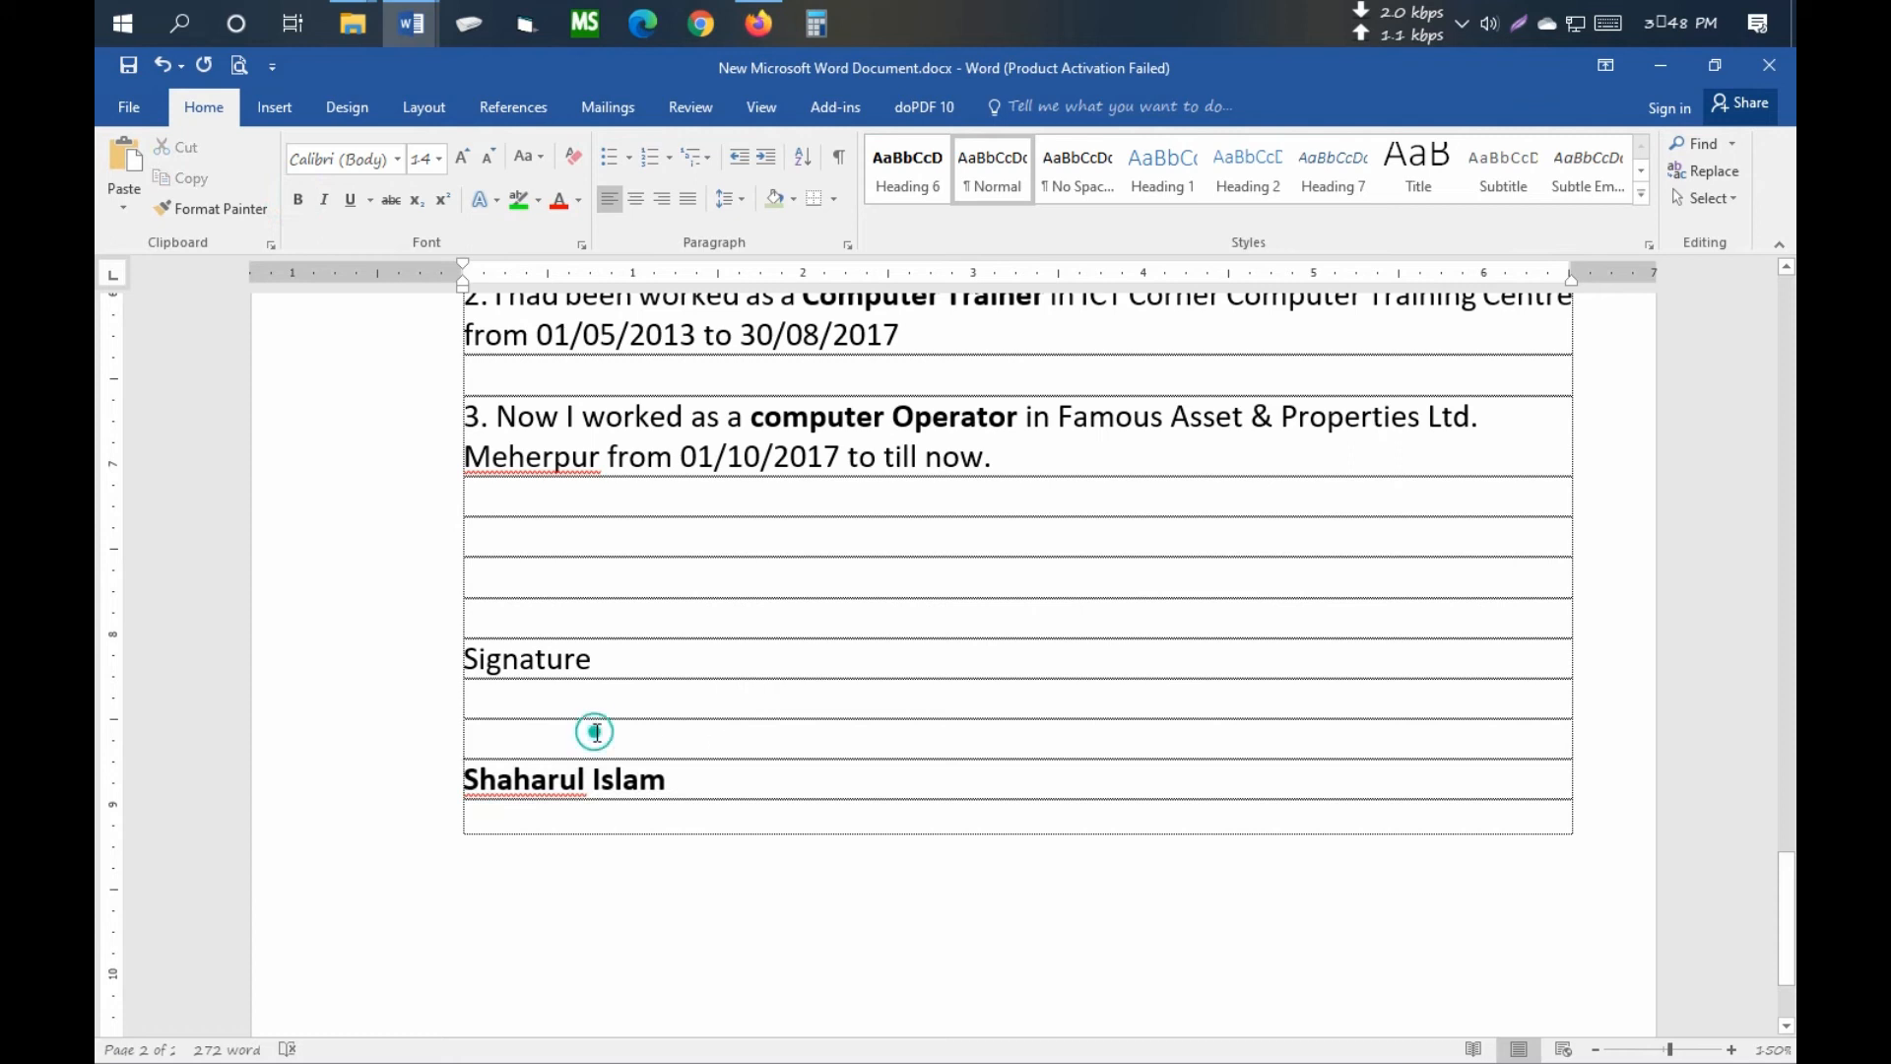
scroll(561, 739, "up", 10)
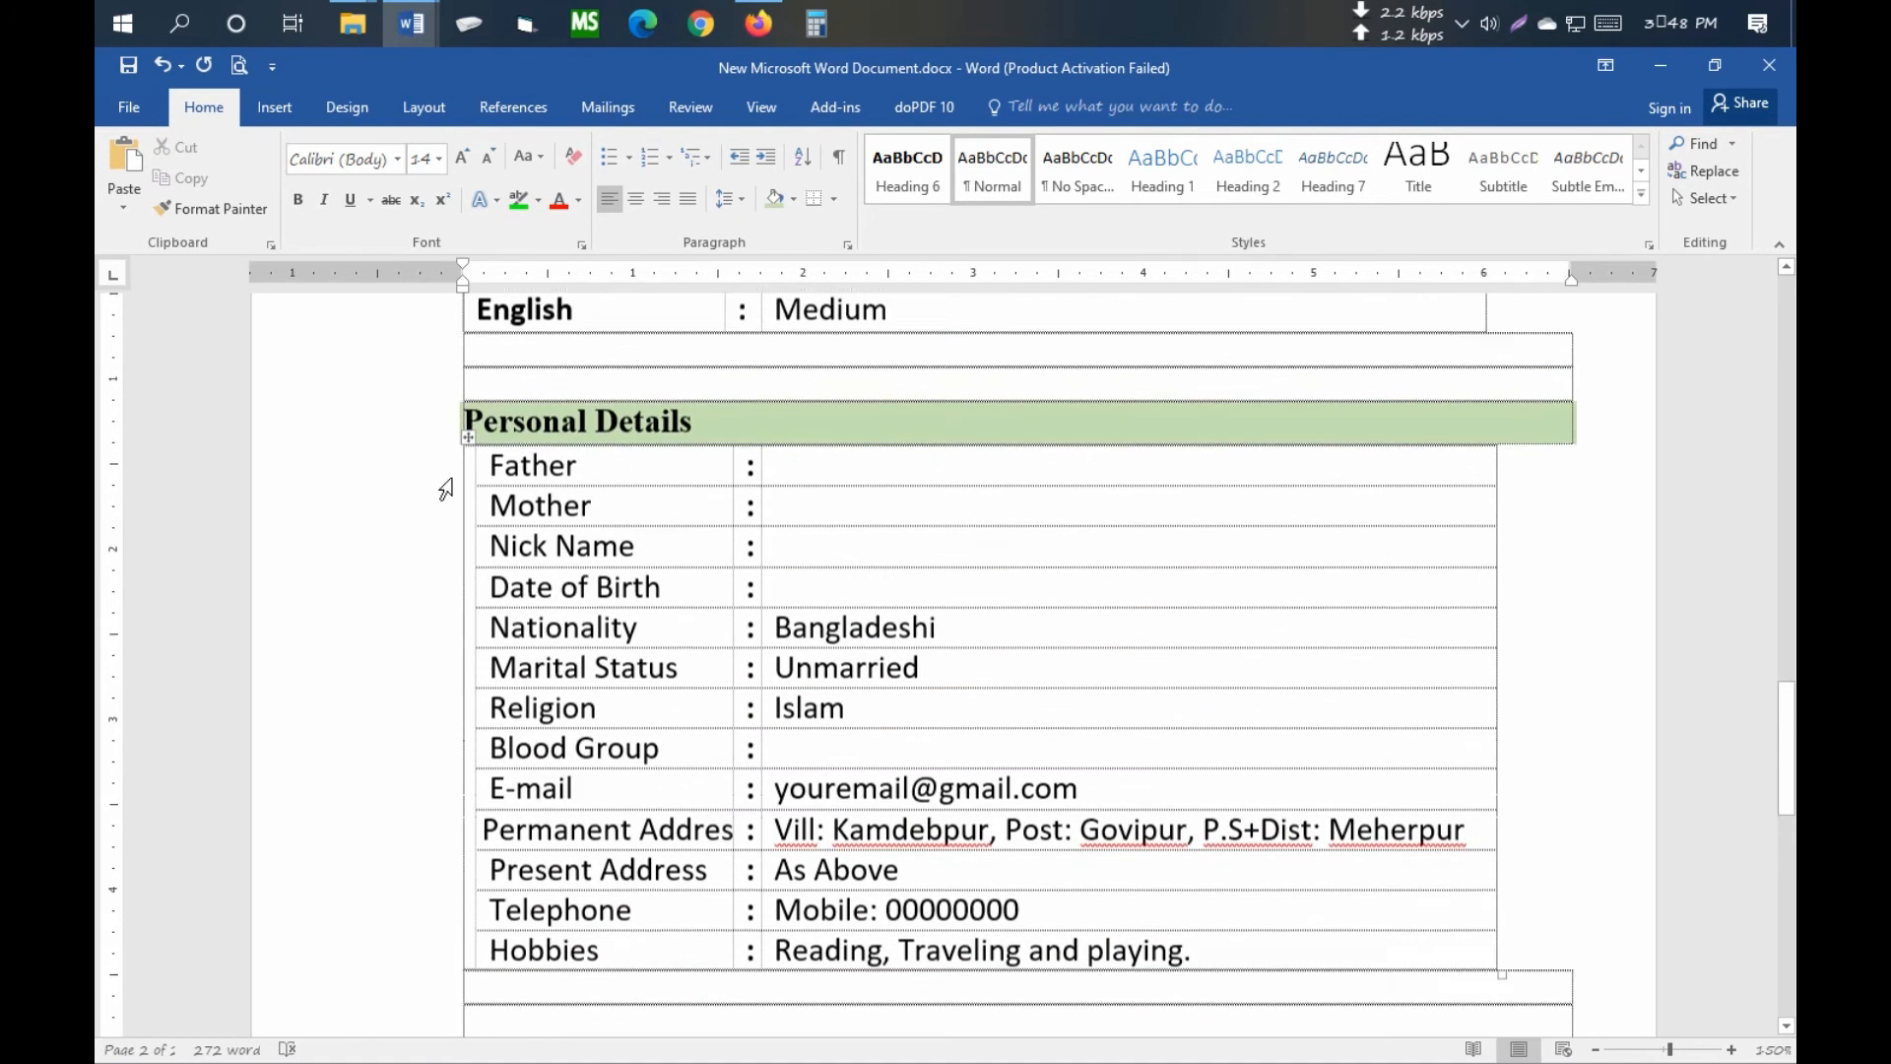
left_click(240, 66)
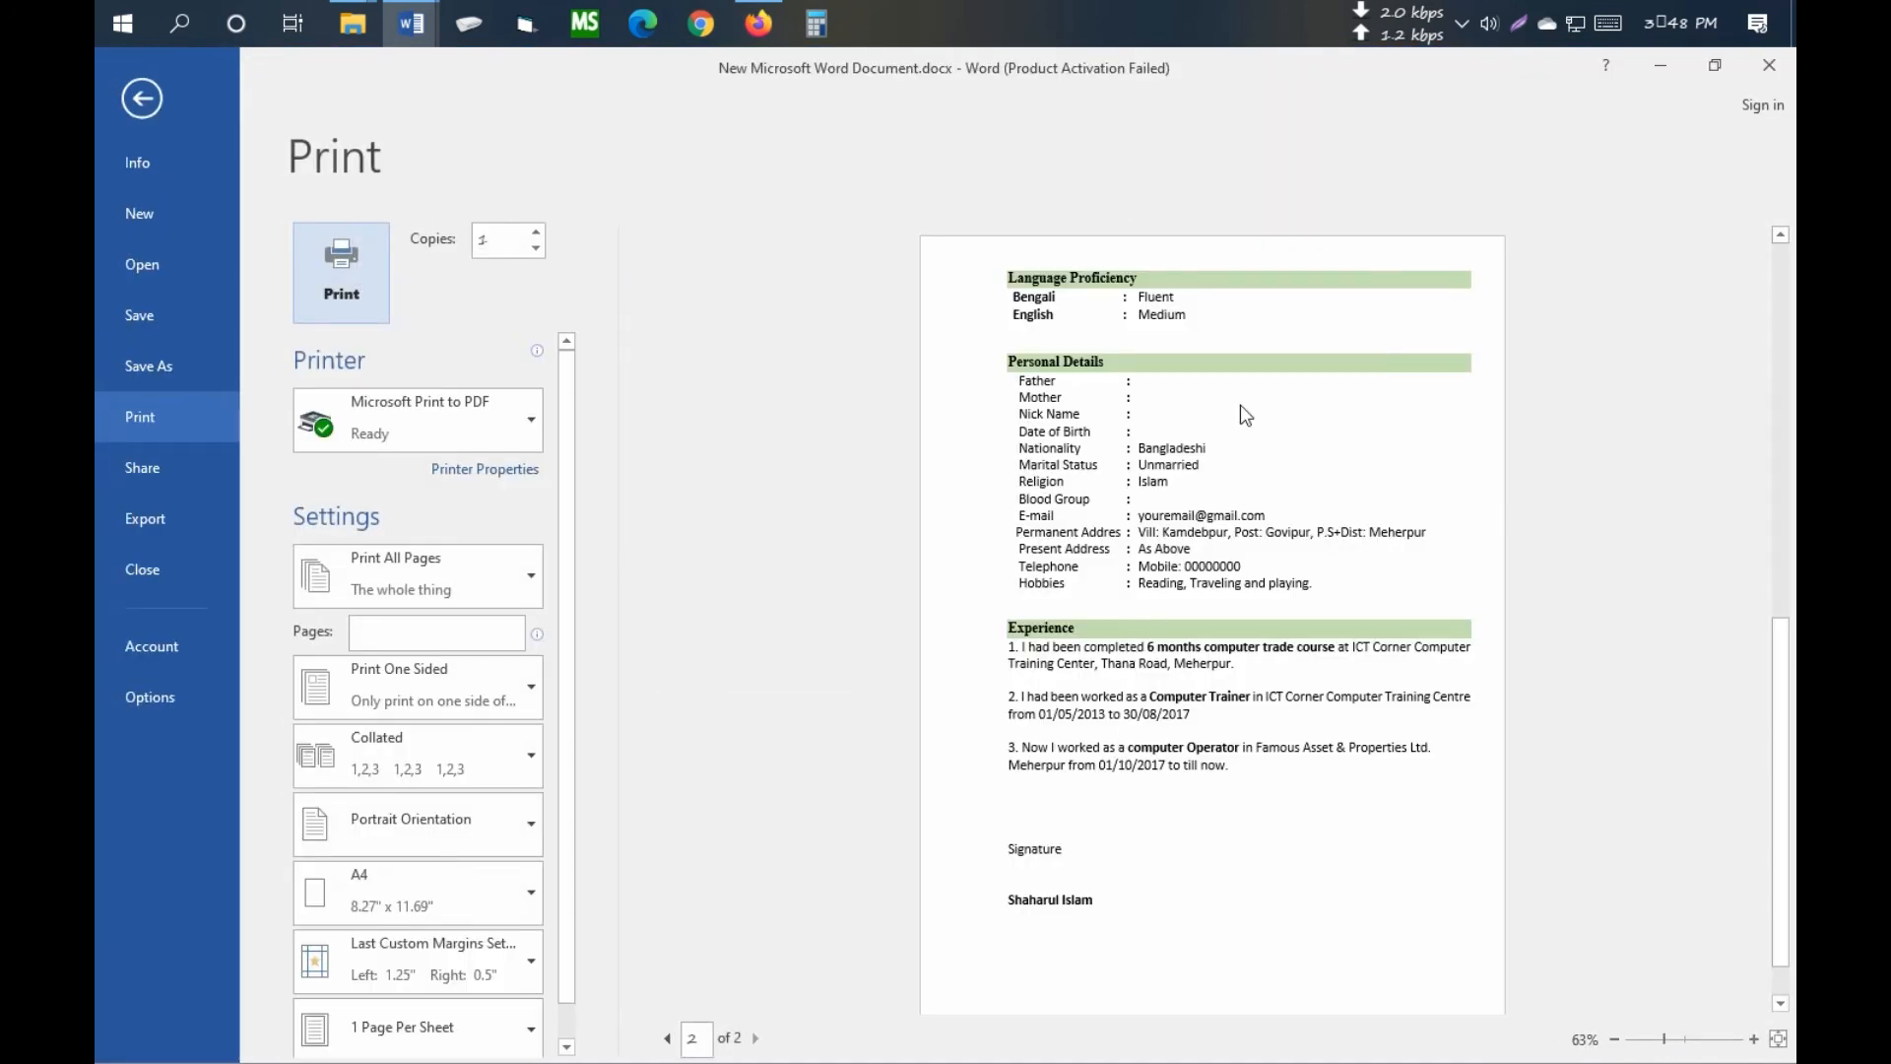
scroll(1283, 569, "up", 5, "ctrl")
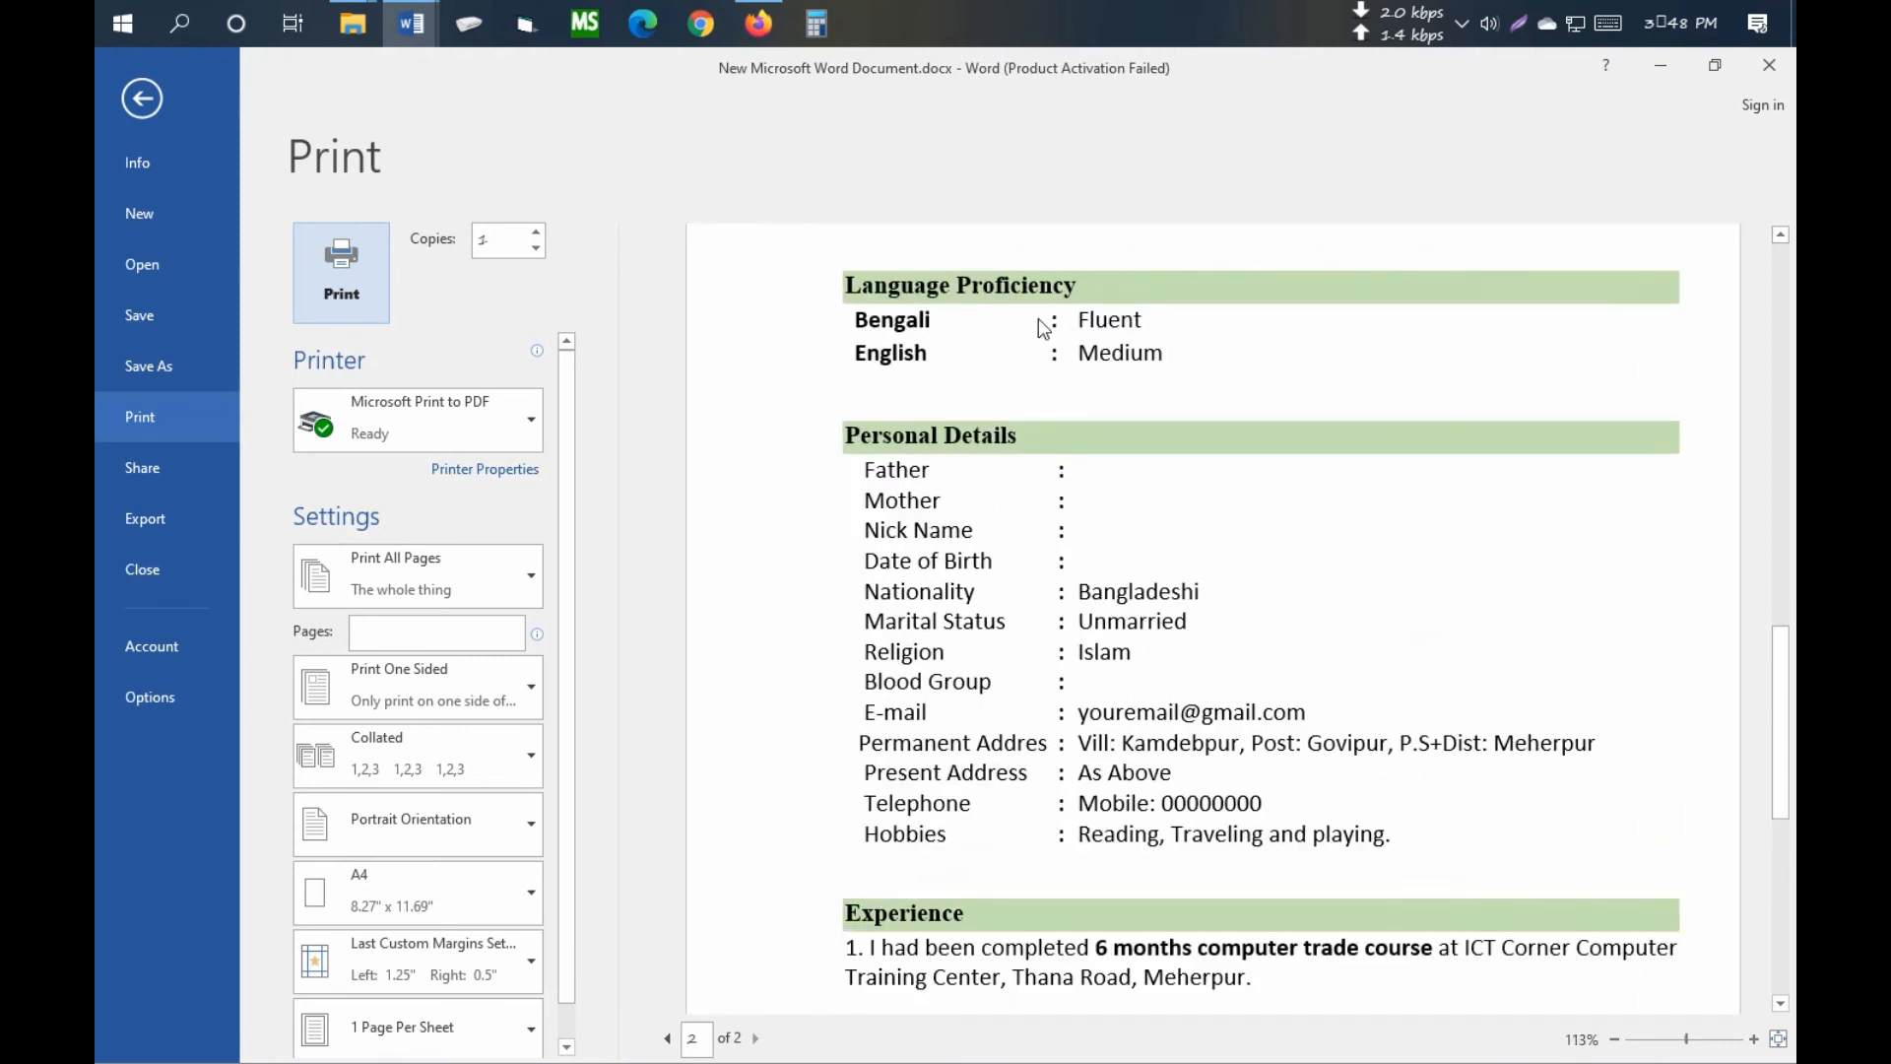
scroll(1081, 530, "down", 1)
scroll(1167, 722, "down", 5)
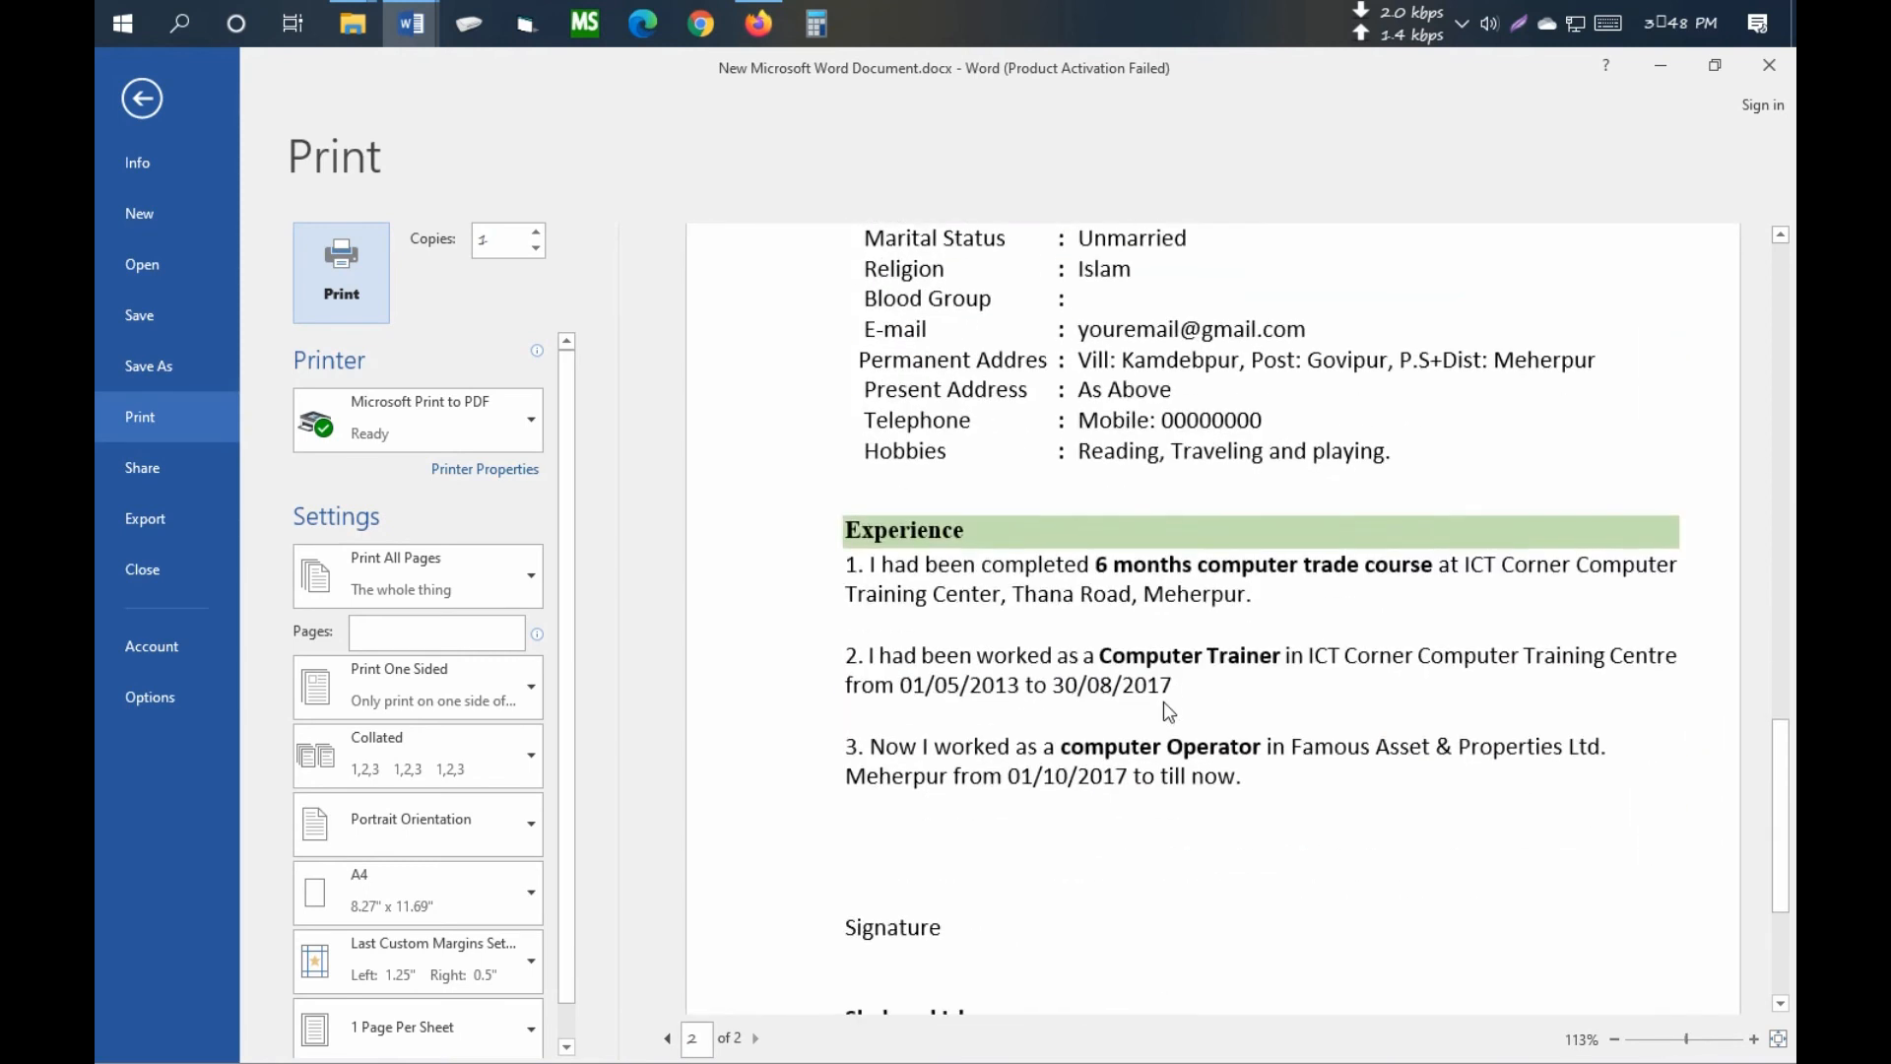
scroll(1299, 708, "down", 2)
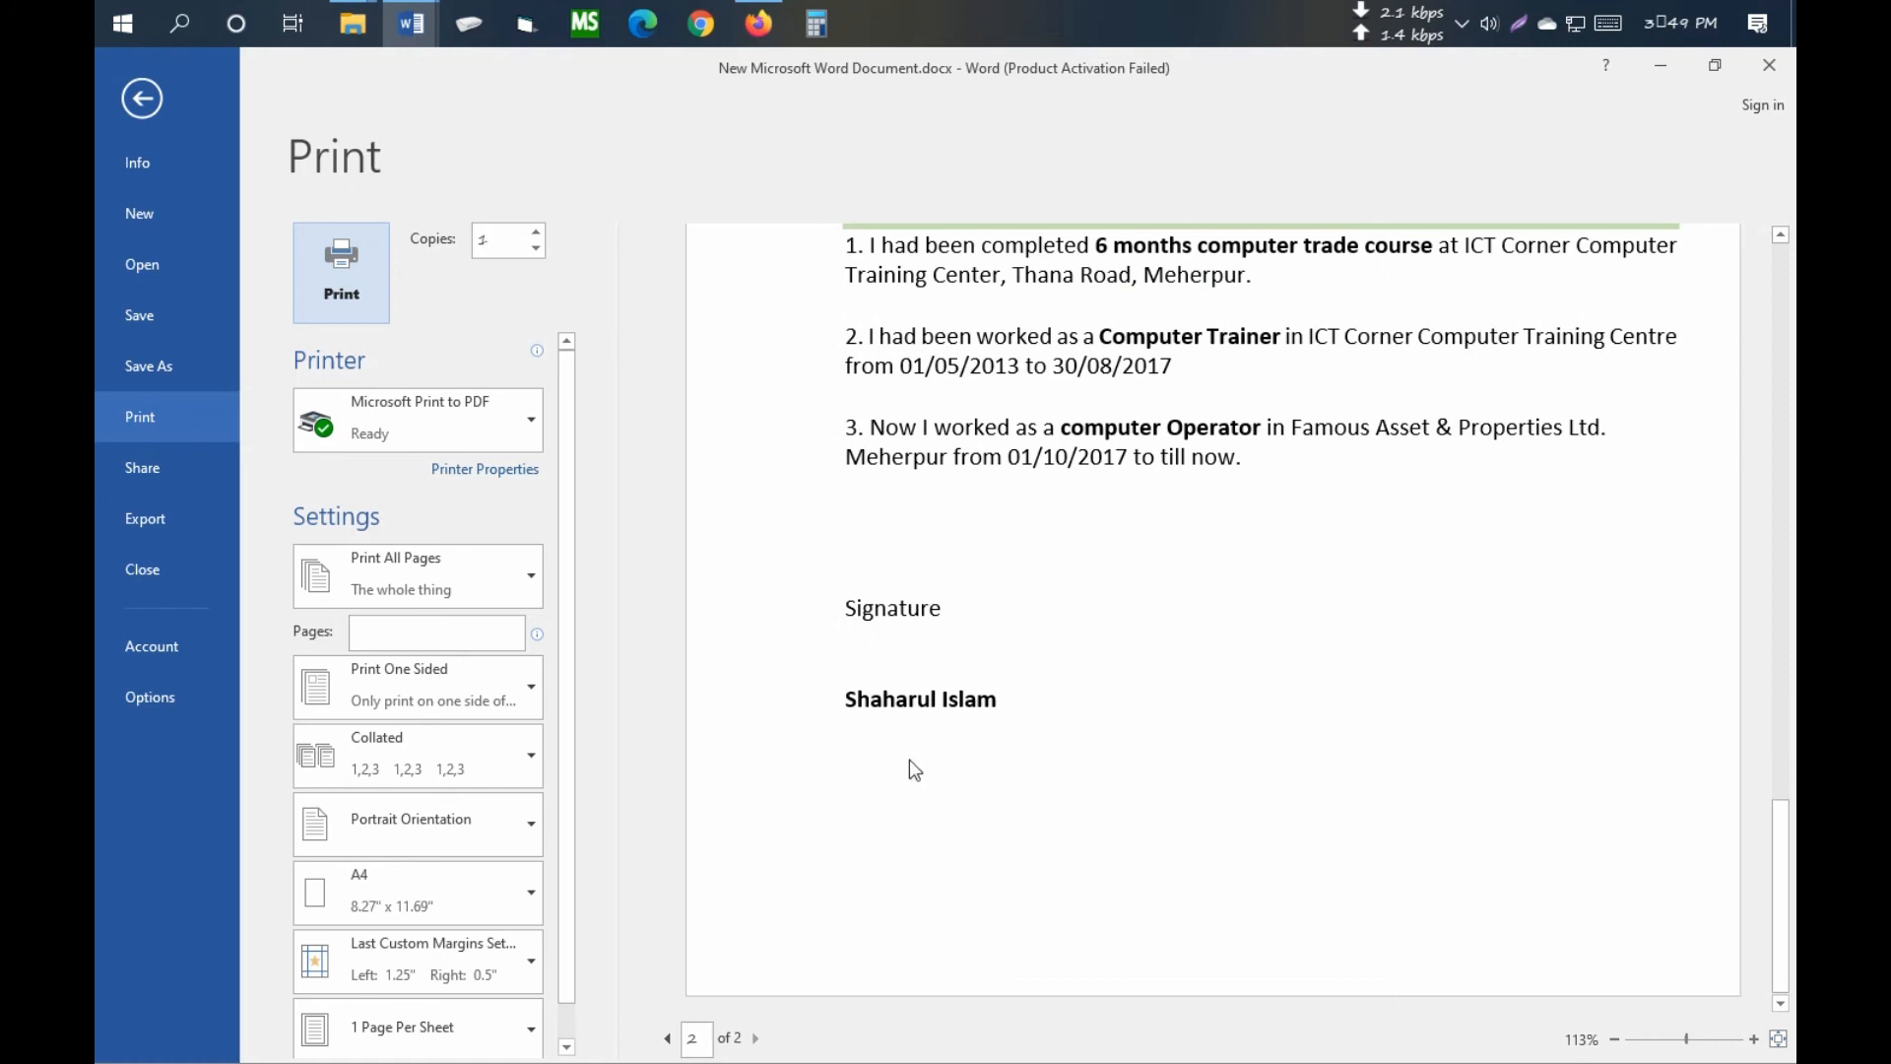
left_click(142, 99)
scroll(635, 733, "down", 3)
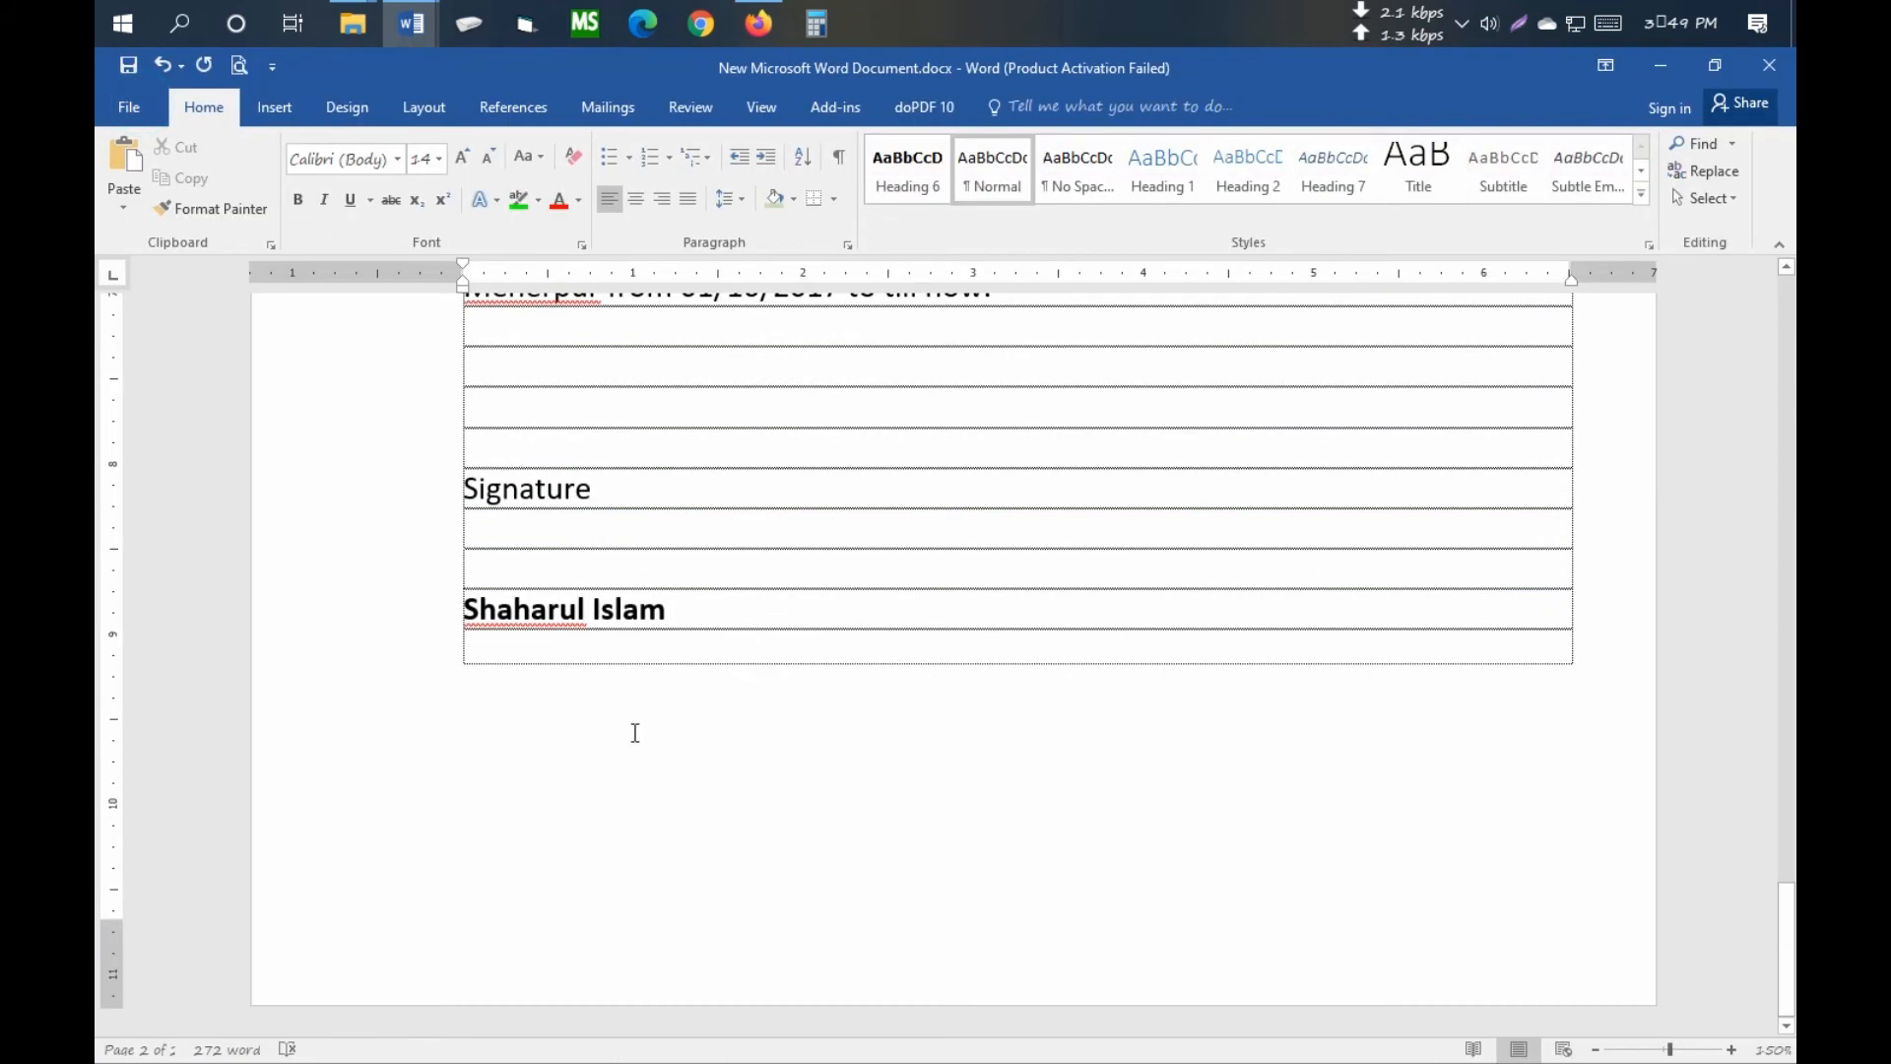
left_click(545, 569)
- Draw a straight line just above the applicant's name as the signature line
scroll(545, 569, "up", 10)
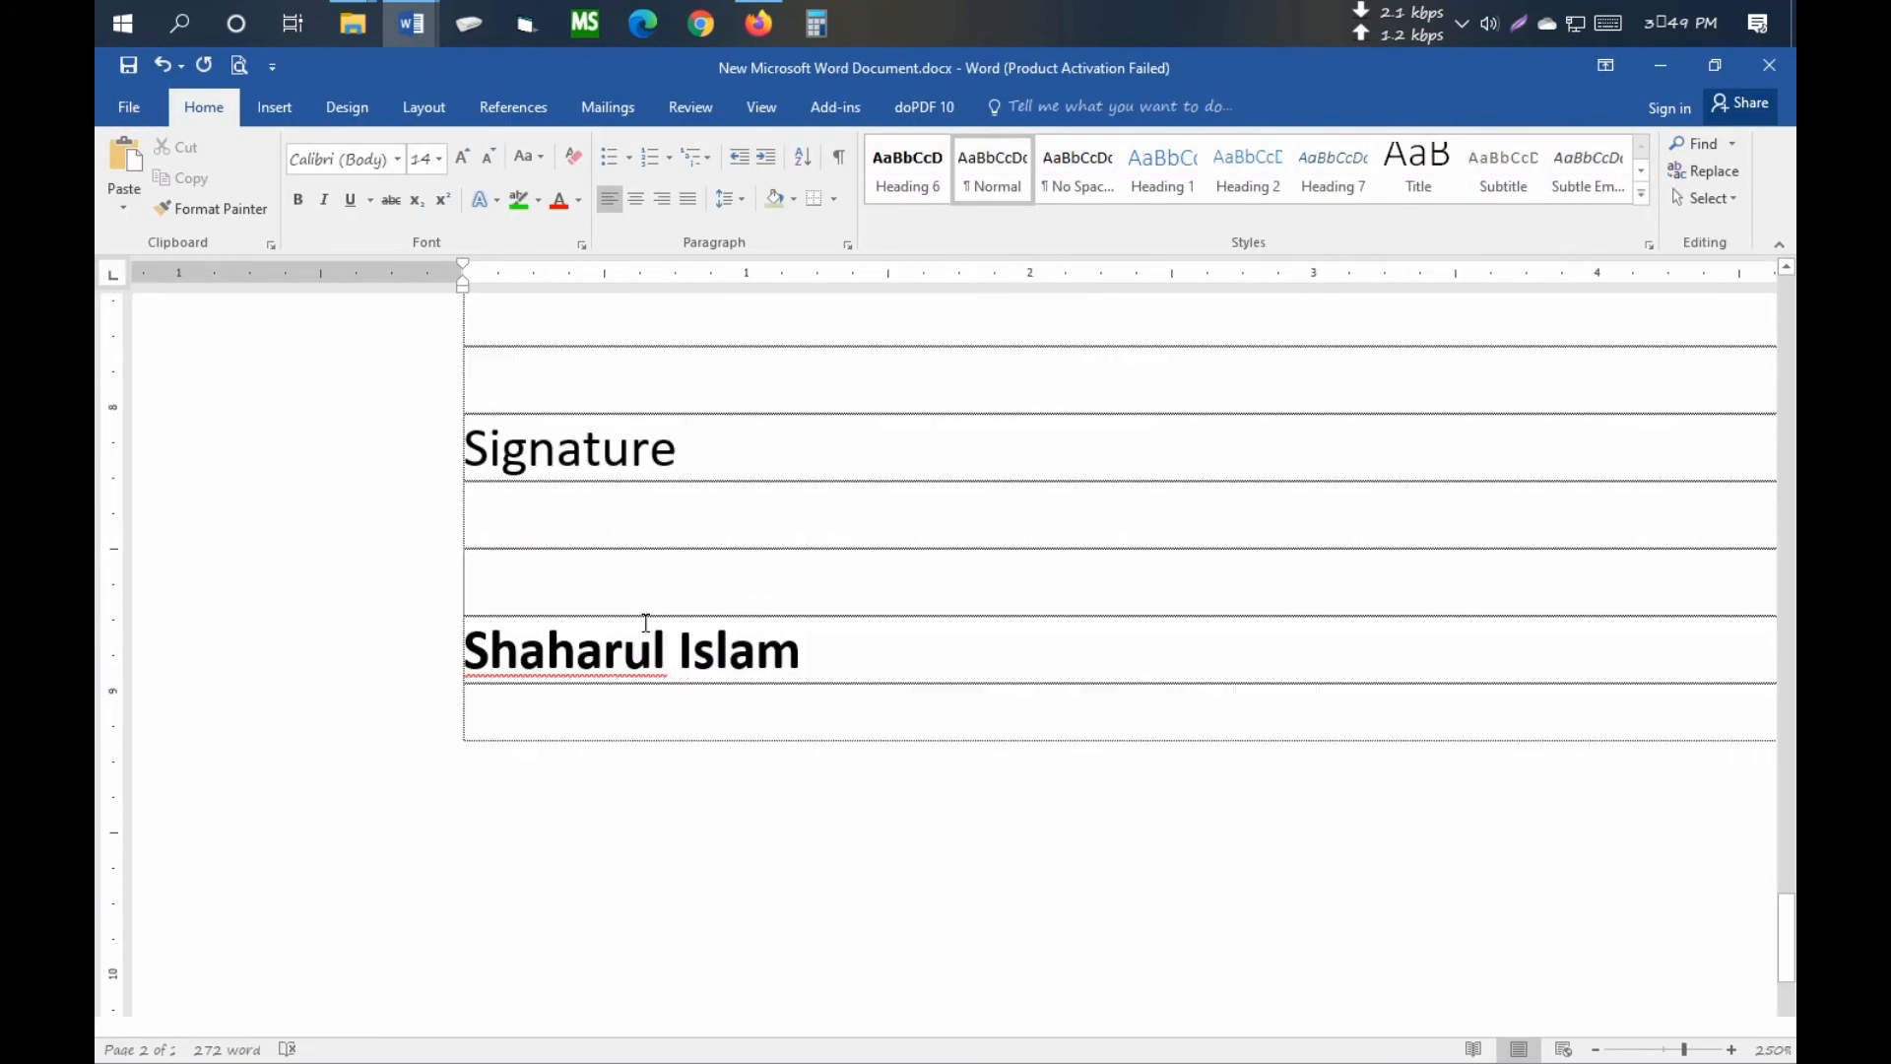
left_click(275, 109)
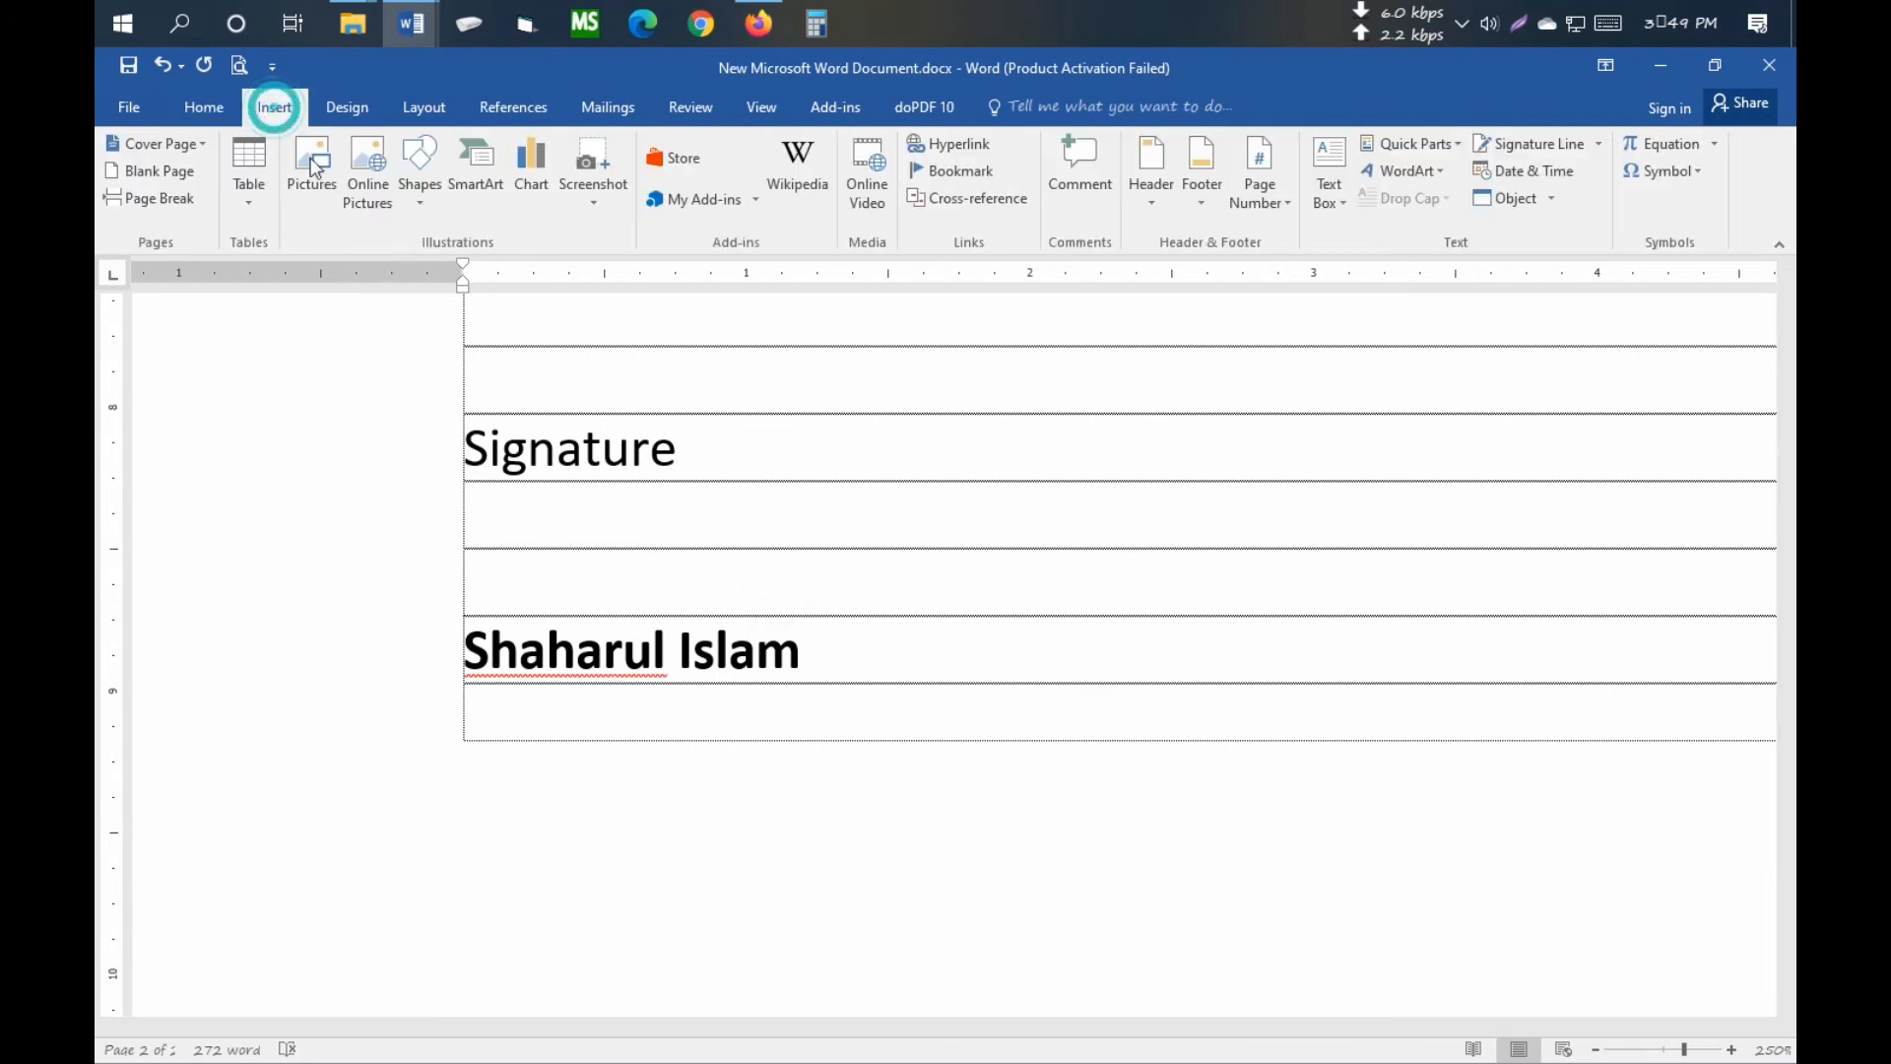
left_click(431, 205)
left_click(435, 274)
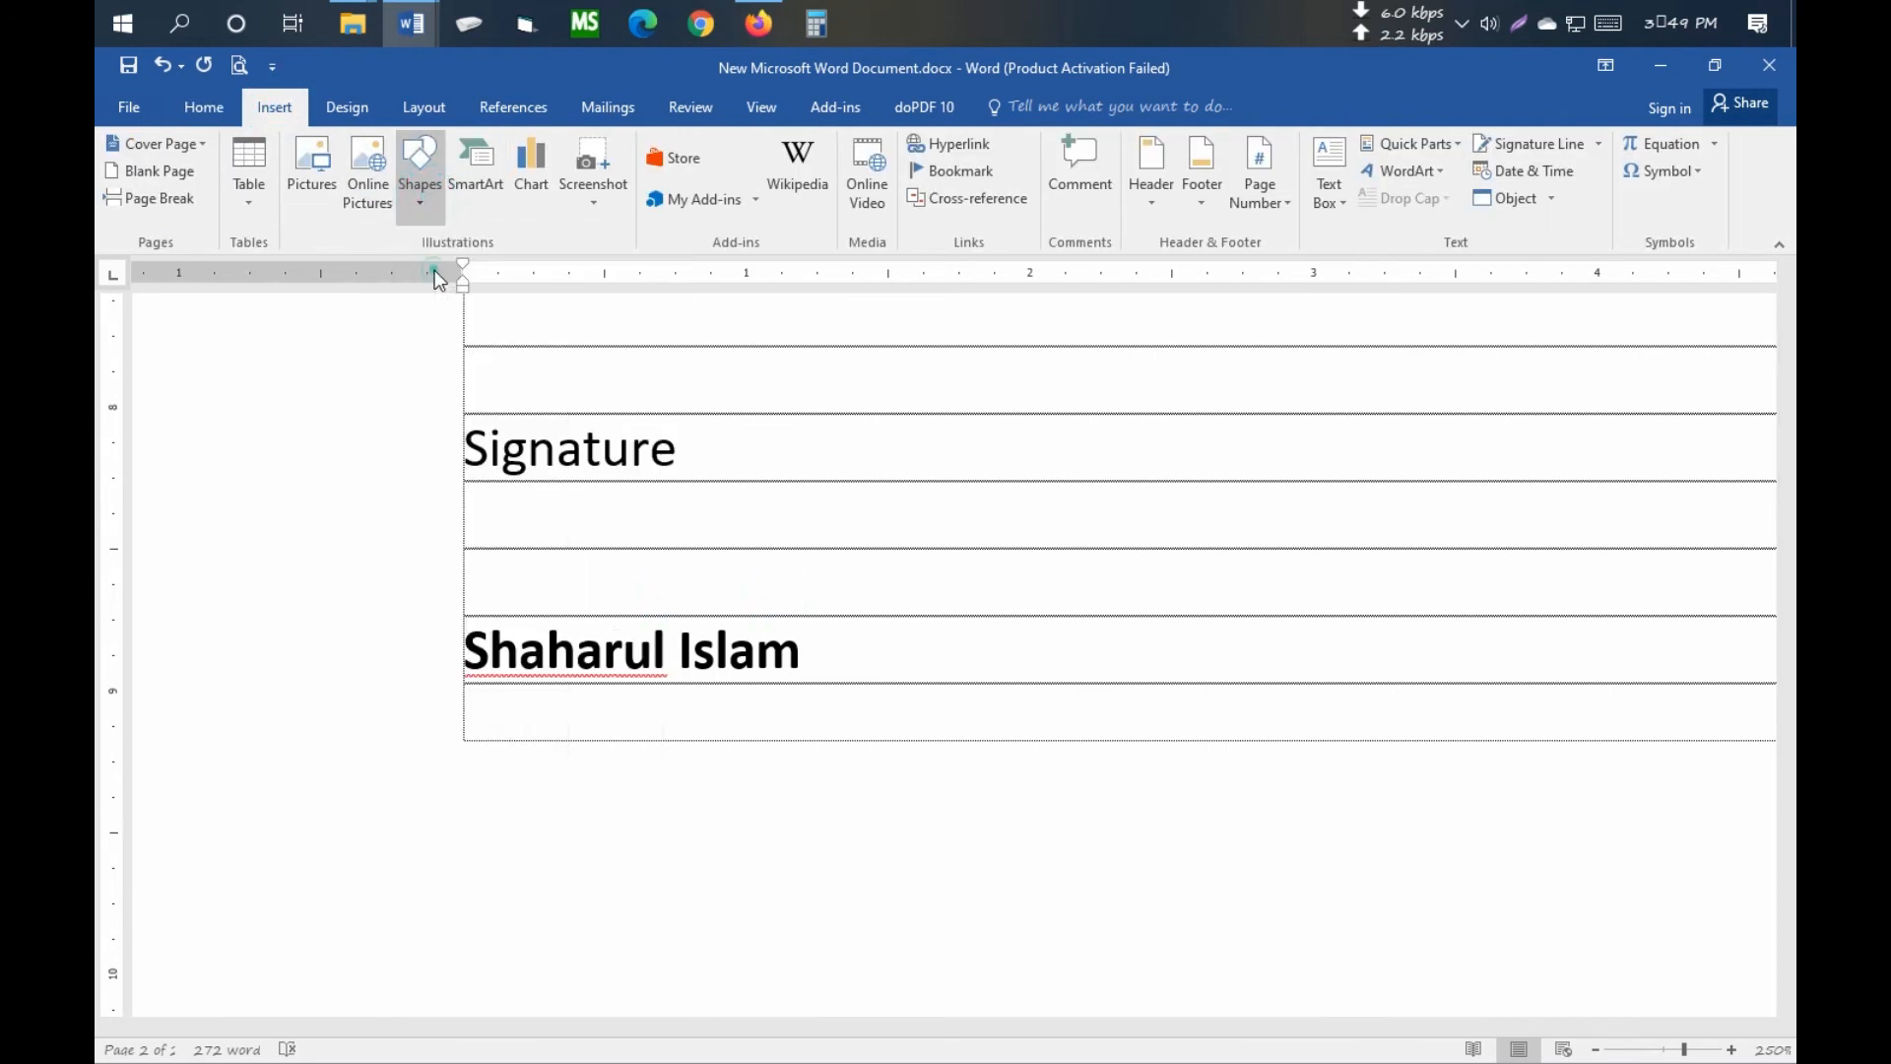
left_click_drag(463, 615, 808, 624)
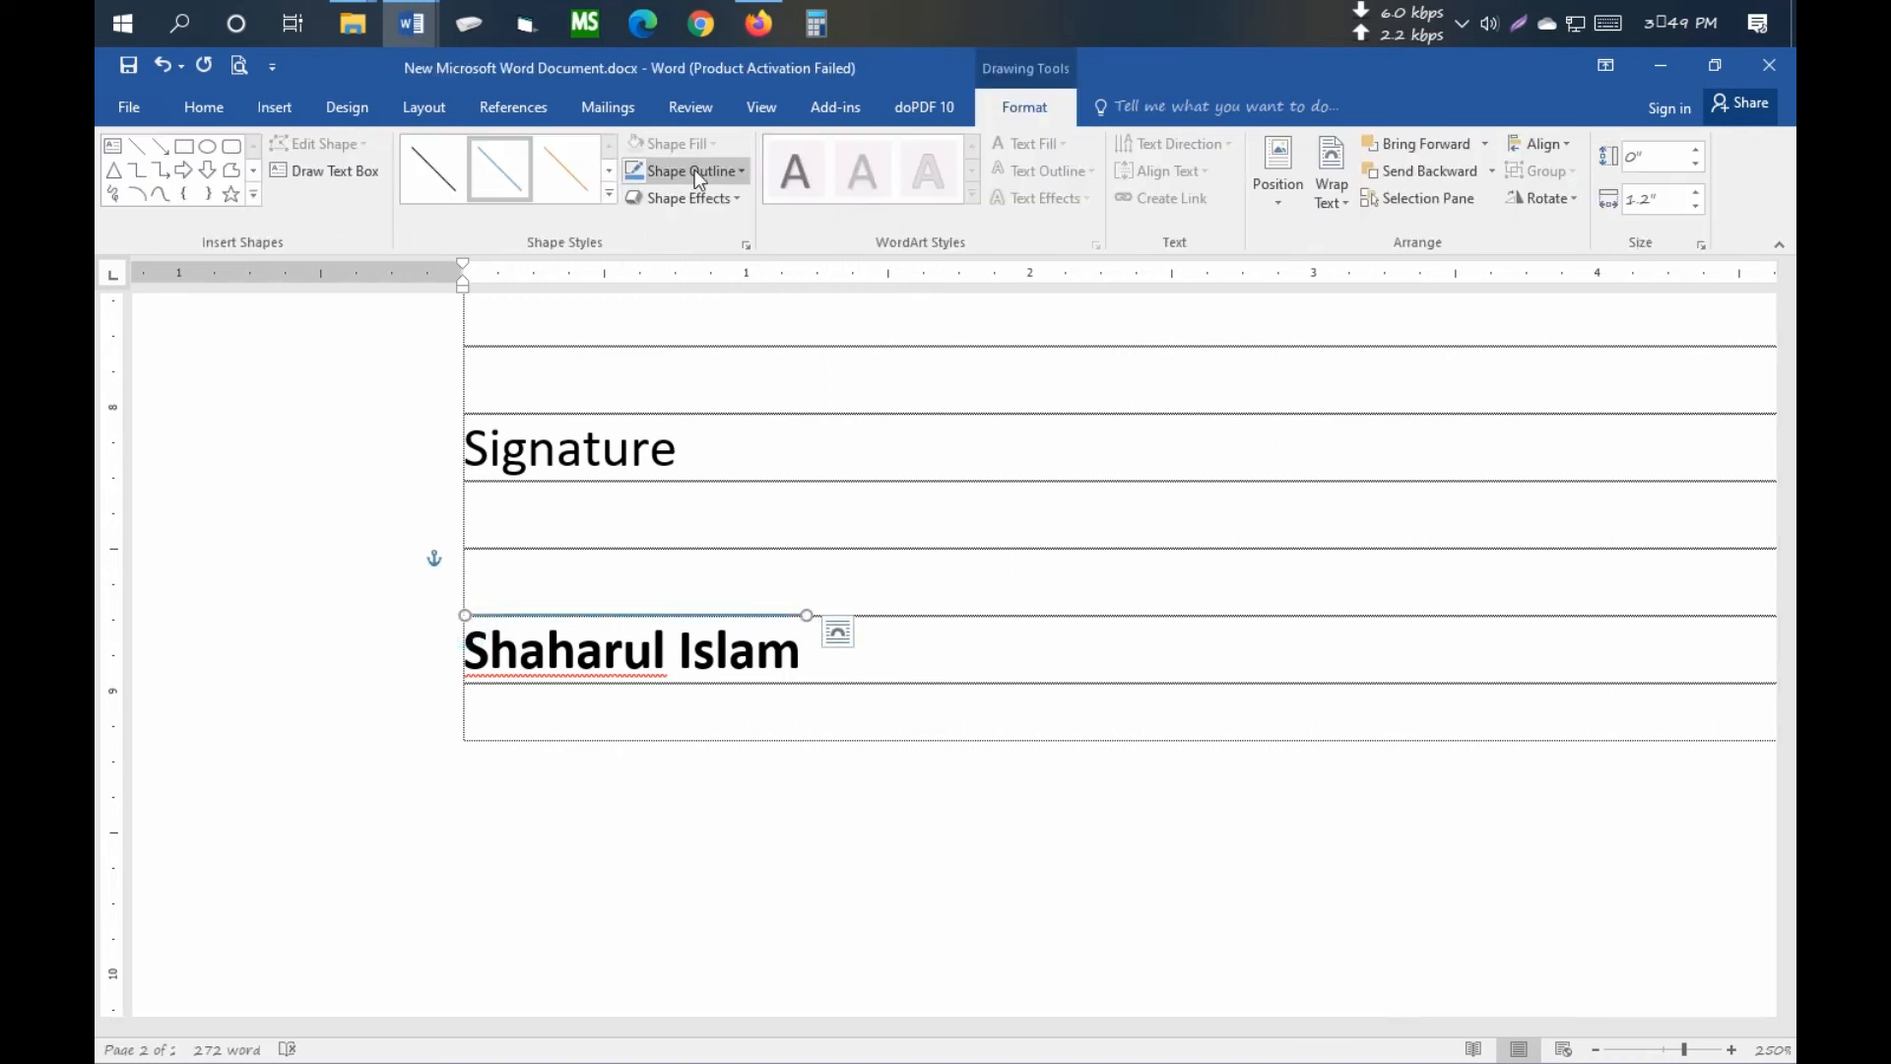
- Make the signature line's outline black and view the print preview
left_click(741, 173)
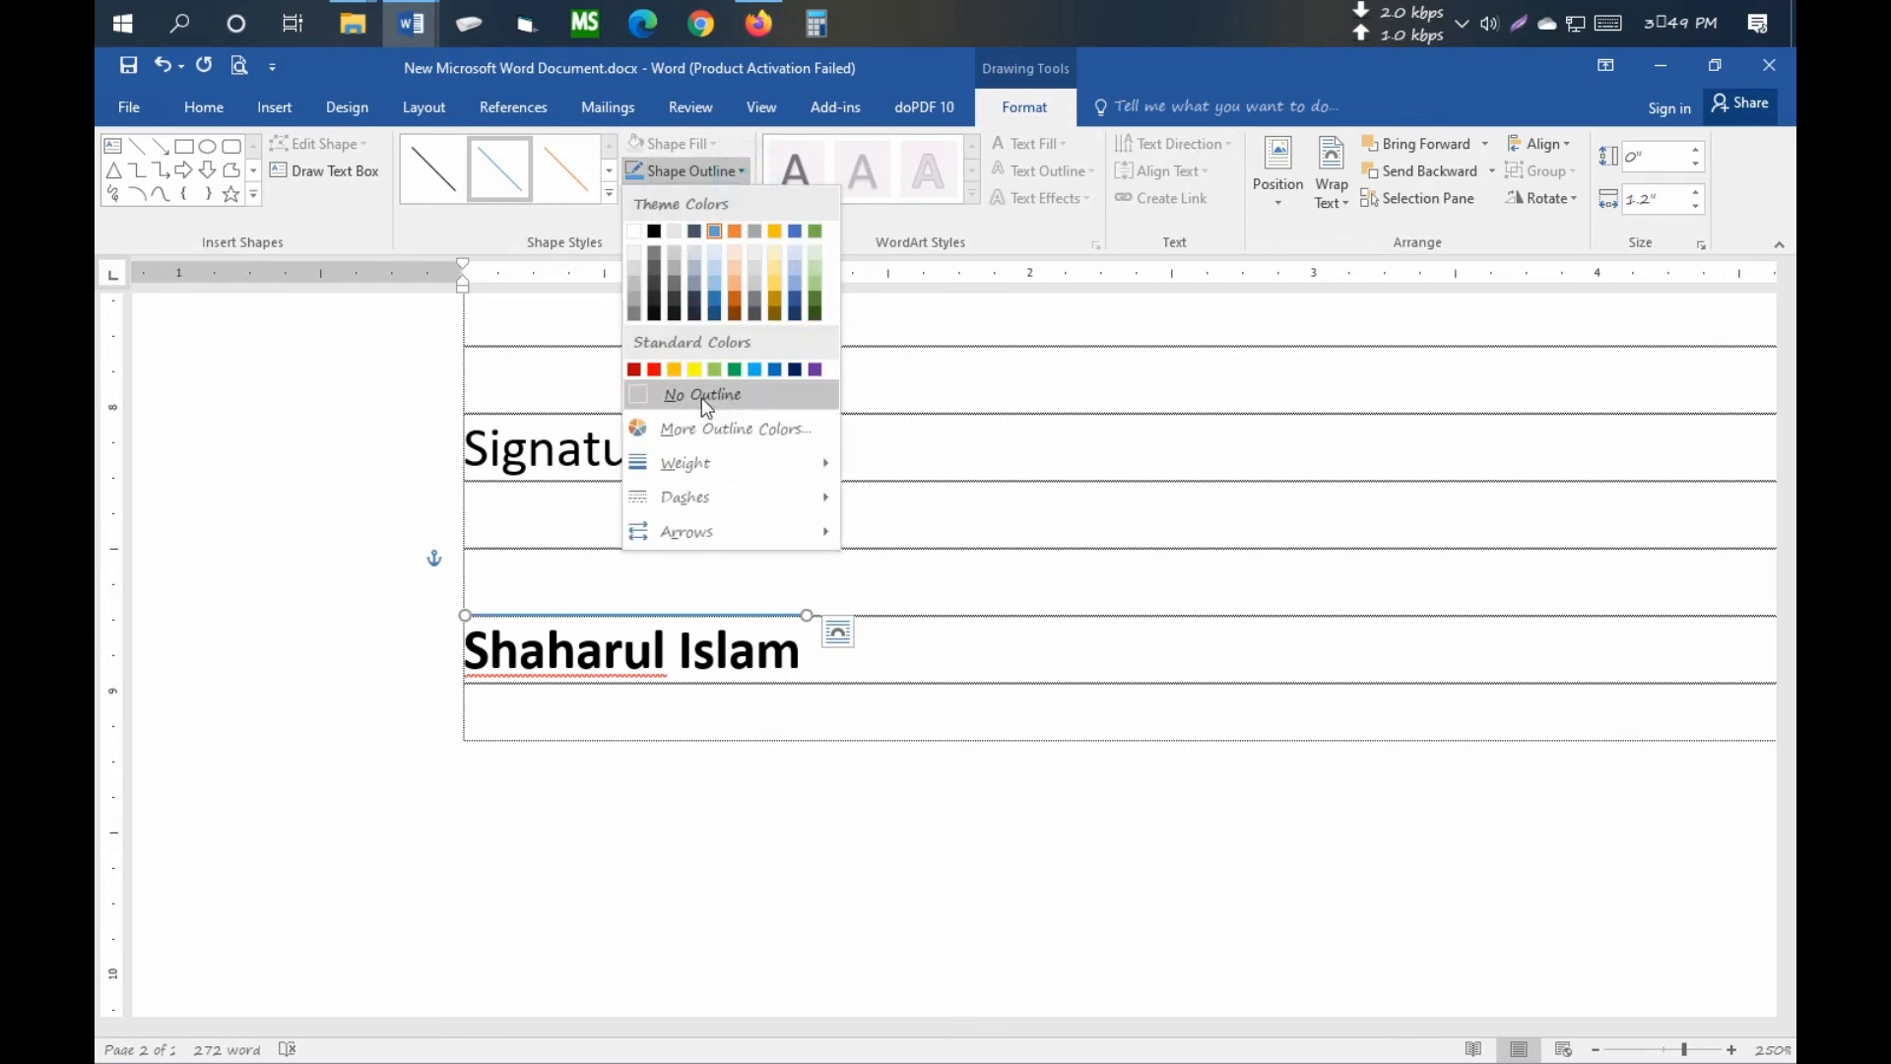
left_click(701, 394)
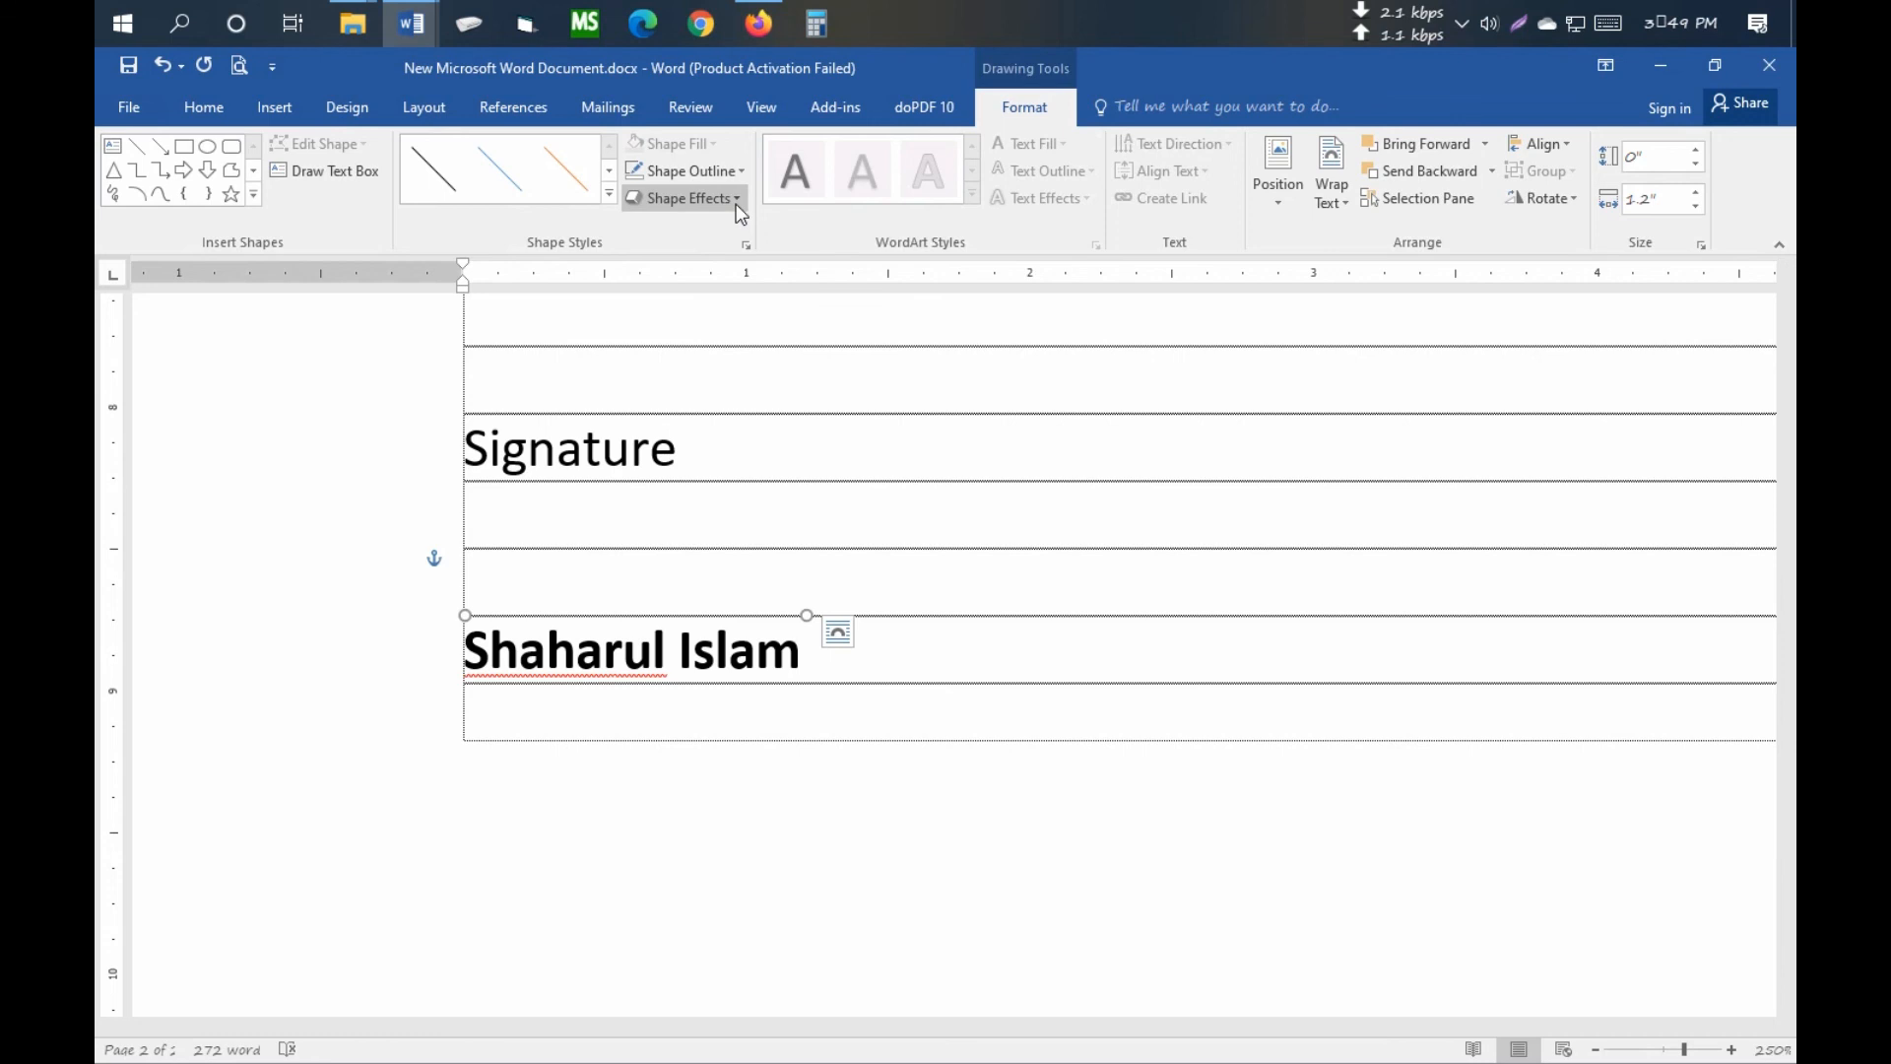
key("ctrl+z")
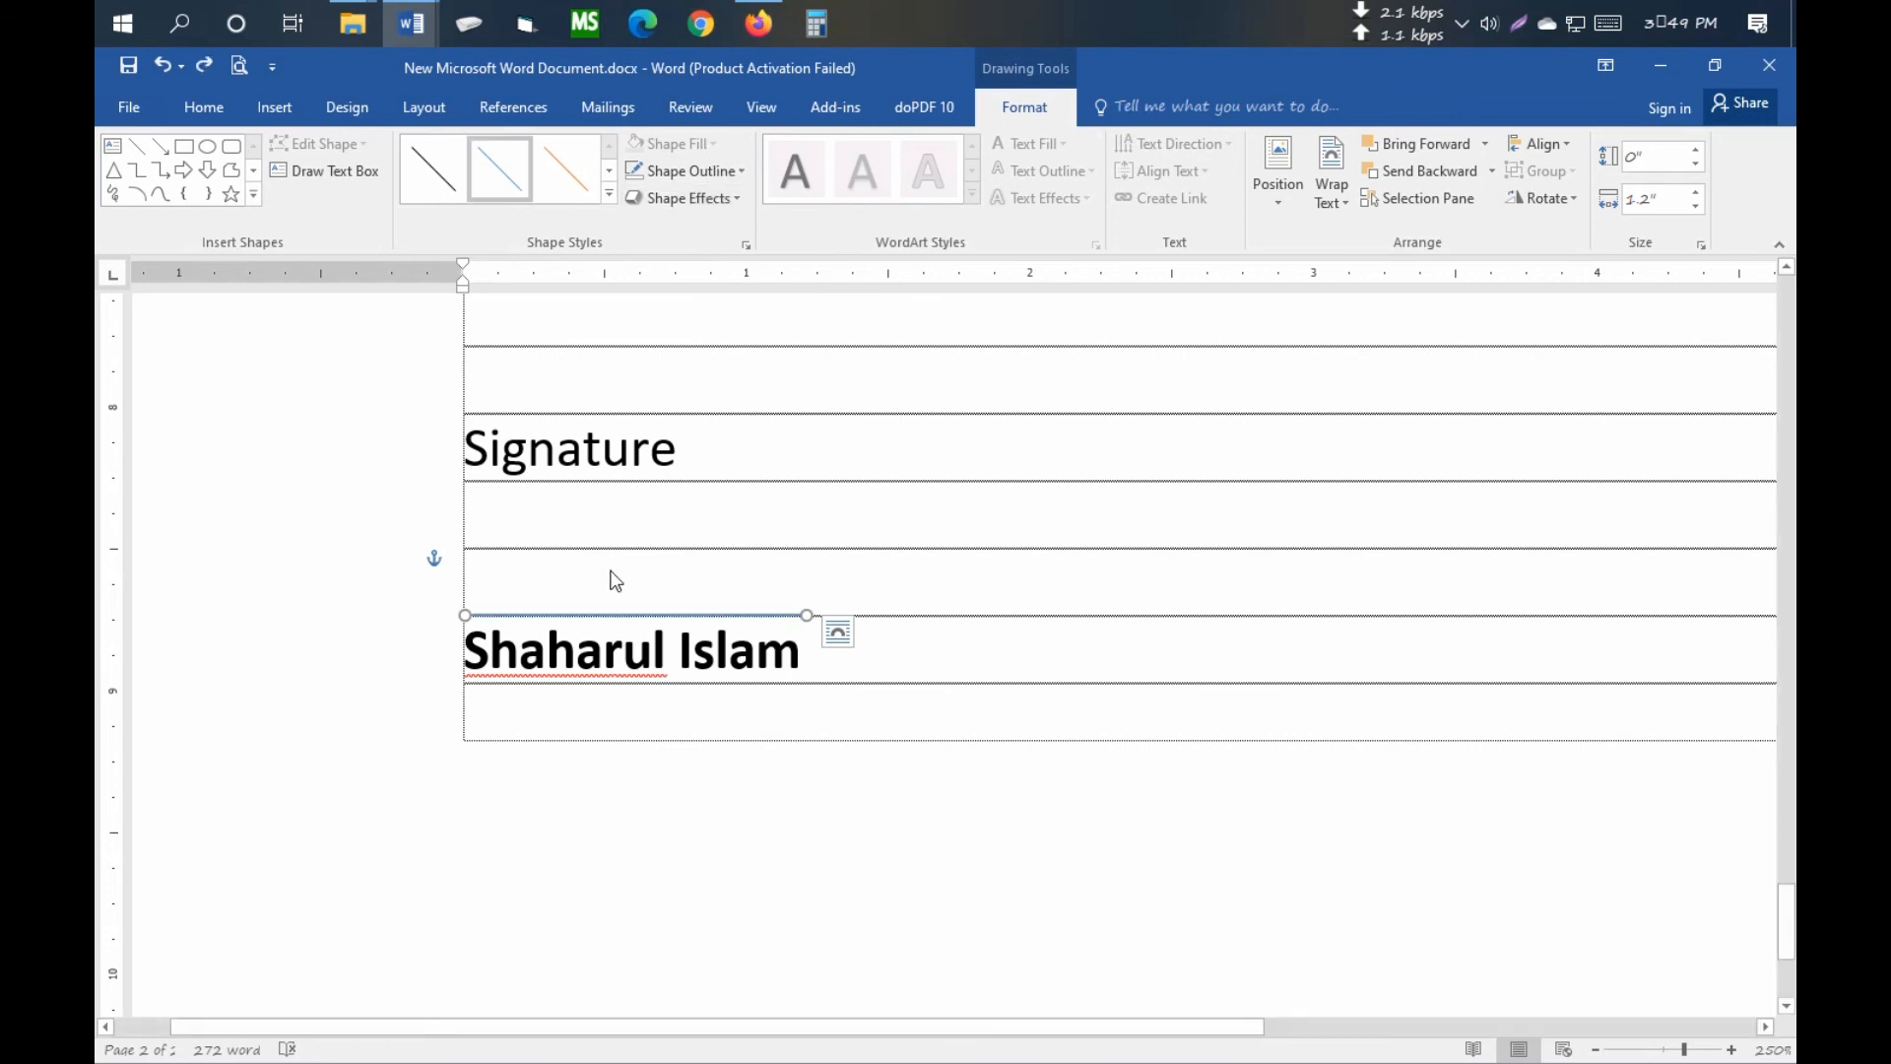
left_click(687, 171)
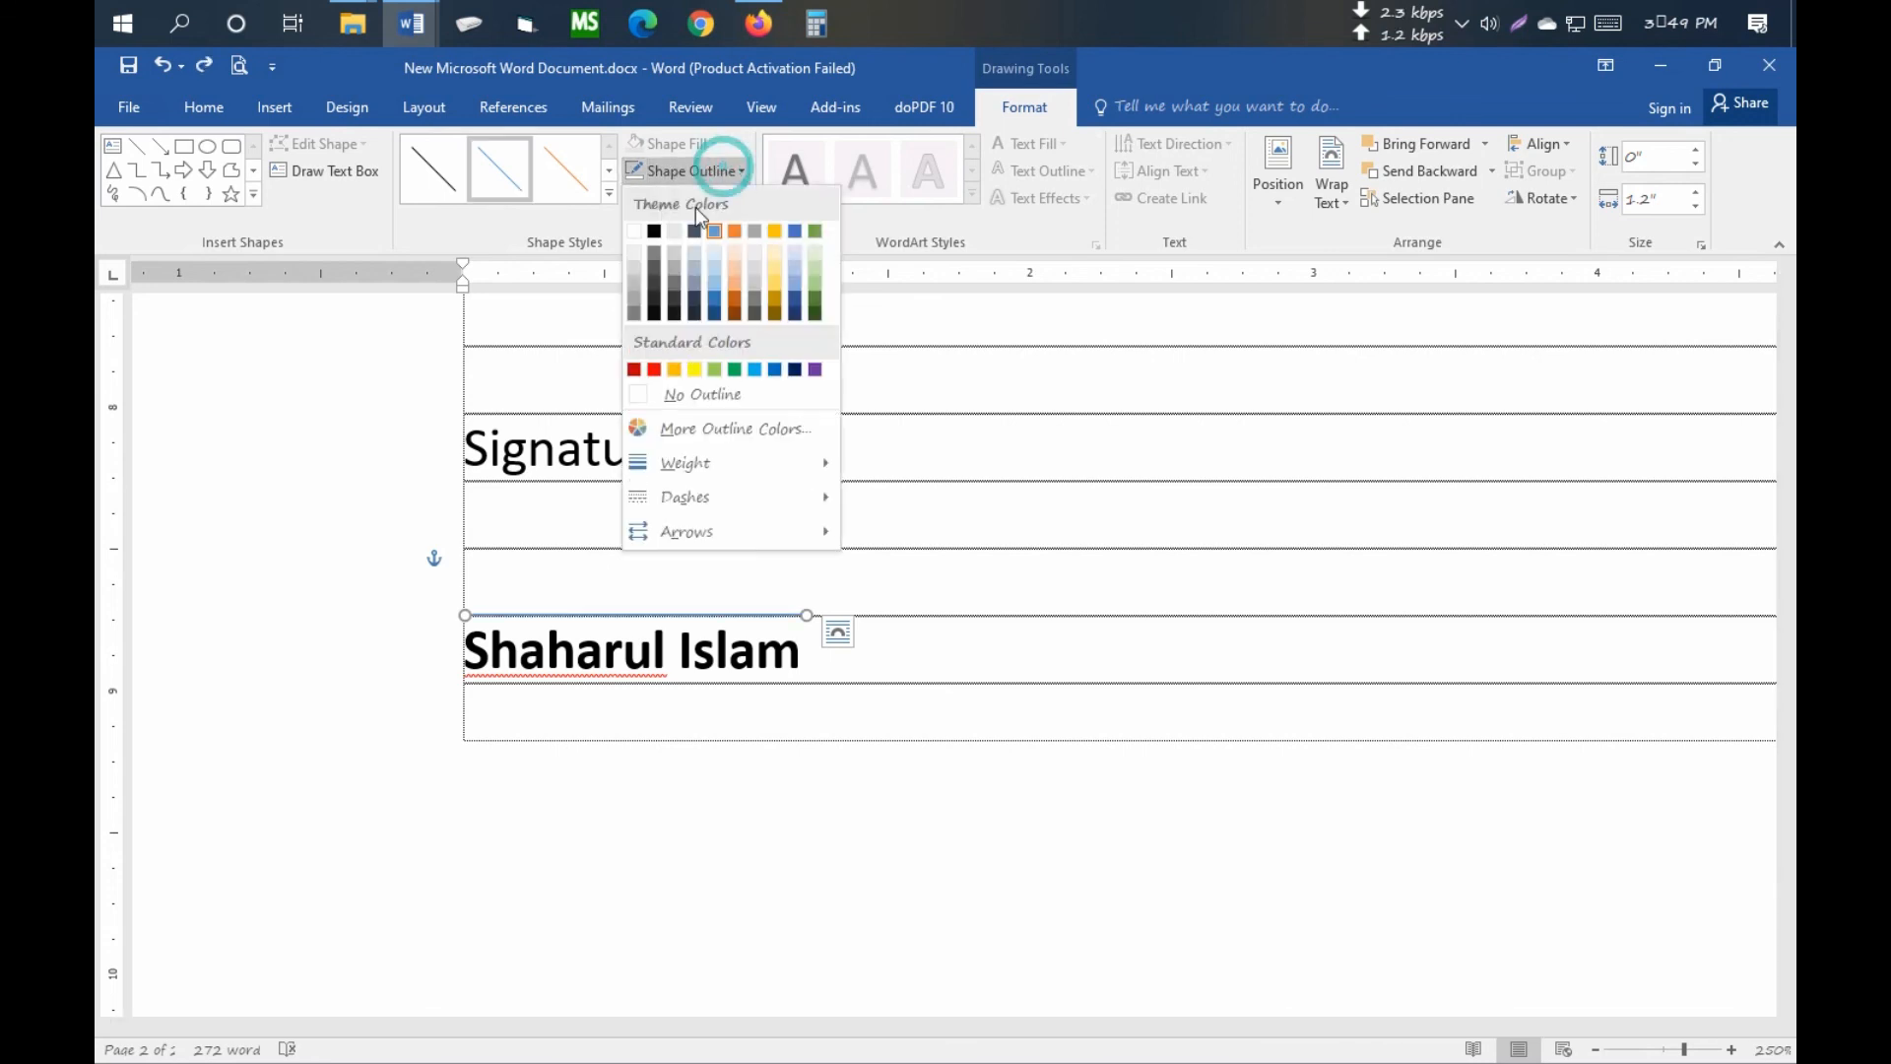
left_click(655, 236)
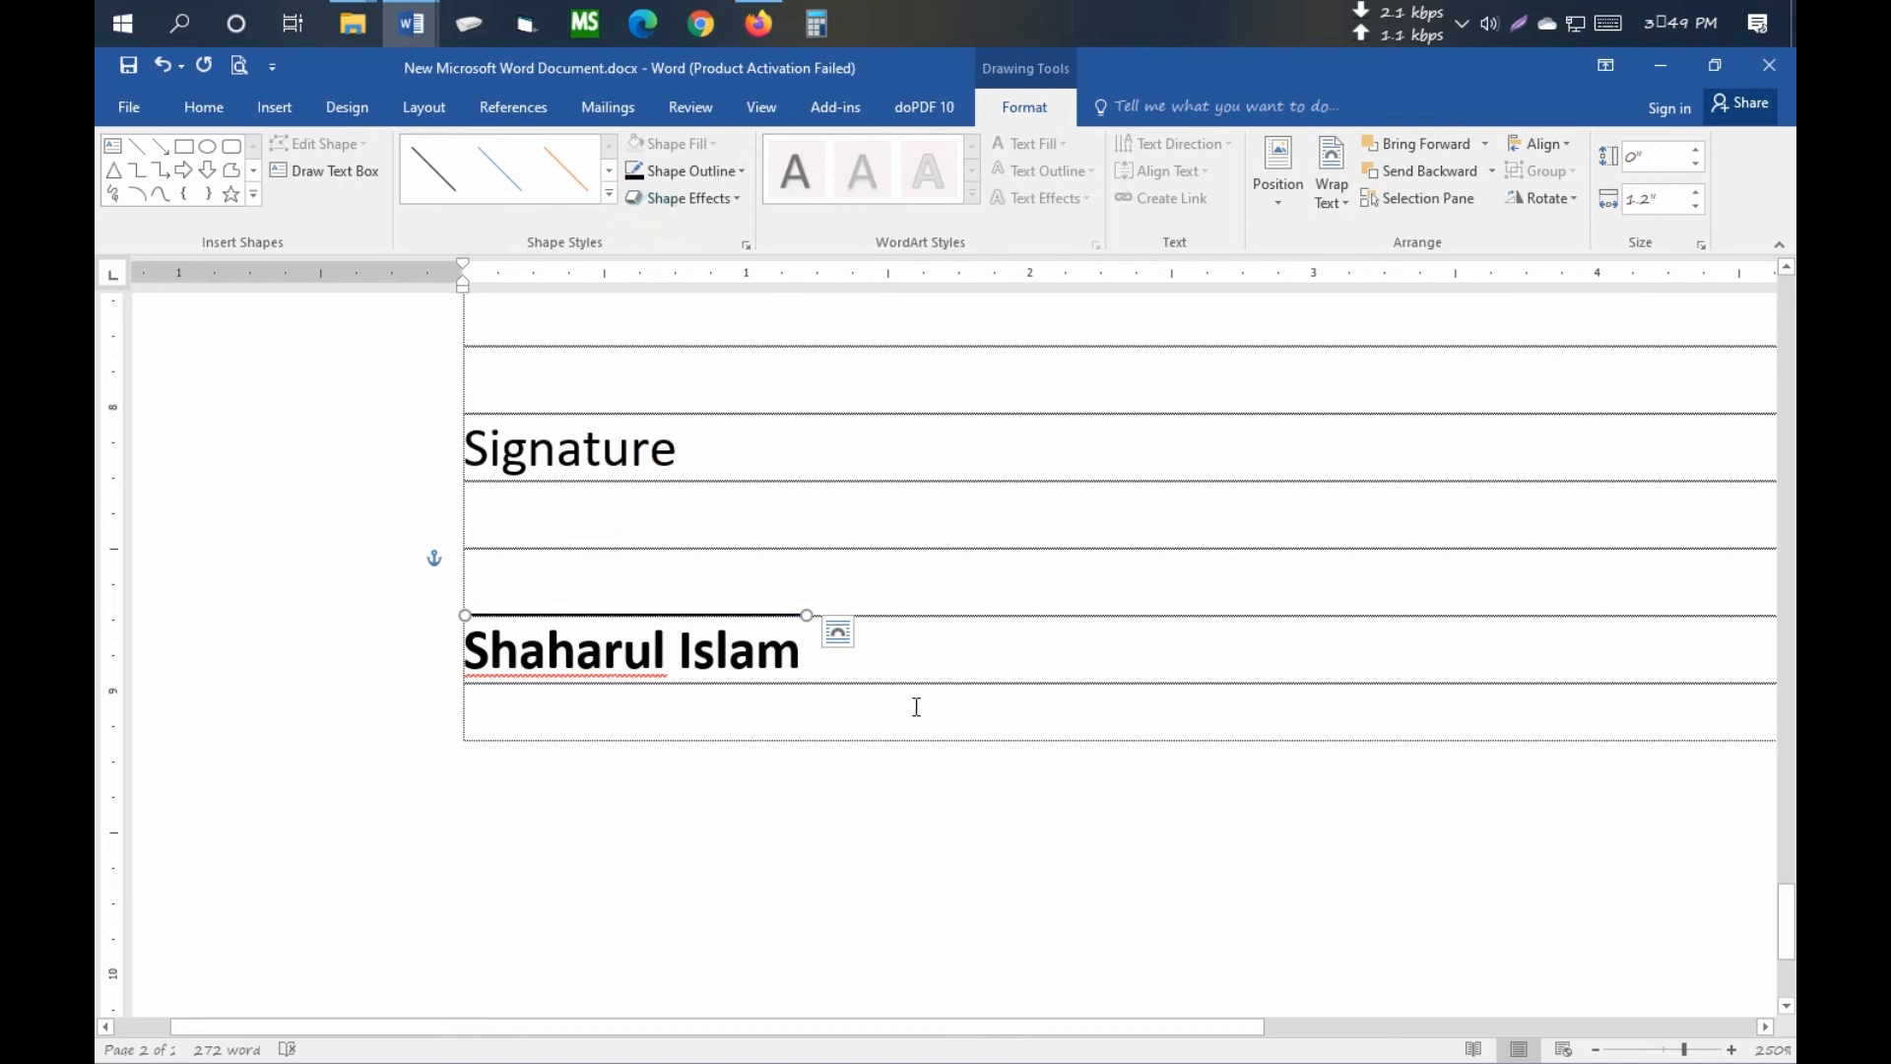
left_click(896, 678)
left_click(239, 66)
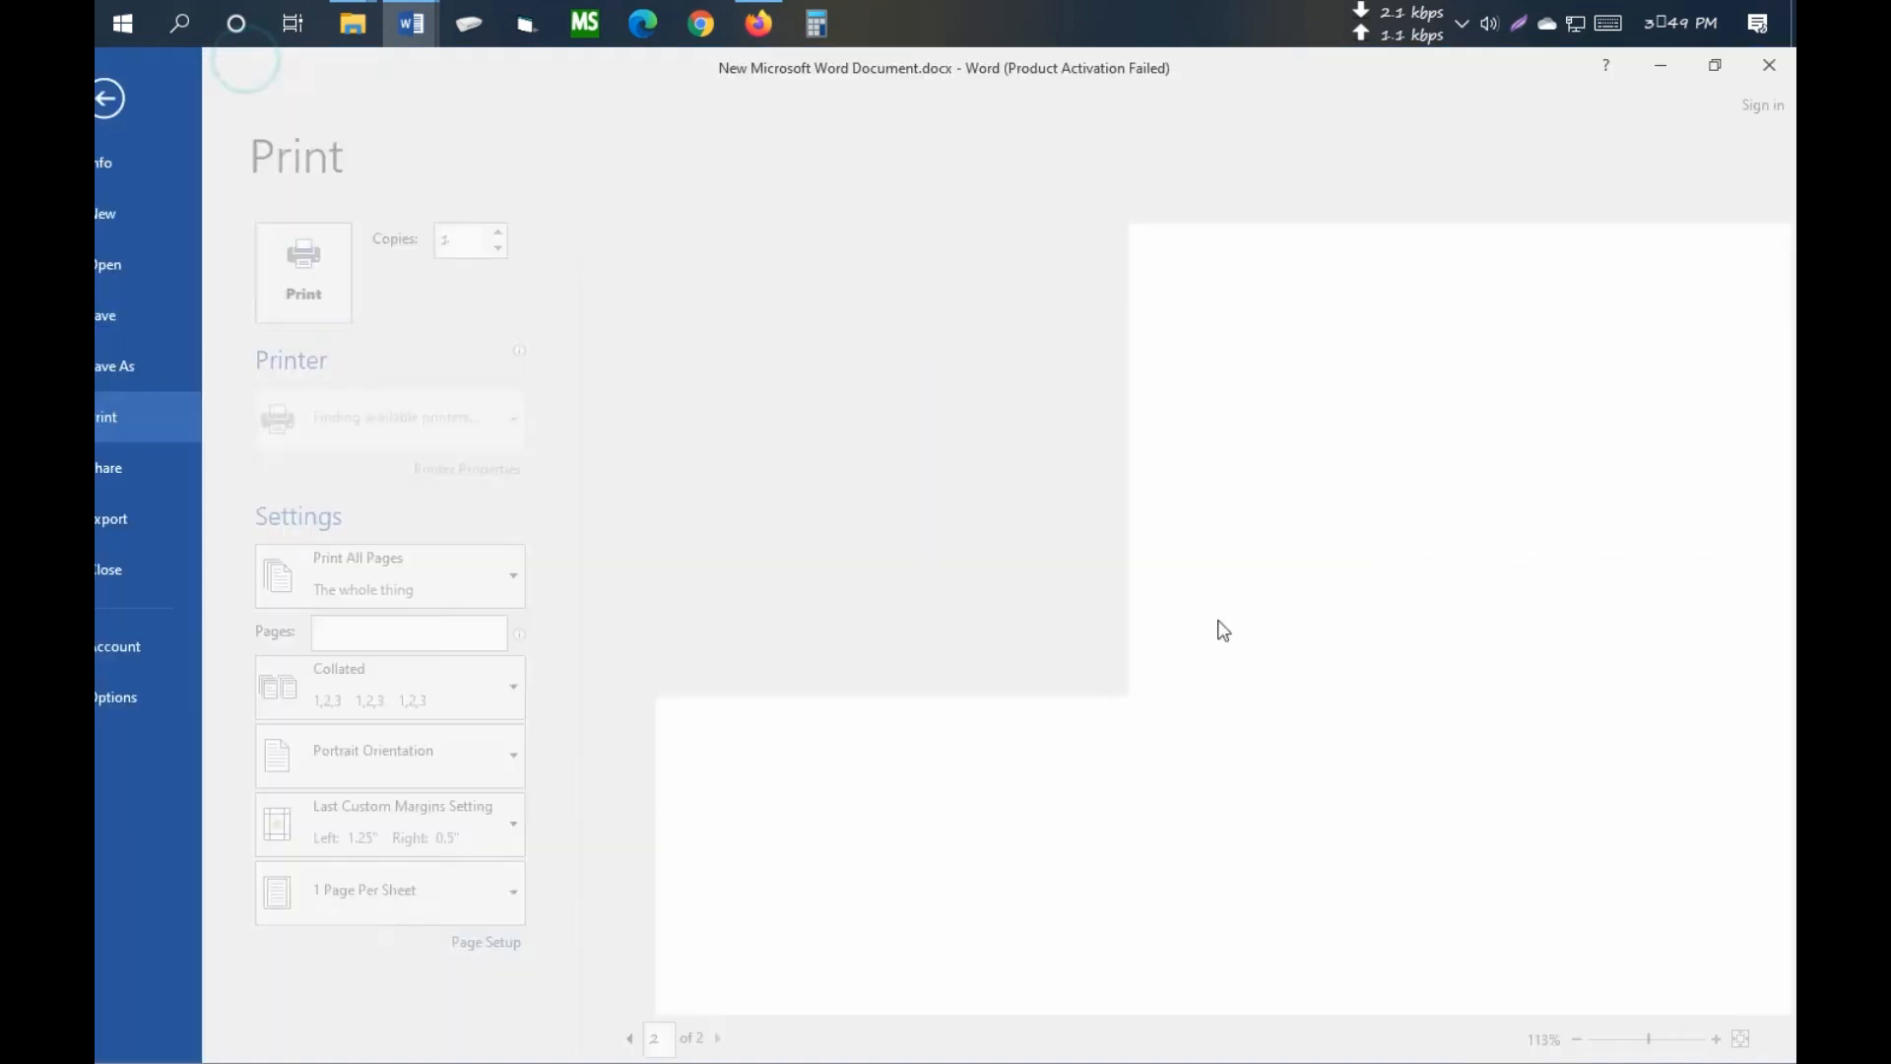
- Enlarge the preview page, then return to editing at the top of the resume
left_click(1252, 689)
scroll(1175, 701, "down", 10)
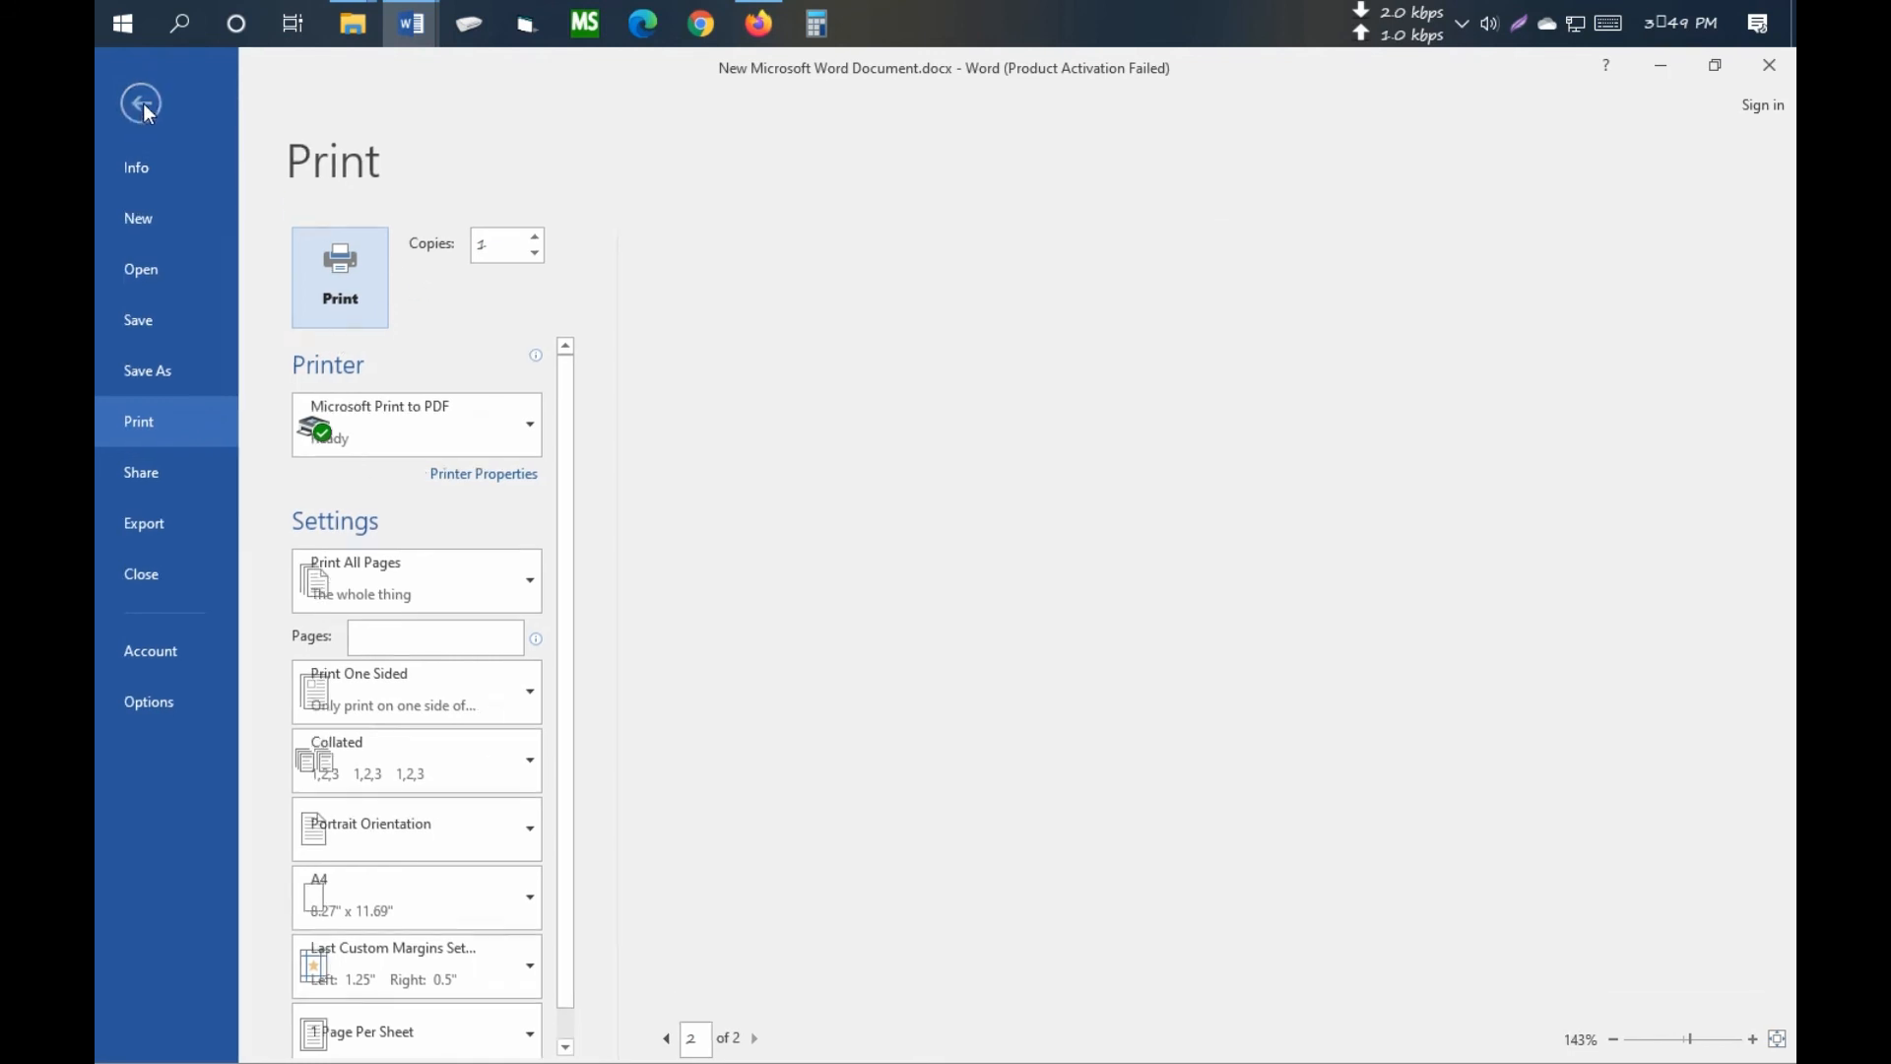
left_click(142, 98)
scroll(887, 603, "up", 15)
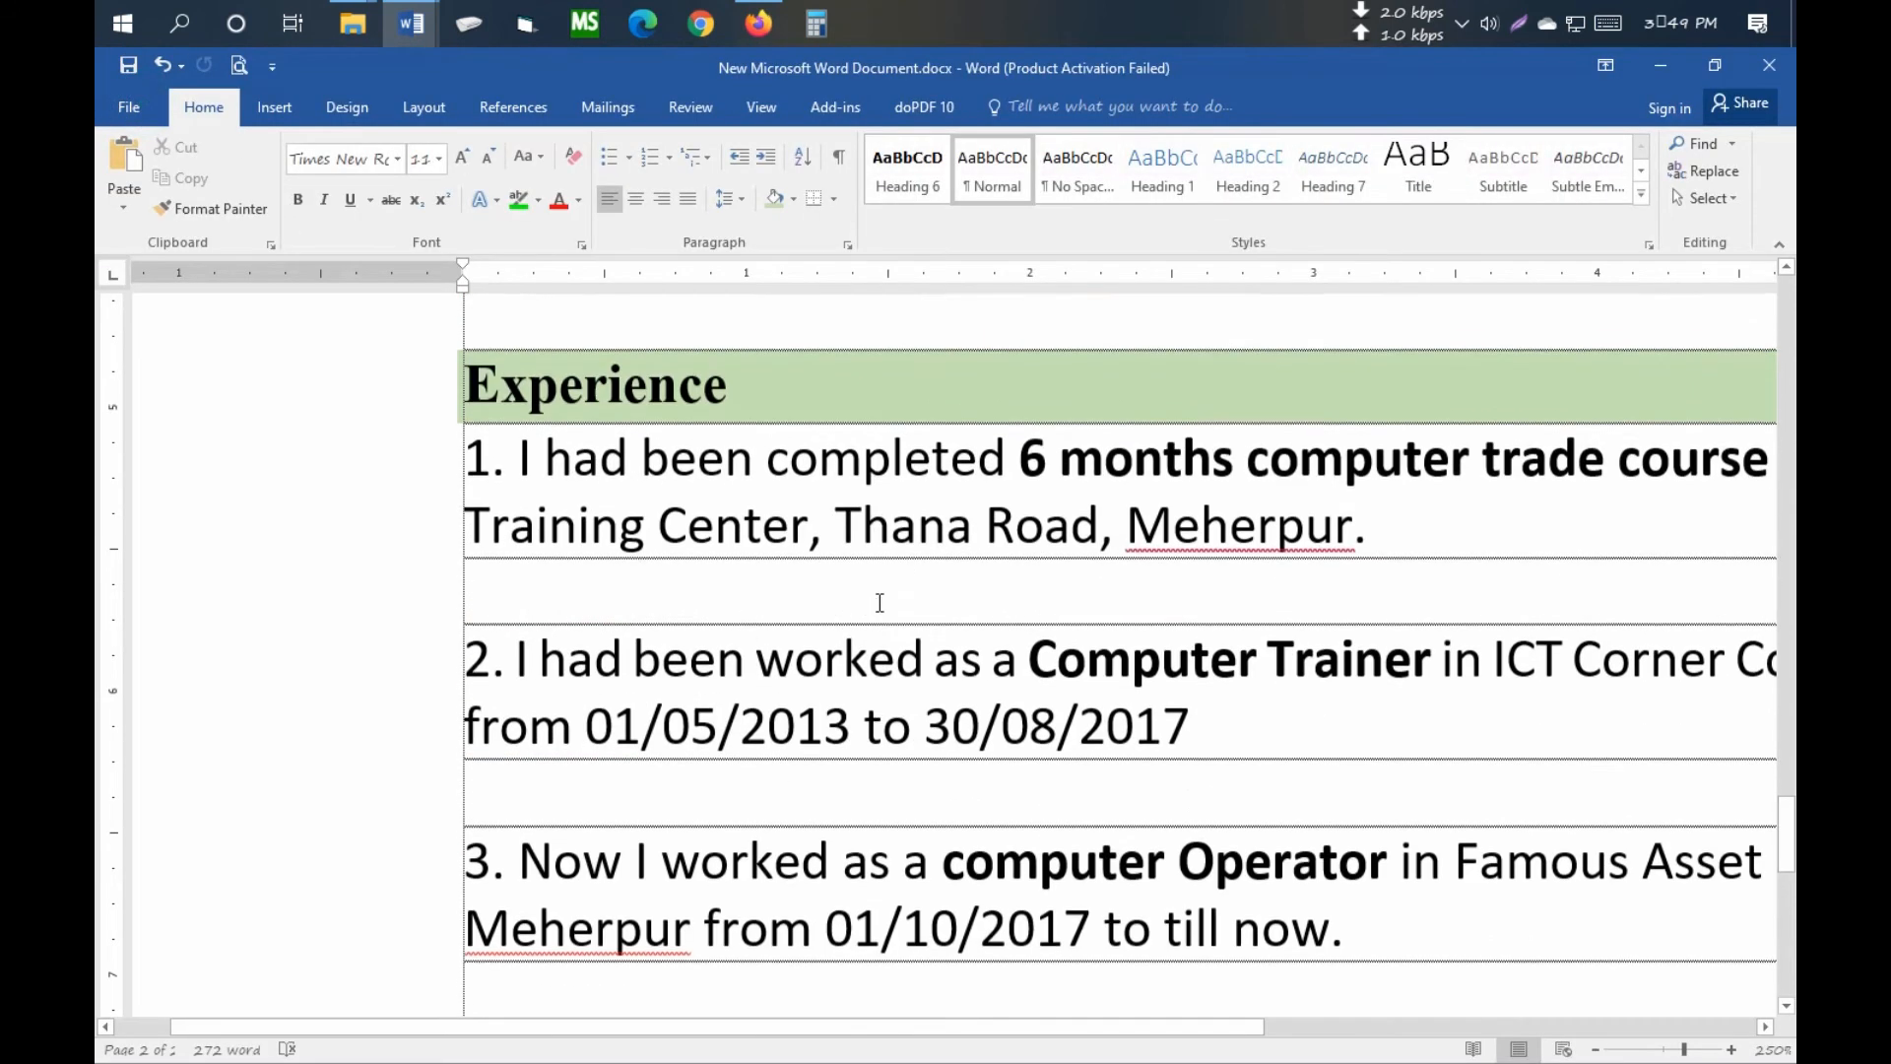
scroll(880, 603, "down", 11, "ctrl")
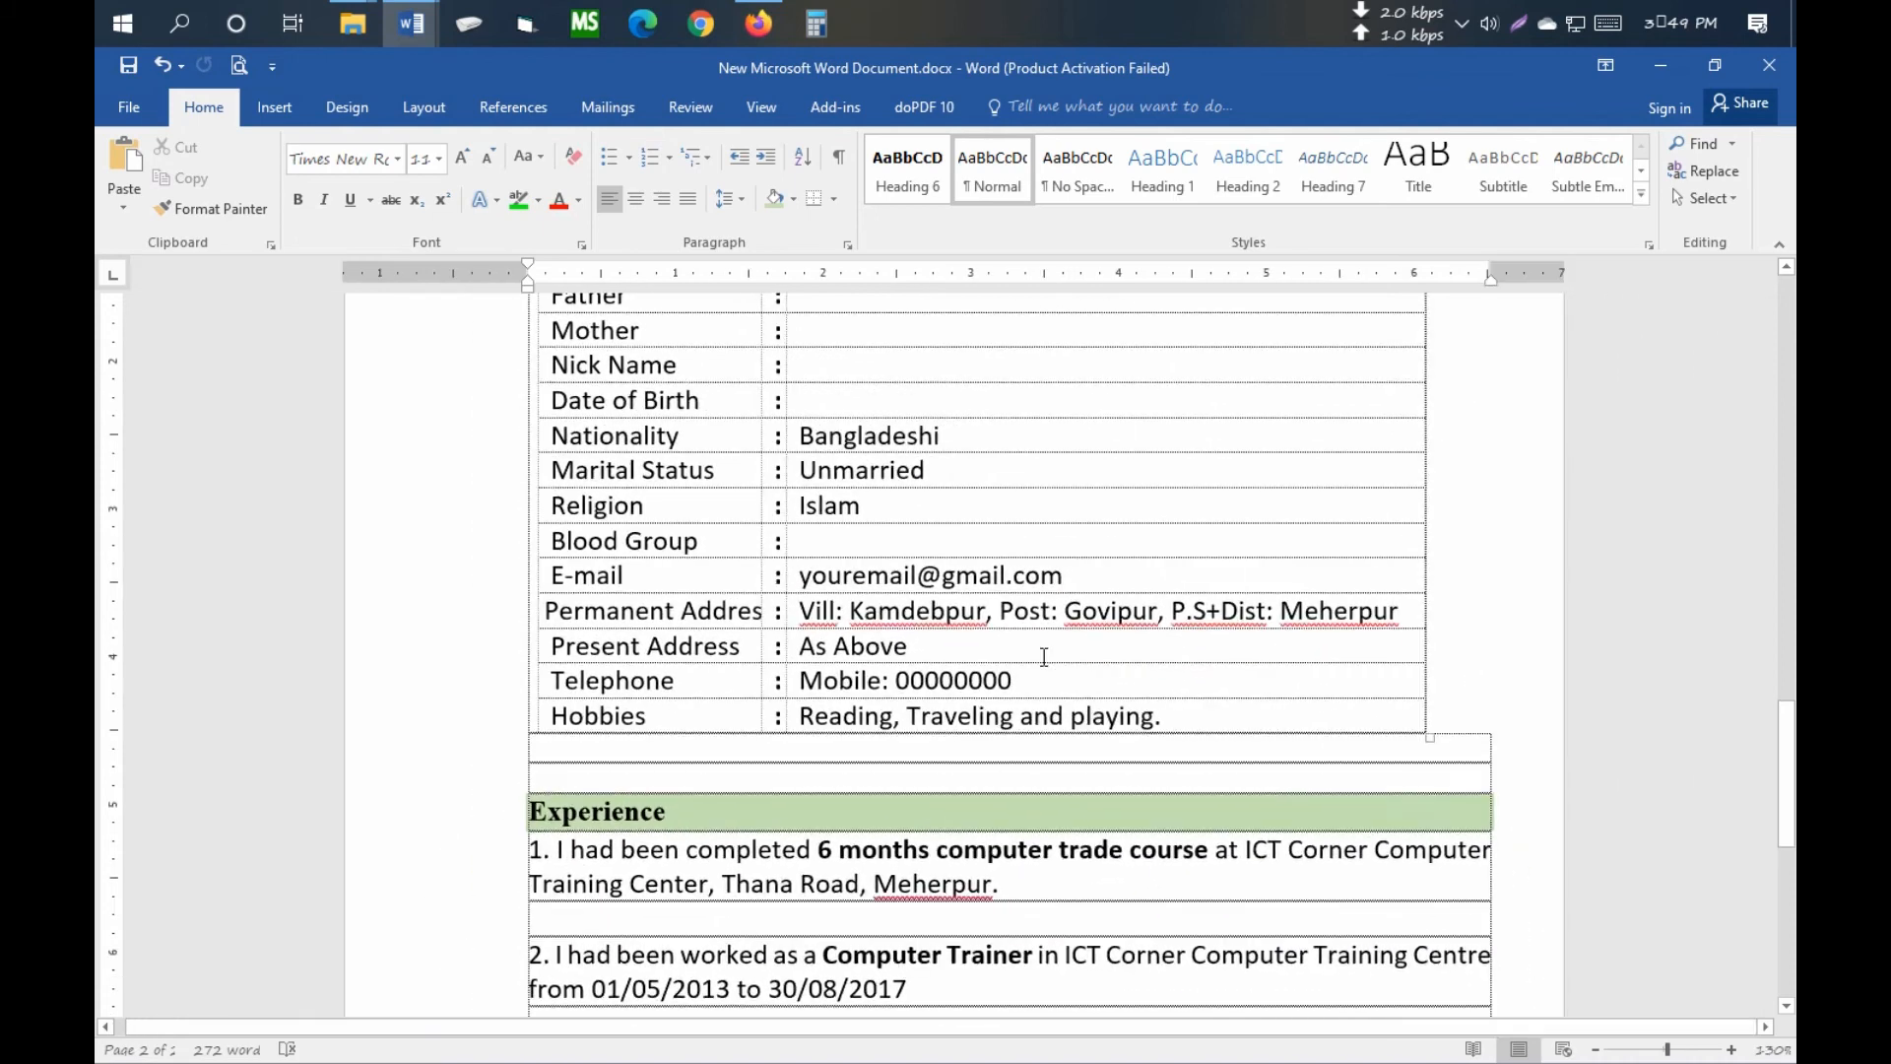
scroll(1032, 658, "down", 5)
scroll(1032, 658, "up", 10)
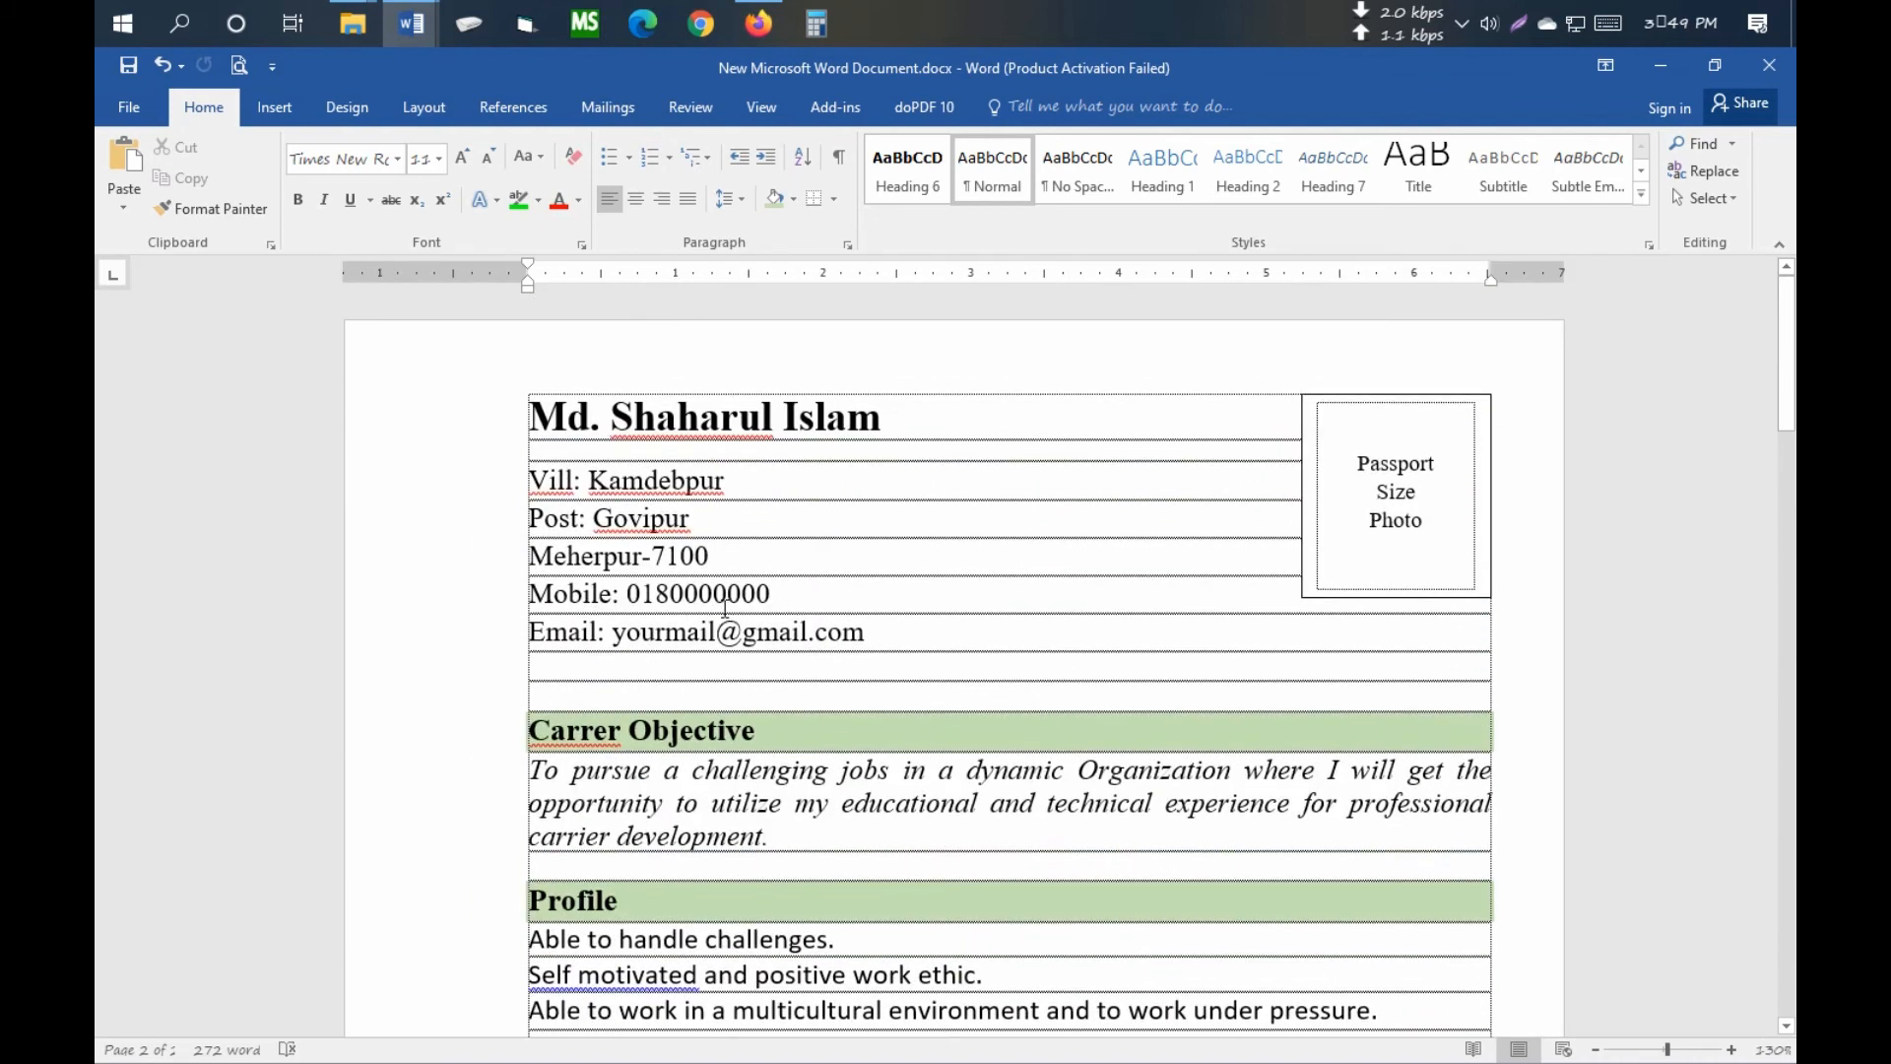
scroll(725, 602, "up", 5, "ctrl")
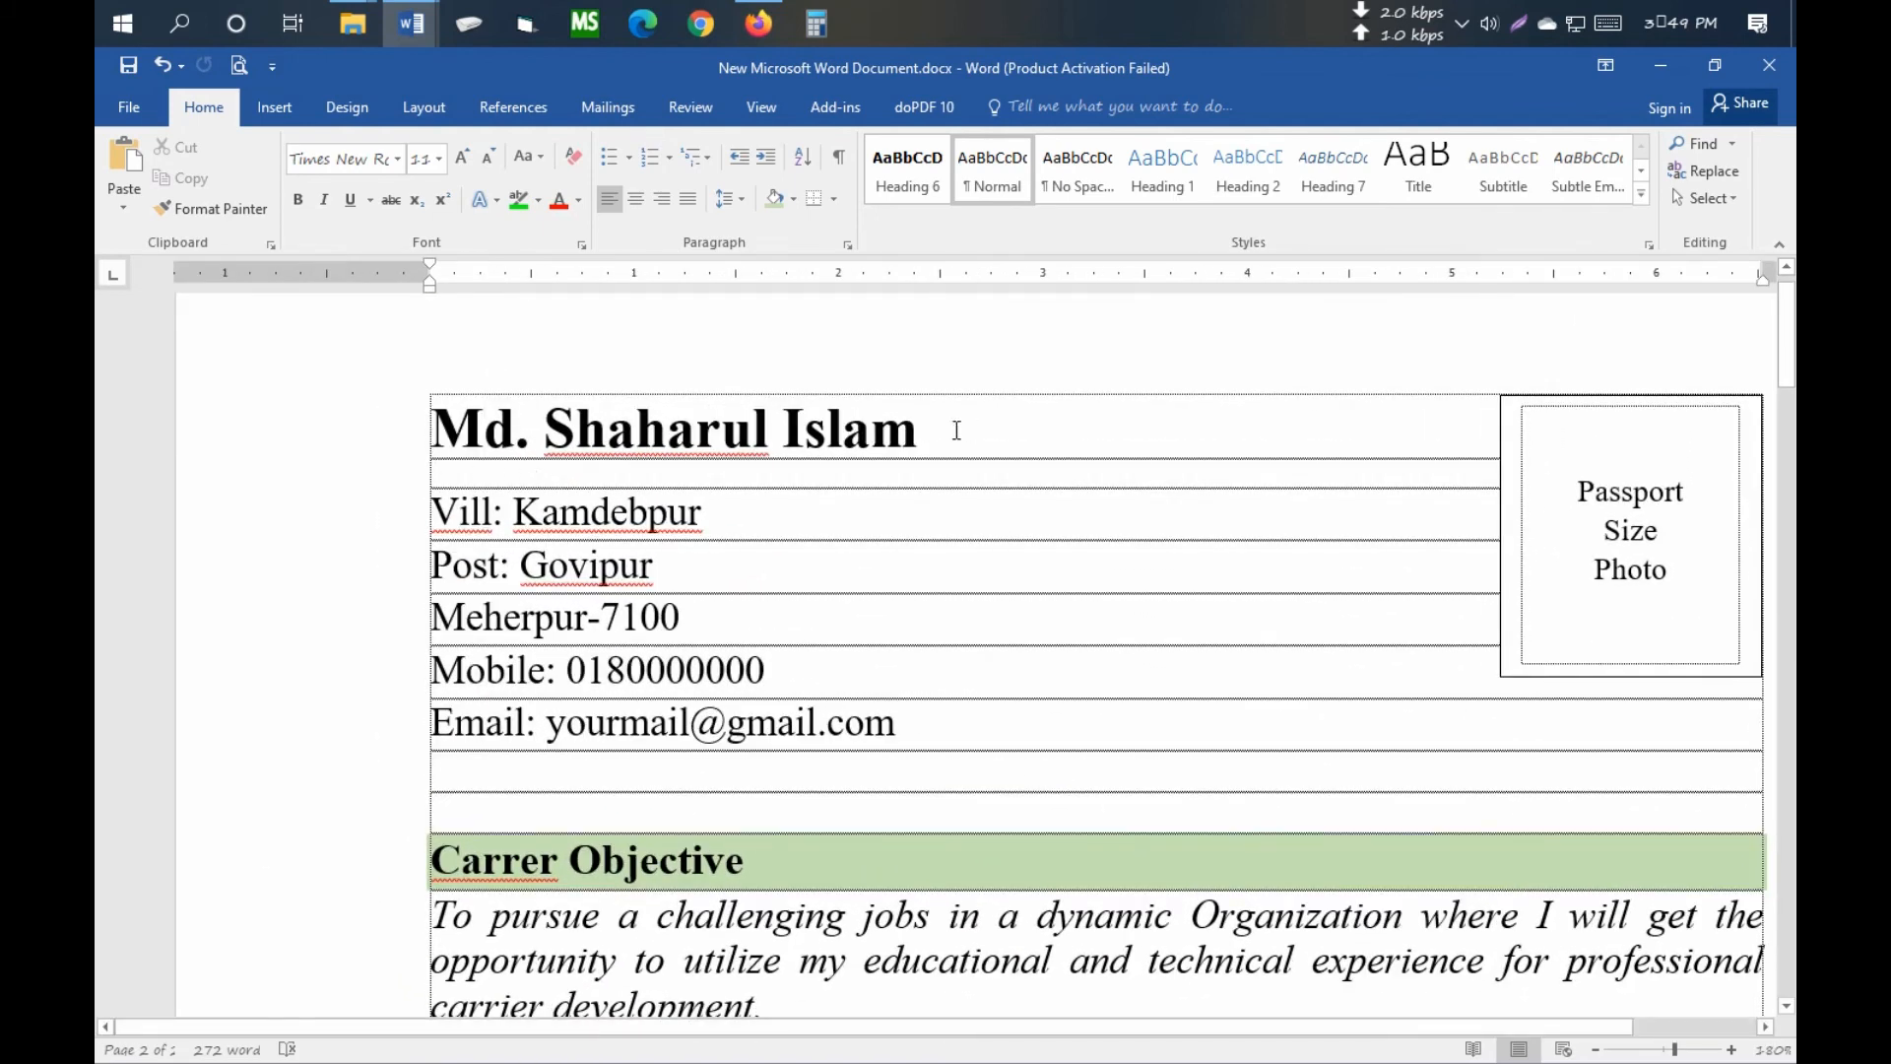
- Draw a straight line beneath the name heading
left_click(275, 106)
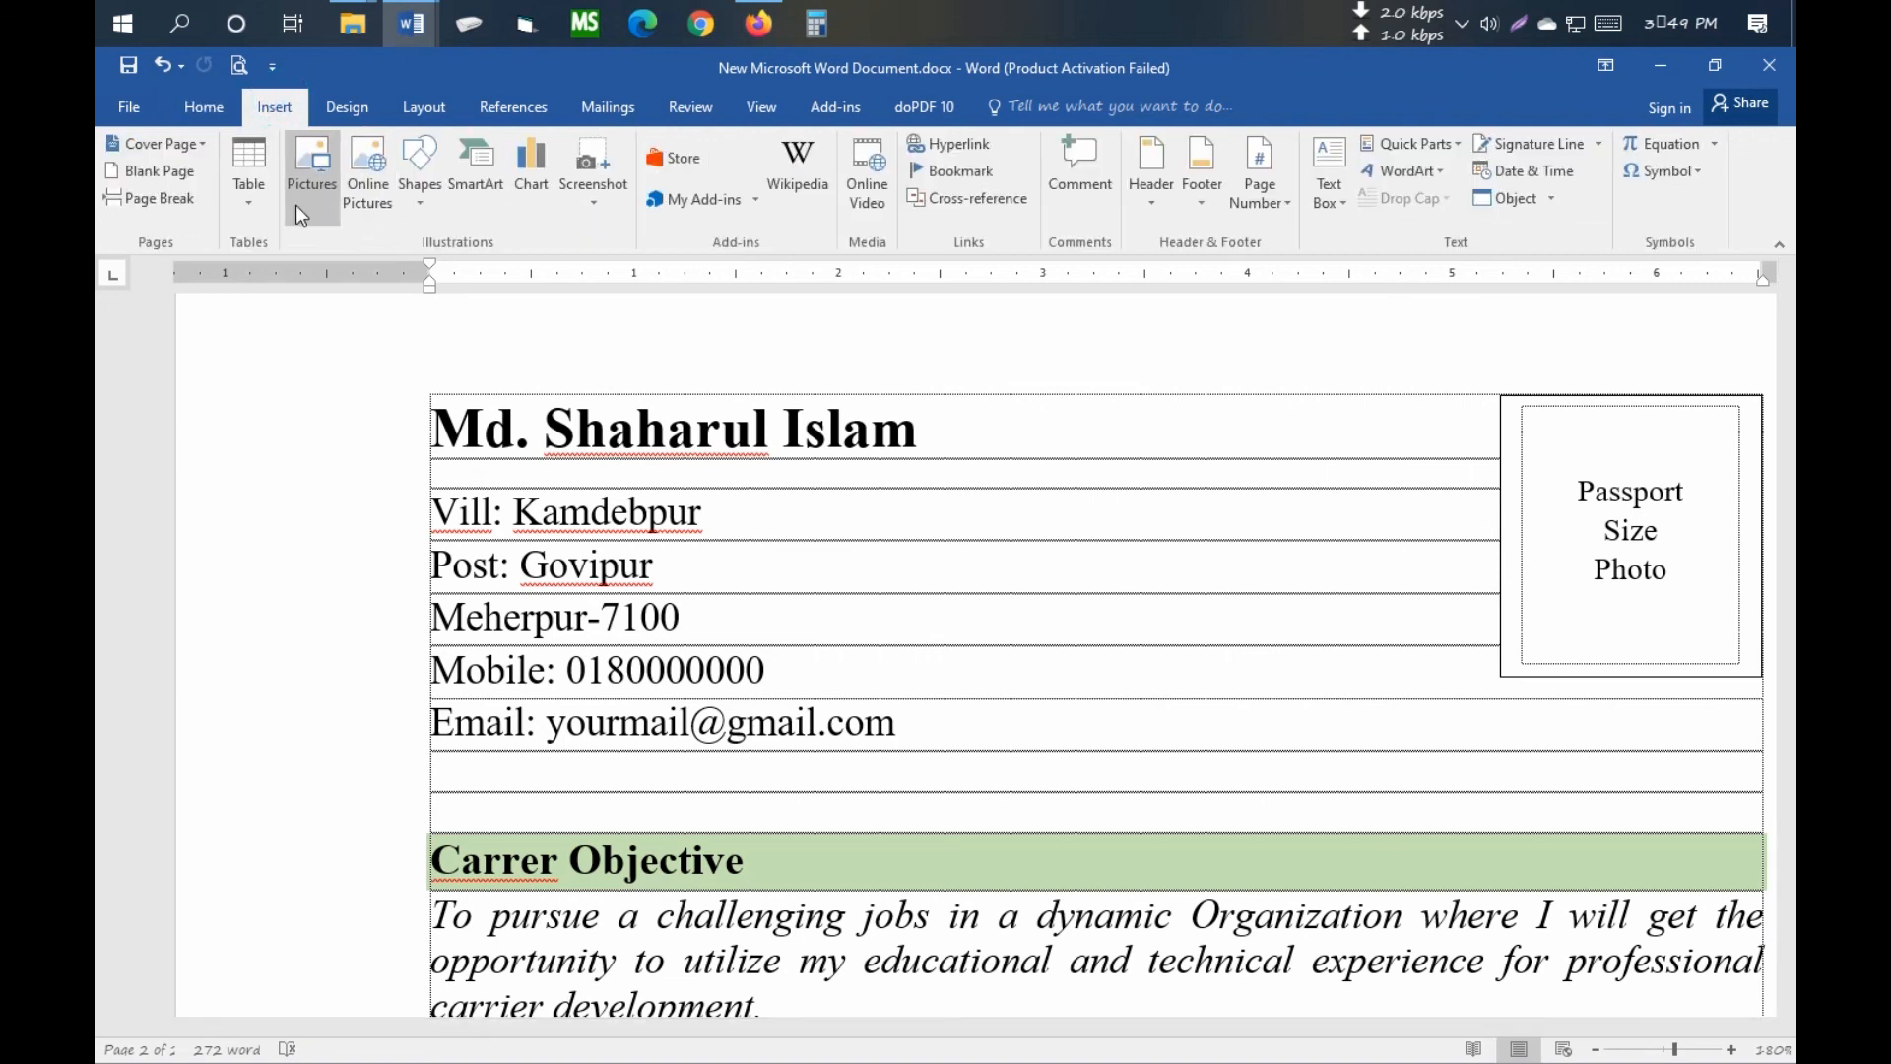
left_click(420, 177)
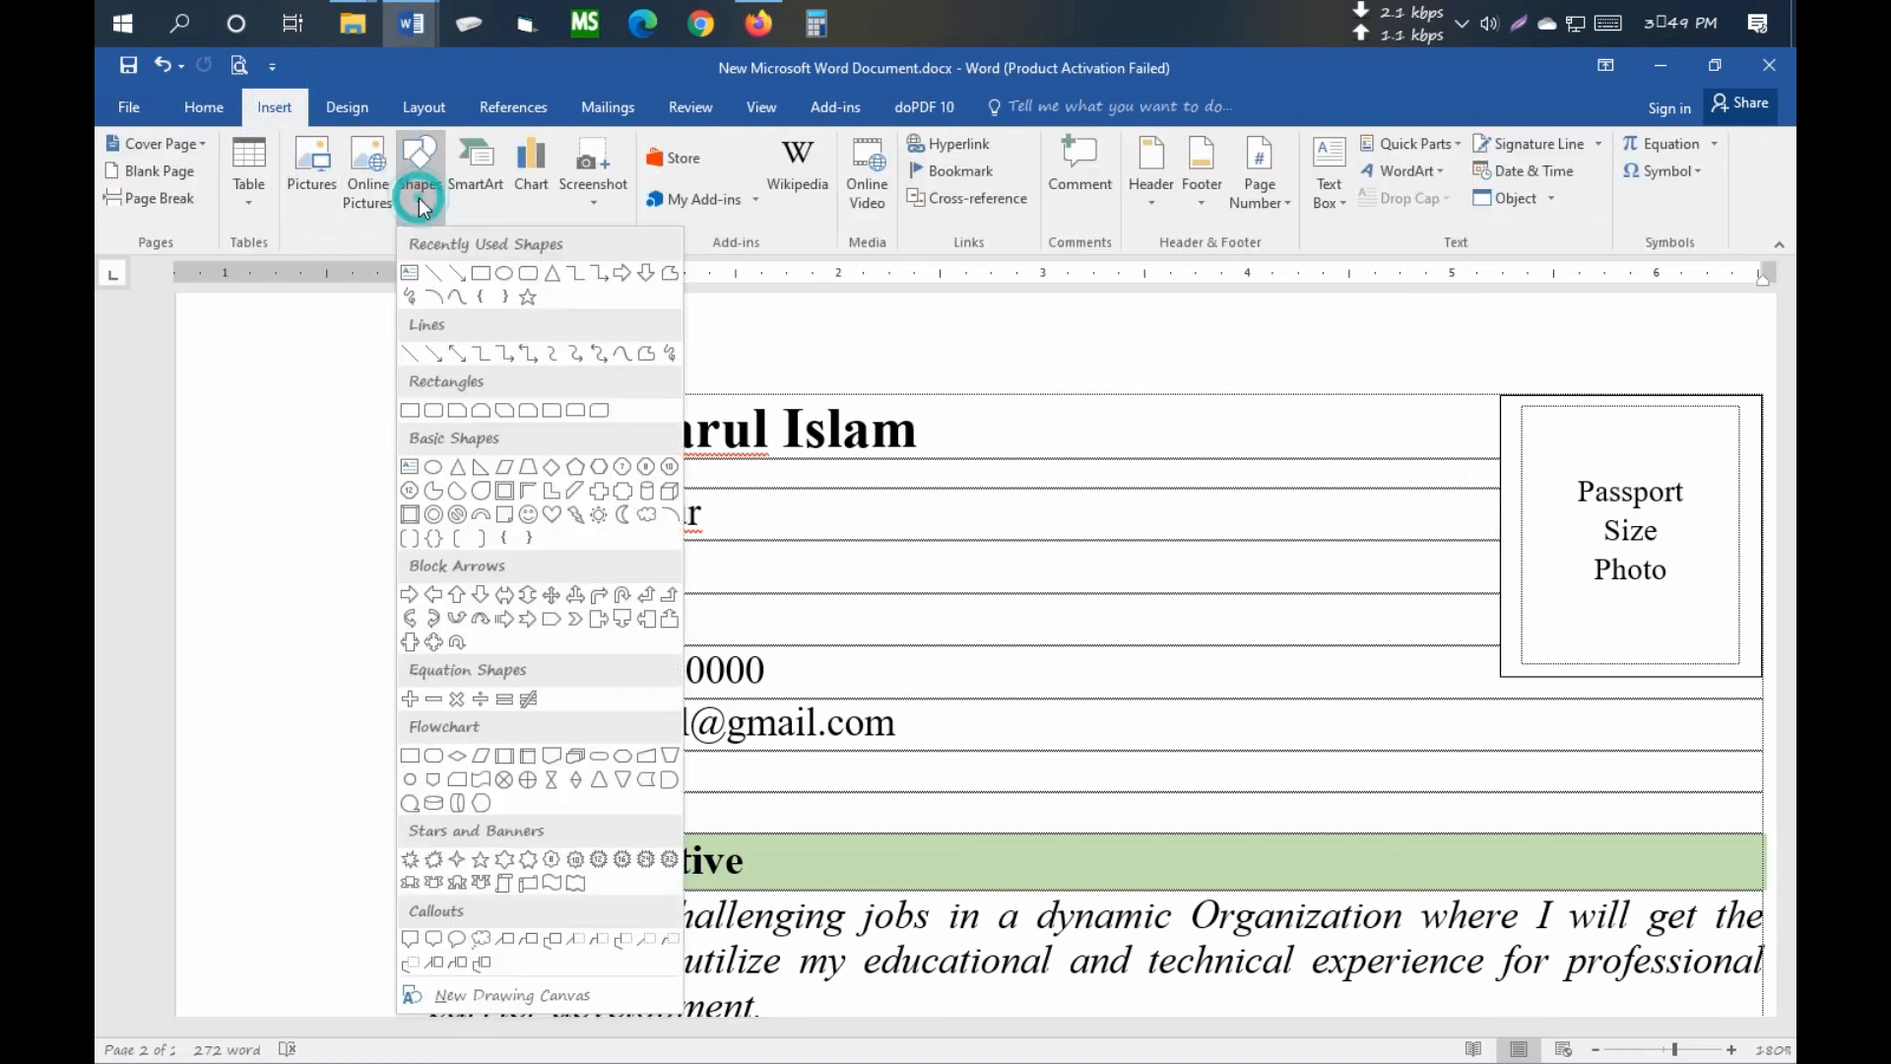
left_click(425, 266)
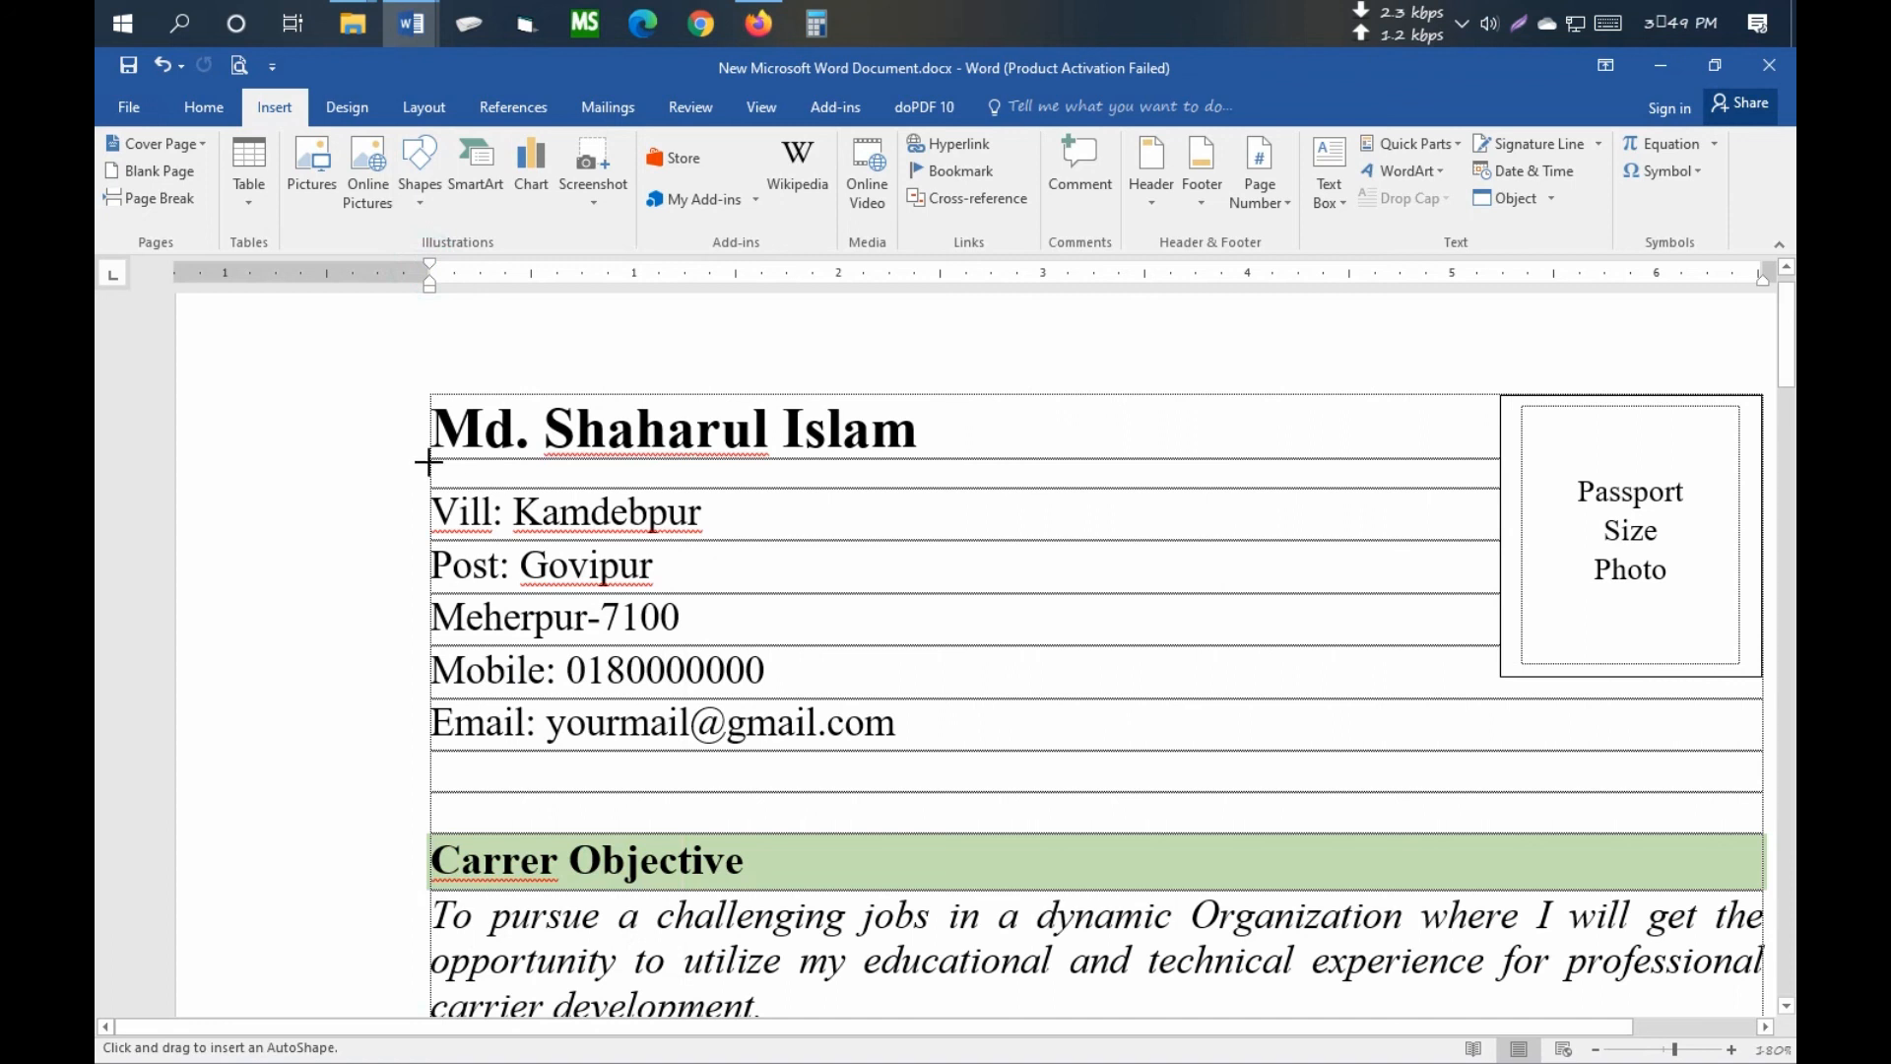
left_click_drag(430, 459, 794, 462)
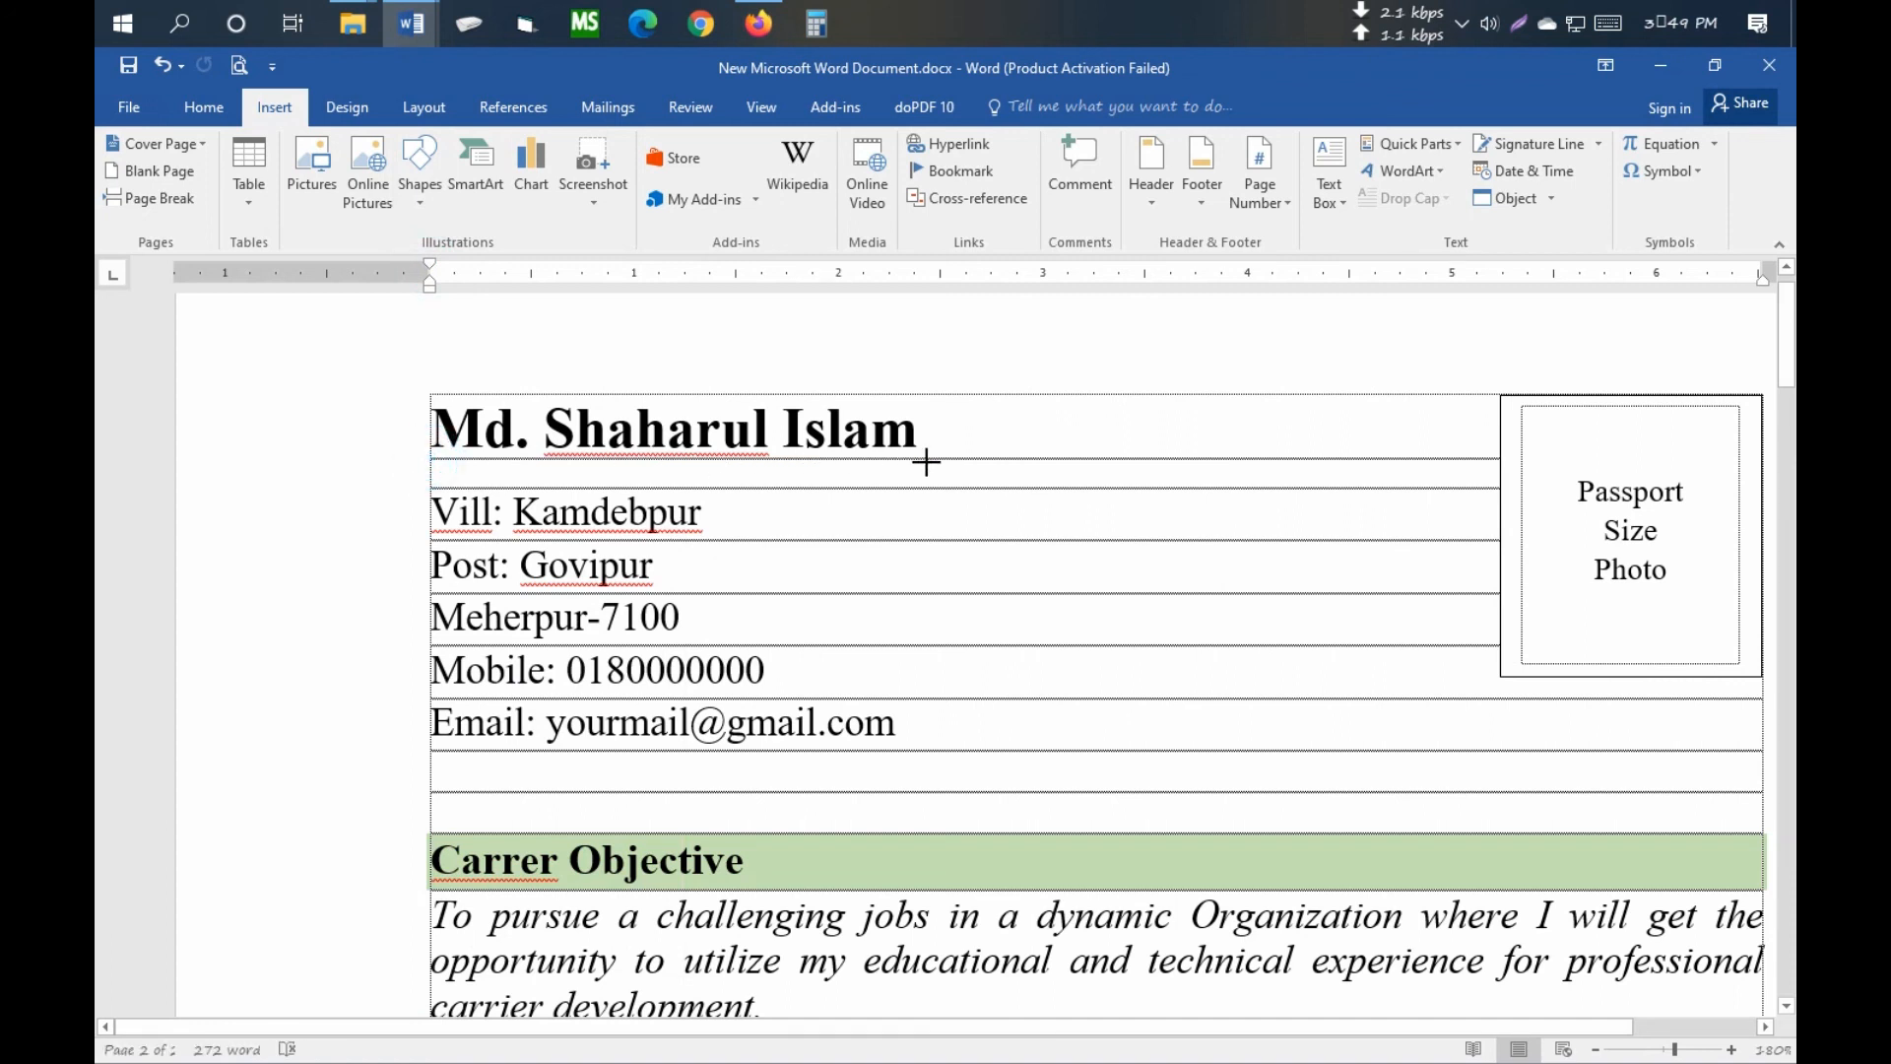
left_click_drag(926, 462, 927, 460)
- Make the name underline black at 1 pt weight and preview the printout
left_click(690, 171)
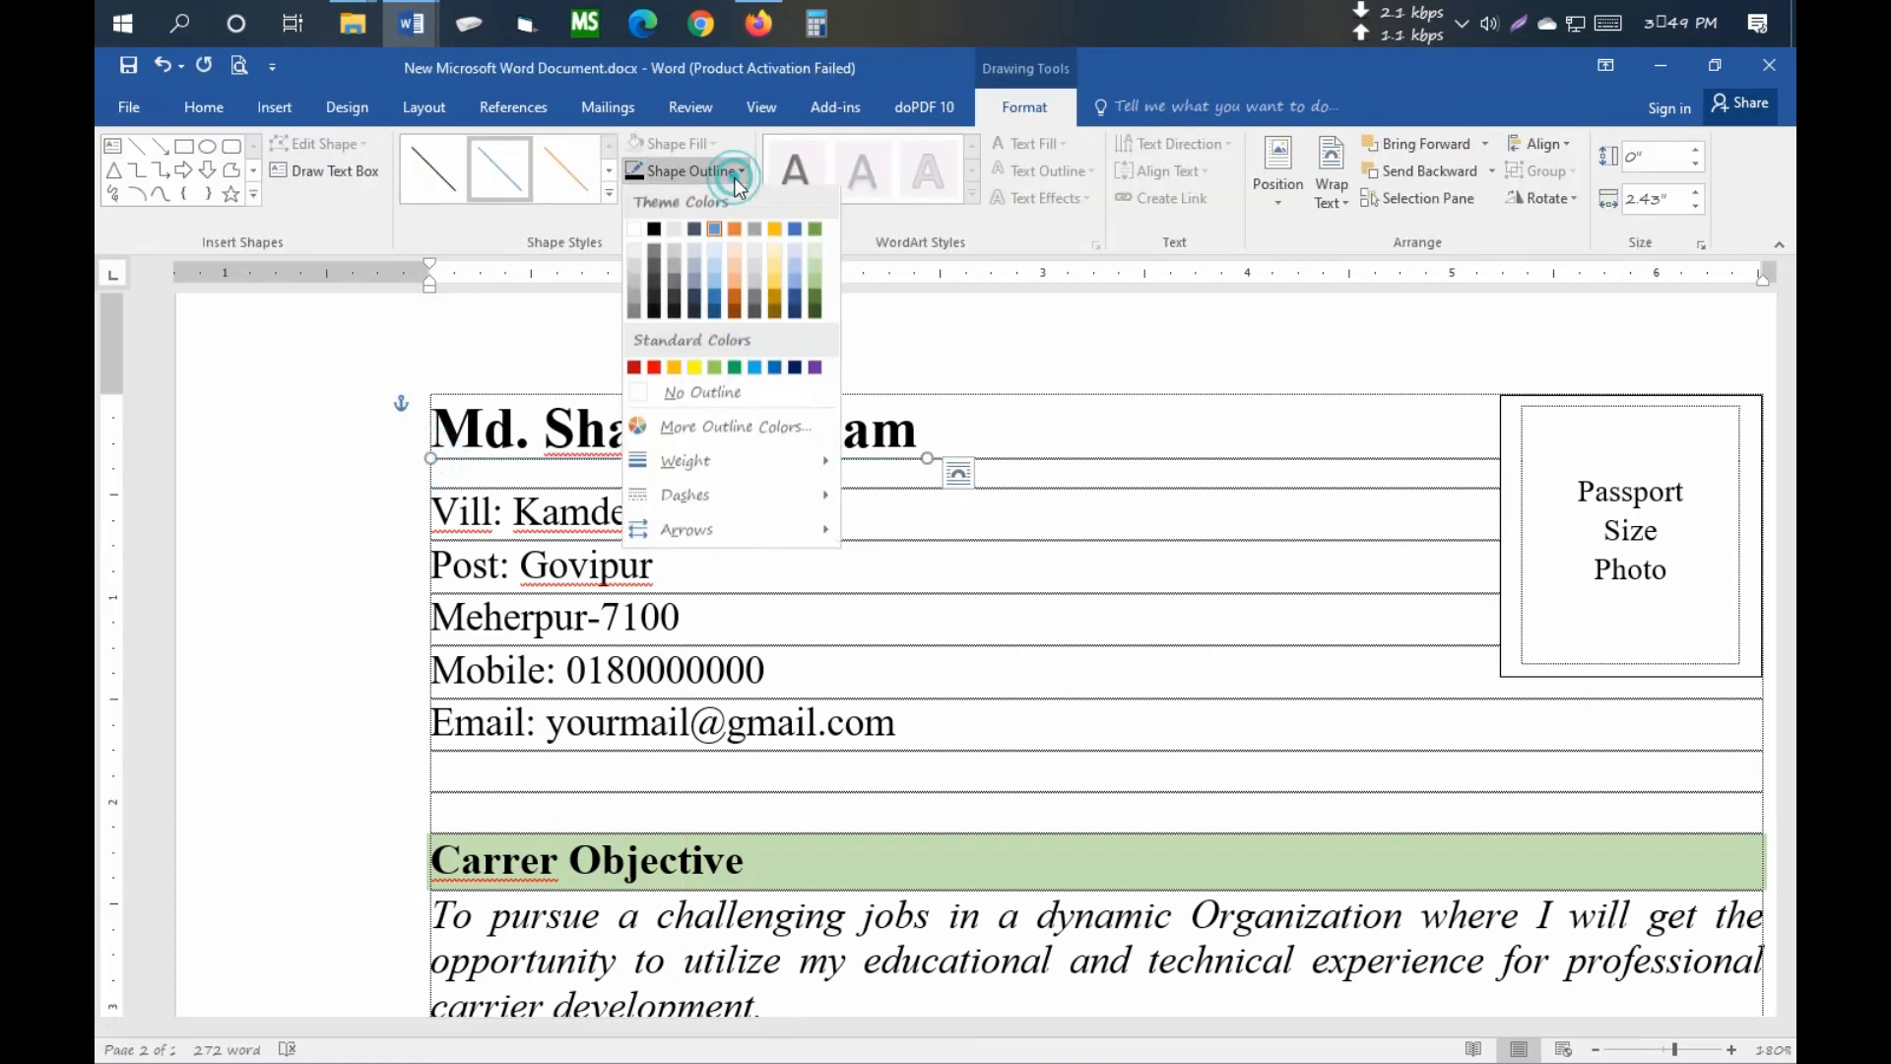
left_click(654, 232)
left_click(689, 172)
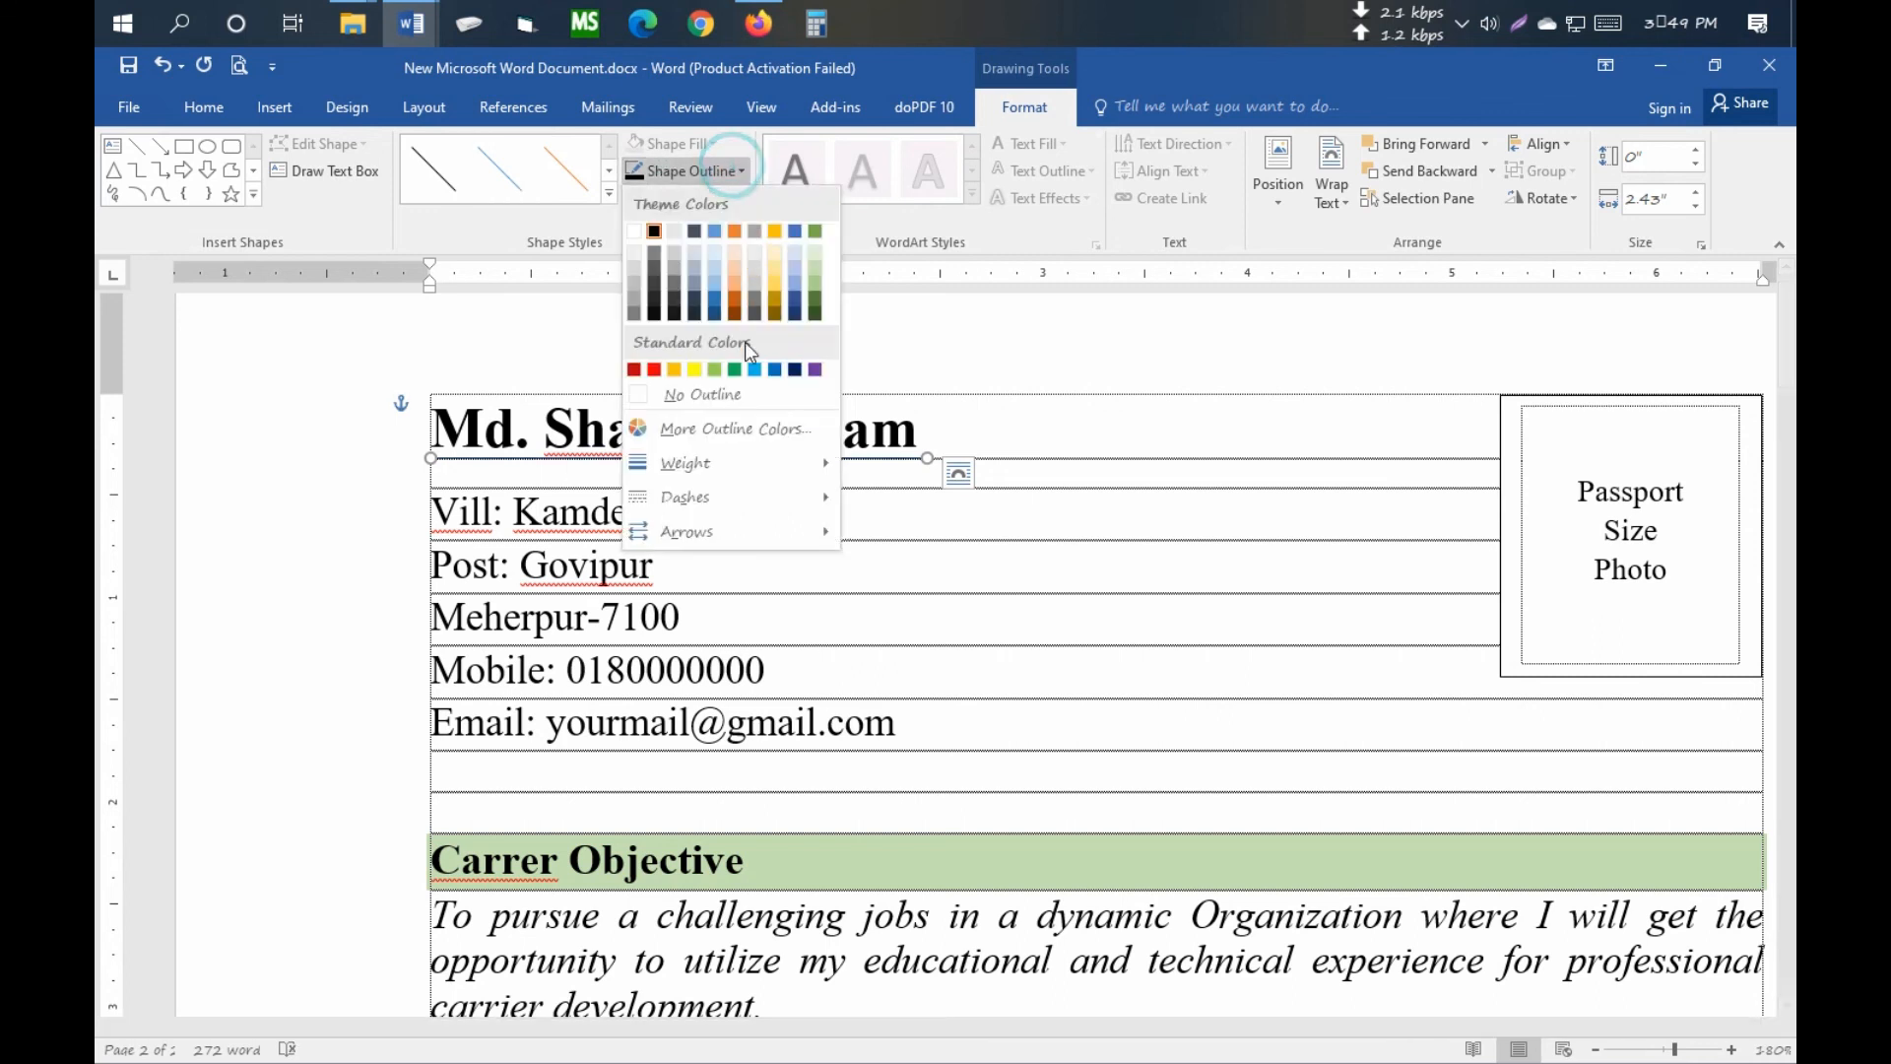
mouse_move(766, 463)
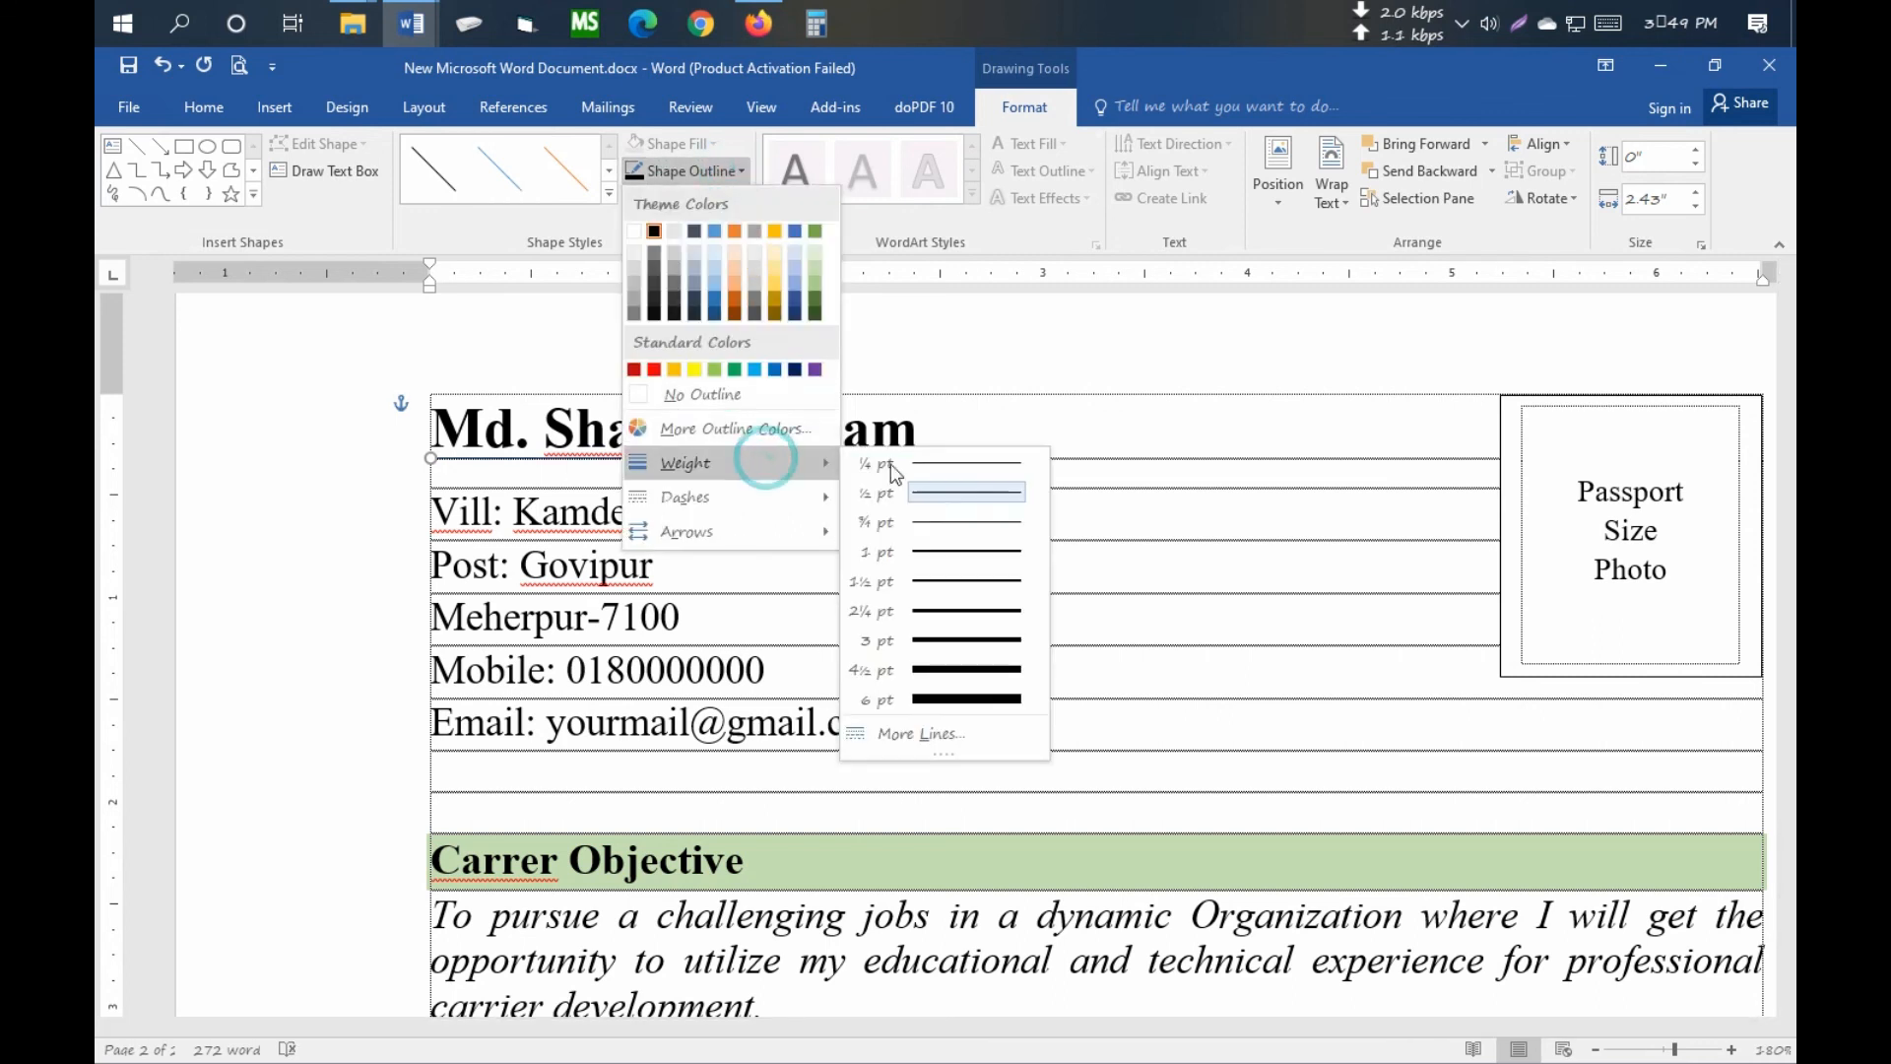
left_click(966, 551)
left_click(1064, 528)
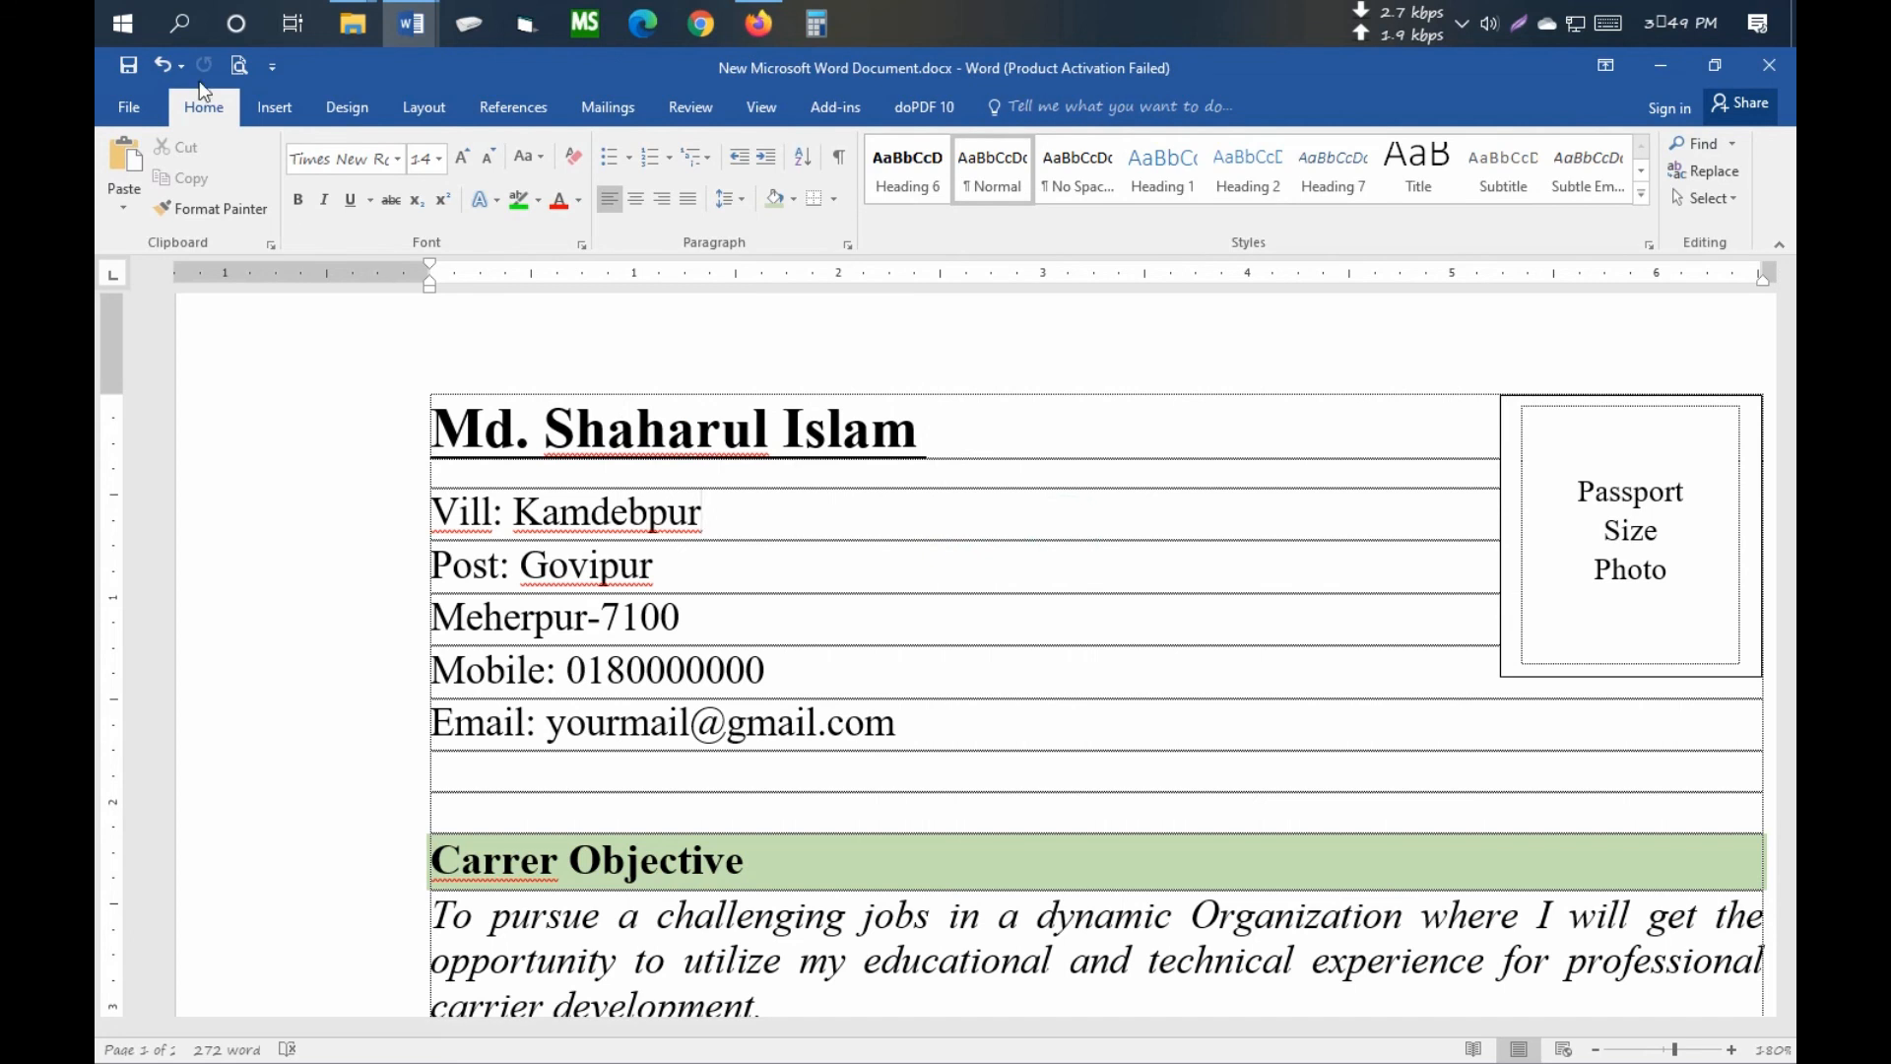
left_click(239, 69)
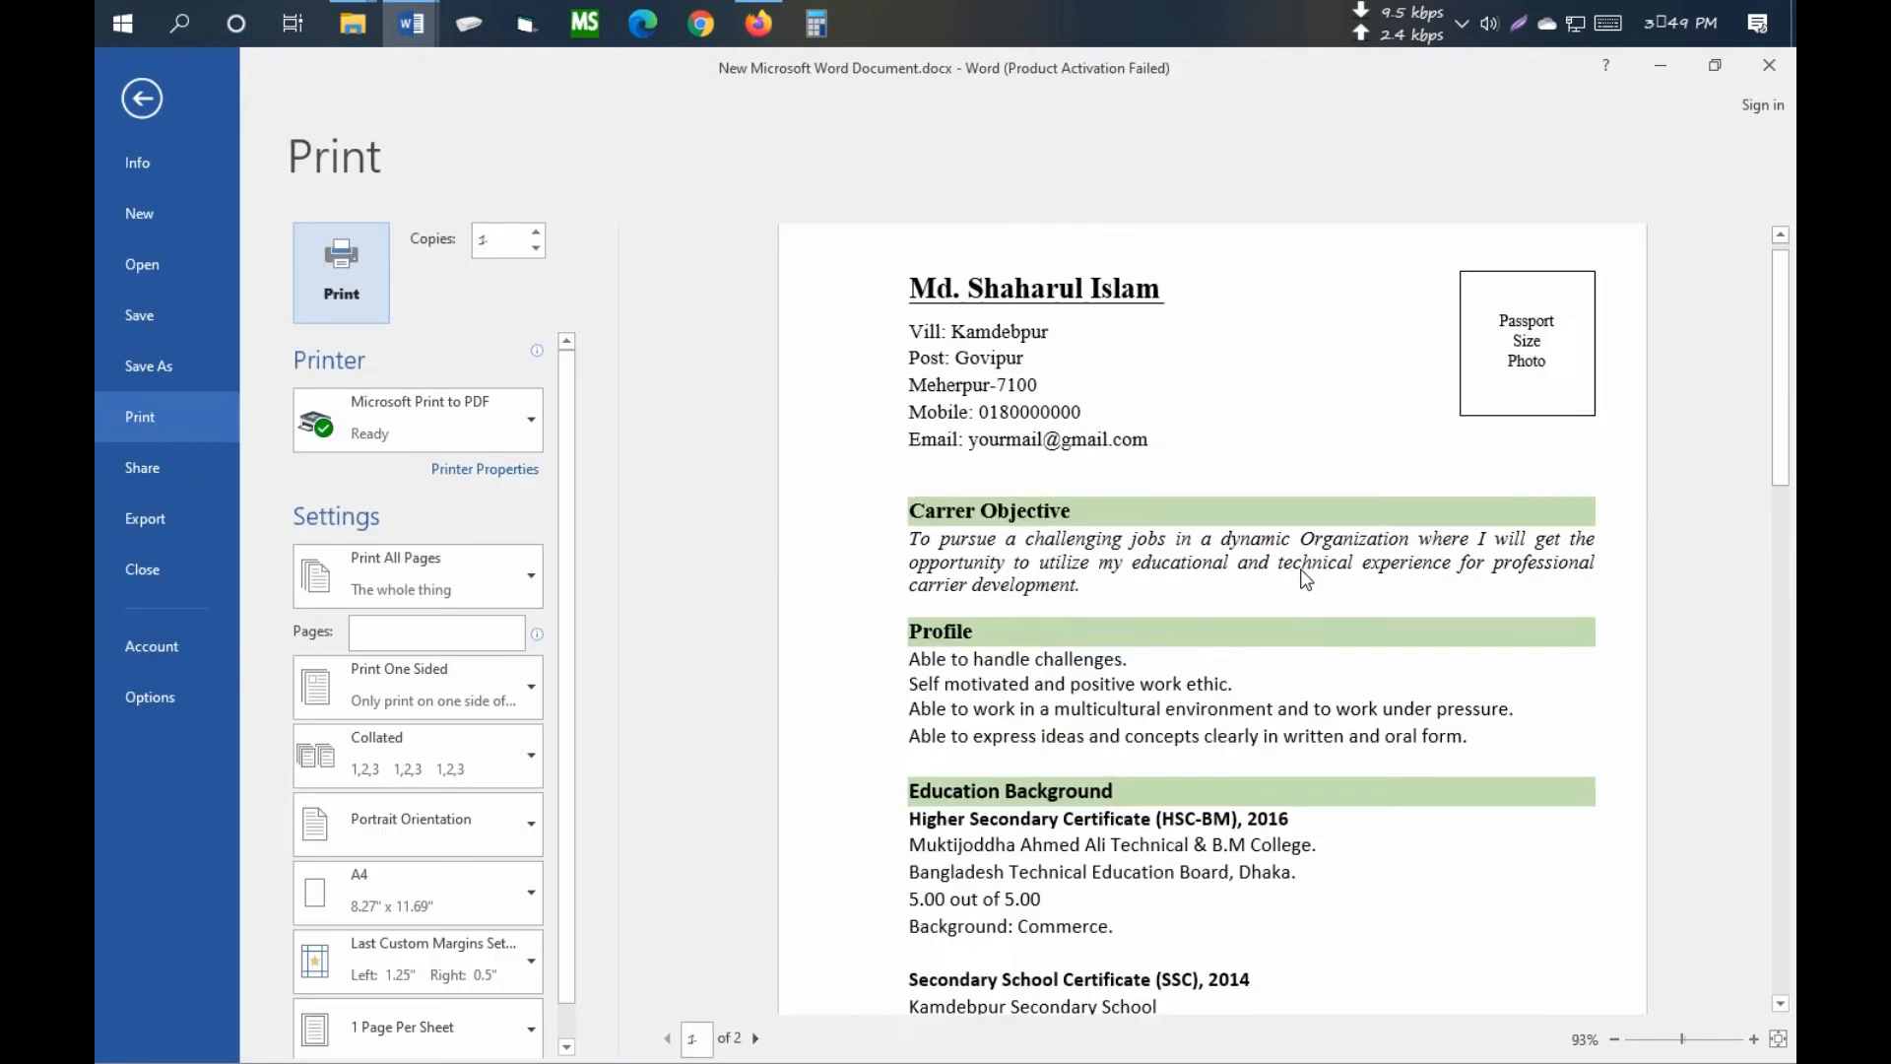
scroll(1230, 495, "up", 1)
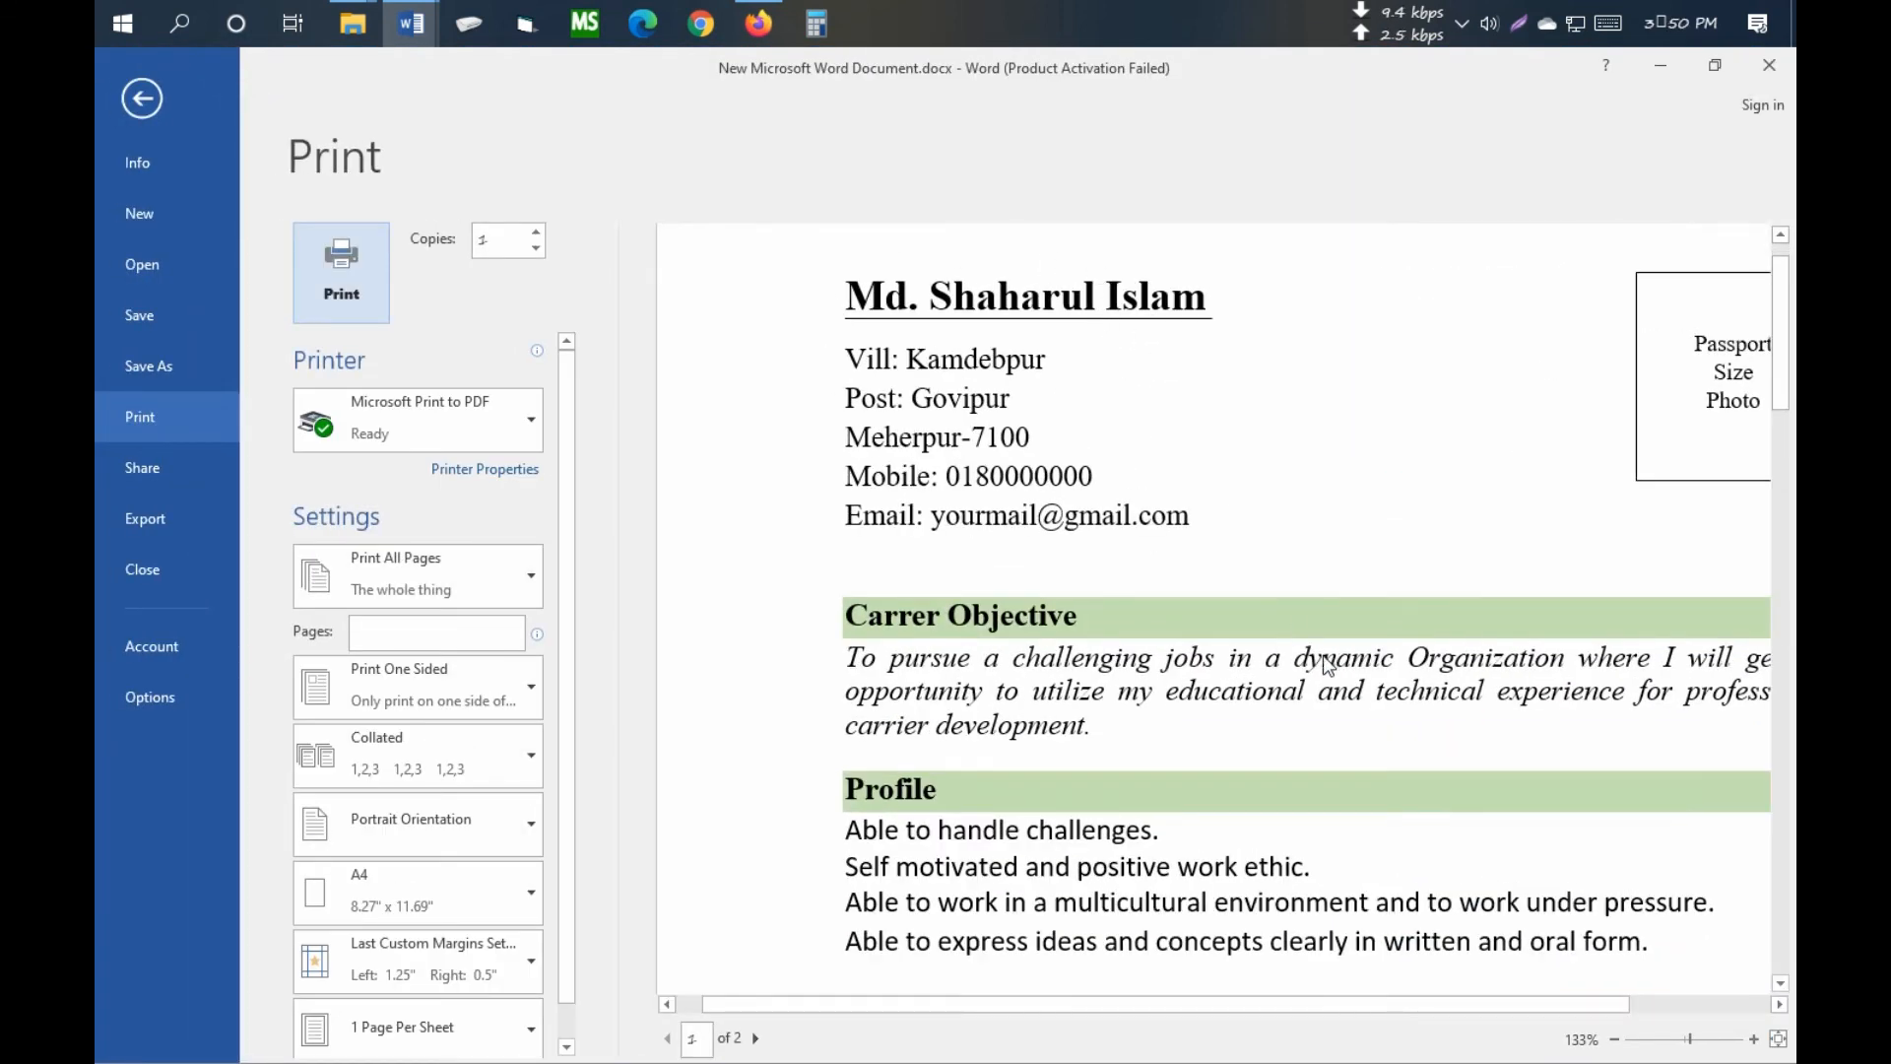
scroll(1324, 656, "down", 5)
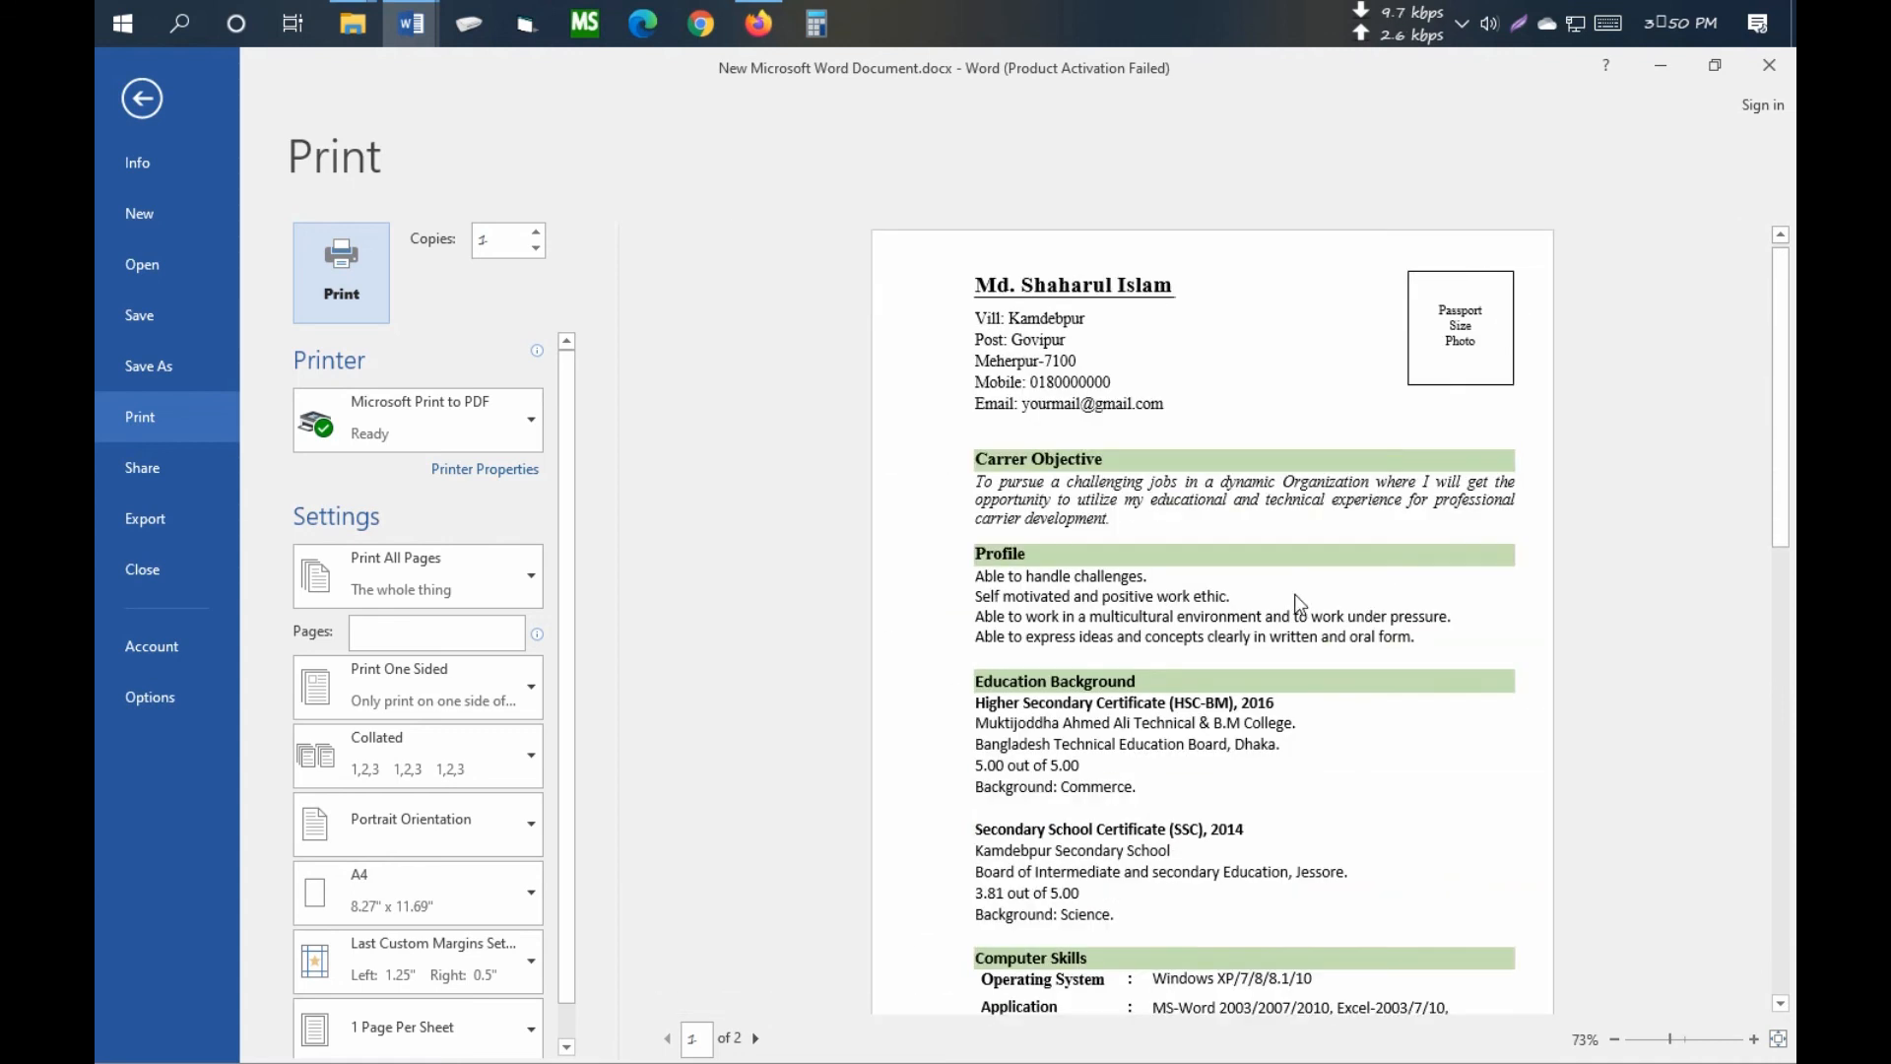
scroll(1297, 603, "up", 5)
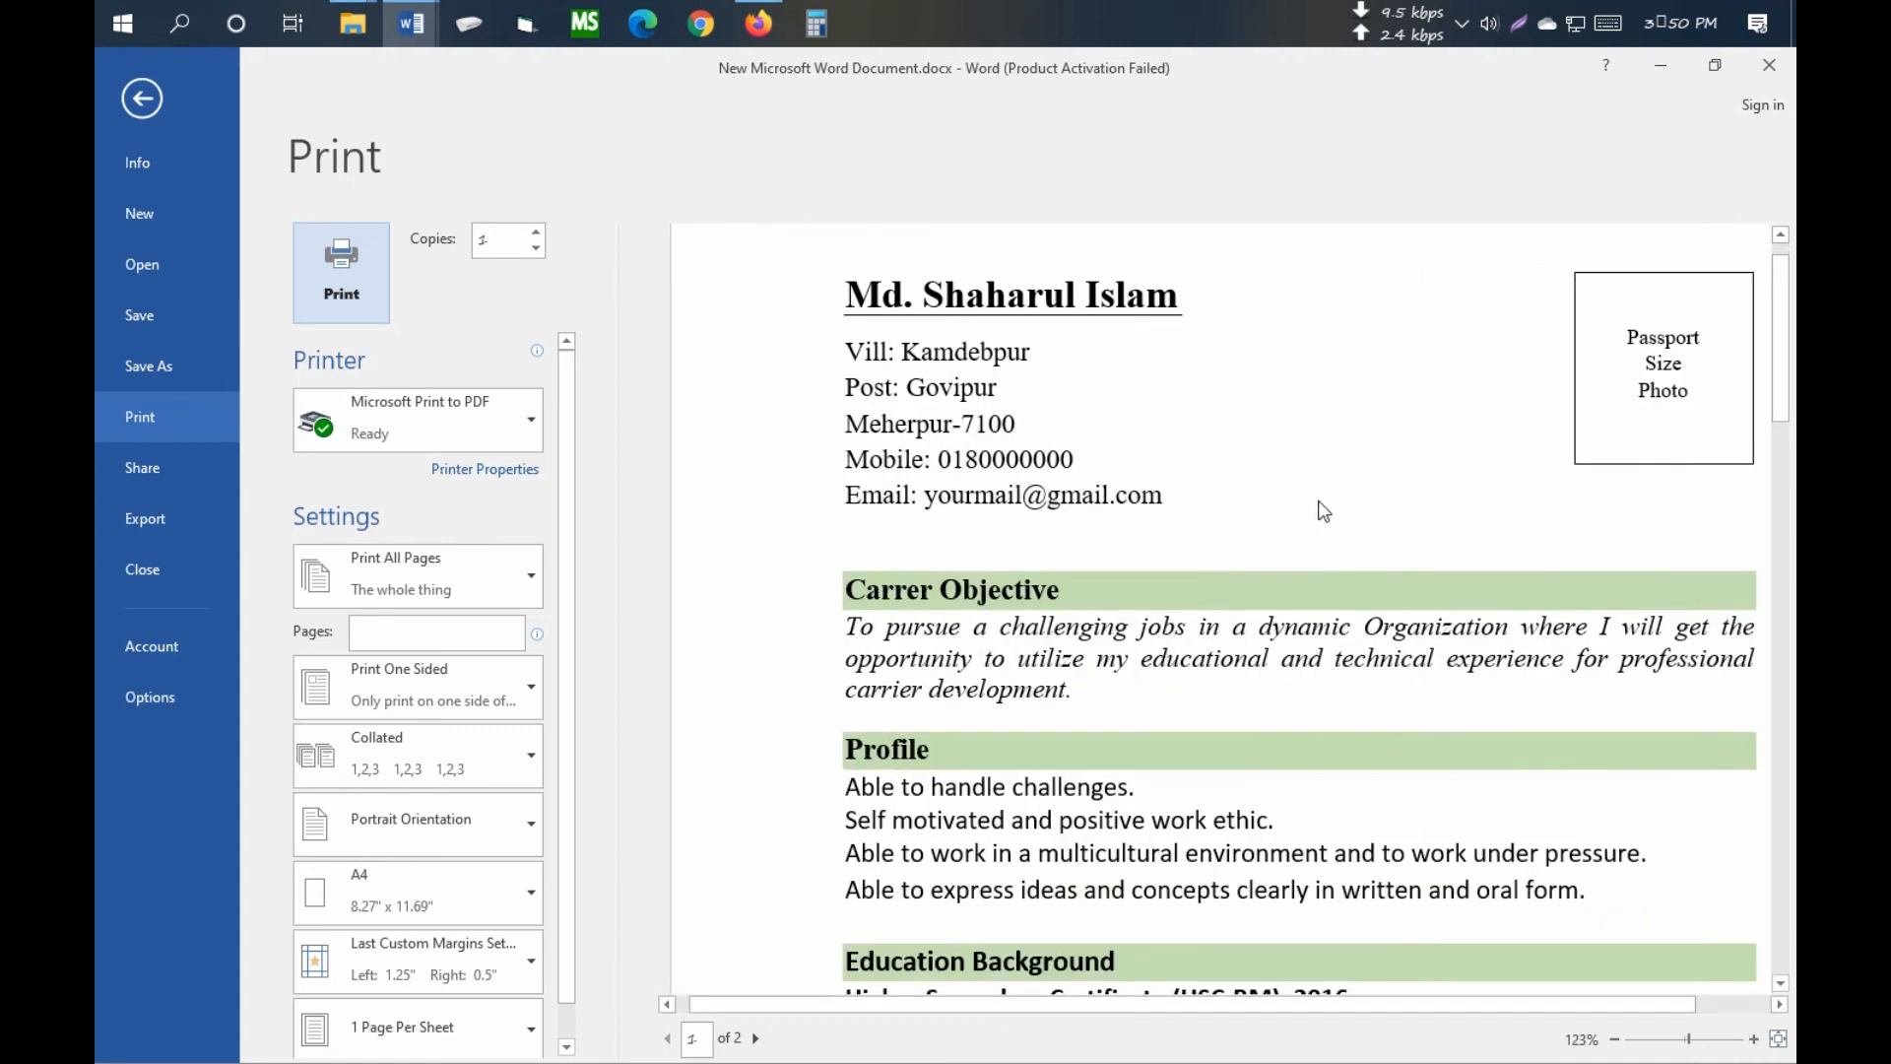
scroll(1324, 512, "down", 1)
scroll(1191, 546, "down", 5)
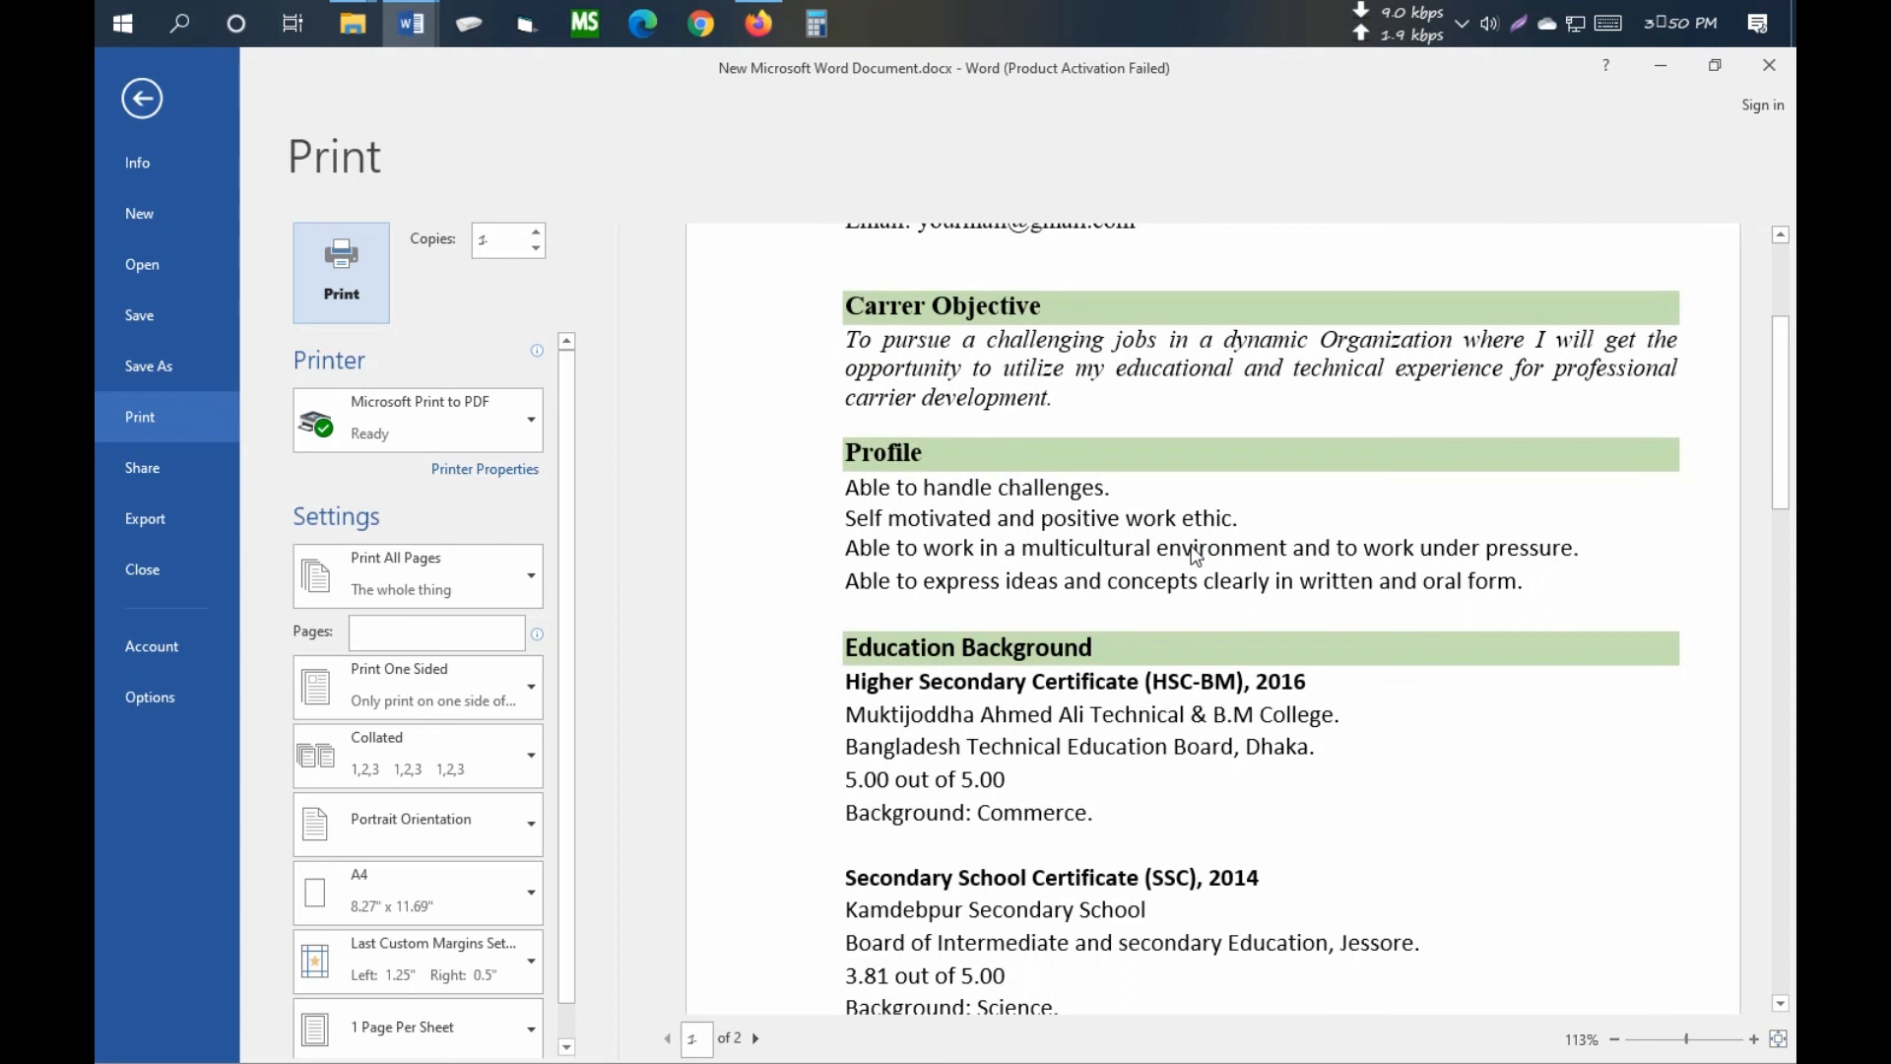
scroll(1196, 554, "down", 8)
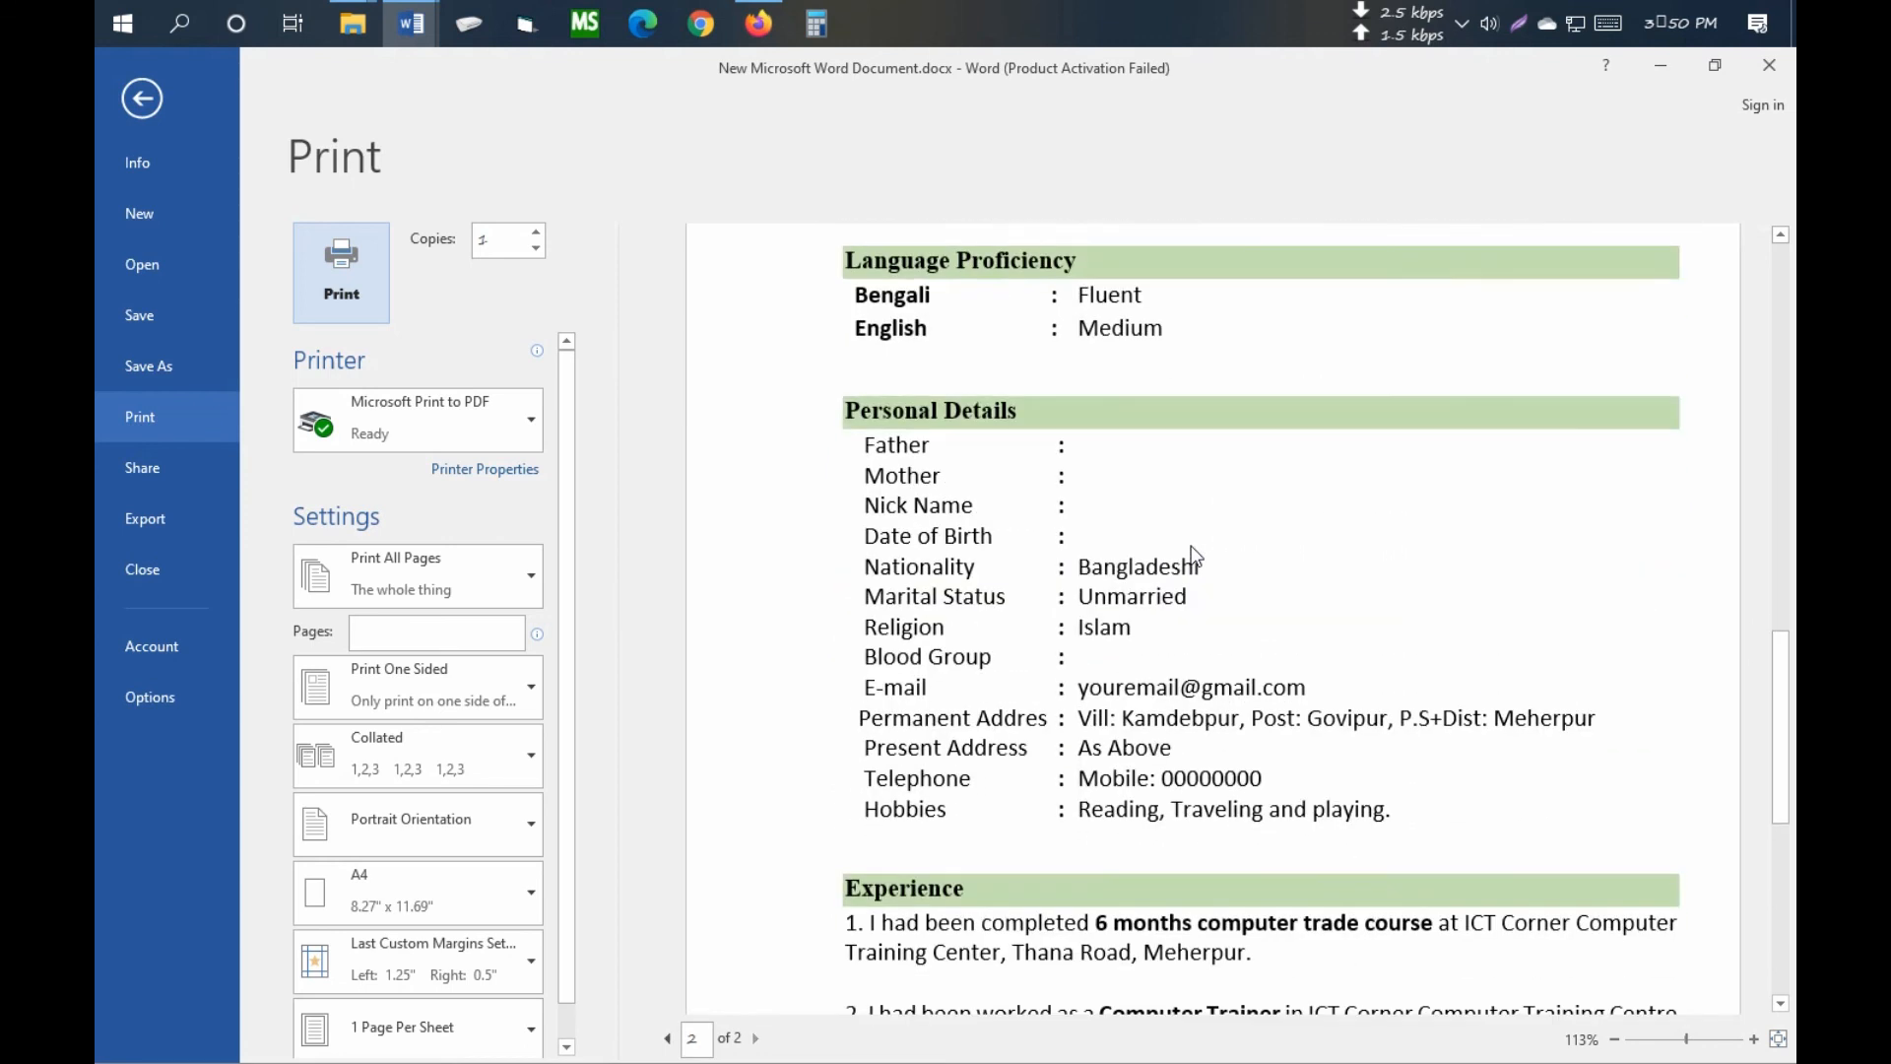
scroll(1195, 555, "up", 2)
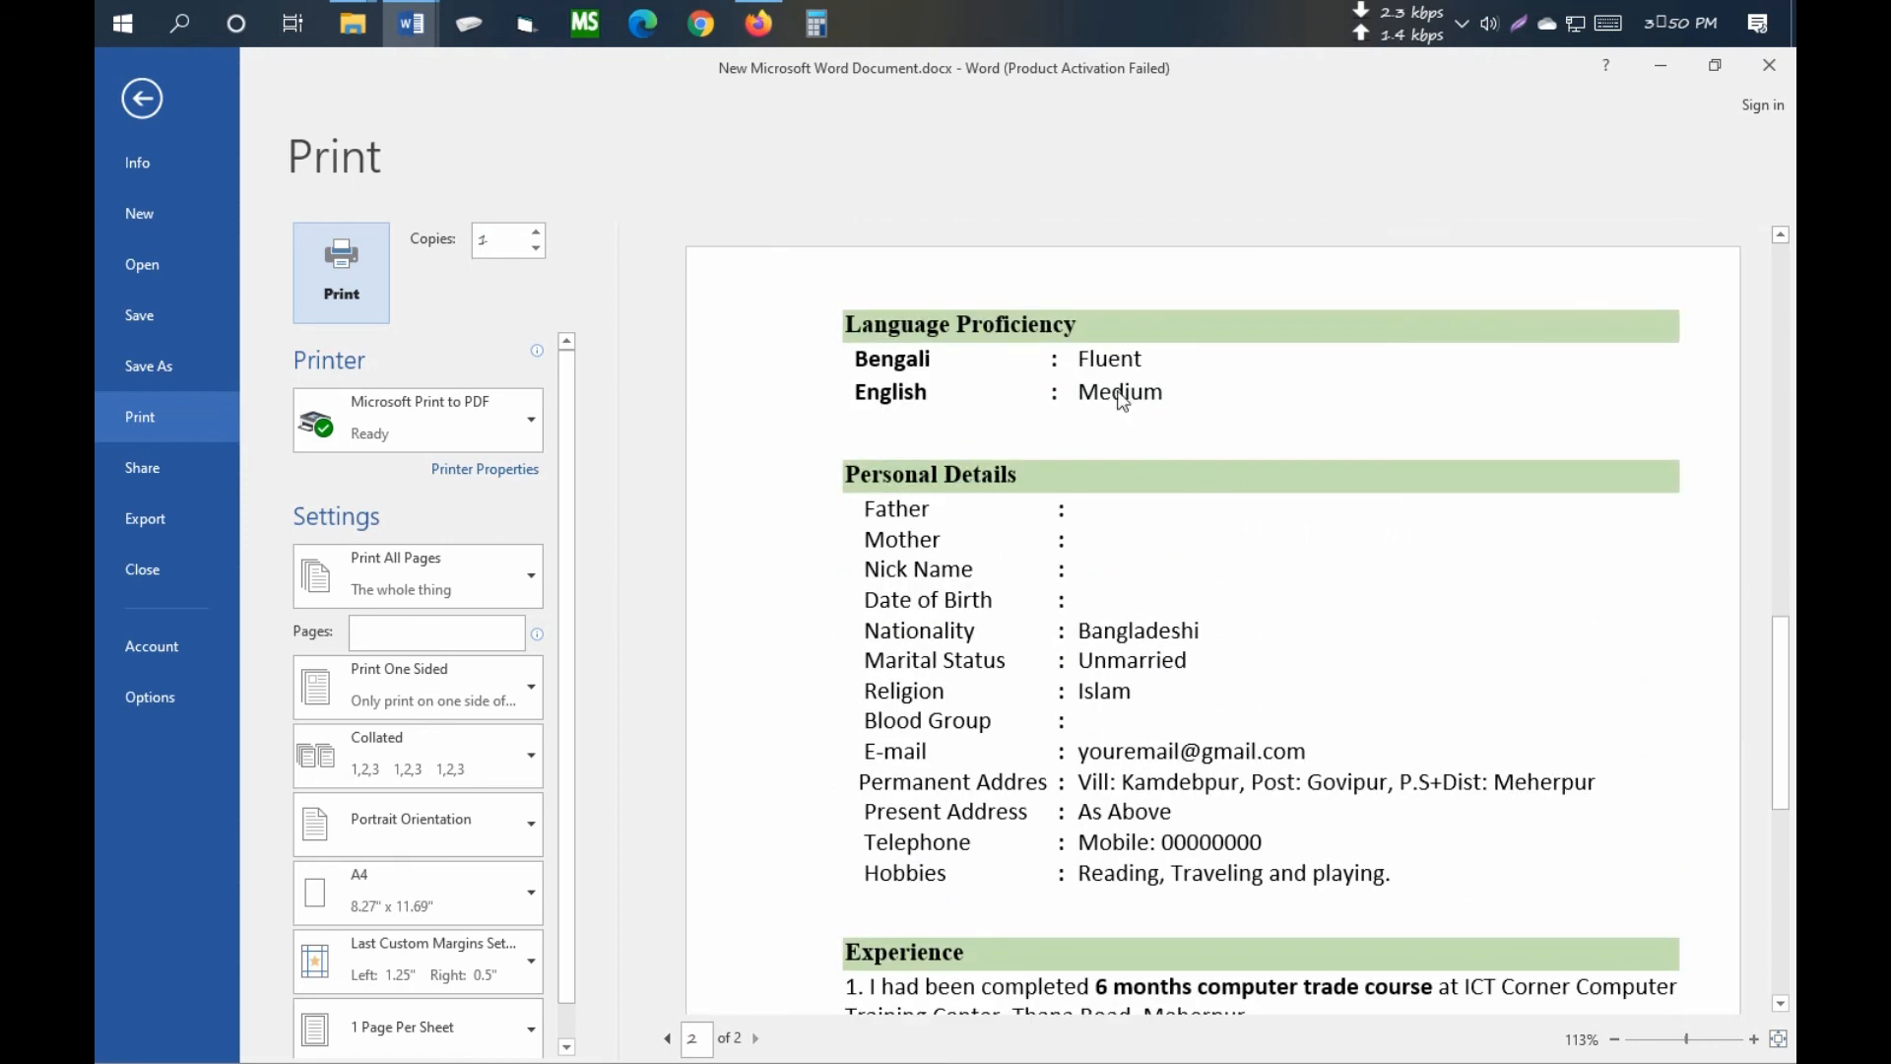
scroll(1185, 654, "down", 10)
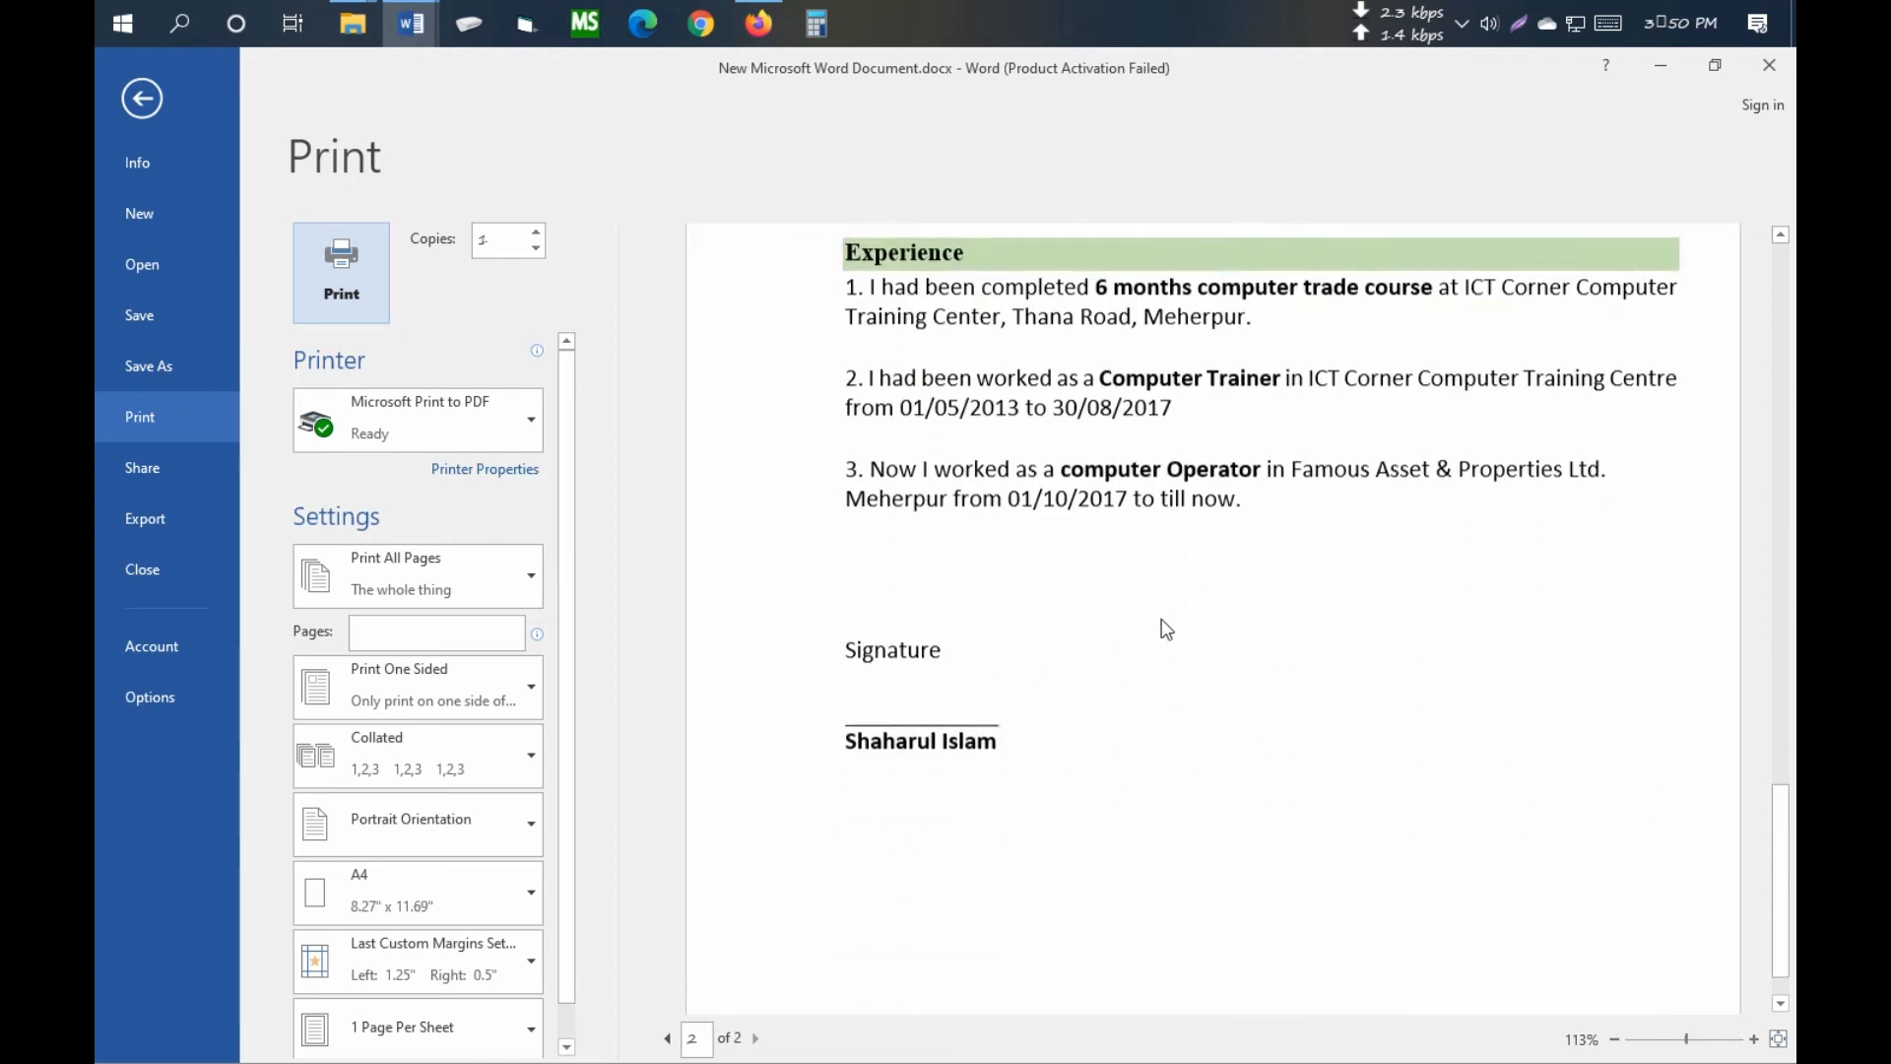
left_click(143, 101)
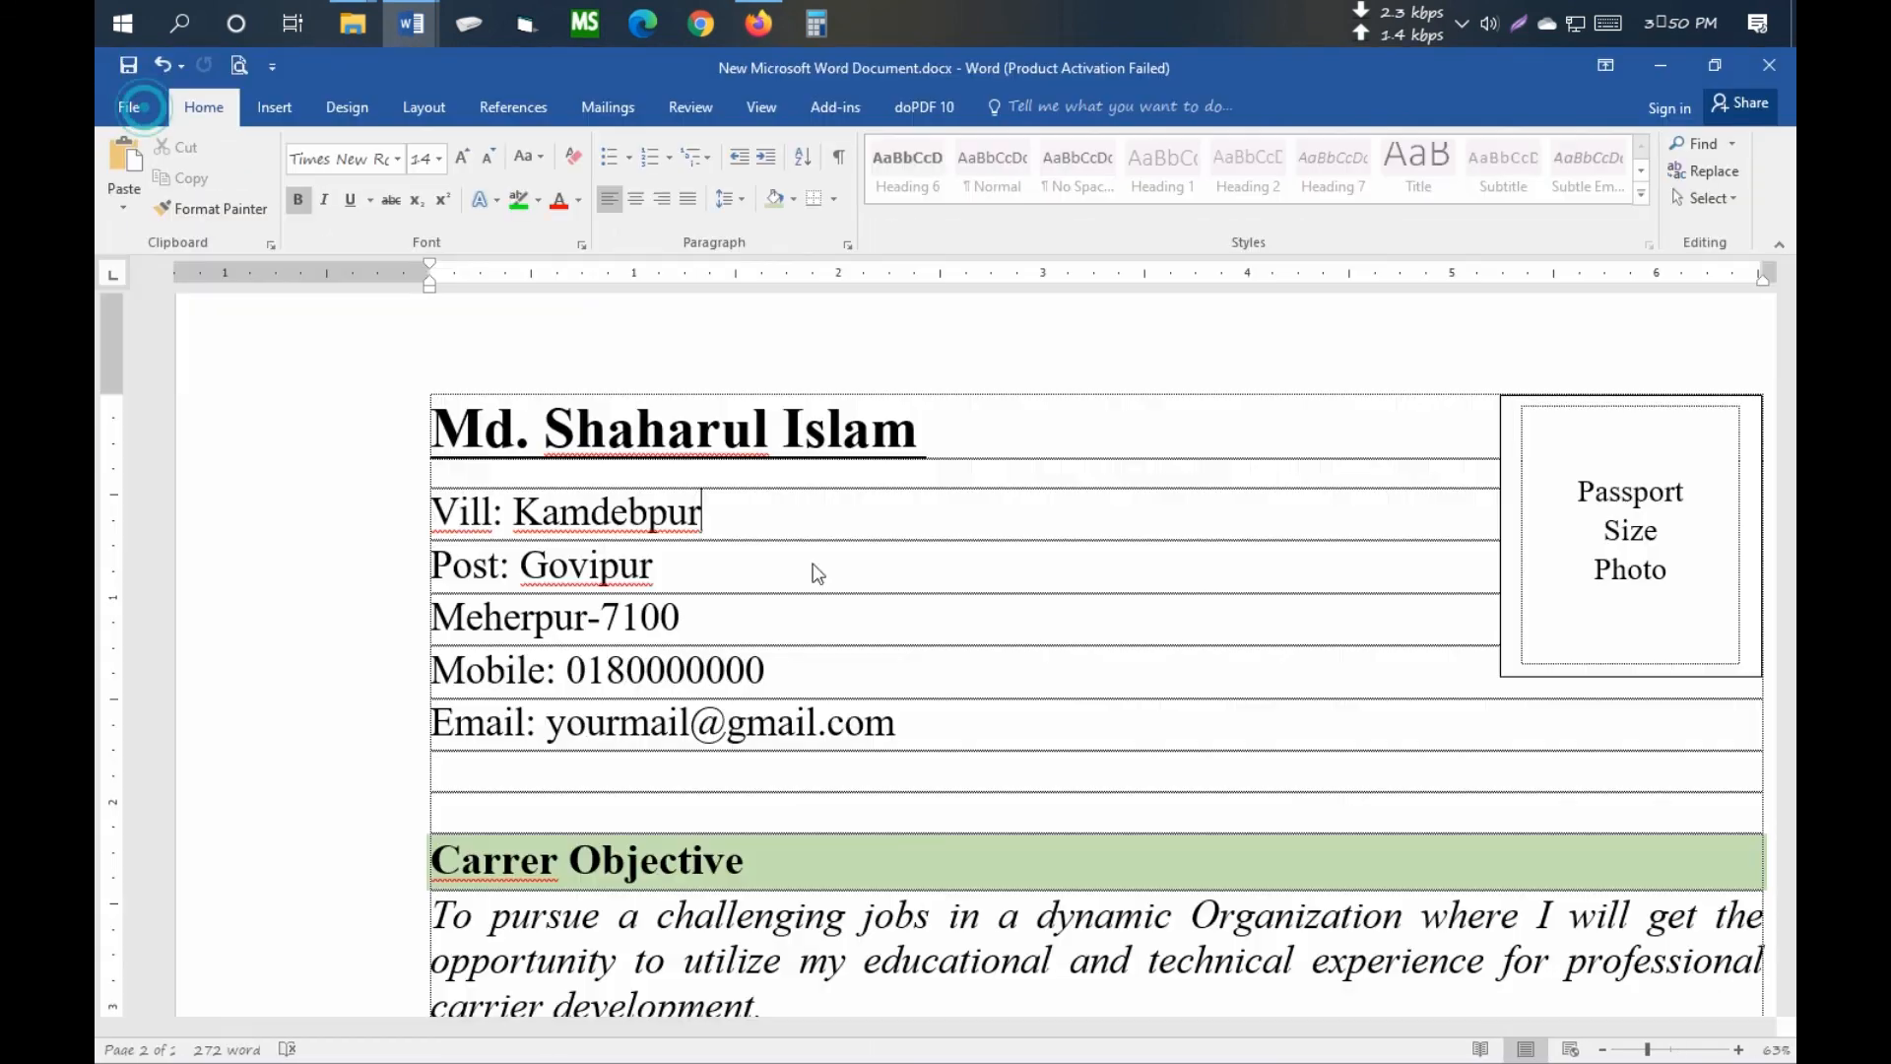